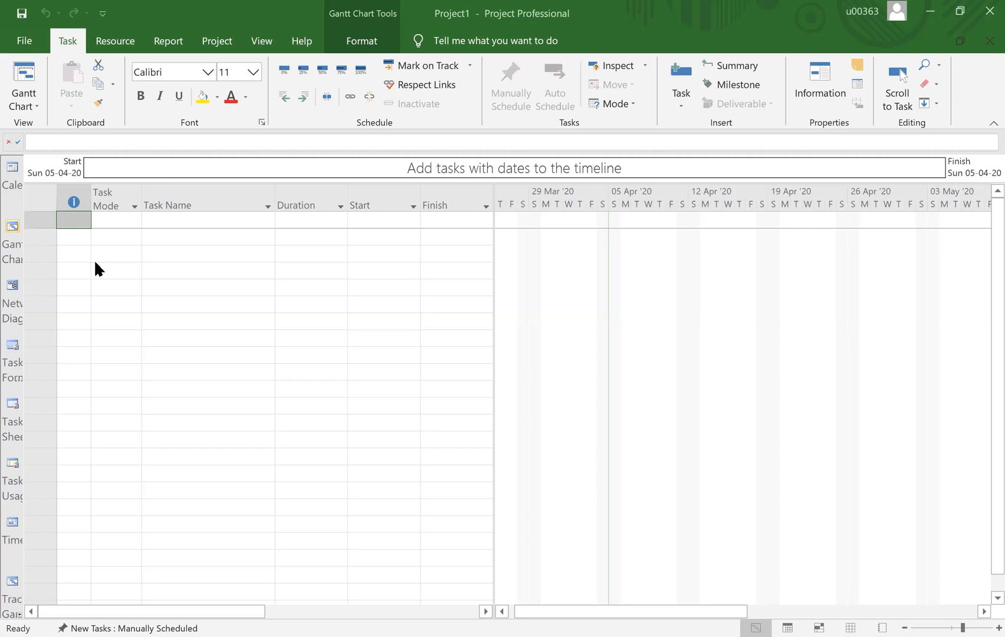
# Examine the templates offered for new projects, including the blank project option, and return to the current project
pyautogui.click(381, 204)
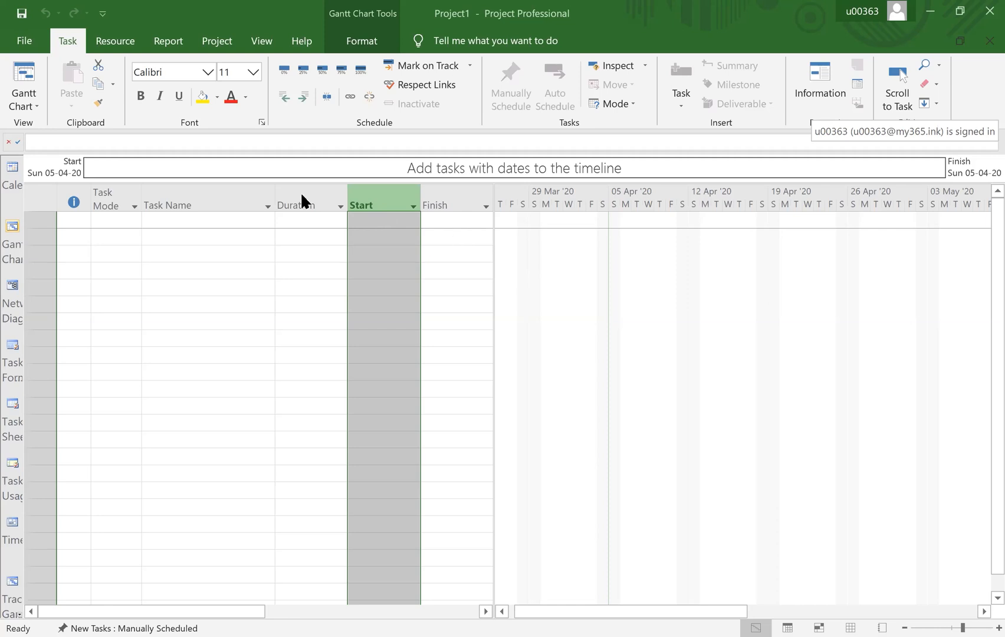
pyautogui.click(23, 42)
pyautogui.click(45, 117)
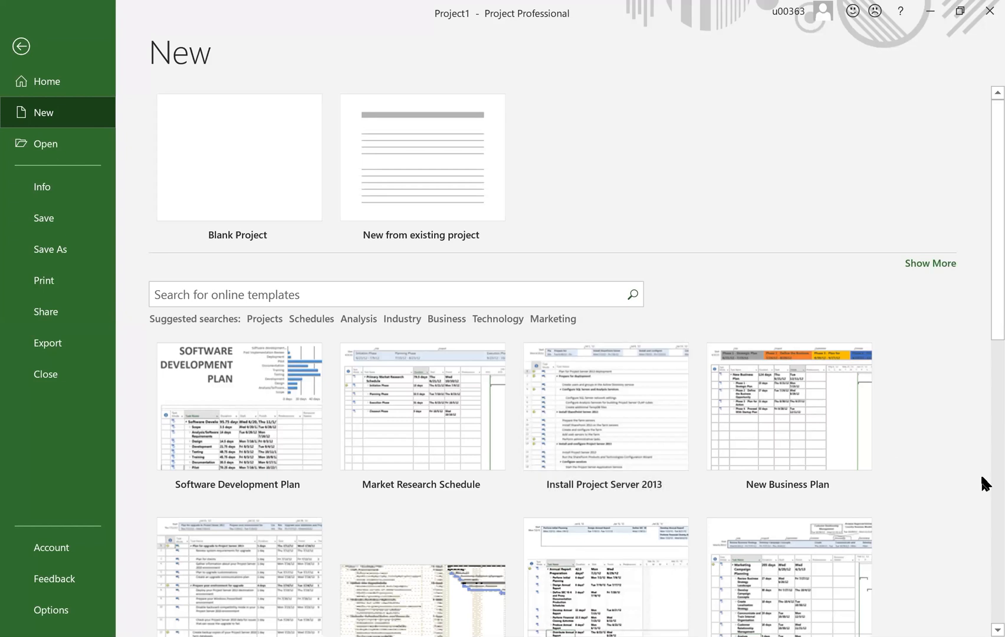
pyautogui.scroll(-5, 983, 489)
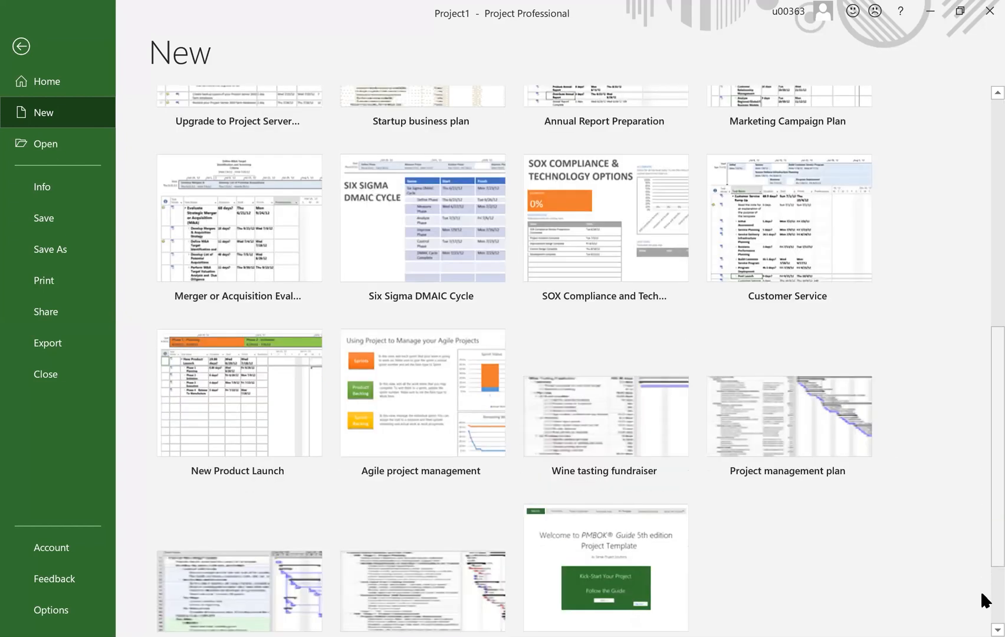
pyautogui.scroll(-2, 984, 387)
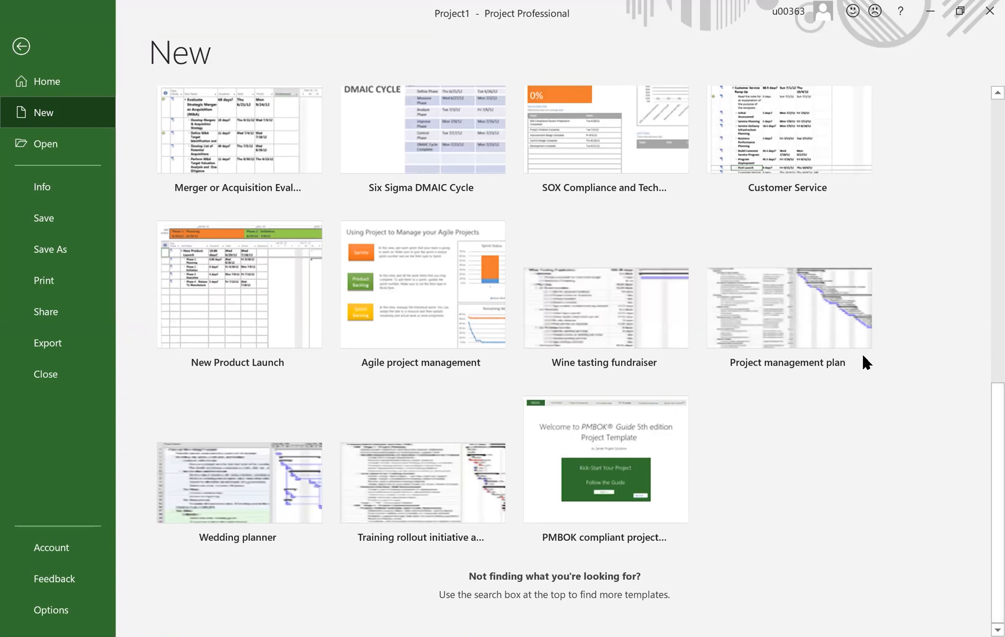
pyautogui.scroll(10, 861, 354)
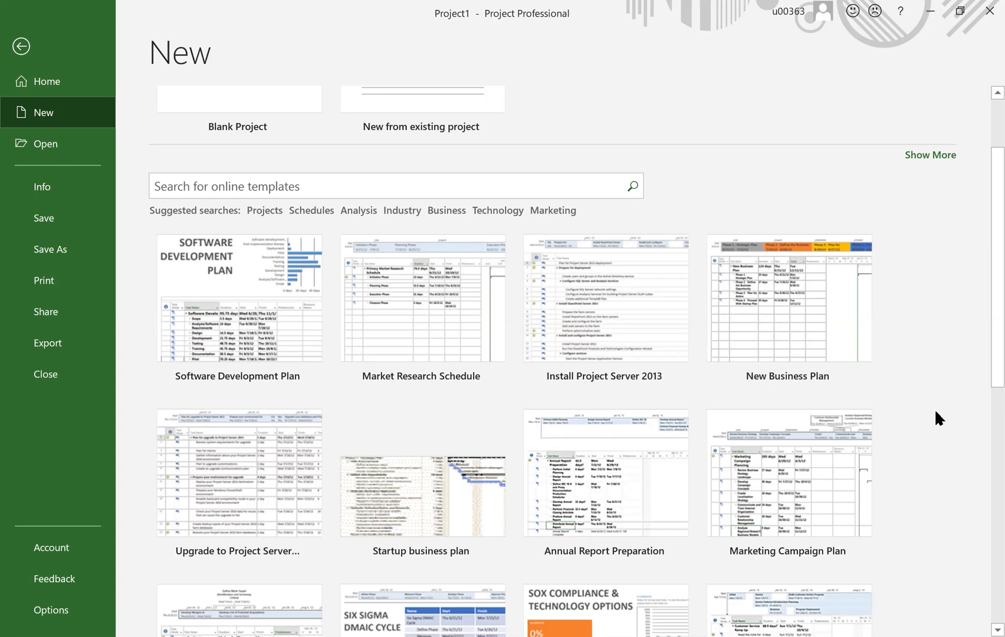
pyautogui.scroll(-1, 982, 458)
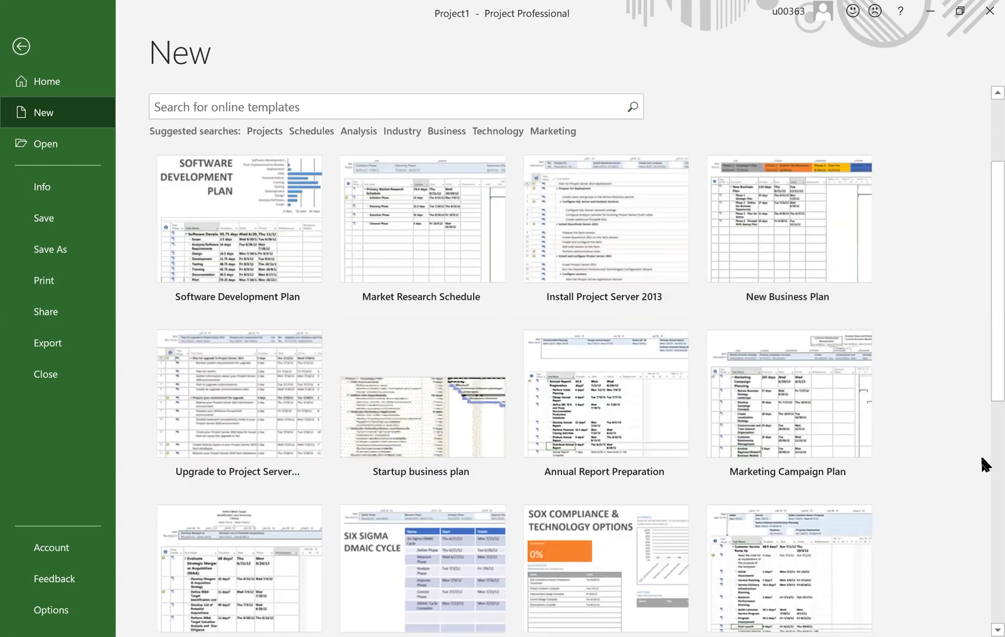
pyautogui.scroll(-2, 982, 459)
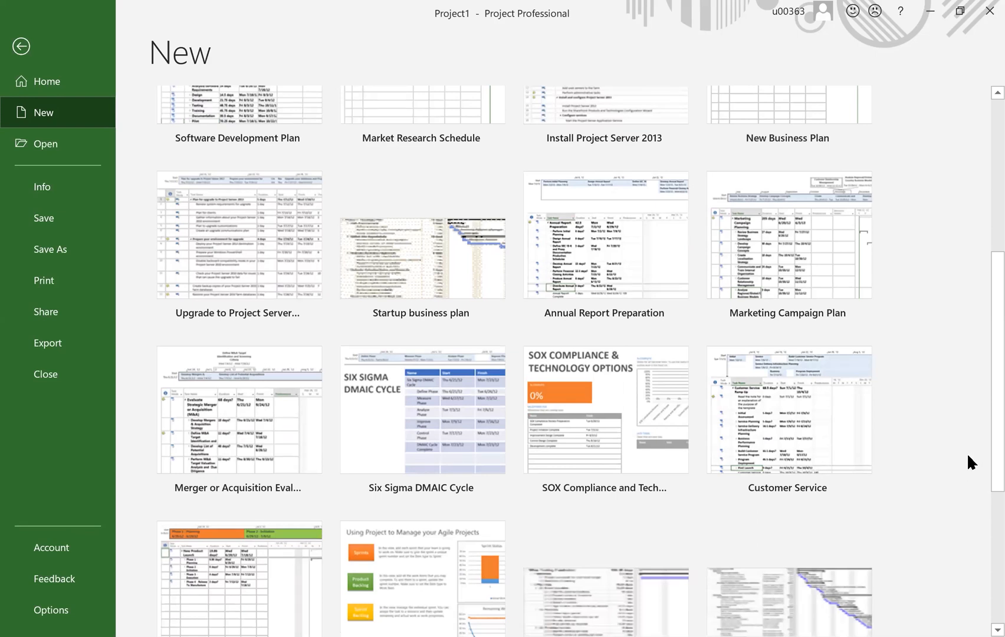
pyautogui.scroll(-4, 805, 318)
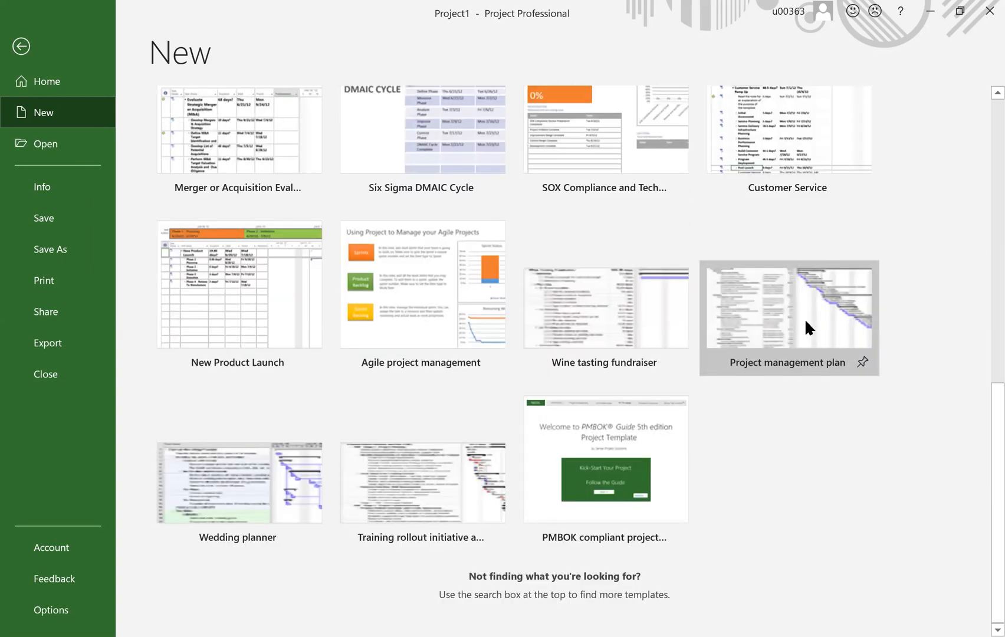
pyautogui.scroll(2, 806, 321)
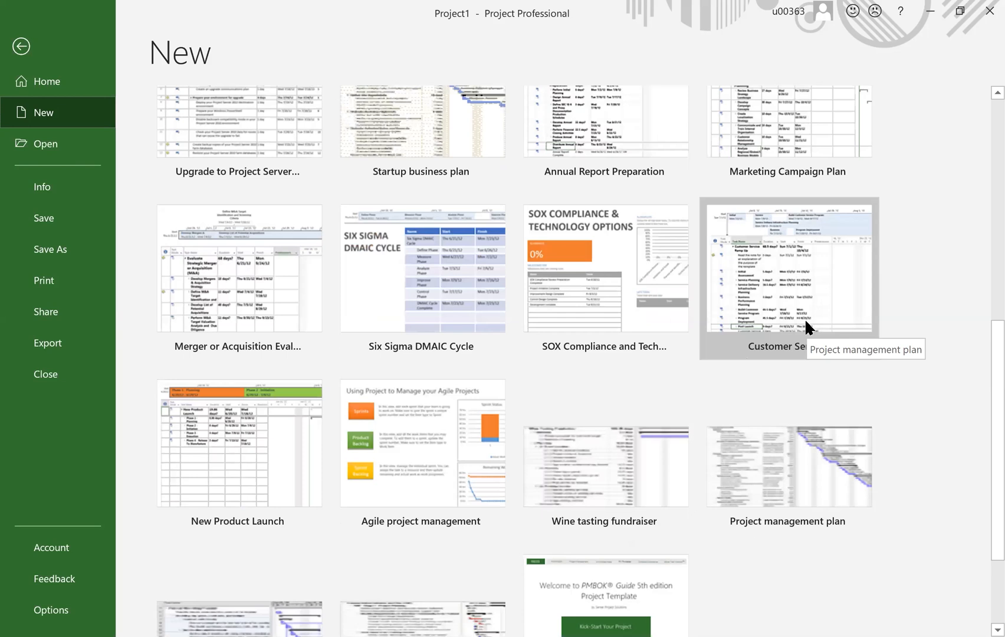
pyautogui.scroll(6, 806, 318)
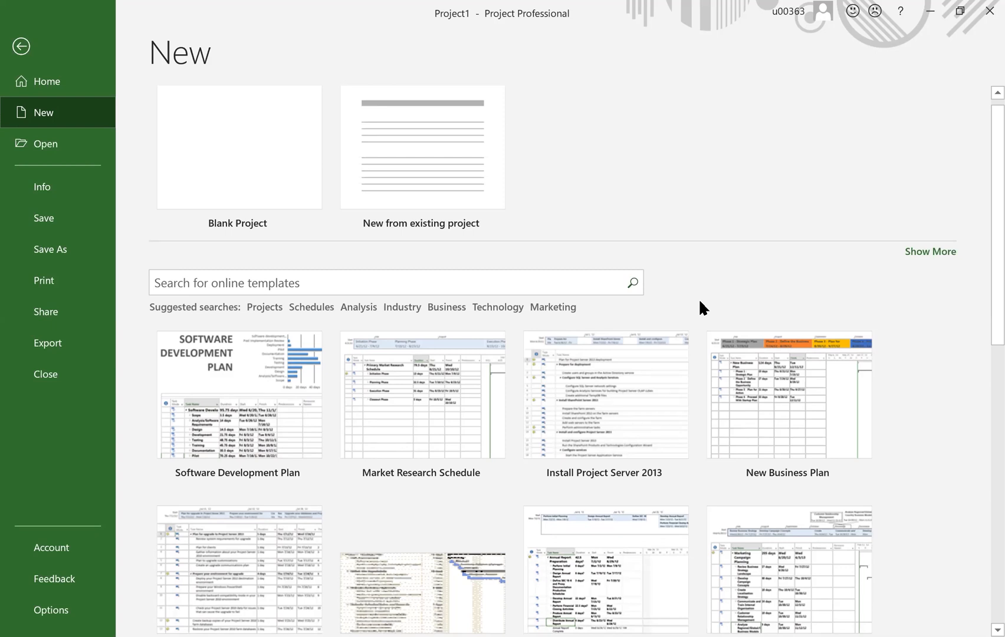
pyautogui.click(262, 182)
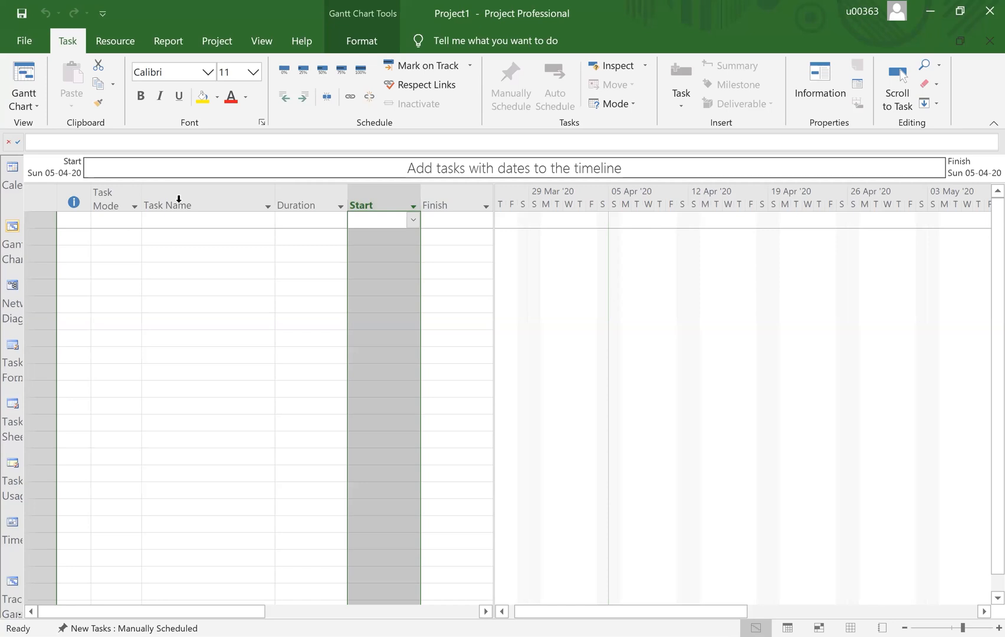
# Examine the task table's Task Mode, Task Name, Duration, Start and Finish columns by highlighting them one after another
pyautogui.click(251, 201)
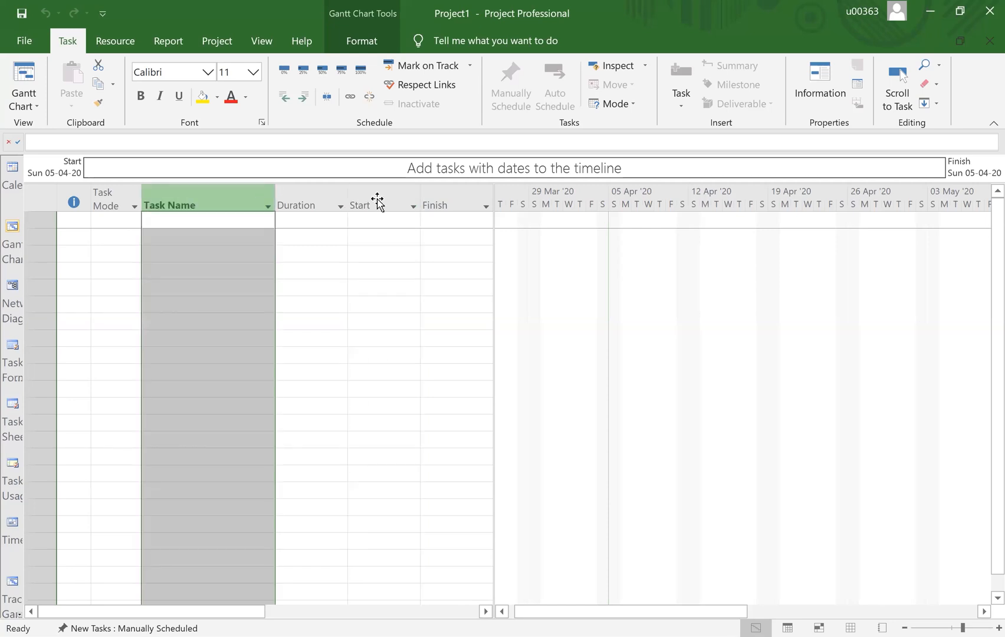
pyautogui.click(316, 202)
pyautogui.click(380, 202)
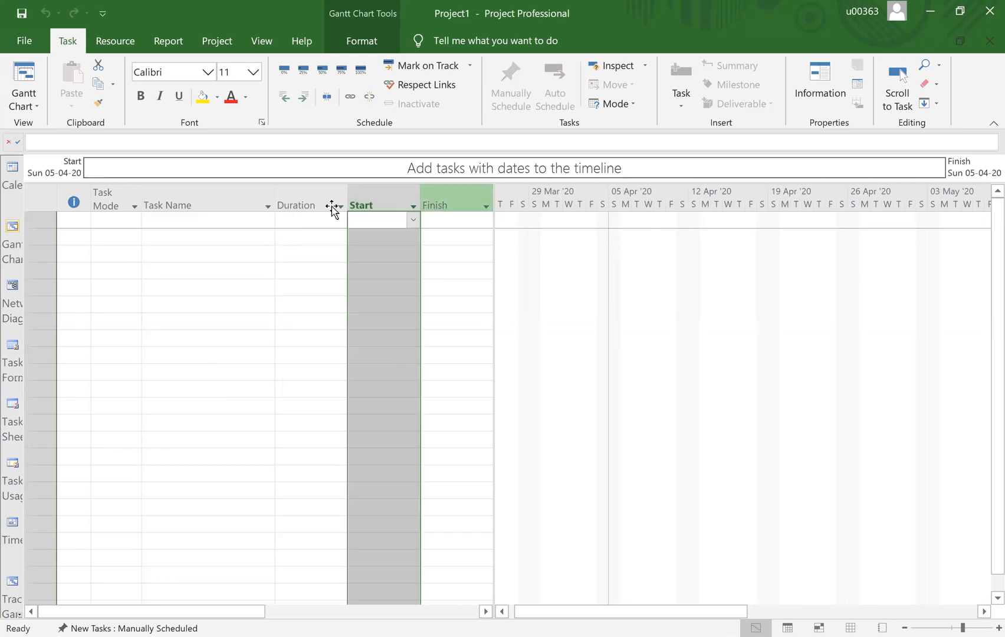
pyautogui.click(109, 201)
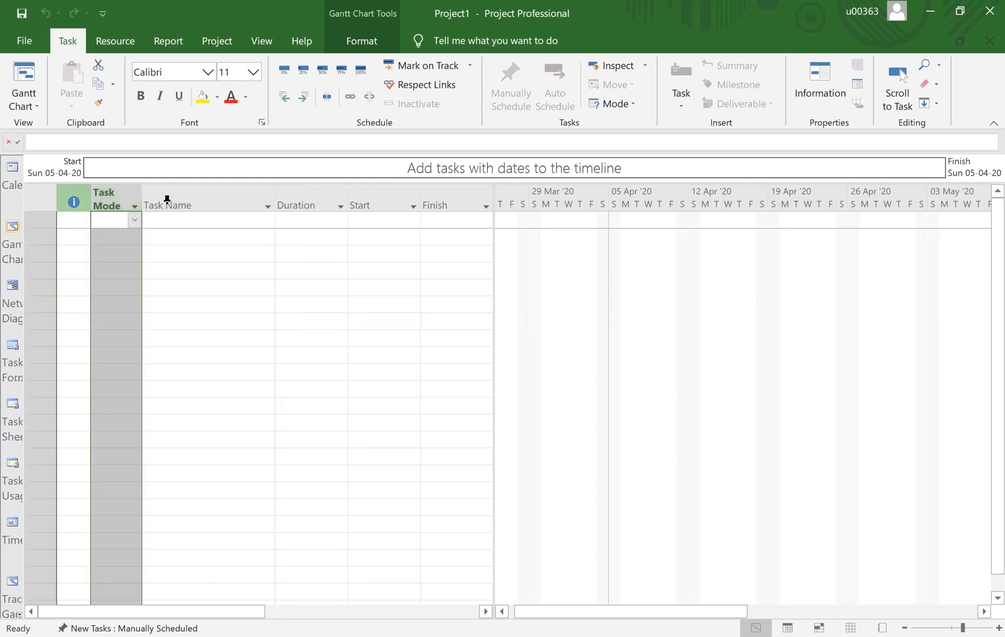
pyautogui.click(263, 195)
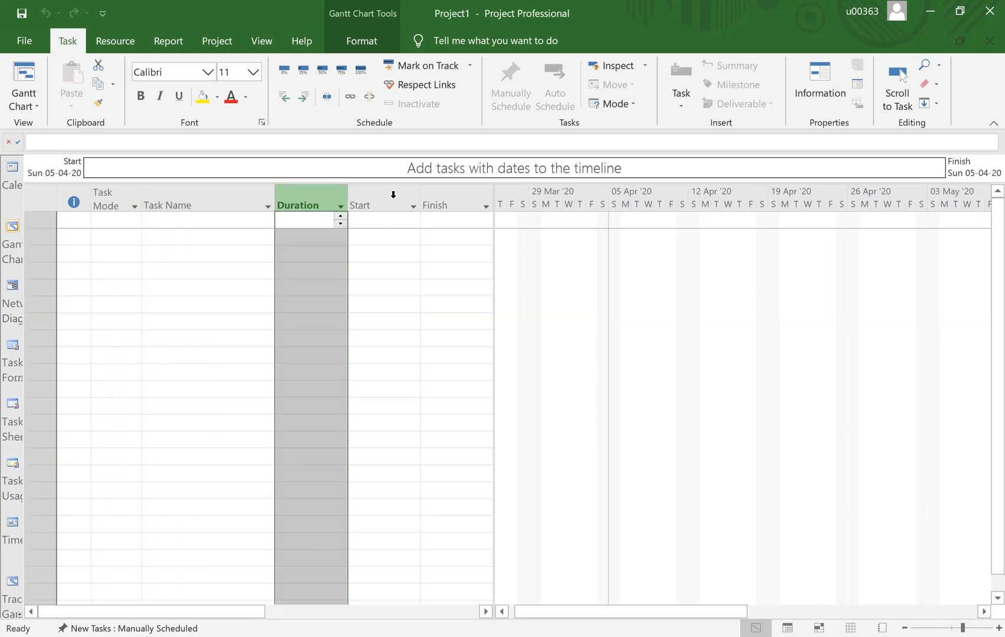
pyautogui.click(458, 193)
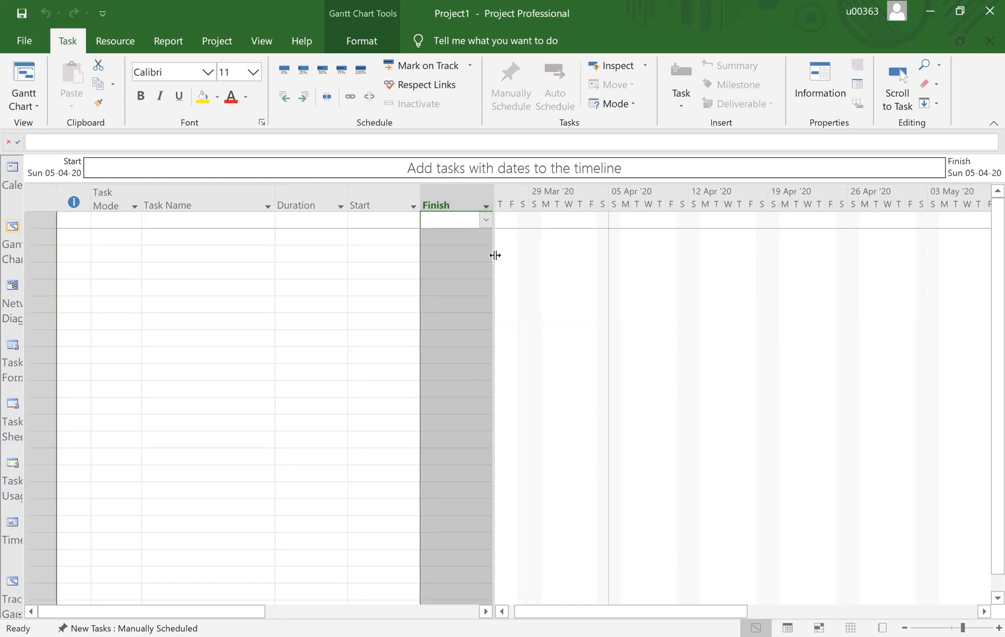
# Move the divider between the task table and the Gantt chart so the table ends within the Finish column
pyautogui.moveTo(495, 261); pyautogui.dragTo(518, 297)
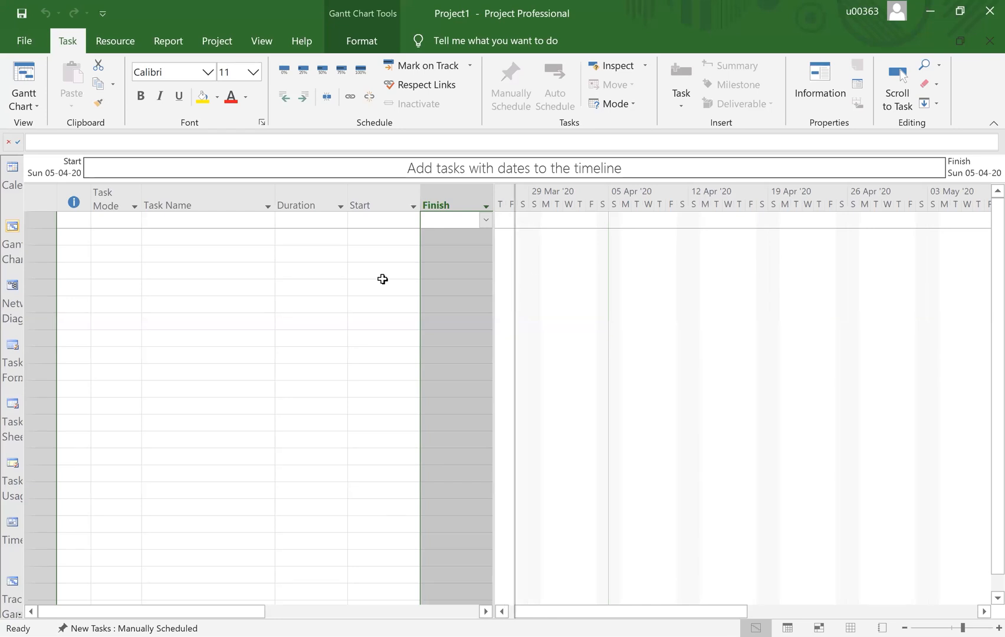
pyautogui.click(327, 202)
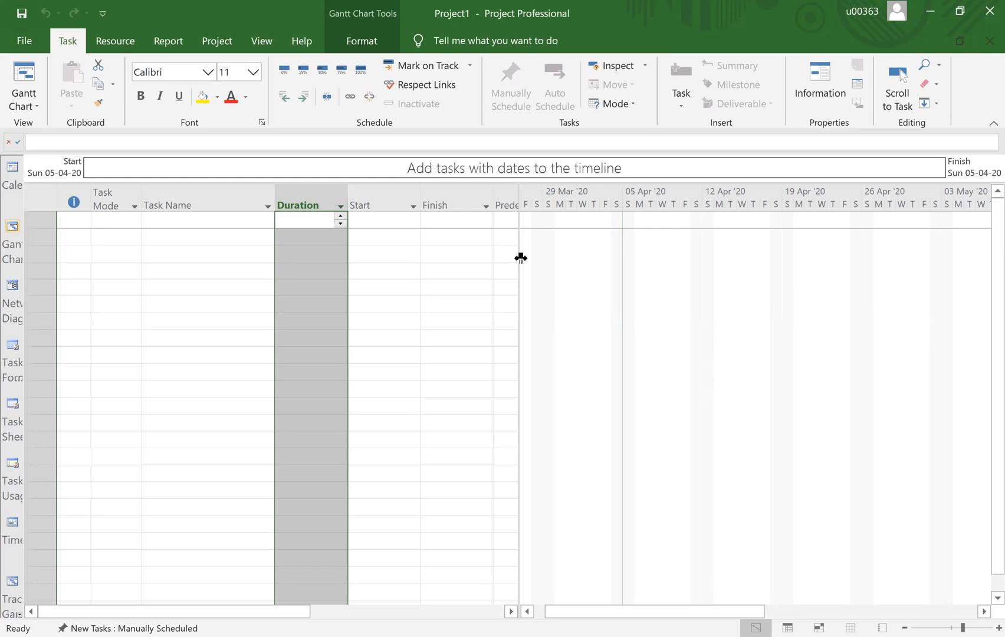
pyautogui.moveTo(520, 260); pyautogui.dragTo(474, 261)
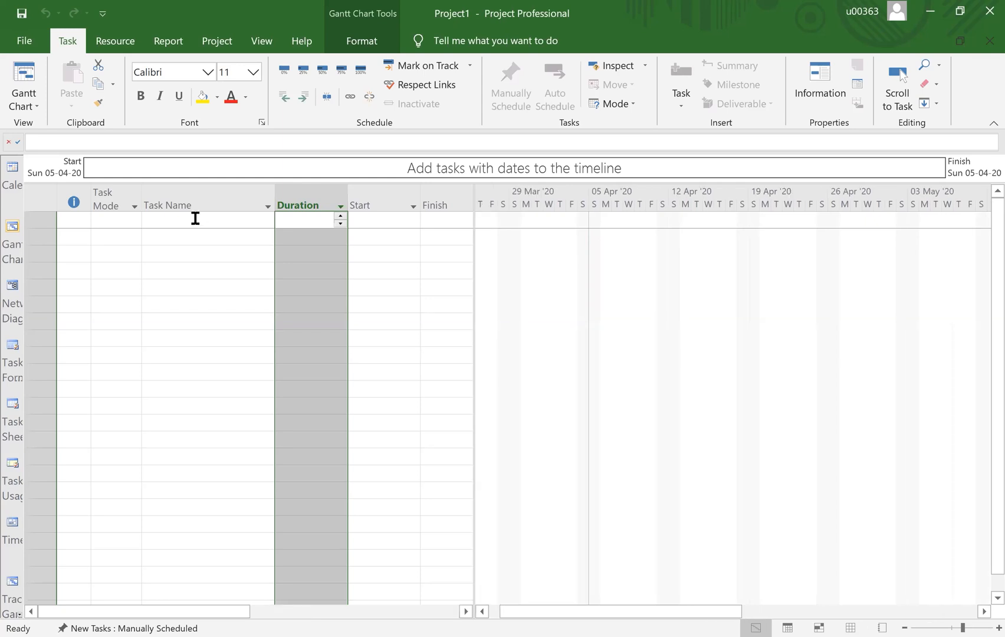
# Enter a task named A in the first row of the task table
pyautogui.click(195, 219)
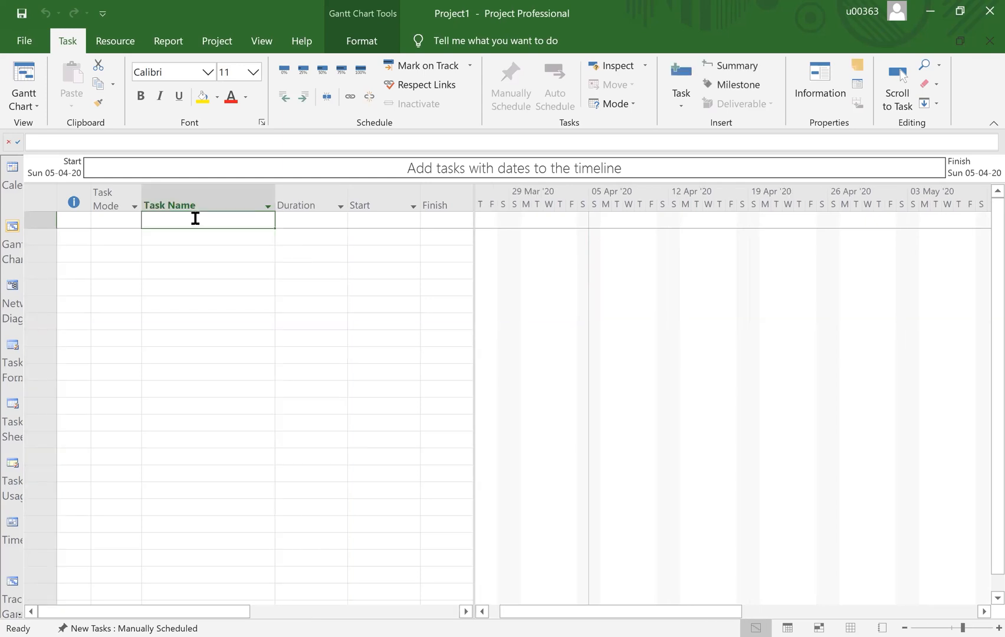
pyautogui.write('a')
pyautogui.press('BackSpace')
pyautogui.write('A')
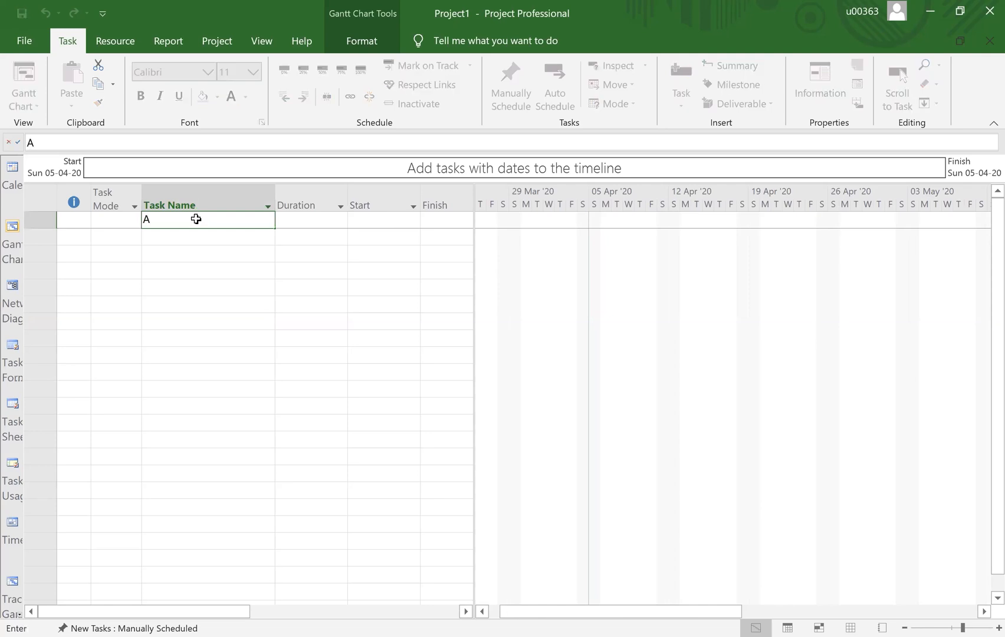
pyautogui.press('Return')
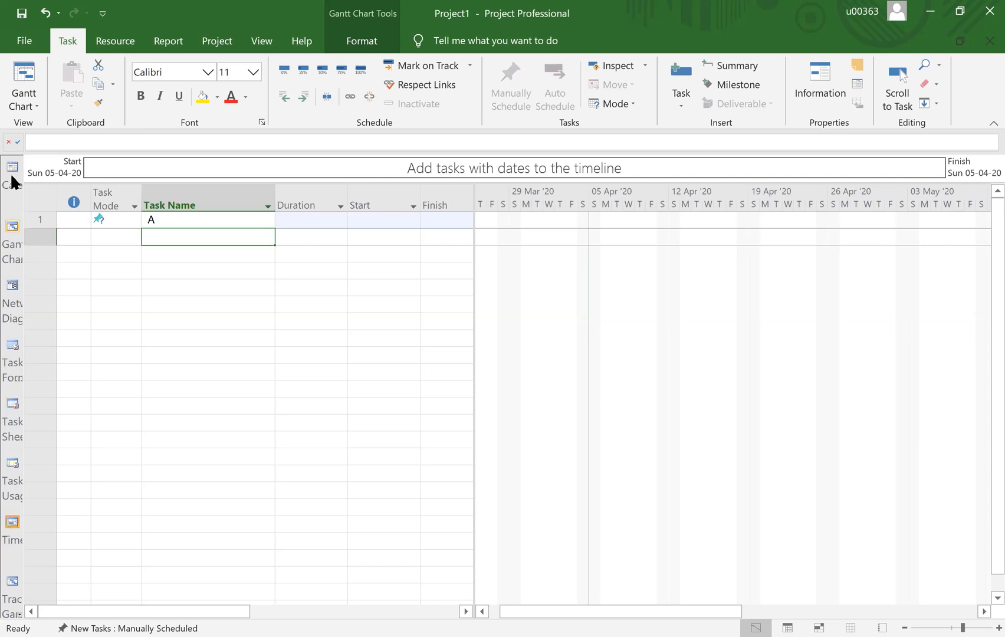
# Review the commands offered for tasks, resources, reports, project settings and help, and the start page with new and recent projects
pyautogui.click(25, 44)
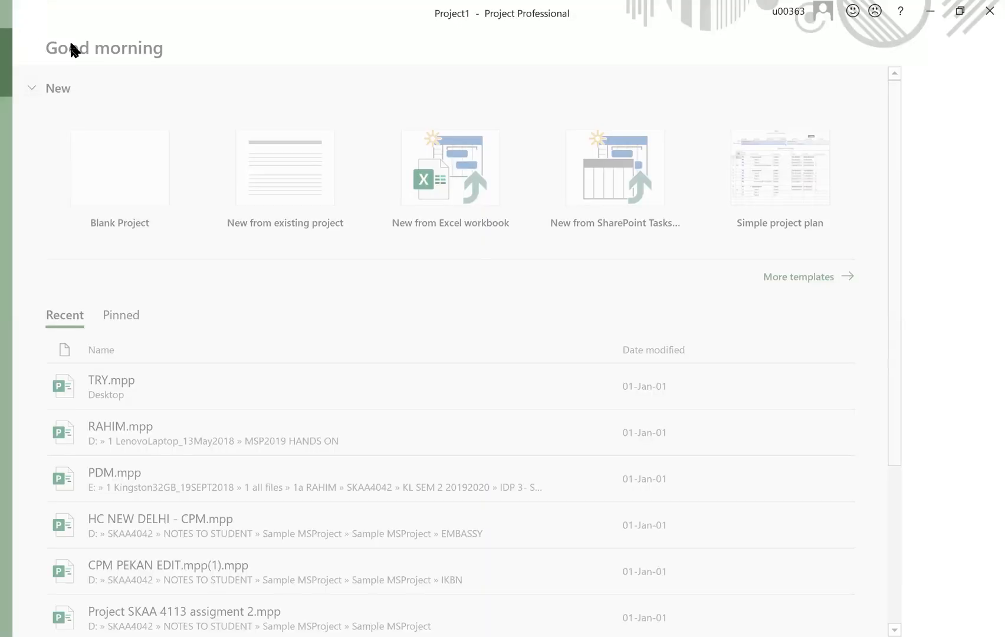
pyautogui.click(105, 41)
pyautogui.click(156, 45)
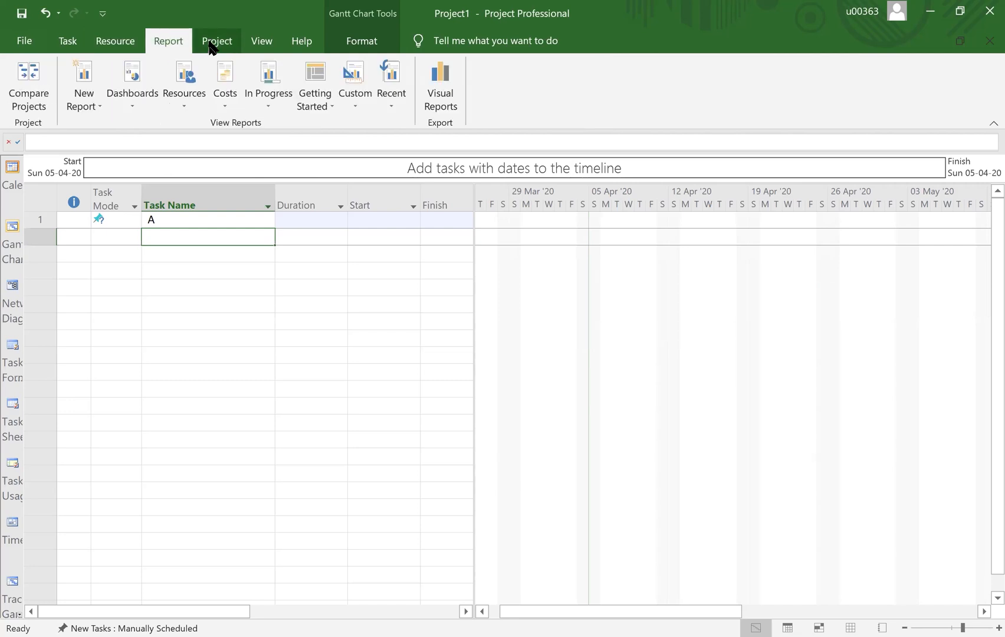
pyautogui.click(214, 43)
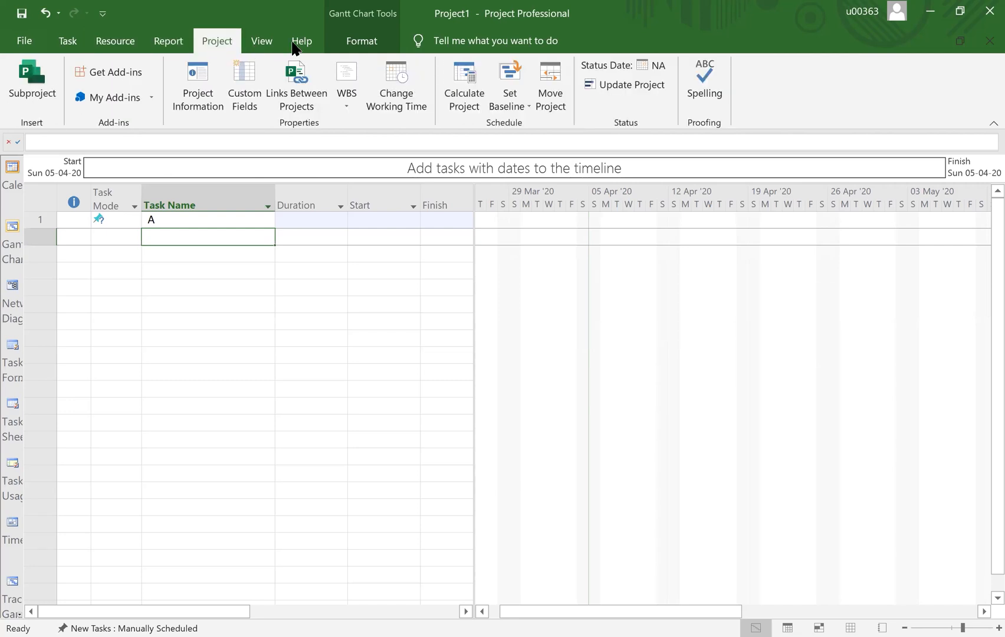
pyautogui.click(261, 43)
pyautogui.click(118, 41)
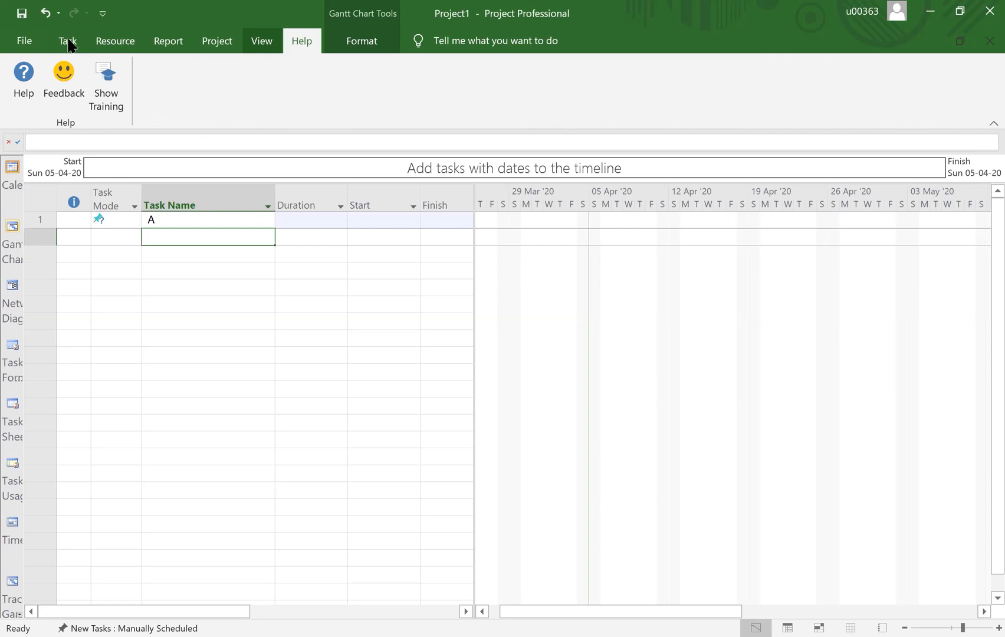
pyautogui.click(69, 43)
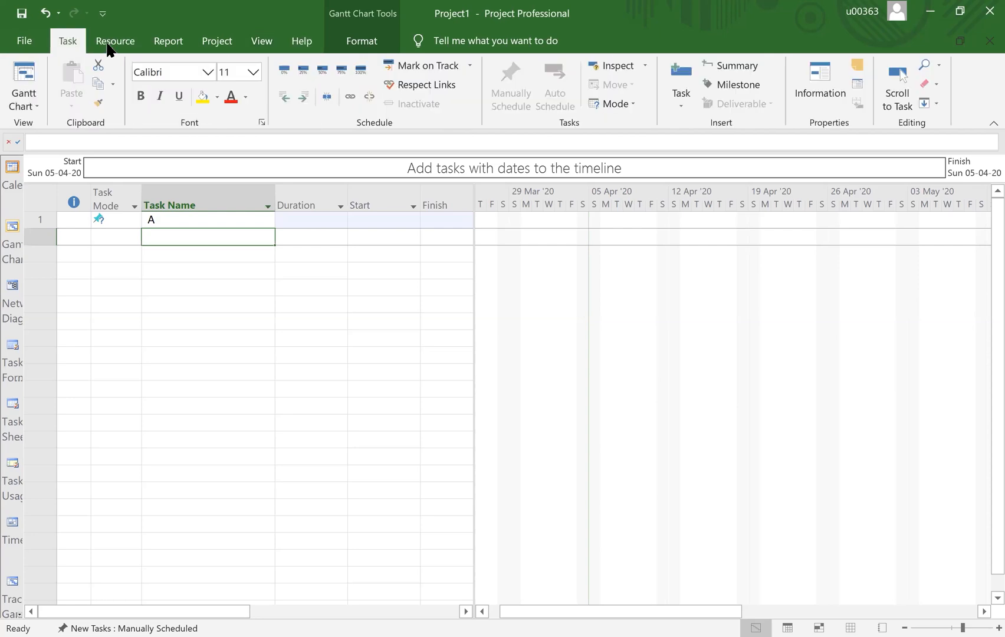
pyautogui.click(110, 42)
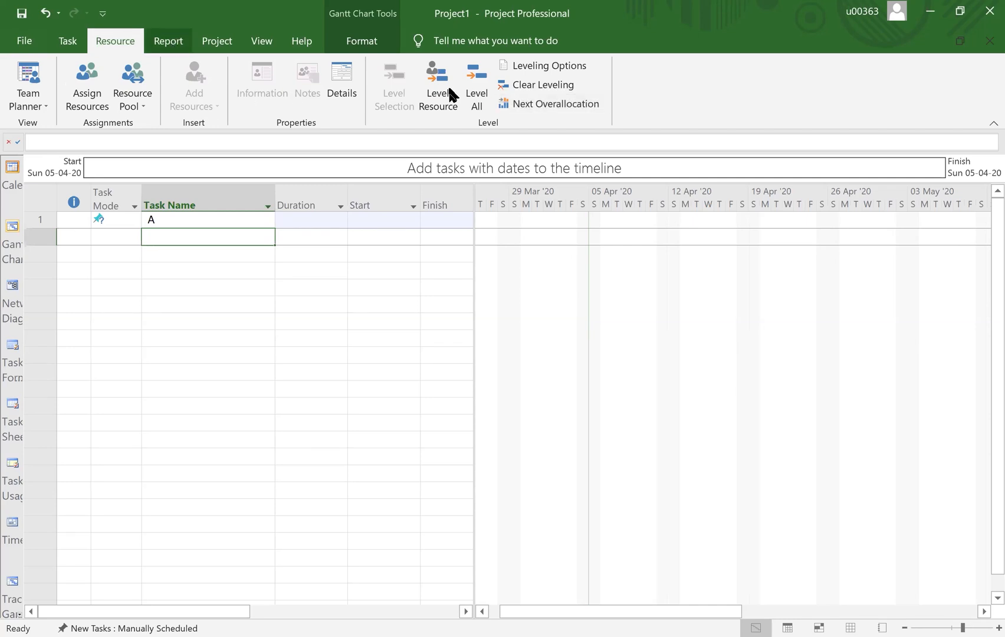
pyautogui.scroll(-1, 425, 97)
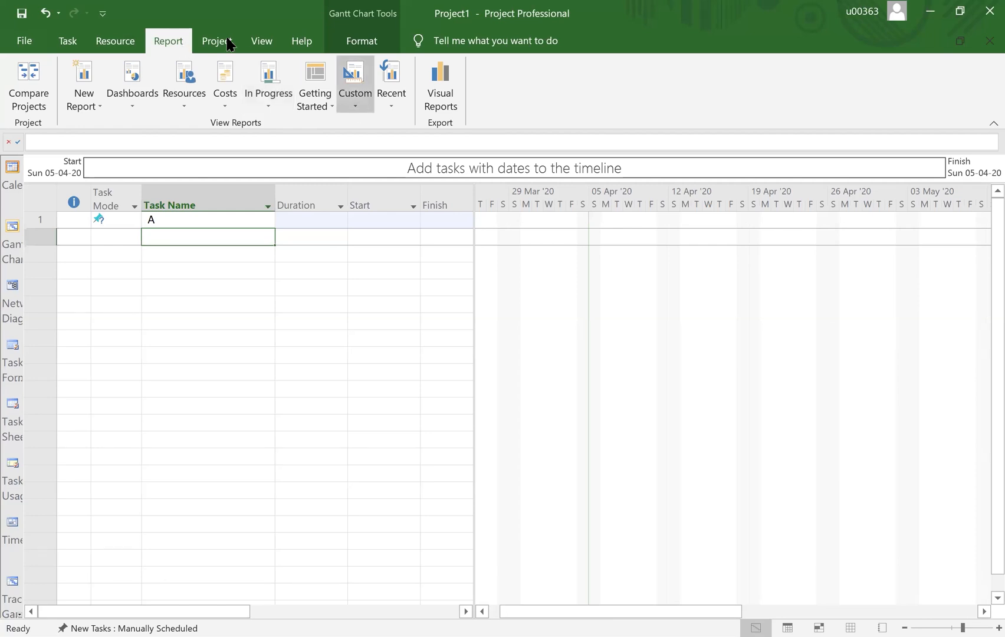
pyautogui.scroll(-1, 396, 54)
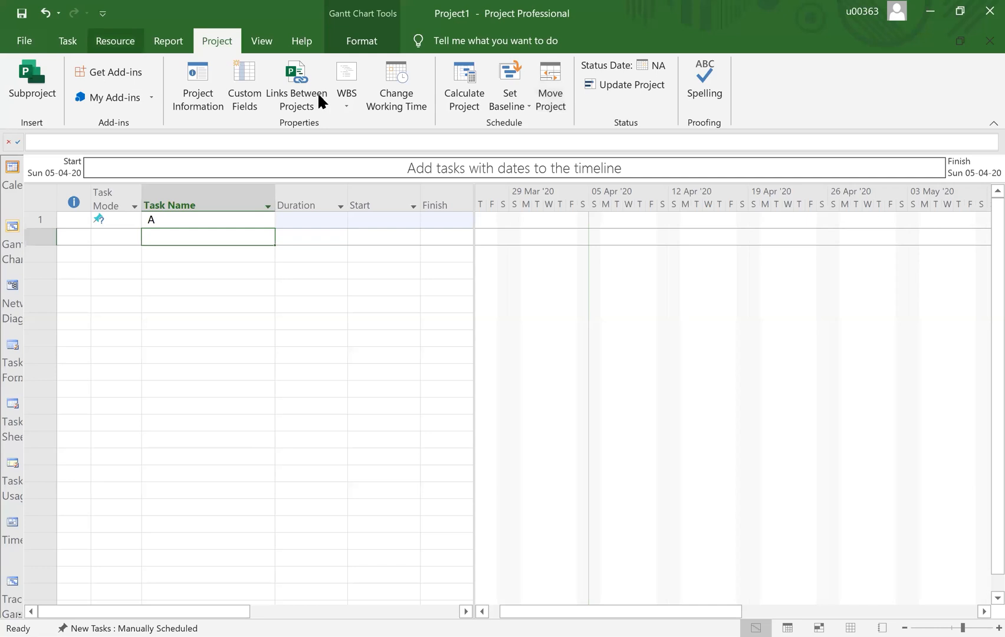
pyautogui.click(24, 46)
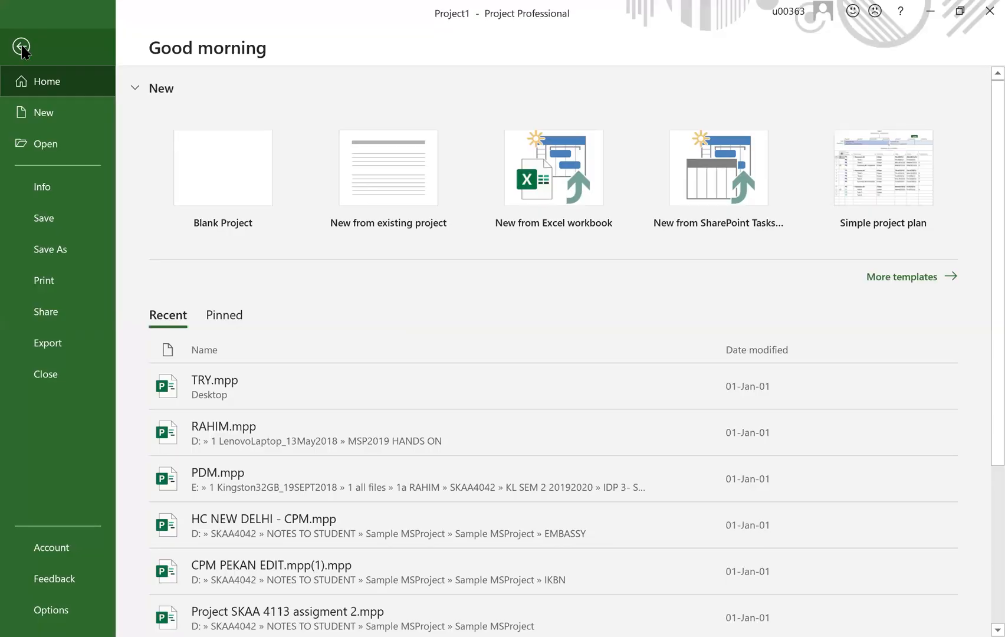
pyautogui.press('Escape')
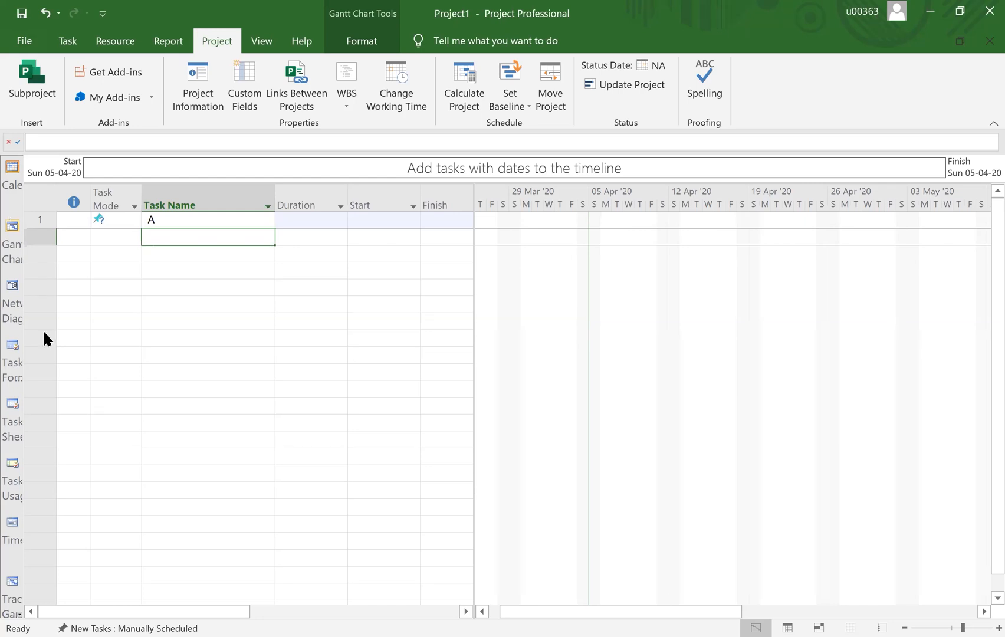
# Review the list of available views, then hide the View Bar and show it again
pyautogui.rightClick(49, 517)
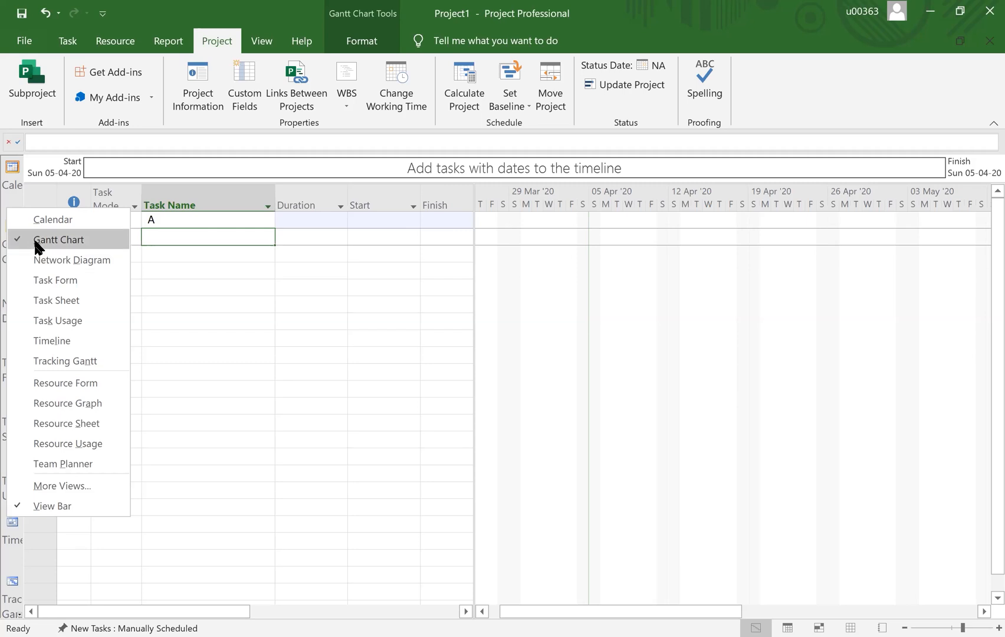
pyautogui.click(6, 214)
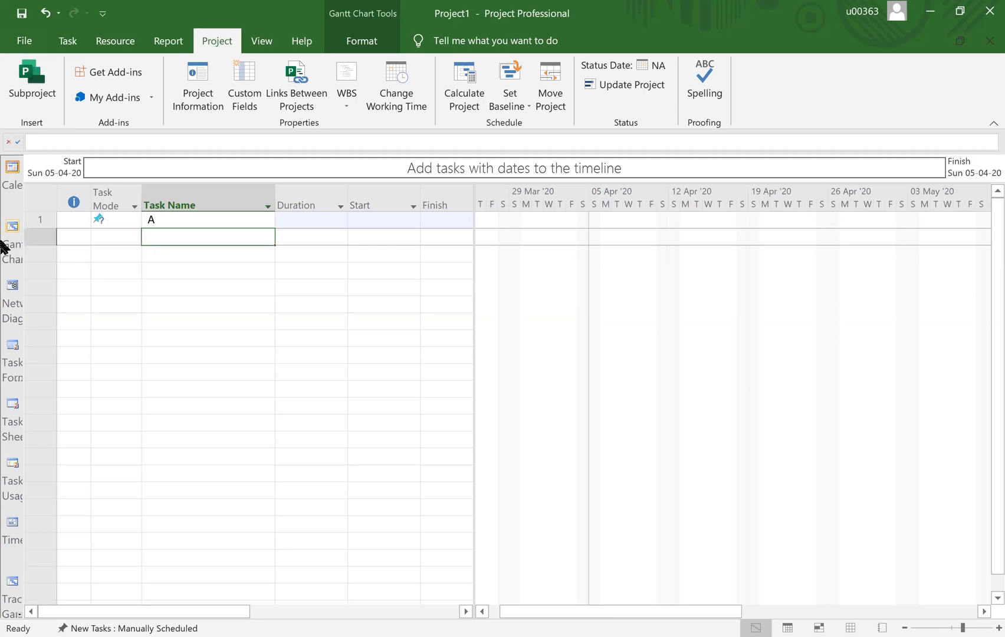
pyautogui.rightClick(18, 209)
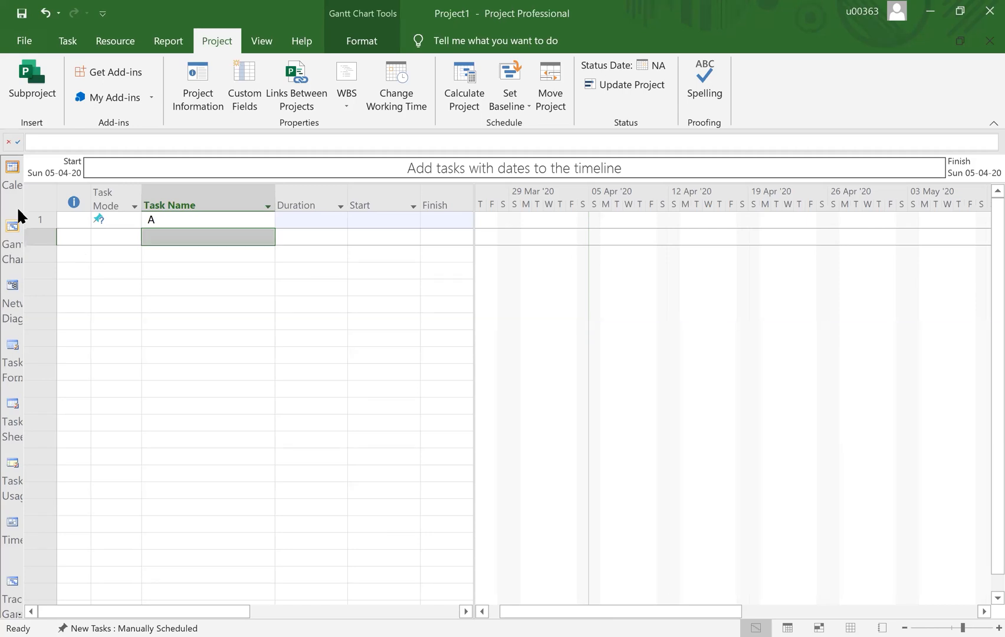
pyautogui.rightClick(56, 511)
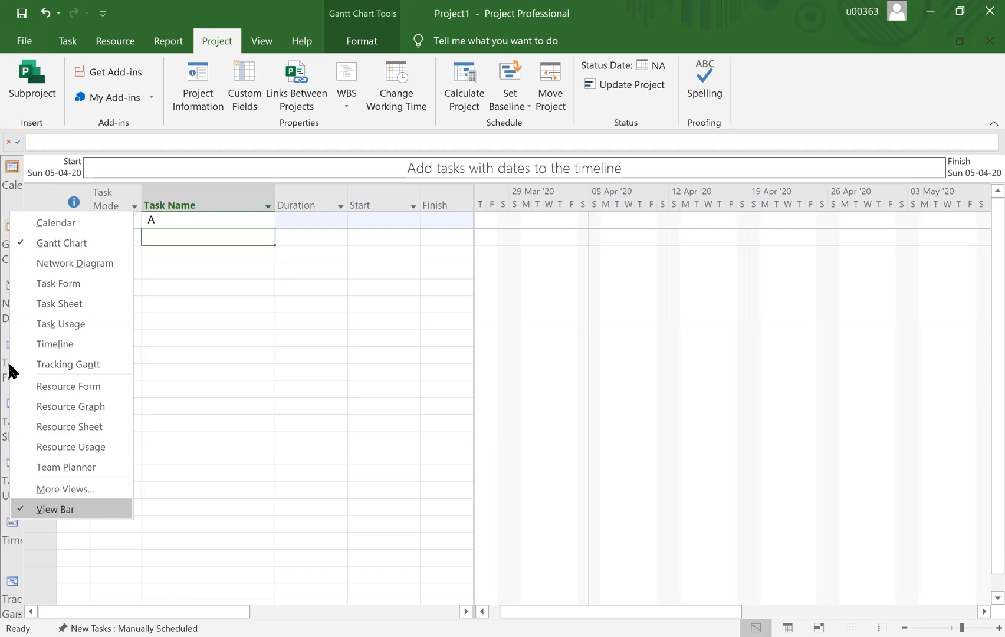
pyautogui.press('Return')
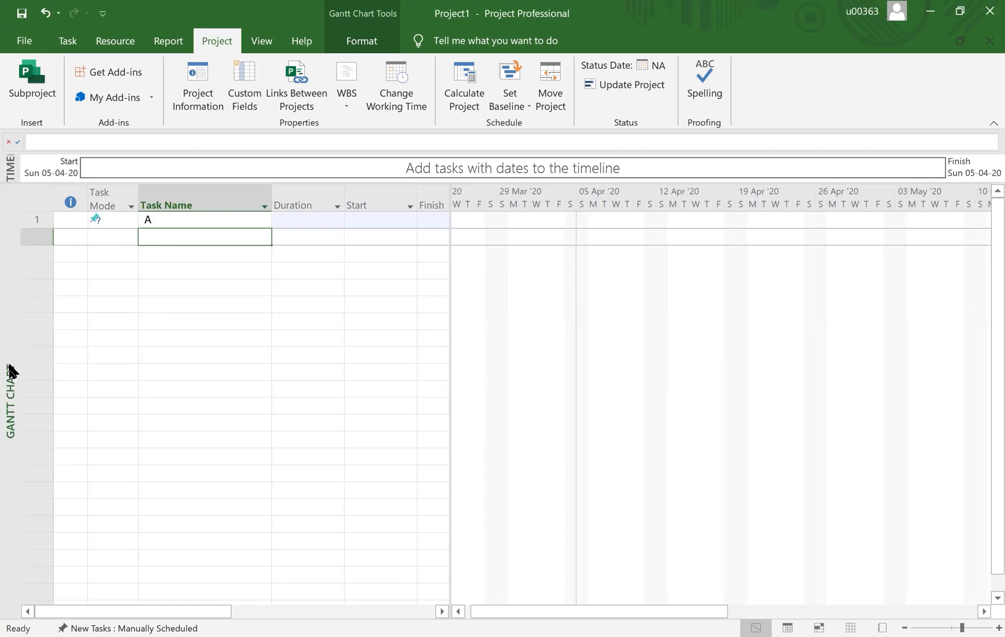
pyautogui.rightClick(63, 335)
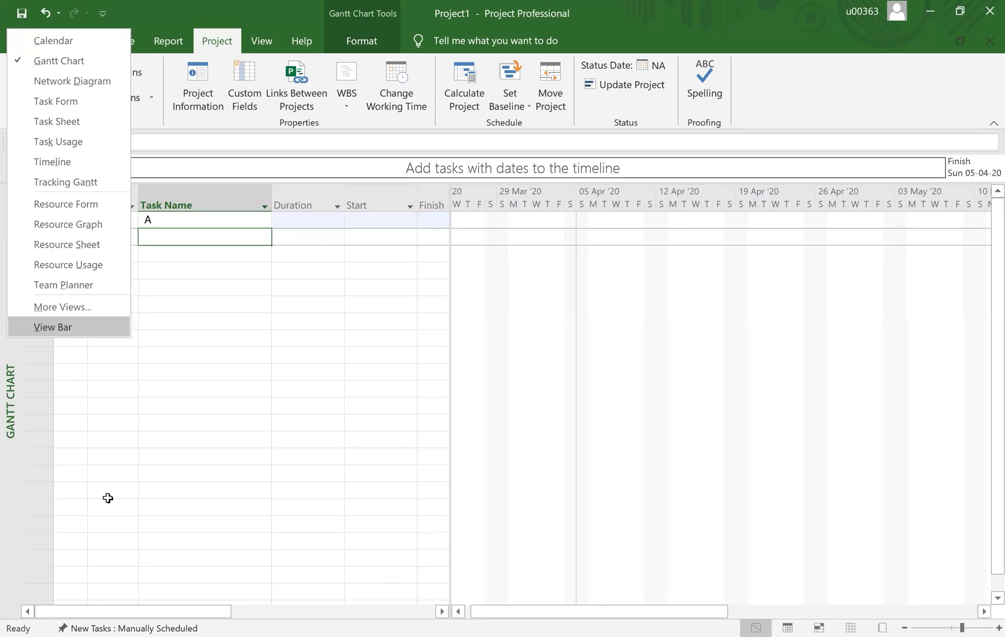
pyautogui.press('Return')
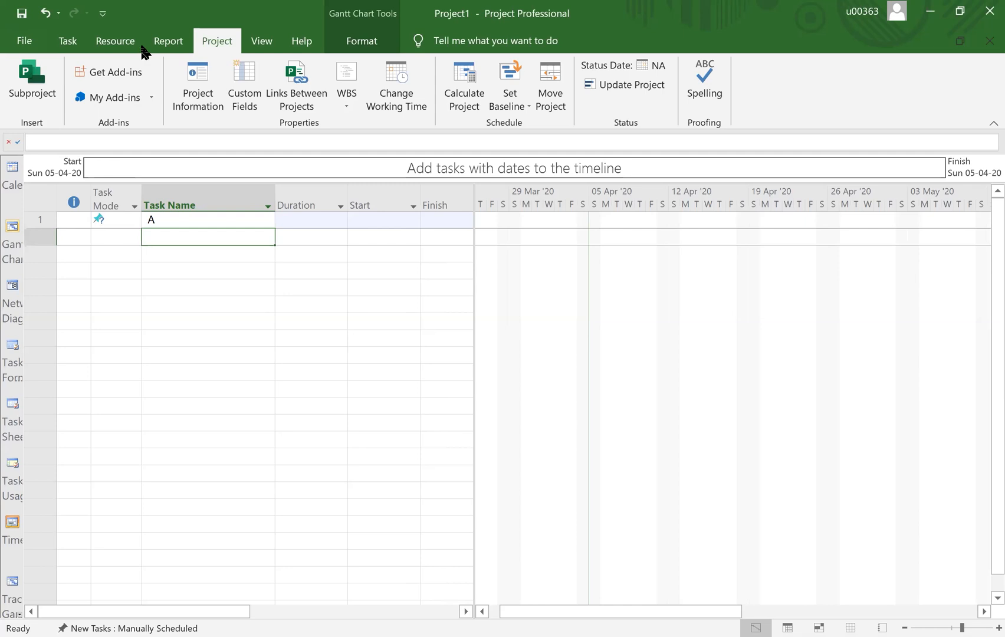
# Review the resource and task commands, then look at the Resource Sheet view and return to the Gantt Chart
pyautogui.click(105, 45)
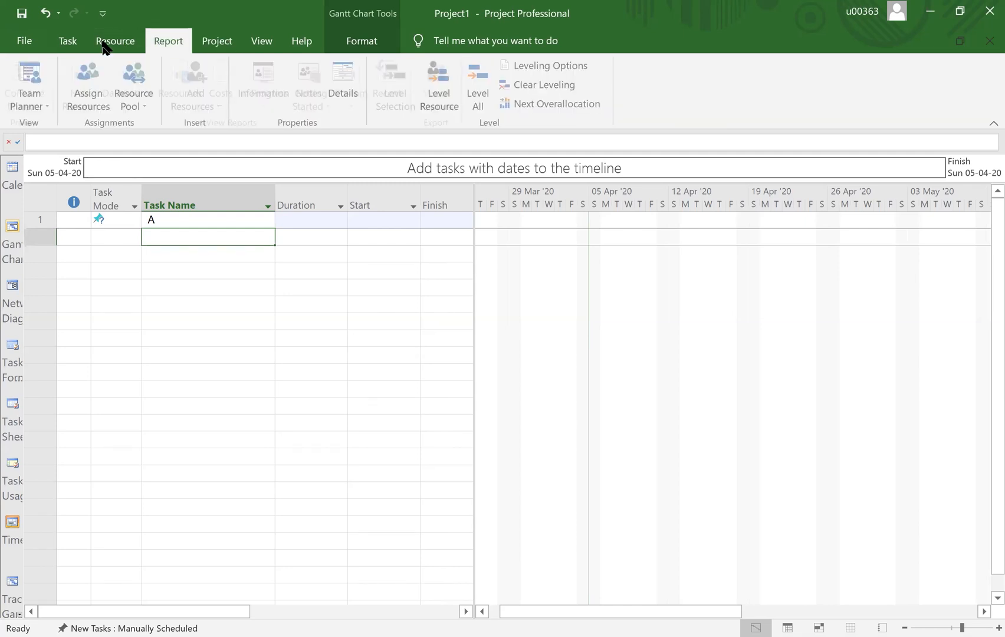
pyautogui.click(69, 41)
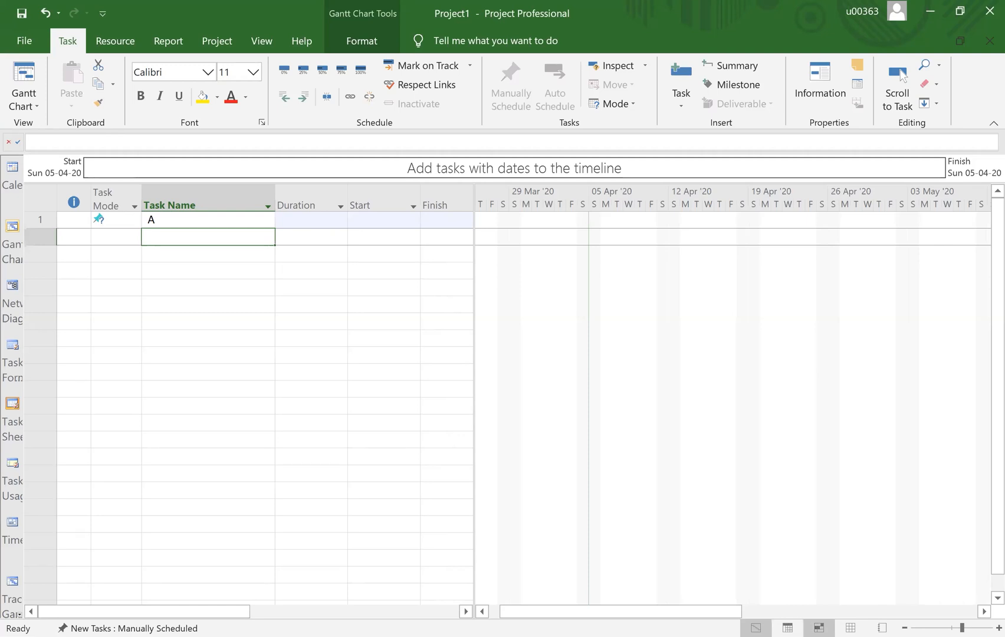
pyautogui.click(851, 627)
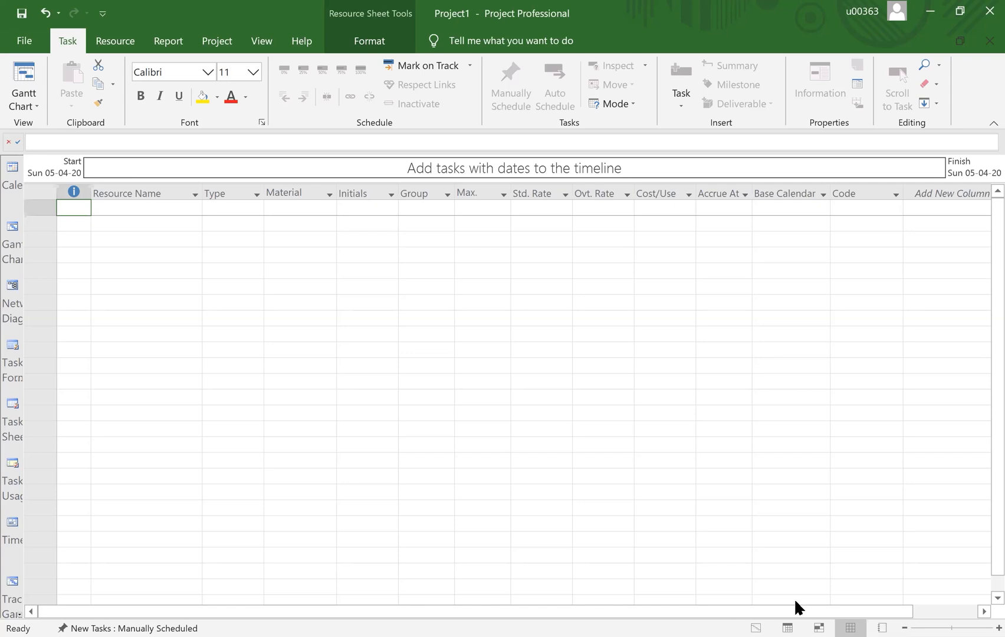
pyautogui.click(757, 627)
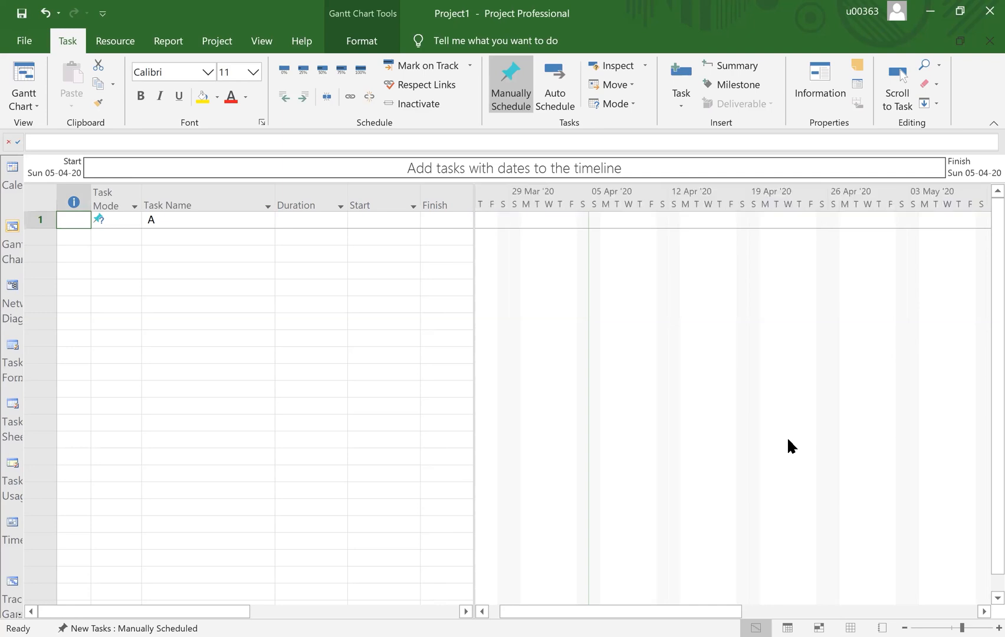
# Examine the Task Name, Duration and Finish columns and the divider between the task table and the Gantt chart
pyautogui.click(171, 205)
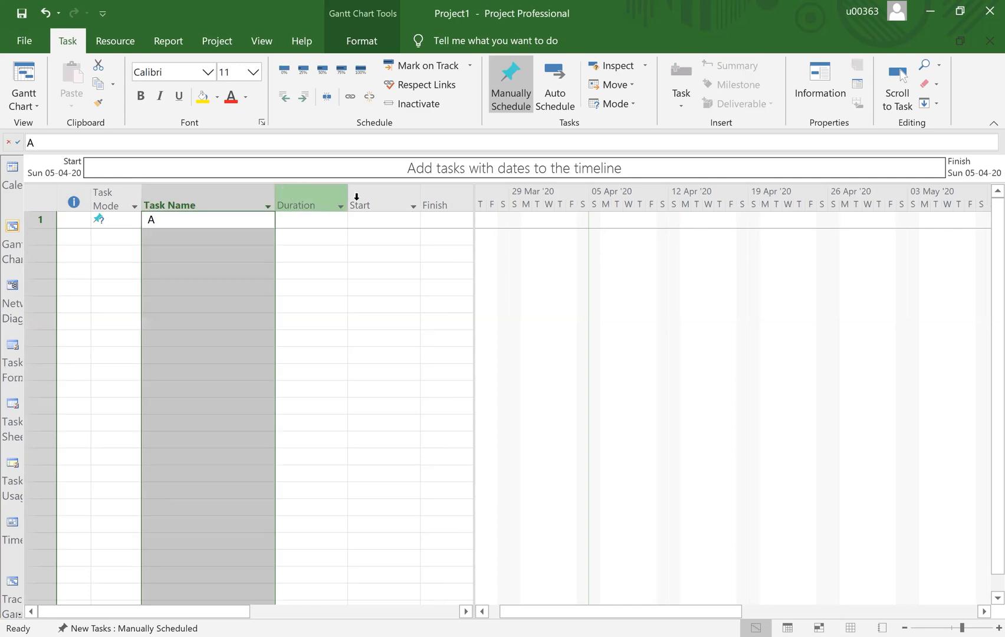
pyautogui.click(298, 203)
pyautogui.click(430, 201)
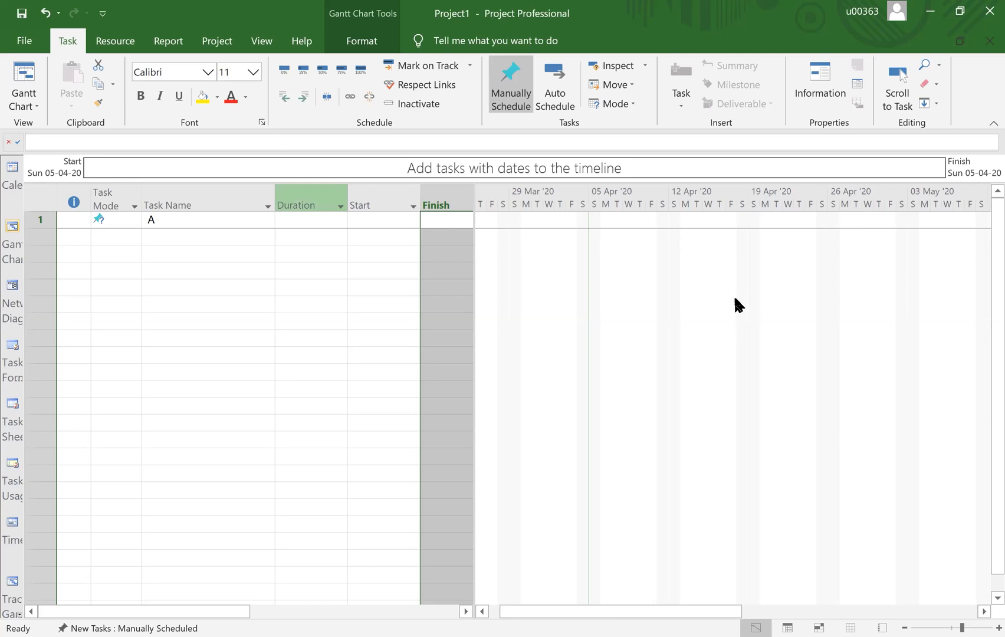
pyautogui.click(307, 199)
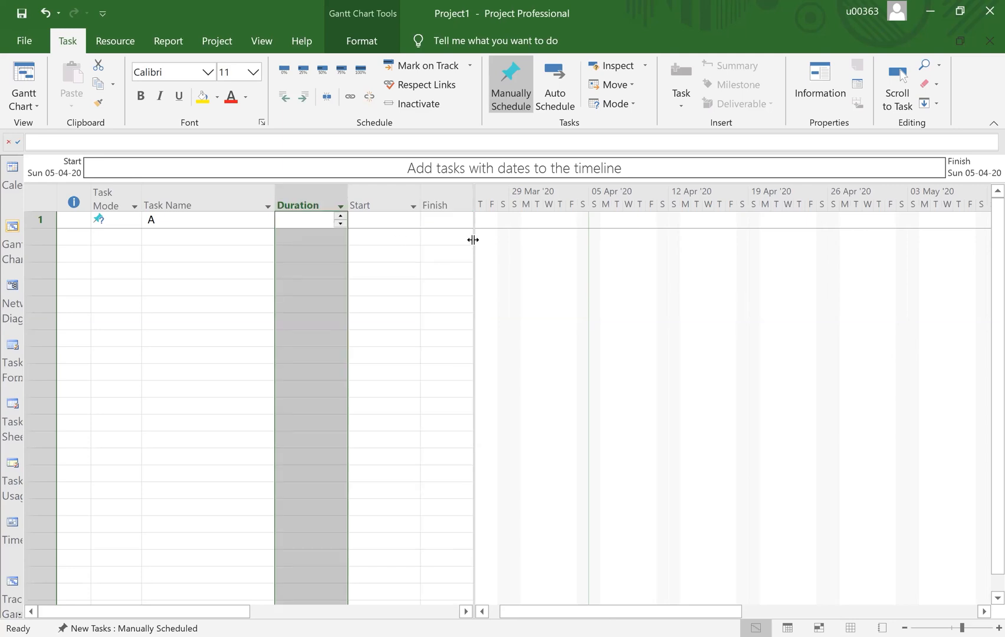
pyautogui.moveTo(496, 241); pyautogui.dragTo(497, 241)
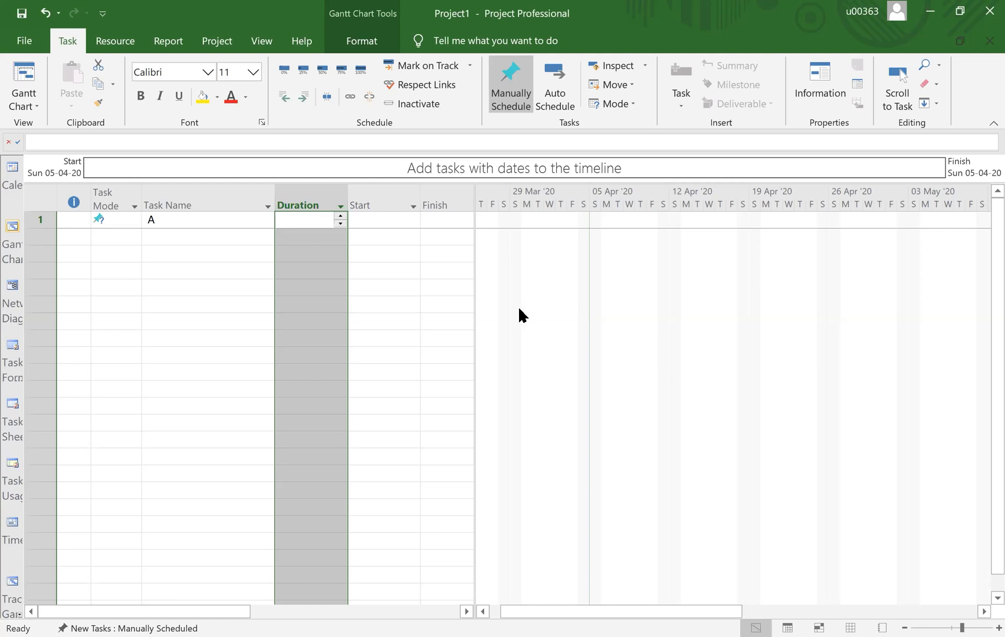
# Show the Task Form details pane in a split view beneath the Gantt Chart
pyautogui.click(262, 43)
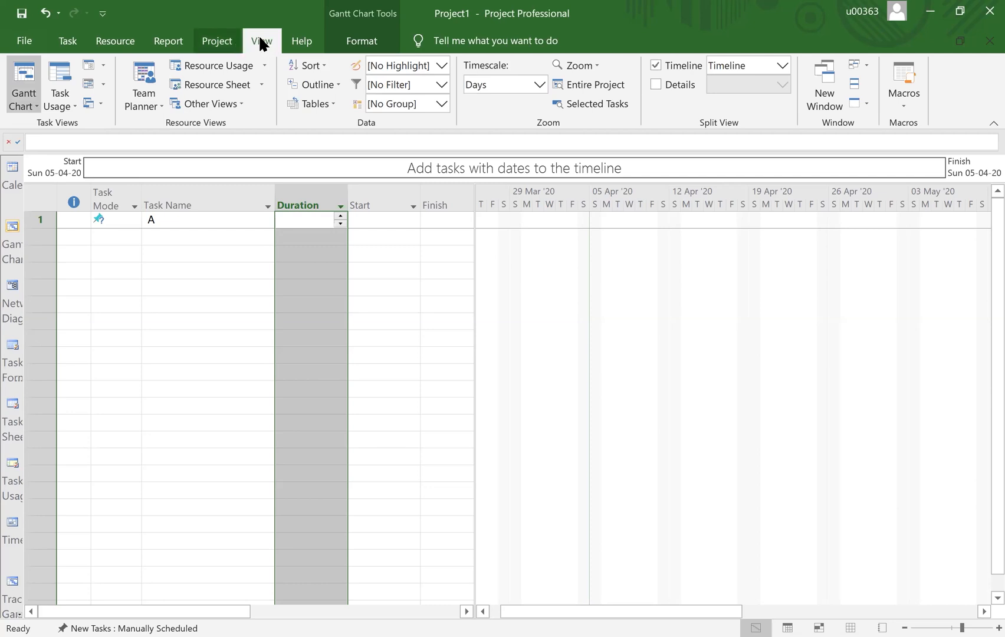
pyautogui.click(602, 93)
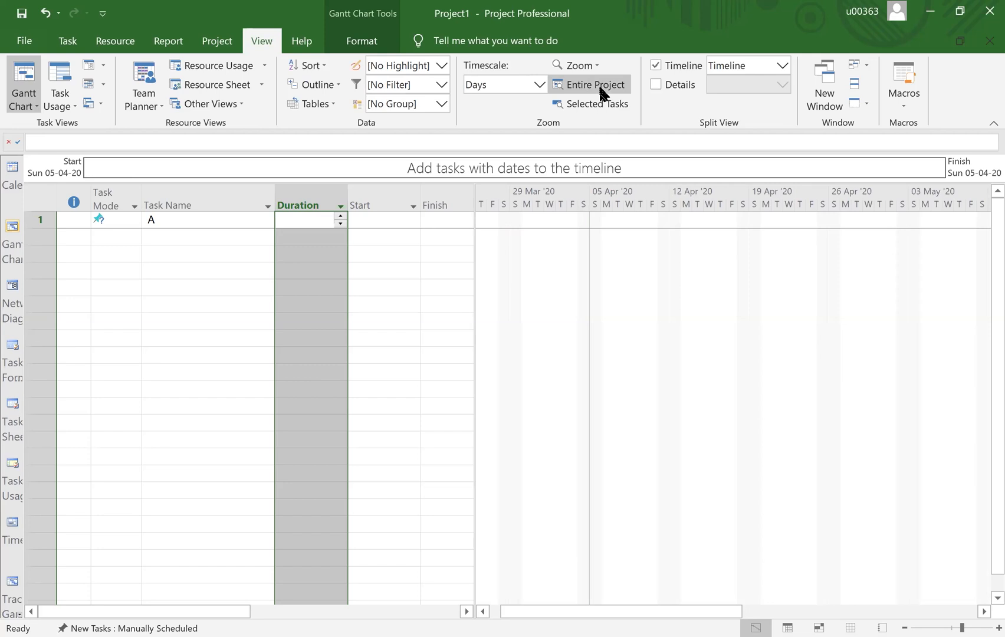
pyautogui.click(655, 84)
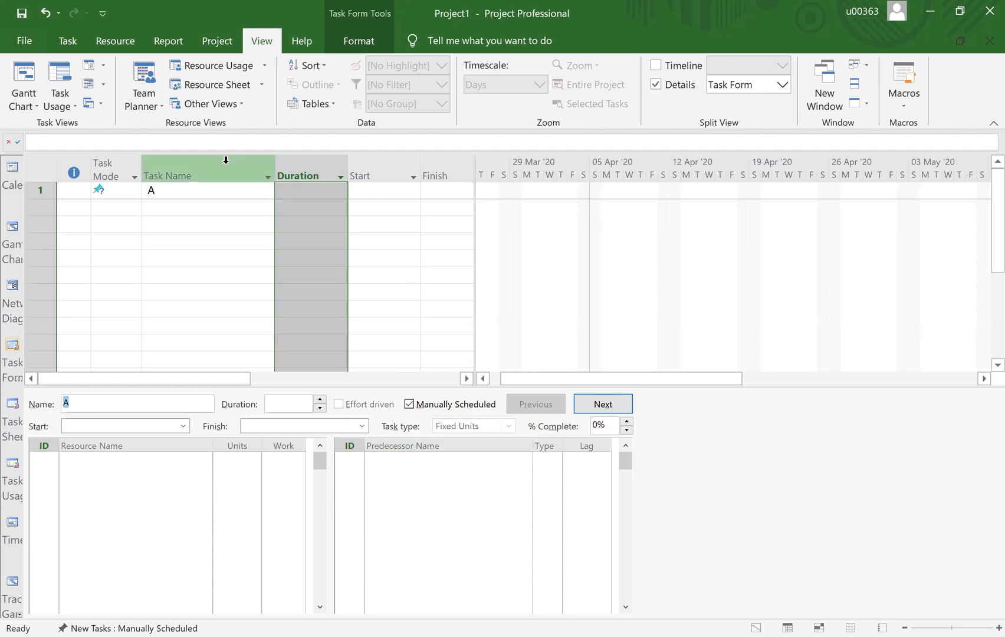
# Examine the Start and Finish columns, then task A's resource work and predecessor fields in the Task Form
pyautogui.click(362, 170)
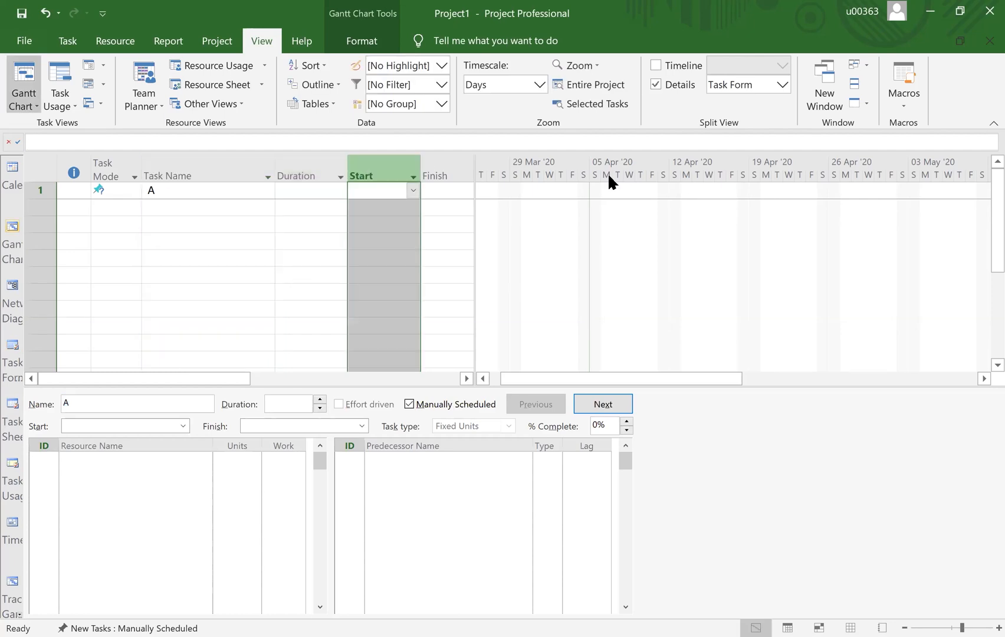
pyautogui.press('Right')
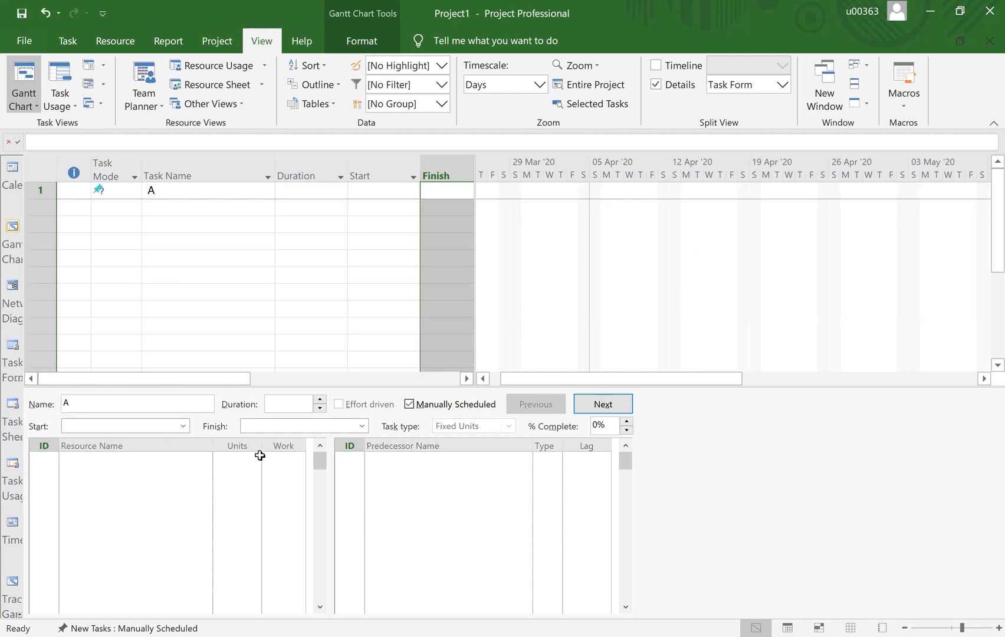
pyautogui.click(158, 191)
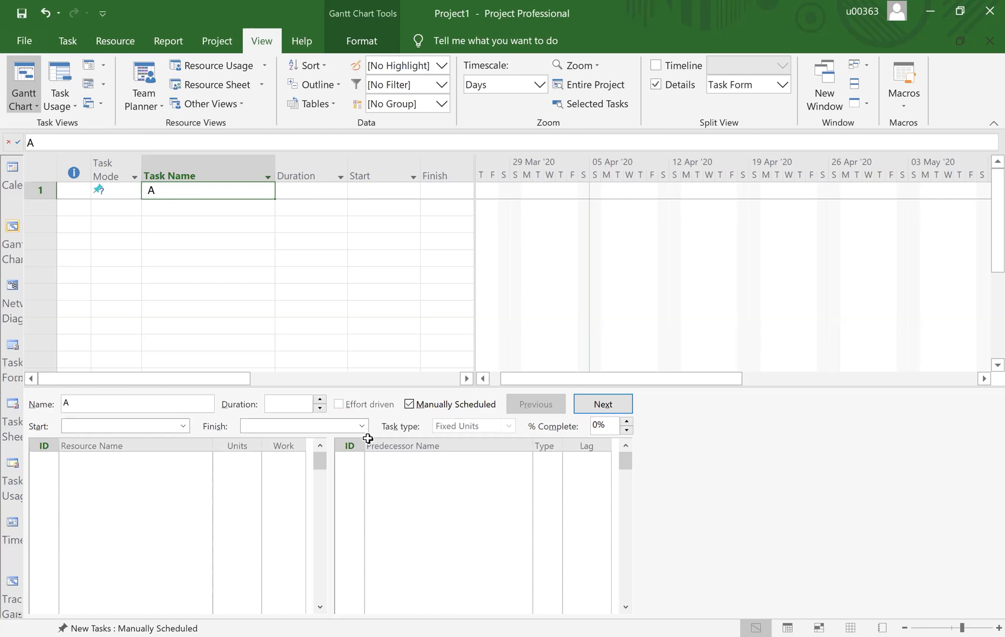
pyautogui.click(281, 485)
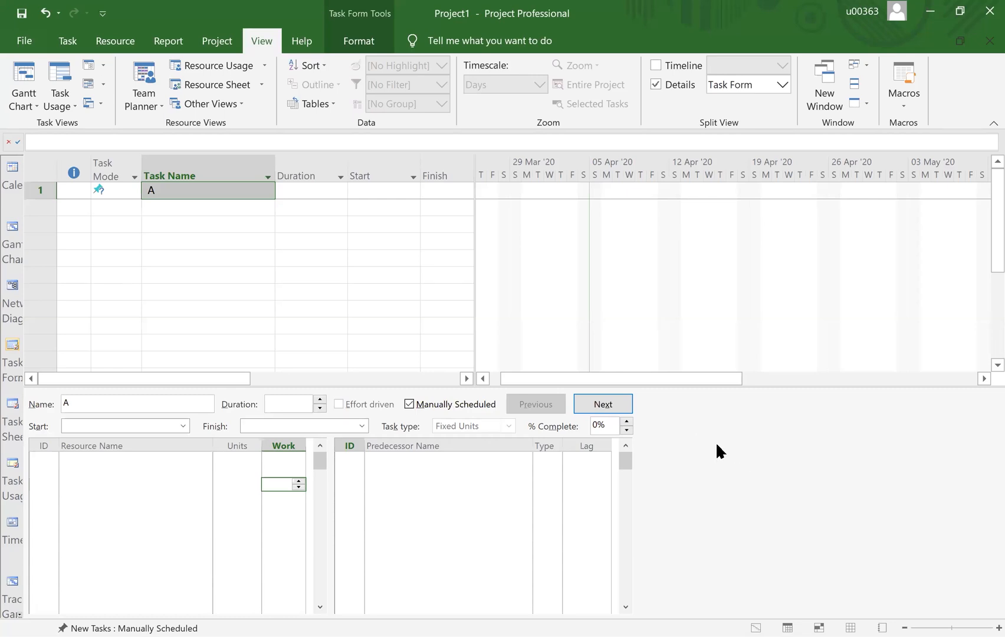
# Display the Schedule details in the Task Form, then change its contents to Notes
pyautogui.rightClick(707, 408)
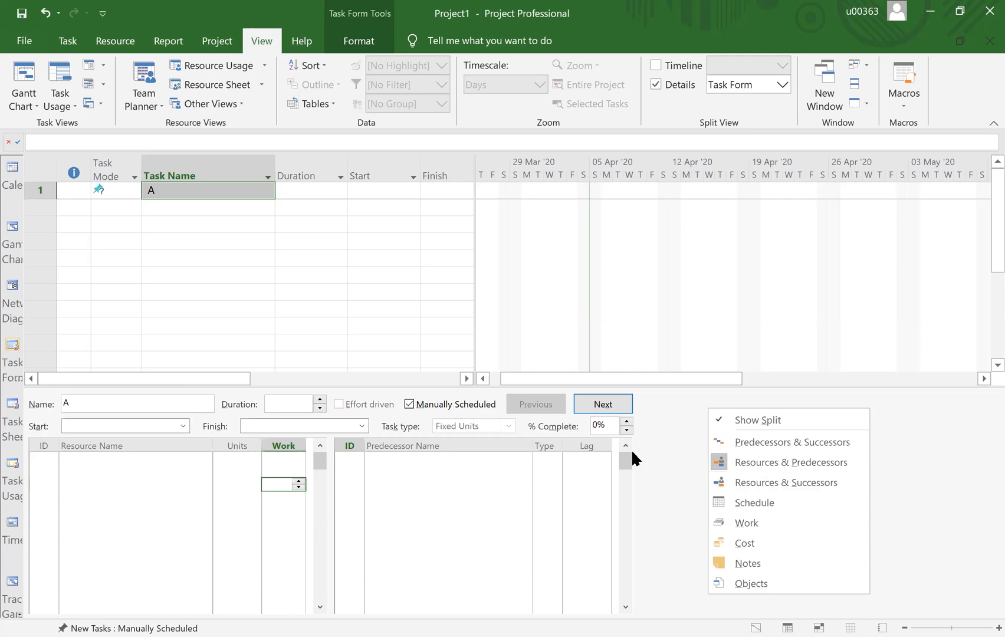
pyautogui.click(754, 503)
pyautogui.rightClick(750, 458)
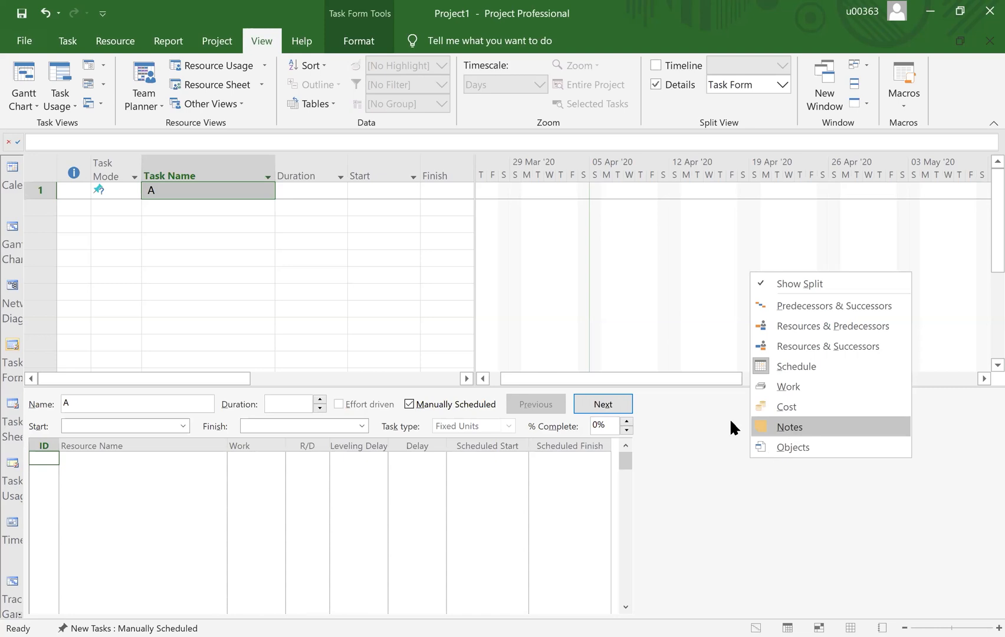
pyautogui.press('Return')
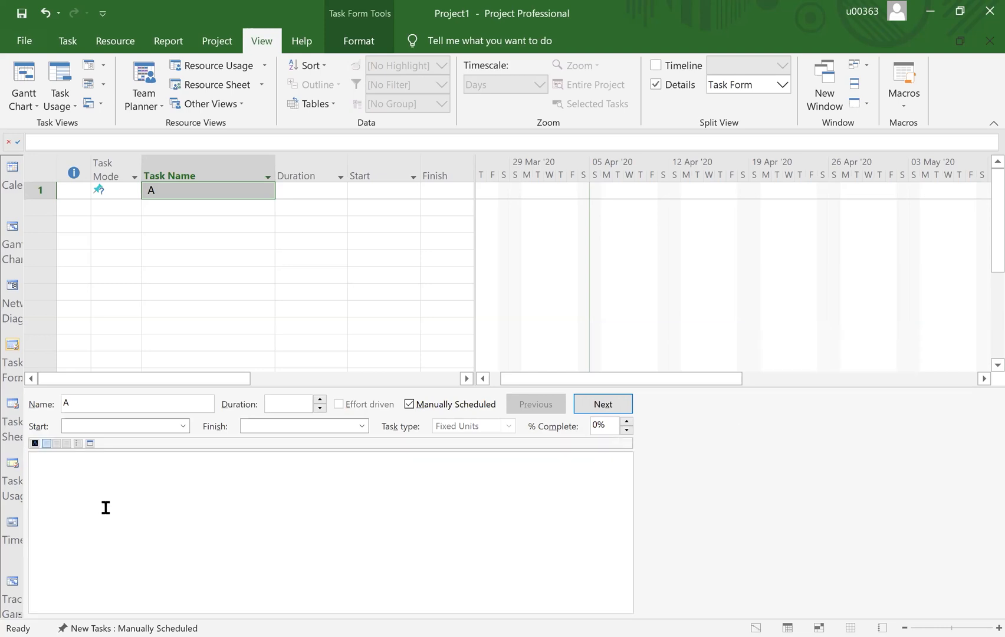
# Examine the Duration and Task Name columns together with task A's notes area in the Task Form
pyautogui.click(80, 469)
pyautogui.click(258, 170)
pyautogui.click(330, 175)
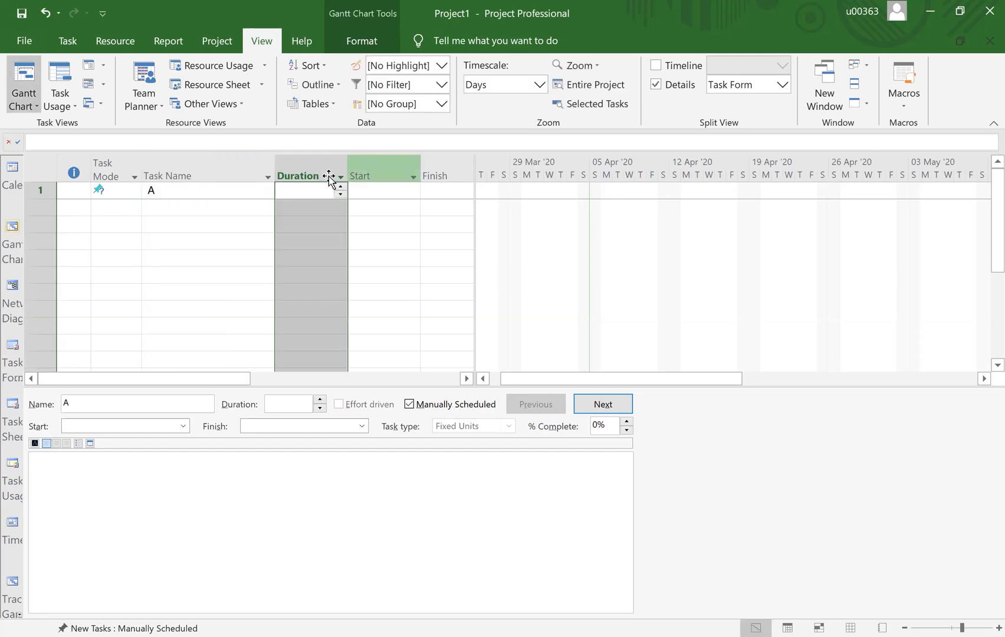
pyautogui.click(229, 173)
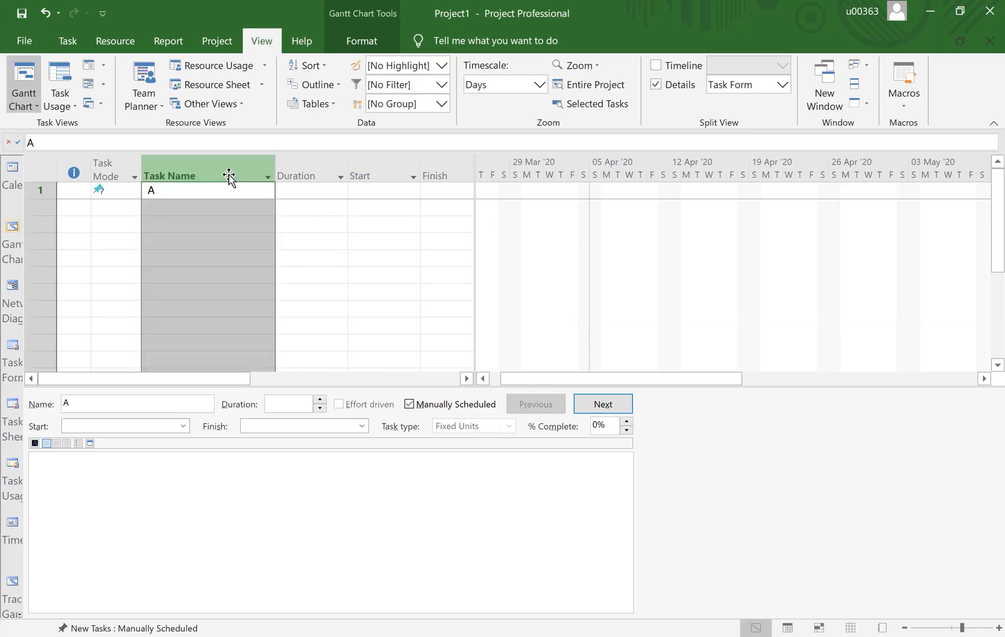
pyautogui.click(175, 489)
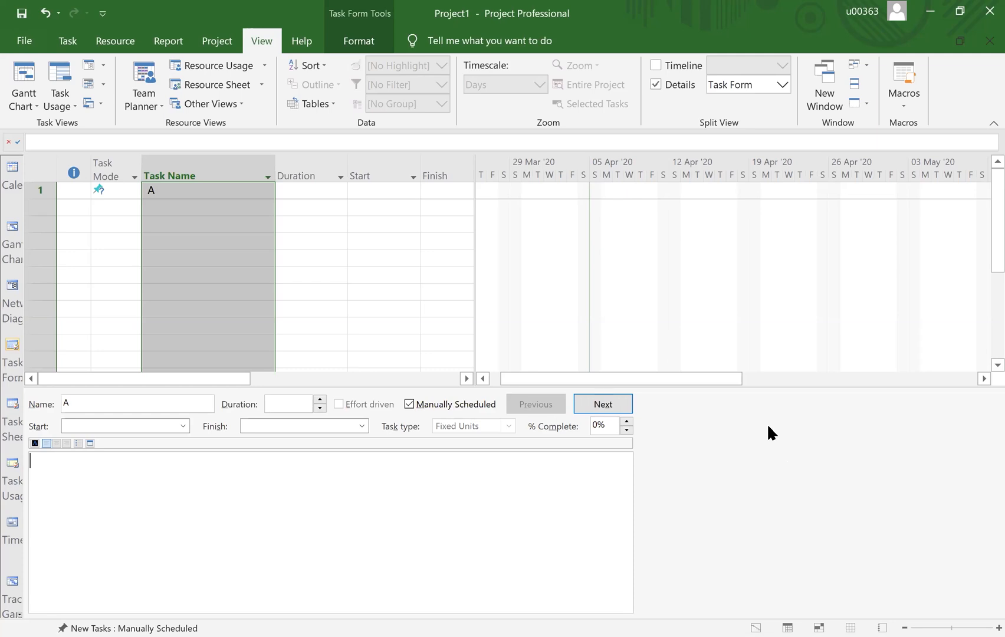
# Try different heights for the Task Form pane by moving the divider below the Gantt chart
pyautogui.rightClick(702, 426)
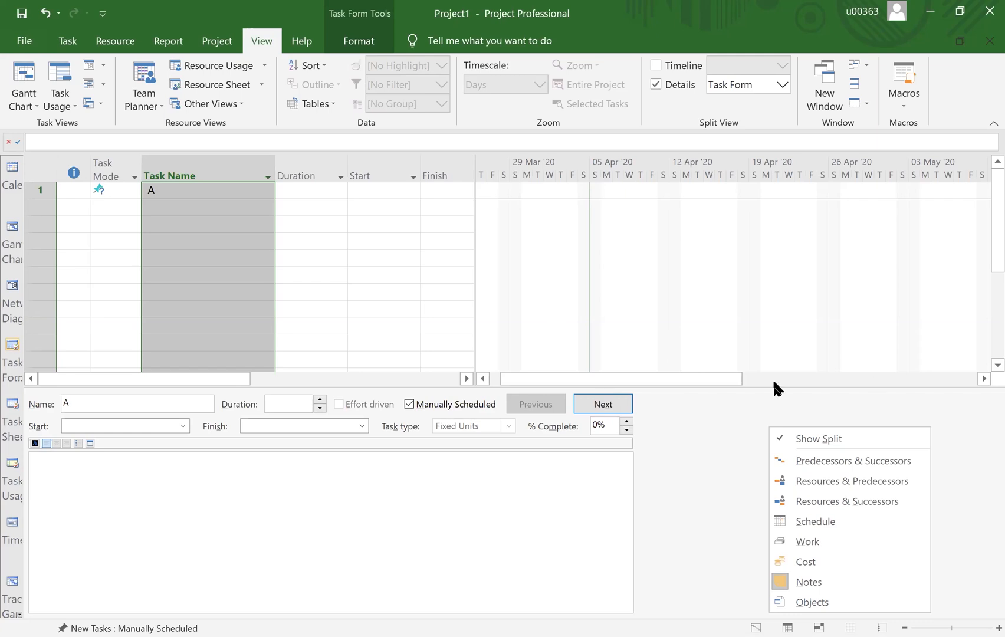
pyautogui.moveTo(779, 387); pyautogui.dragTo(795, 484)
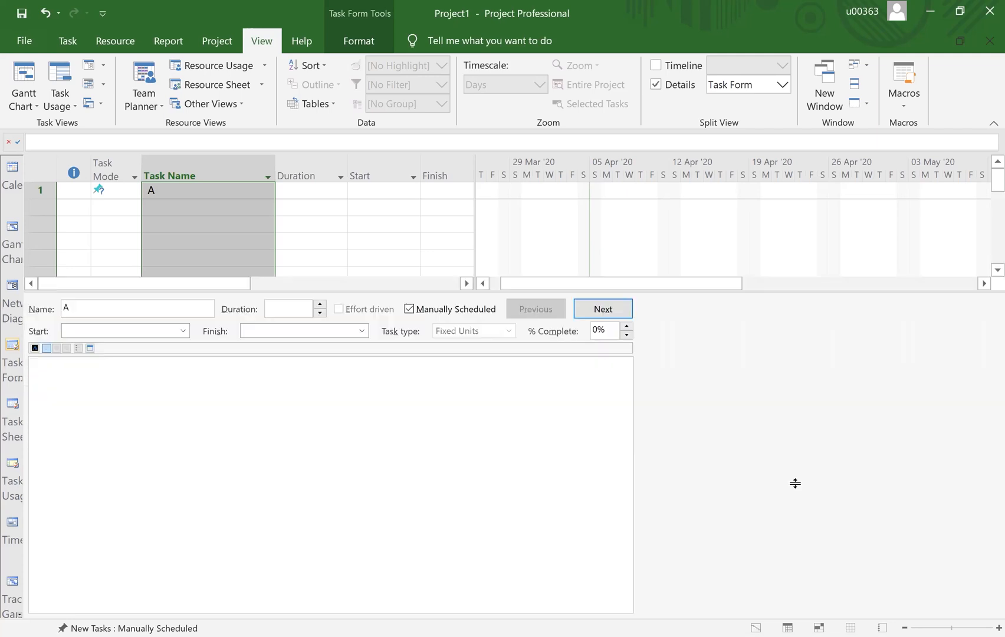
pyautogui.click(322, 172)
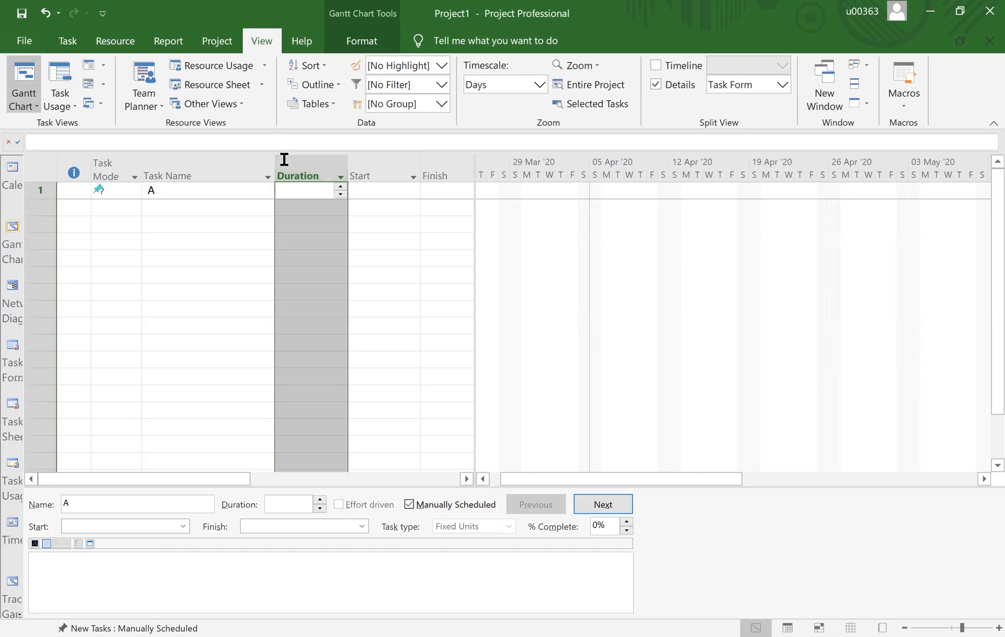
pyautogui.moveTo(783, 483); pyautogui.dragTo(788, 343)
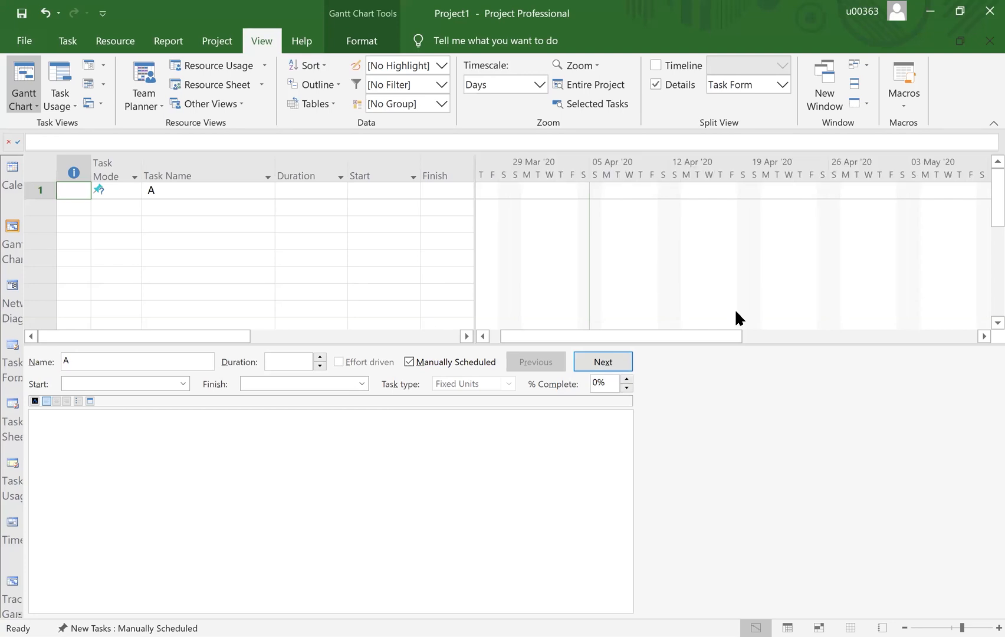
pyautogui.click(756, 341)
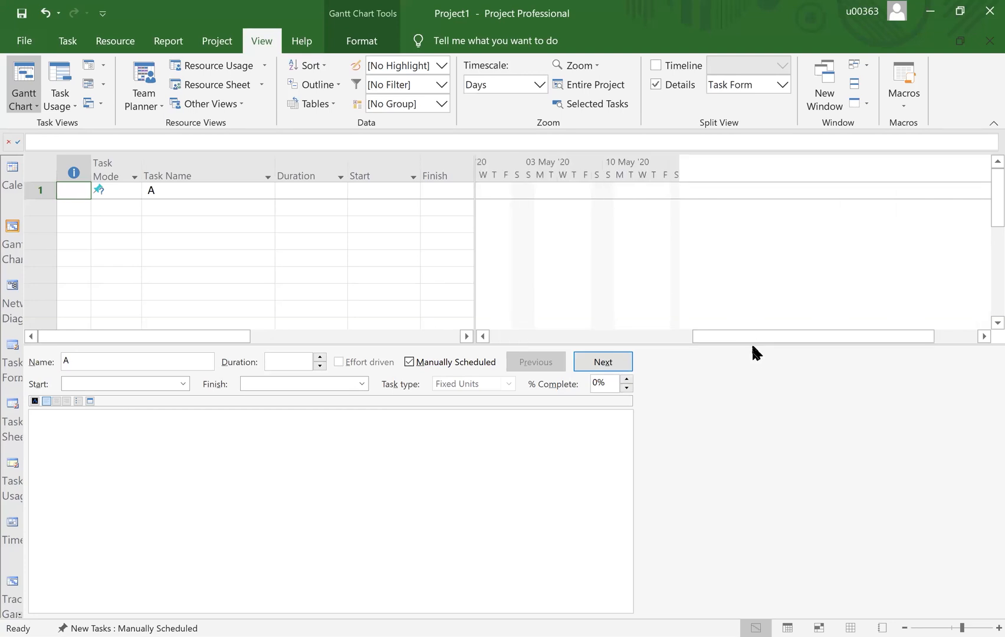
# Close the Task Form pane by moving its divider all the way down, then show the details pane again
pyautogui.moveTo(751, 342); pyautogui.dragTo(767, 627)
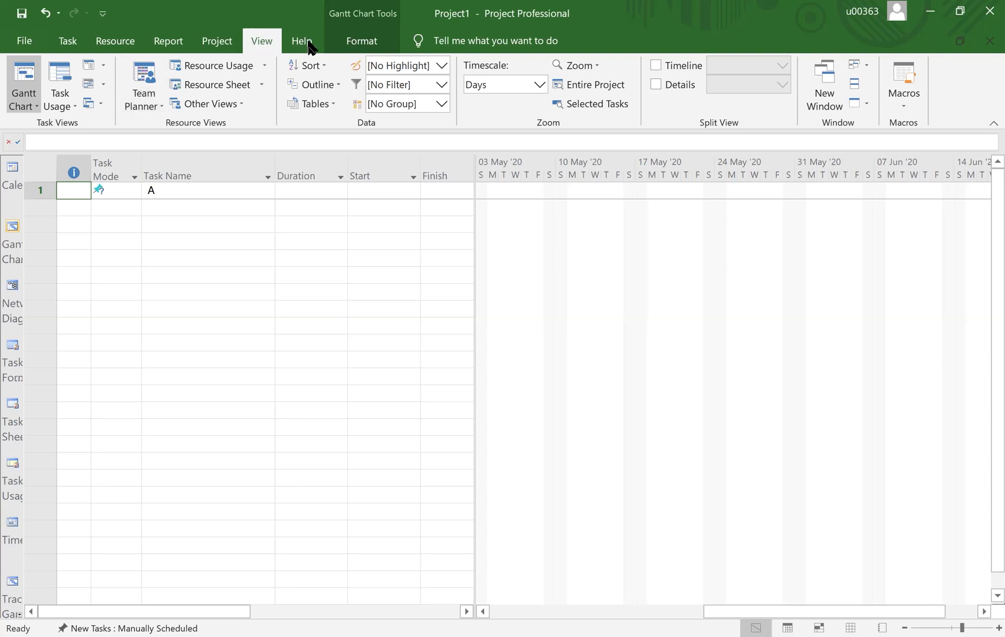
pyautogui.scroll(-1, 258, 39)
pyautogui.scroll(1, 378, 83)
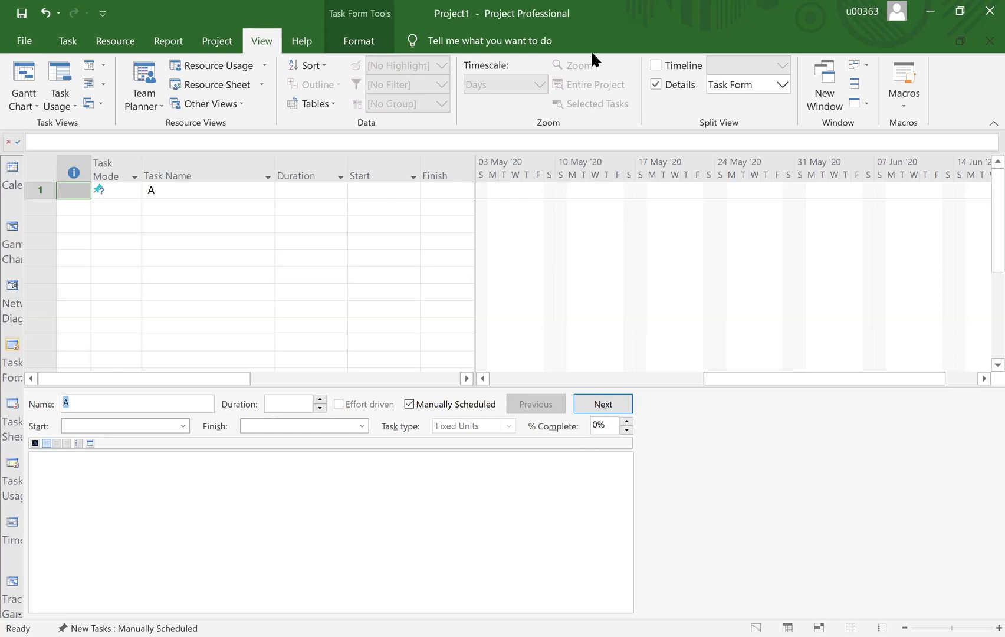
# Hide the Task Form details pane so the Gantt chart fills the whole window
pyautogui.click(655, 85)
pyautogui.click(653, 87)
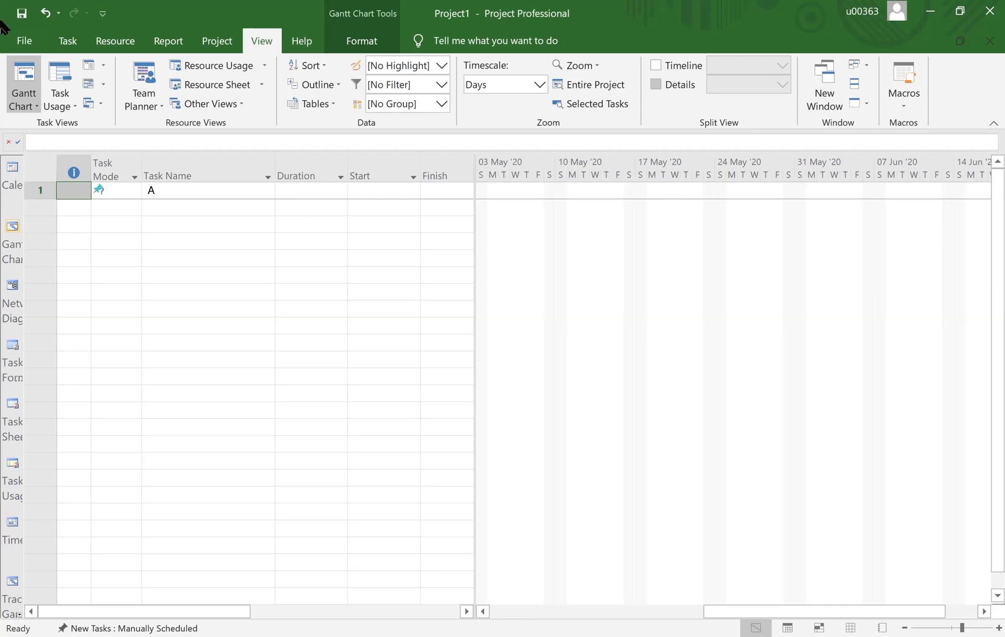
# Open the Project Options and show the Display settings with the calendar type and currency options
pyautogui.click(24, 42)
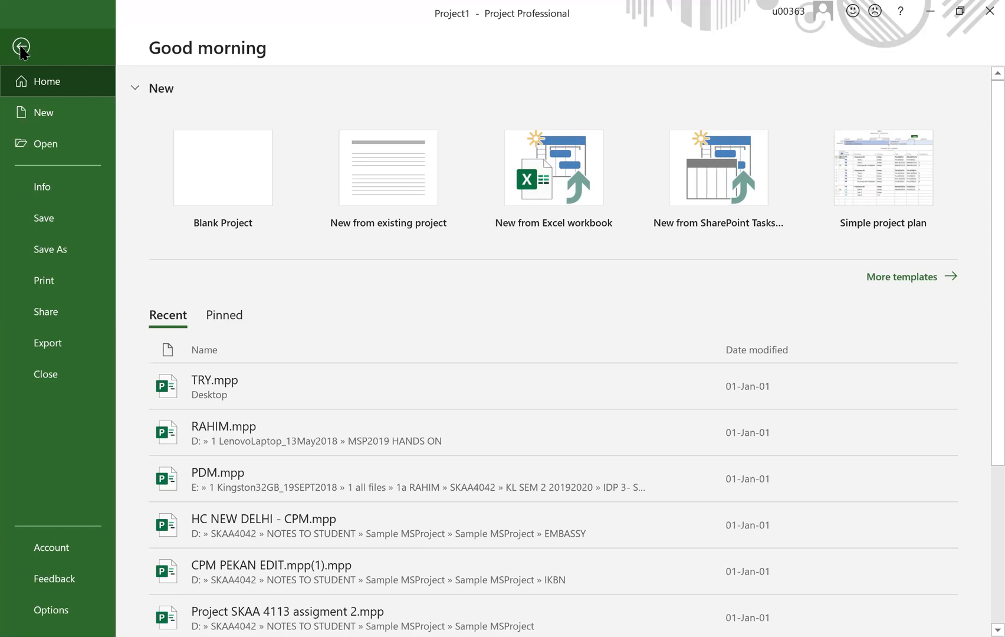
pyautogui.click(21, 47)
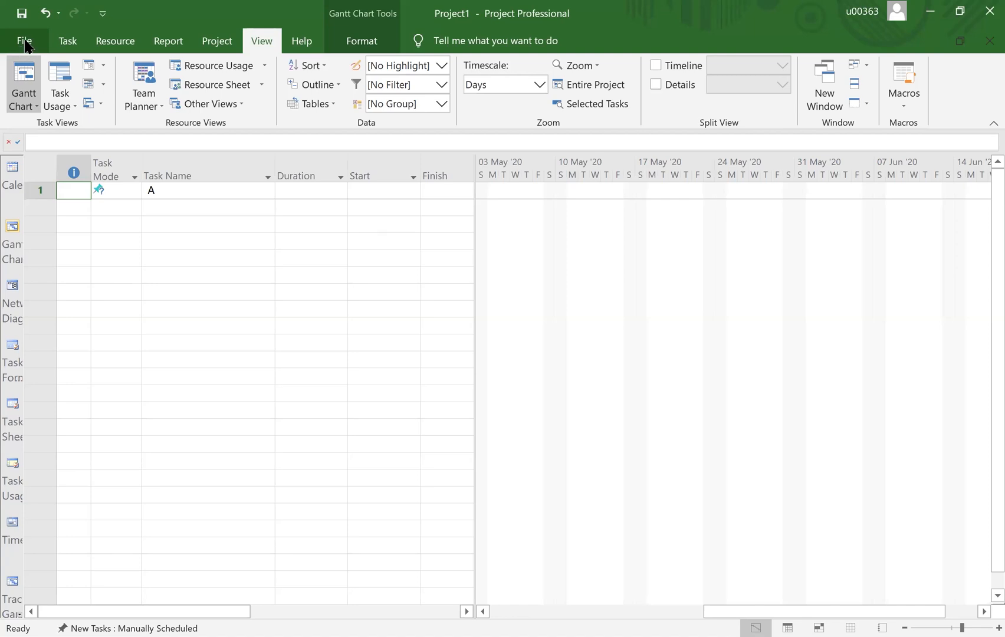
pyautogui.click(24, 41)
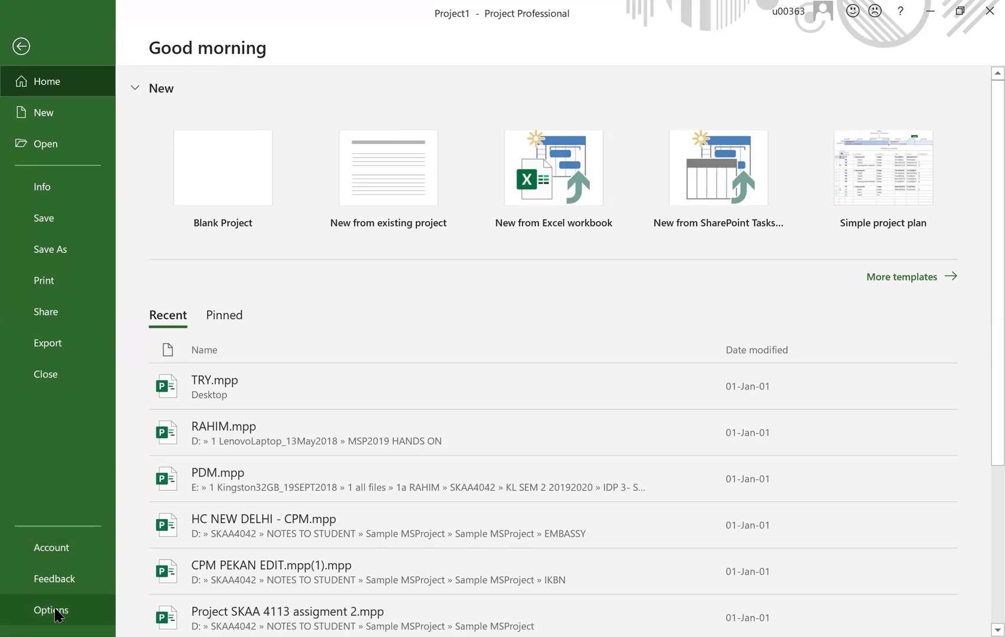
pyautogui.click(56, 613)
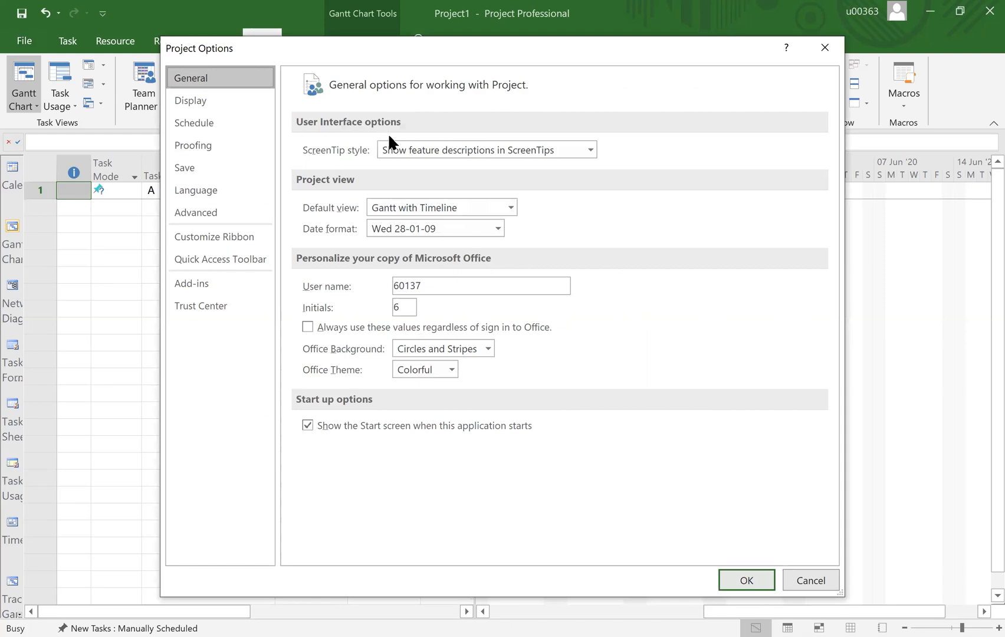
pyautogui.click(189, 99)
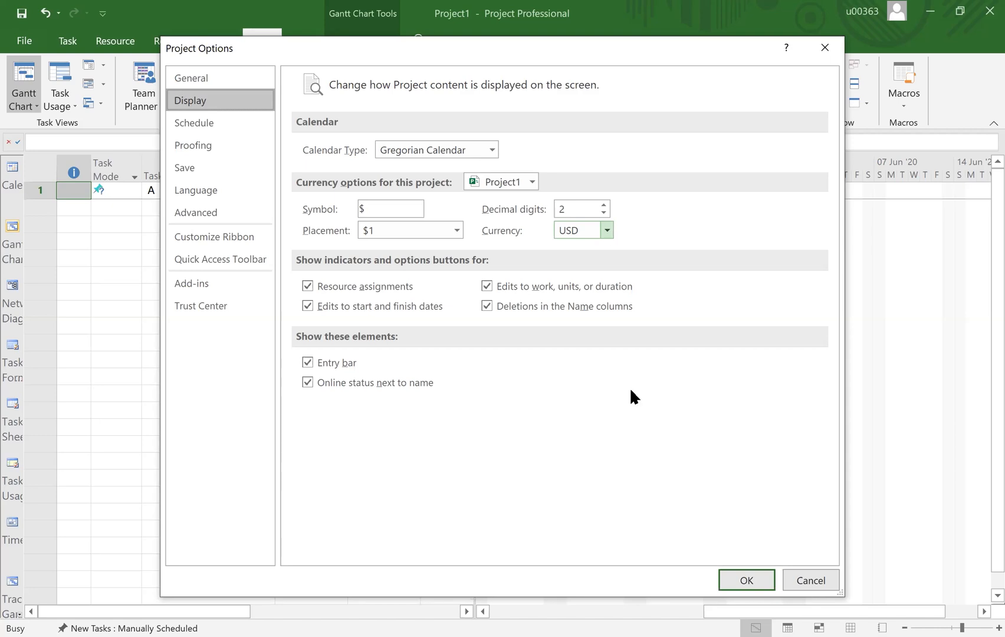
# Look through the list of available currencies for Project1, keeping USD selected
pyautogui.hotkey('alt', 'Down')
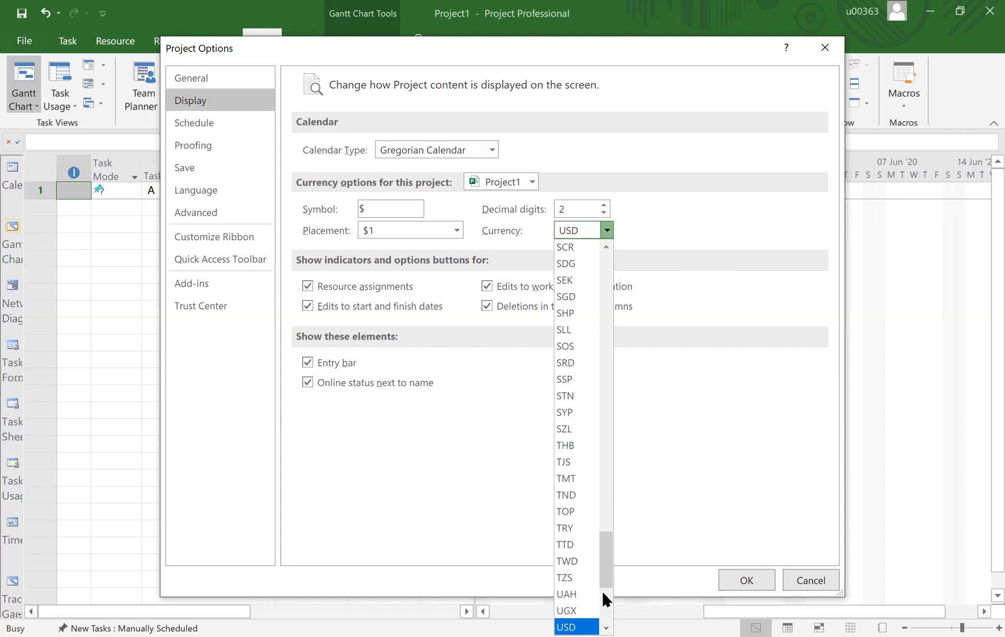
pyautogui.click(606, 232)
pyautogui.click(606, 232)
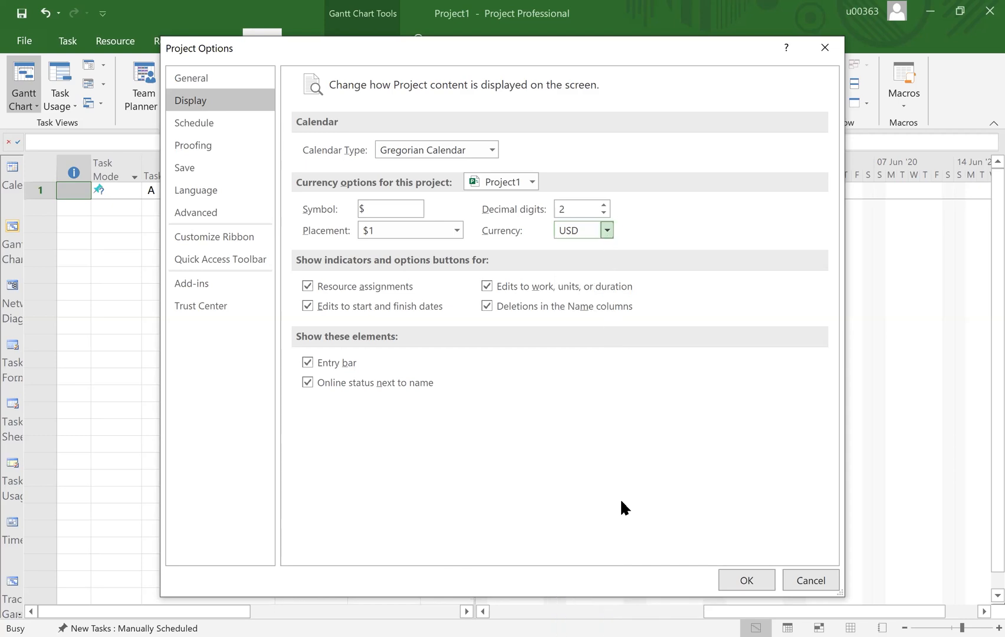
pyautogui.hotkey('alt', 'Down')
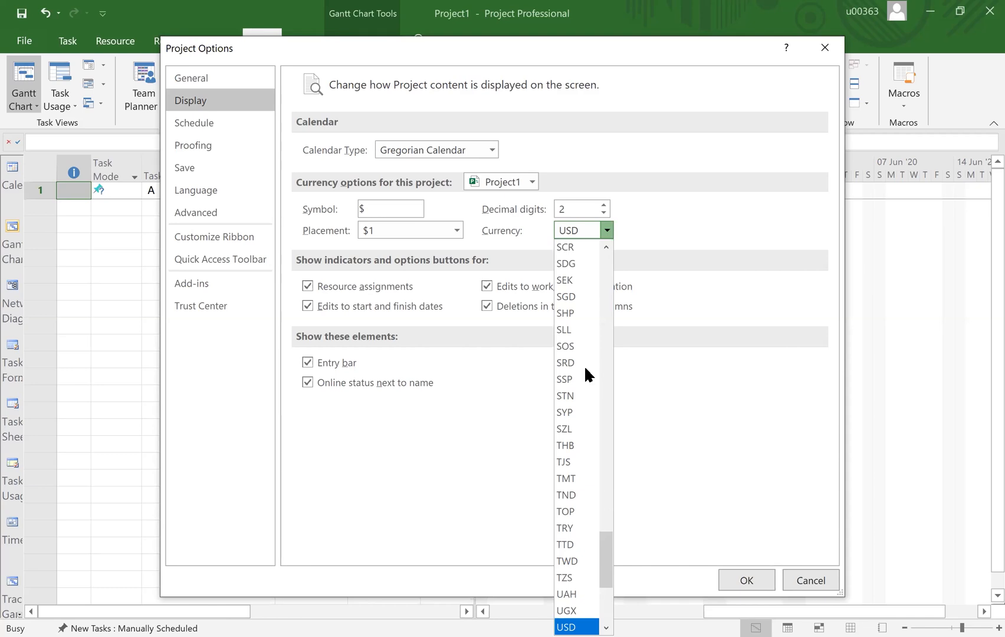
pyautogui.click(606, 233)
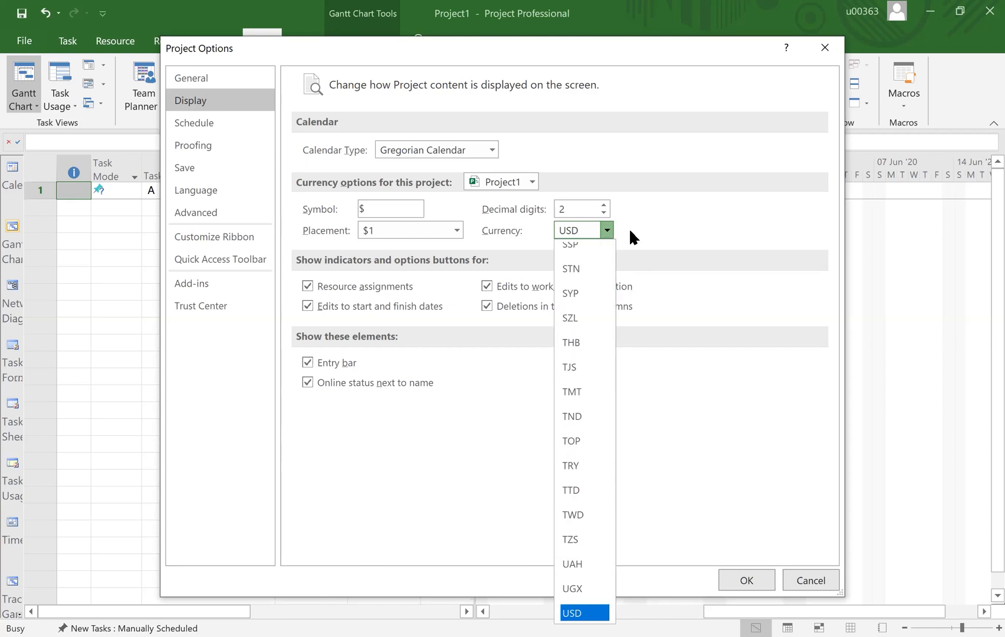
# View the Schedule category in Project Options, close the options and look briefly at the start page again
pyautogui.click(214, 123)
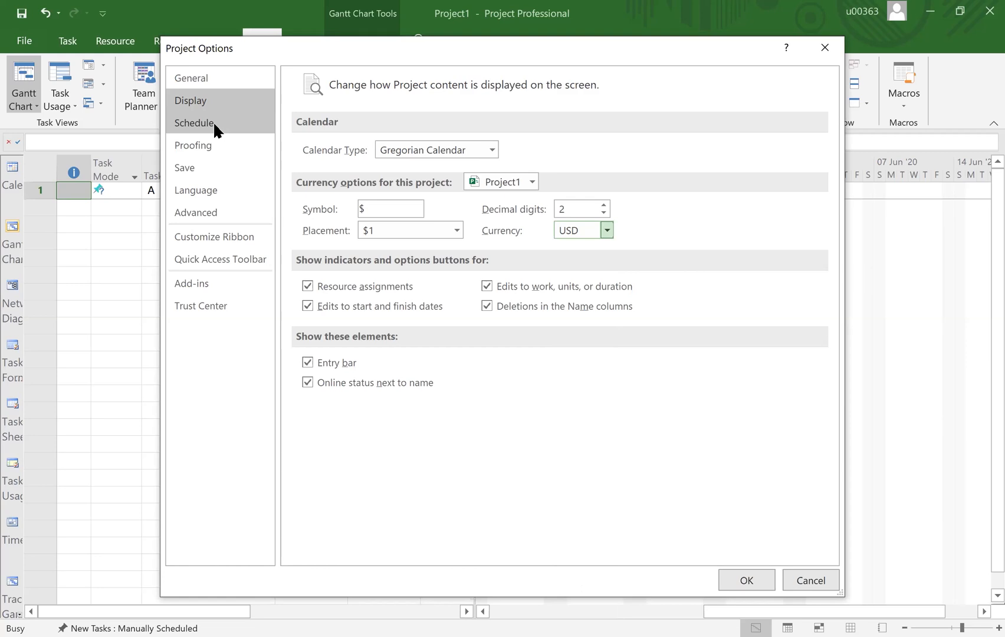
pyautogui.click(213, 122)
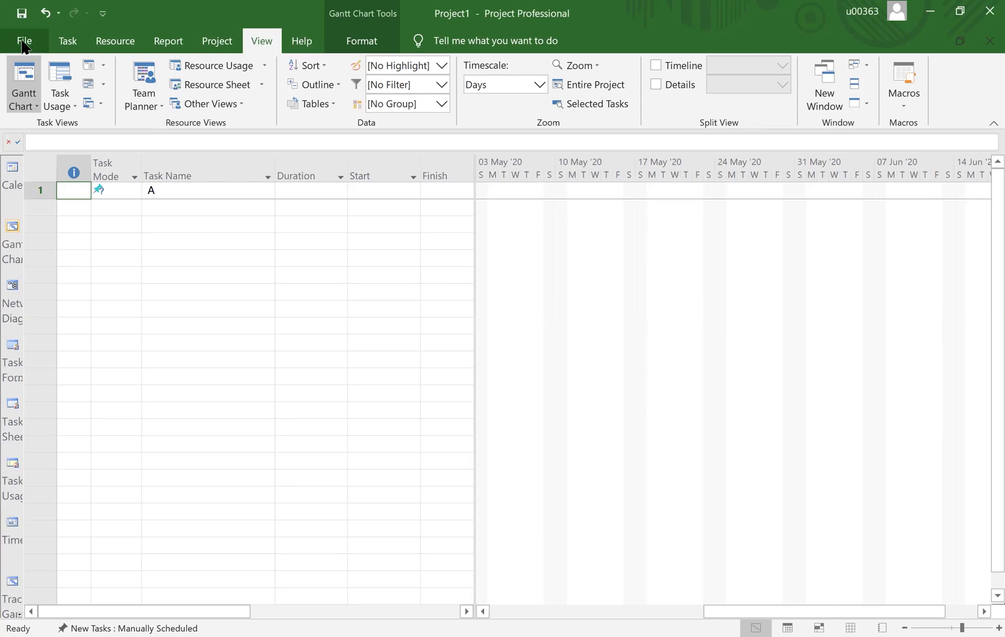
pyautogui.click(24, 45)
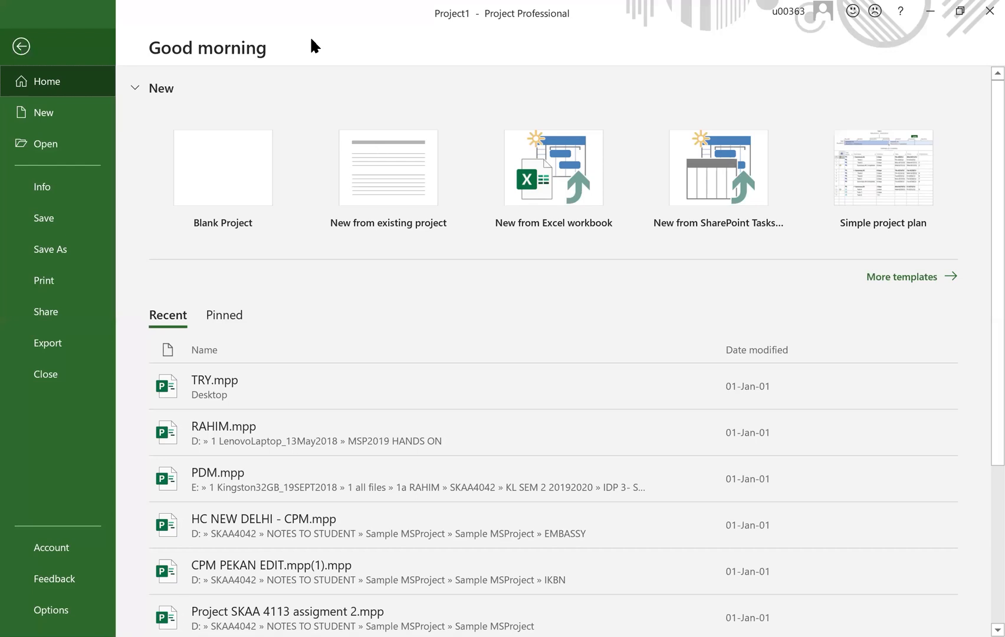
pyautogui.press('Escape')
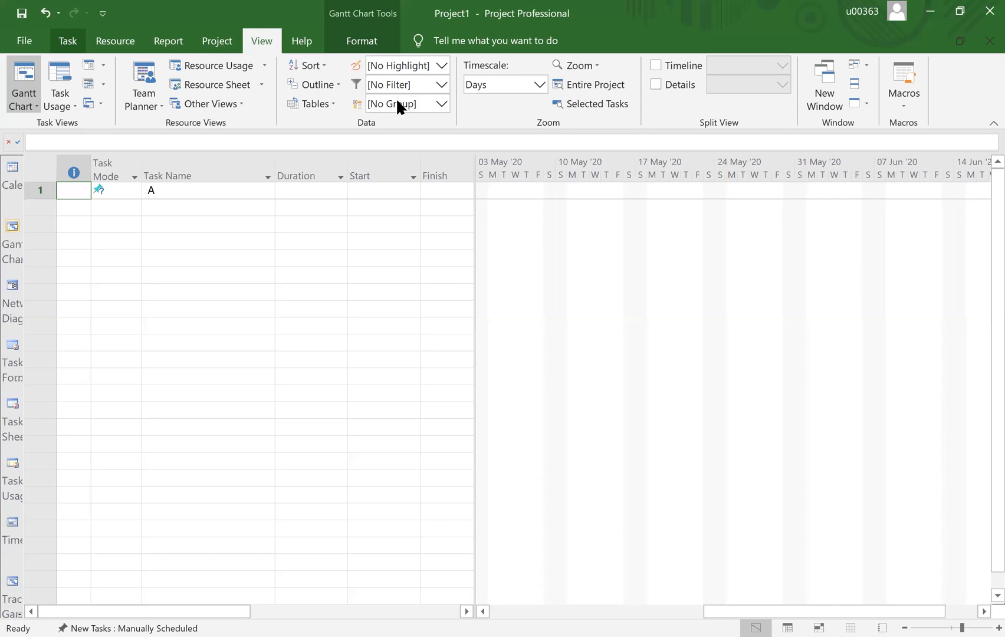
# Browse the Standard calendar from April 2020 back to January in Change Working Time, close it and open the Project Information
pyautogui.scroll(1, 398, 106)
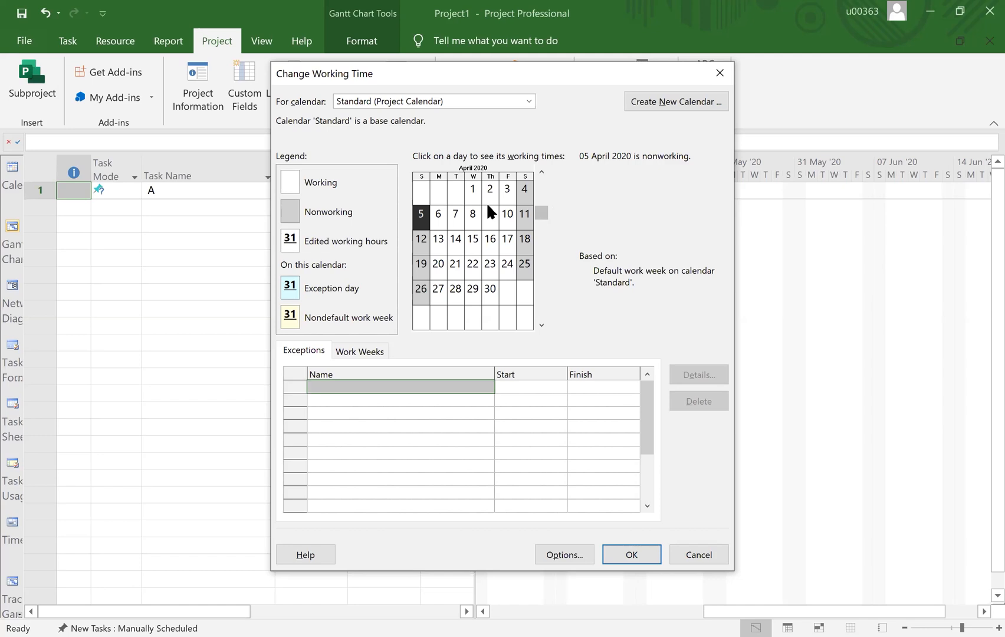
pyautogui.scroll(1, 488, 206)
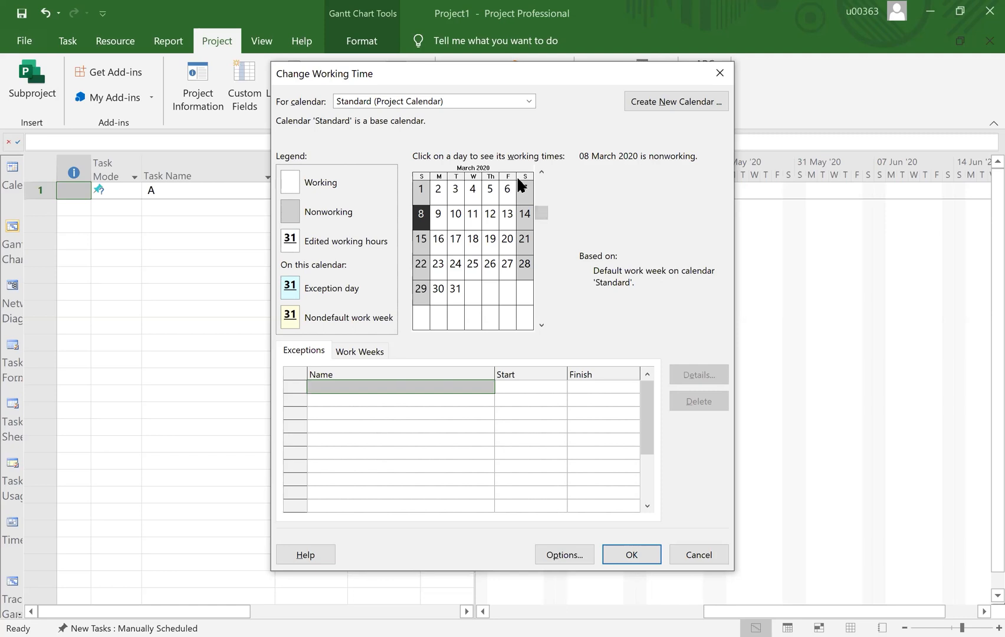
pyautogui.scroll(2, 521, 185)
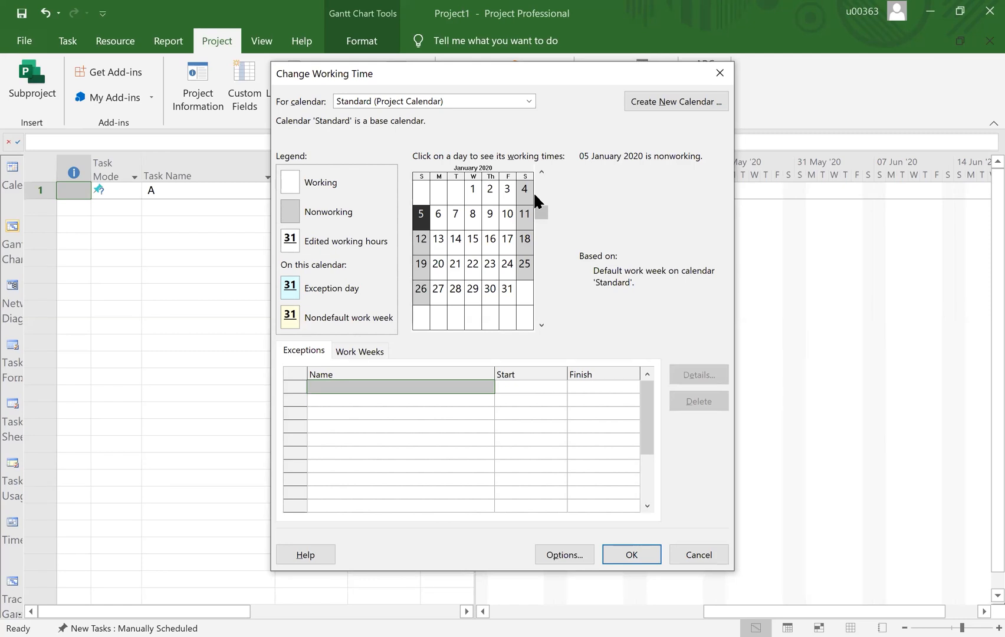
pyautogui.scroll(-1, 534, 191)
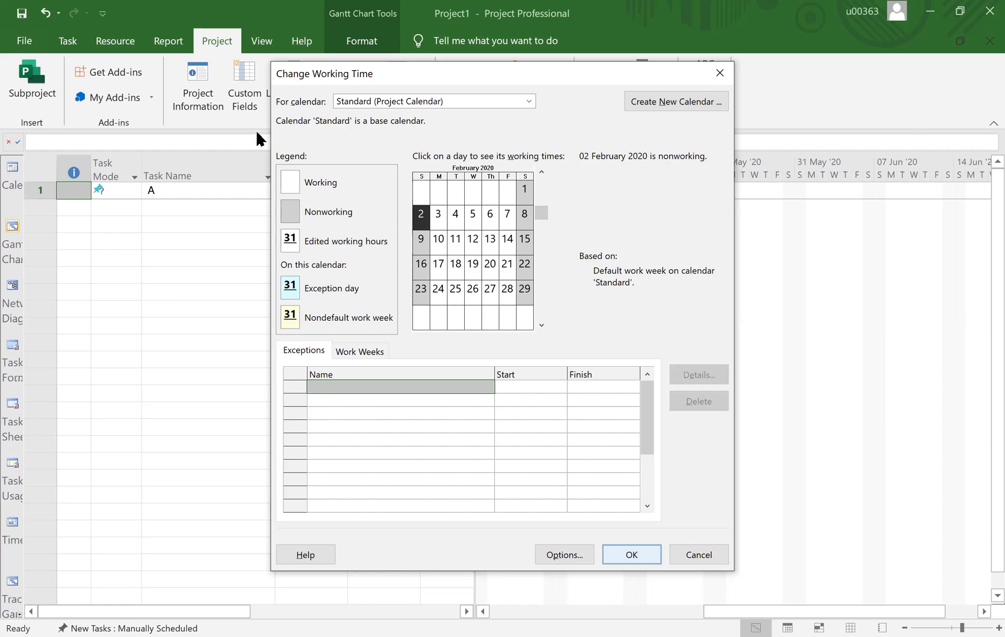
pyautogui.press('Escape')
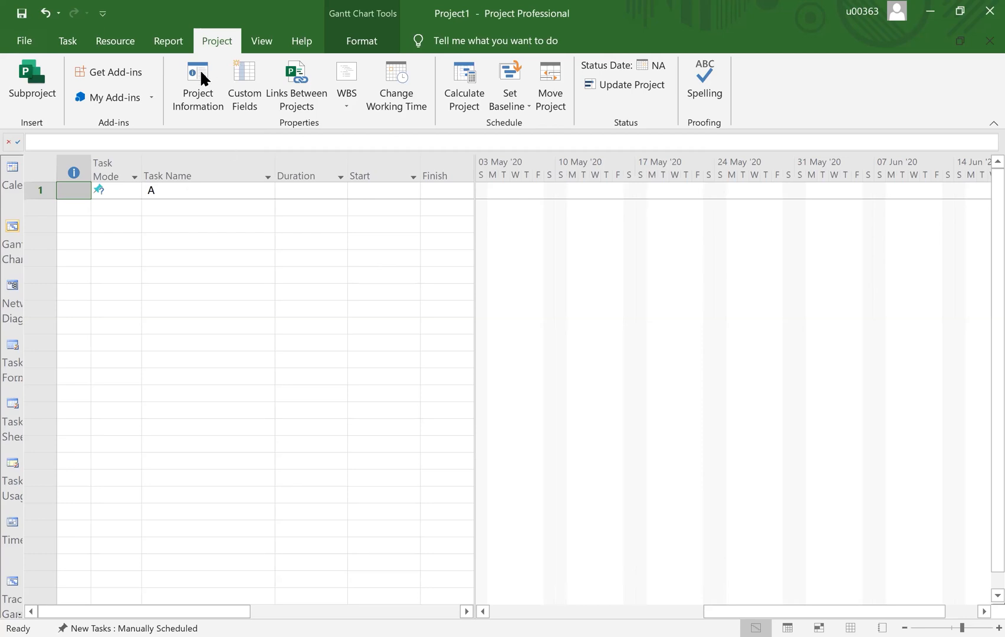
pyautogui.click(218, 88)
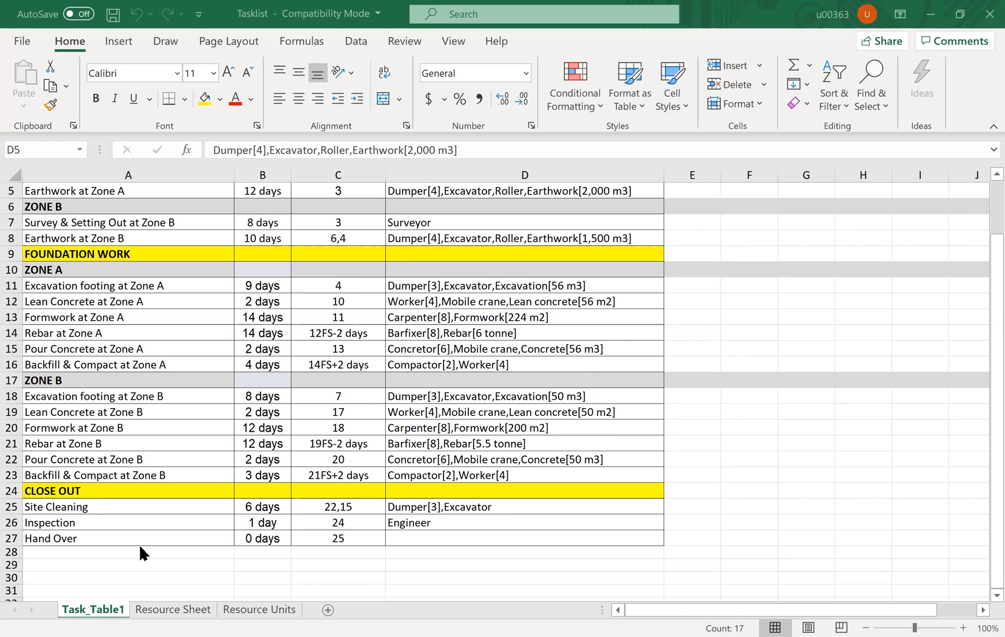
# Switch to the Tasklist workbook in Excel and examine the Task Name, Predecessors and Resources Name columns of Task_Table1
pyautogui.click(145, 176)
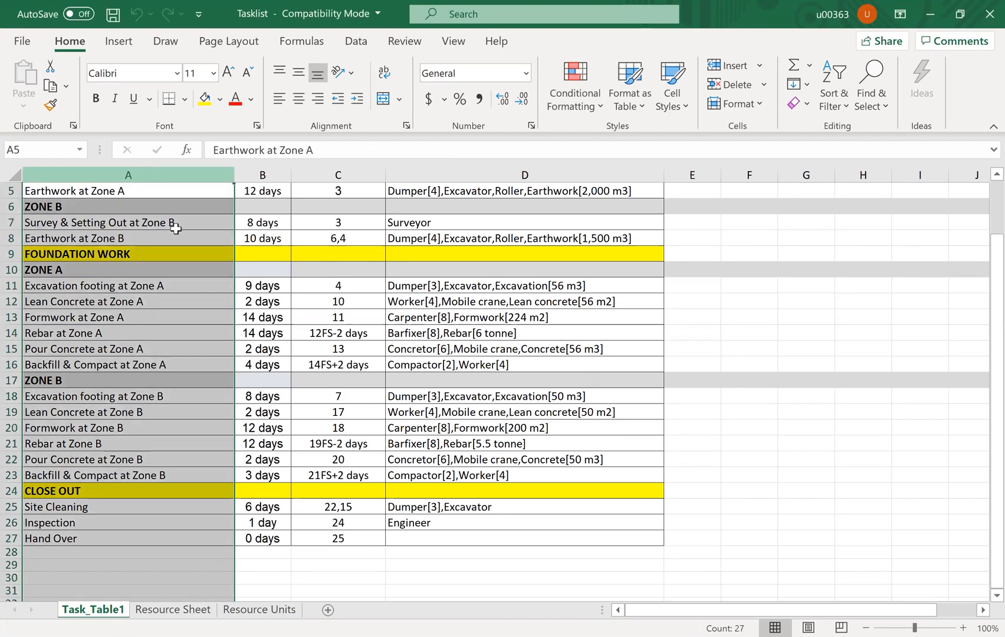
pyautogui.scroll(2, 151, 193)
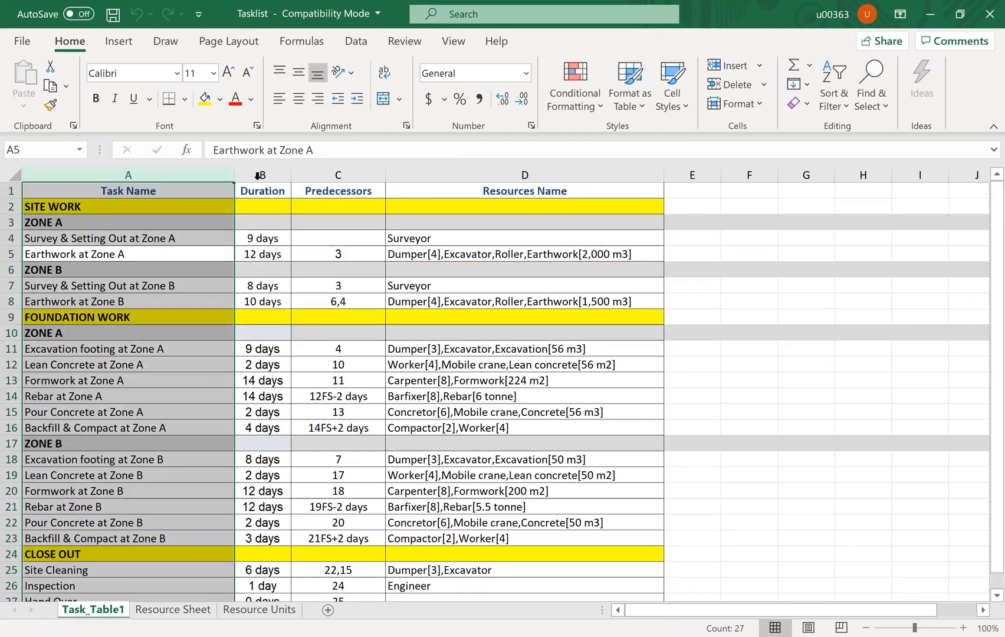
pyautogui.click(339, 176)
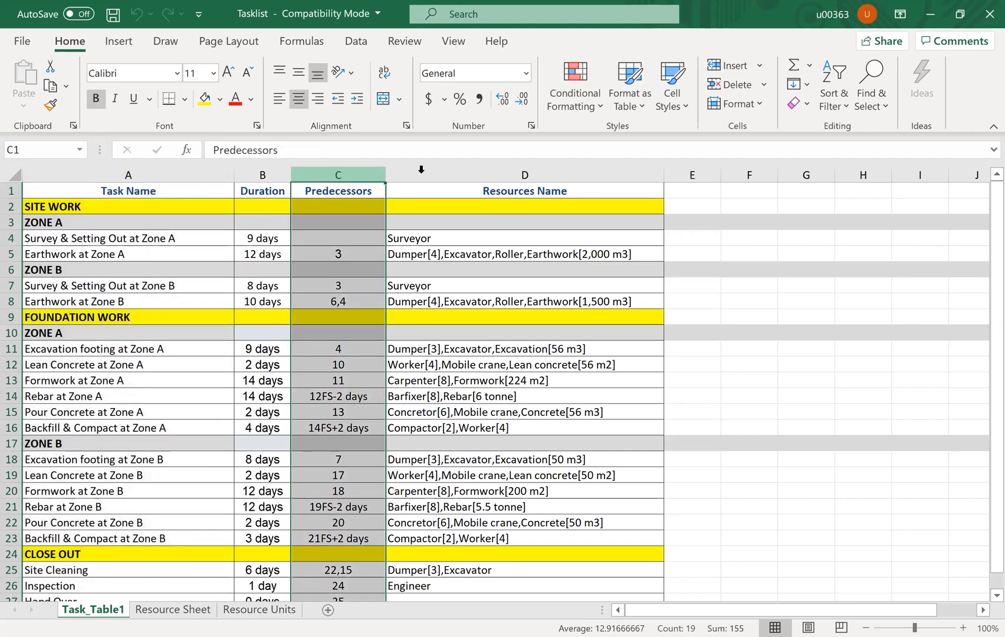
pyautogui.click(525, 175)
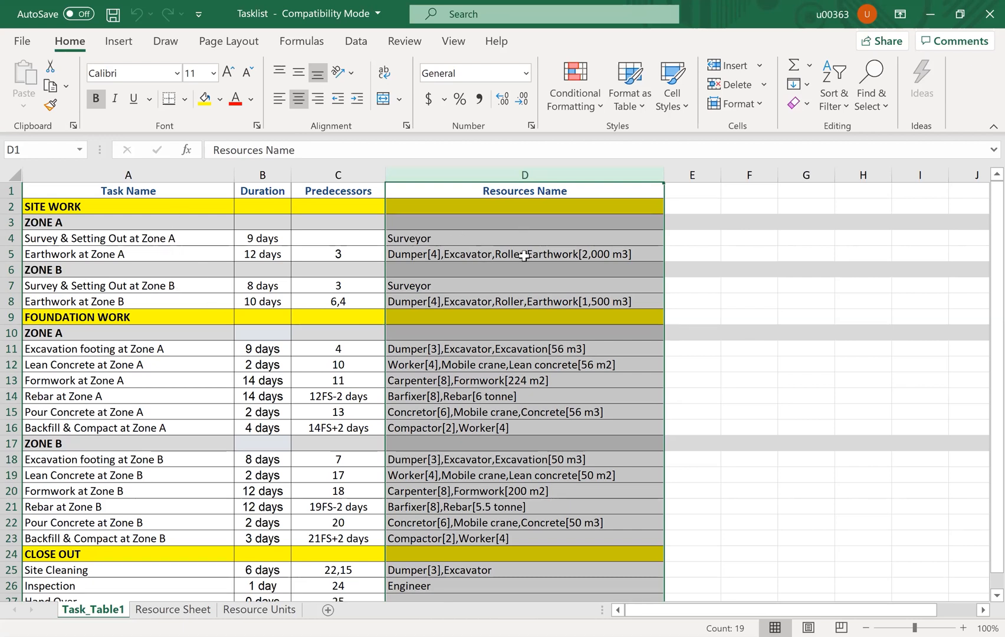
# Review Task_Table1's Task Name and Duration columns, then its Resources Name column down to the Hand Over row
pyautogui.click(195, 171)
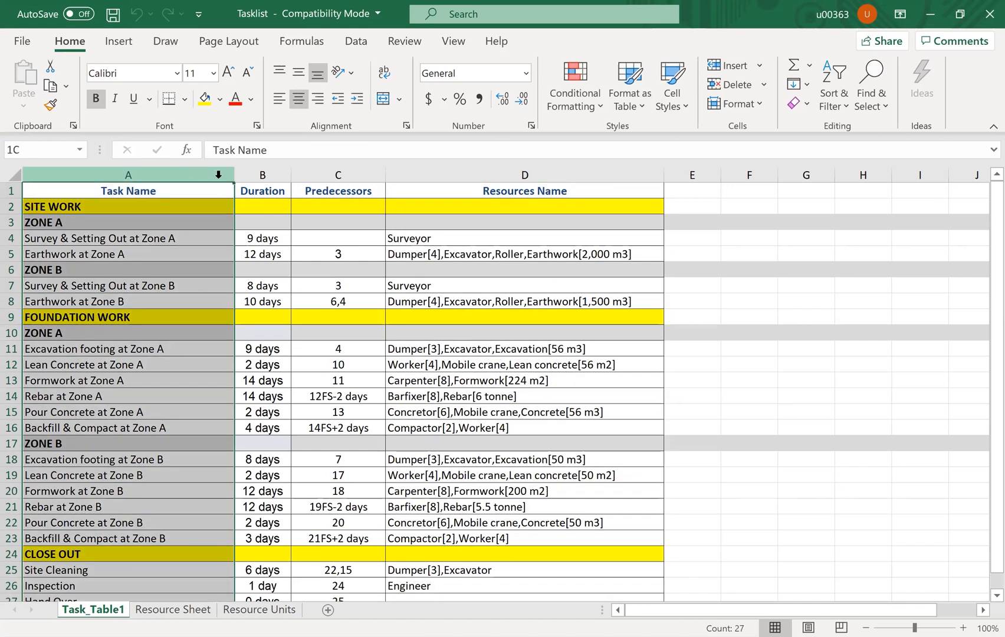
pyautogui.click(247, 176)
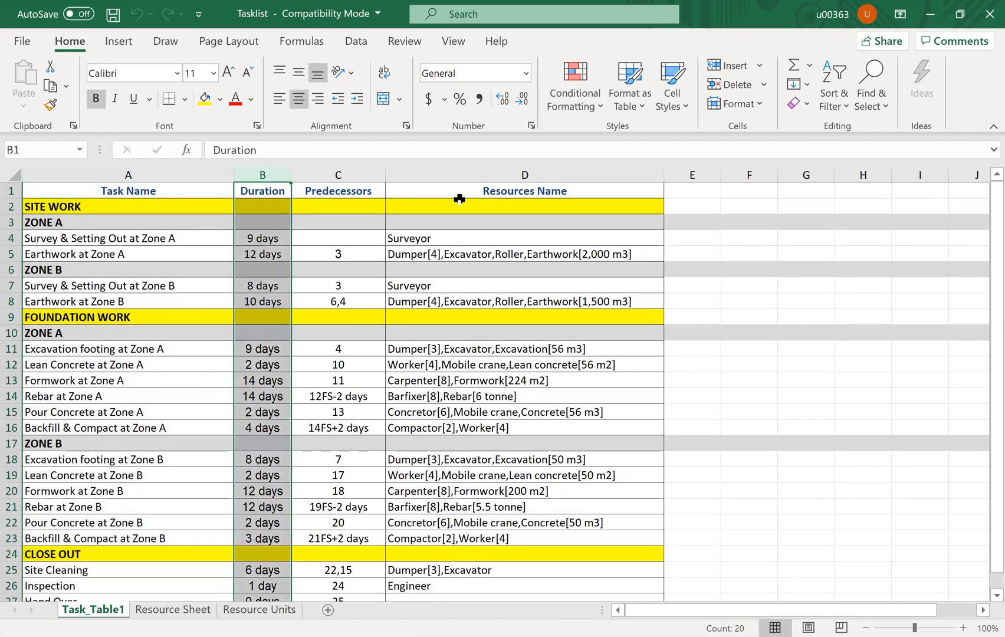
pyautogui.click(537, 176)
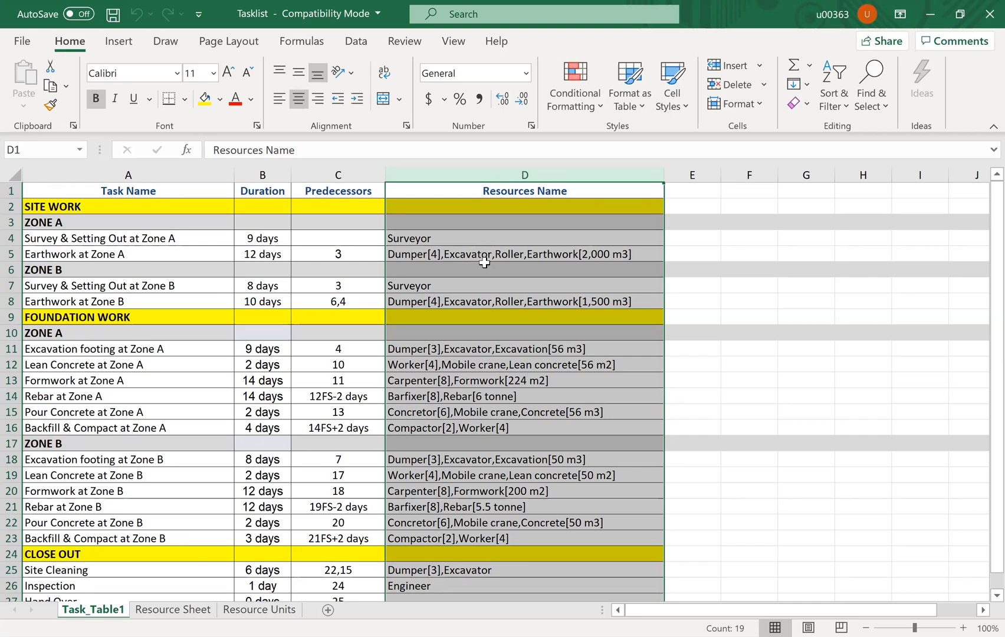
pyautogui.scroll(-2, 484, 262)
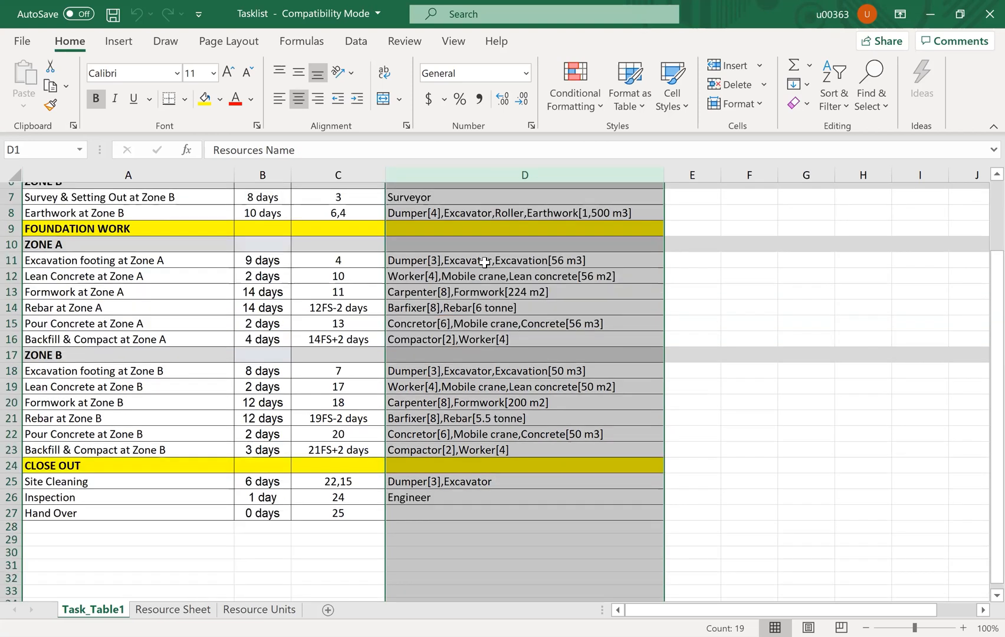
pyautogui.scroll(2, 485, 263)
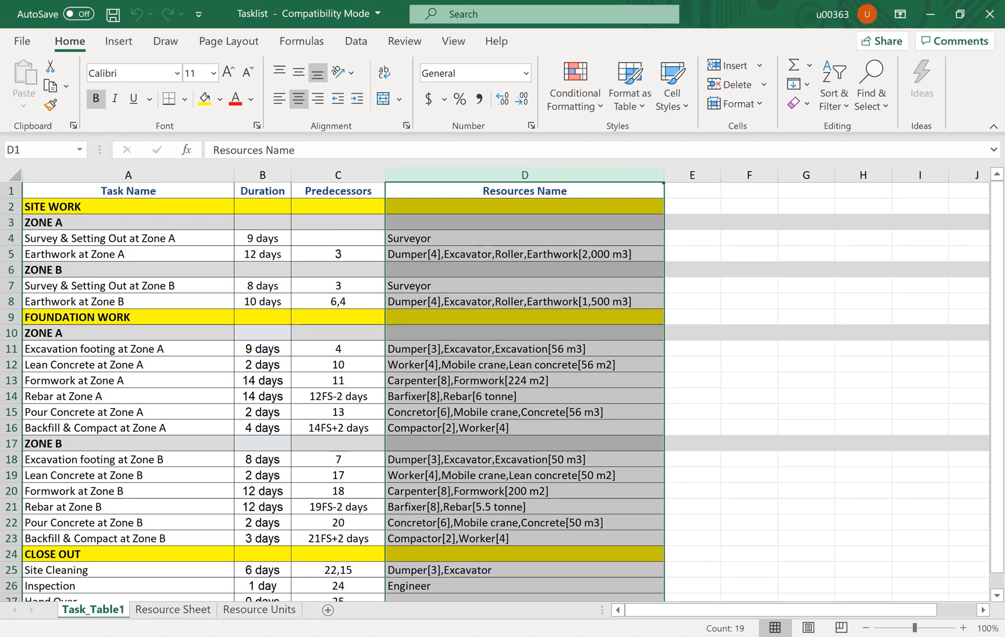
# View the Resource Sheet worksheet, then return to Task_Table1 and highlight the Task Name and Resources Name columns in turn
pyautogui.click(173, 609)
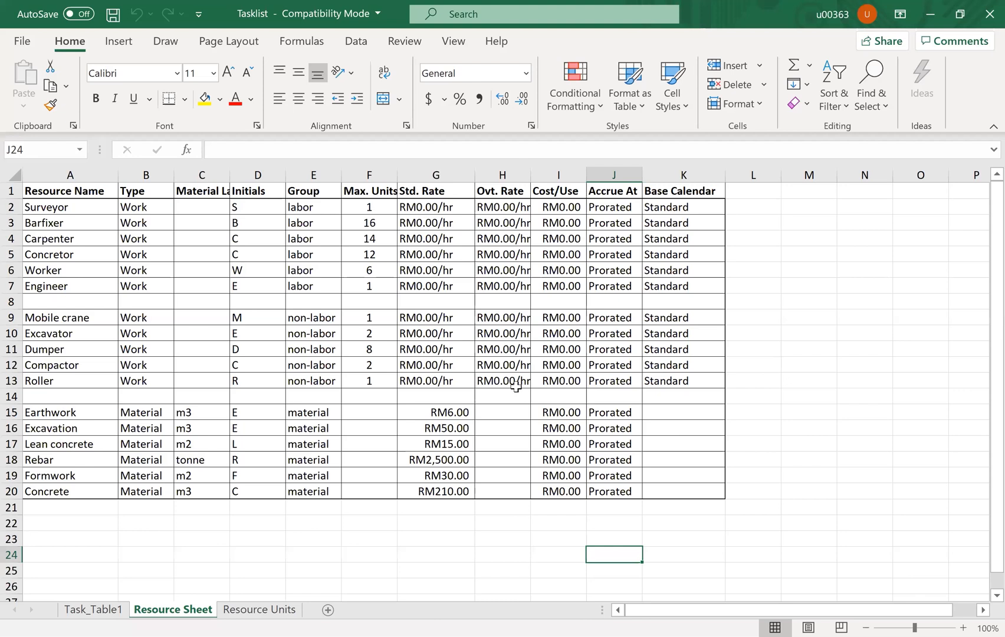
pyautogui.hotkey('ctrl', 'pageup')
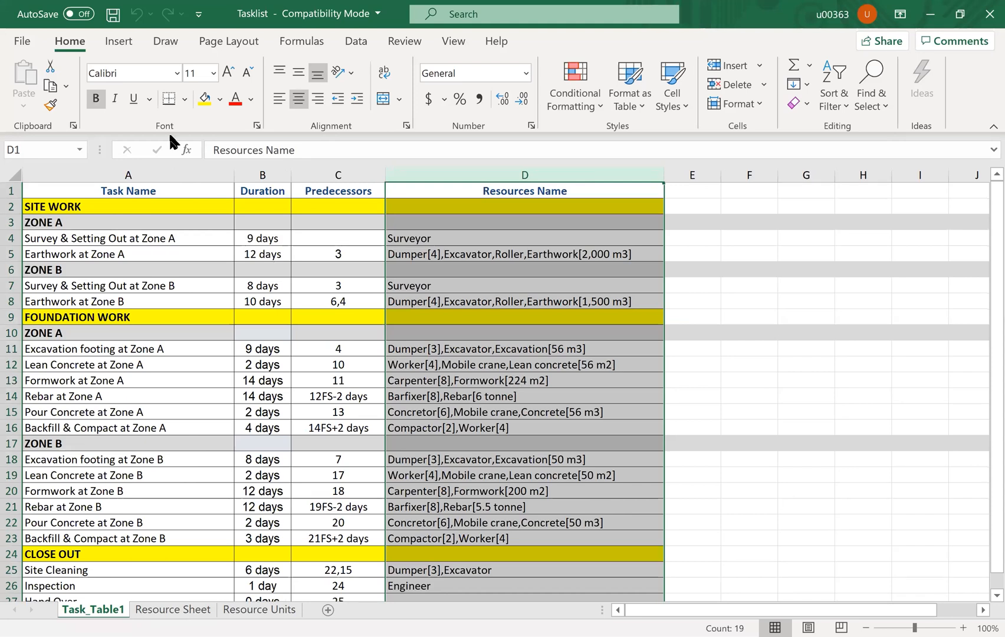
pyautogui.click(174, 167)
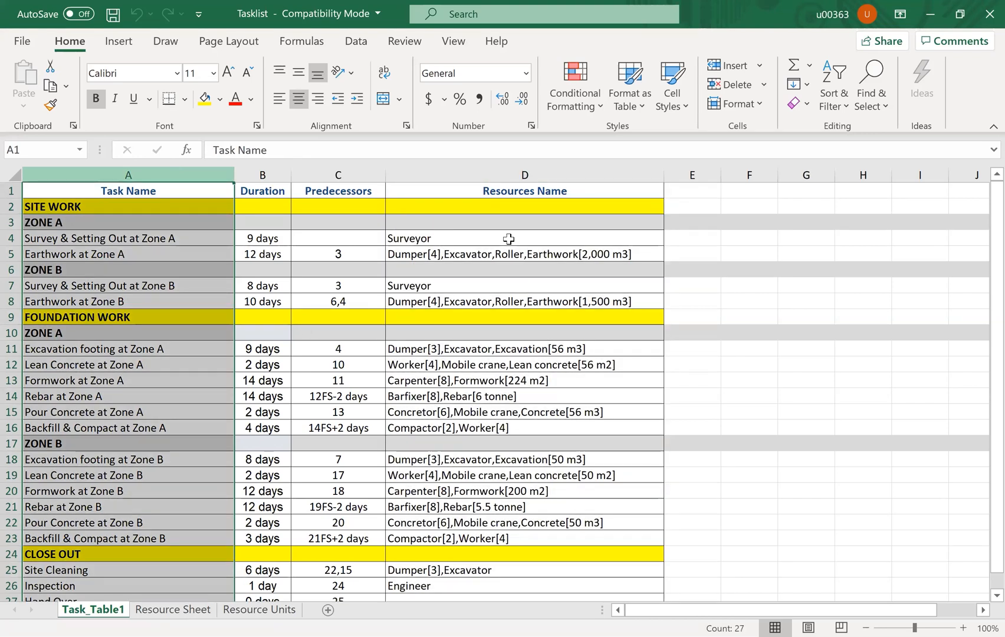
pyautogui.click(488, 172)
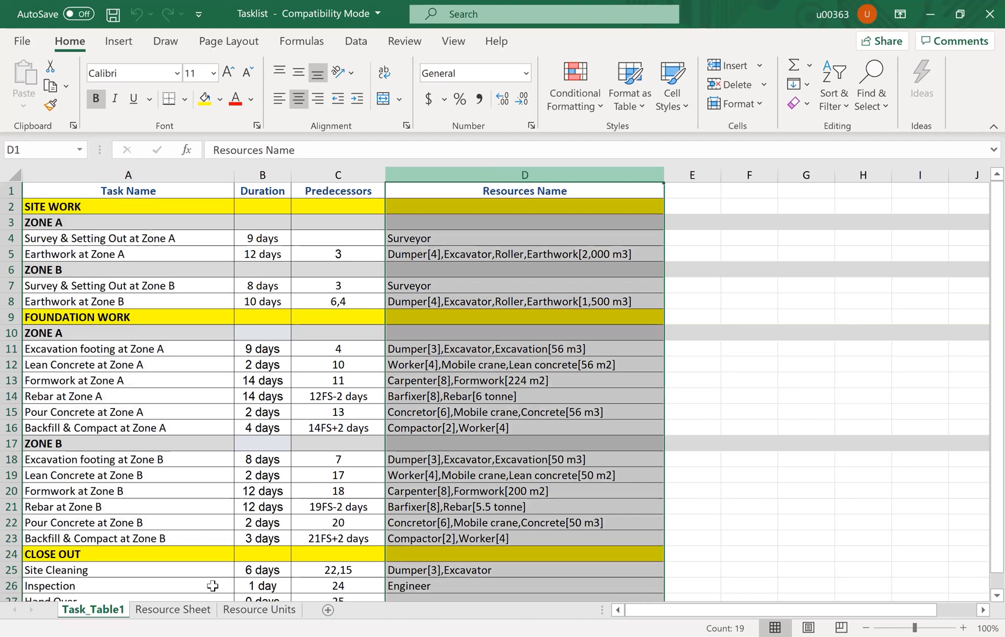
# On the Resource Sheet worksheet, fill the labor resource rows from Surveyor to Engineer with yellow
pyautogui.click(173, 611)
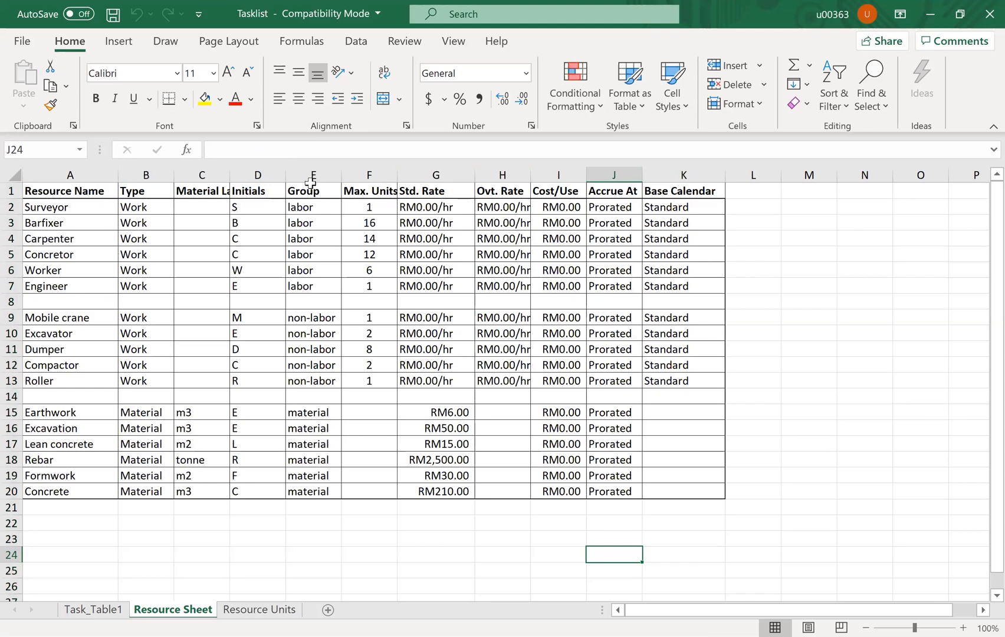
pyautogui.click(203, 175)
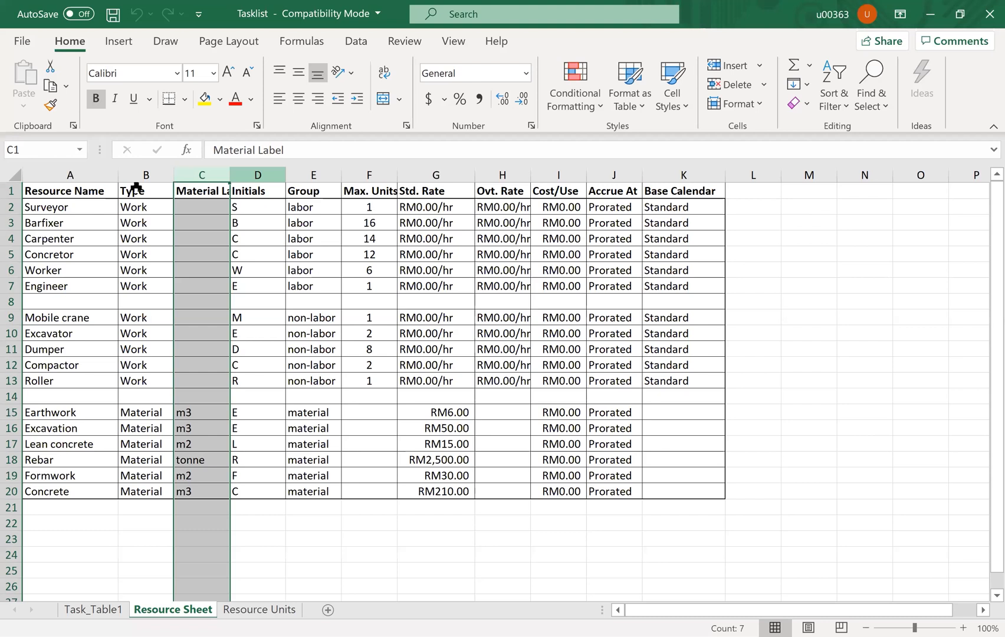
pyautogui.click(86, 175)
pyautogui.moveTo(54, 206); pyautogui.dragTo(61, 259)
pyautogui.moveTo(676, 287); pyautogui.dragTo(705, 289)
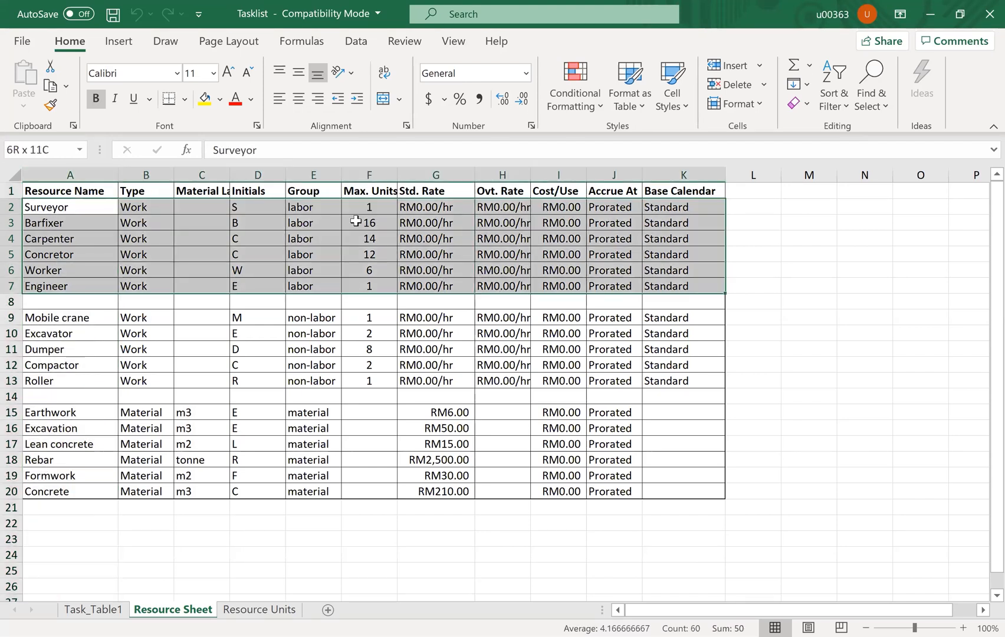
pyautogui.click(205, 104)
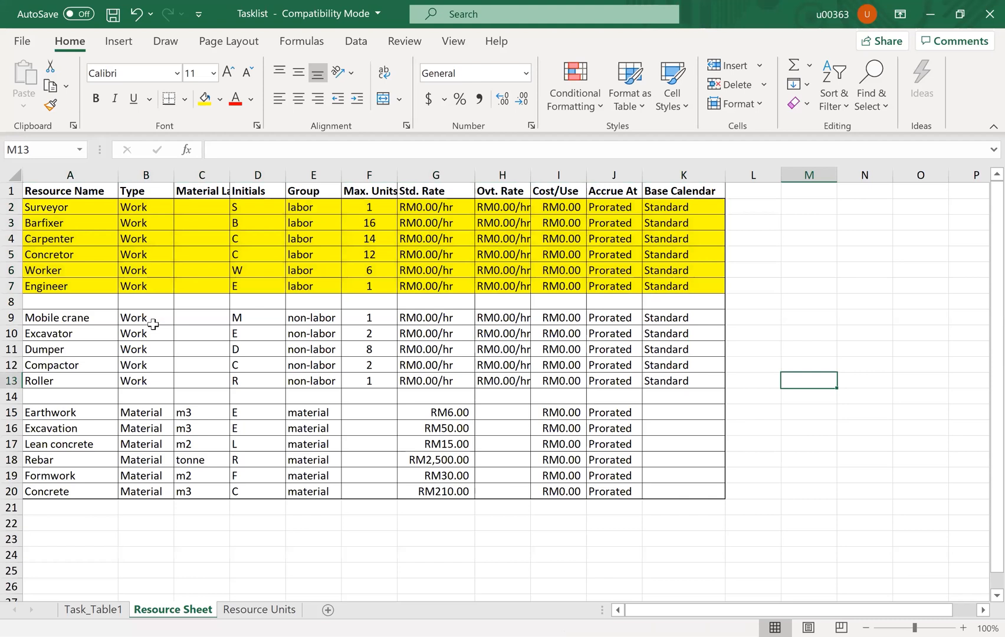
# Undo the accidental overwrite of the equipment cells and fill the non-labor rows from Mobile crane to Roller with blue
pyautogui.click(833, 456)
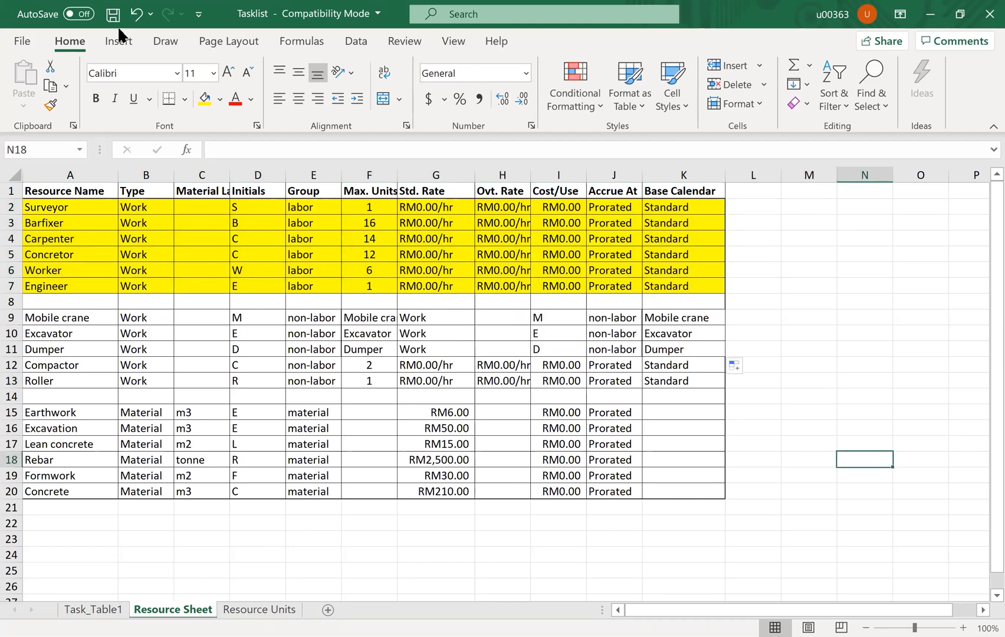
pyautogui.click(130, 11)
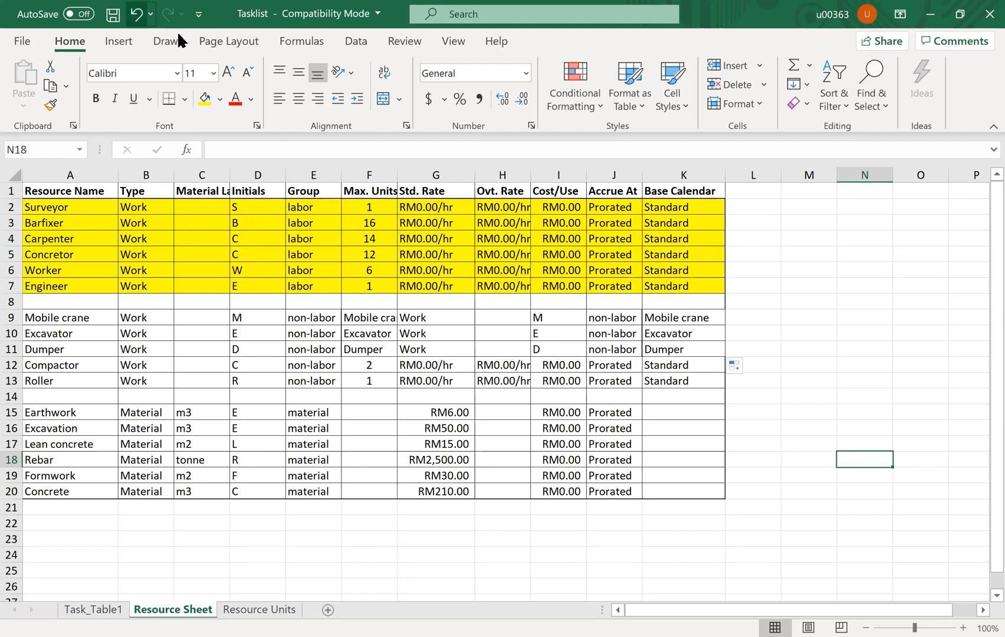
pyautogui.moveTo(522, 350); pyautogui.dragTo(682, 382)
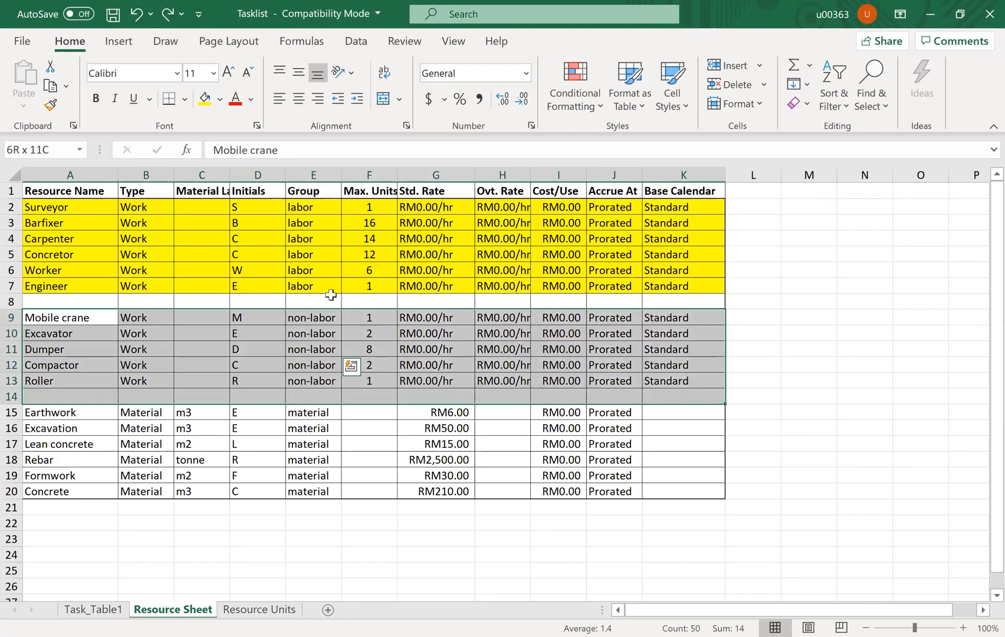
pyautogui.click(221, 99)
pyautogui.click(796, 423)
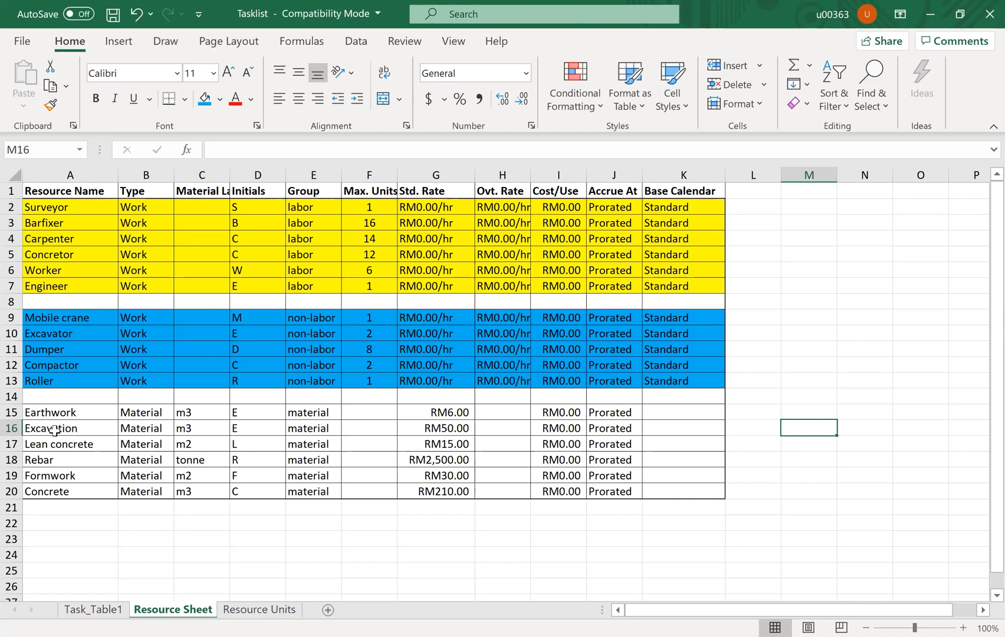
# Fill the material rows from Earthwork to Concrete with green and save the workbook in its current format
pyautogui.click(87, 413)
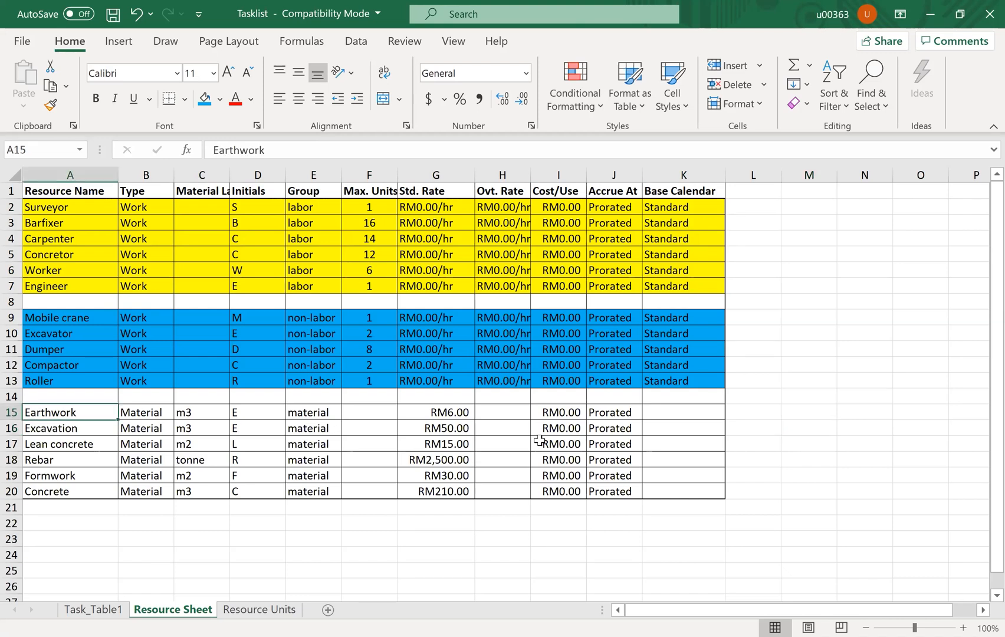
pyautogui.keyDown('shift'); pyautogui.click(695, 496); pyautogui.keyUp('shift')
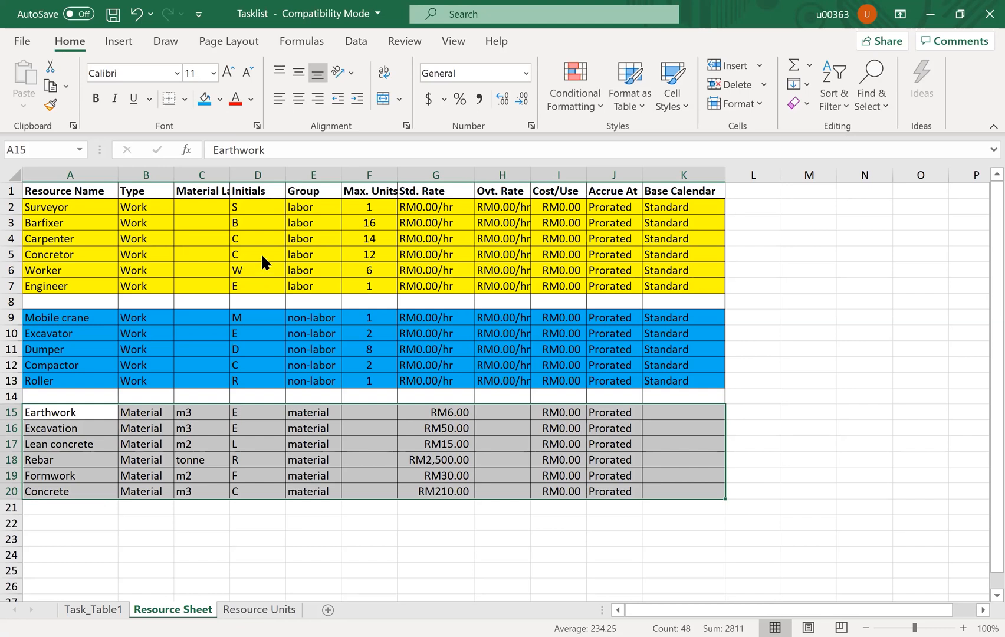
pyautogui.click(838, 445)
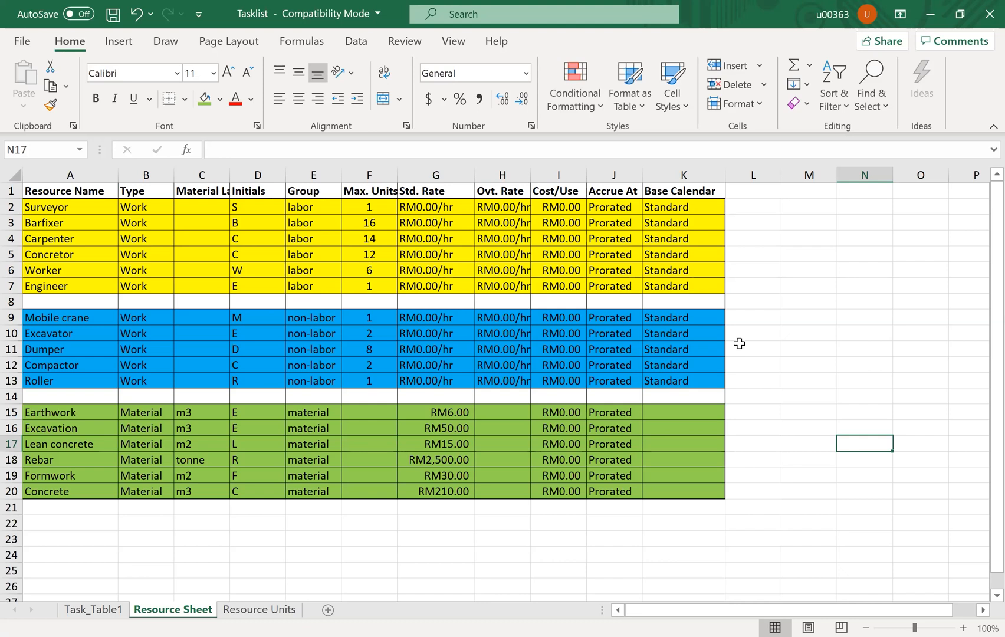
pyautogui.click(112, 15)
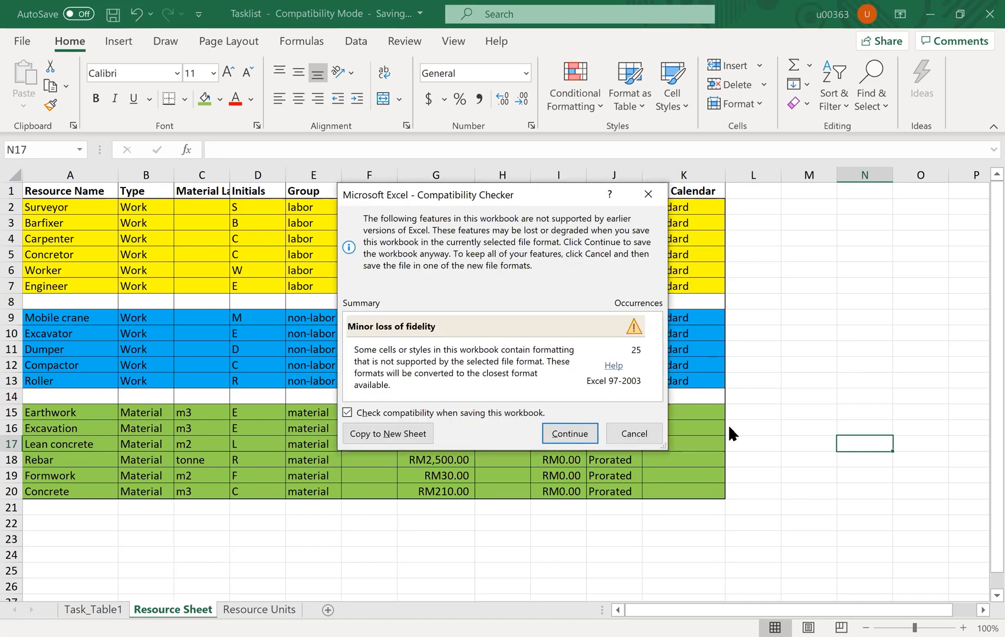
pyautogui.click(562, 437)
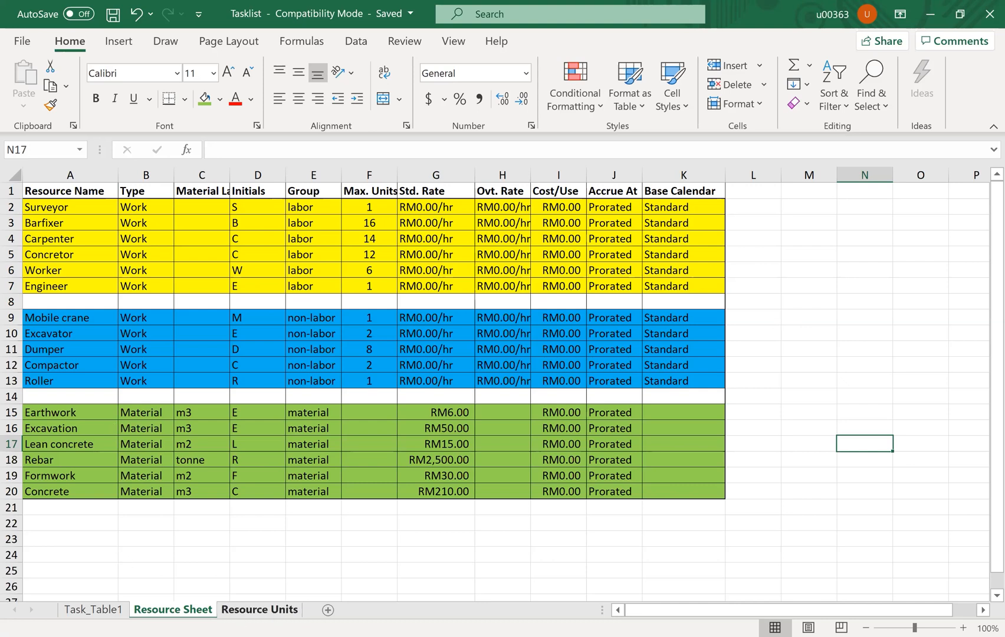
# View the Resource Units worksheet and highlight the Earthwork at Zone A row
pyautogui.click(260, 615)
pyautogui.click(589, 399)
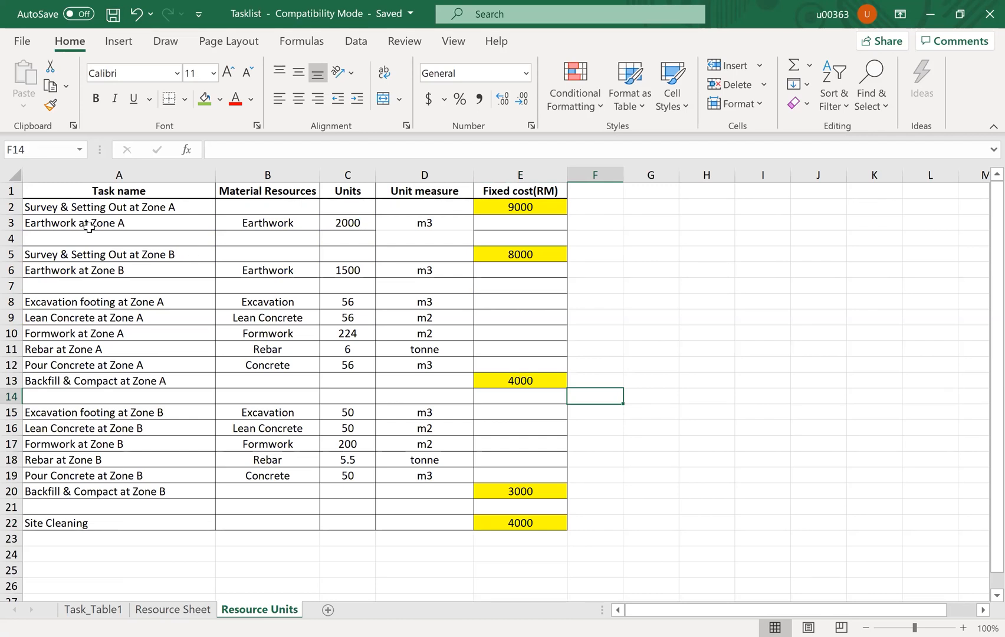
pyautogui.click(45, 228)
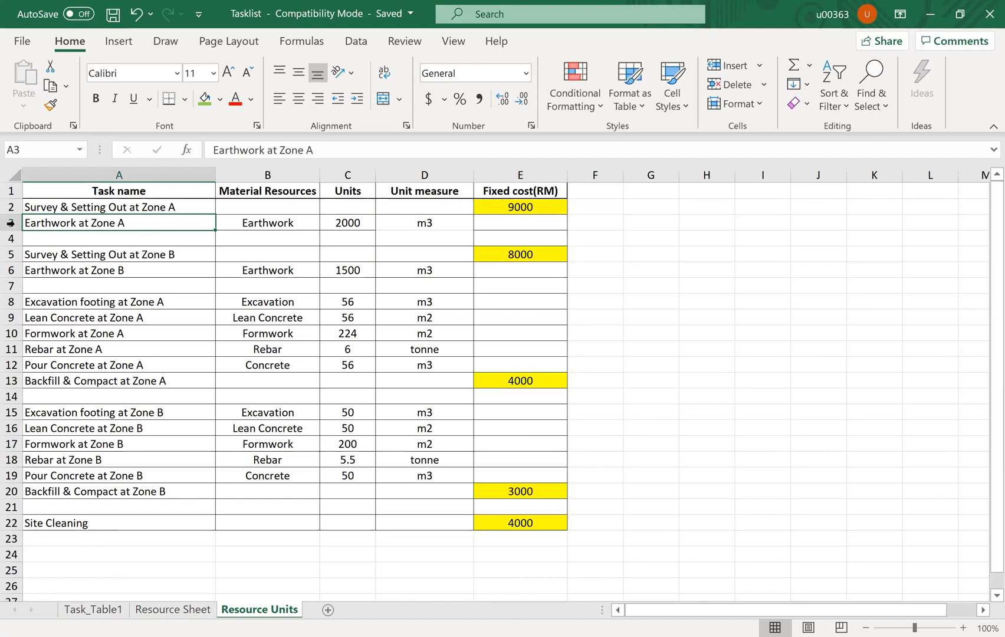
pyautogui.hotkey('shift', 'space')
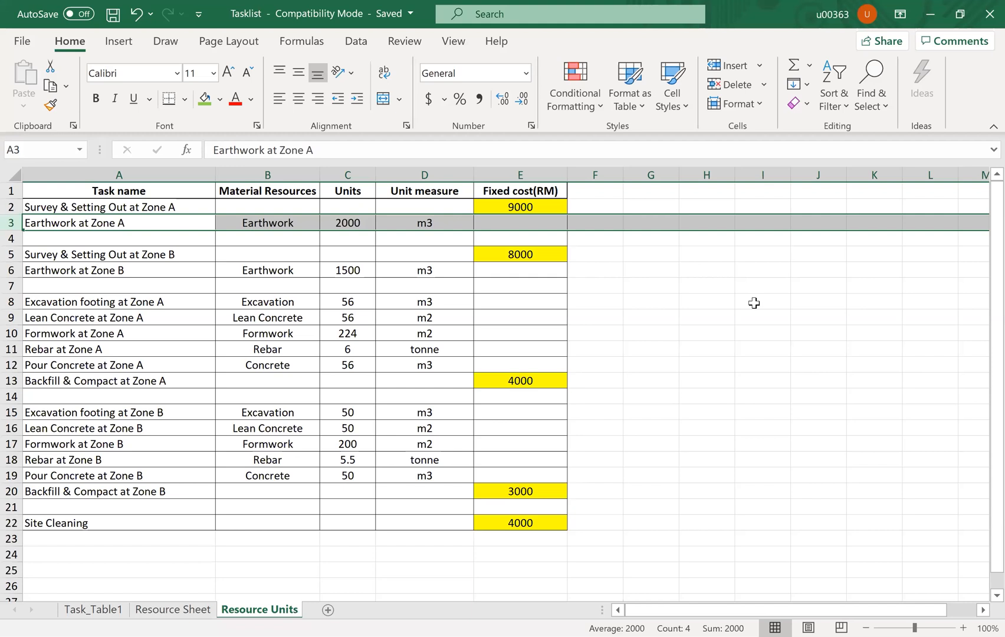
# Return to the Resource Sheet worksheet and examine the Std. Rate column for the labor, equipment and material groups
pyautogui.click(198, 613)
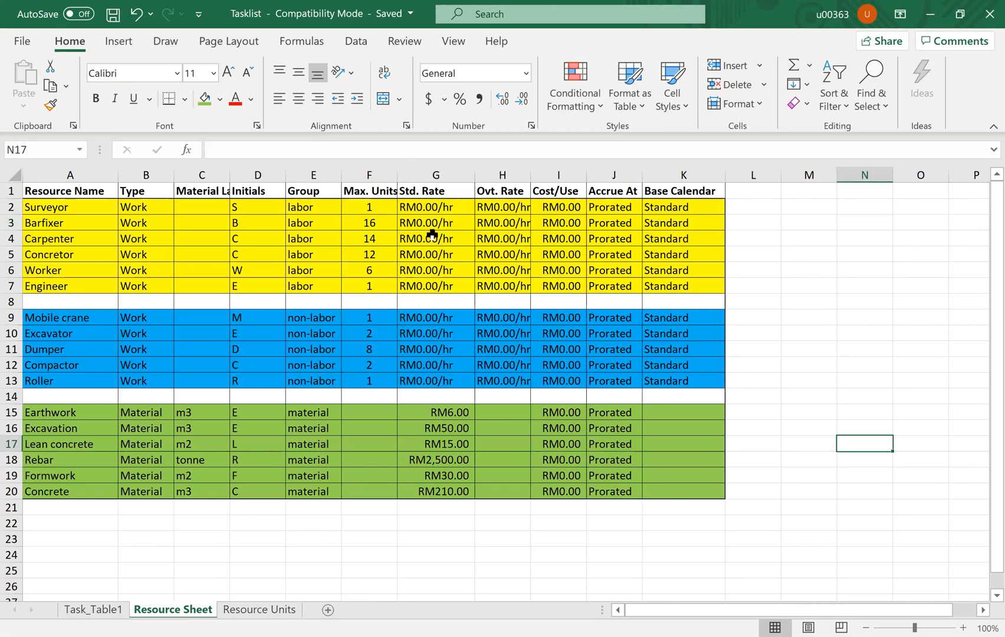
pyautogui.click(435, 173)
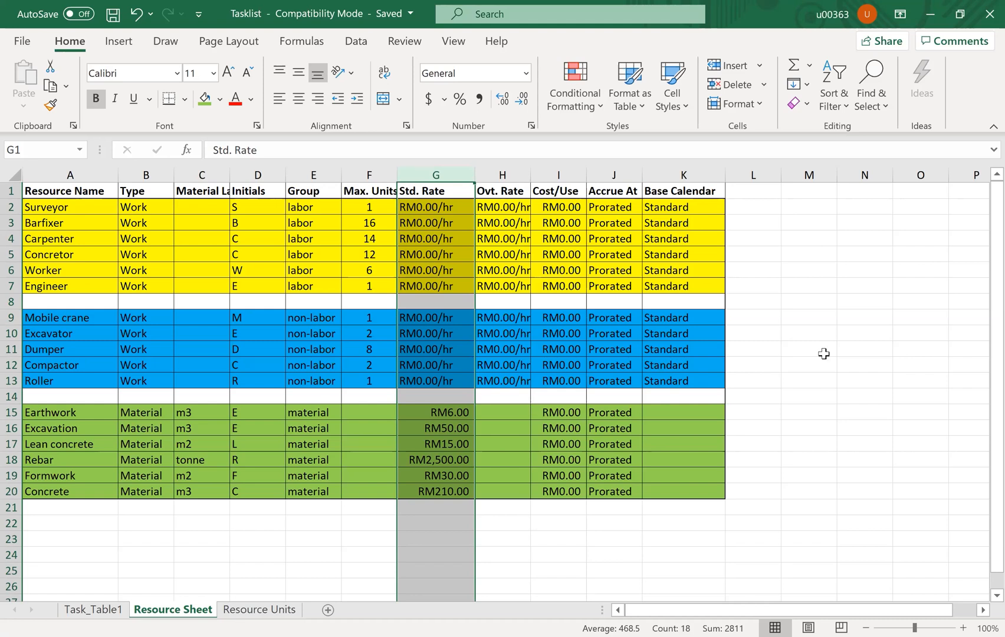
pyautogui.click(802, 350)
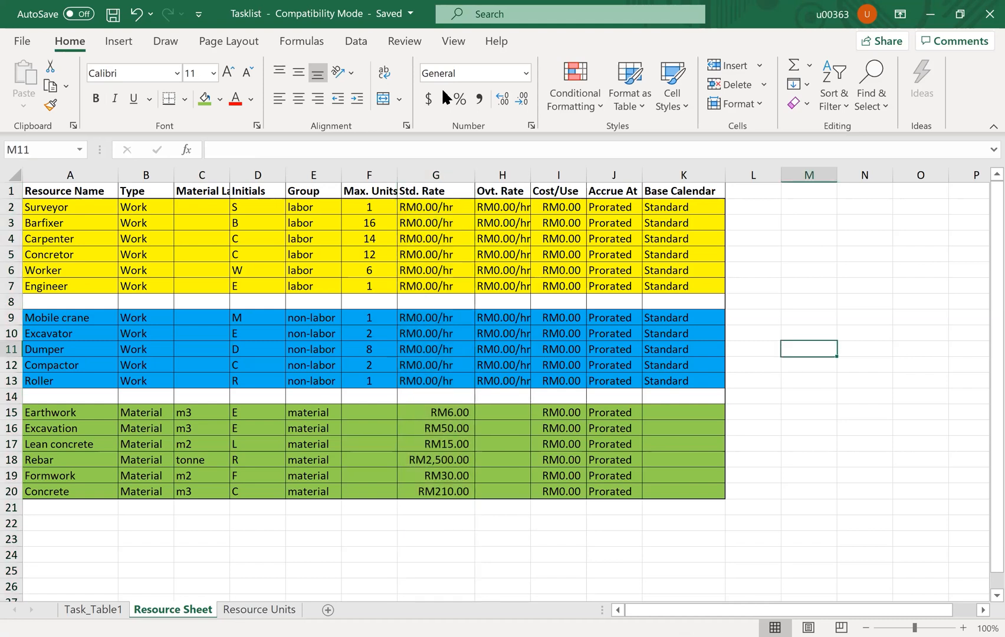
pyautogui.click(437, 175)
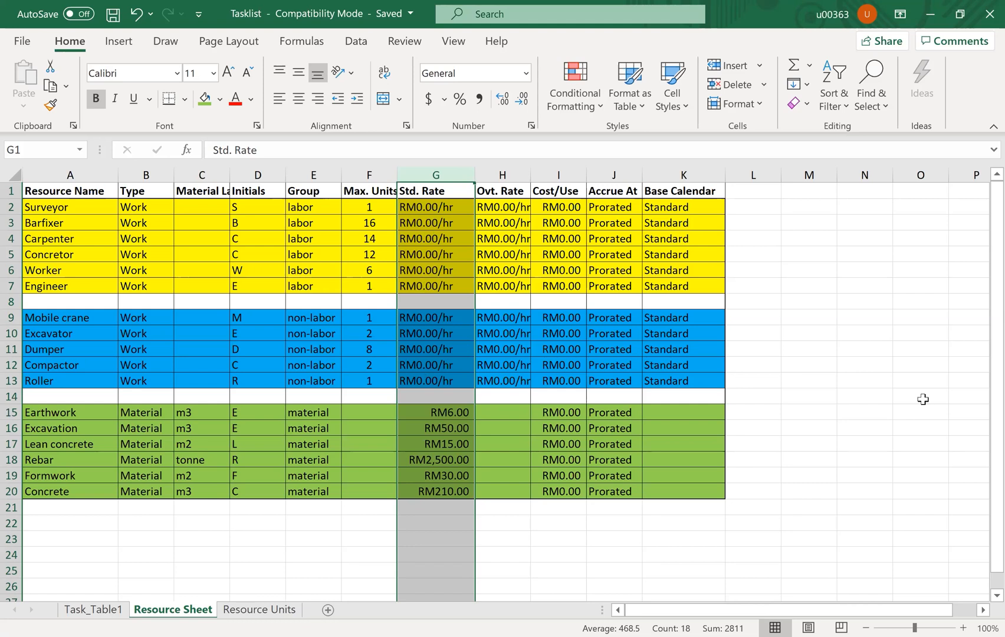
pyautogui.click(838, 348)
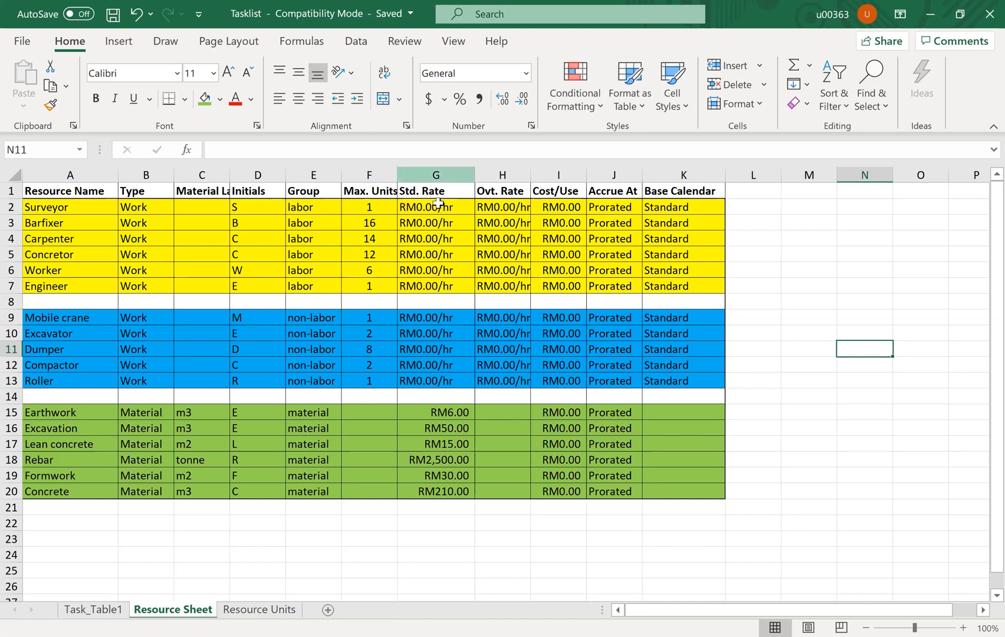
pyautogui.click(436, 175)
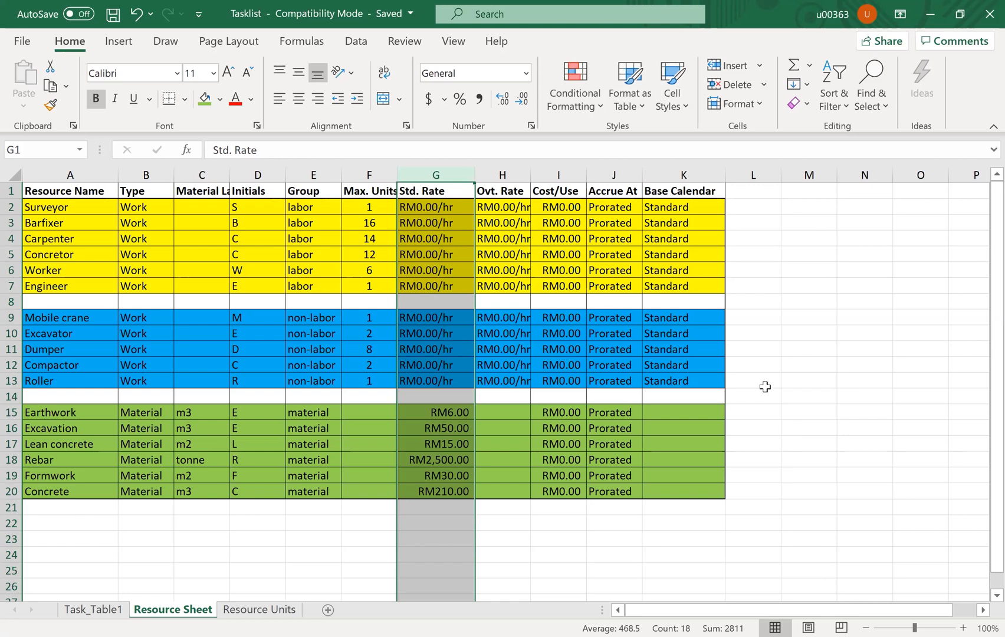
# Check the standard rates of the material resources one by one, from Earthwork down to Concrete
pyautogui.click(440, 412)
pyautogui.click(443, 443)
pyautogui.click(442, 457)
pyautogui.press('Down')
pyautogui.press('Down')
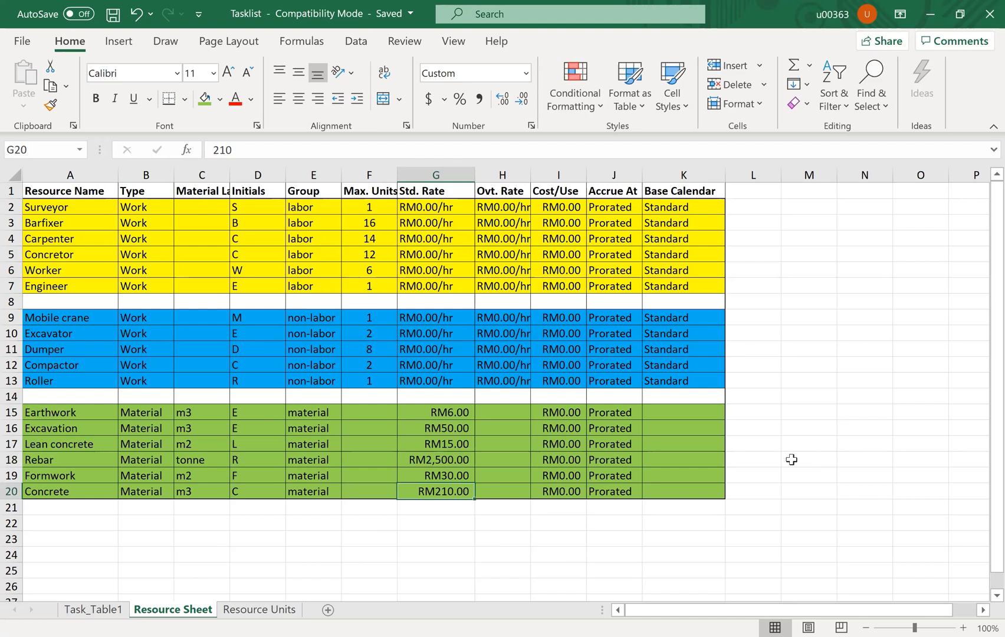
# Examine Survey & Setting Out at Zone A and the Fixed cost(RM) column on the Resource Units worksheet
pyautogui.click(268, 610)
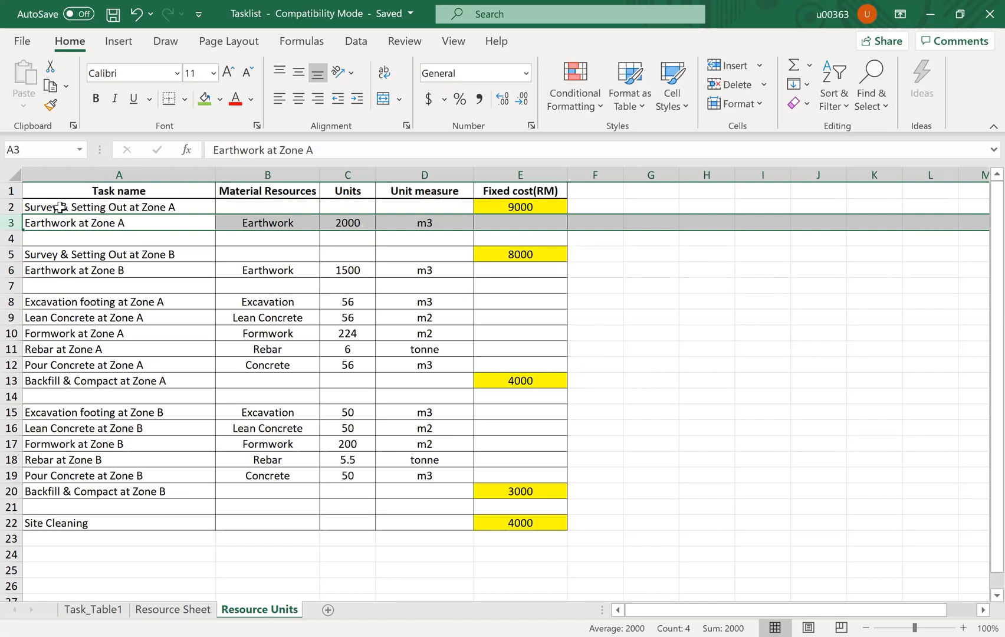
pyautogui.click(123, 205)
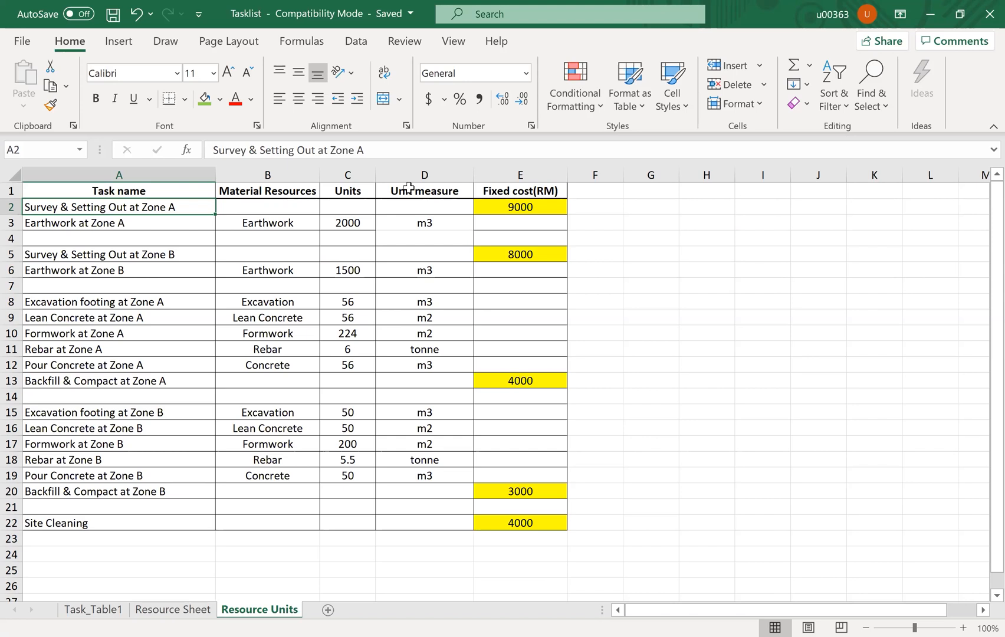
pyautogui.click(509, 171)
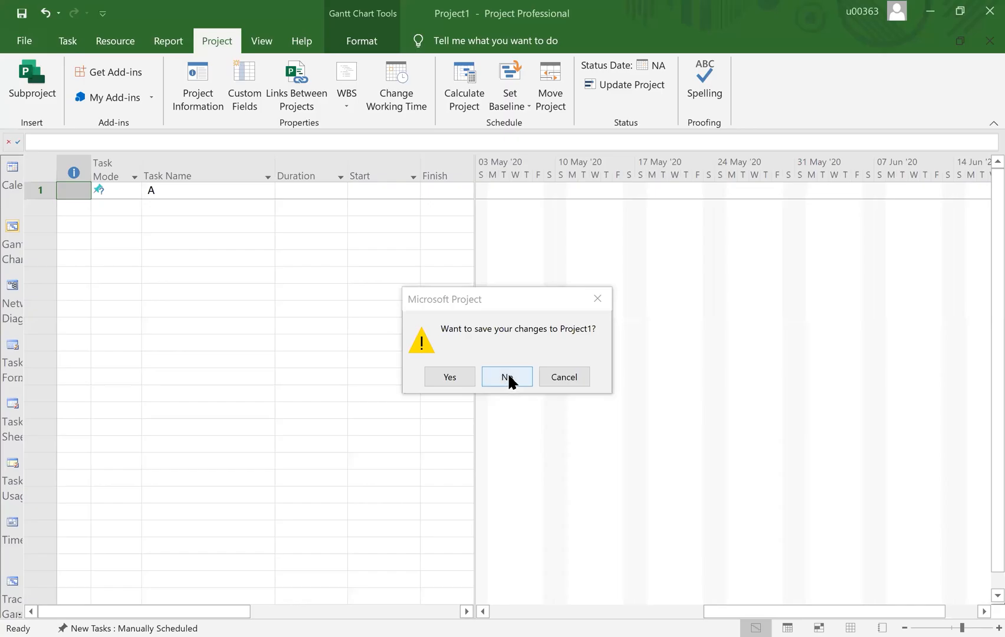
# Switch to Microsoft Project, decline saving the changes to Project1 and collapse the ribbon
pyautogui.click(507, 377)
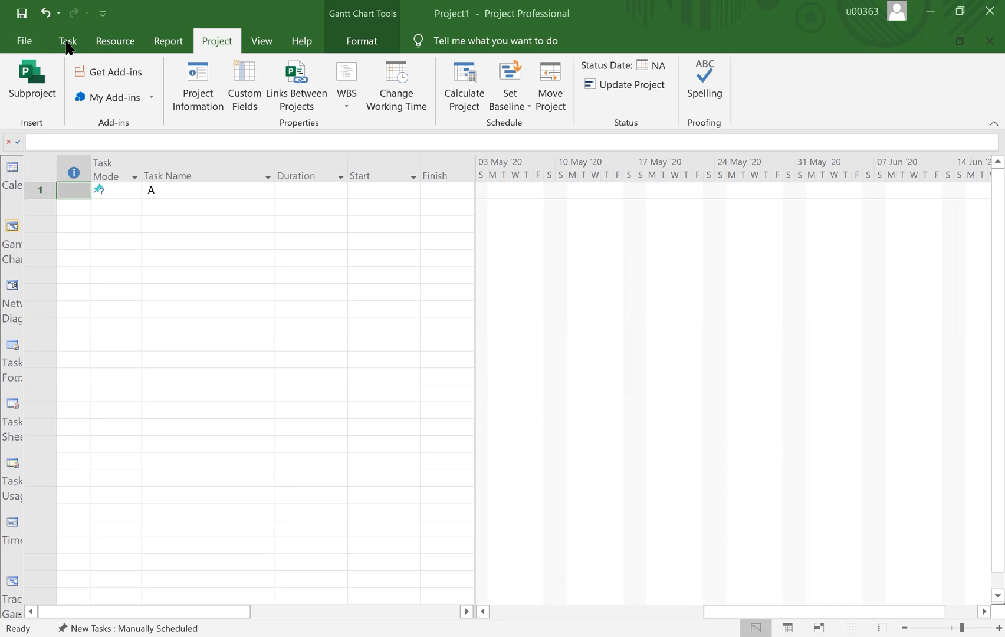
pyautogui.hotkey('ctrl', 'F1')
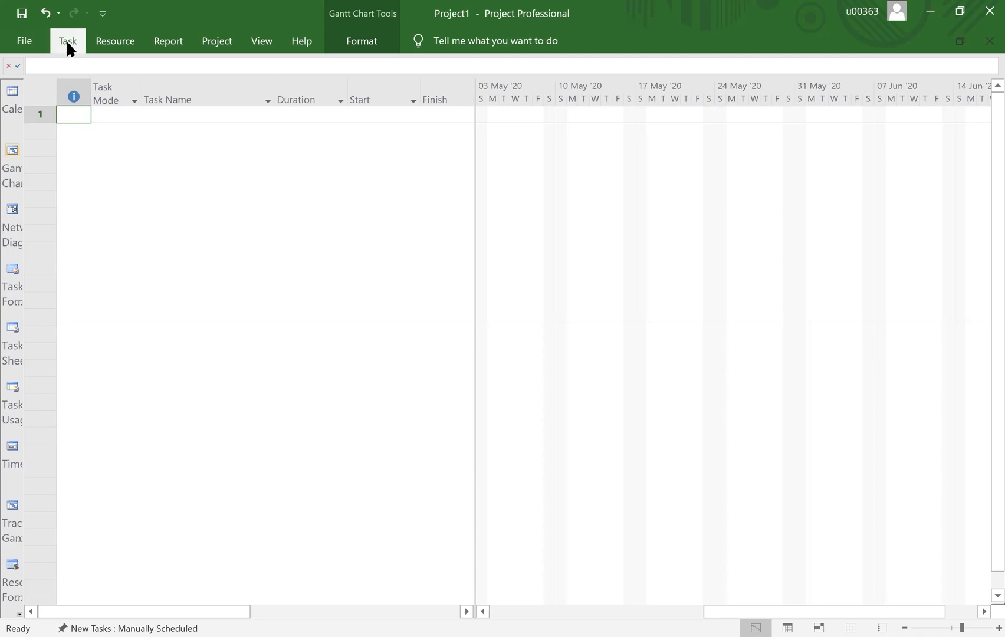
# Review the Task commands, the customization options for the ribbon and Quick Access Toolbar, and the project start page
pyautogui.click(68, 46)
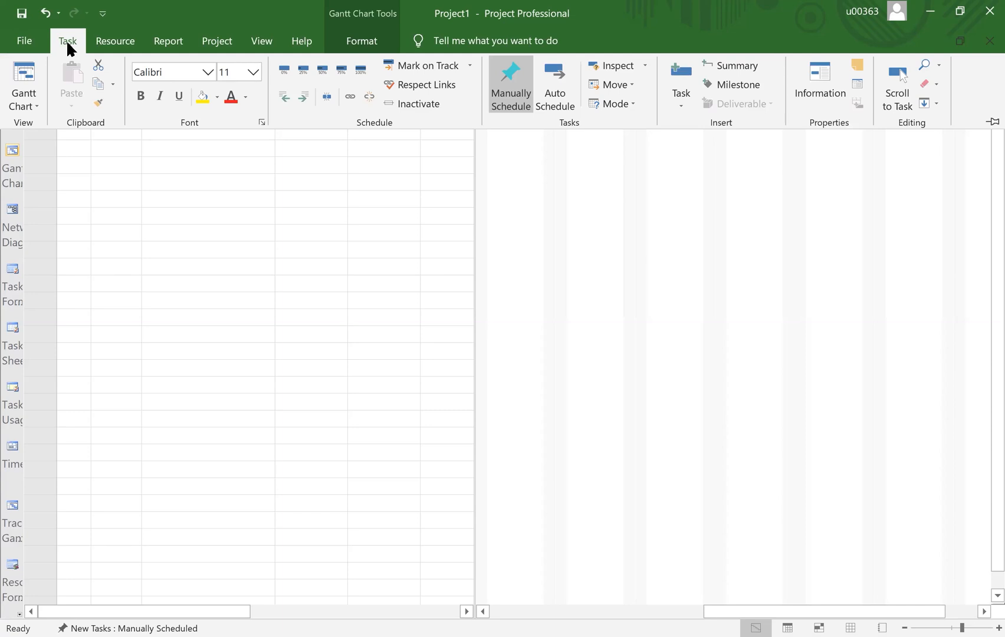
pyautogui.rightClick(70, 49)
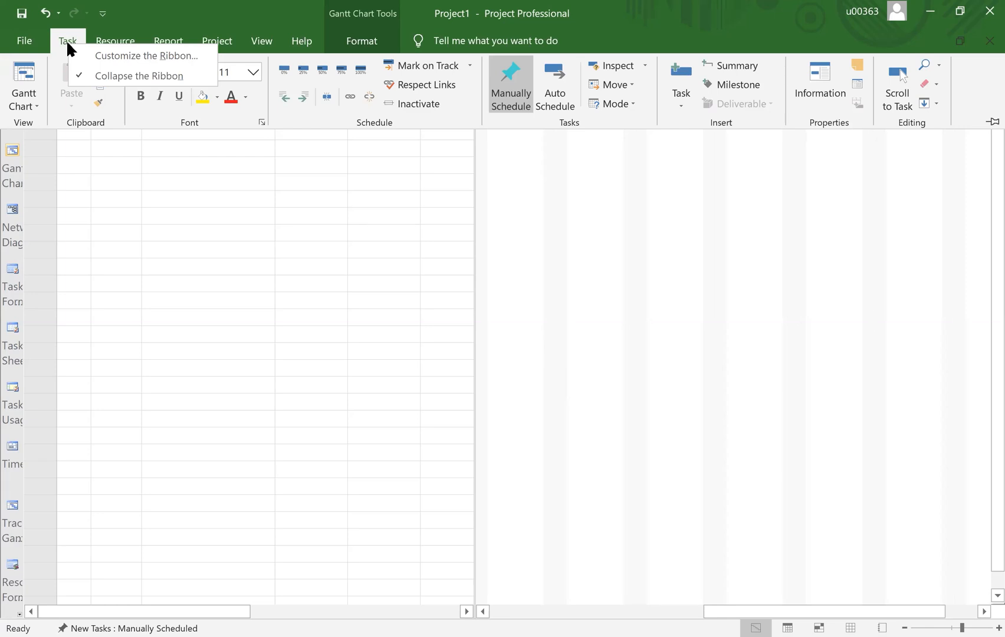
pyautogui.rightClick(20, 26)
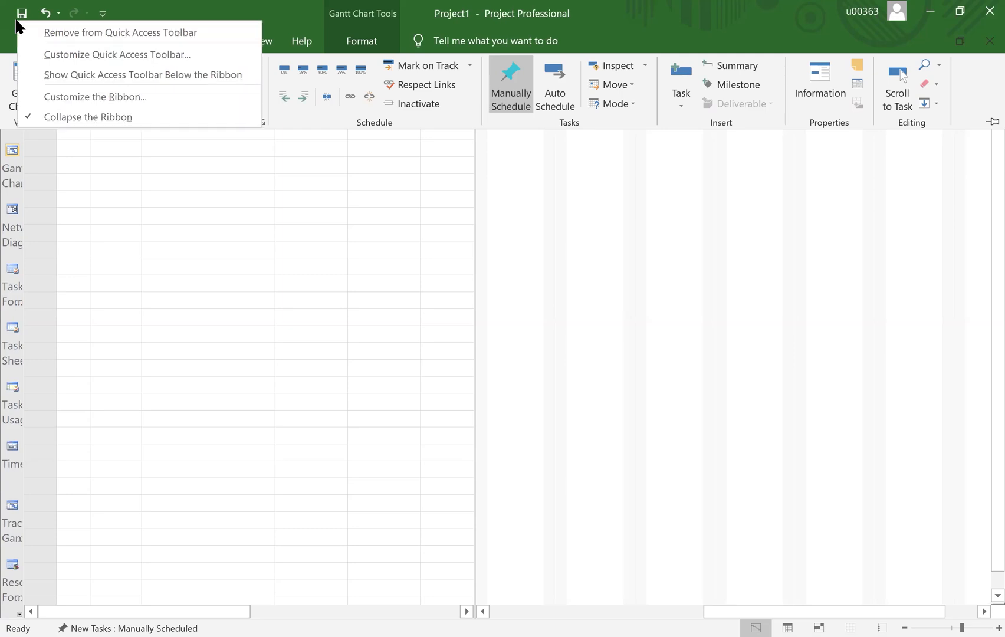
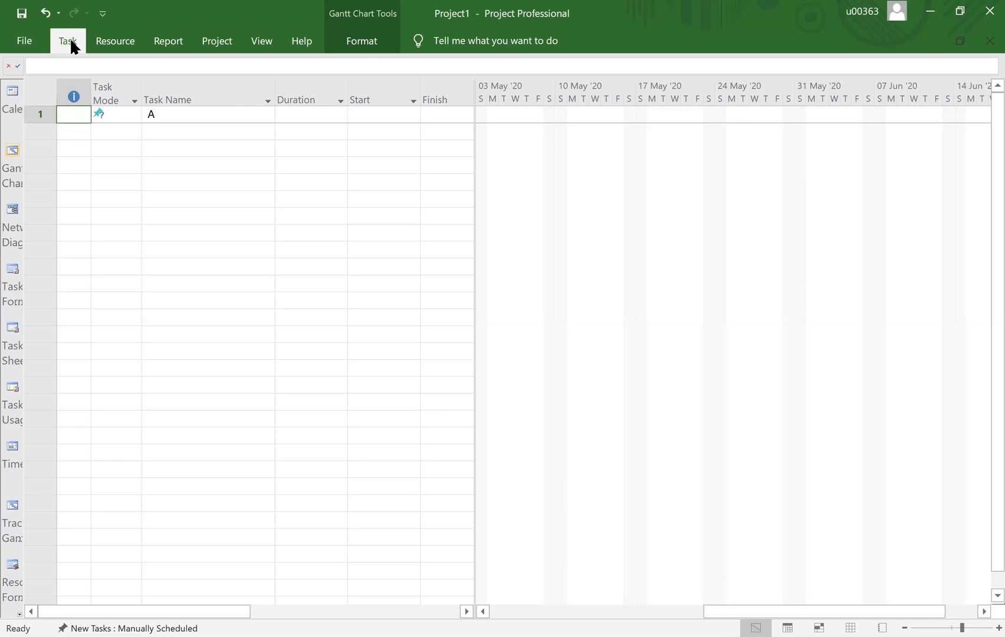
pyautogui.click(25, 44)
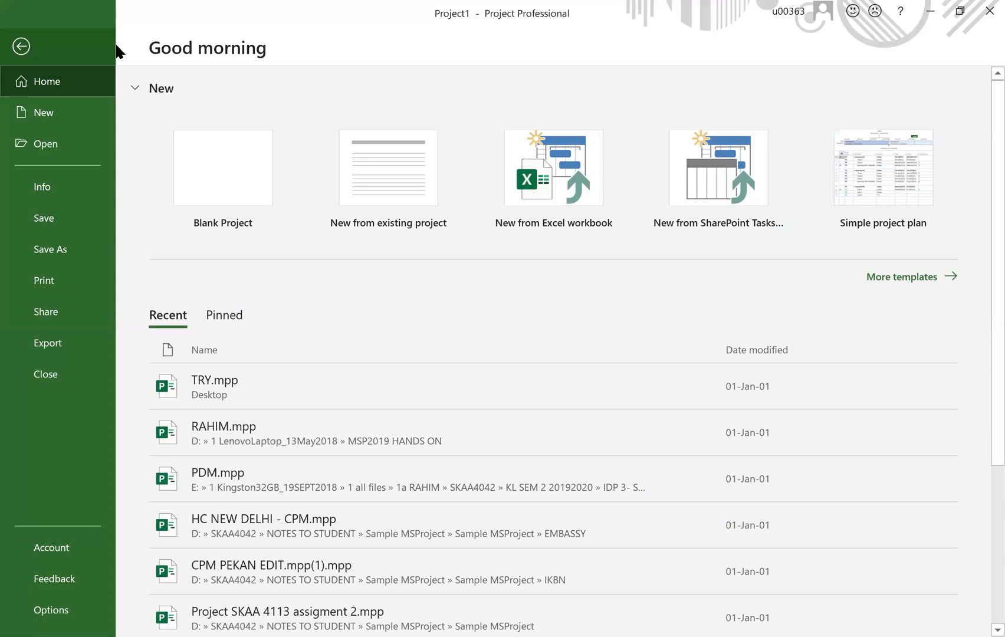
pyautogui.press('Escape')
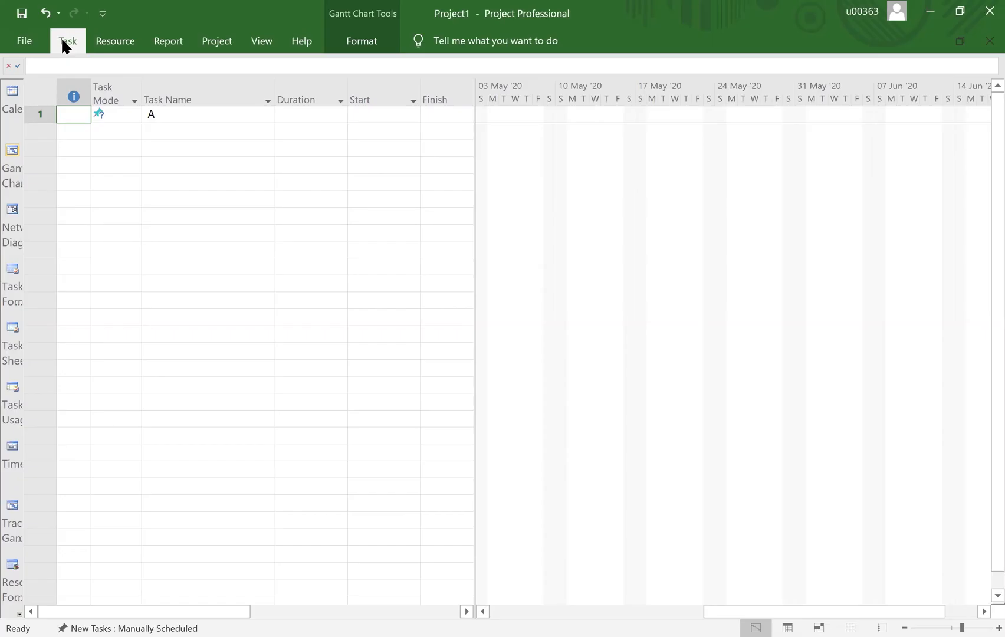
pyautogui.click(64, 47)
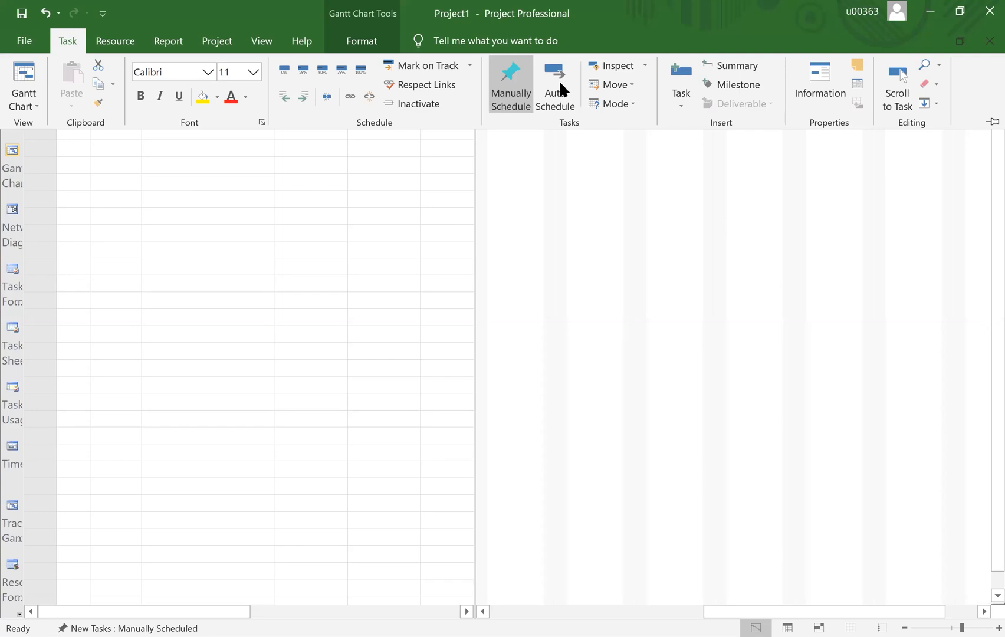
# Review the Auto Scheduled and Manually Scheduled modes available for new tasks
pyautogui.doubleClick(62, 40)
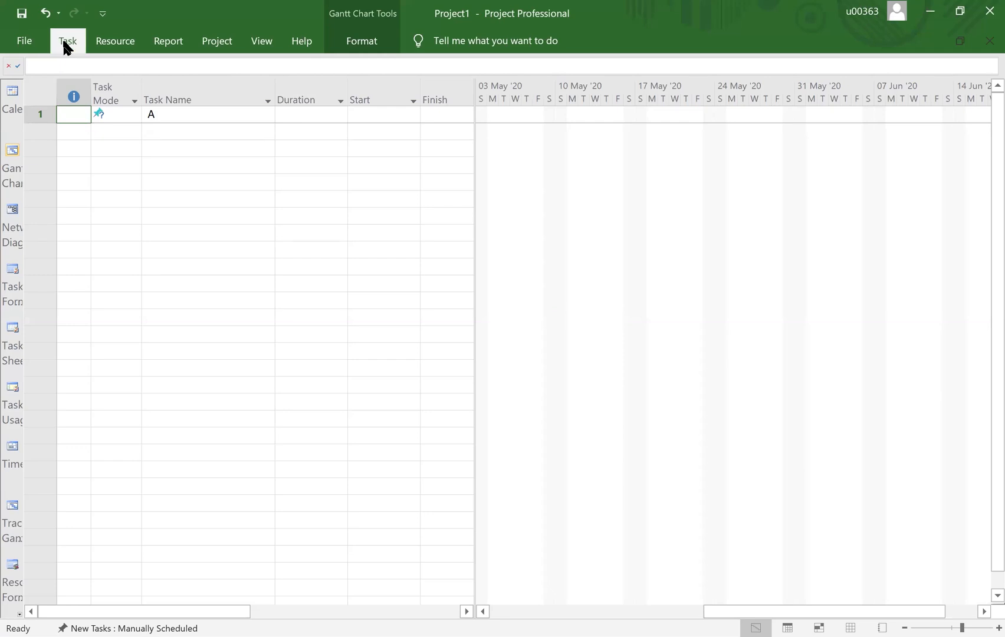
pyautogui.click(63, 42)
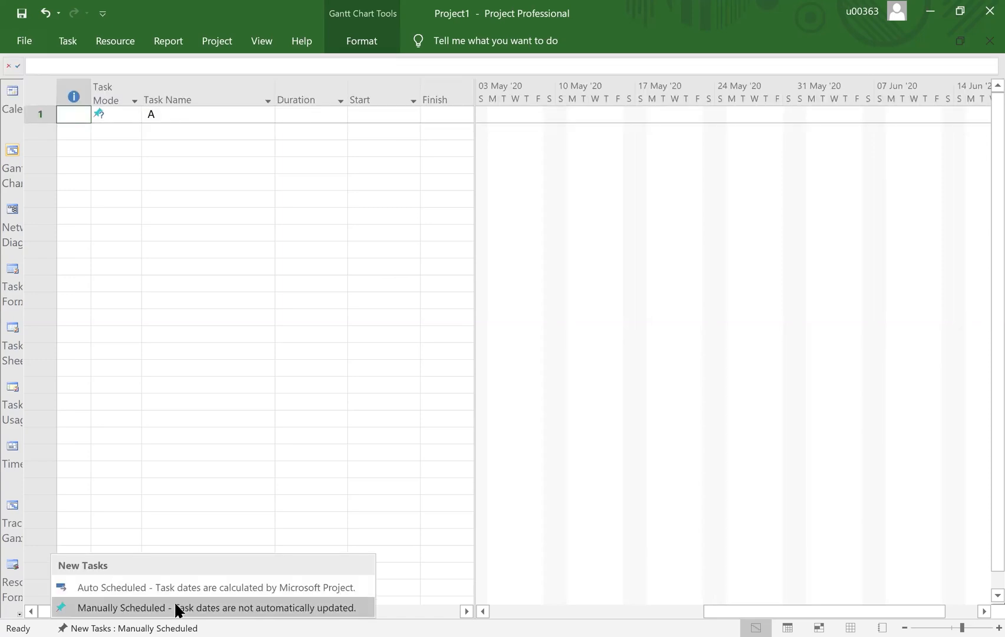
pyautogui.click(257, 584)
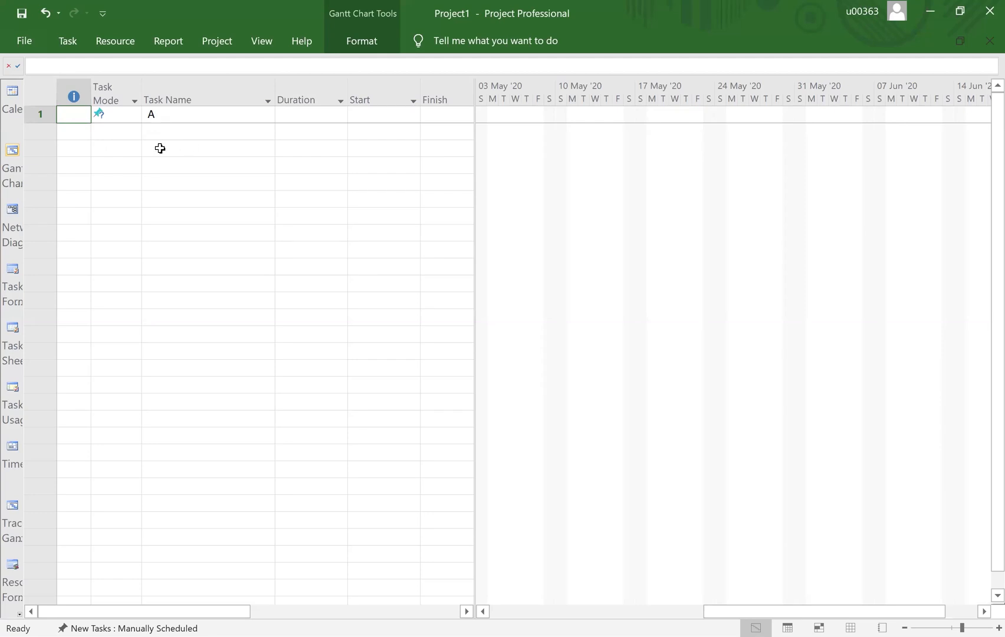
# Keep A as the first task's name and add a second task named B below it
pyautogui.click(161, 113)
pyautogui.press('BackSpace')
pyautogui.write('A')
pyautogui.click(107, 116)
pyautogui.write('B')
pyautogui.press('Escape')
pyautogui.write('B')
pyautogui.press('Escape')
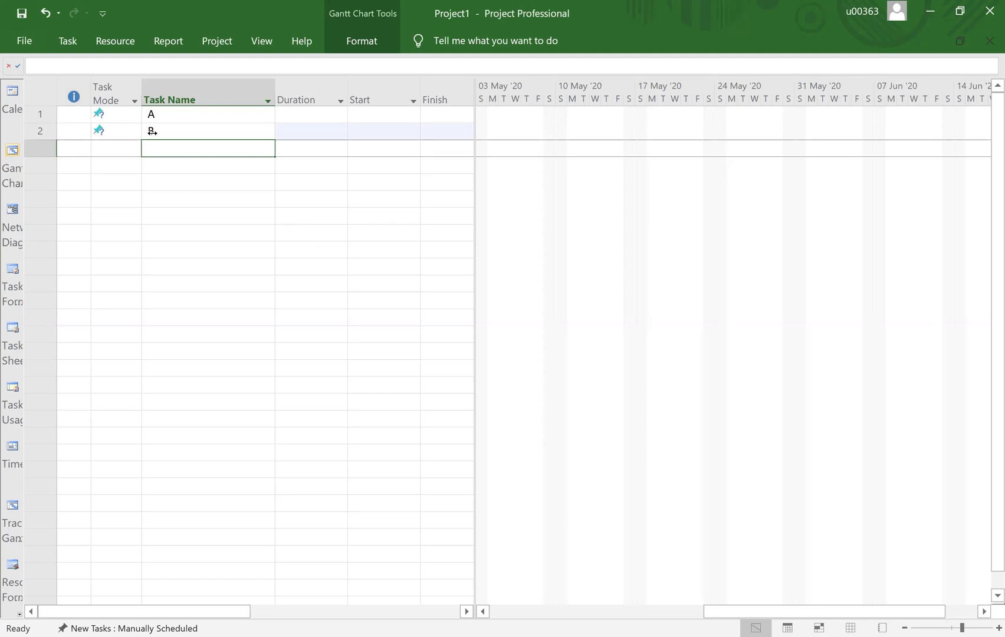
# Switch task A to Auto Schedule mode
pyautogui.click(49, 133)
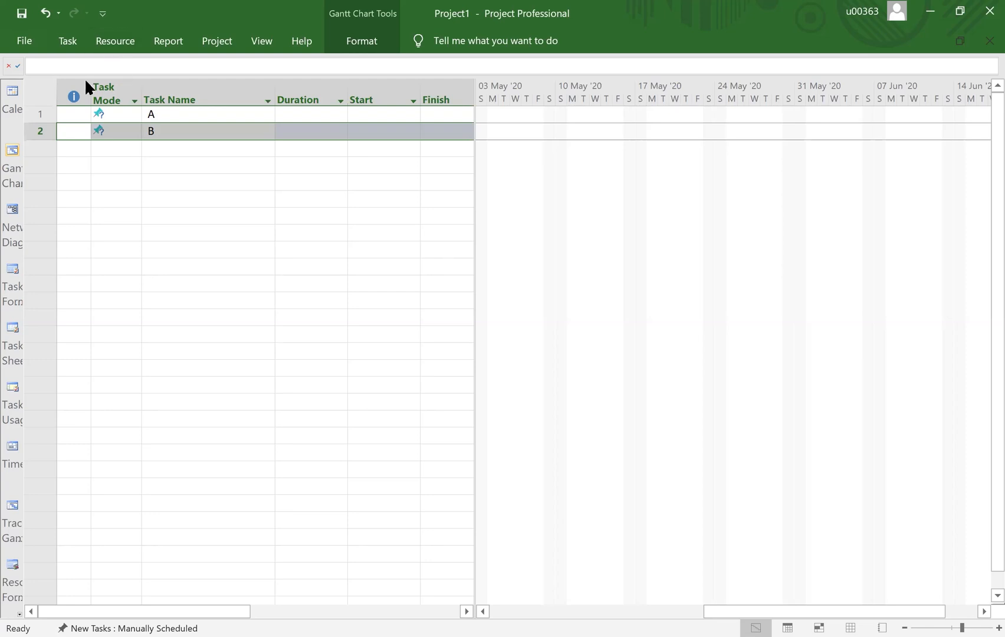
pyautogui.click(44, 114)
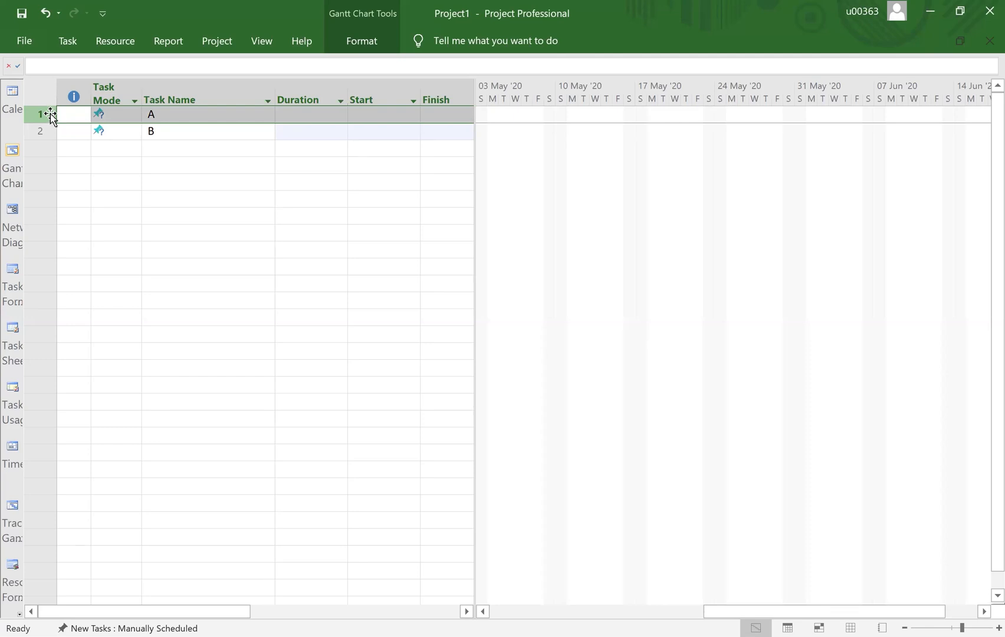
pyautogui.click(69, 39)
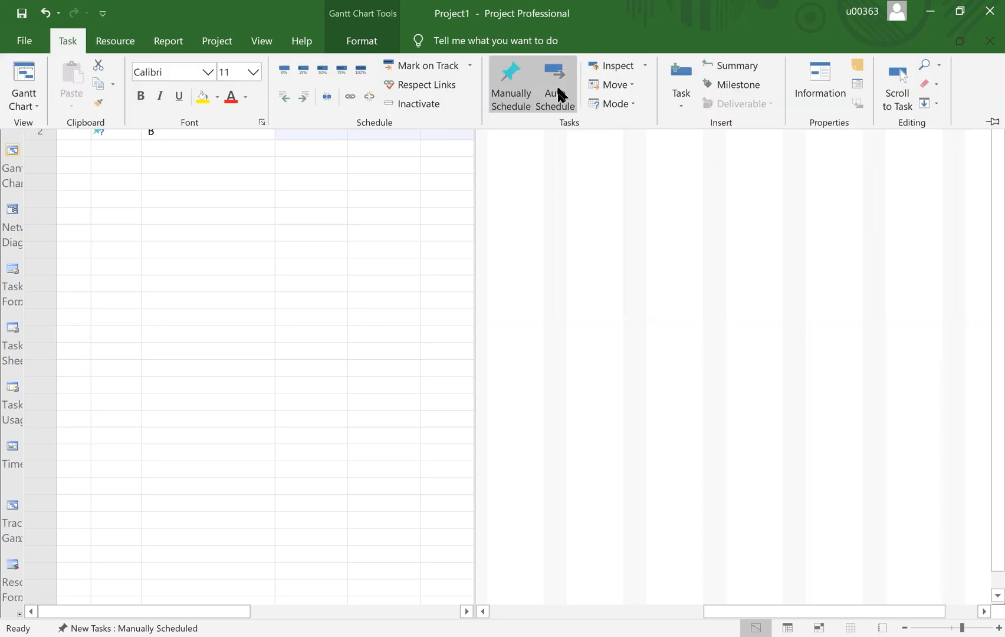
pyautogui.click(559, 97)
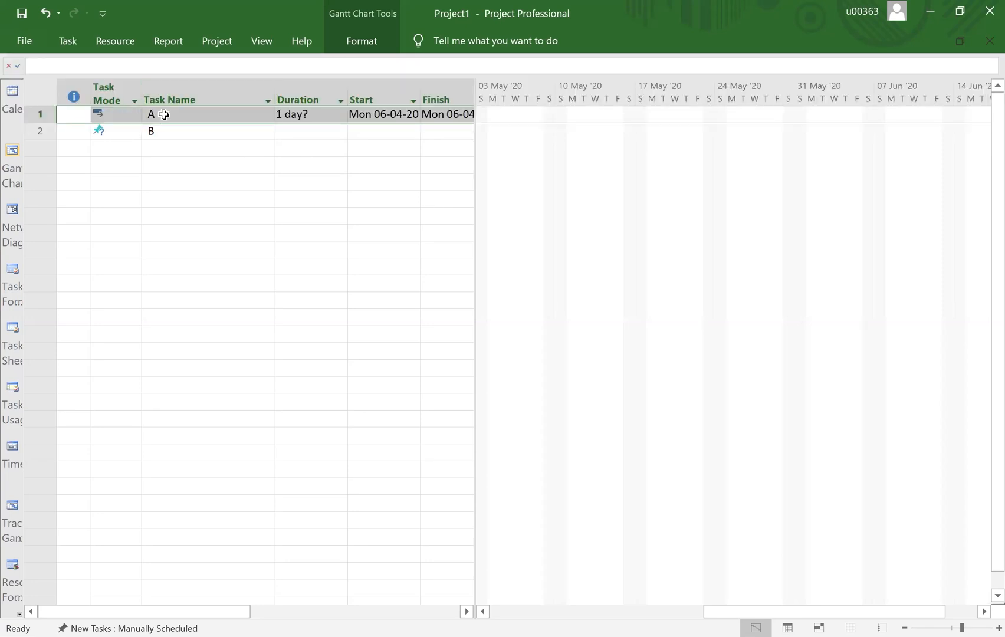
# Widen the task table toward the Gantt chart and narrow the Task Name column
pyautogui.moveTo(475, 85); pyautogui.dragTo(605, 81)
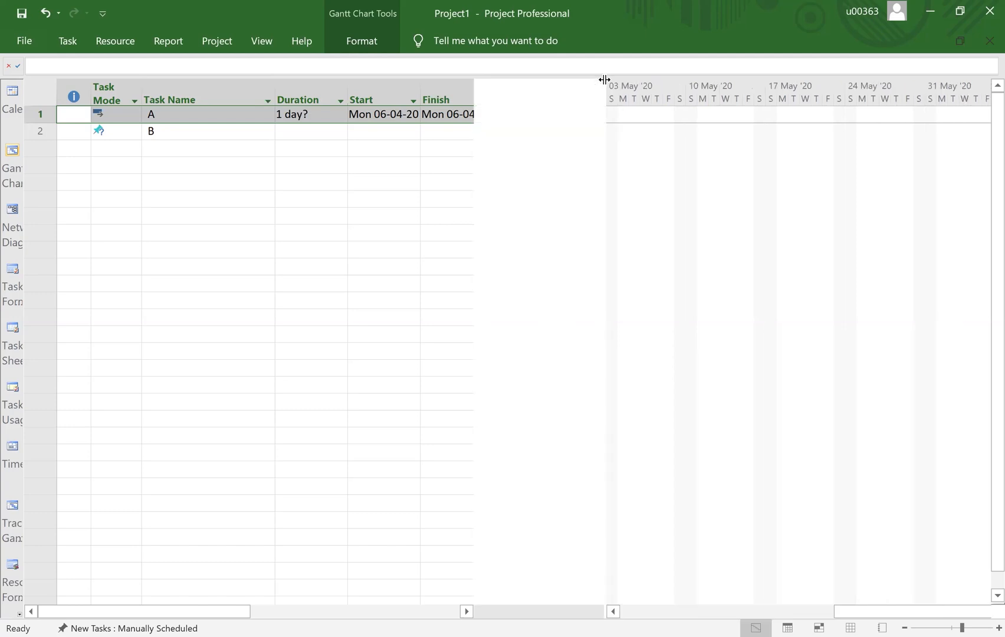
pyautogui.click(273, 83)
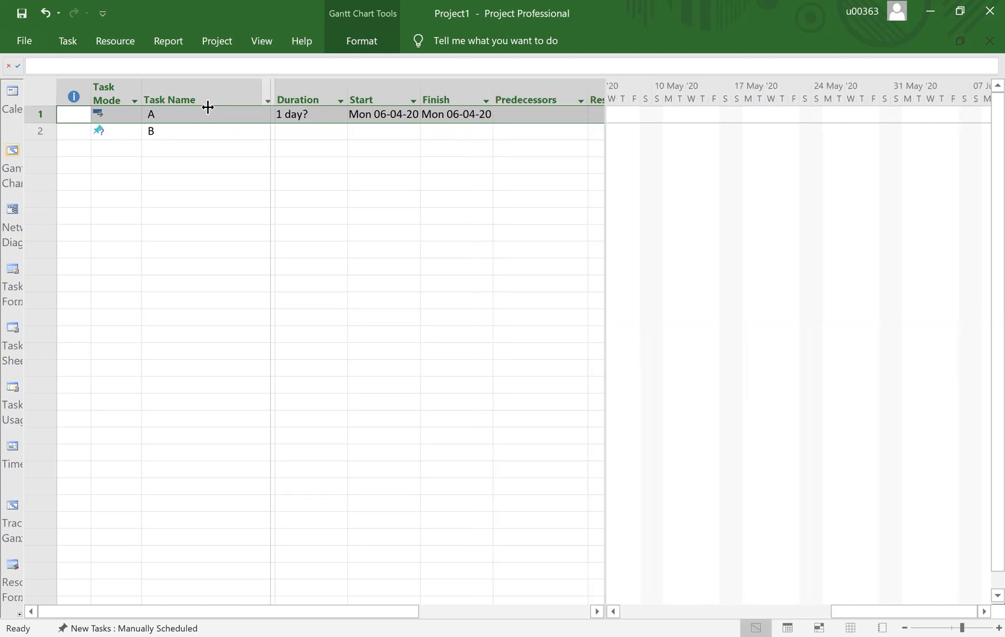
pyautogui.moveTo(216, 108); pyautogui.dragTo(210, 108)
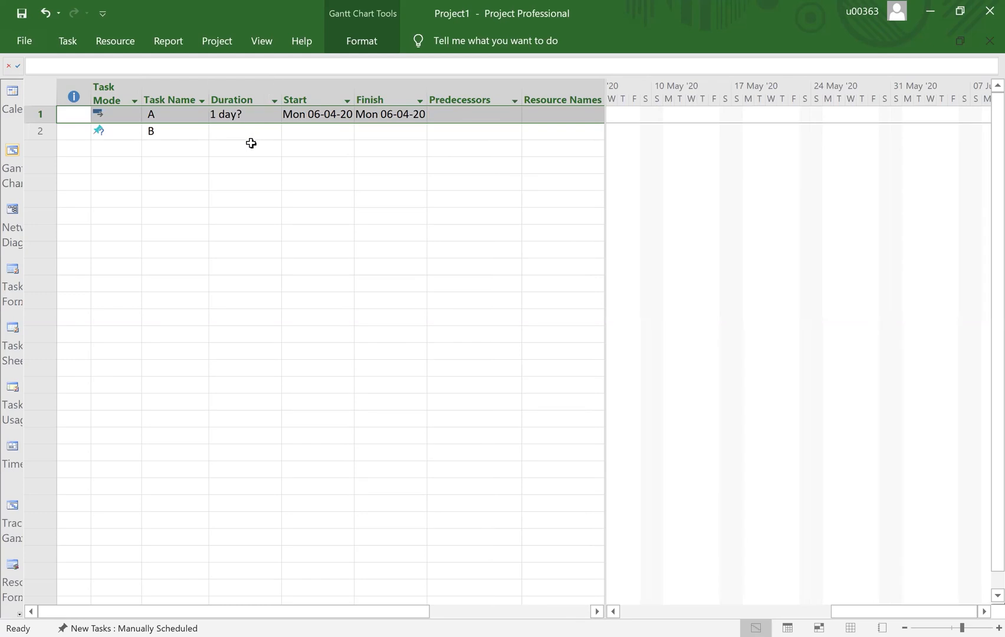
# Set task A's duration to 2 days
pyautogui.click(230, 85)
pyautogui.click(230, 85)
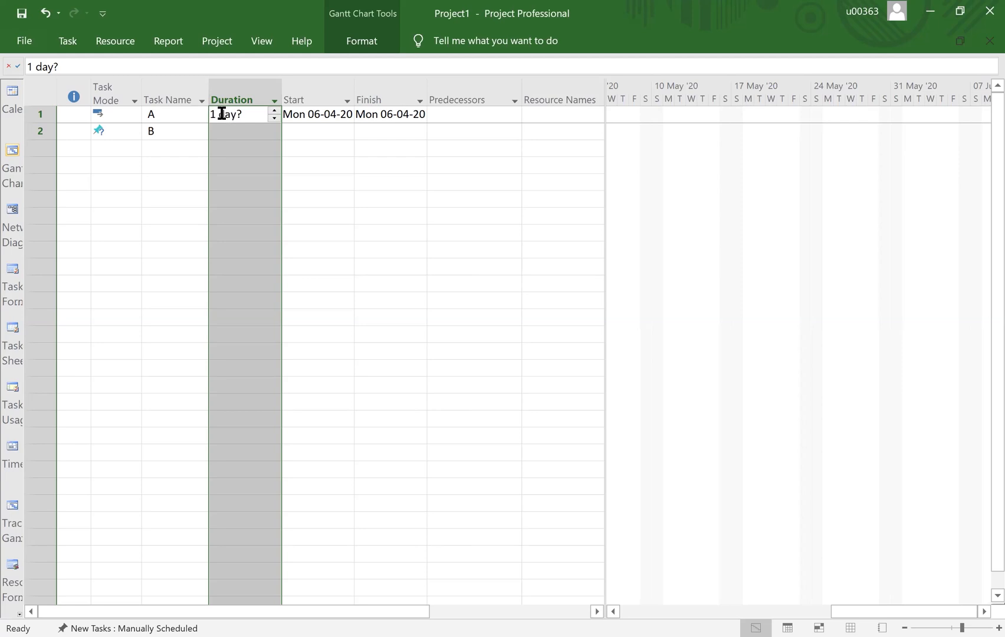
pyautogui.write('2')
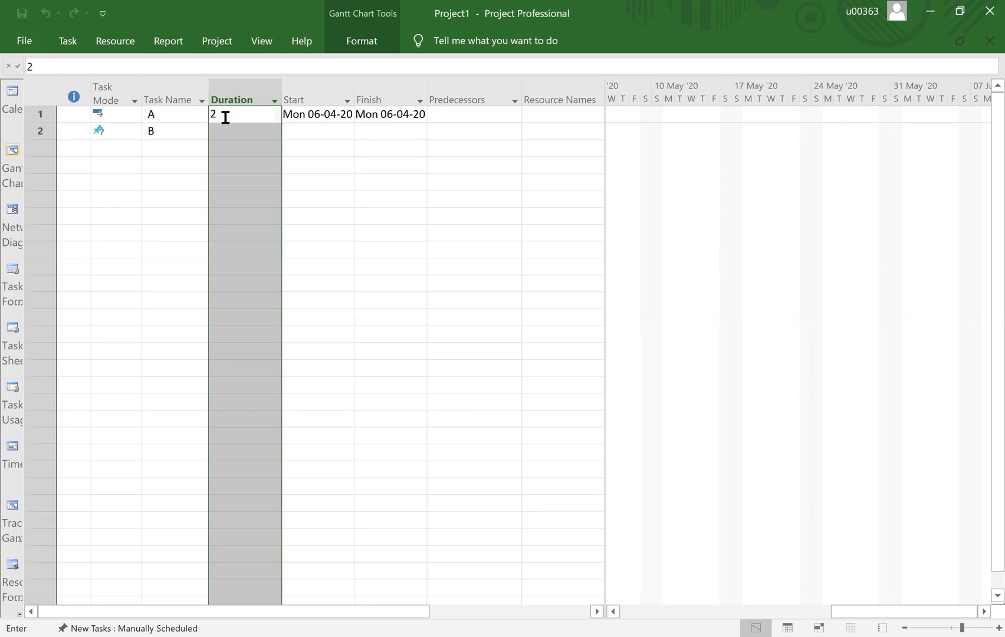
pyautogui.press('Return')
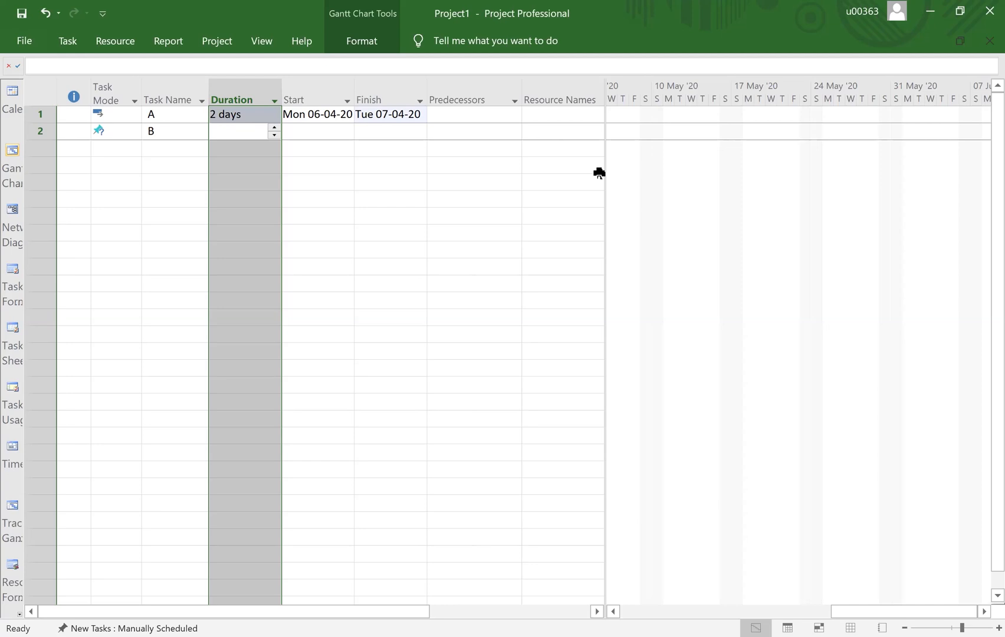
# Narrow the task table and examine task A's bar in the Gantt chart around 05 Apr '20 at a larger timescale
pyautogui.click(602, 83)
pyautogui.moveTo(606, 85); pyautogui.dragTo(526, 173)
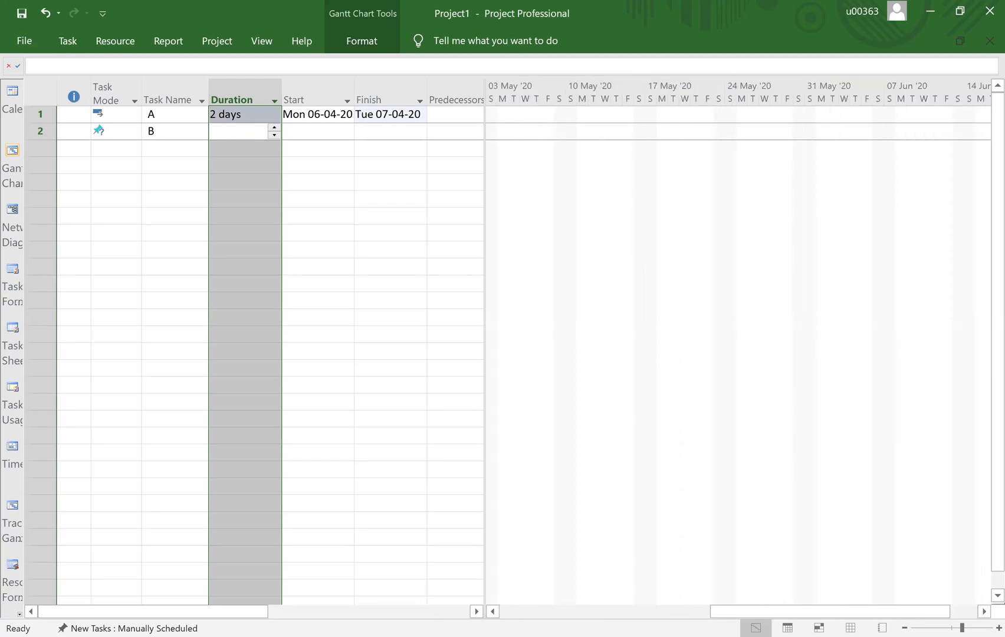
pyautogui.click(629, 611)
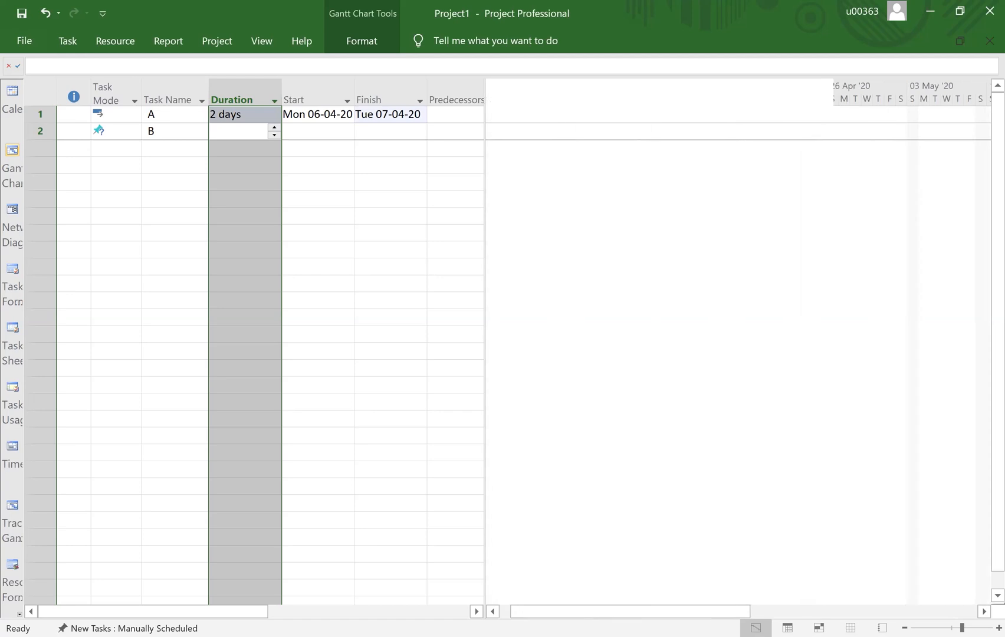
pyautogui.click(506, 614)
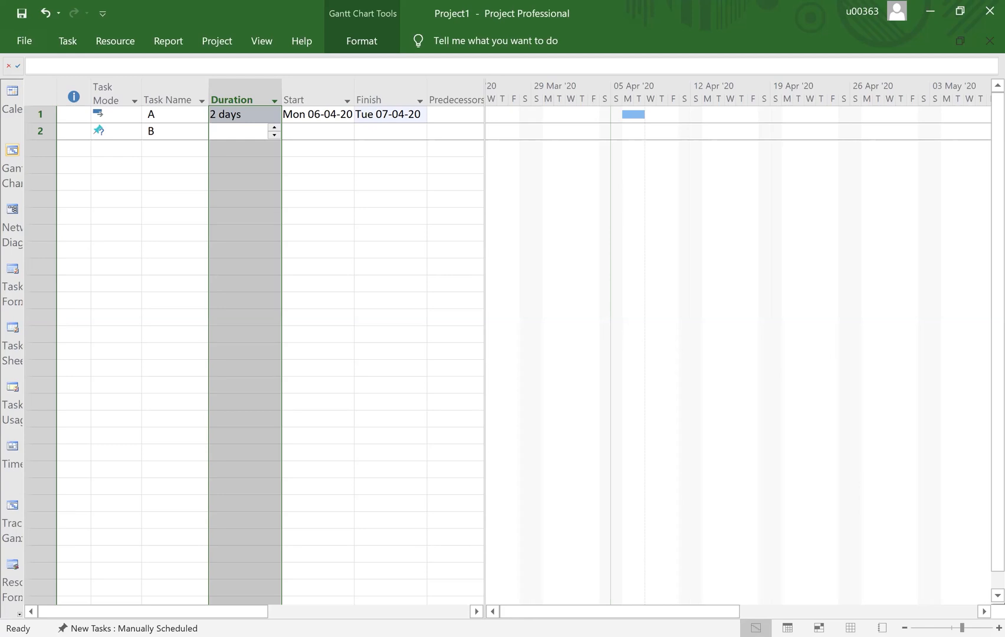
pyautogui.moveTo(962, 629); pyautogui.dragTo(967, 628)
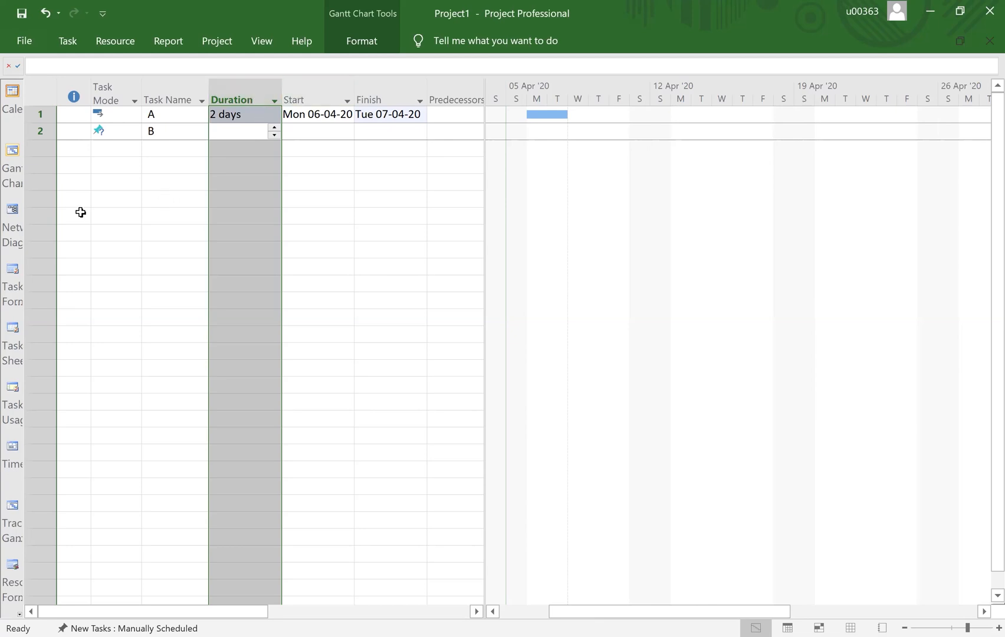
# Widen the Duration column and enter PENDING as task B's duration
pyautogui.click(40, 129)
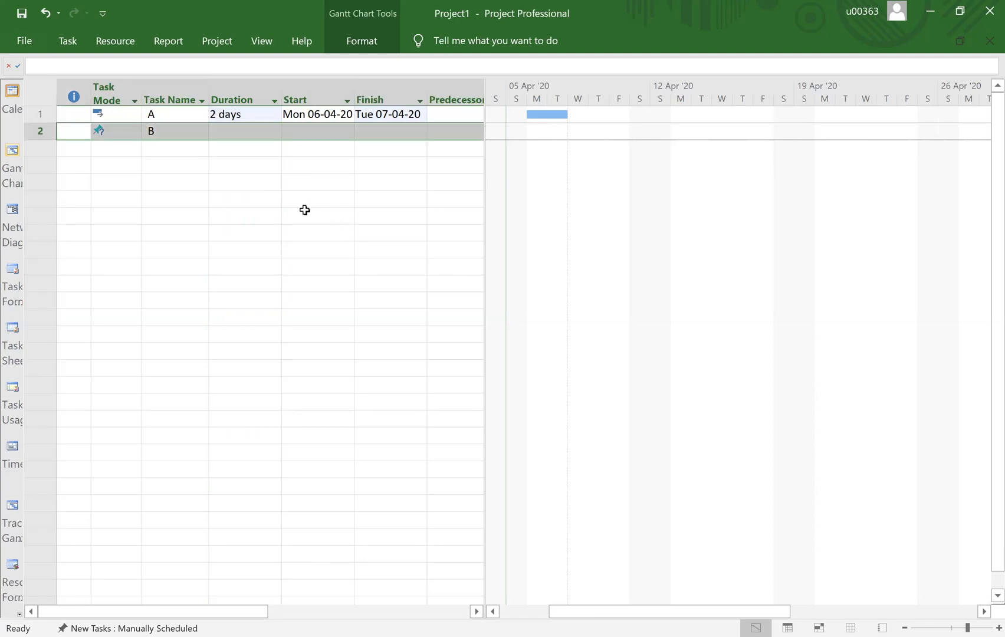
pyautogui.click(232, 131)
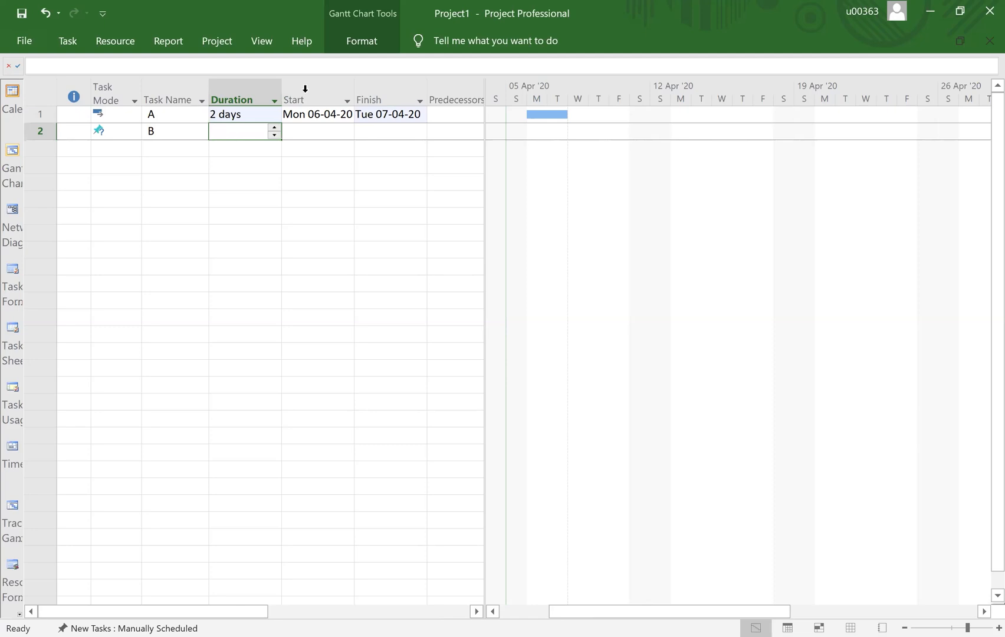
pyautogui.moveTo(280, 98); pyautogui.dragTo(316, 96)
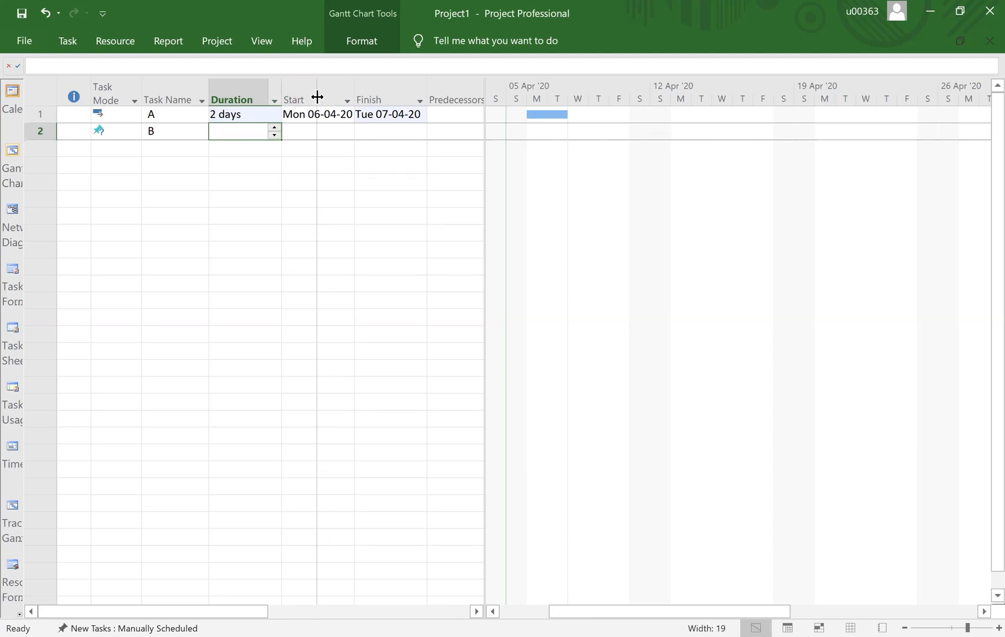
pyautogui.click(235, 129)
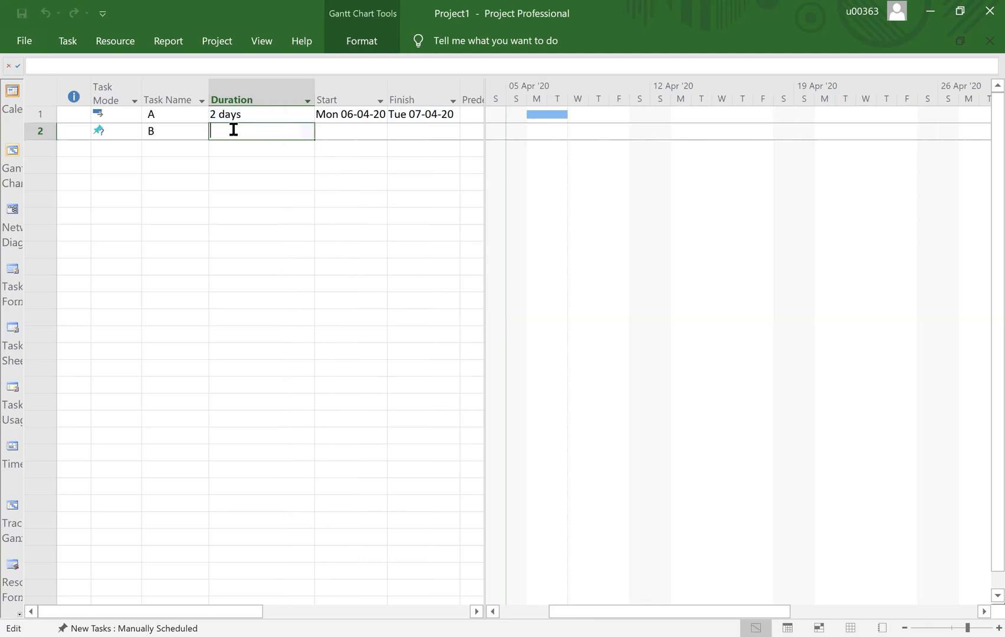
pyautogui.write('PENDING')
pyautogui.click(250, 185)
# Enter WAIT FOR THE BOSS as task B's start and widen the Start column to fit the text
pyautogui.click(332, 132)
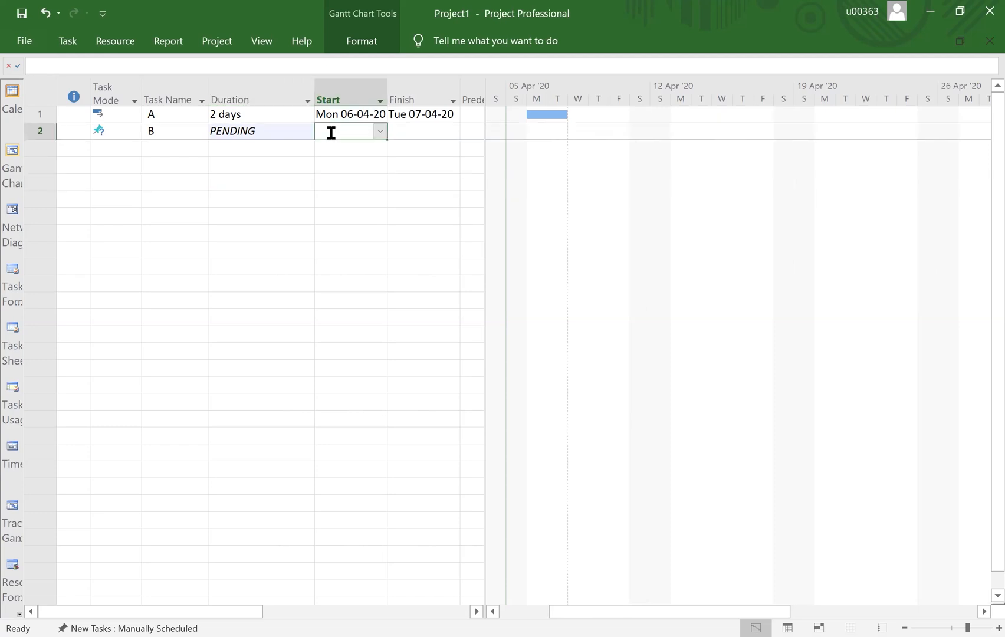
pyautogui.write('WAIT FOR THE BOSS')
pyautogui.click(366, 164)
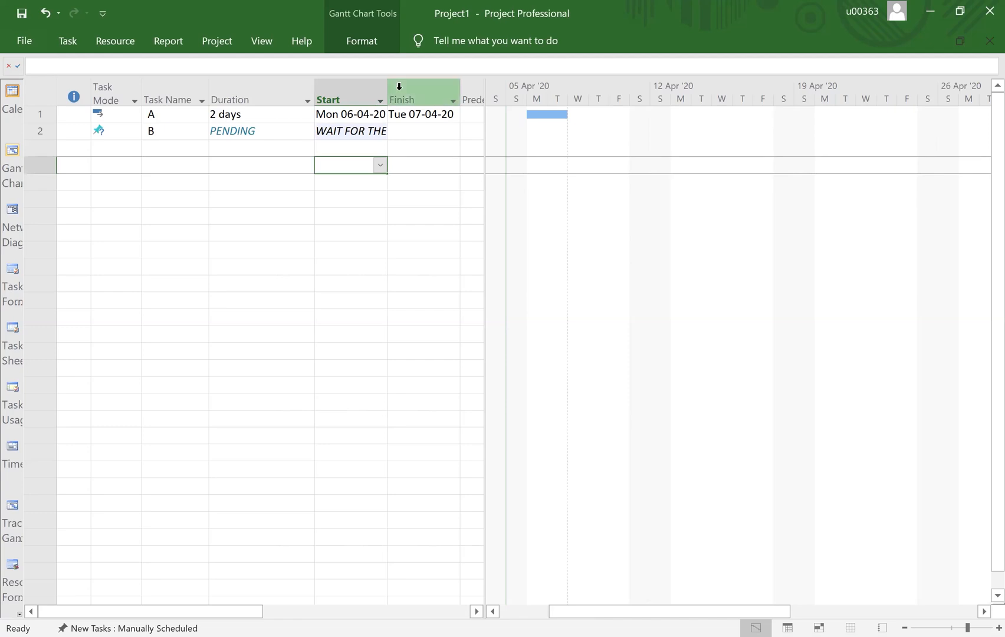
pyautogui.moveTo(389, 89); pyautogui.dragTo(417, 98)
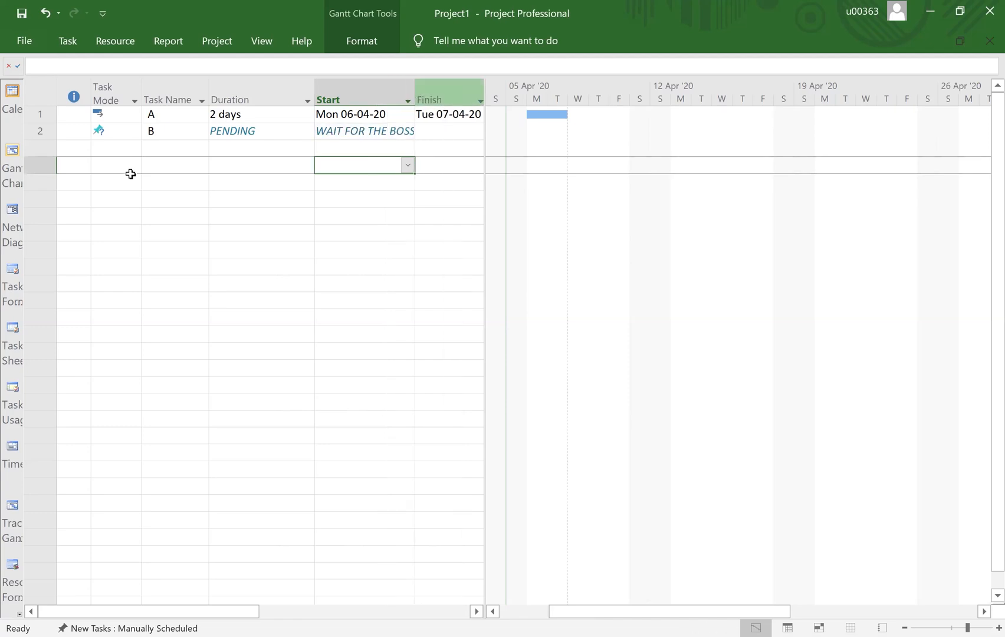
# Widen the task table to include the Predecessors column and examine task B's Finish and Predecessors cells
pyautogui.click(45, 133)
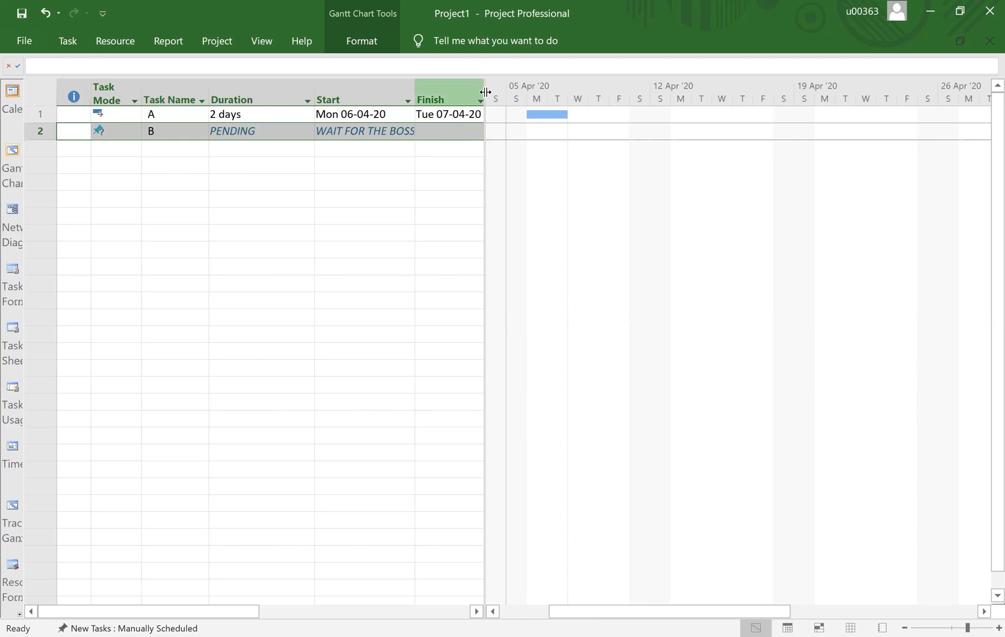
pyautogui.moveTo(483, 96); pyautogui.dragTo(647, 86)
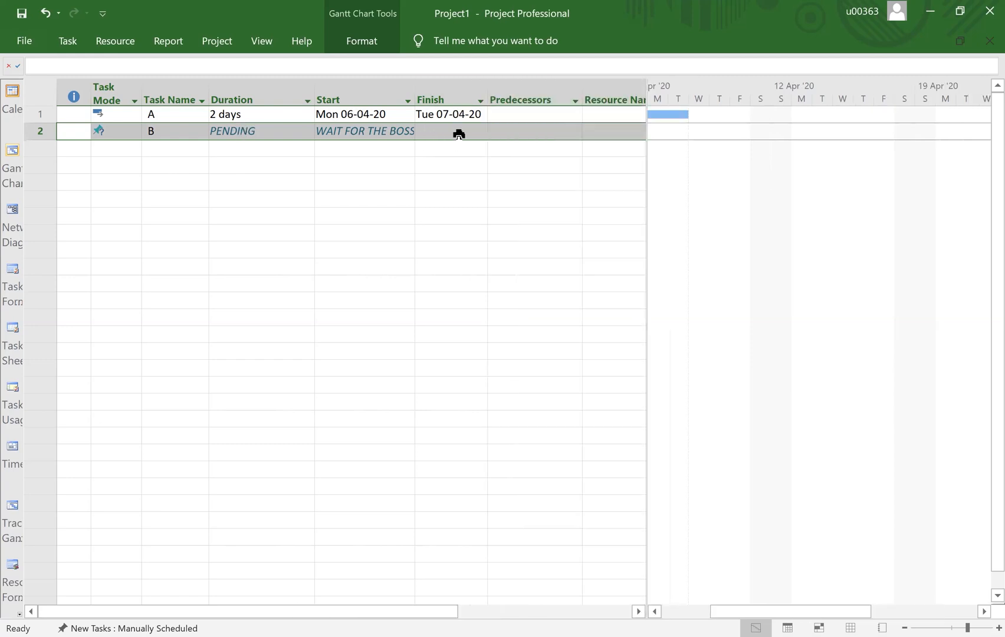
pyautogui.click(460, 131)
pyautogui.click(507, 128)
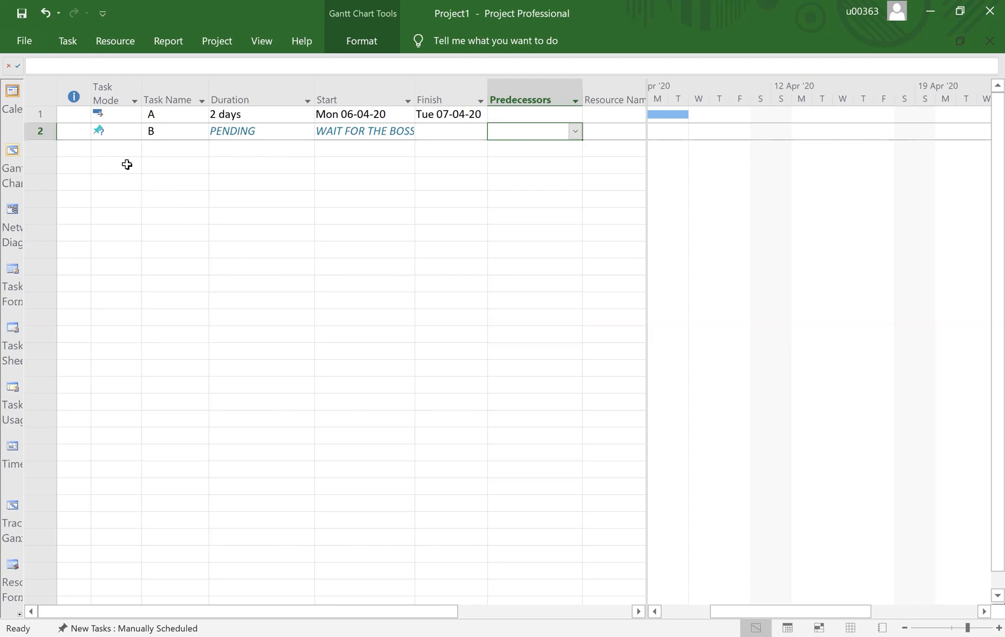
# Review the project's display and schedule options, including the choices for new tasks' scheduling mode and duration units, and discard any changes
pyautogui.click(23, 40)
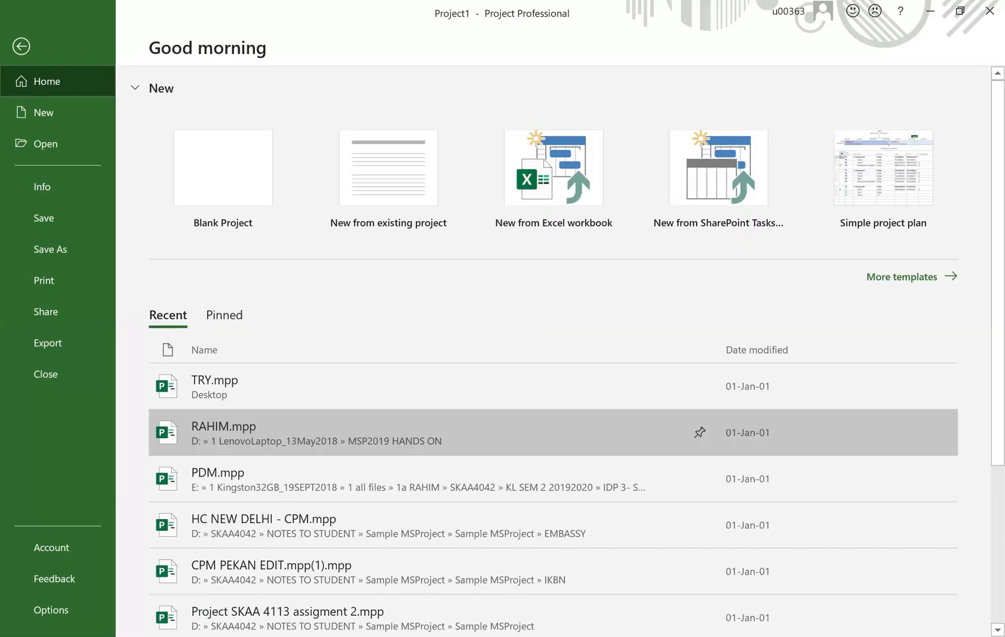
pyautogui.click(45, 608)
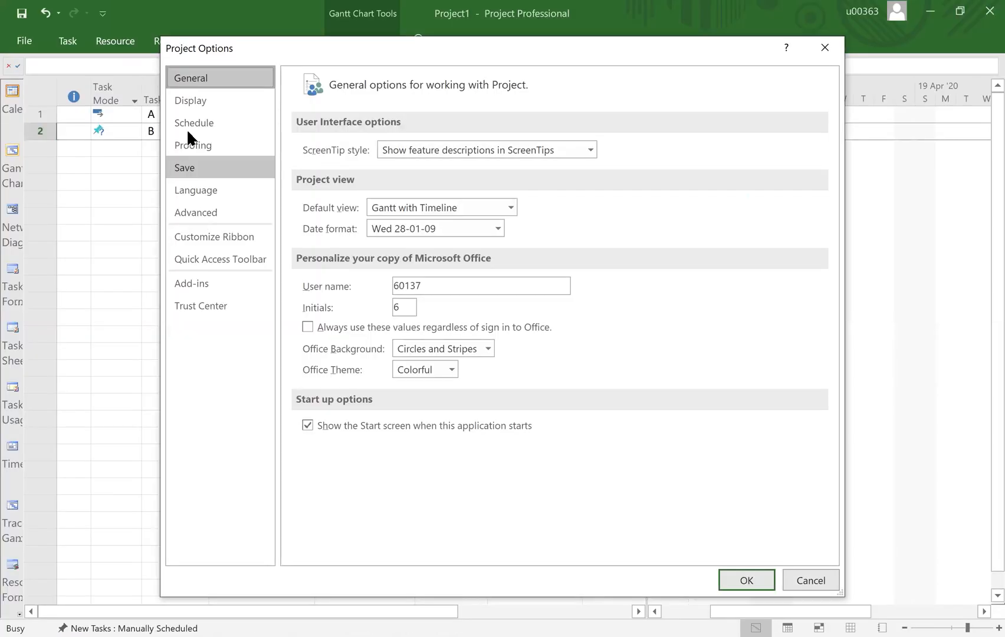
pyautogui.click(185, 100)
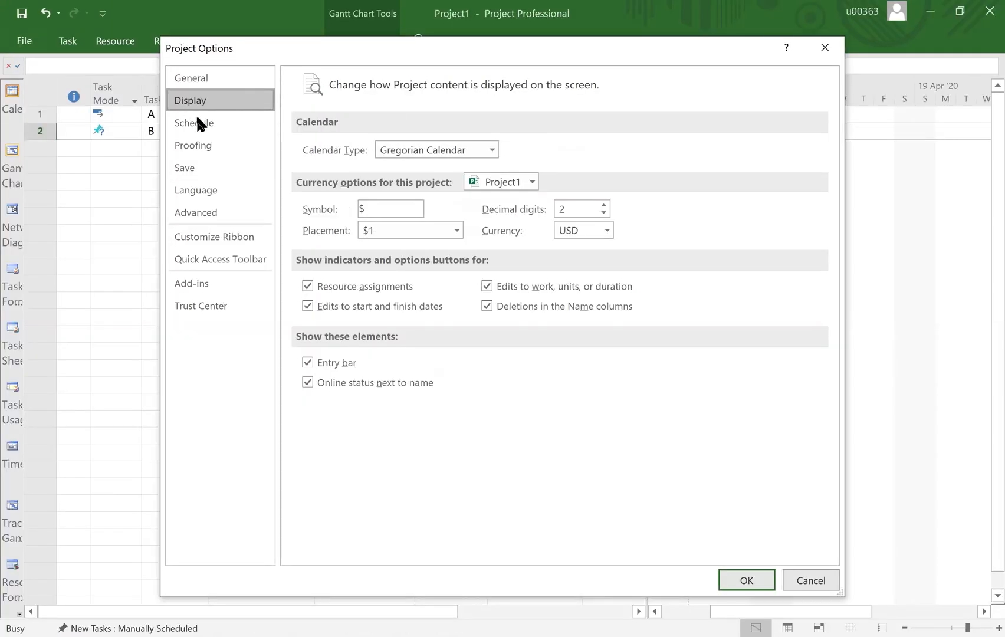
pyautogui.click(197, 121)
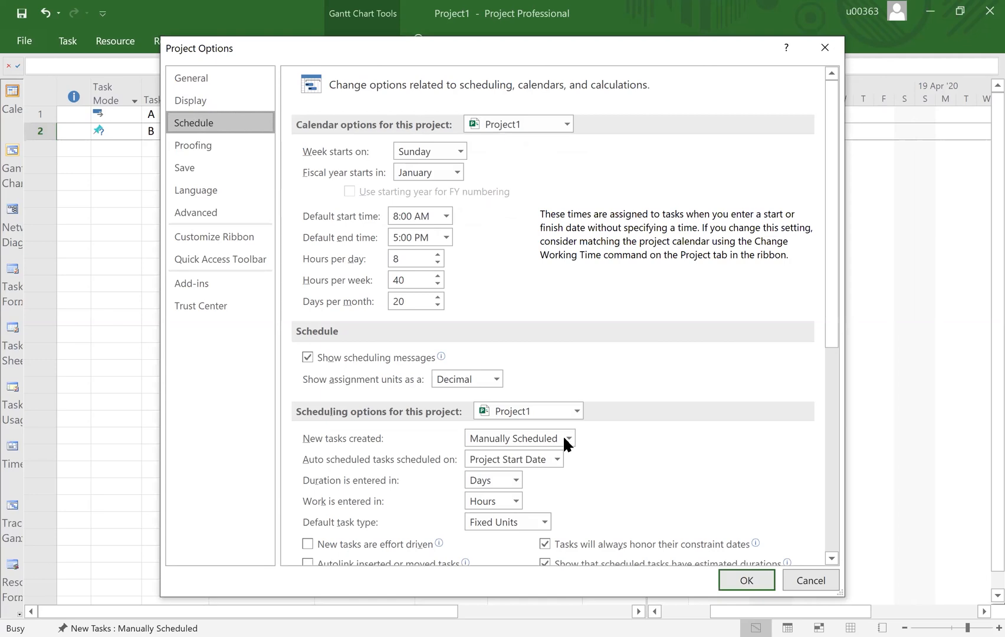
pyautogui.click(515, 440)
pyautogui.click(569, 437)
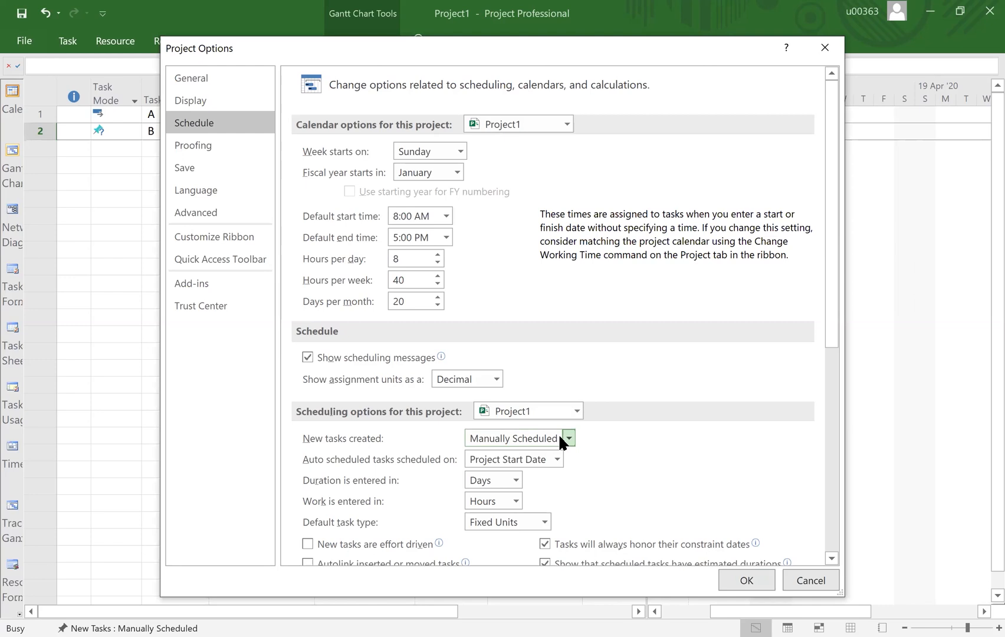
pyautogui.click(570, 437)
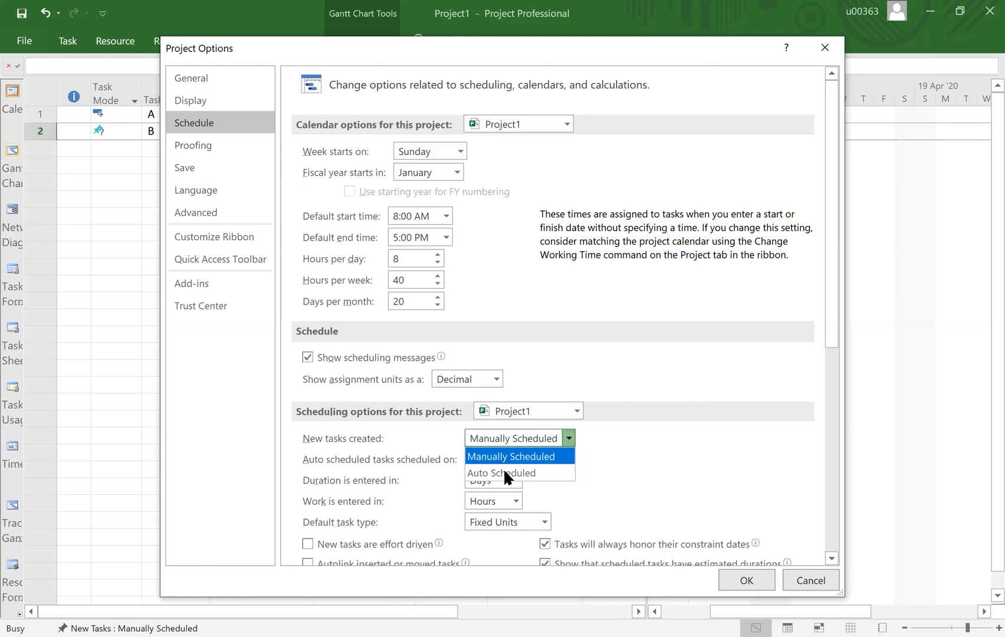
pyautogui.click(504, 472)
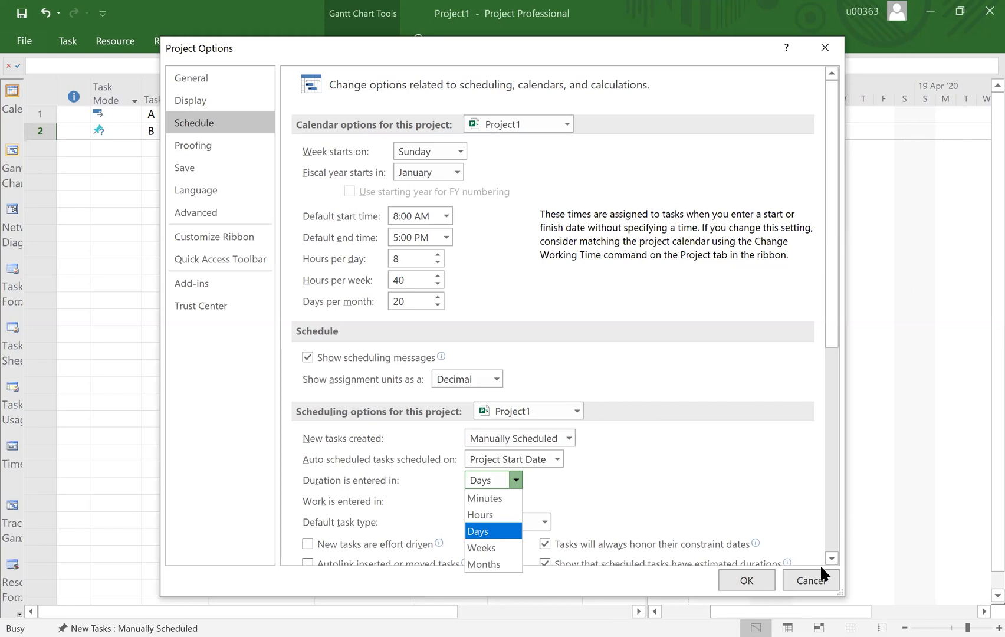
pyautogui.click(813, 577)
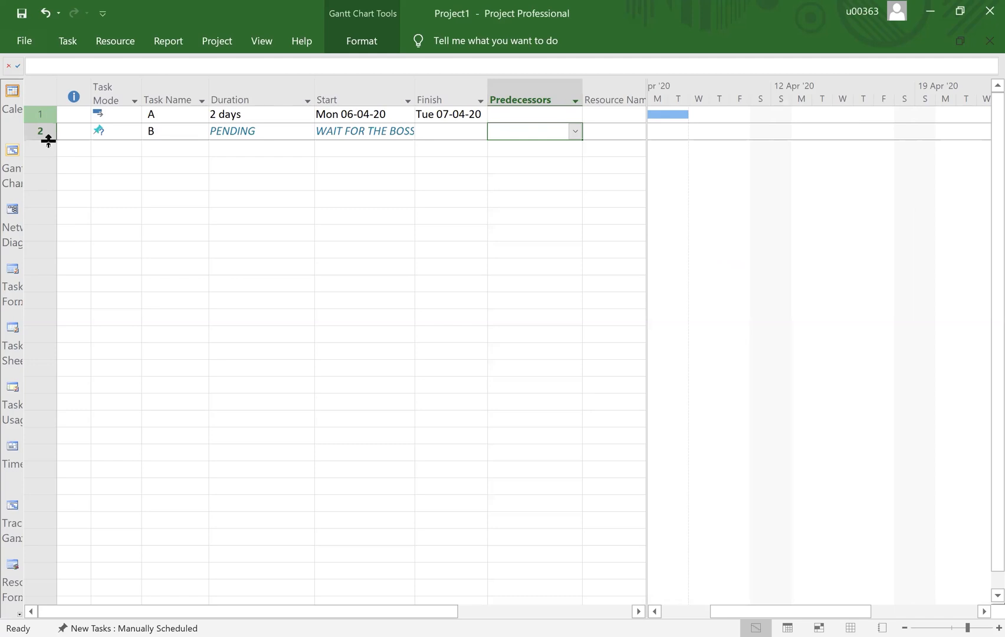
pyautogui.click(41, 112)
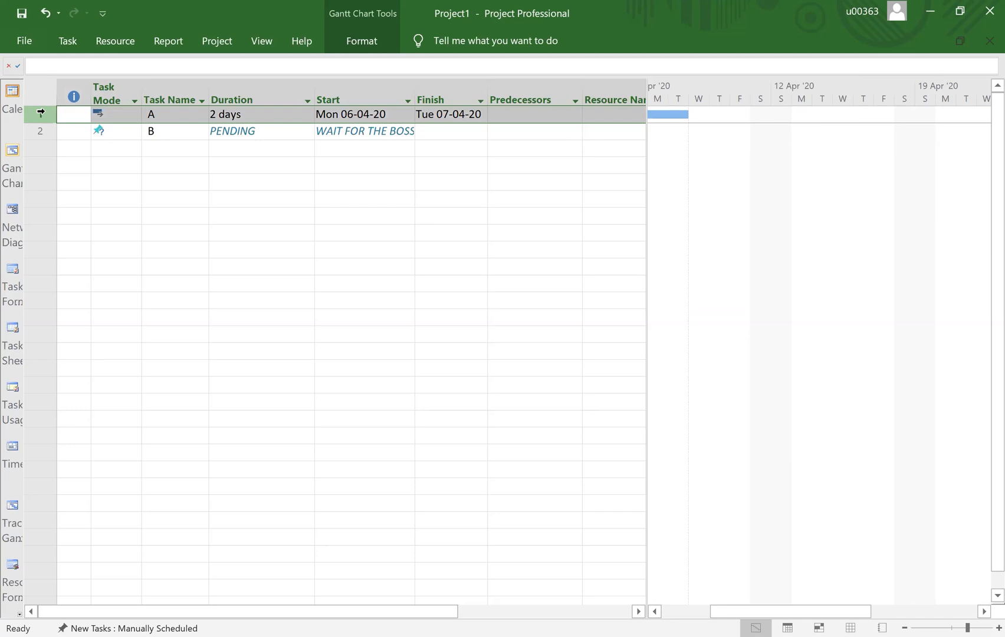
pyautogui.hotkey('shift', 'Down')
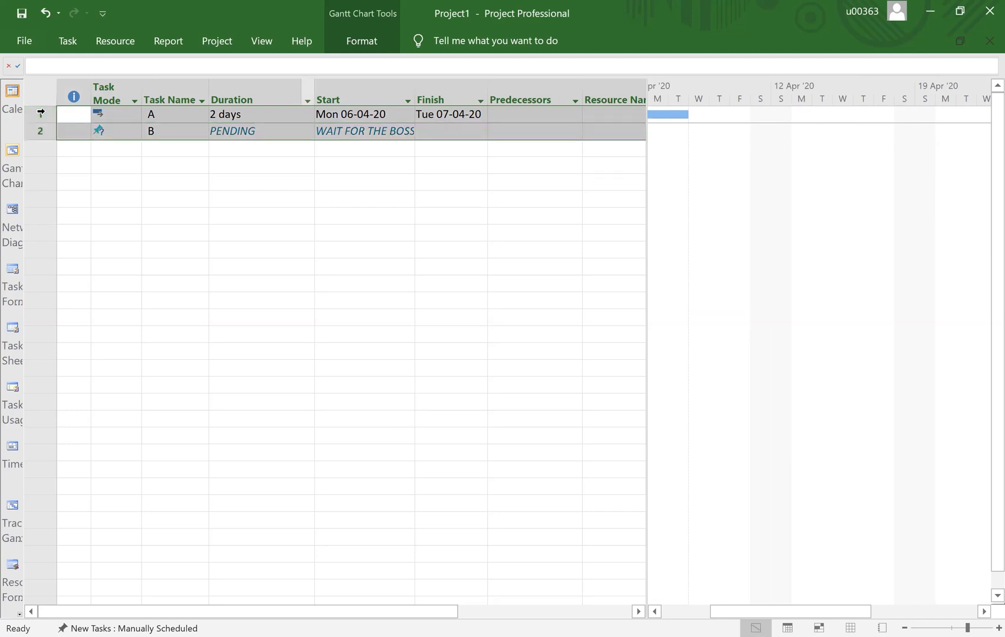
pyautogui.click(397, 134)
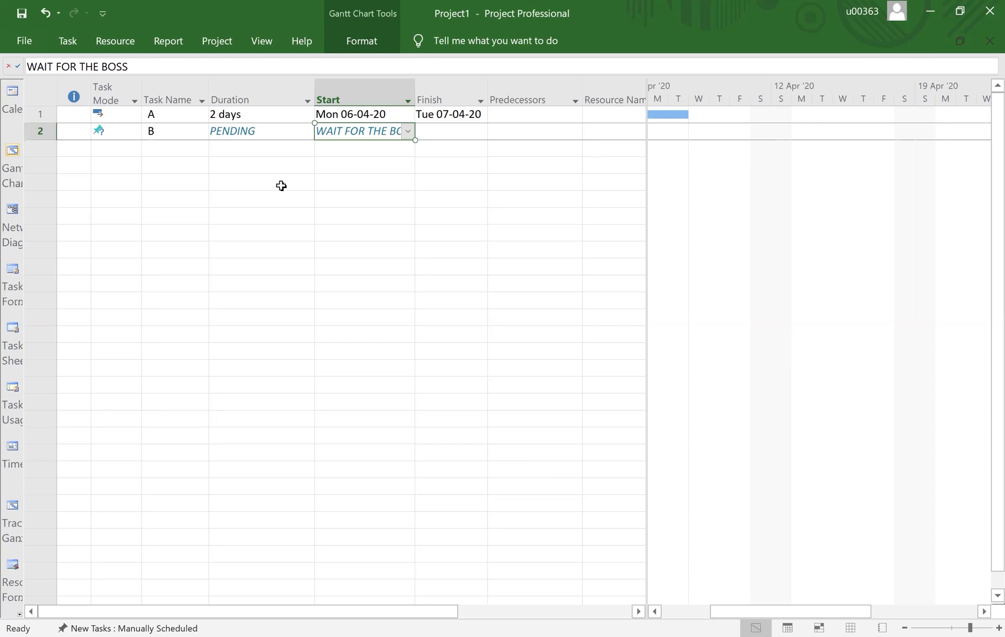
# Open the working time settings of the Standard calendar, show May 2020, and compare its exceptions with its work weeks
pyautogui.click(216, 44)
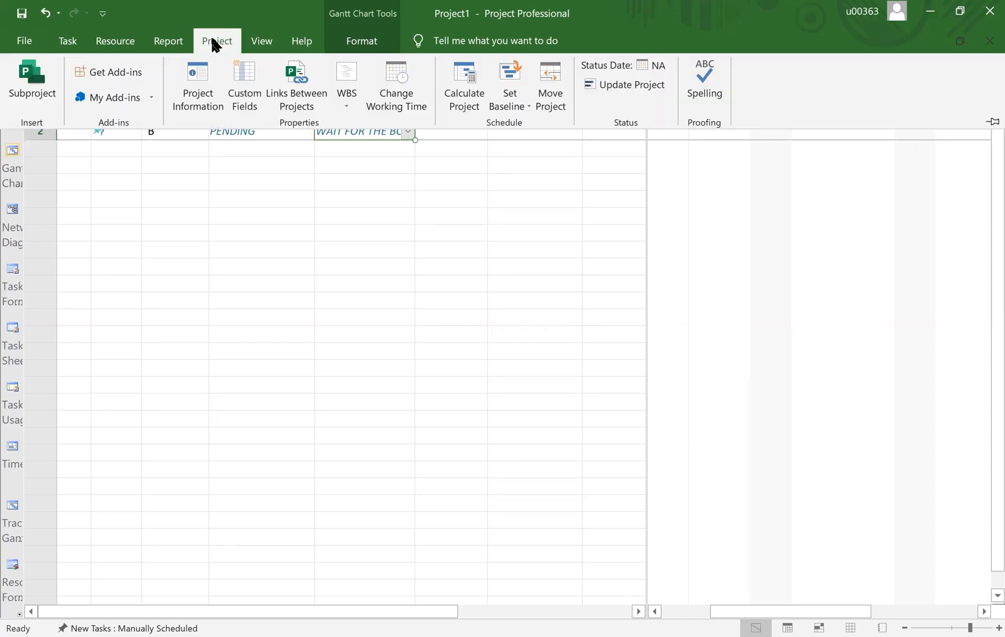
pyautogui.click(365, 74)
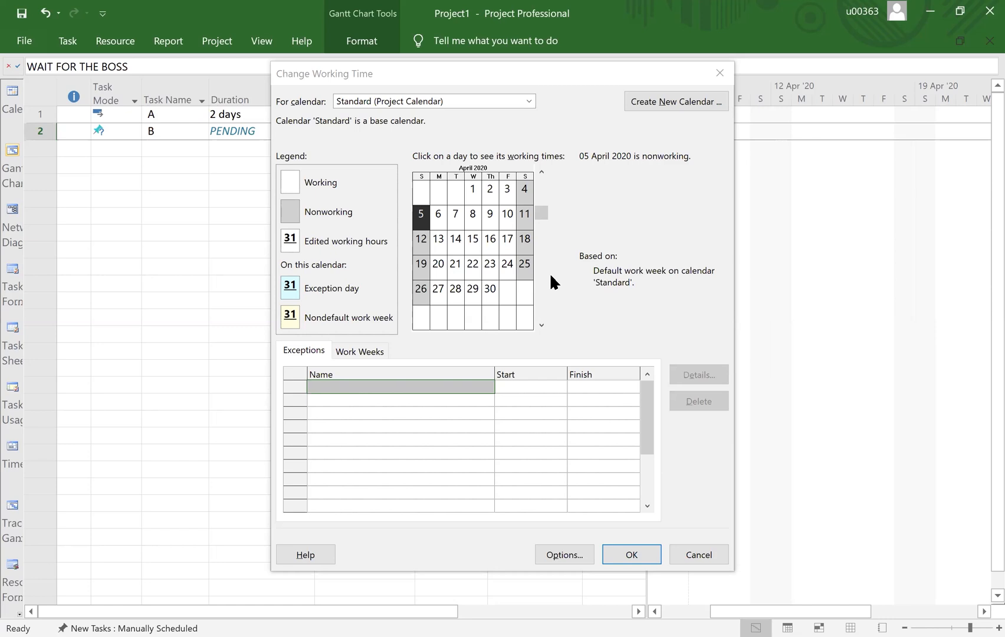
pyautogui.click(541, 325)
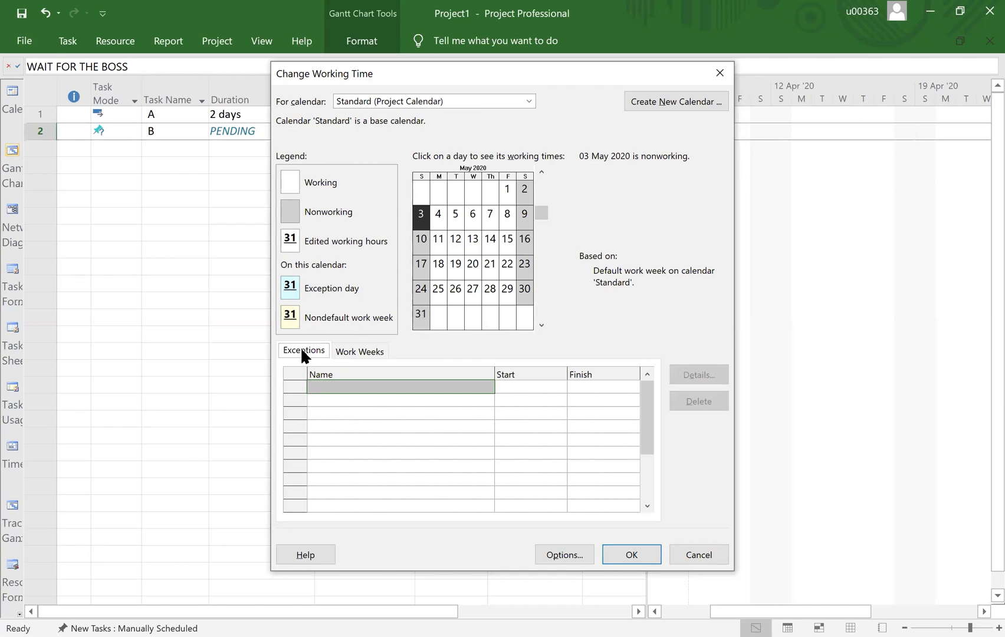
pyautogui.click(359, 352)
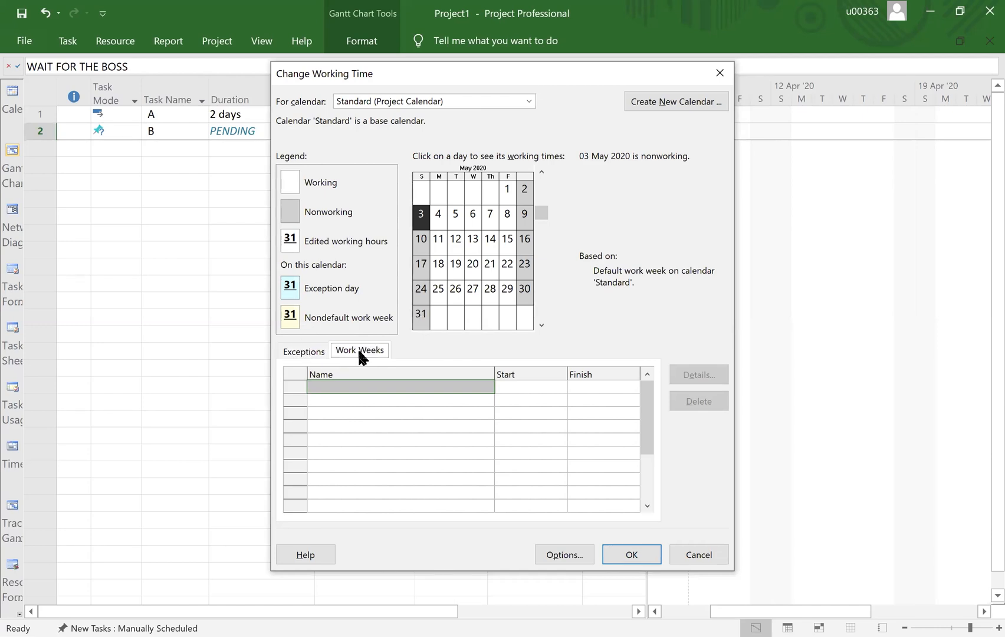
pyautogui.click(305, 352)
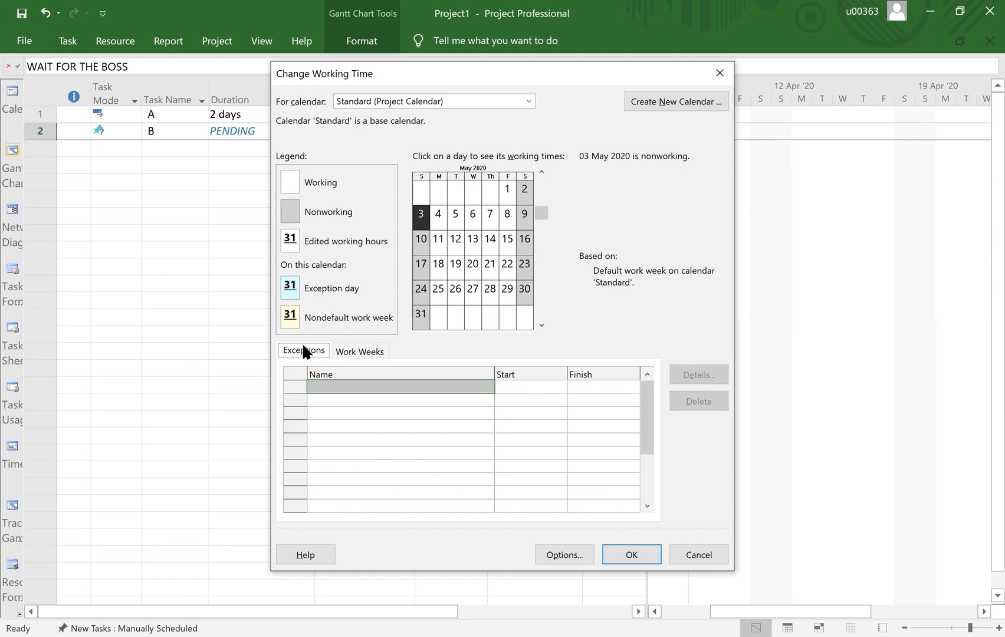
pyautogui.click(348, 351)
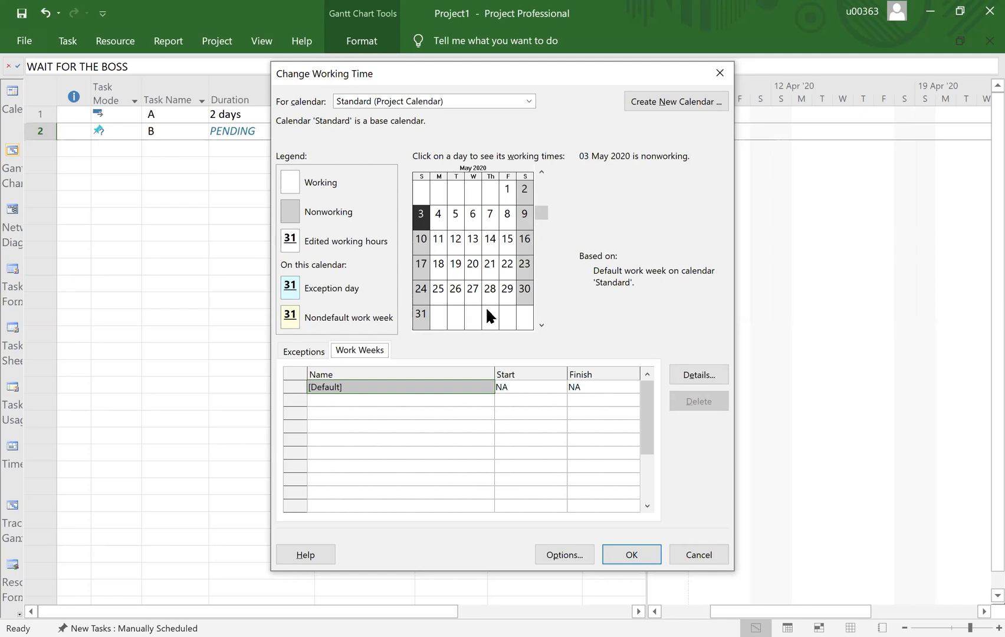
pyautogui.click(291, 350)
pyautogui.click(364, 351)
pyautogui.click(308, 346)
pyautogui.click(373, 350)
pyautogui.click(311, 348)
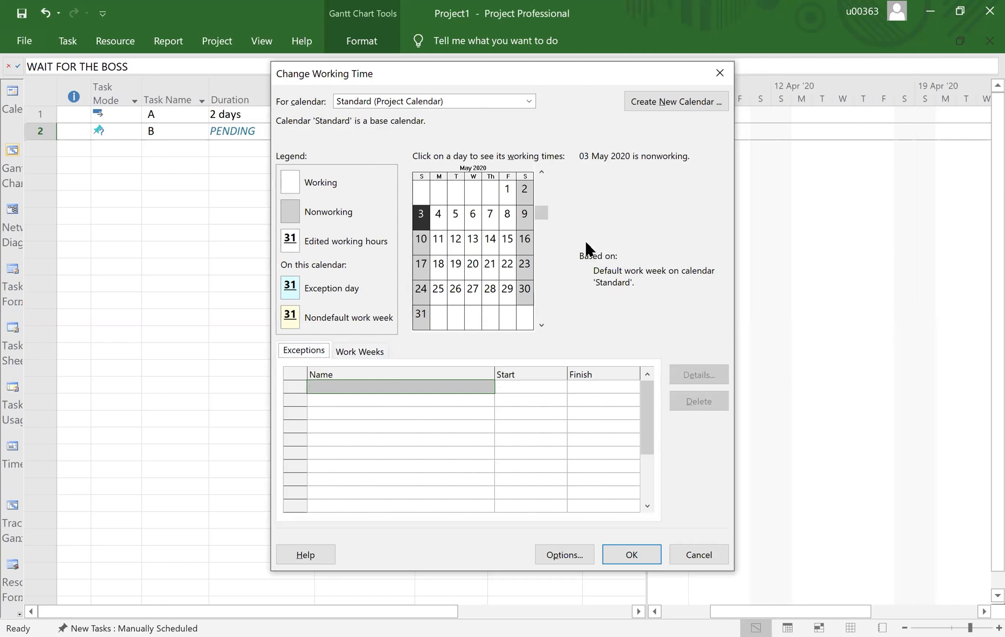
# Add a LABOUR DAY exception on 01-05-2020 to the Standard calendar
pyautogui.click(507, 196)
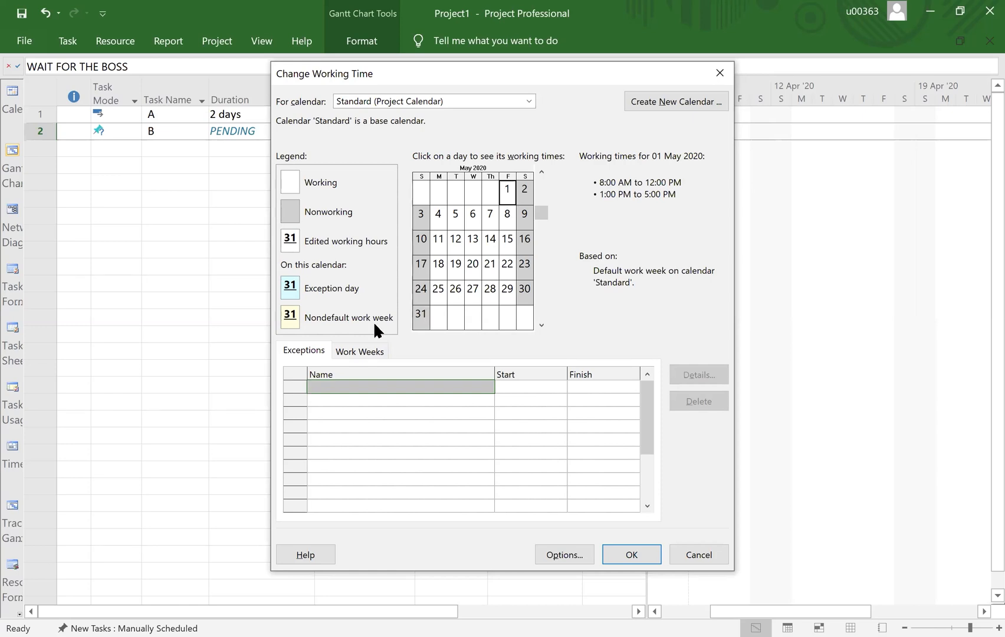
pyautogui.click(349, 388)
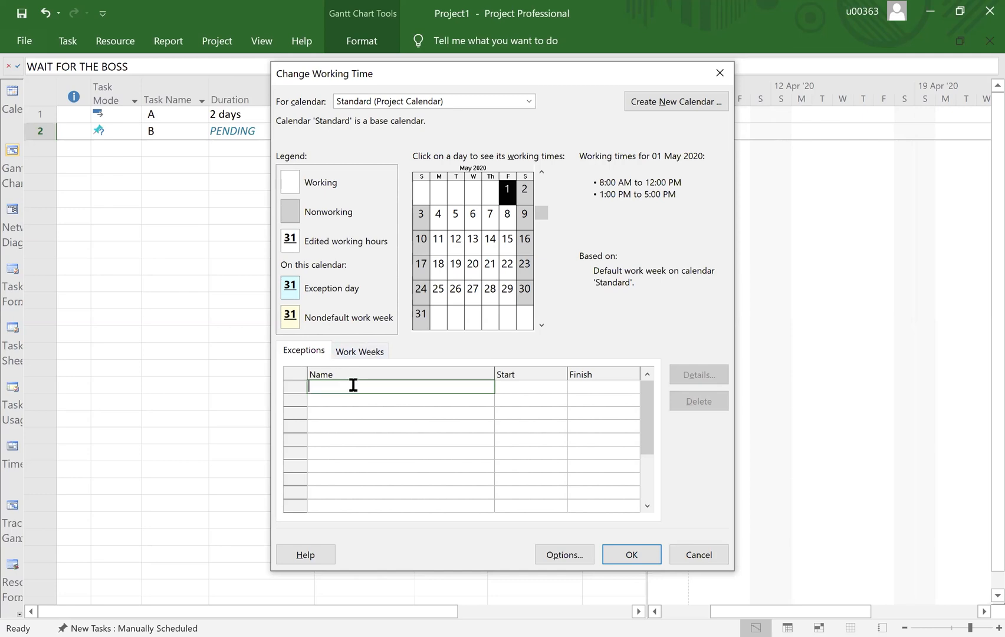
pyautogui.write('LABOUR DAY')
pyautogui.click(537, 387)
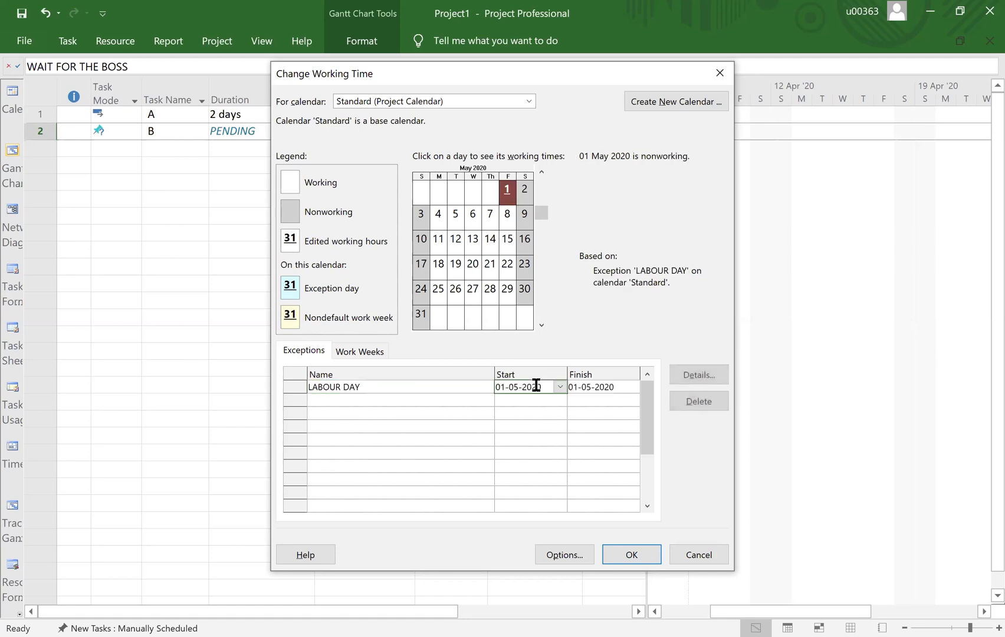
pyautogui.click(588, 387)
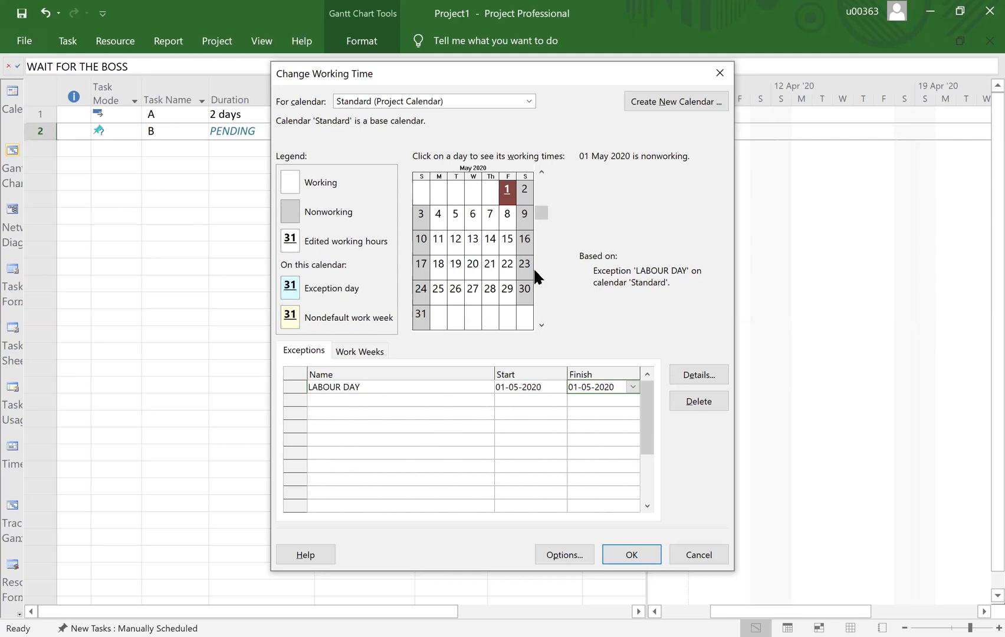
pyautogui.click(508, 192)
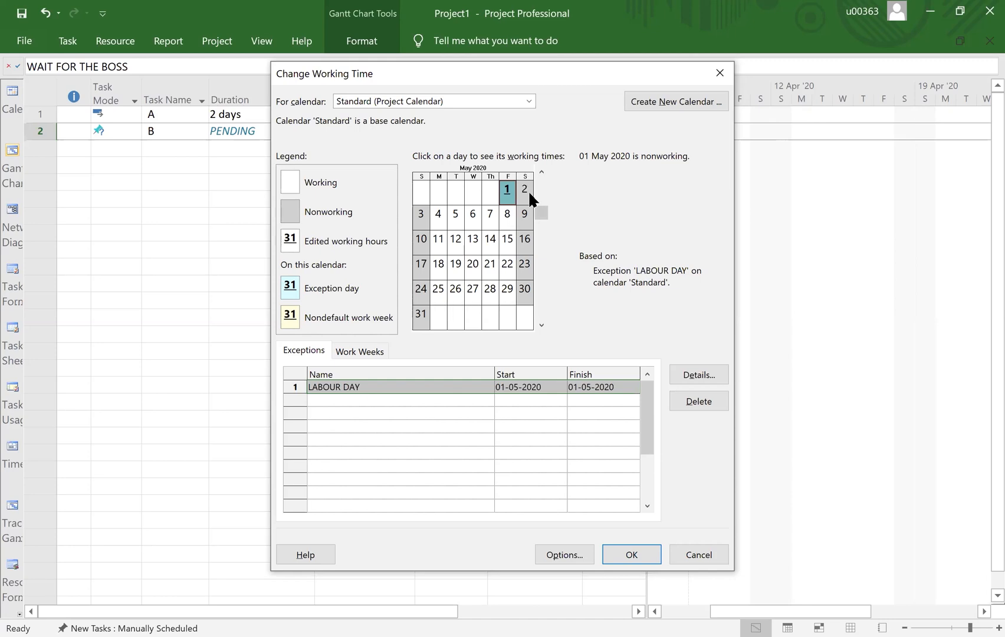
# Review Saturday's working time details in the default work week, keeping the Project default times
pyautogui.click(347, 355)
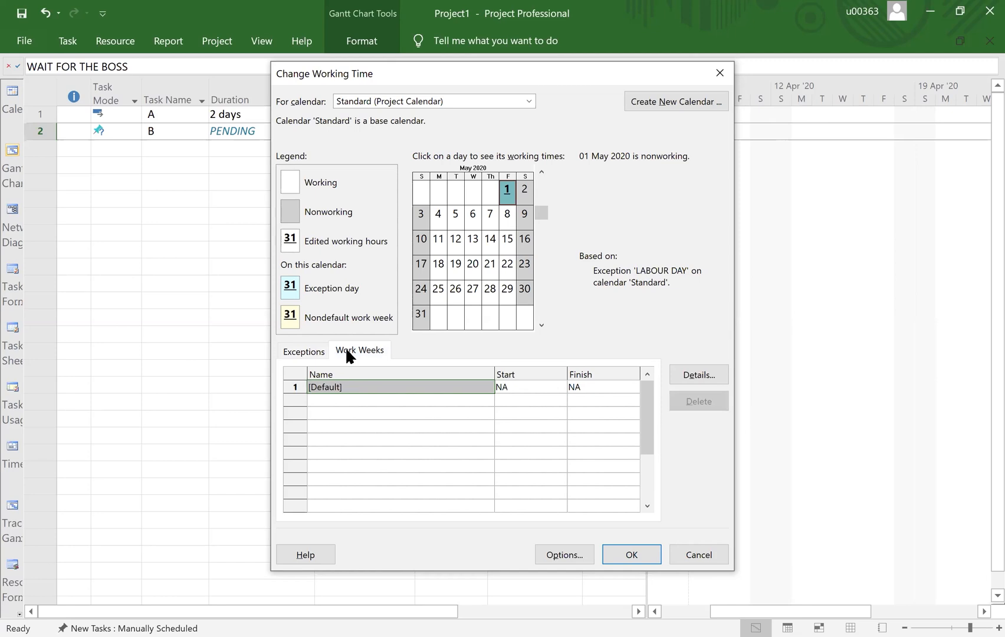
pyautogui.click(524, 191)
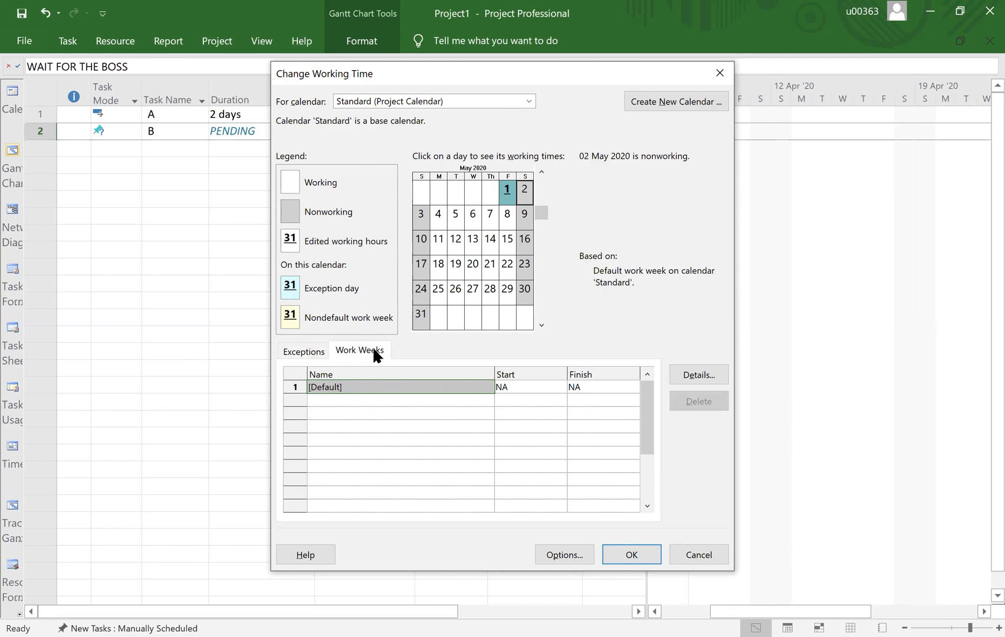
pyautogui.click(699, 376)
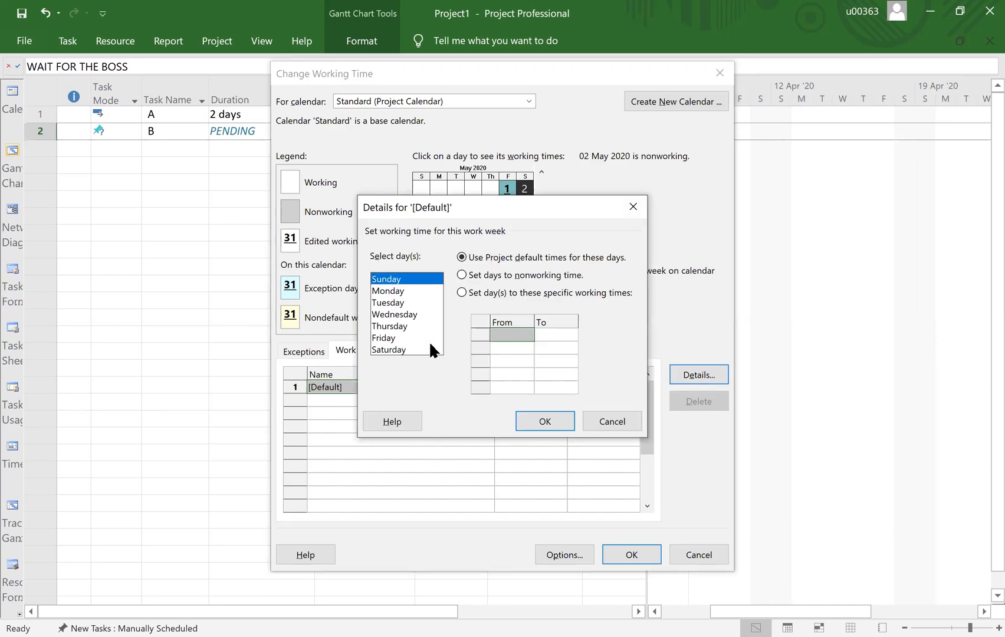
pyautogui.click(393, 350)
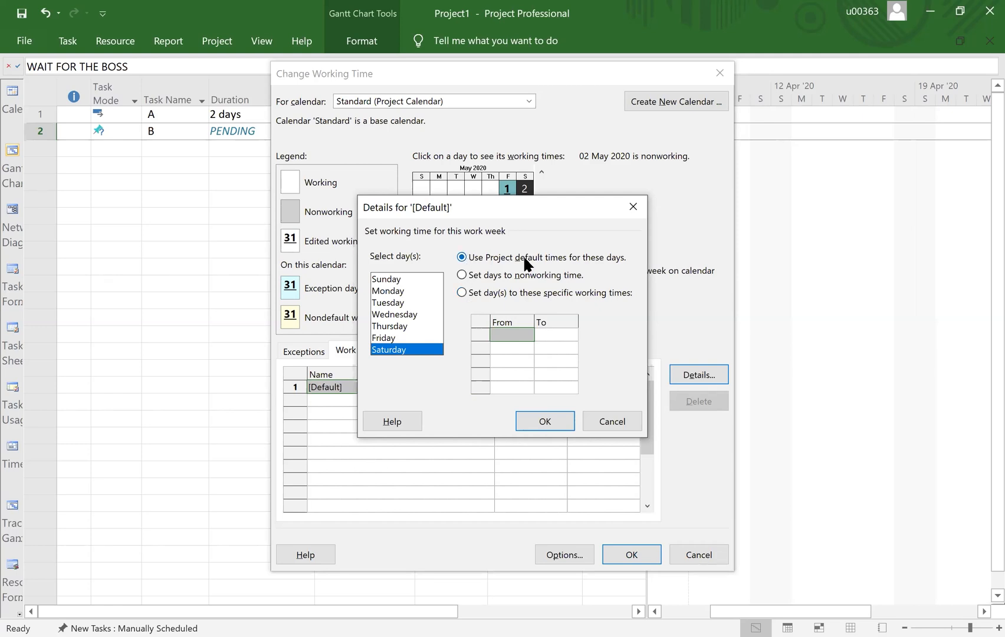
pyautogui.click(537, 416)
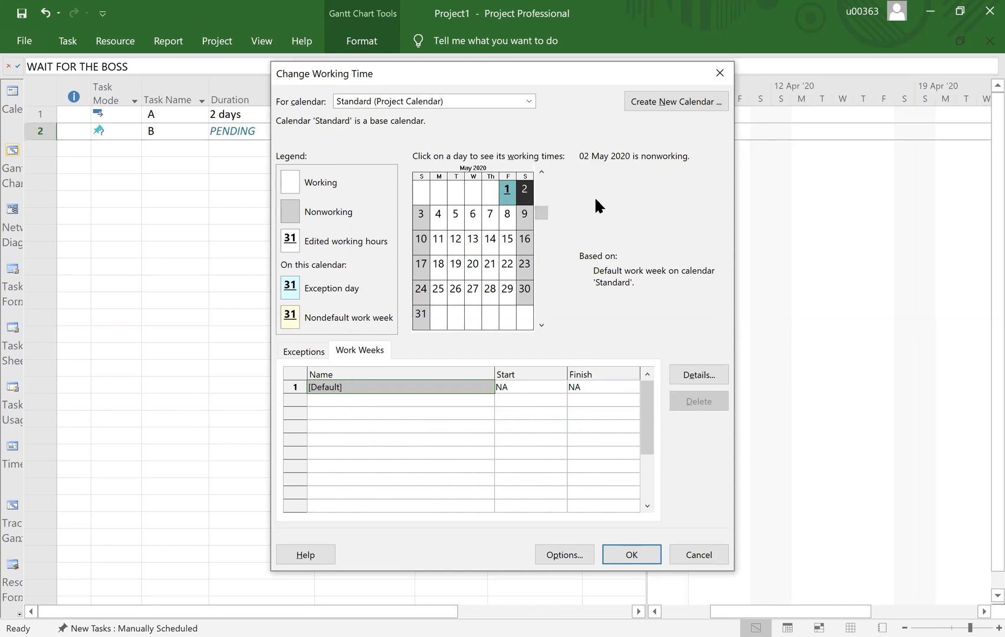
# Check June and May 2020 in the Standard calendar and apply the working time changes
pyautogui.click(541, 326)
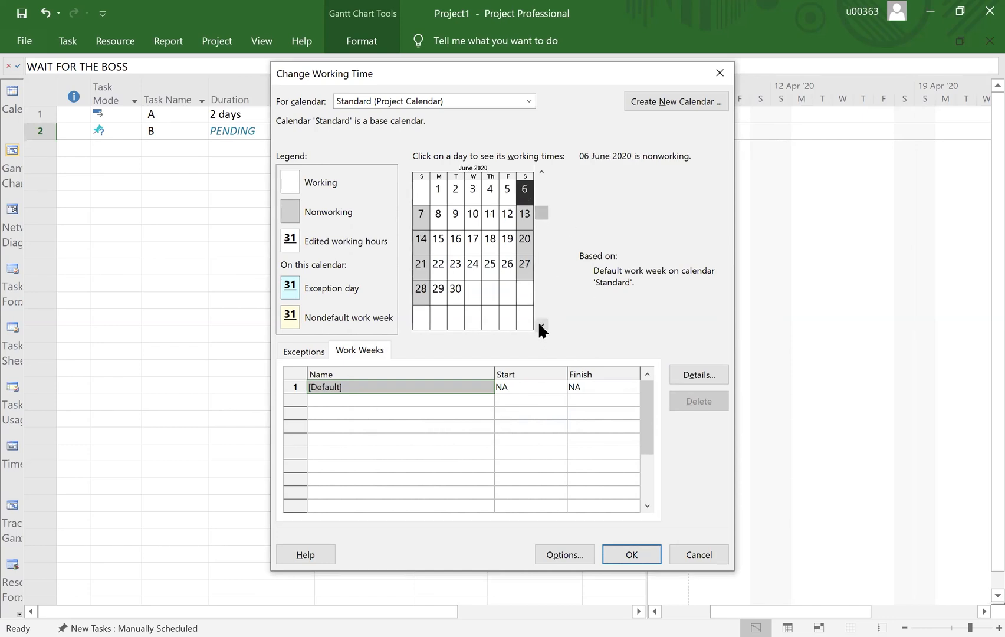
pyautogui.click(542, 172)
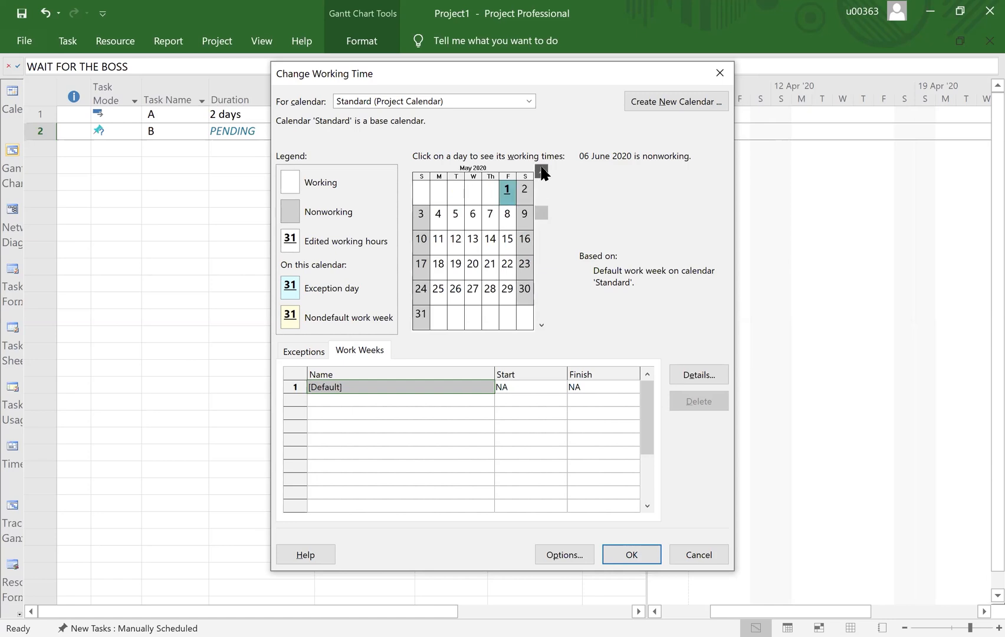
pyautogui.click(636, 554)
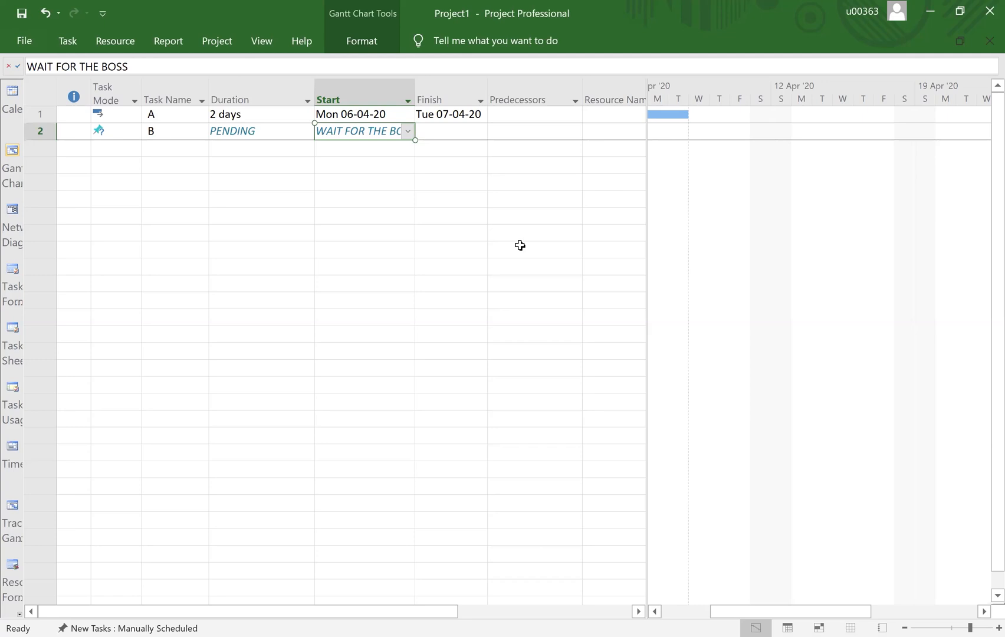
# Try to close the project and dismiss the save prompt
pyautogui.hotkey('alt', 'F4')
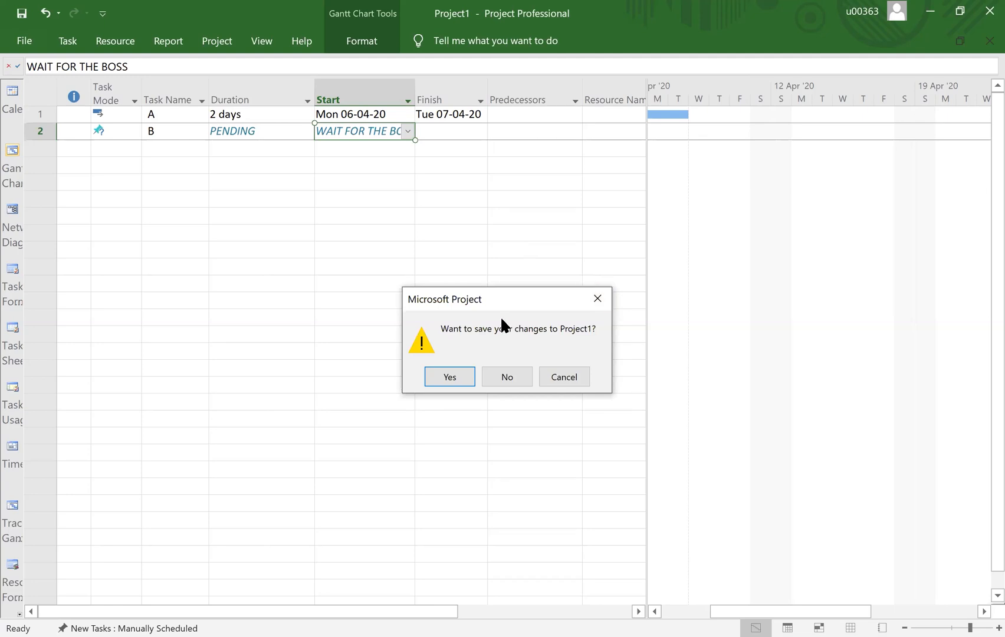
pyautogui.click(508, 376)
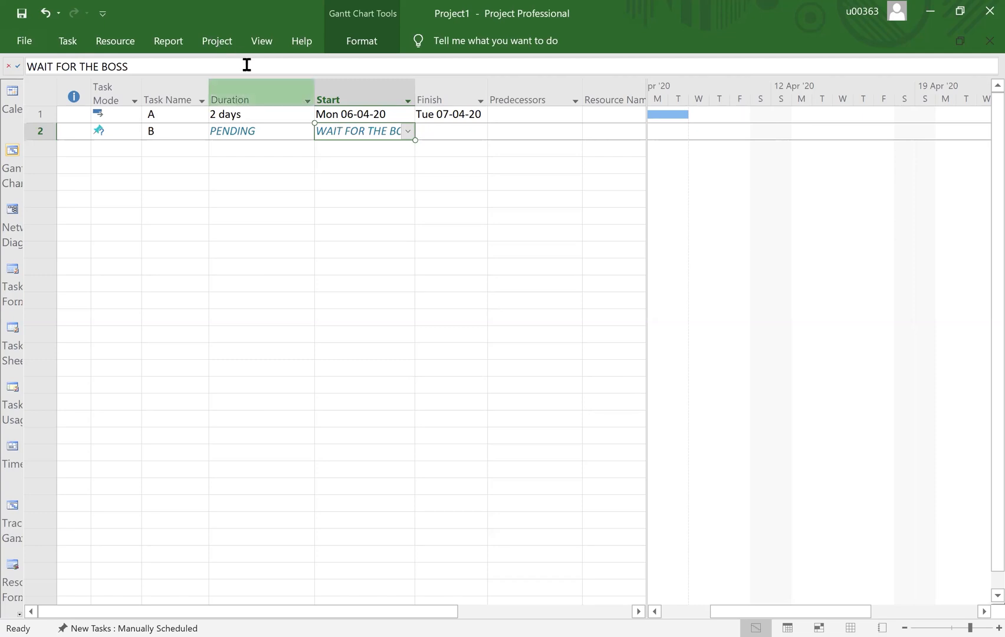
# Review the Standard calendar's exceptions and default work week in the working time settings, and leave without changes
pyautogui.click(214, 41)
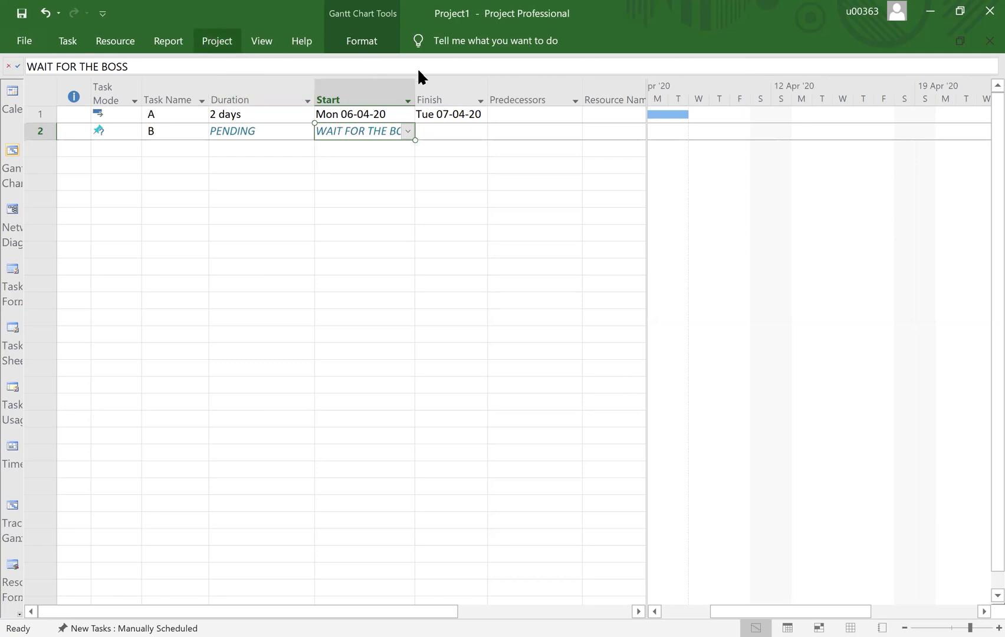
pyautogui.click(395, 79)
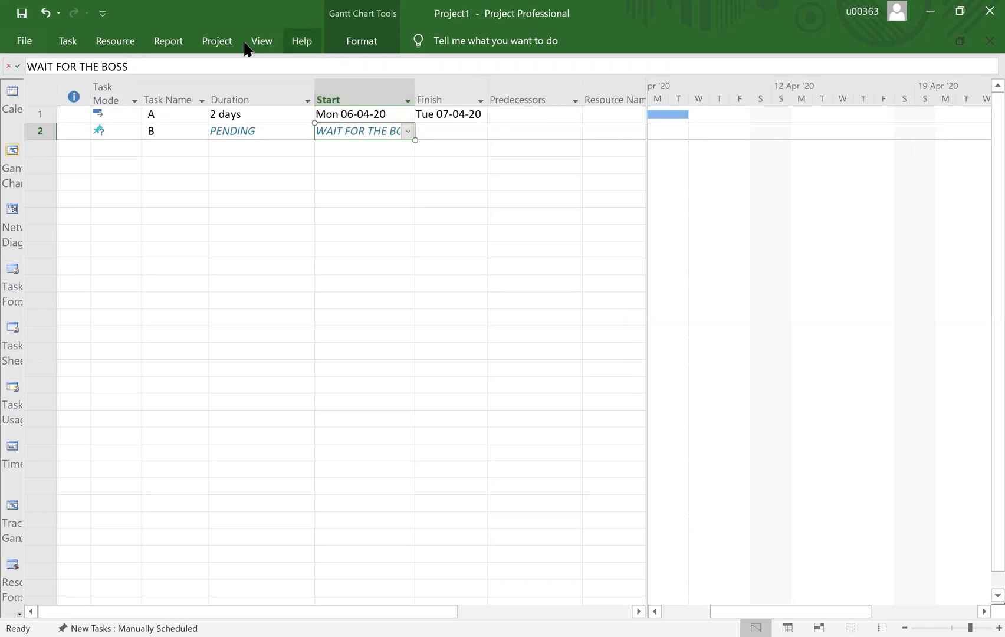
pyautogui.click(223, 46)
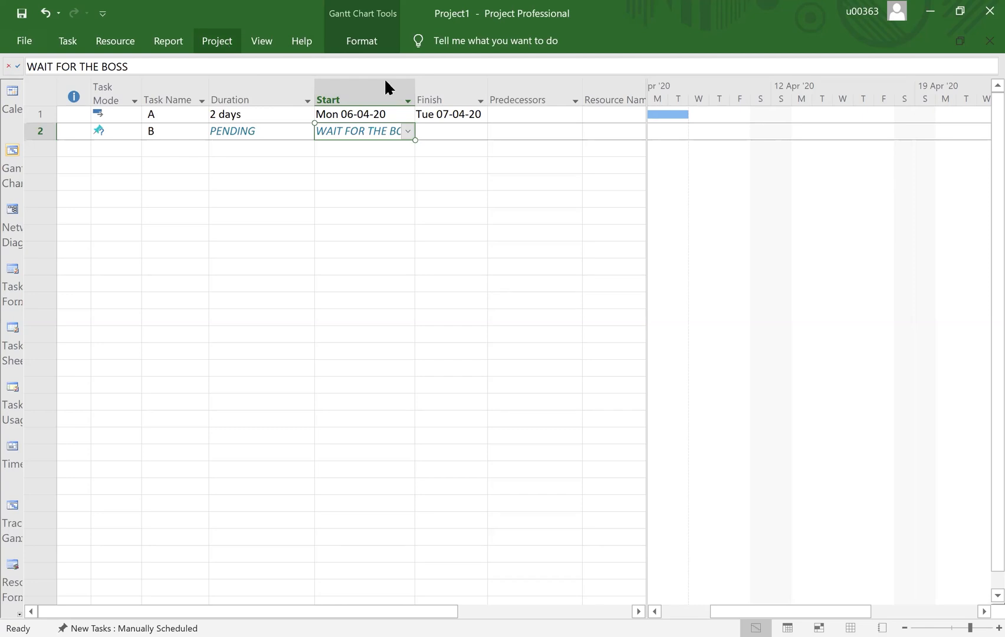
pyautogui.click(384, 75)
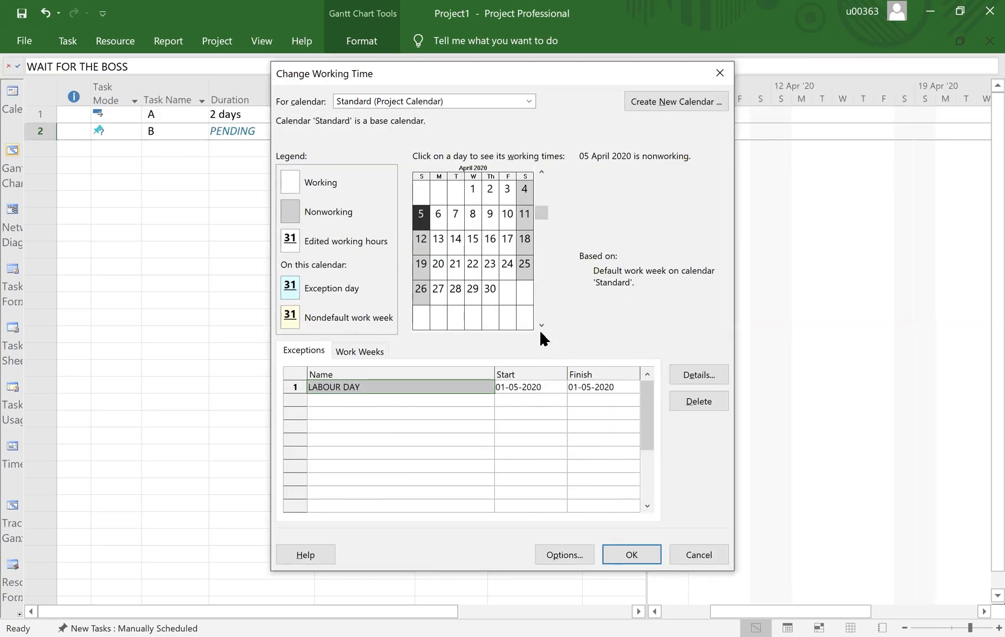
pyautogui.click(361, 352)
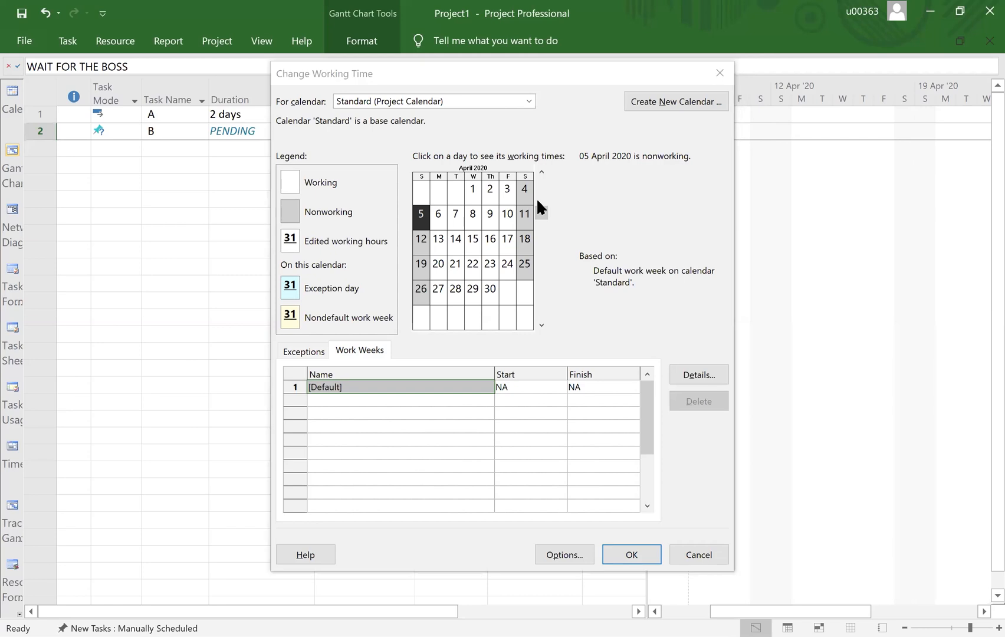
pyautogui.click(702, 555)
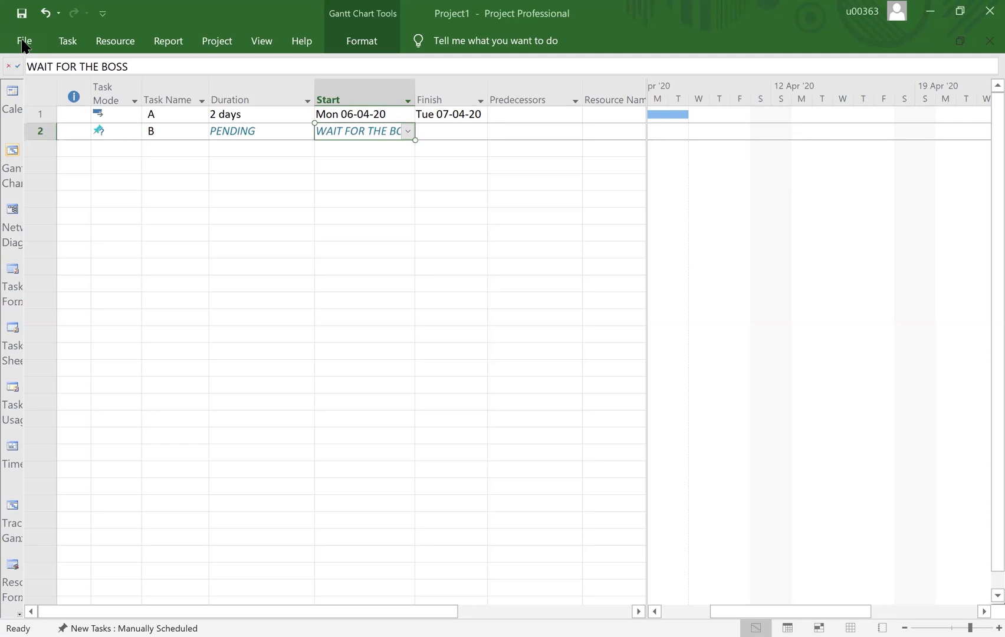
# Create a new blank project
pyautogui.click(22, 41)
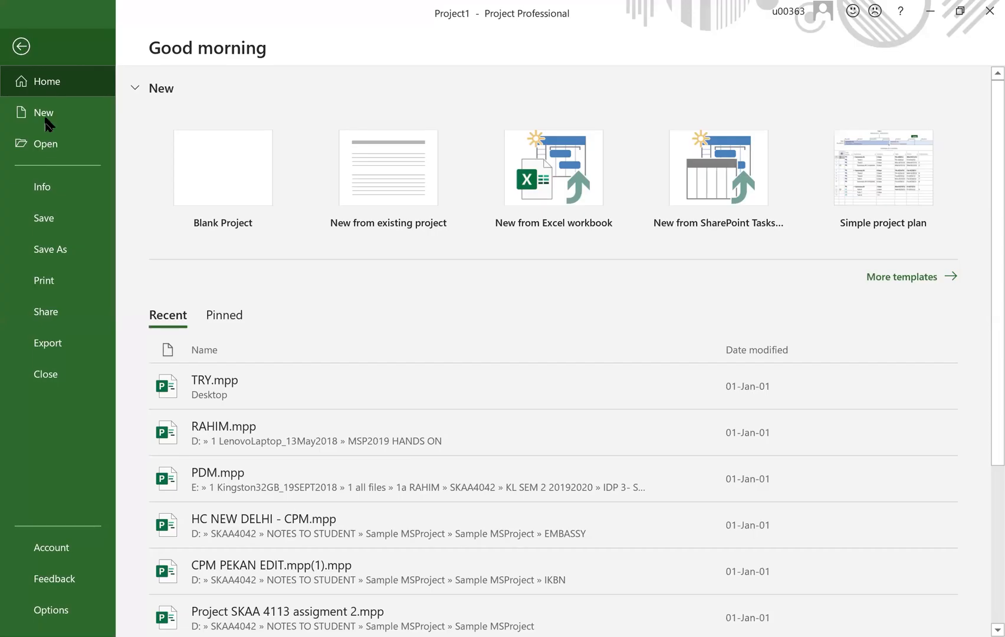
pyautogui.click(44, 114)
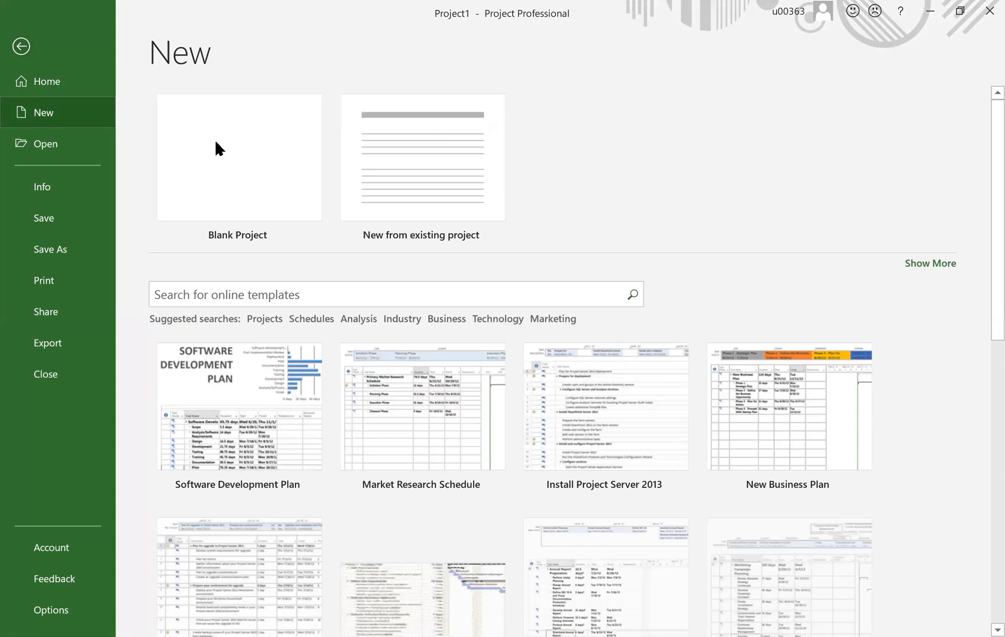
pyautogui.press('Escape')
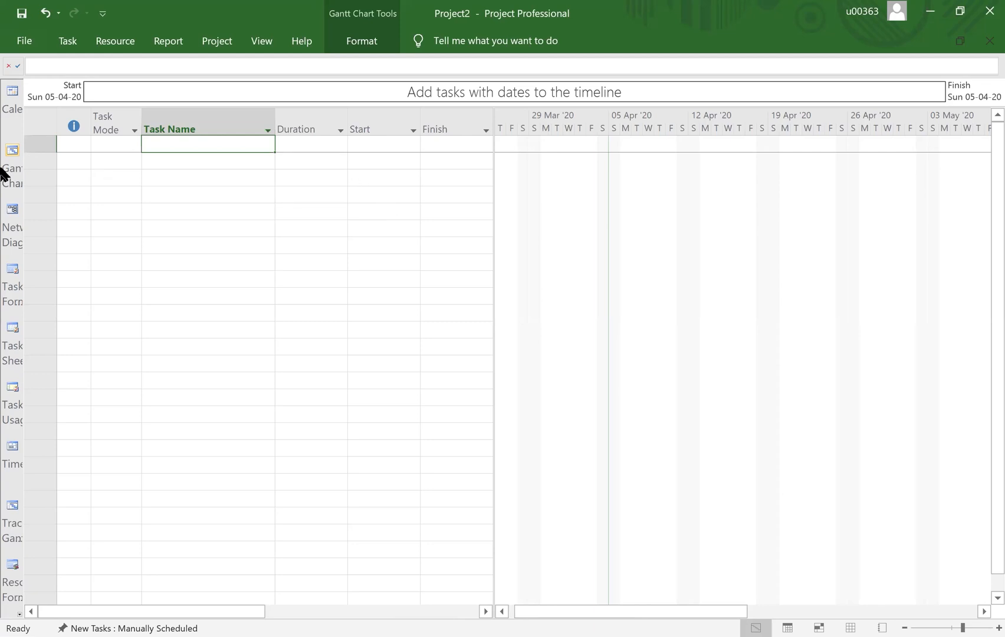
# Open the program options and review the general settings for the new project
pyautogui.click(24, 40)
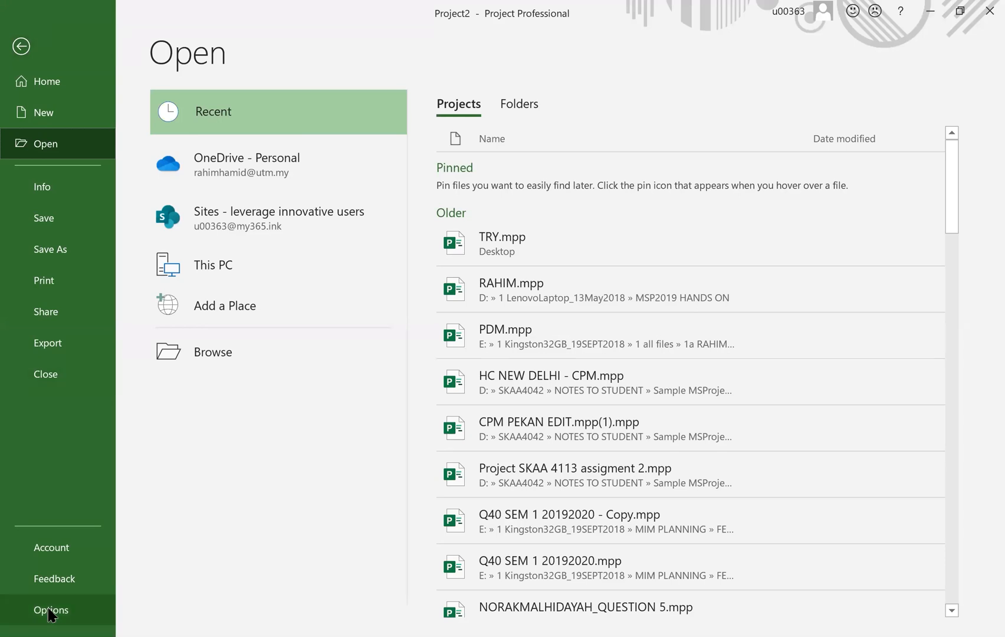
pyautogui.click(21, 51)
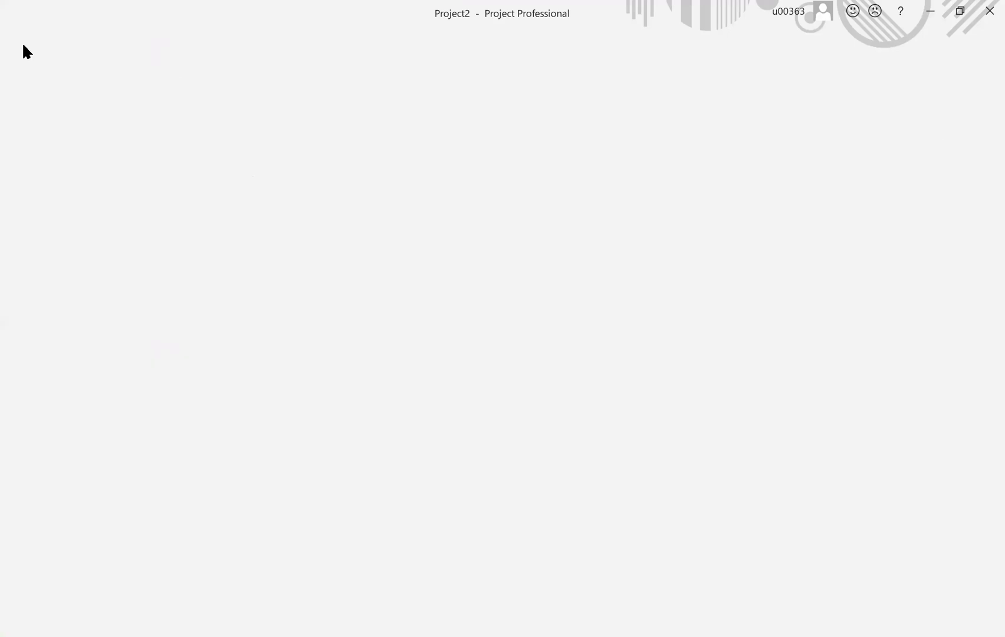
pyautogui.click(22, 42)
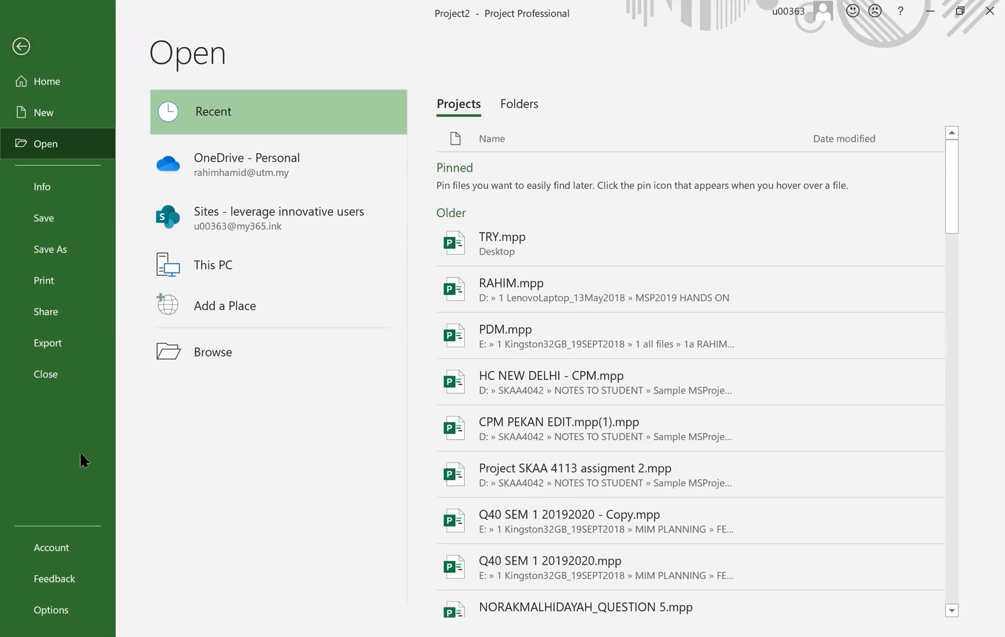
pyautogui.click(53, 610)
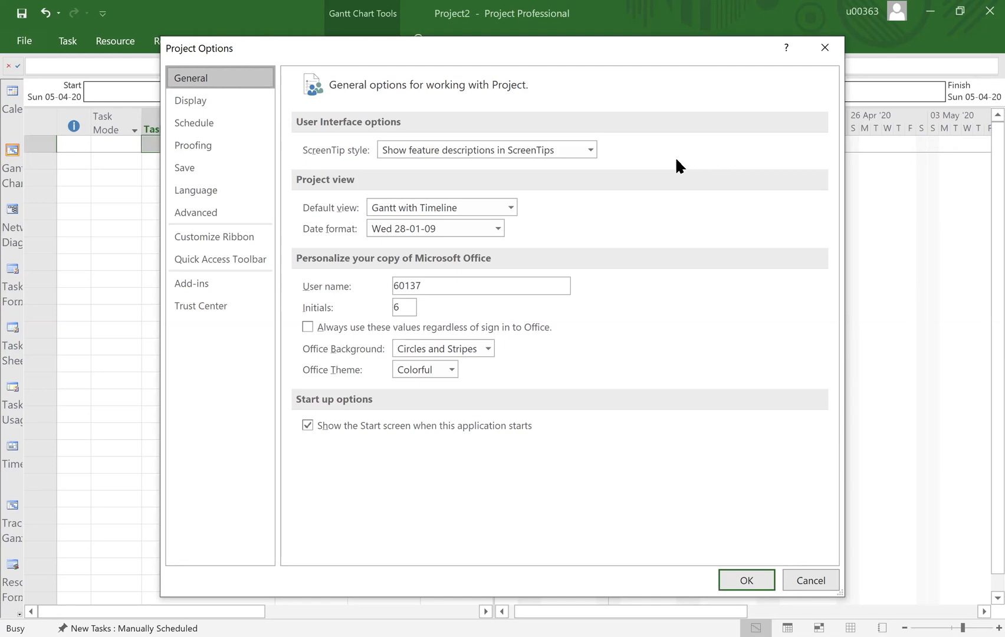
# Check the currency choices in the display options and turn off the indicator for deletions in the Name columns
pyautogui.click(186, 95)
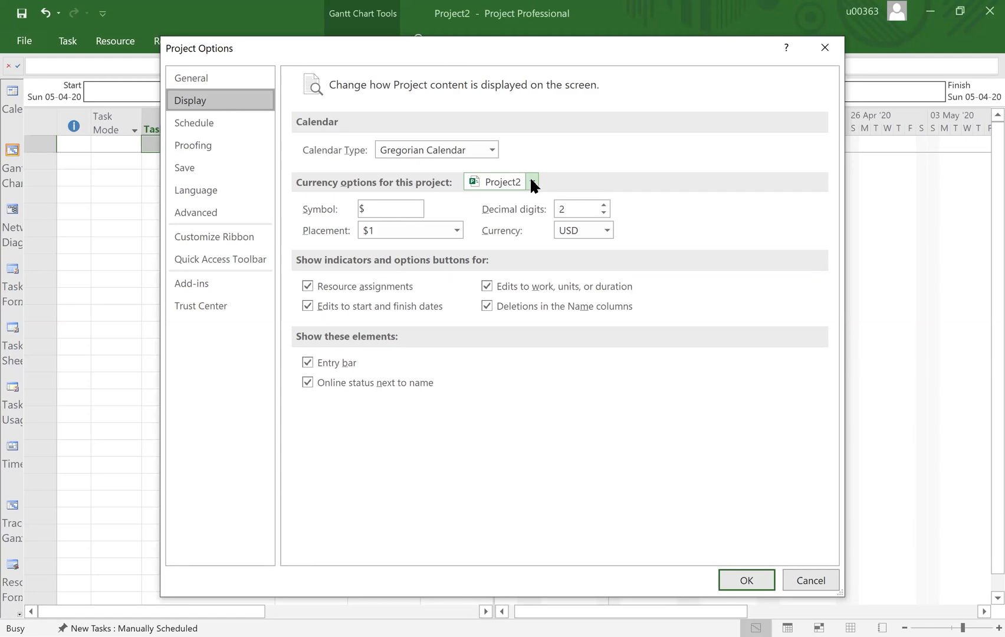
pyautogui.click(607, 231)
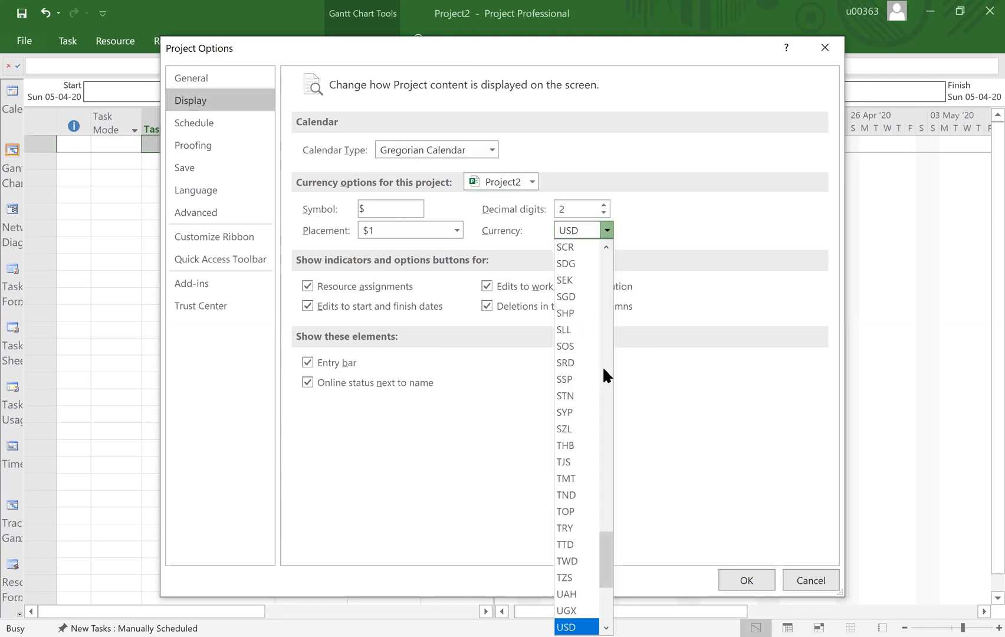
pyautogui.click(606, 230)
pyautogui.click(607, 232)
pyautogui.click(607, 230)
pyautogui.click(607, 231)
pyautogui.click(608, 235)
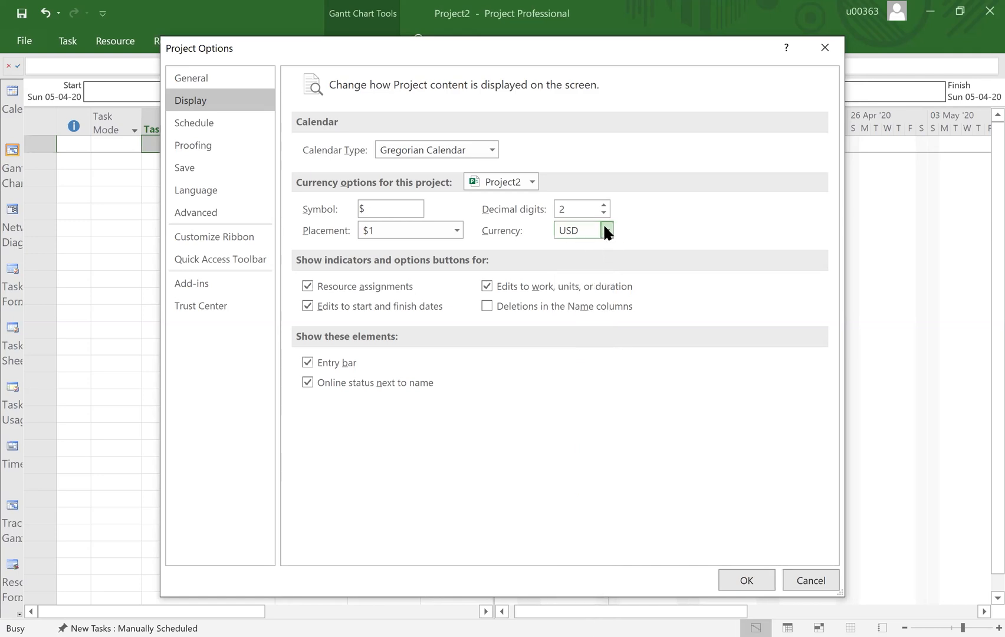
# Examine the list of available currencies again, keeping USD for the project
pyautogui.click(606, 231)
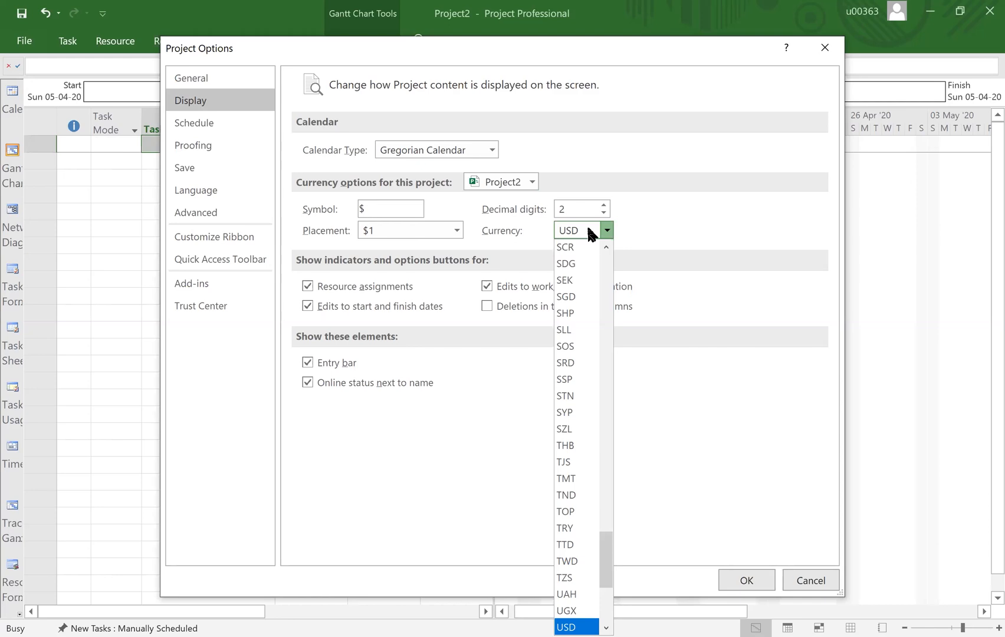
pyautogui.click(490, 374)
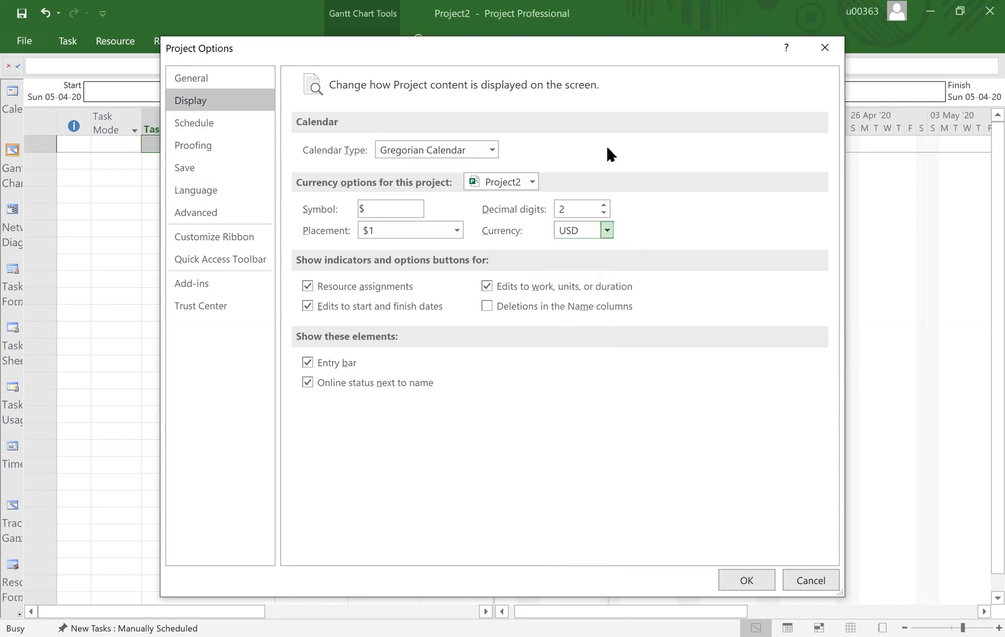
pyautogui.click(608, 229)
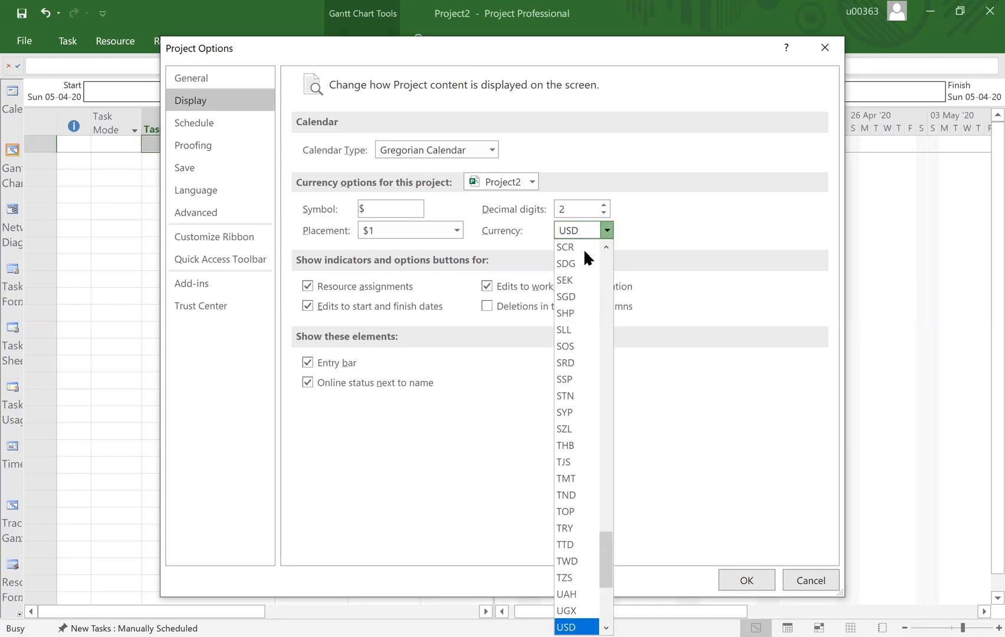
pyautogui.click(608, 230)
pyautogui.click(606, 230)
pyautogui.click(136, 136)
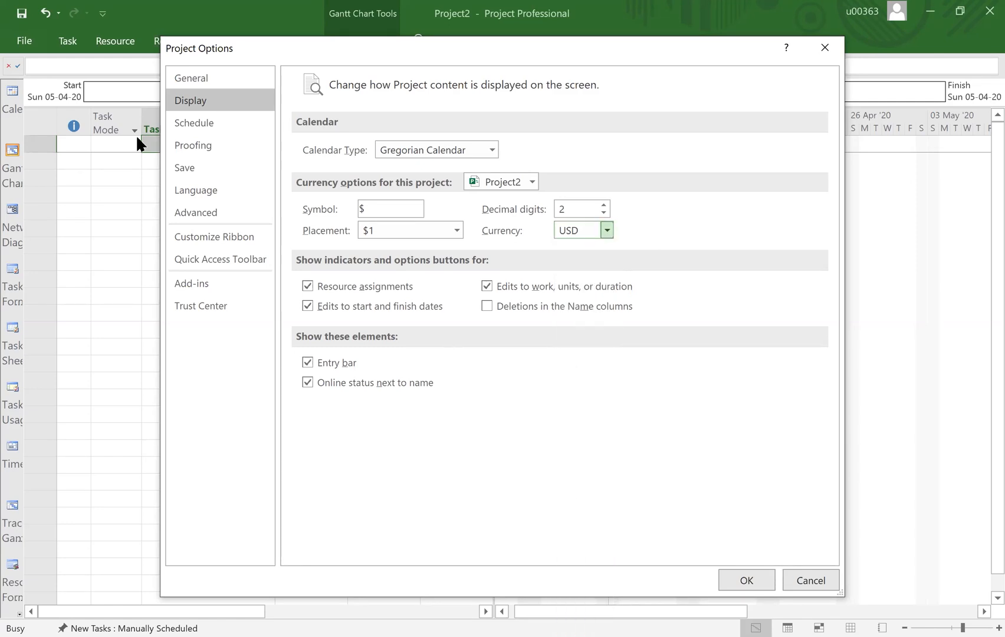
# Review the schedule options and the days available as the start of the week, keeping Sunday
pyautogui.click(198, 122)
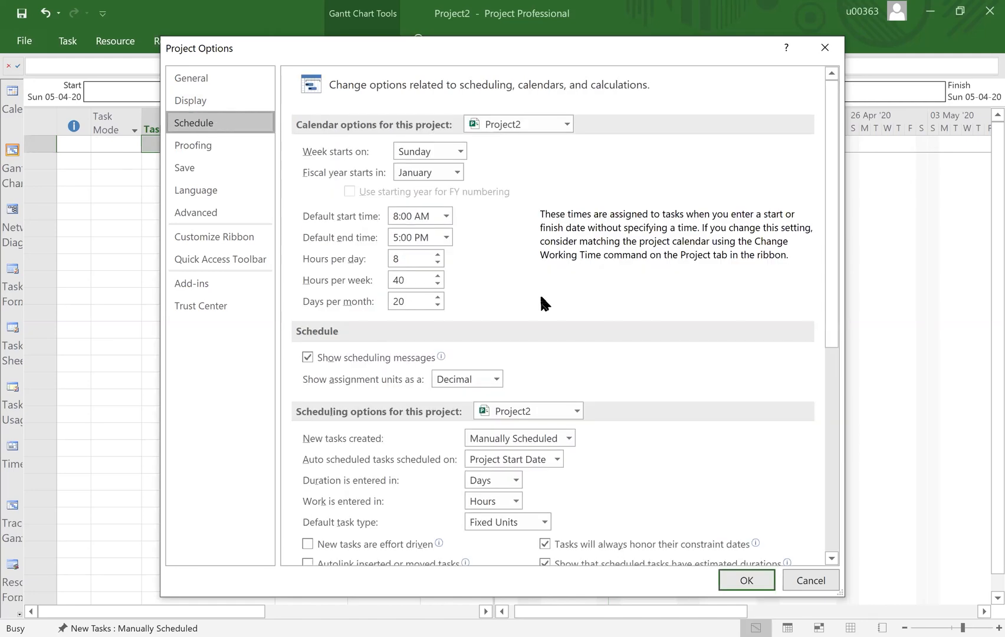
pyautogui.click(460, 152)
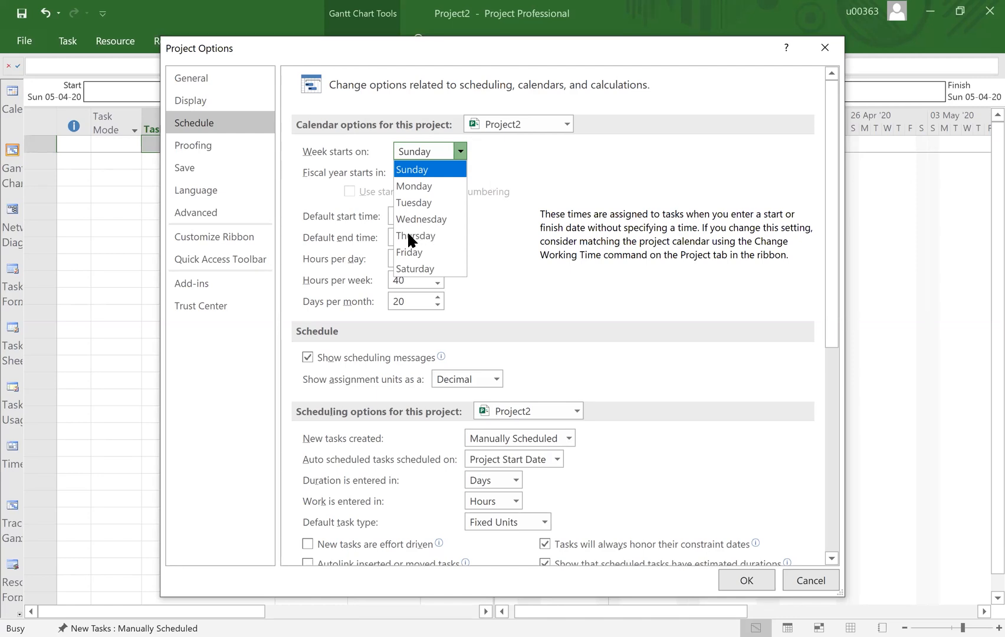
pyautogui.click(459, 151)
pyautogui.click(460, 151)
pyautogui.click(462, 156)
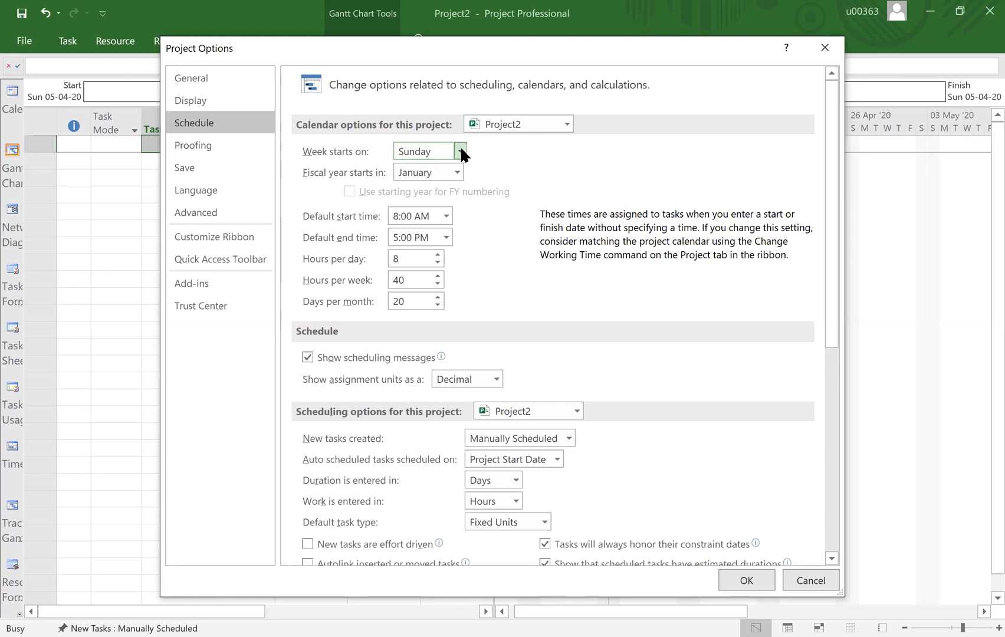
pyautogui.click(460, 152)
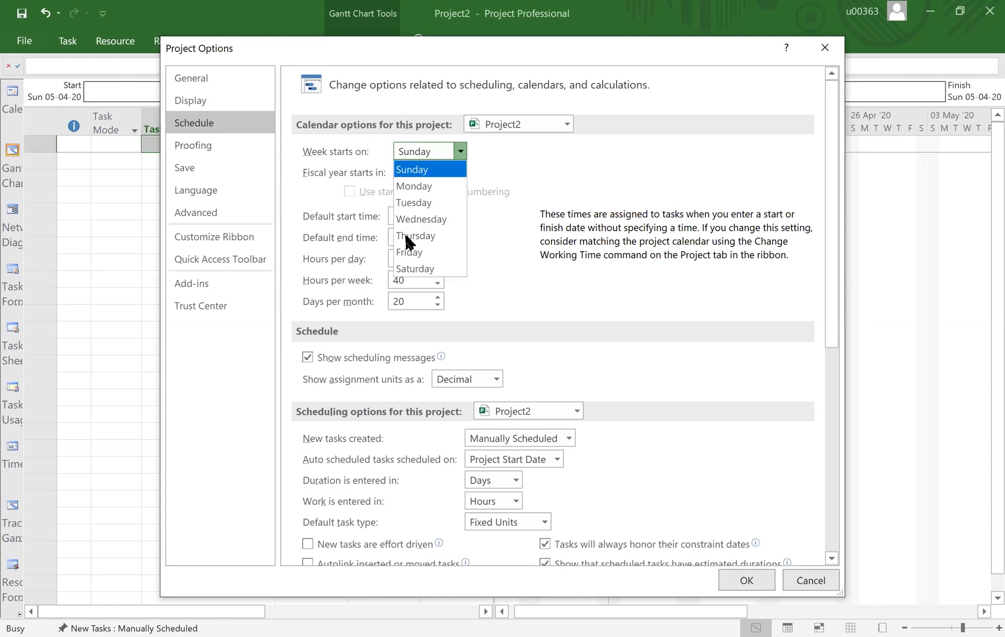
pyautogui.click(461, 152)
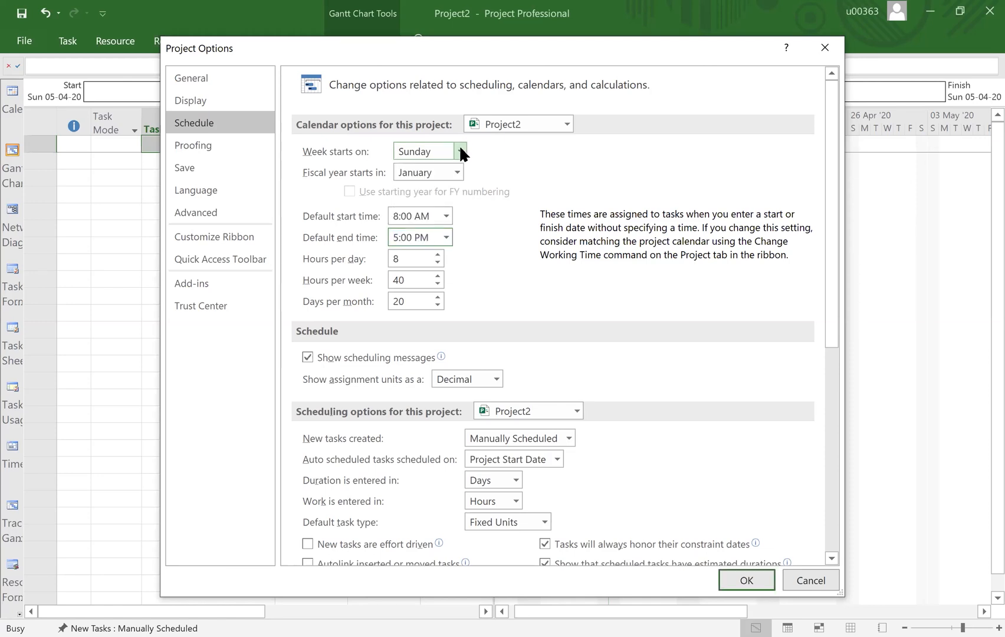
pyautogui.click(461, 152)
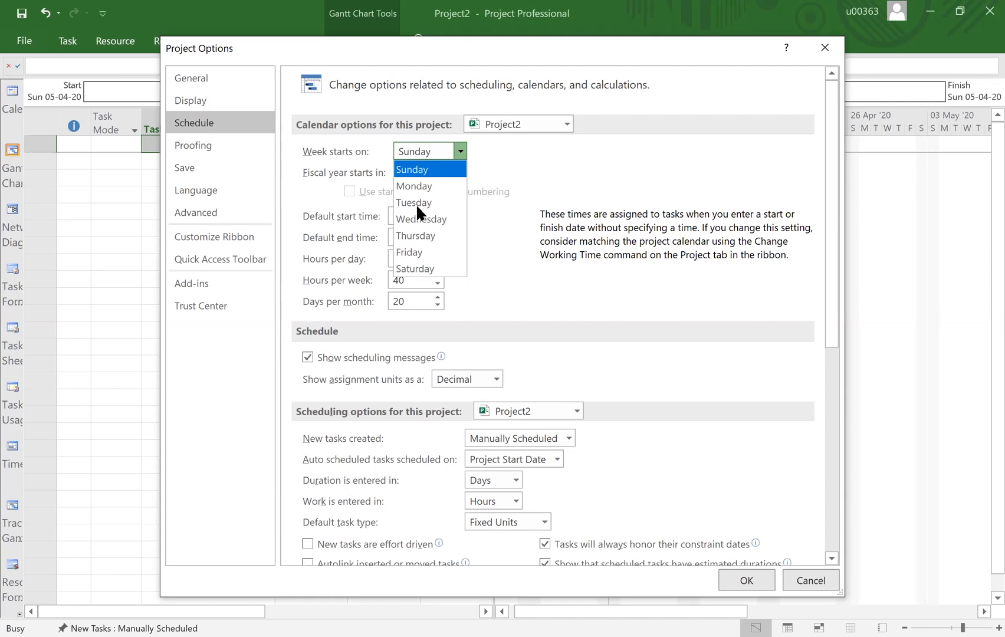
pyautogui.click(459, 152)
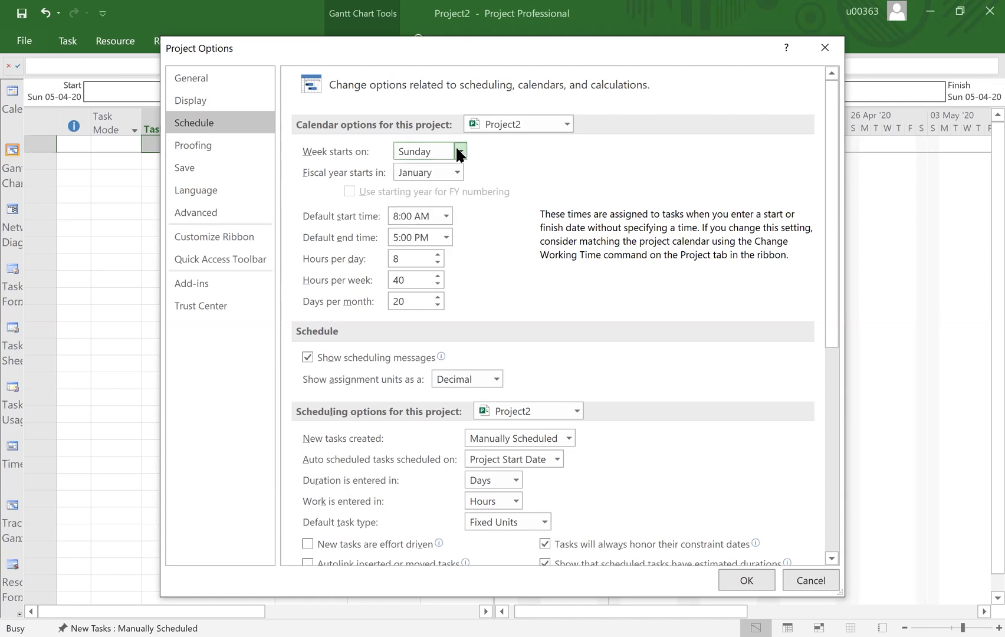
pyautogui.click(457, 149)
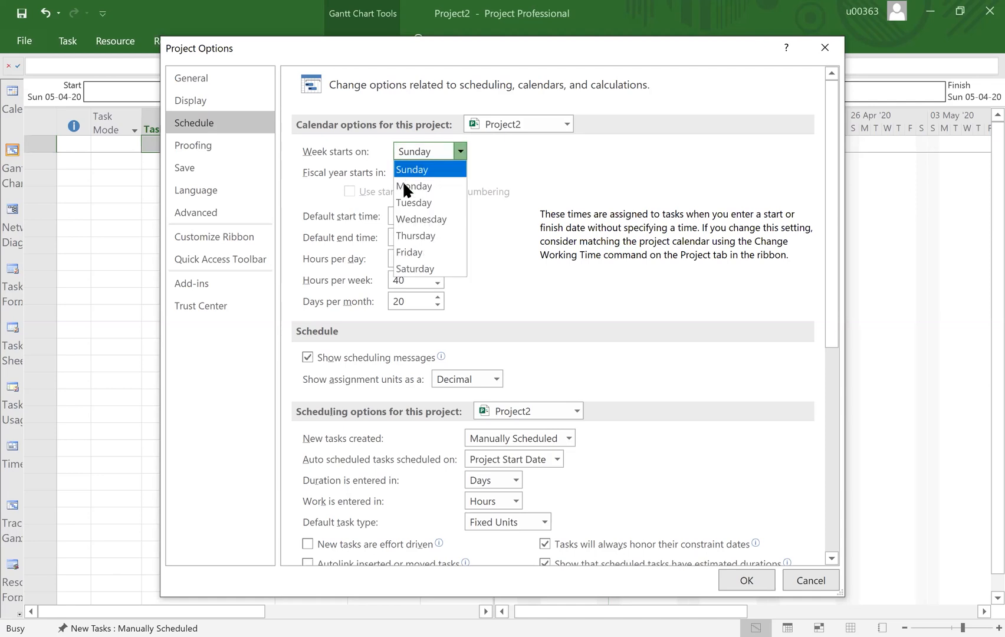
pyautogui.click(450, 153)
pyautogui.click(460, 152)
pyautogui.click(458, 152)
pyautogui.click(460, 153)
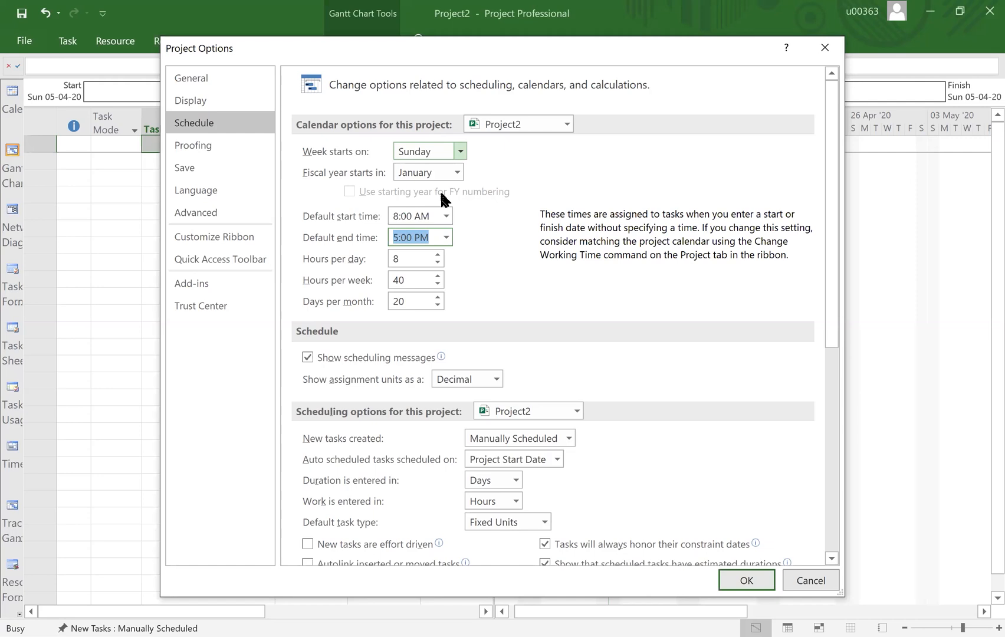
pyautogui.click(529, 156)
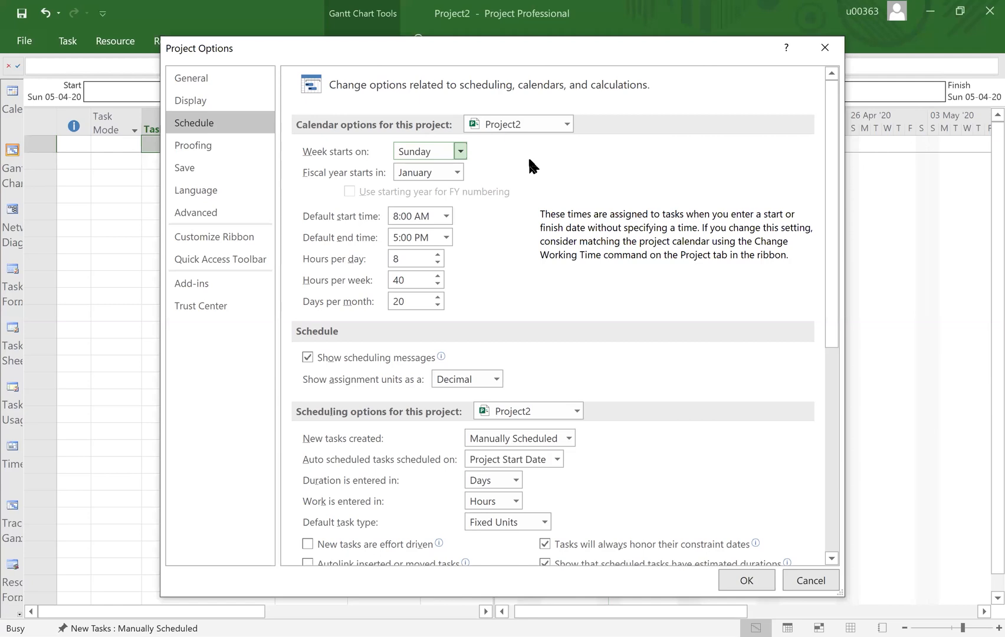
# Examine the fiscal year start months and recheck the week start days, keeping January and Sunday
pyautogui.click(454, 172)
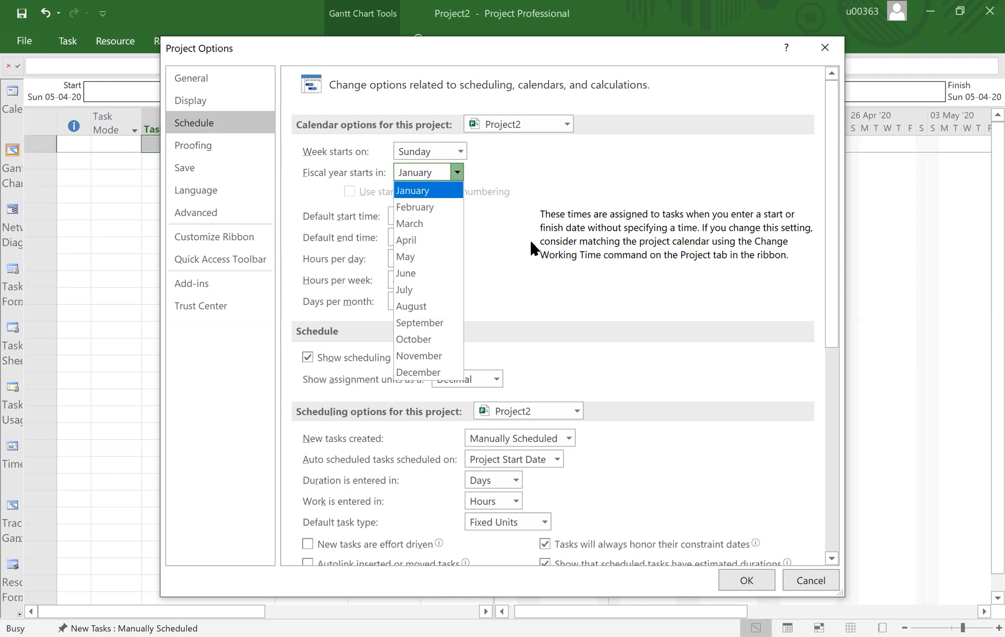
pyautogui.click(459, 153)
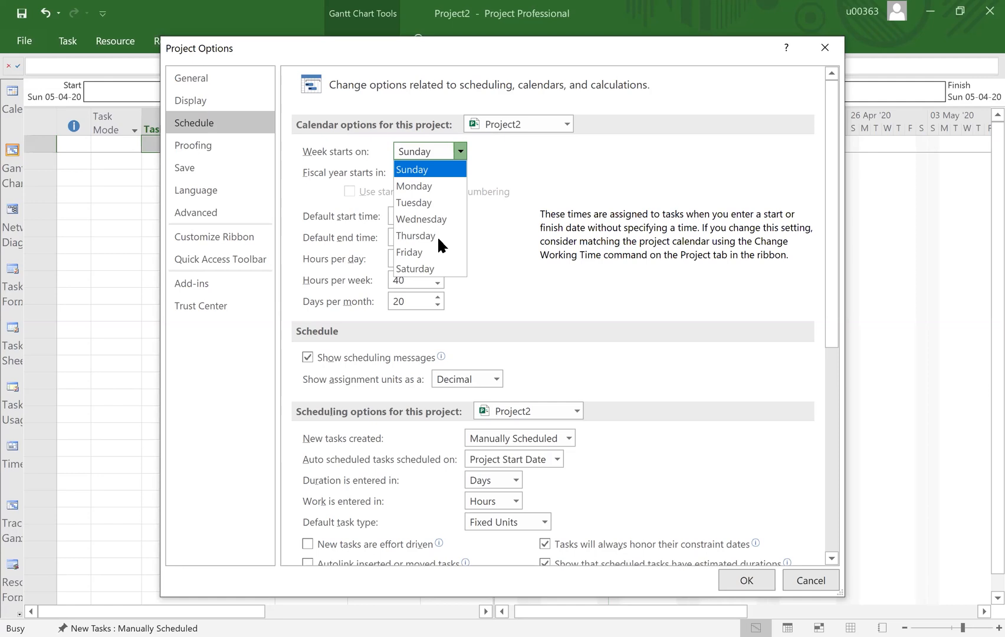
pyautogui.click(544, 185)
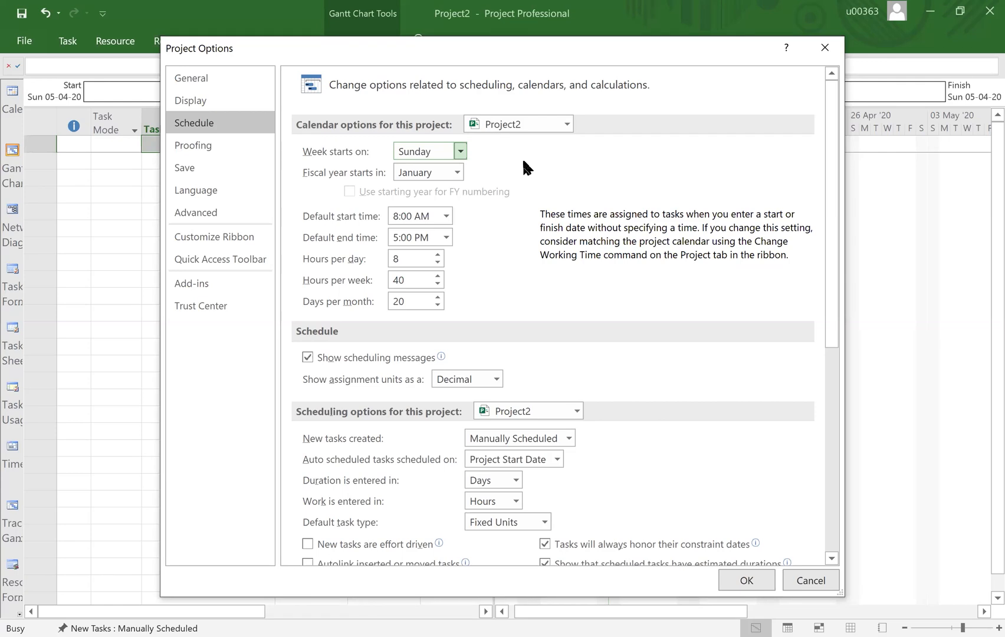
pyautogui.click(461, 153)
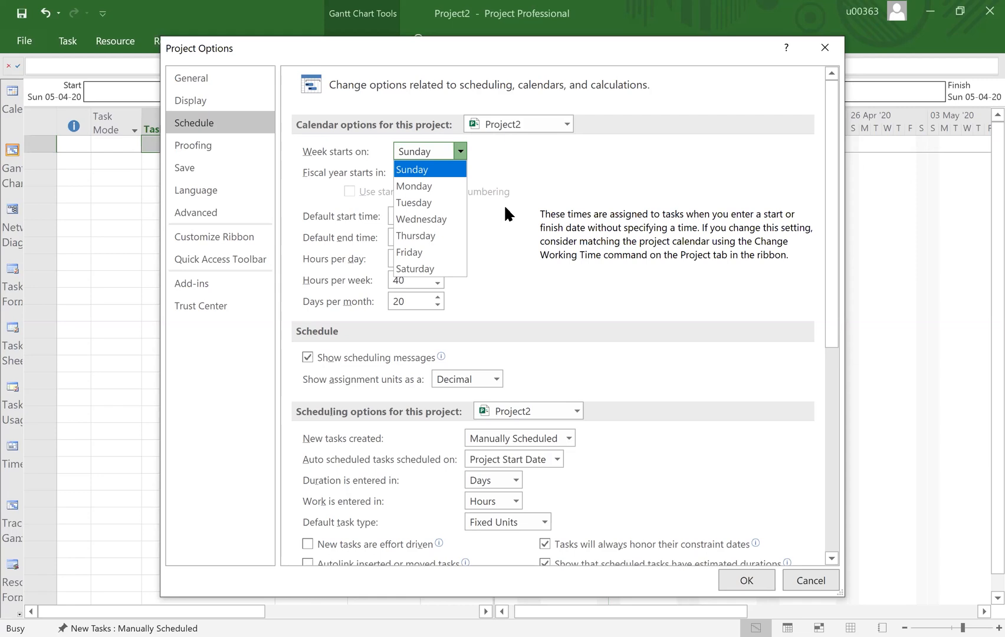
pyautogui.click(544, 178)
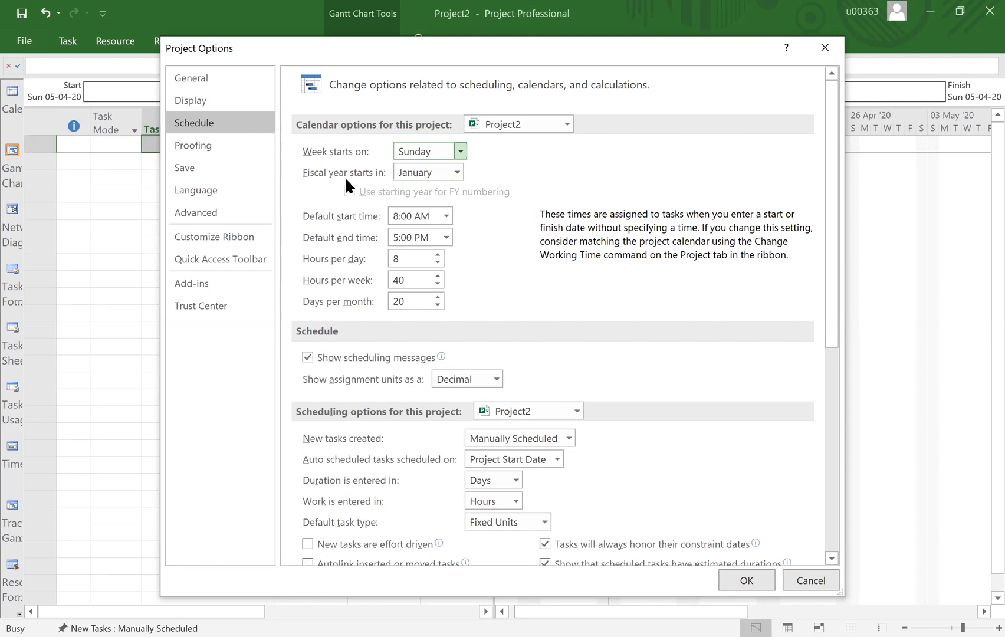
# Examine the fiscal year start months and the week start days offered in the calendar options for this project
pyautogui.click(457, 172)
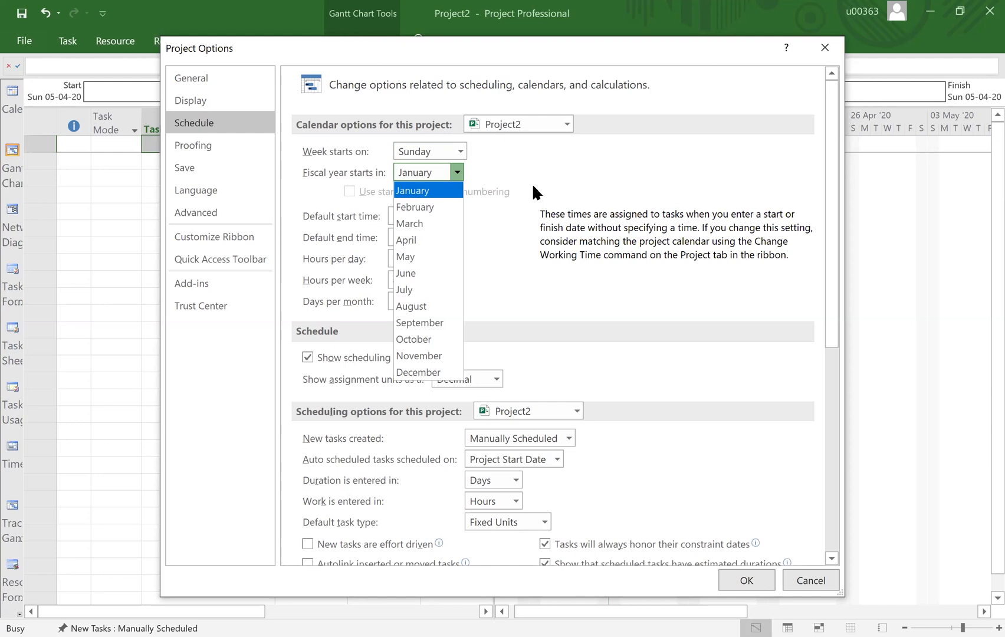
pyautogui.click(446, 172)
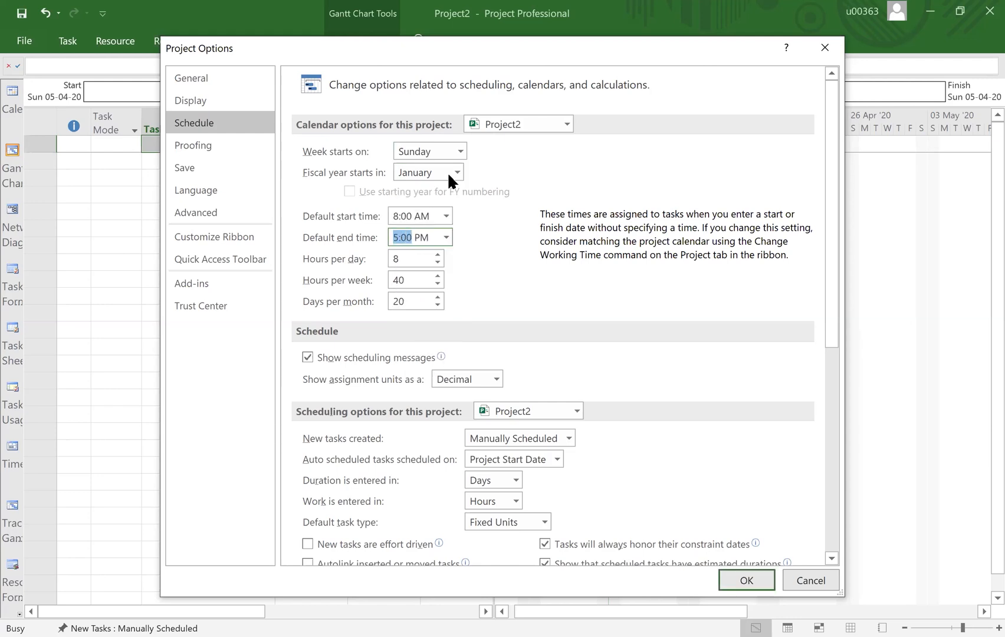
pyautogui.click(454, 170)
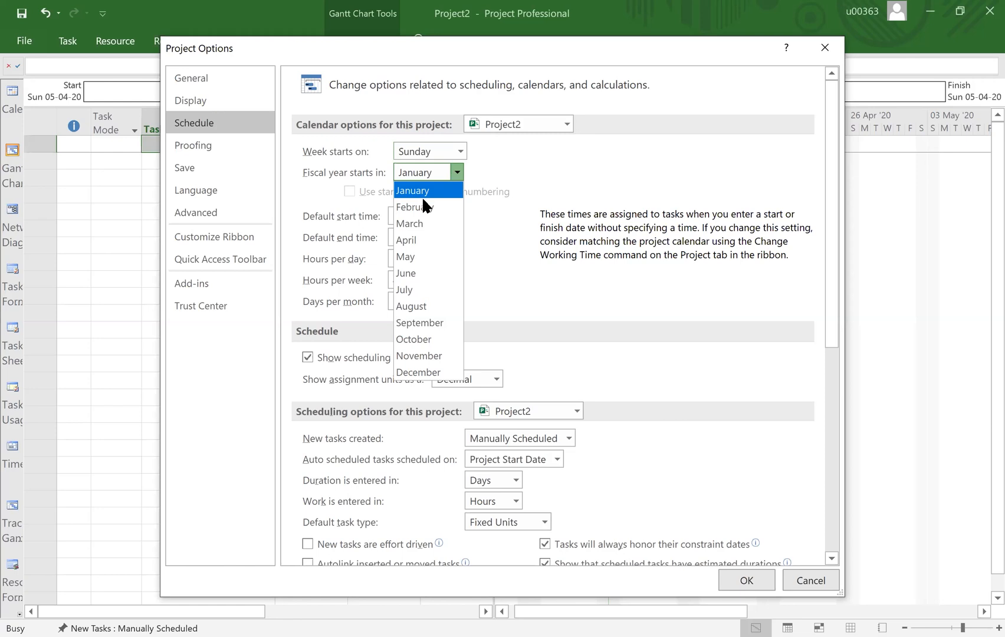
pyautogui.click(459, 149)
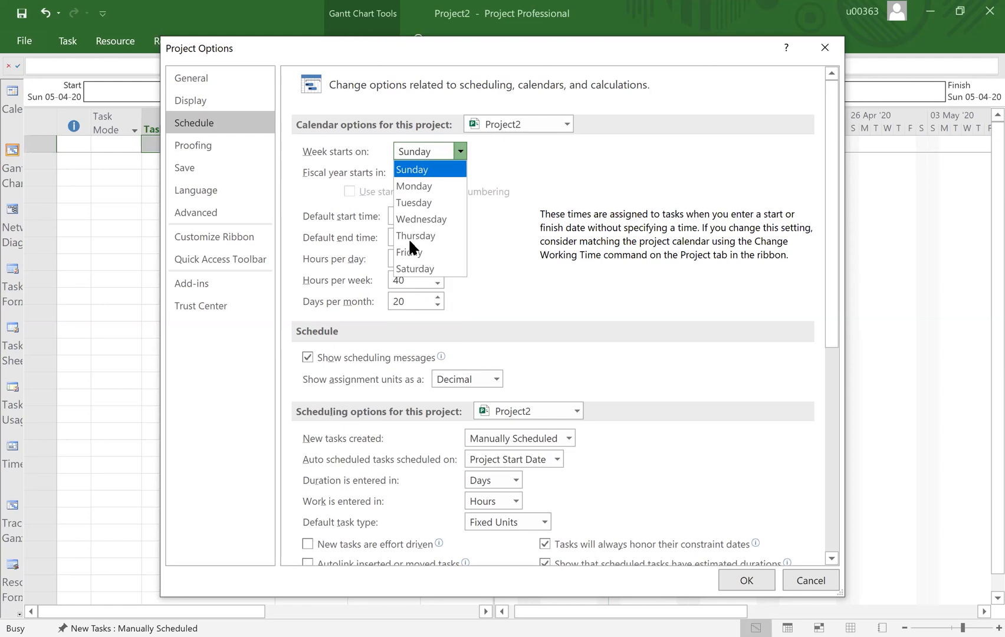
pyautogui.click(409, 233)
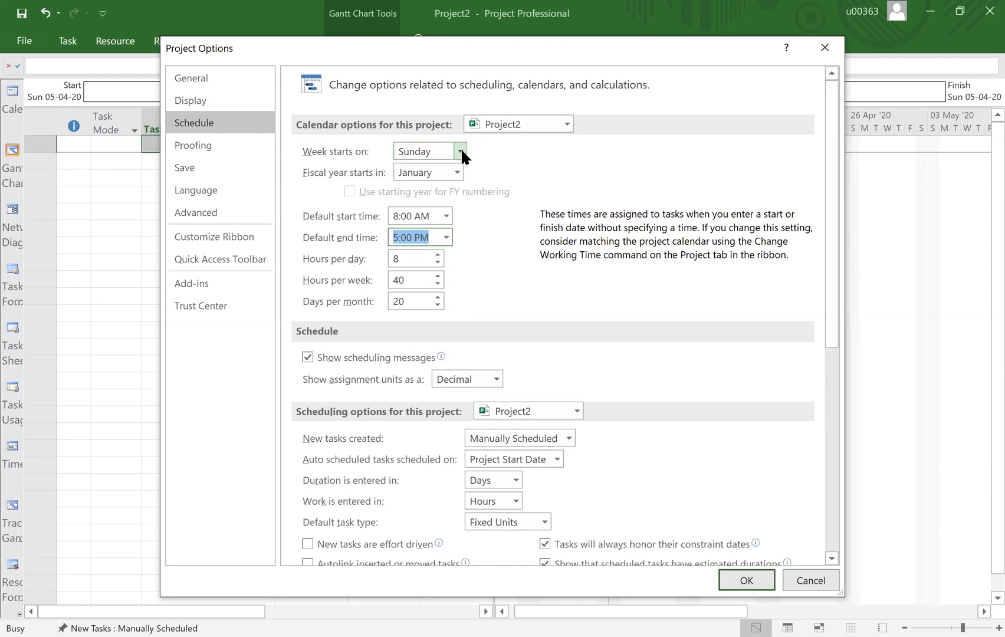
pyautogui.click(461, 152)
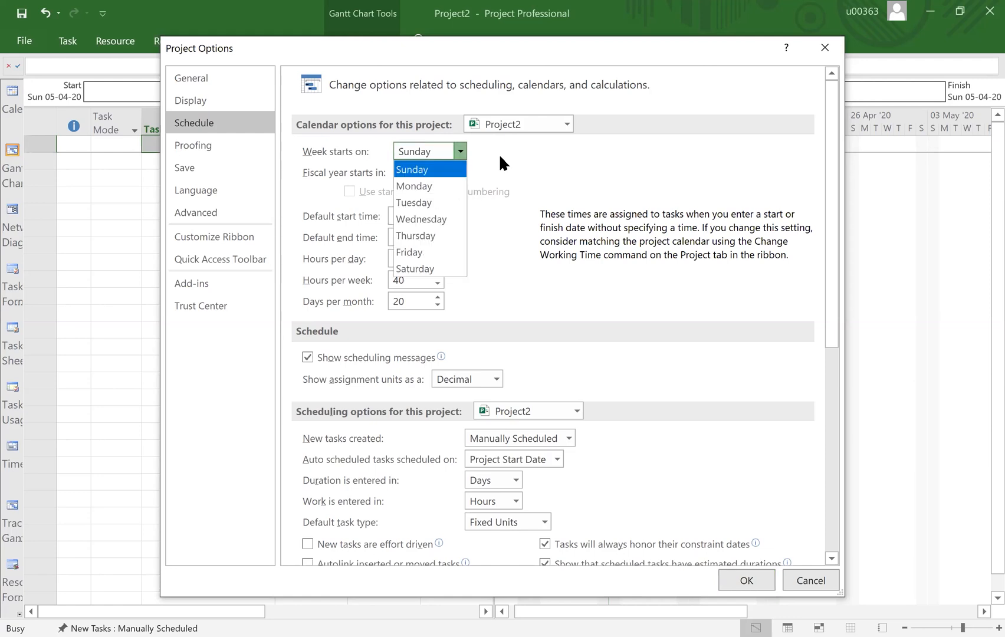
pyautogui.click(452, 173)
pyautogui.click(457, 172)
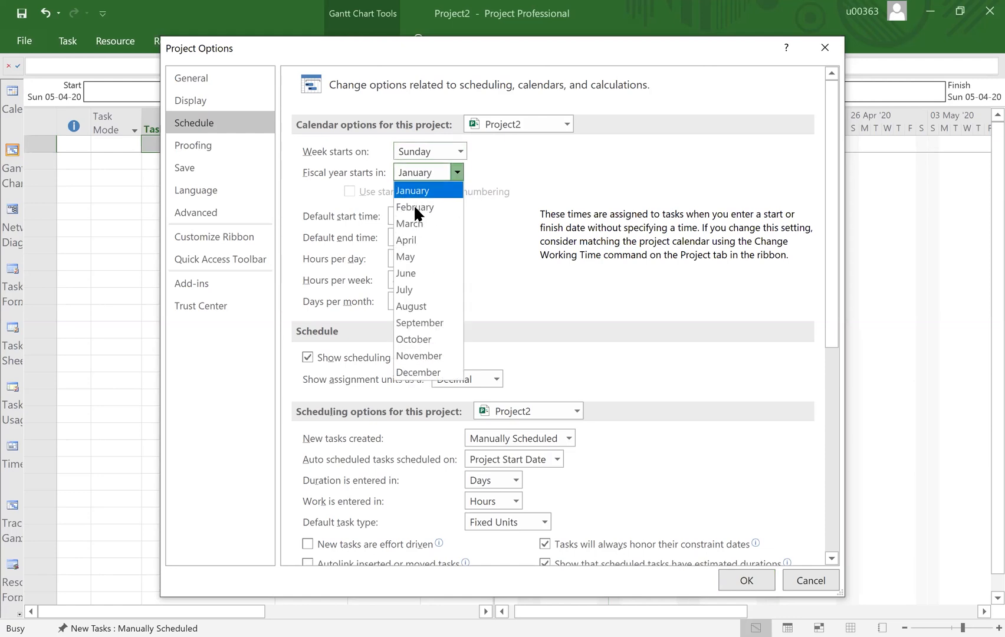
pyautogui.click(515, 182)
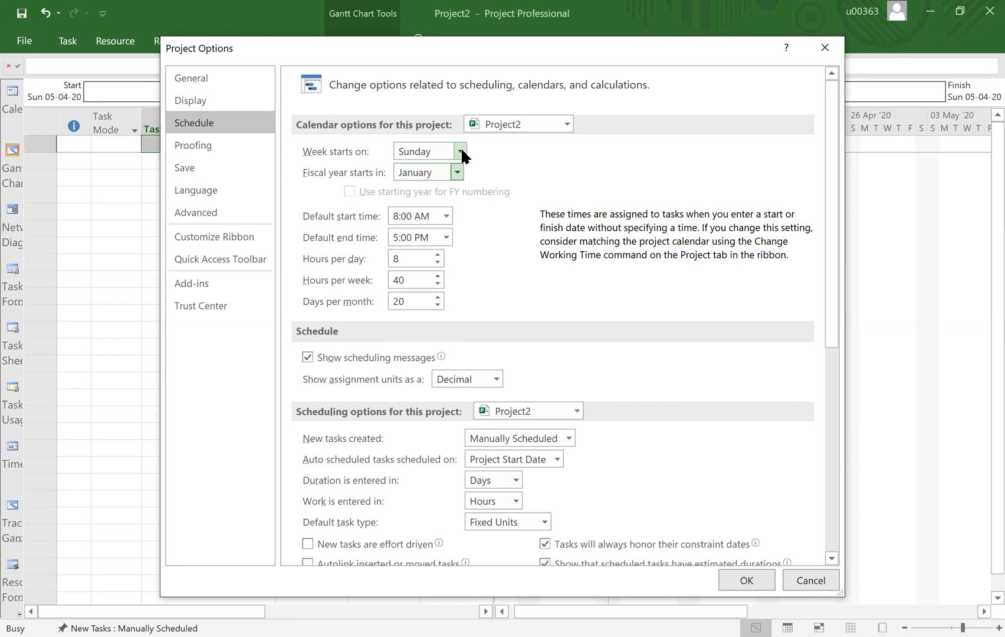
# Set the project's fiscal year to start in October
pyautogui.hotkey('alt', 'Down')
pyautogui.press('Down')
pyautogui.press('Down')
pyautogui.press('Down')
pyautogui.press('Down')
pyautogui.press('Down')
pyautogui.press('Down')
pyautogui.press('Down')
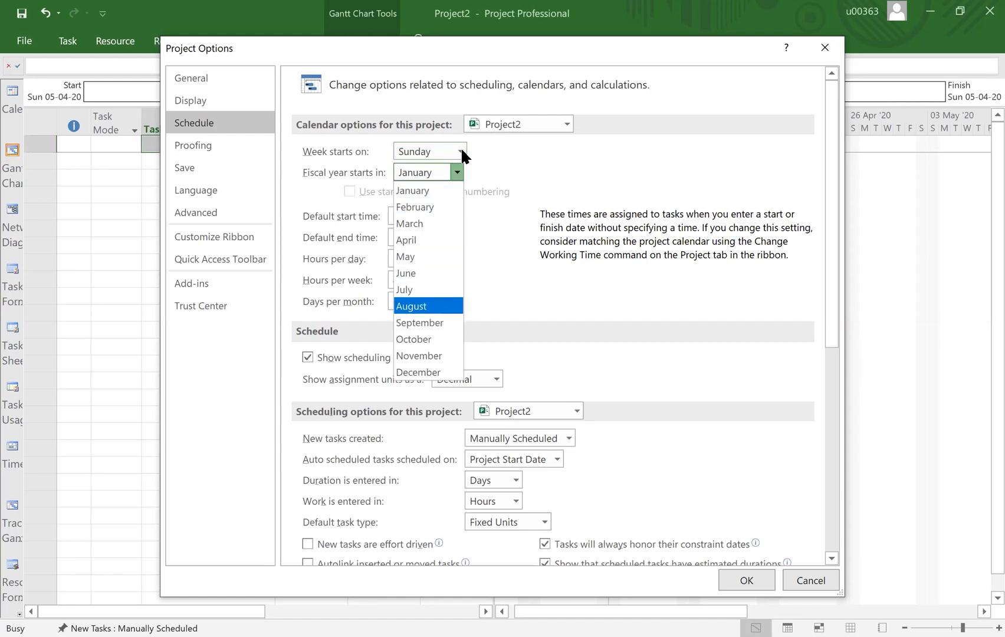
pyautogui.press('Up')
pyautogui.press('Up')
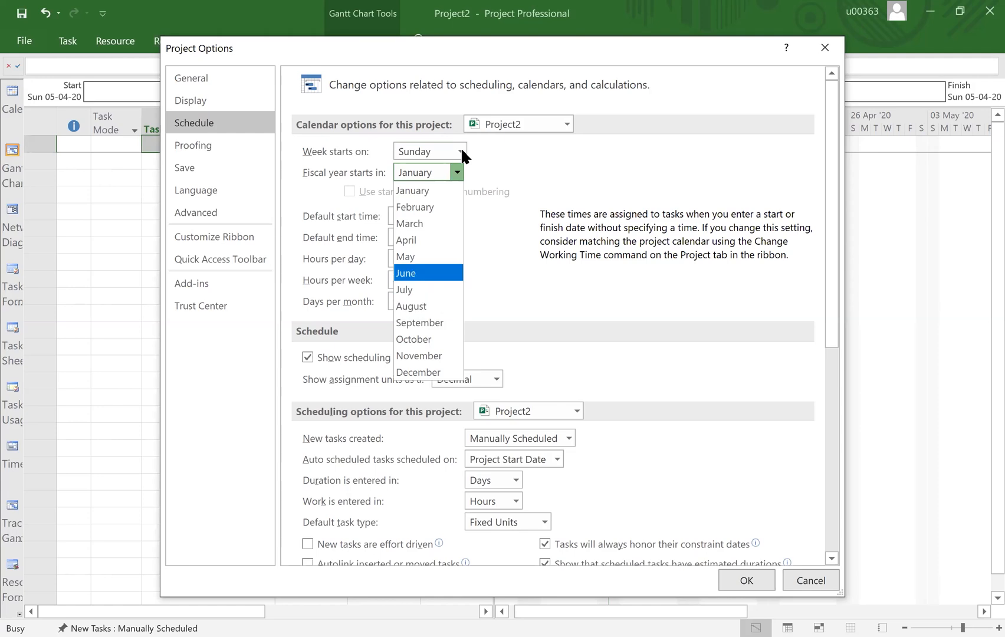
pyautogui.press('Down')
pyautogui.press('Down')
pyautogui.press('Down')
pyautogui.press('Down')
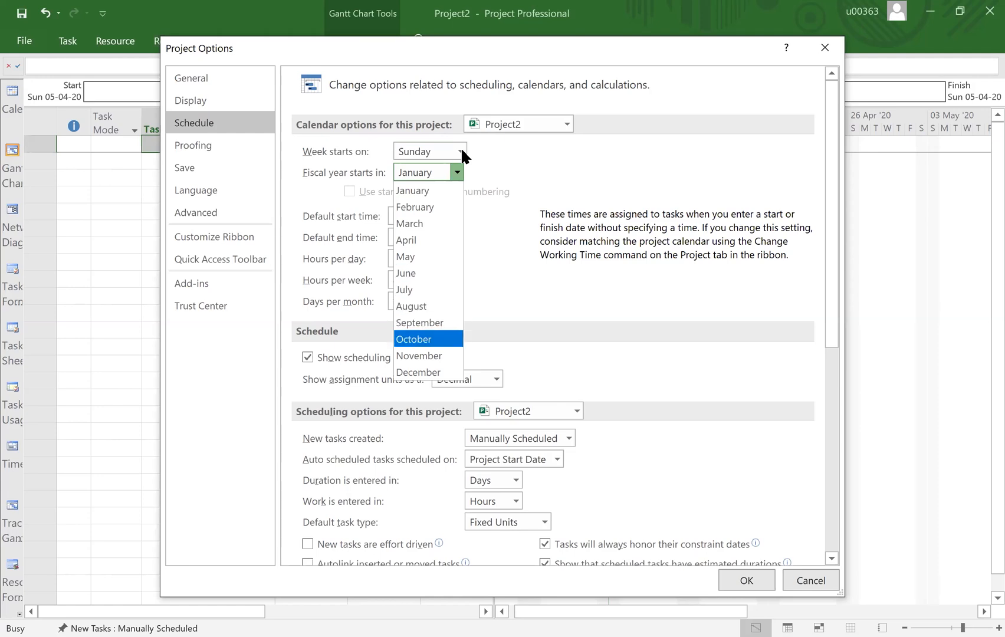
pyautogui.press('Return')
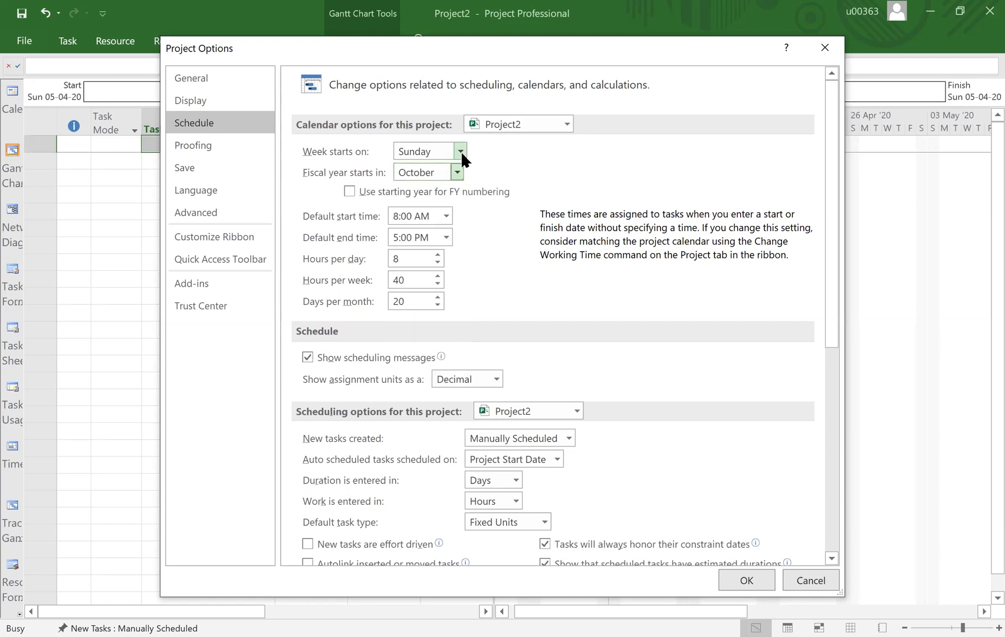
# Review the available week start days and fiscal year months again, and leave the project options without saving the changes
pyautogui.click(459, 153)
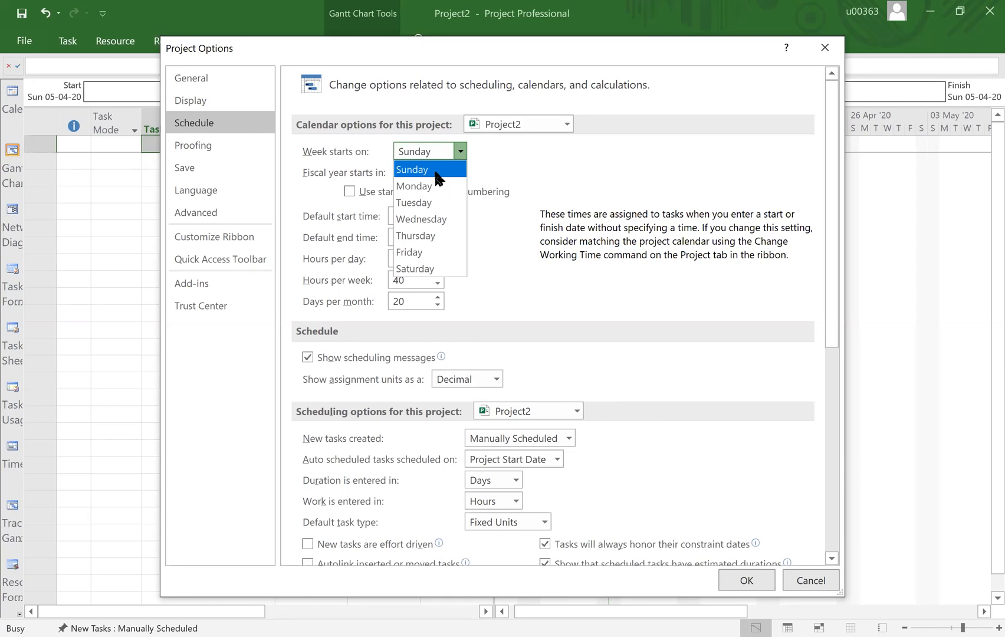
pyautogui.click(460, 149)
pyautogui.click(457, 173)
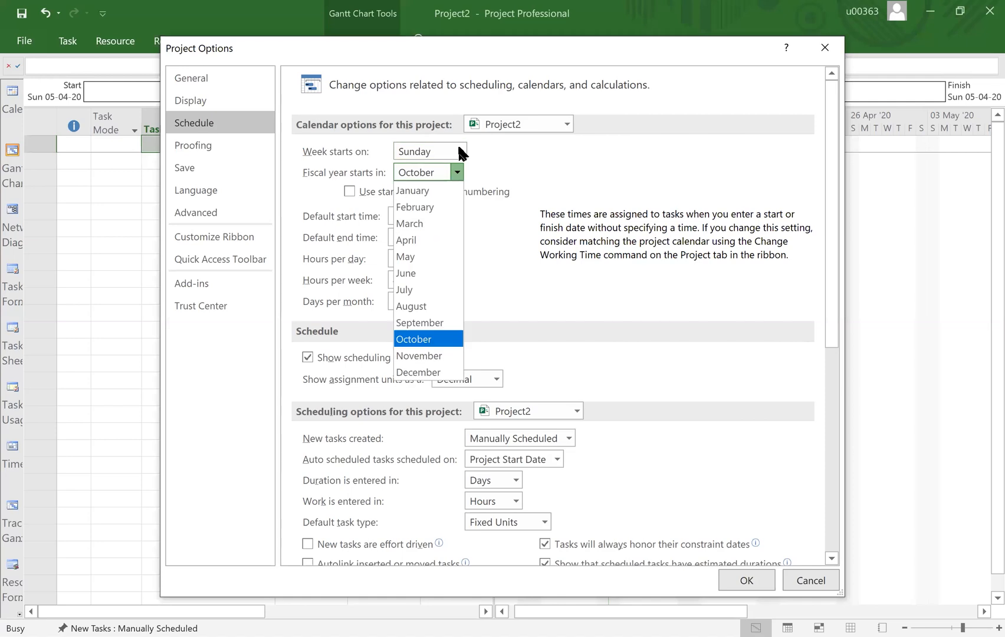
pyautogui.click(459, 148)
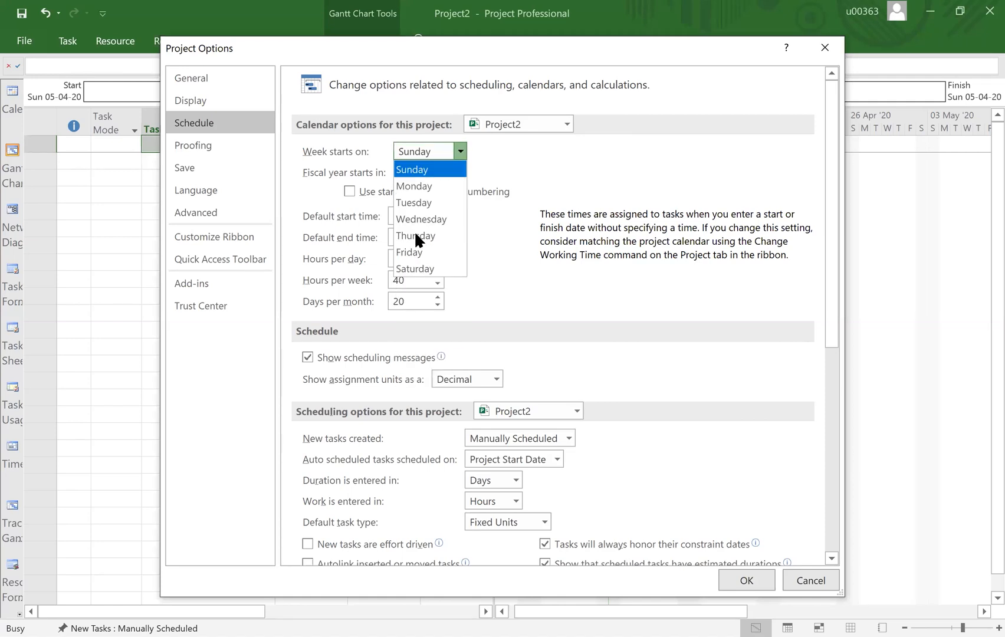
pyautogui.click(460, 152)
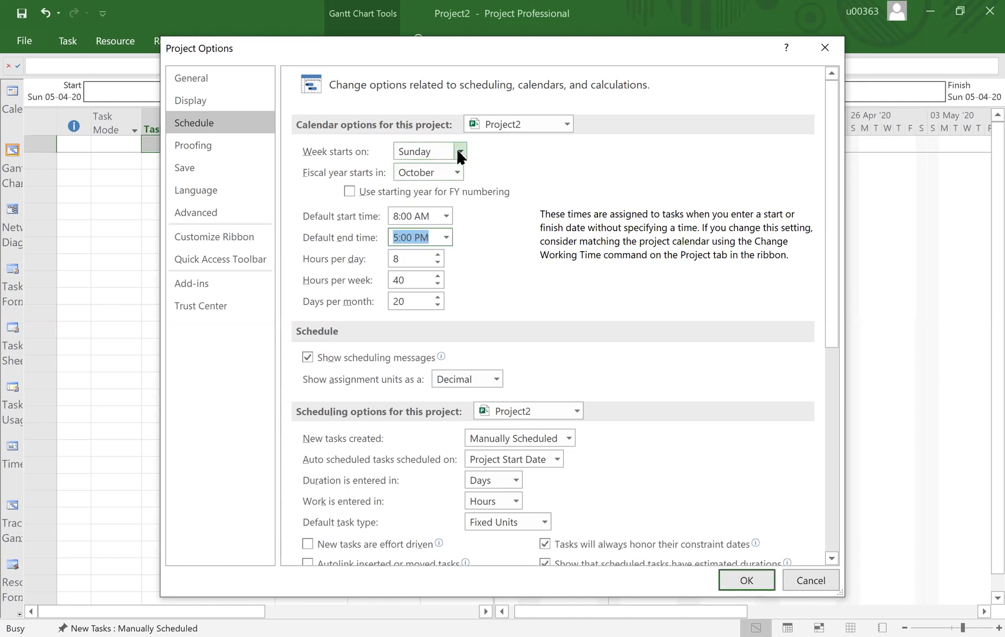
pyautogui.click(460, 153)
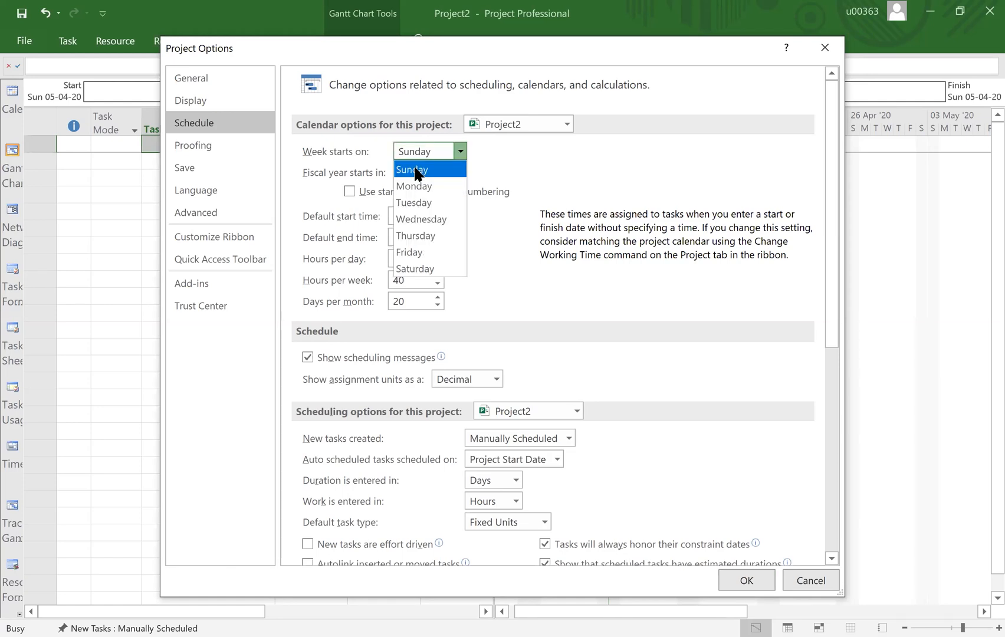
pyautogui.click(486, 129)
pyautogui.click(458, 172)
pyautogui.click(461, 152)
pyautogui.click(464, 169)
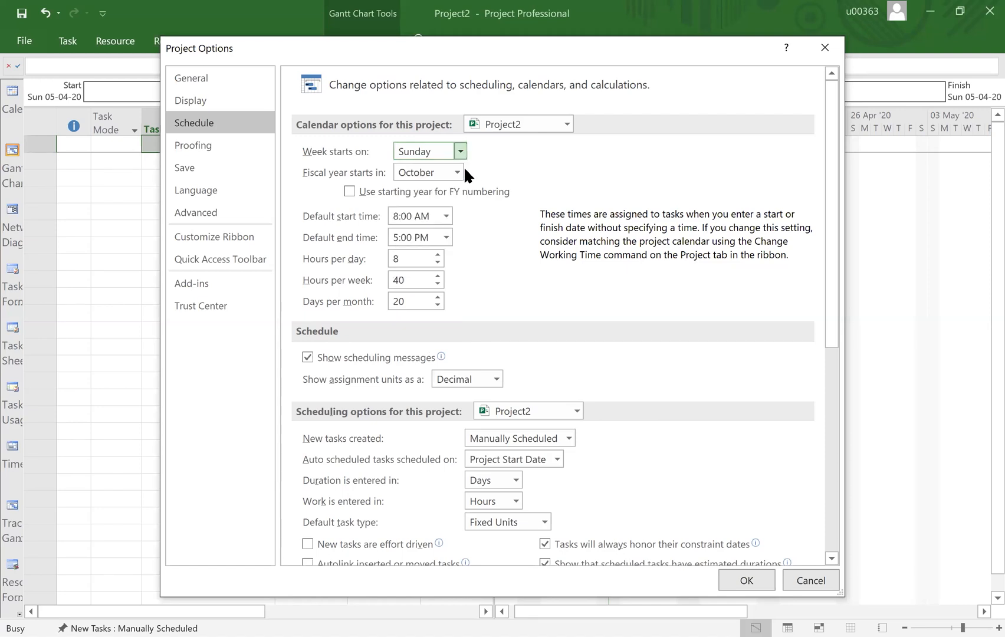
pyautogui.click(458, 172)
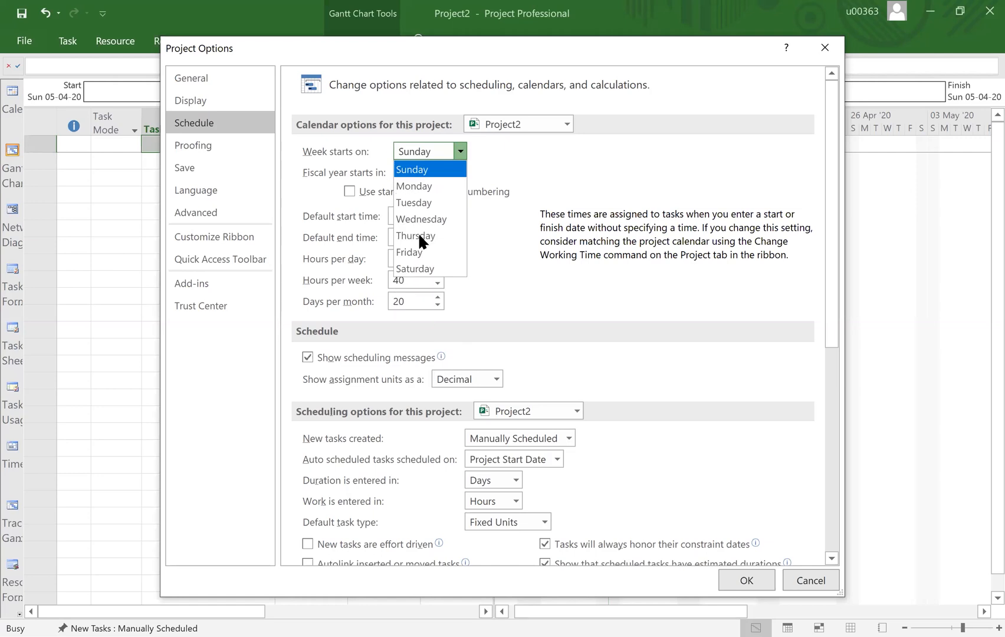
pyautogui.click(461, 153)
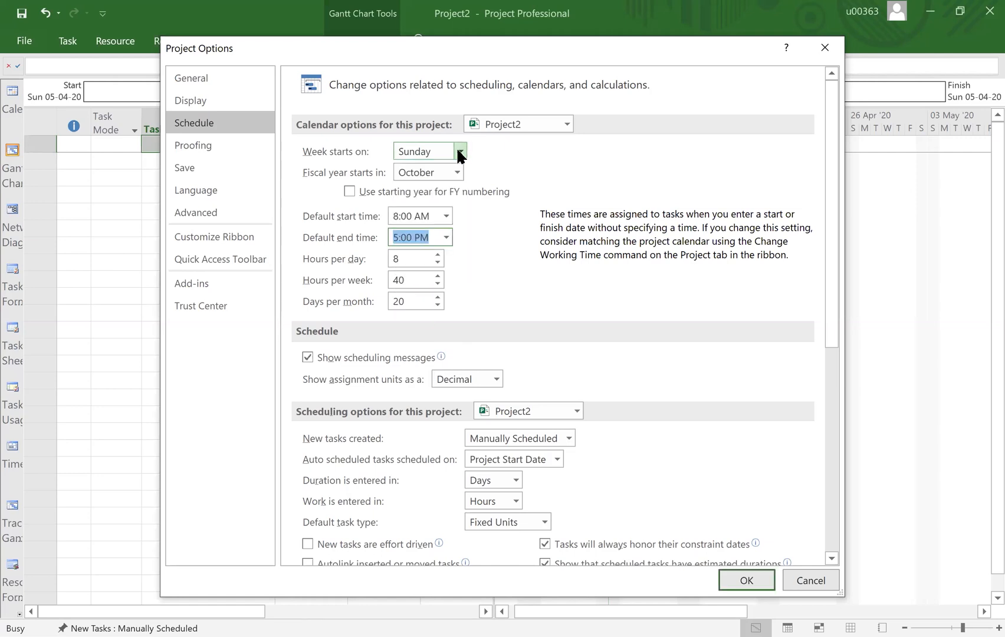
pyautogui.click(461, 153)
pyautogui.click(414, 154)
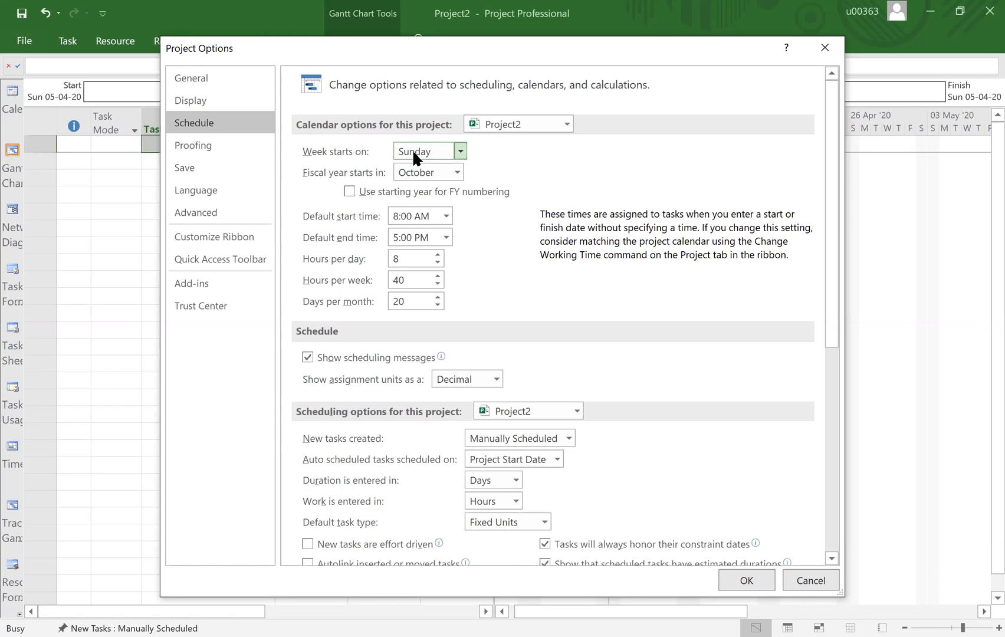
pyautogui.click(414, 153)
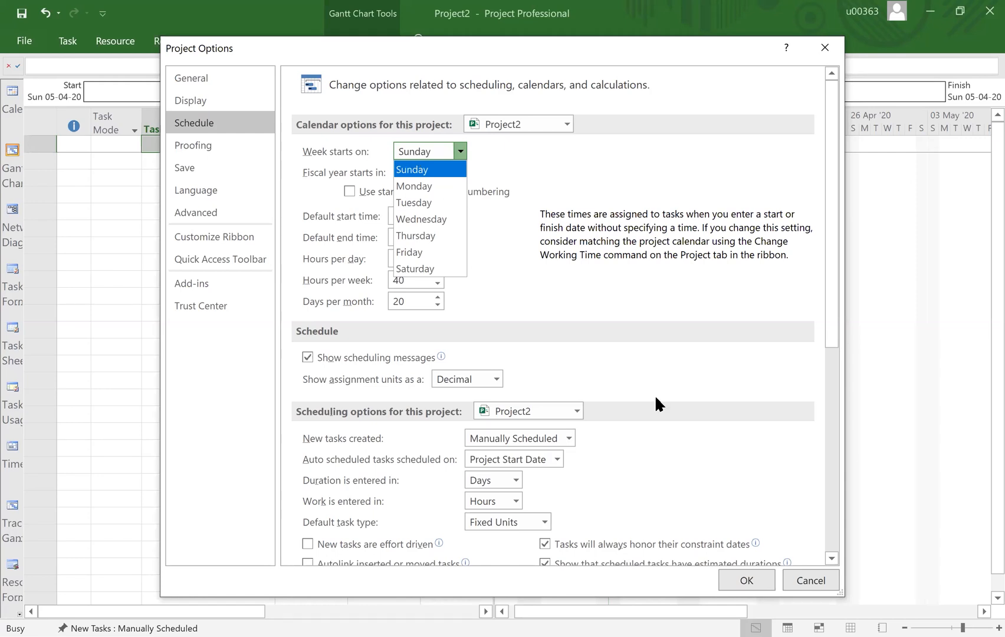
pyautogui.click(807, 577)
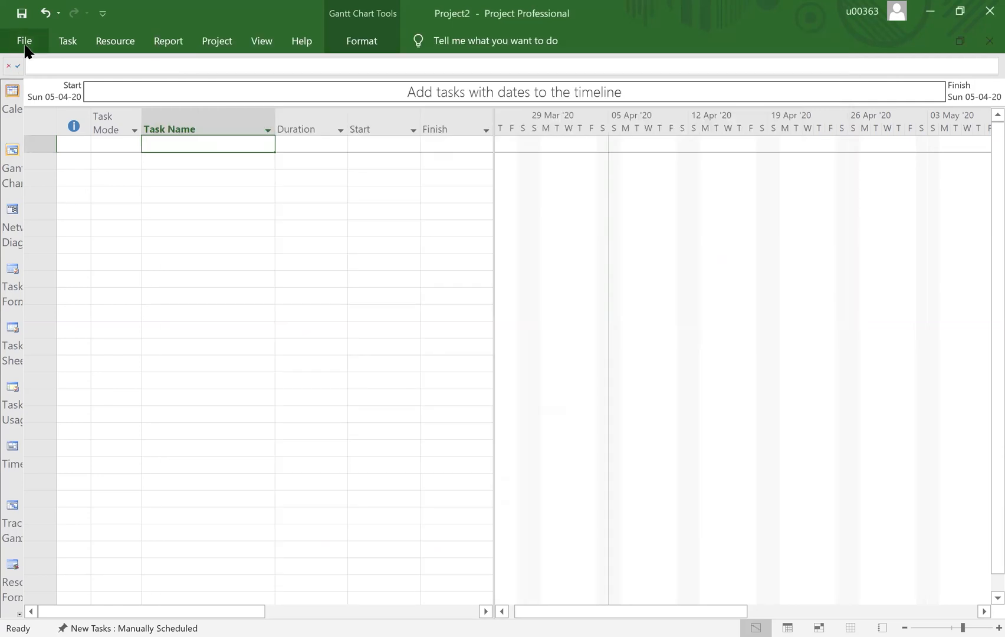
# Reopen the project options and examine the list of currencies in the display options
pyautogui.click(21, 38)
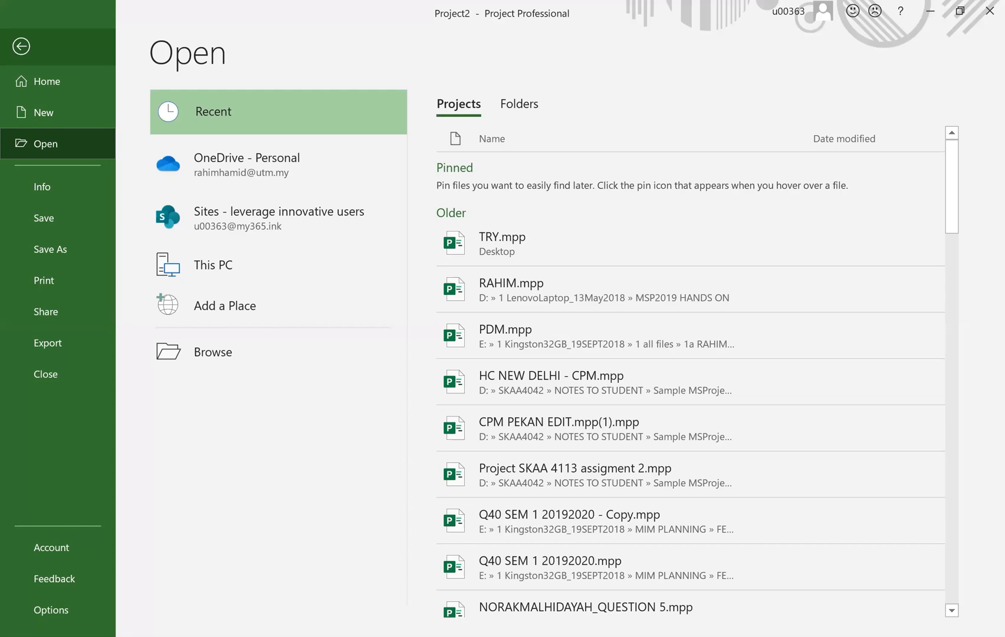
pyautogui.click(50, 615)
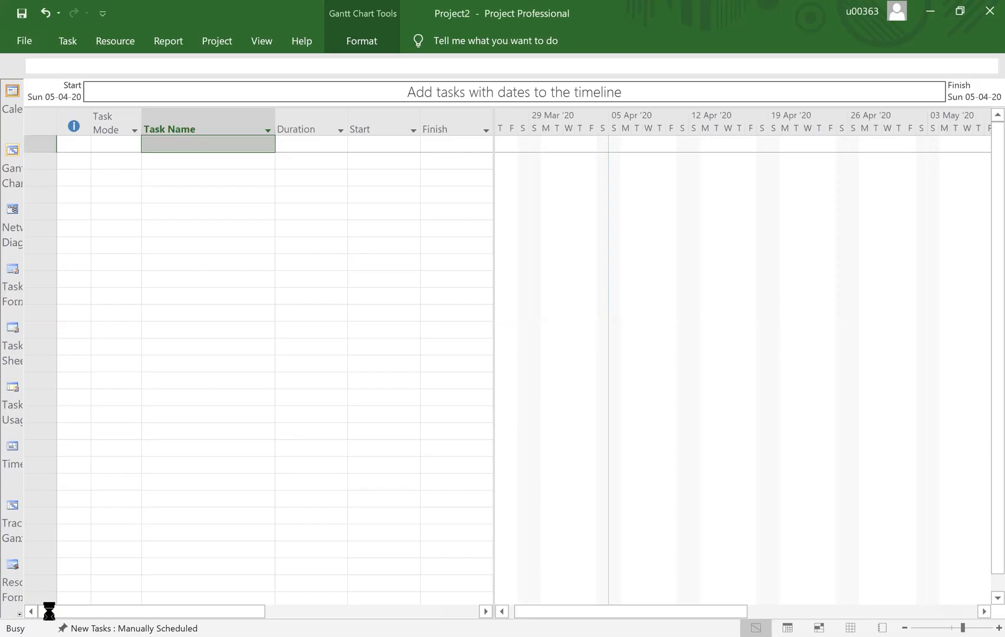
pyautogui.click(196, 98)
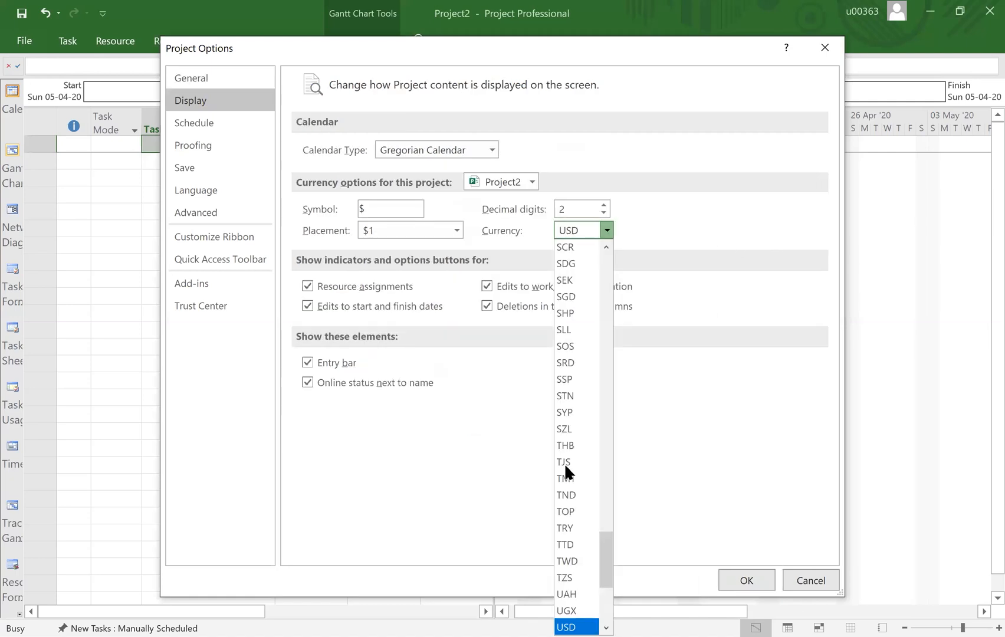
pyautogui.click(606, 229)
pyautogui.click(607, 230)
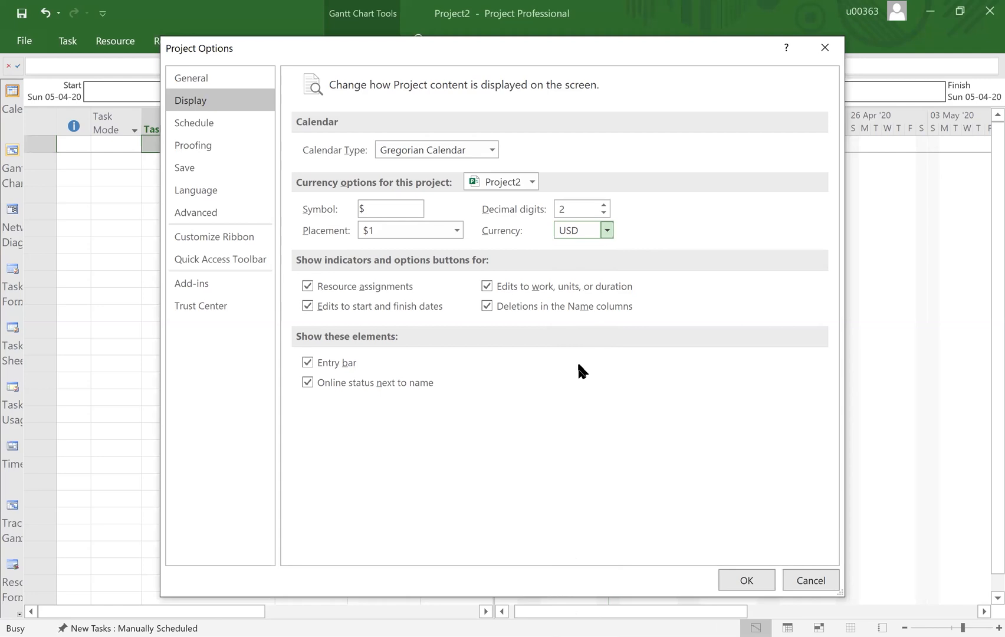
pyautogui.click(607, 230)
pyautogui.click(607, 231)
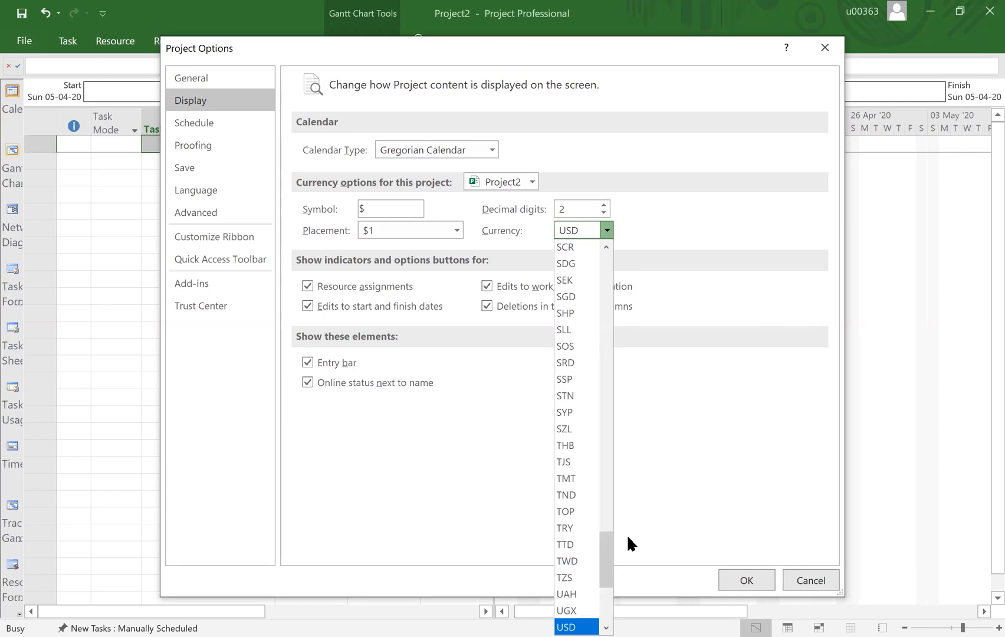
pyautogui.click(428, 263)
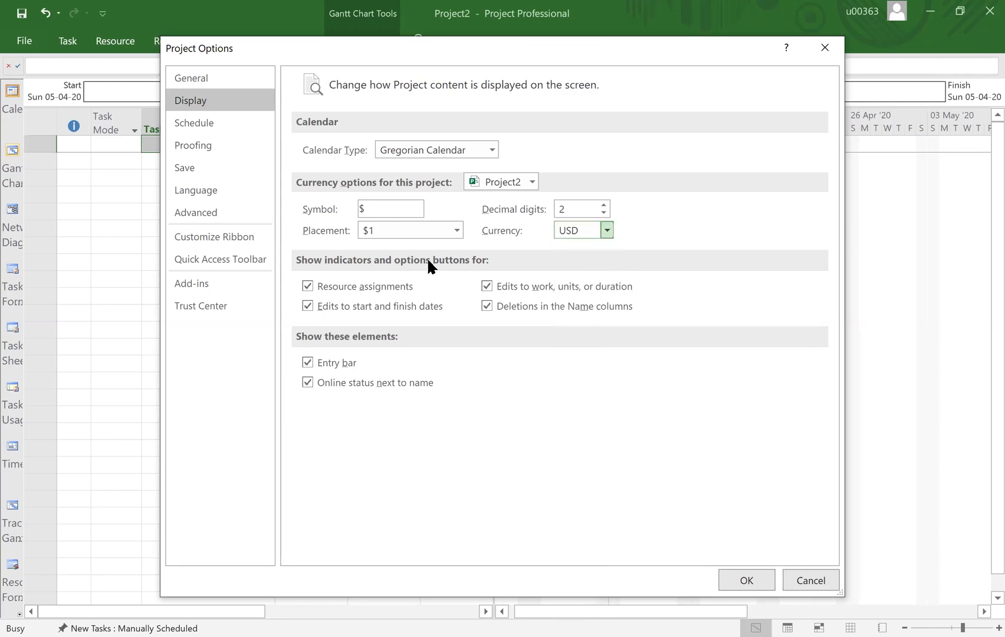
# Check the choices for showing assignment units in the schedule options and close the options without saving
pyautogui.click(190, 122)
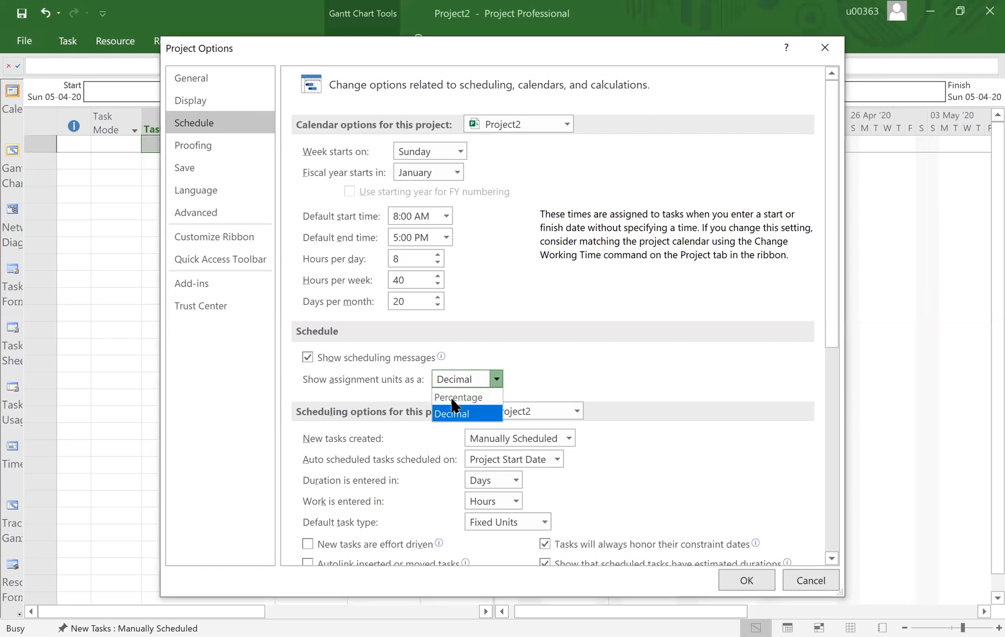
pyautogui.click(500, 377)
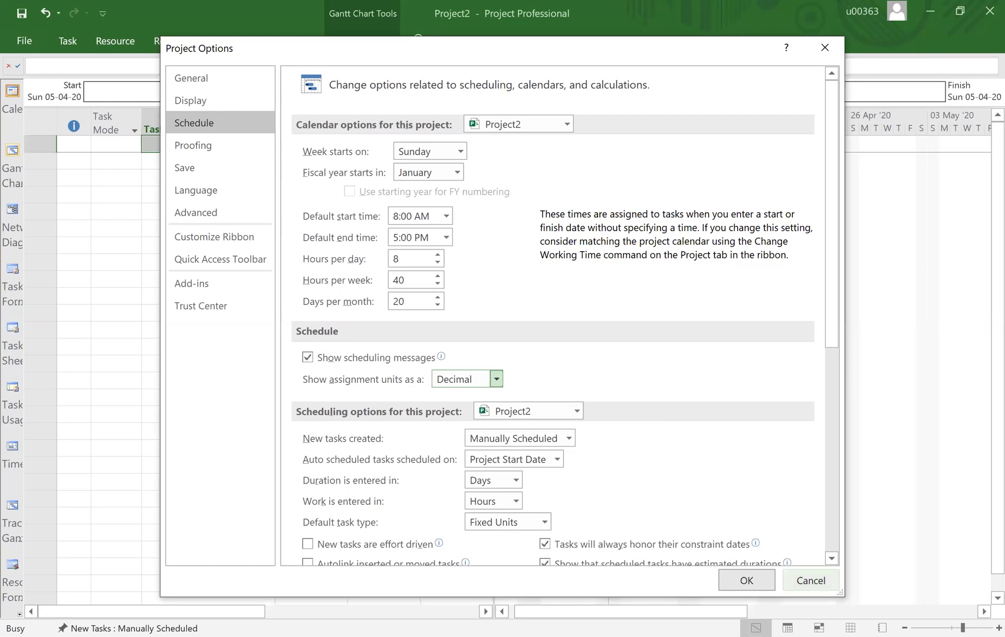
pyautogui.click(813, 580)
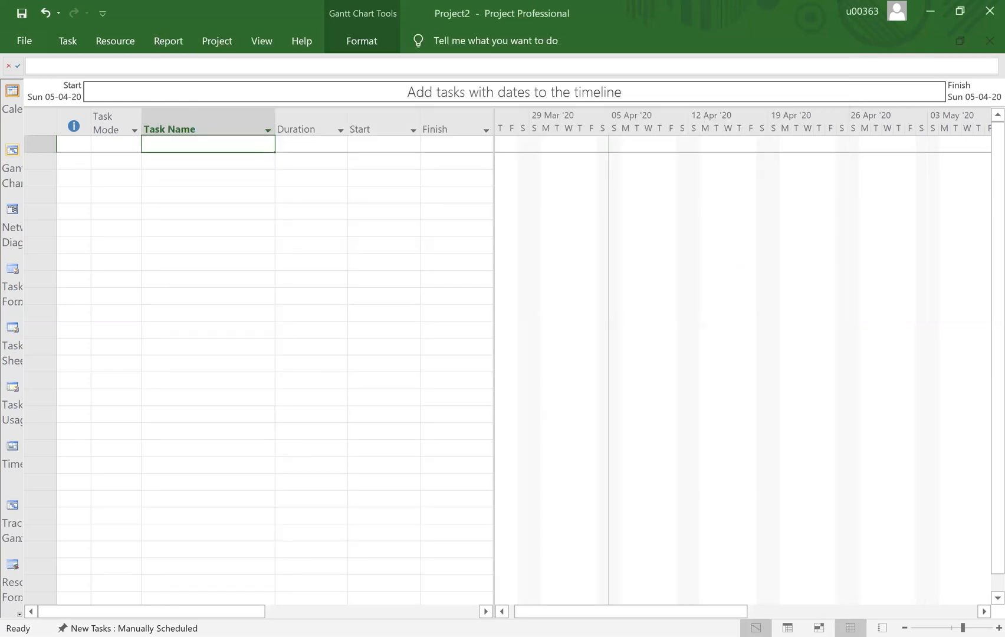
# Add a resource named CARPENTER in the Resource Sheet and select the maximum units column
pyautogui.click(851, 628)
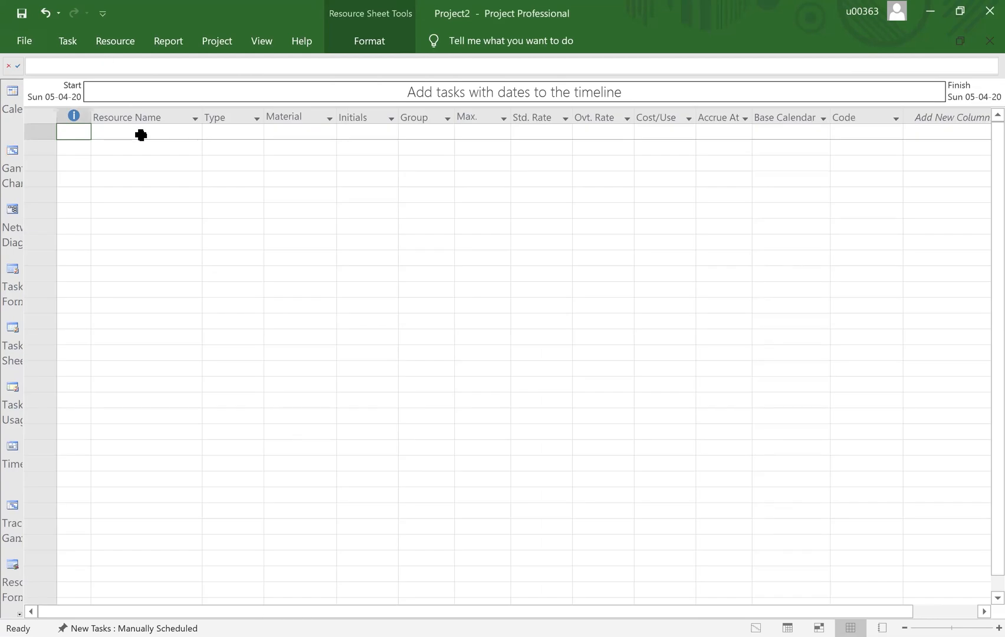
pyautogui.click(135, 137)
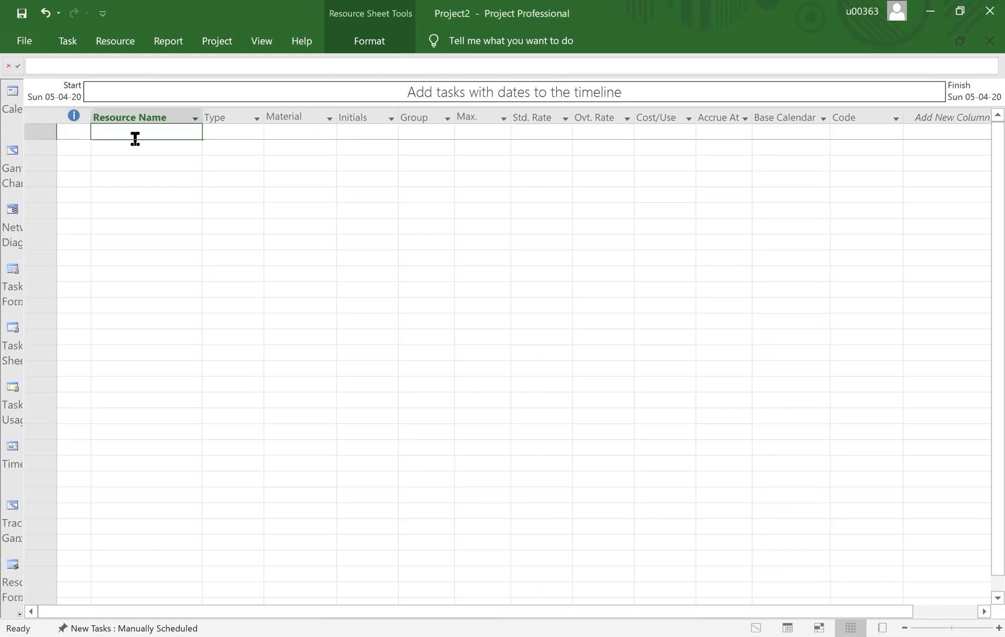
pyautogui.write('CARPENTER')
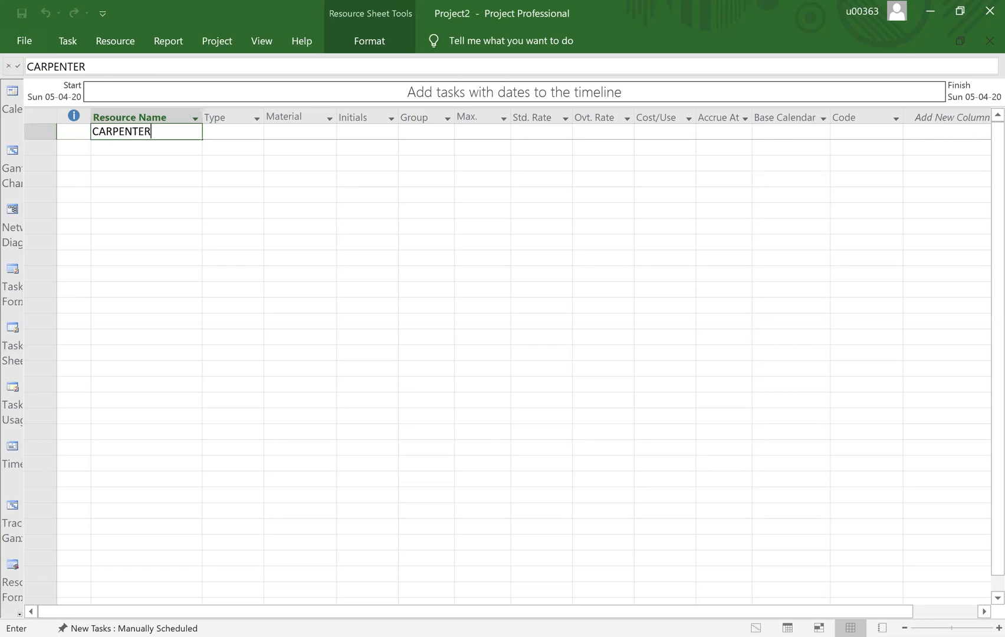
pyautogui.press('Return')
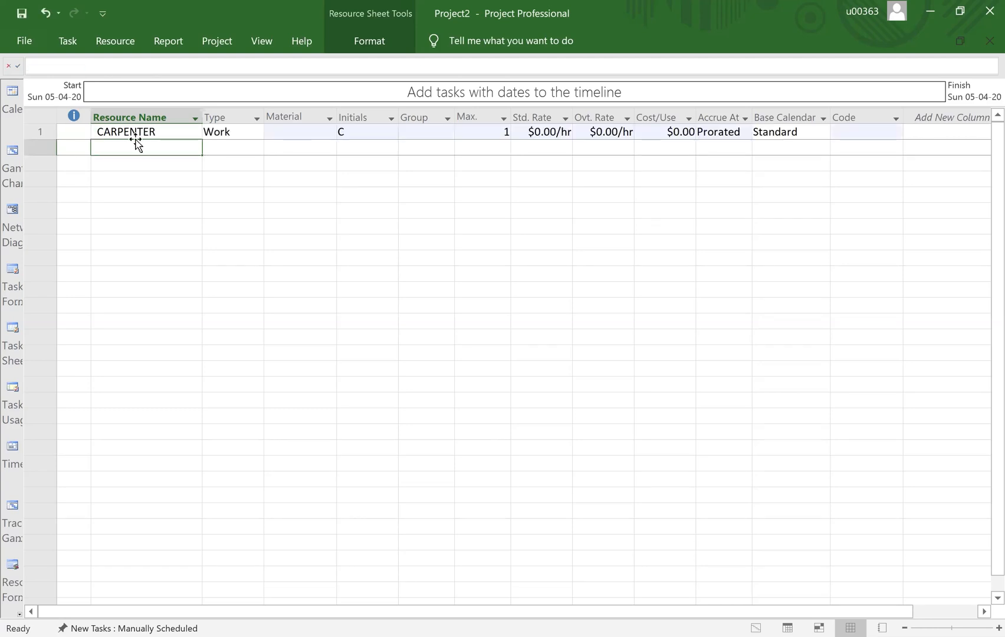
pyautogui.click(478, 116)
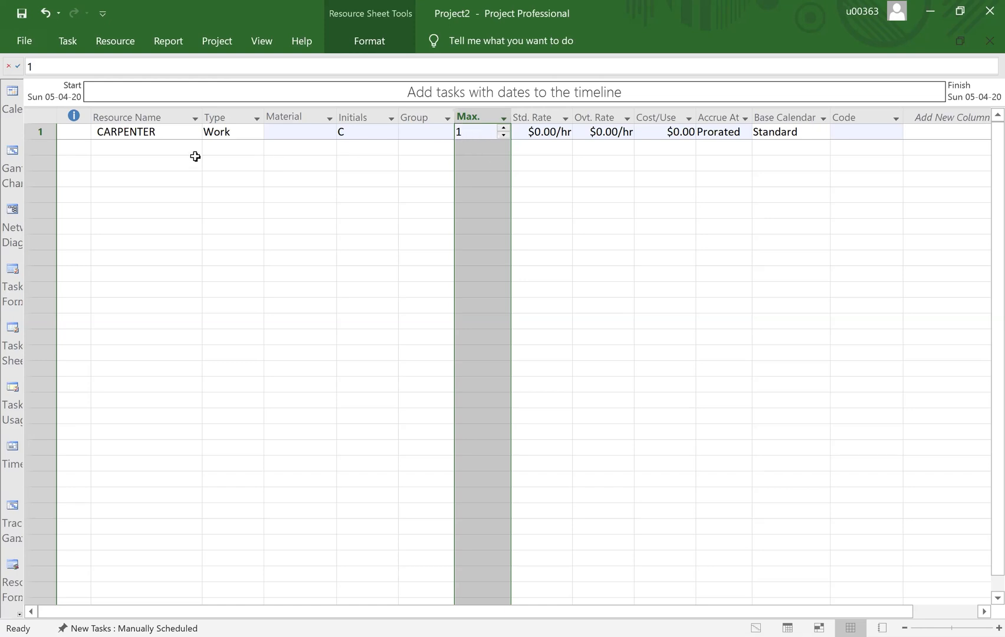
# Return to the Gantt Chart, reopen the project options and look at the currency setting in the display options
pyautogui.click(12, 154)
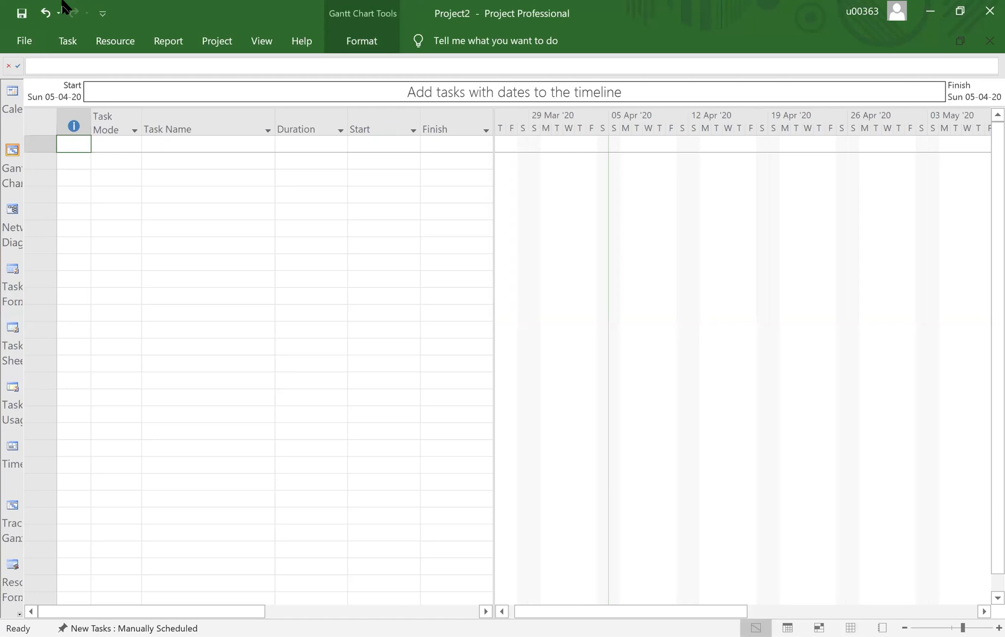
pyautogui.click(22, 39)
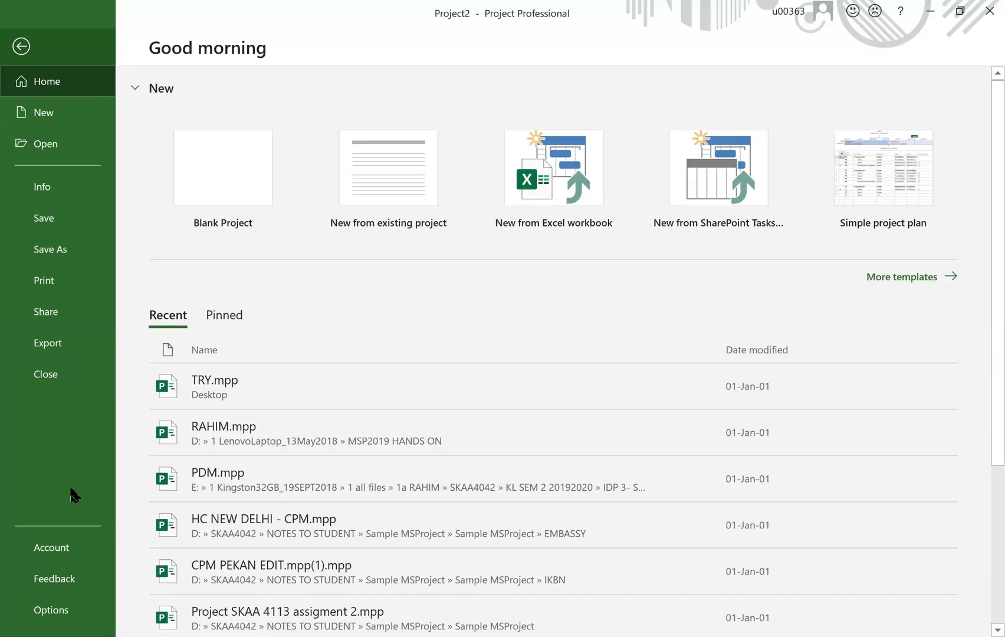
pyautogui.click(51, 613)
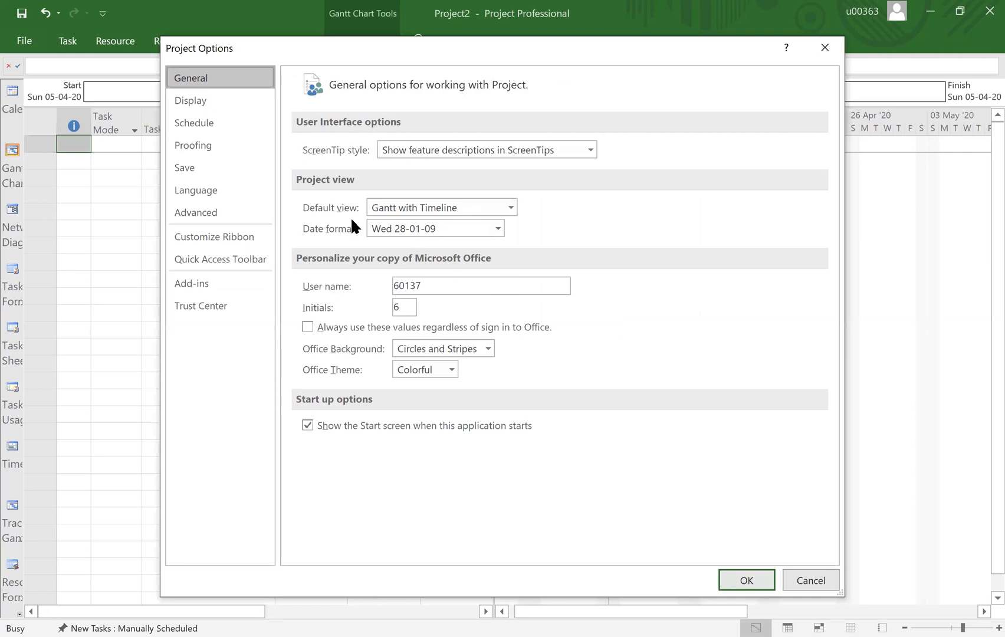
pyautogui.click(191, 101)
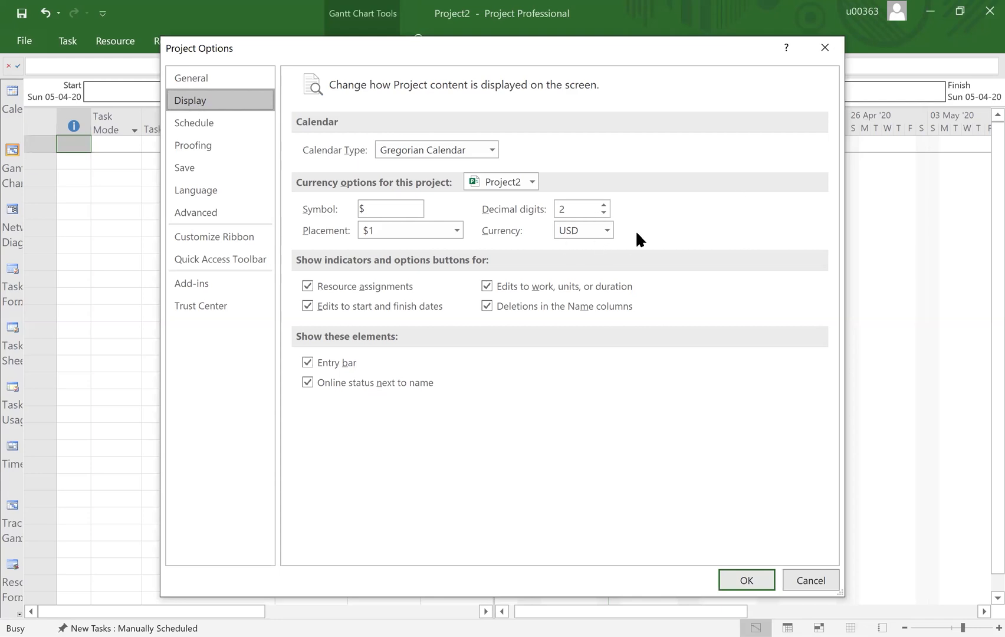
pyautogui.click(607, 230)
# Review the scheduling modes available for newly created tasks in the schedule options, keeping Manually Scheduled
pyautogui.click(196, 121)
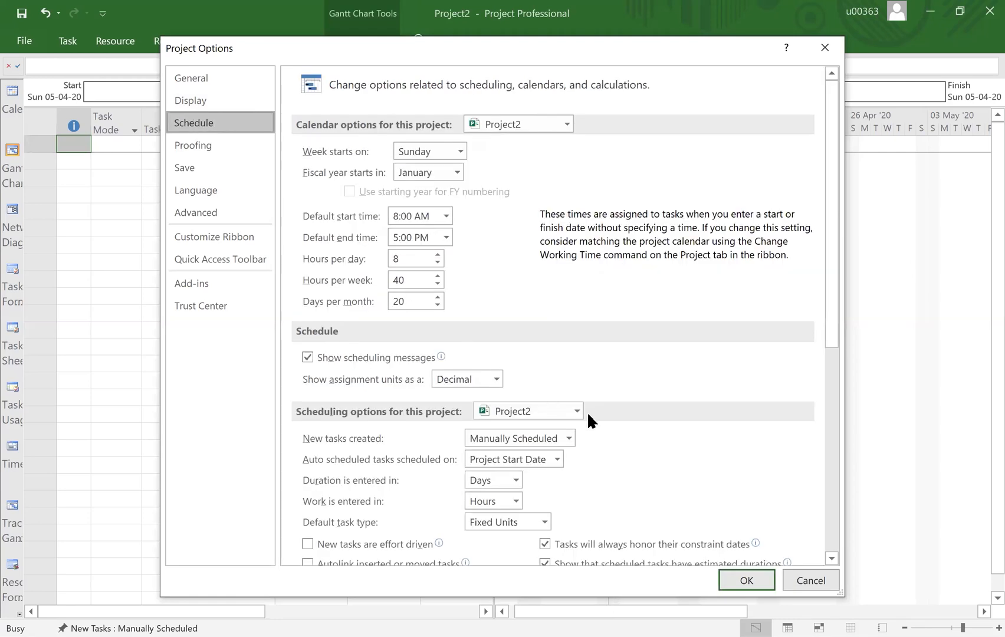
pyautogui.click(569, 439)
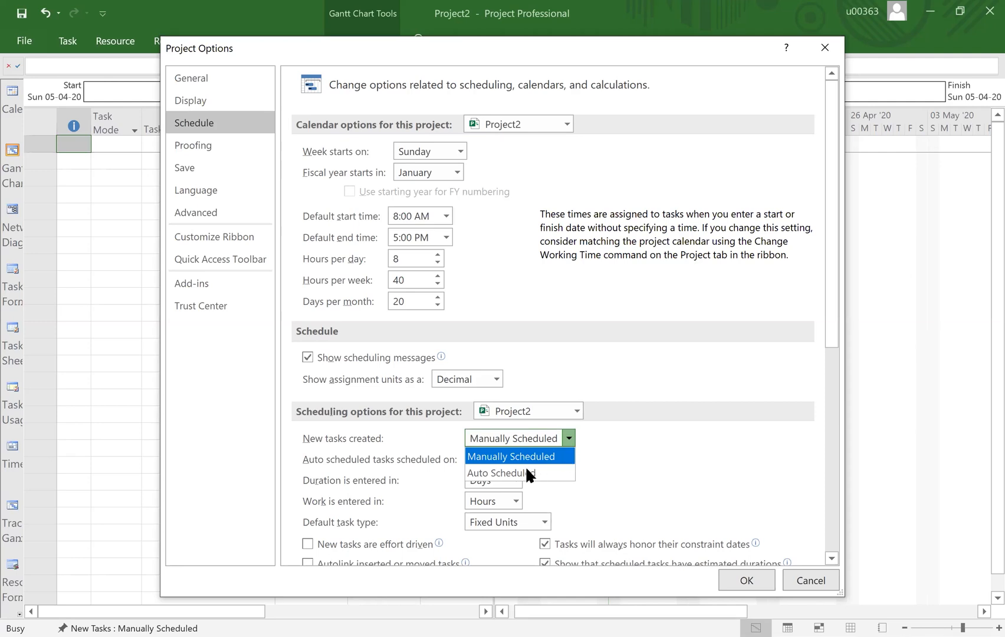
pyautogui.click(569, 438)
pyautogui.click(569, 438)
pyautogui.click(614, 459)
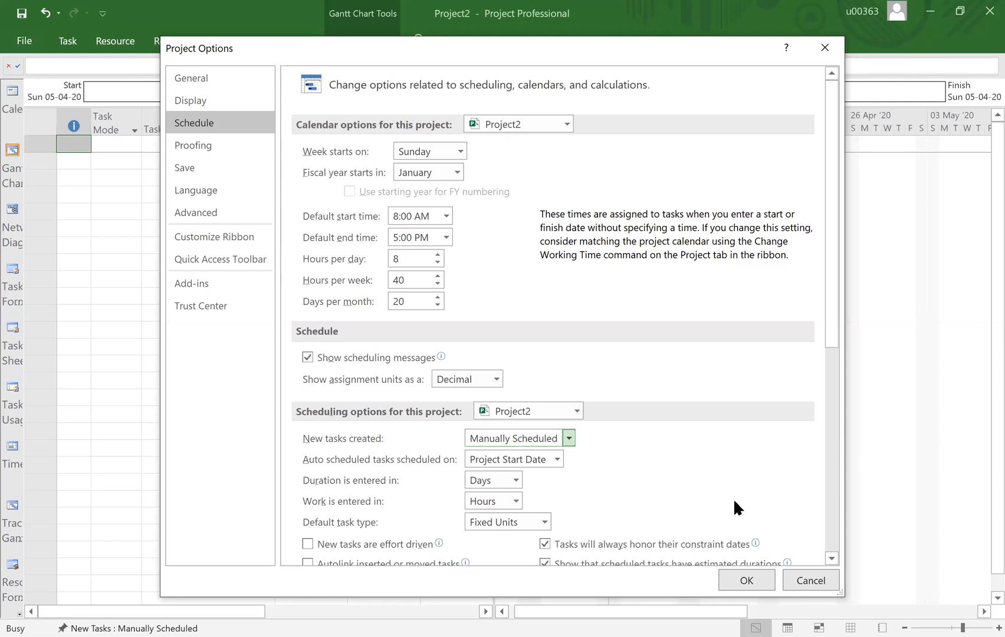
# Examine the time units available for entering task duration and work in the scheduling options
pyautogui.click(831, 558)
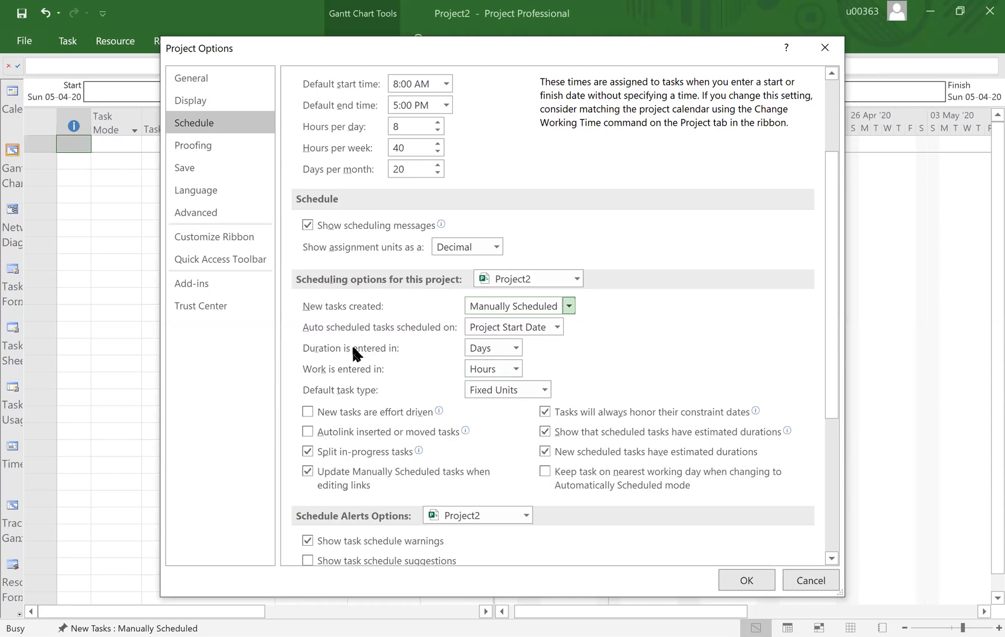
pyautogui.click(514, 349)
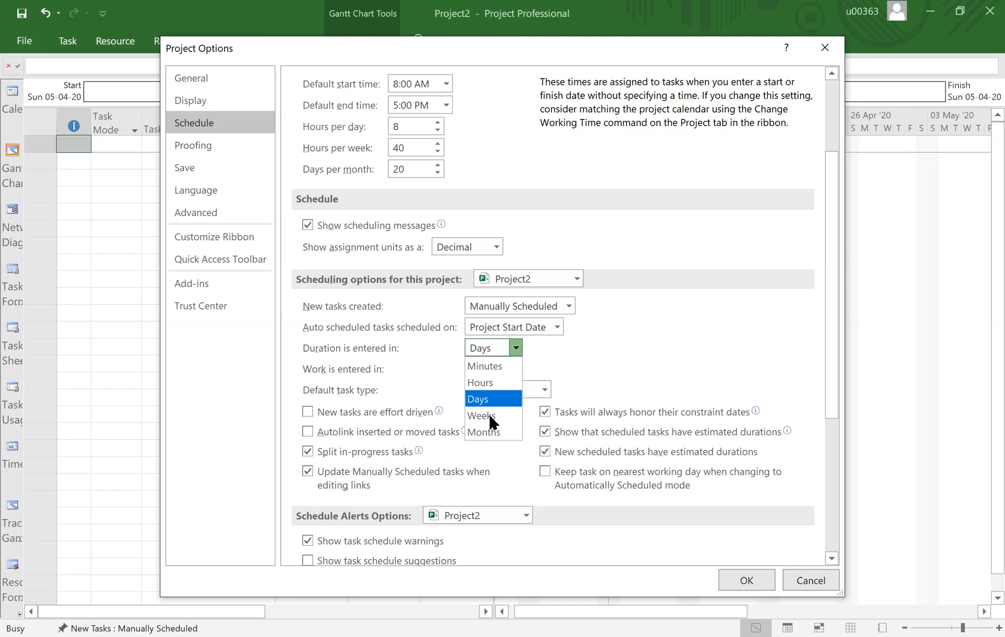
pyautogui.click(711, 347)
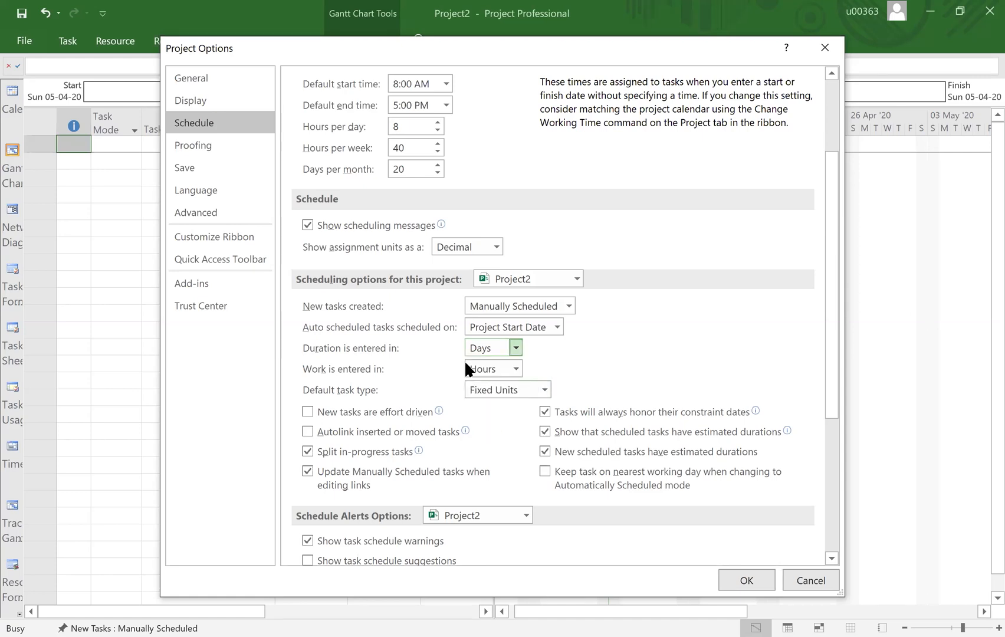
pyautogui.click(513, 371)
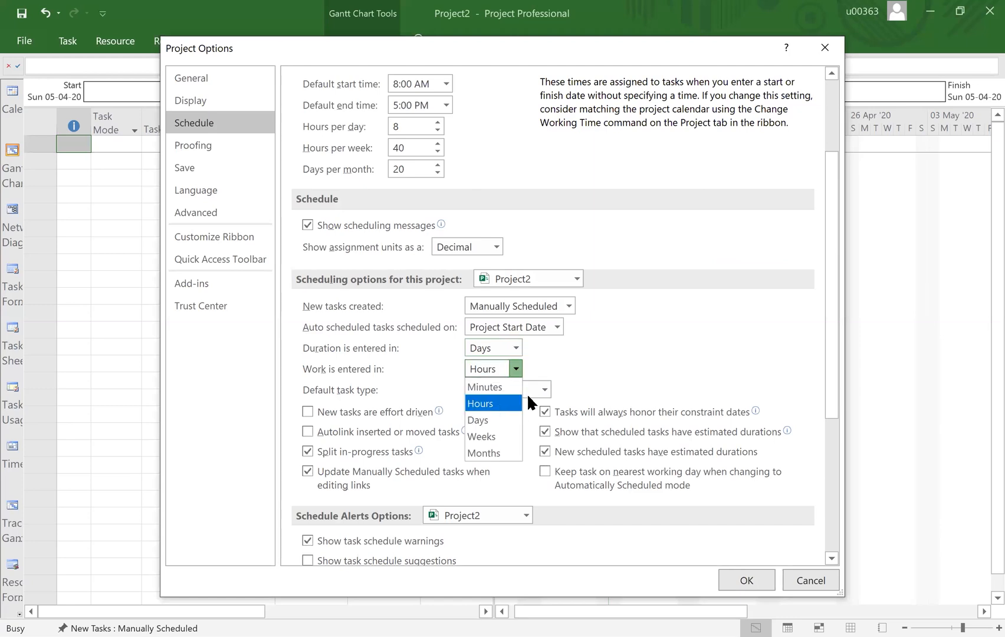
pyautogui.click(616, 362)
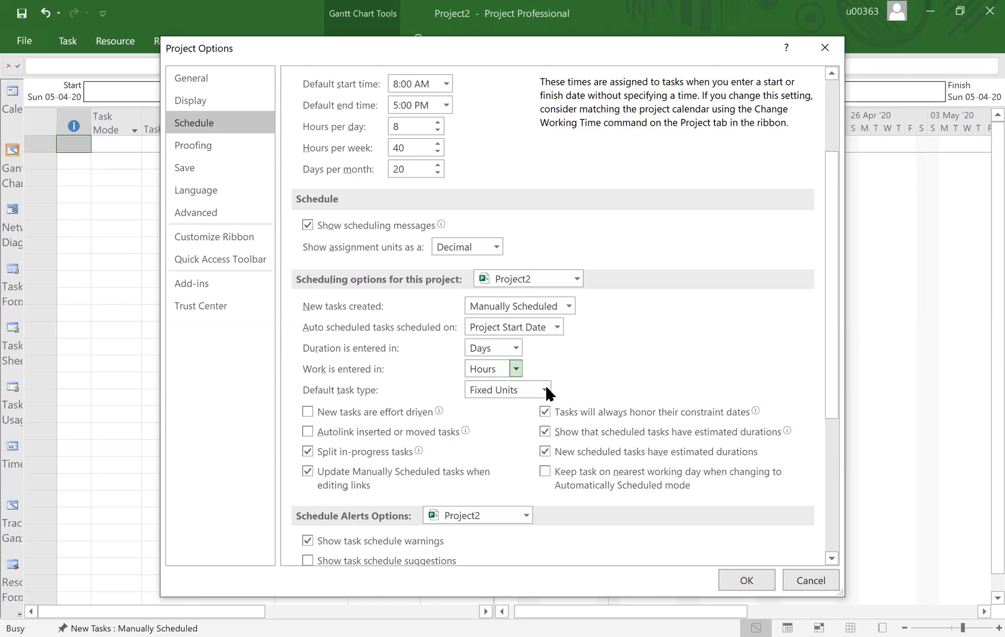
# Examine the choices for the default task type, keeping Fixed Units
pyautogui.click(518, 391)
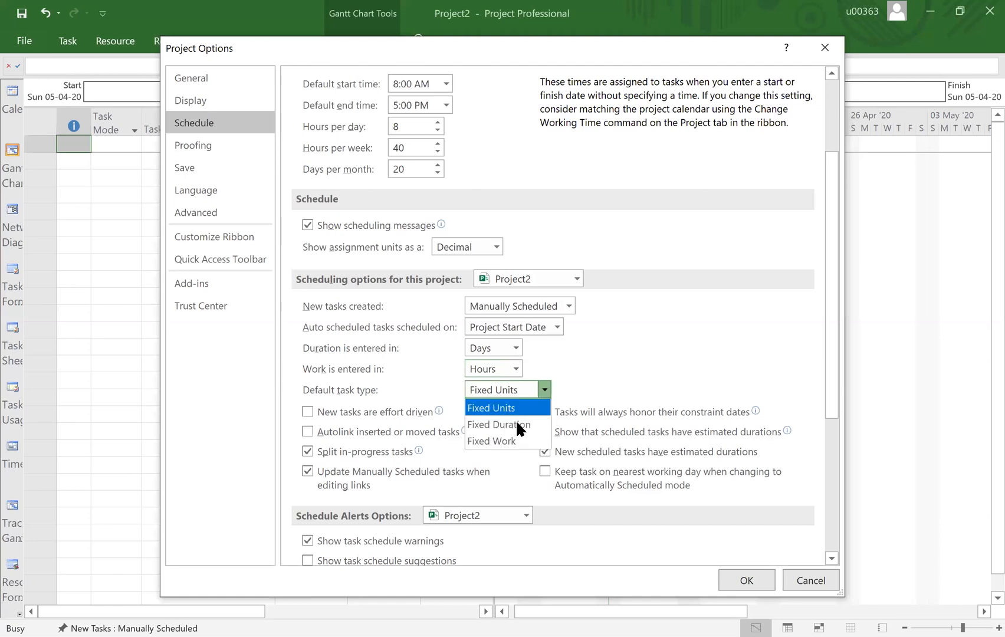
pyautogui.click(544, 384)
pyautogui.click(544, 387)
pyautogui.click(598, 382)
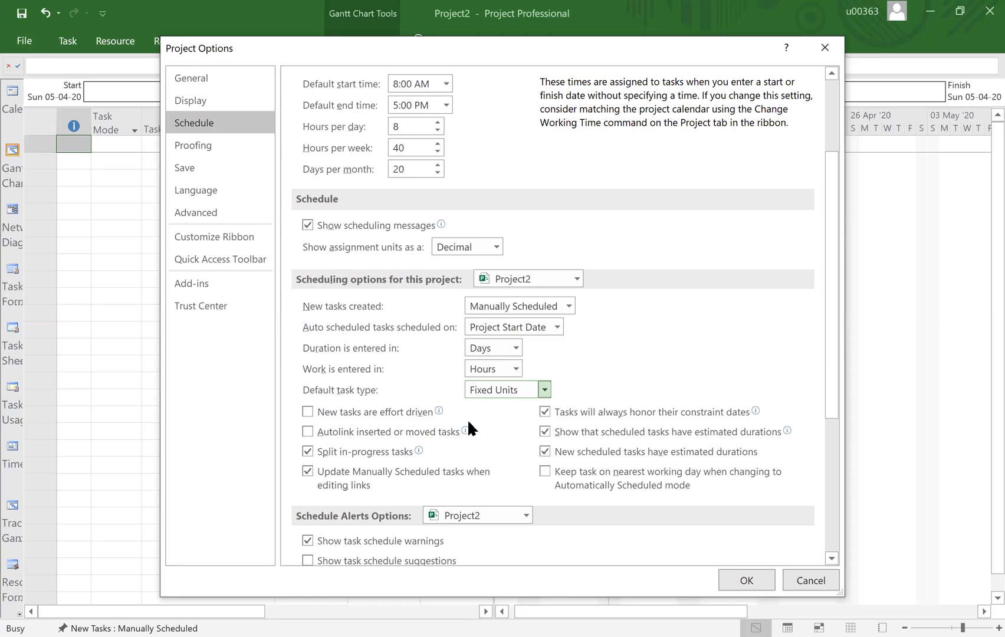
pyautogui.click(544, 390)
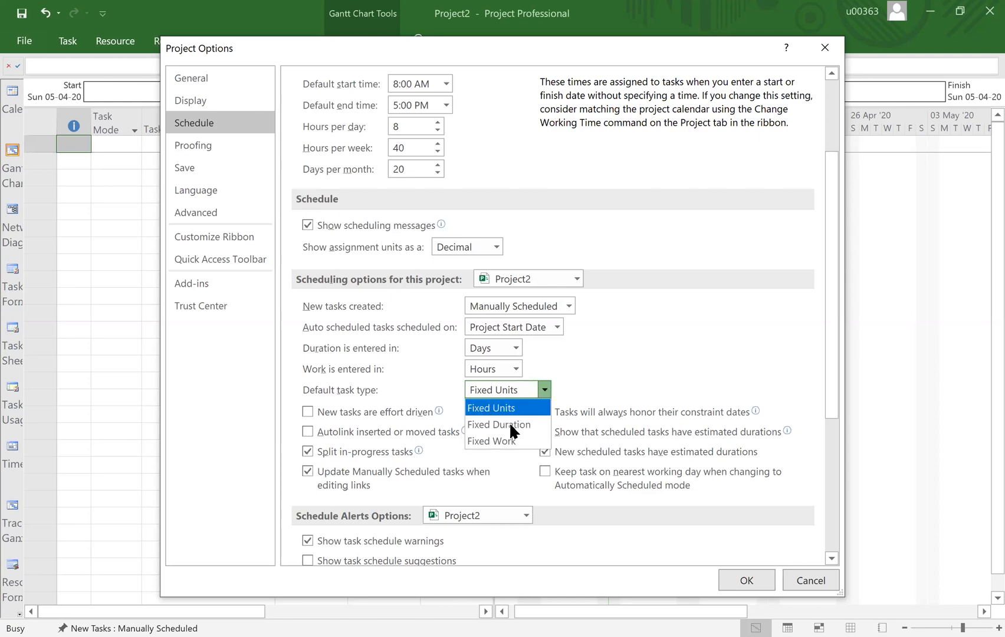
pyautogui.click(608, 364)
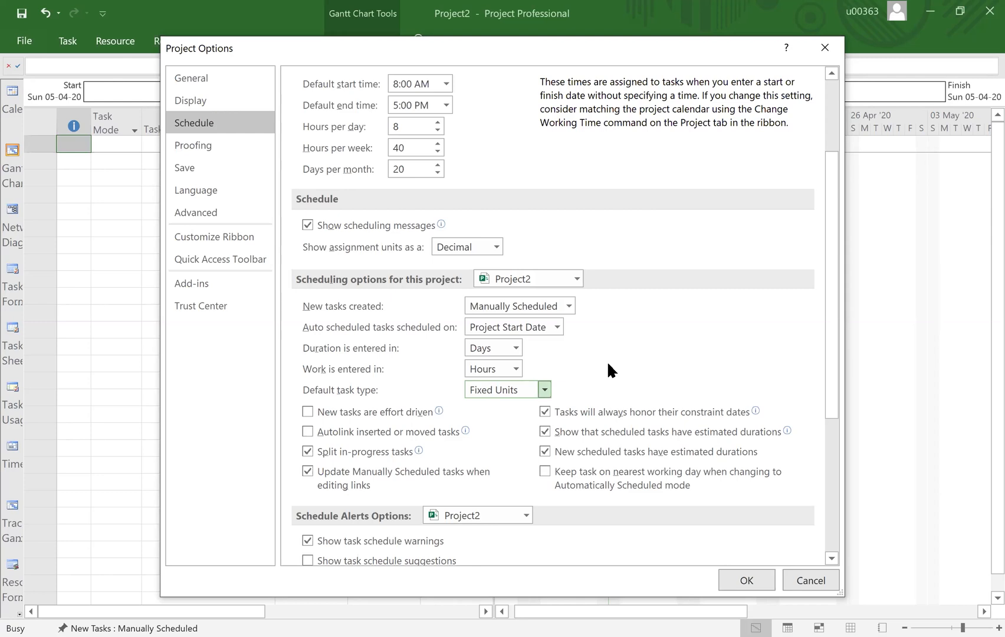
# Enable the option making new tasks effort driven and review the Fixed Units, Fixed Duration and Fixed Work default task types
pyautogui.click(545, 391)
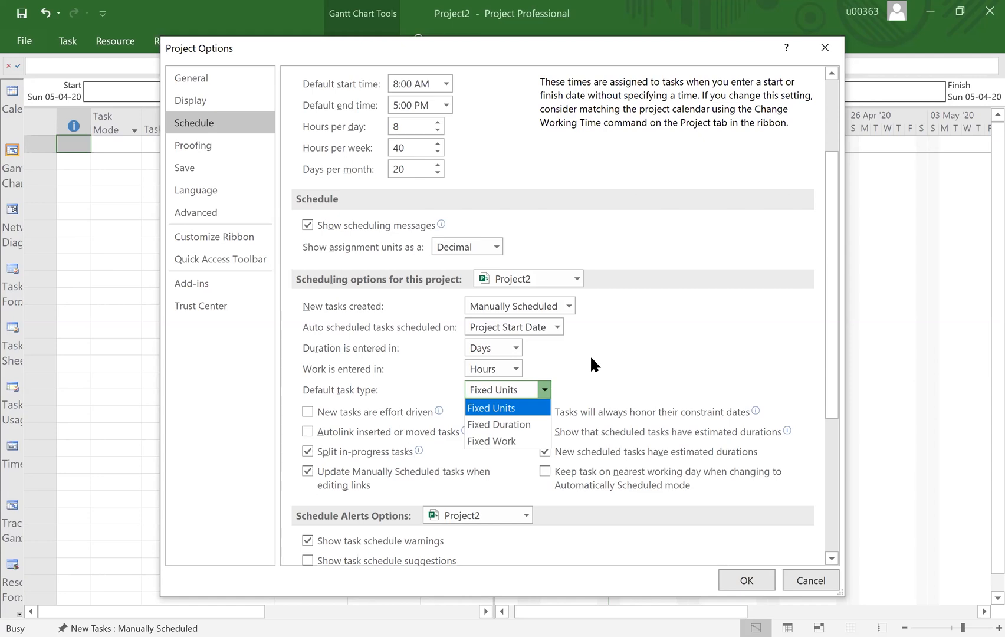
pyautogui.click(509, 392)
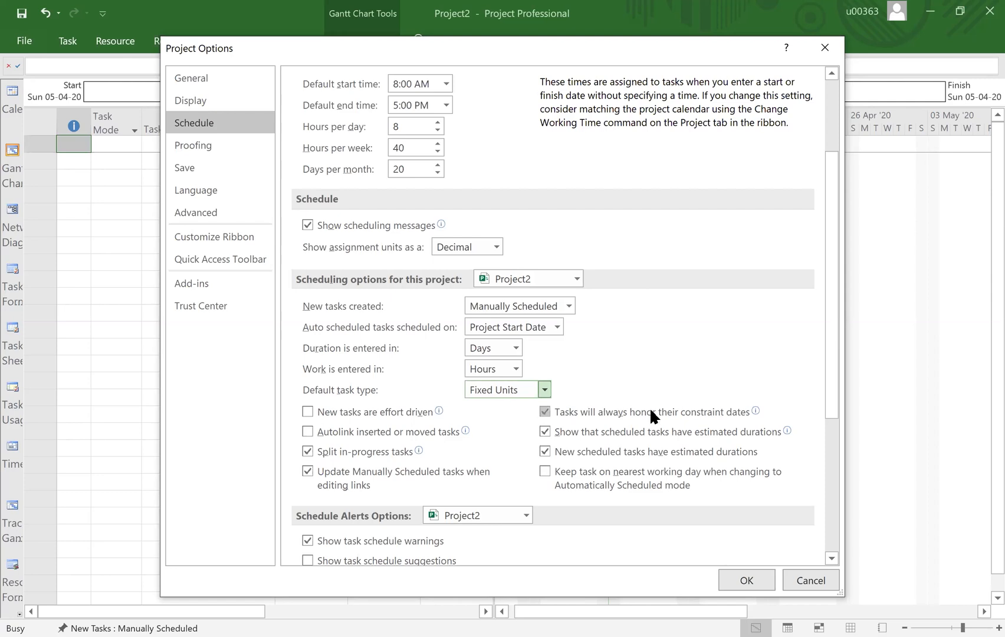
pyautogui.moveTo(650, 411)
pyautogui.click(306, 410)
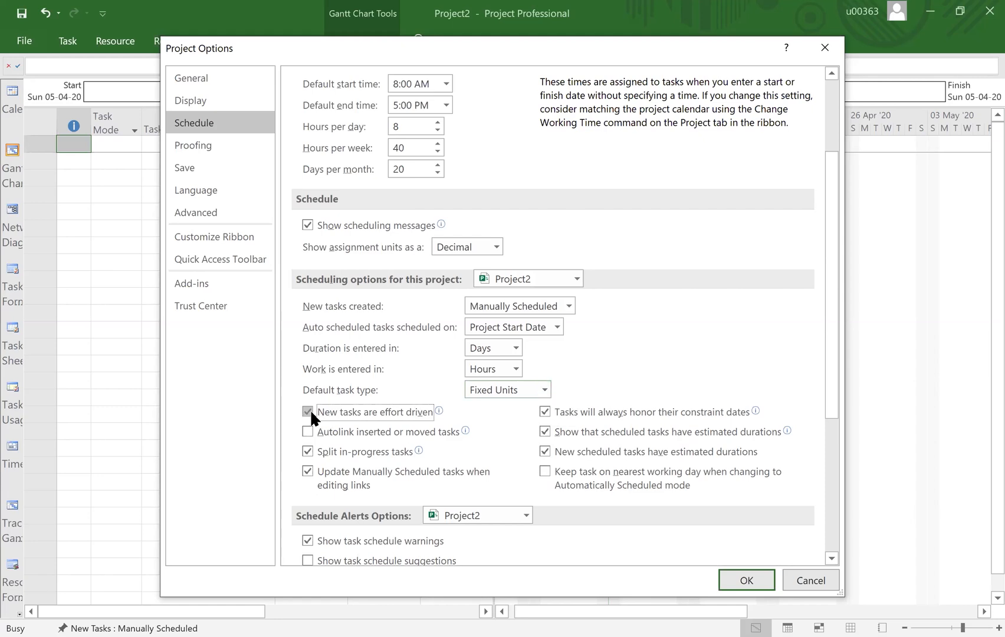
pyautogui.moveTo(307, 408)
pyautogui.moveTo(404, 410)
pyautogui.click(544, 389)
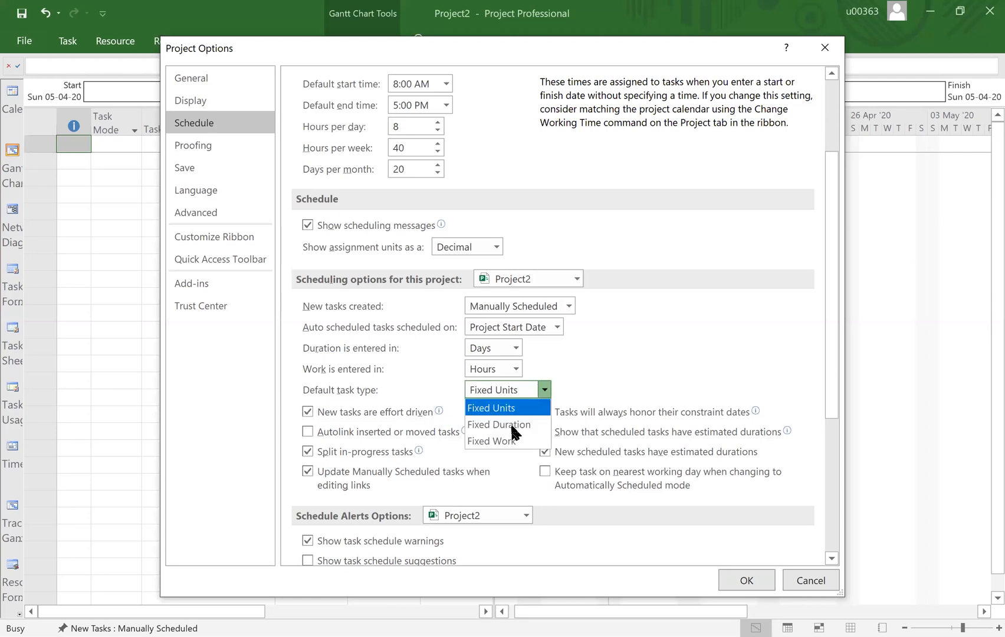
pyautogui.click(305, 412)
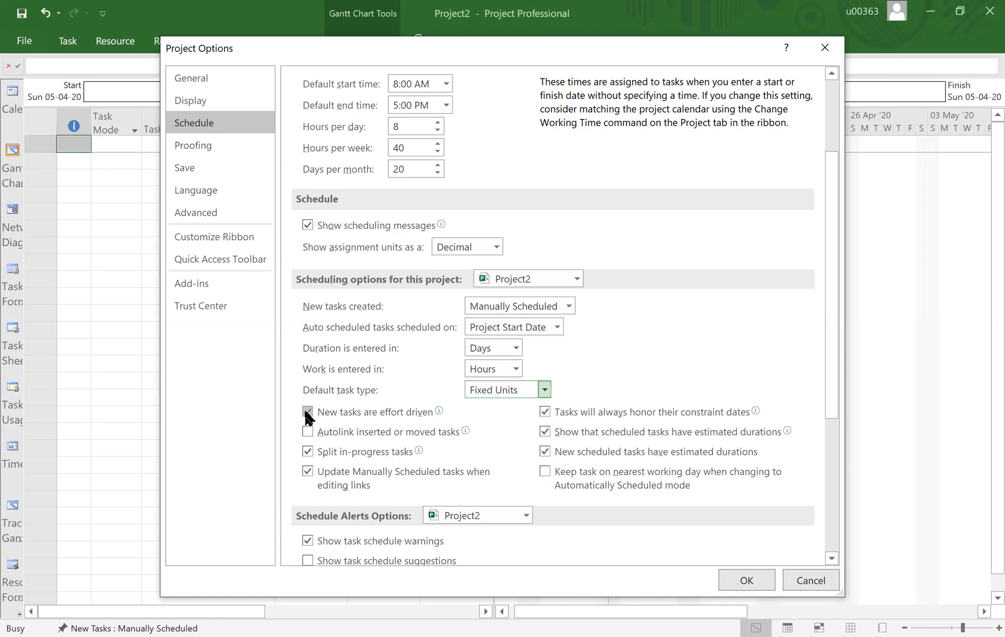
pyautogui.click(306, 413)
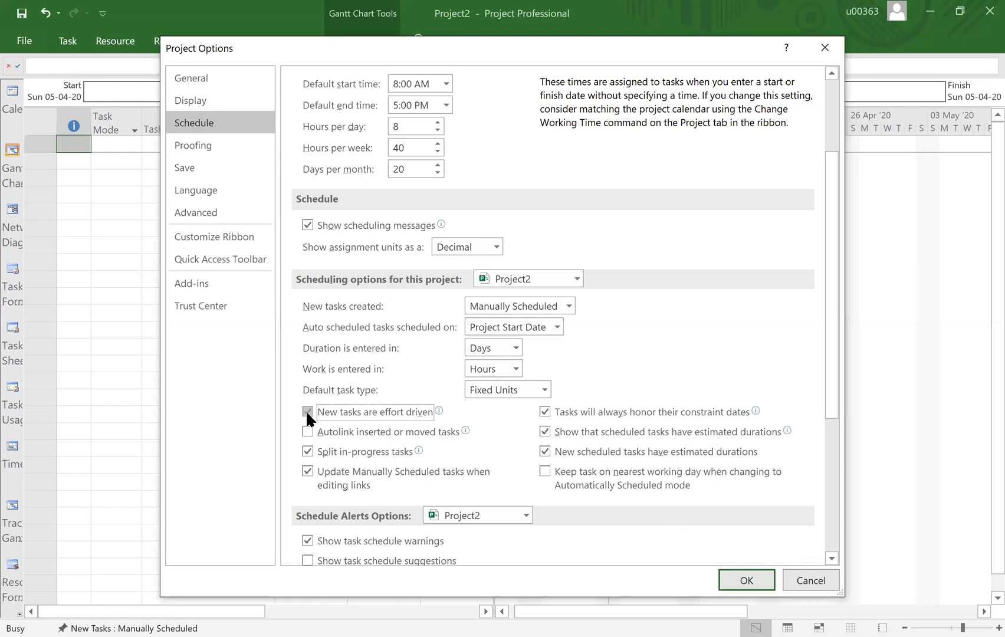
pyautogui.click(544, 390)
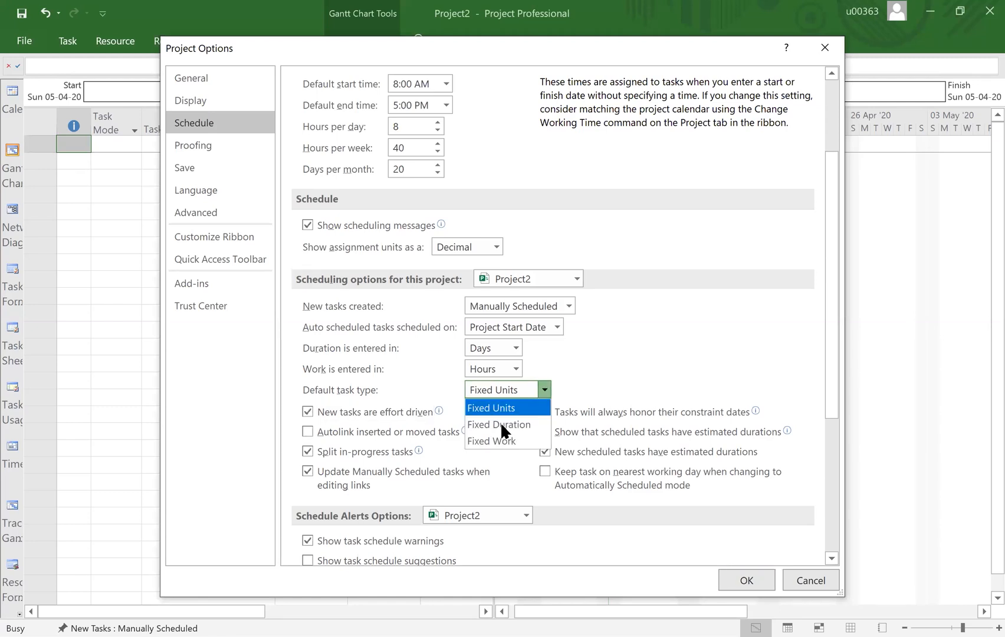
pyautogui.click(589, 360)
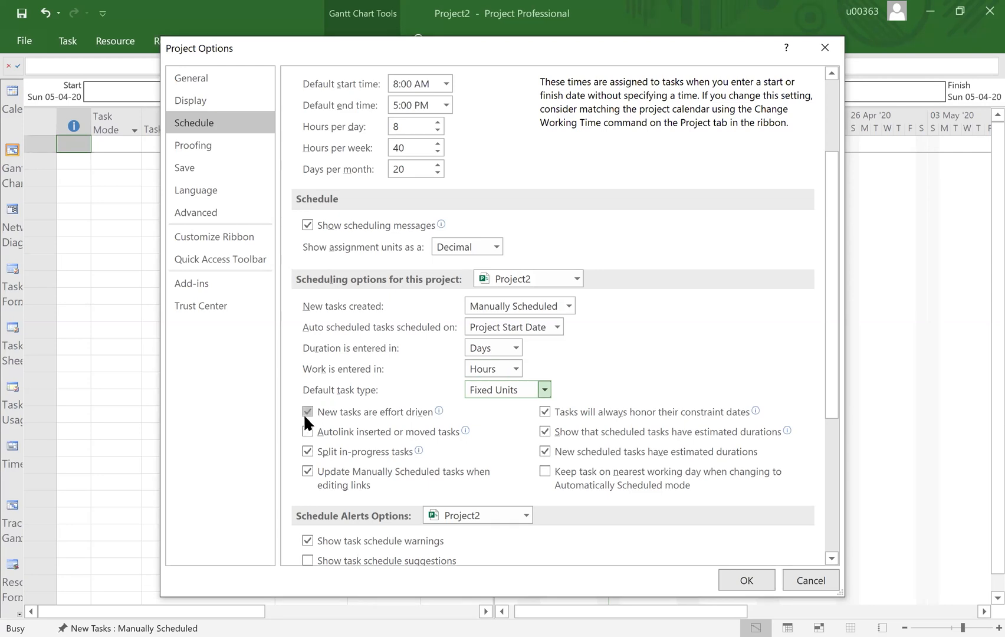
# Enable autolinking of inserted or moved tasks and disable effort-driven new tasks, keeping Fixed Units as the default task type
pyautogui.moveTo(306, 414)
pyautogui.click(308, 432)
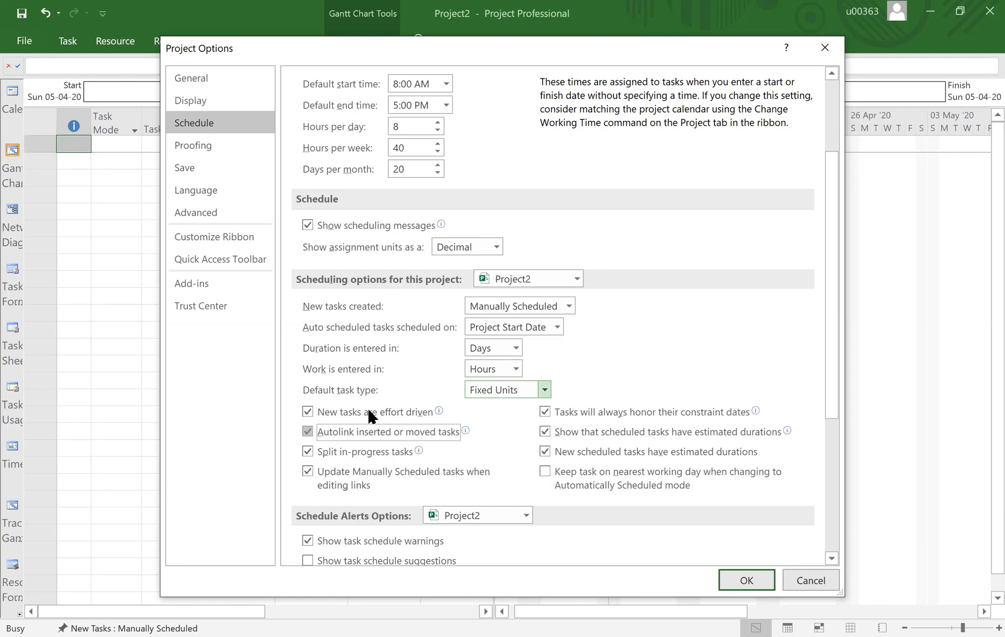
pyautogui.click(308, 412)
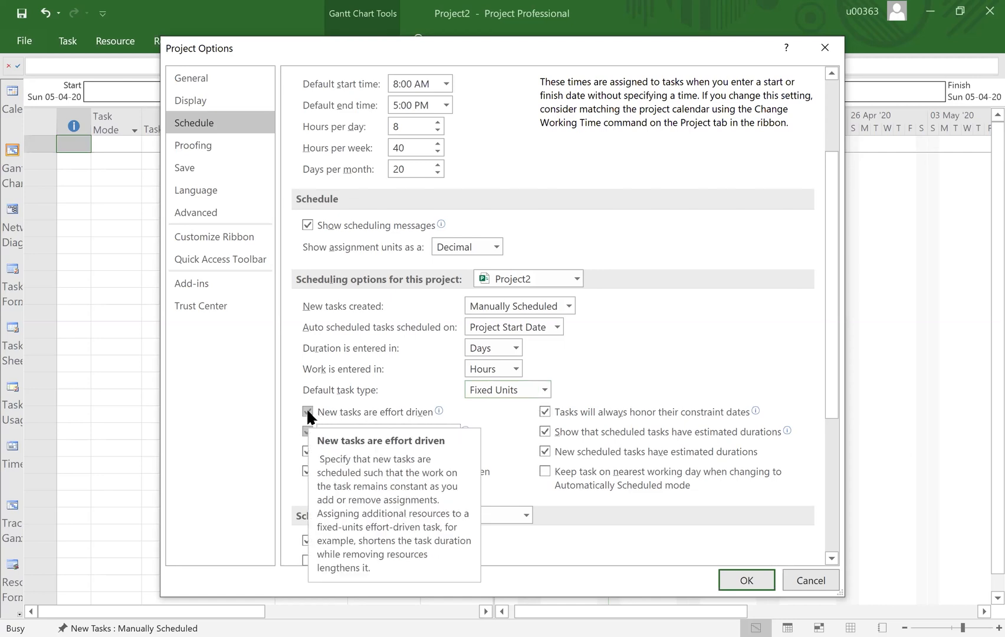
pyautogui.click(544, 390)
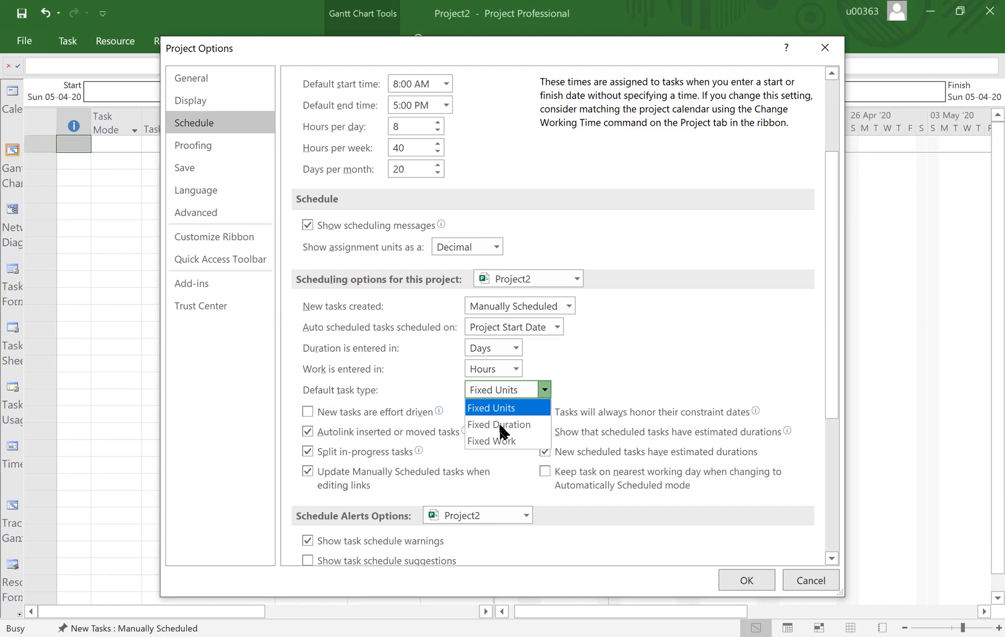
pyautogui.click(493, 393)
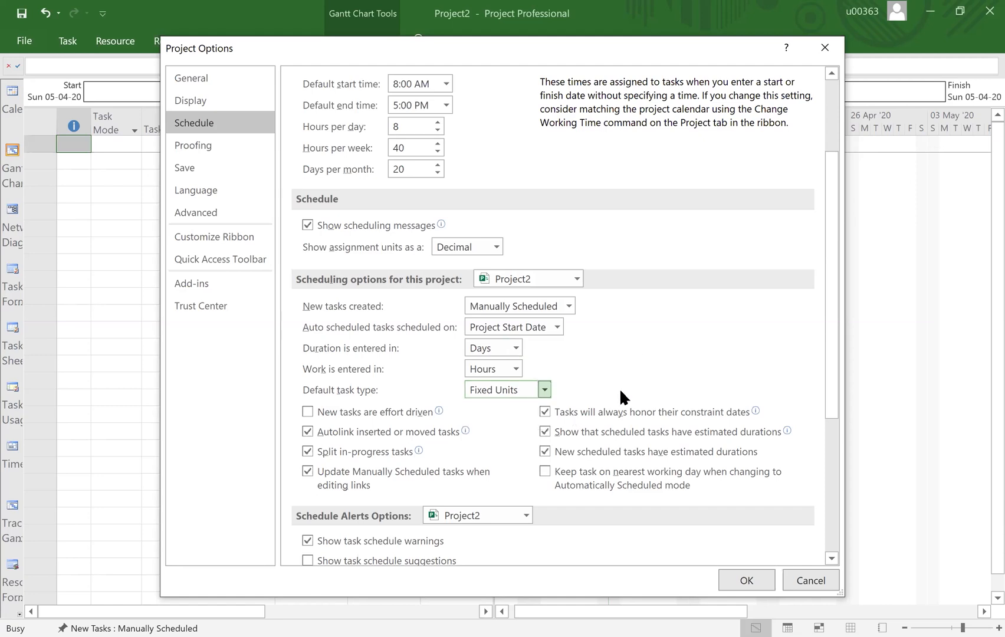
# Examine the Schedule options, including the scheduling modes for new tasks and the default task type choices
pyautogui.scroll(-3, 620, 388)
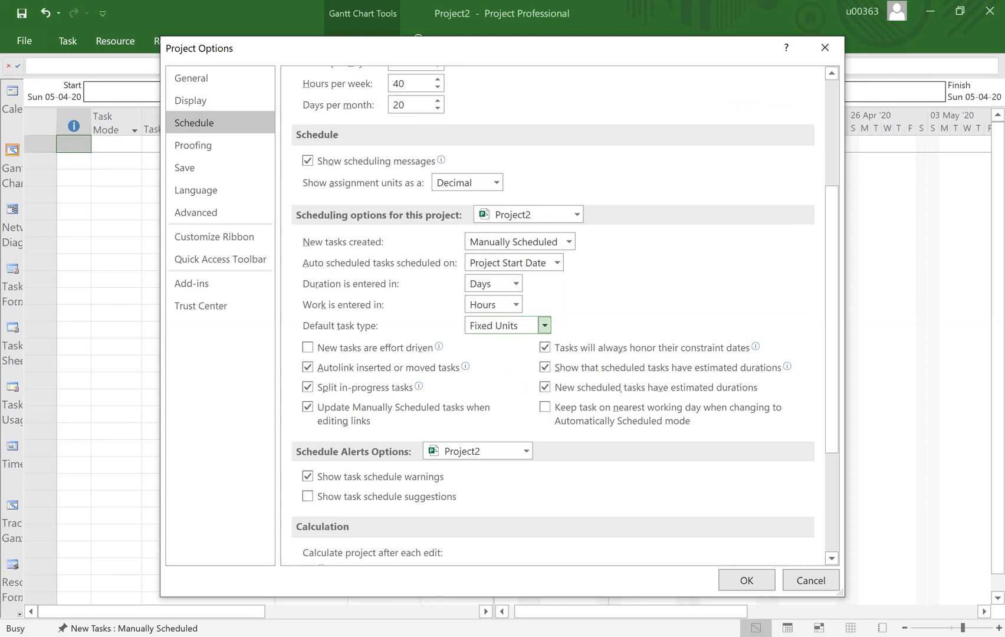
pyautogui.scroll(-2, 619, 389)
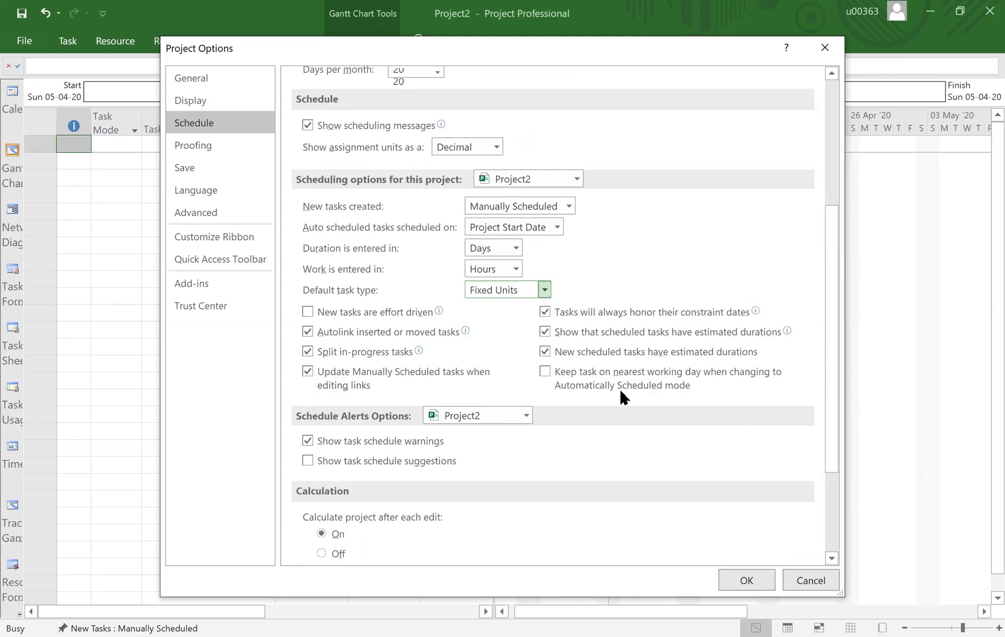
pyautogui.click(214, 124)
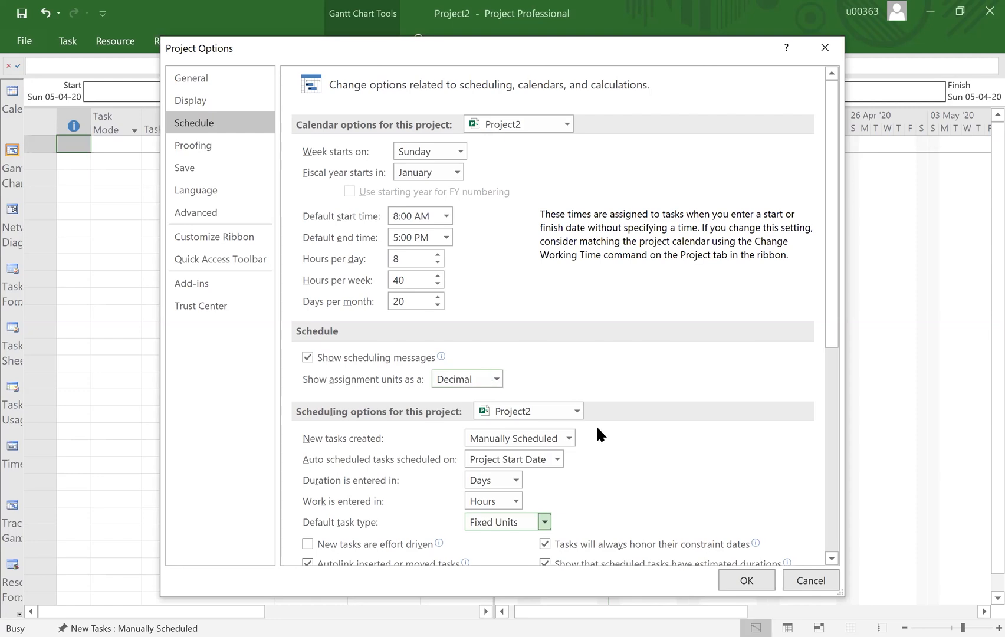
pyautogui.click(568, 439)
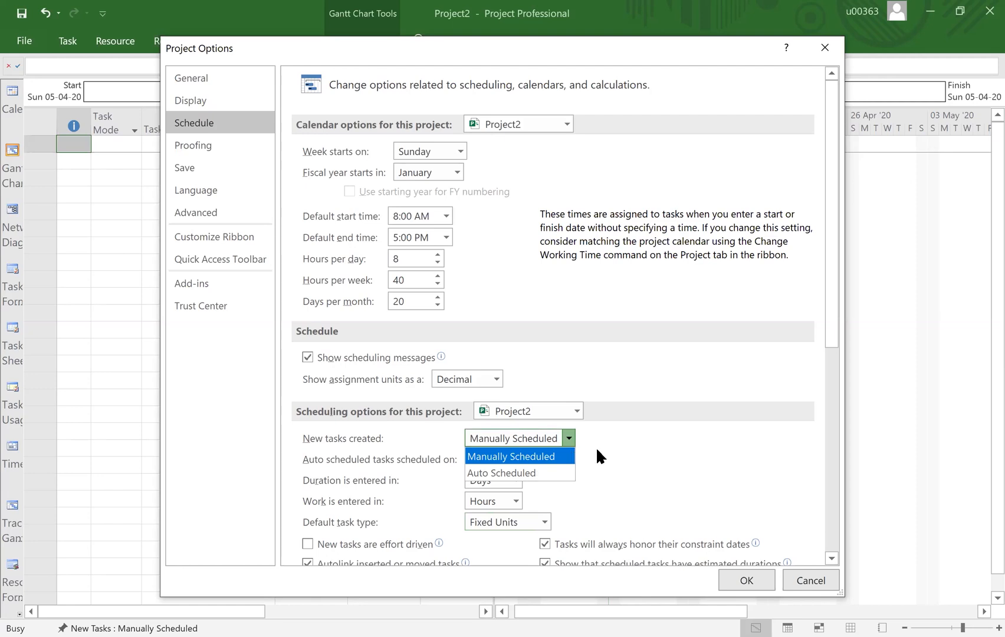
pyautogui.click(567, 472)
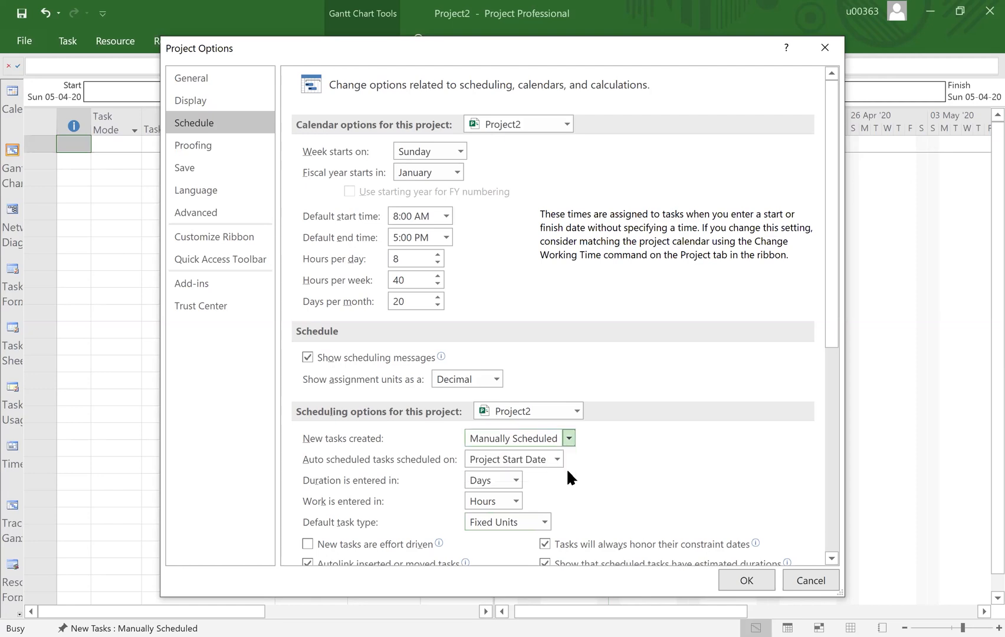
pyautogui.scroll(-3, 553, 416)
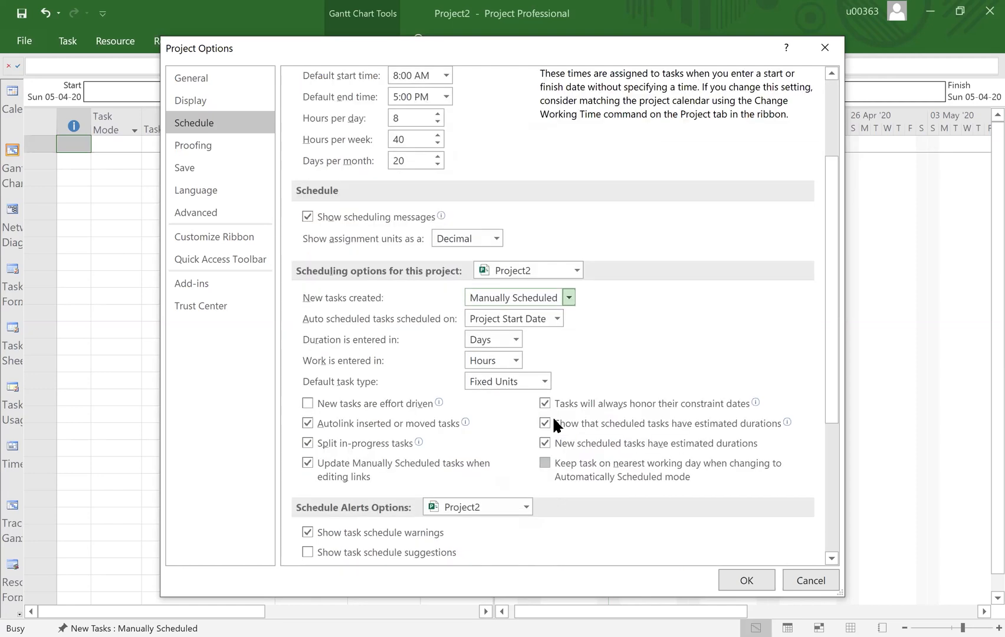
pyautogui.click(544, 382)
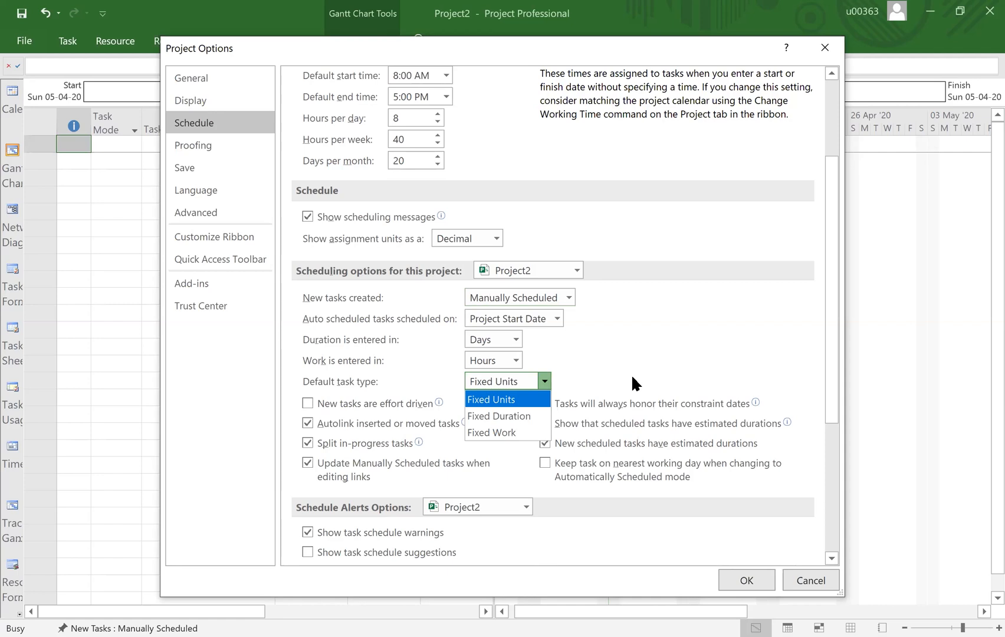
pyautogui.scroll(3, 633, 378)
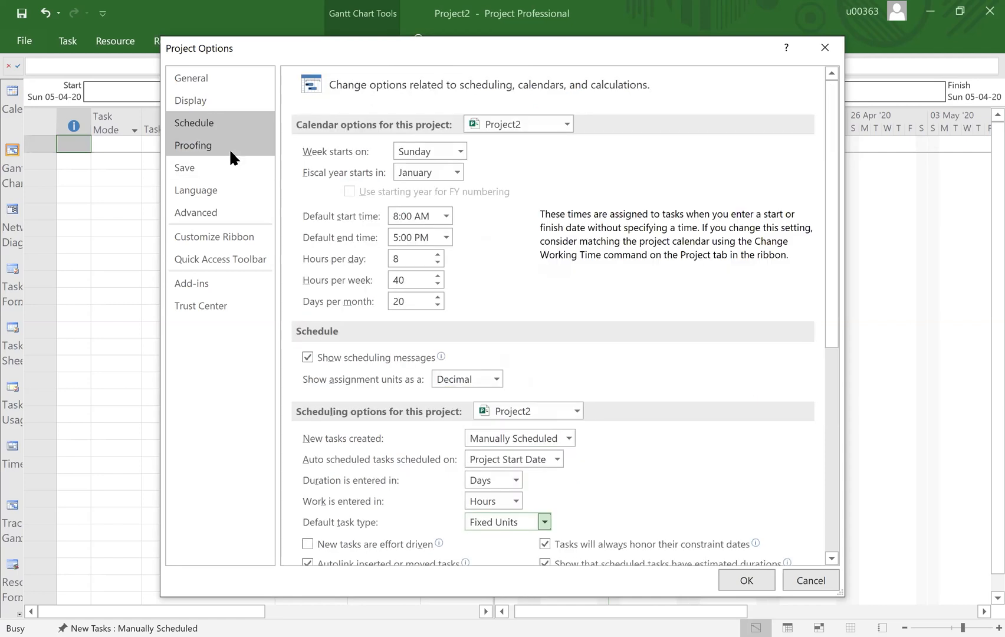
# Open the options for saving projects and toggle the auto save setting
pyautogui.click(187, 167)
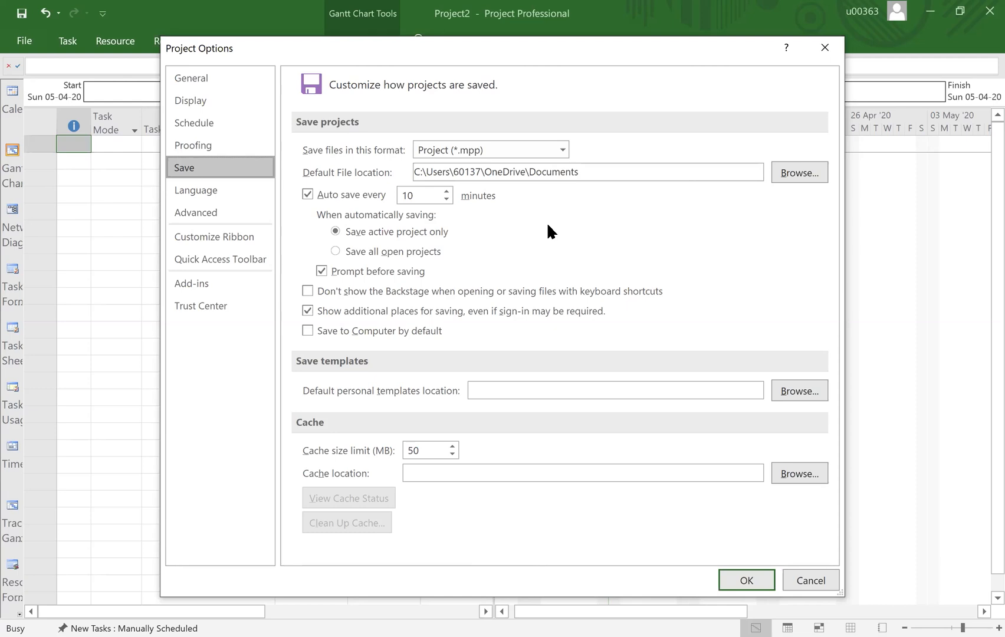
pyautogui.click(308, 194)
# In the Advanced calculation options, enable both status-date move options with their sub-options, spreading of % complete edits, and multiple critical paths
pyautogui.click(203, 217)
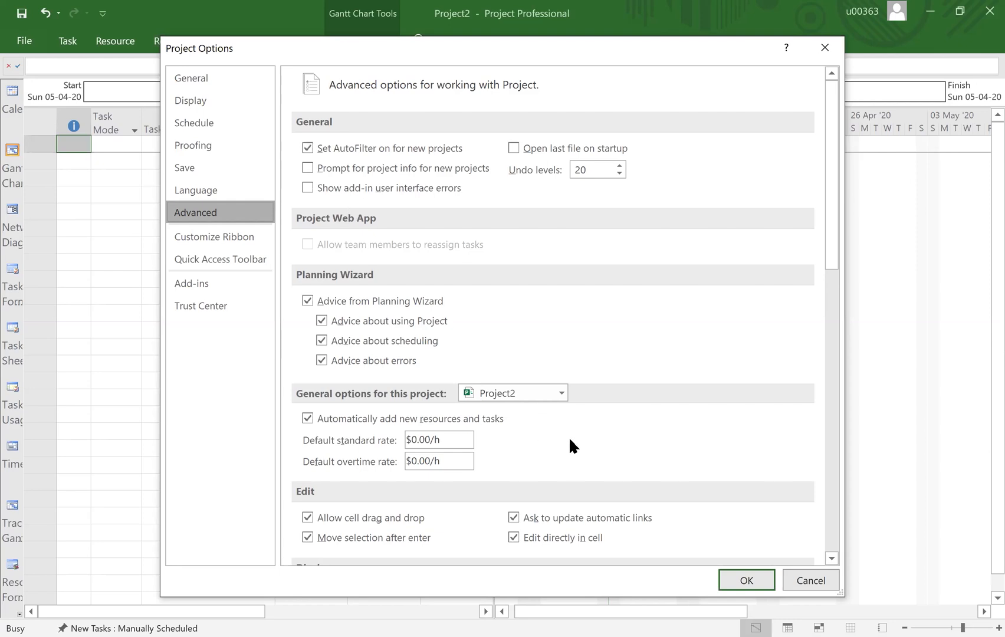
pyautogui.scroll(-3, 570, 440)
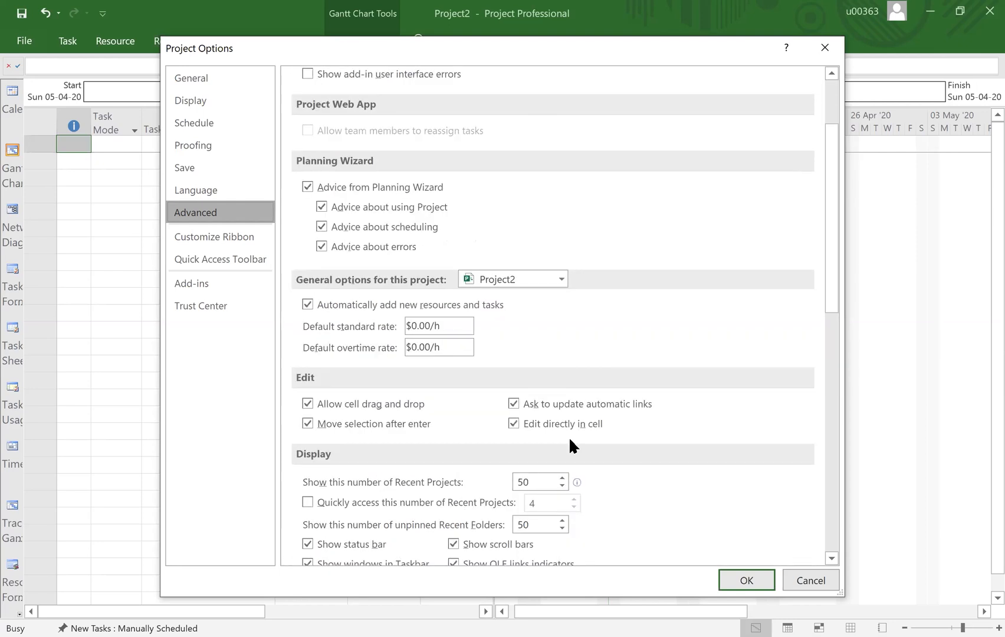
pyautogui.scroll(-9, 570, 439)
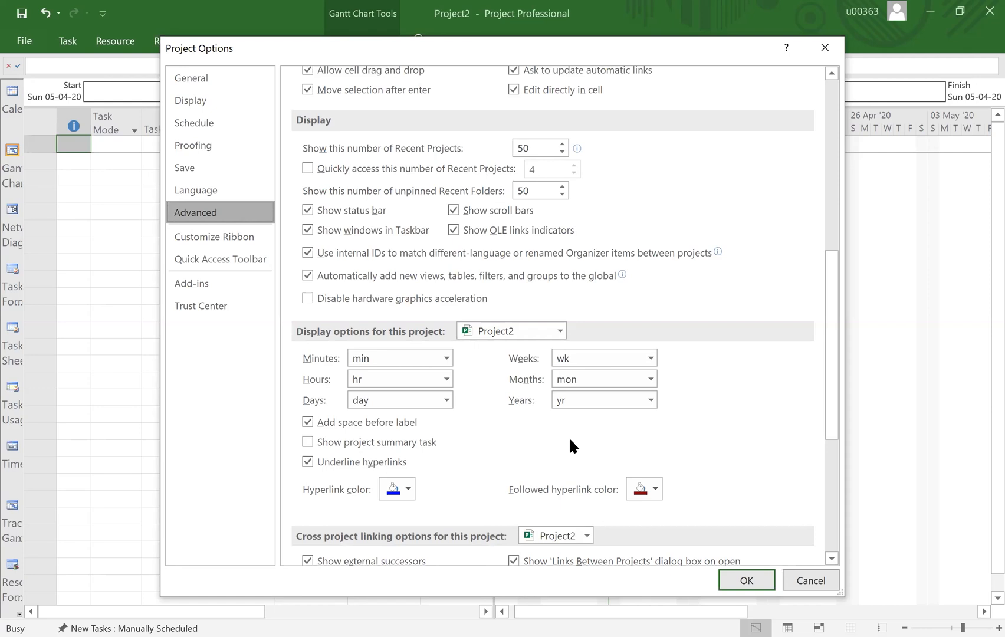
pyautogui.scroll(-8, 569, 440)
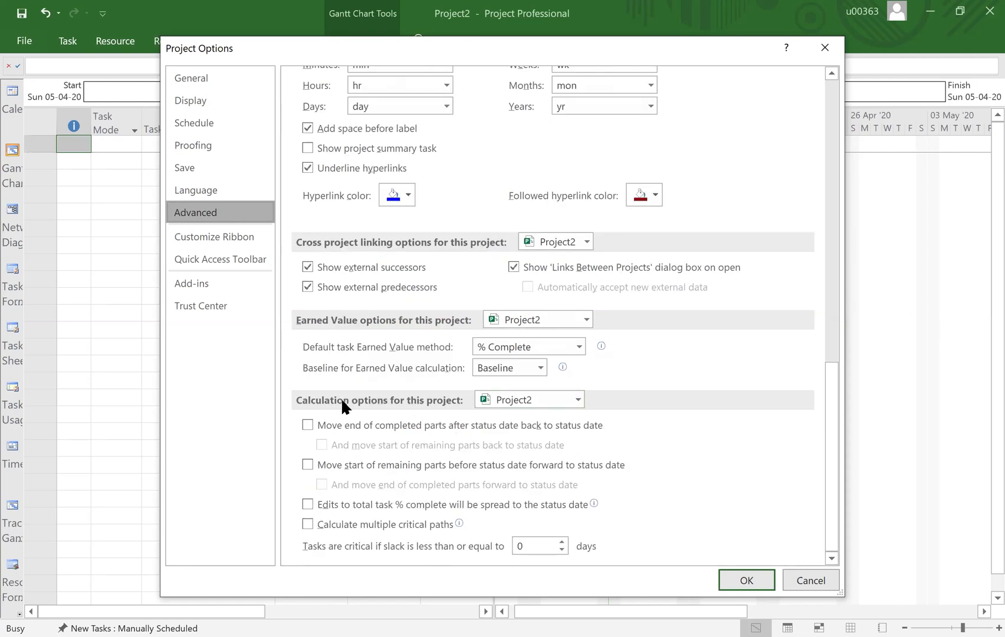
pyautogui.click(308, 425)
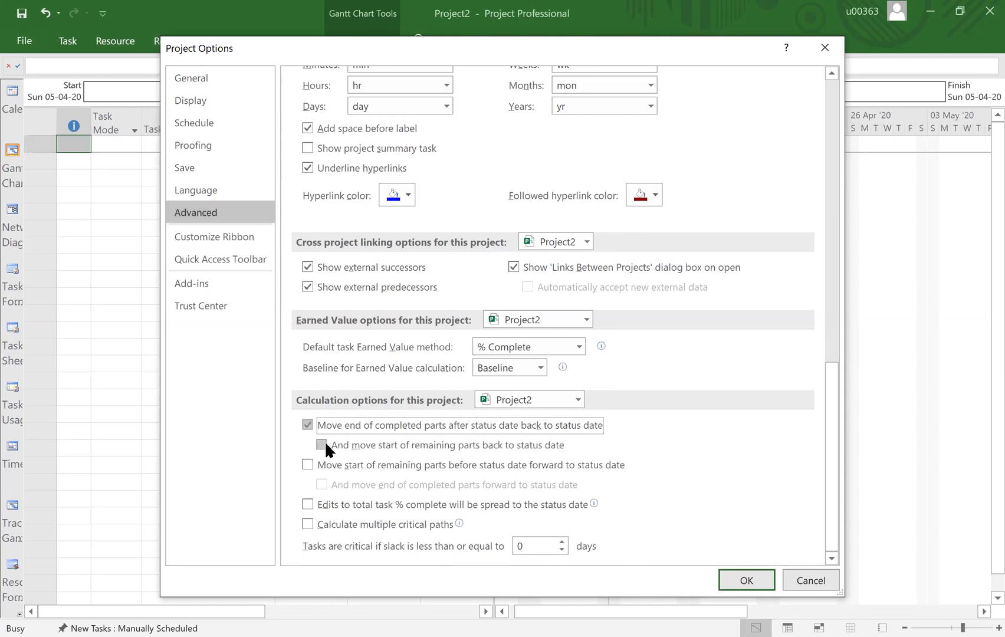
pyautogui.click(322, 446)
pyautogui.click(308, 465)
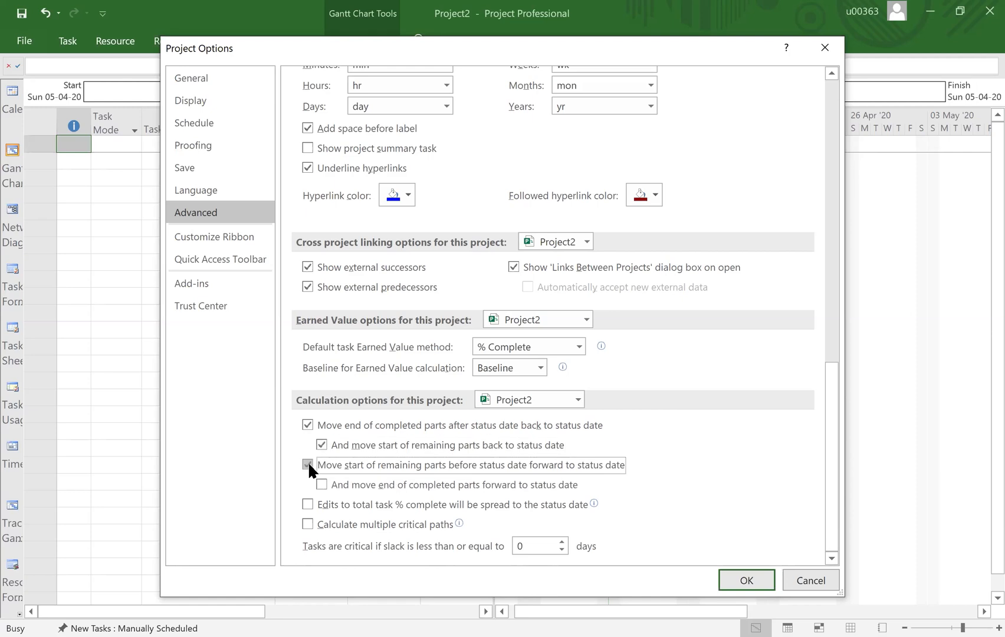
pyautogui.click(322, 485)
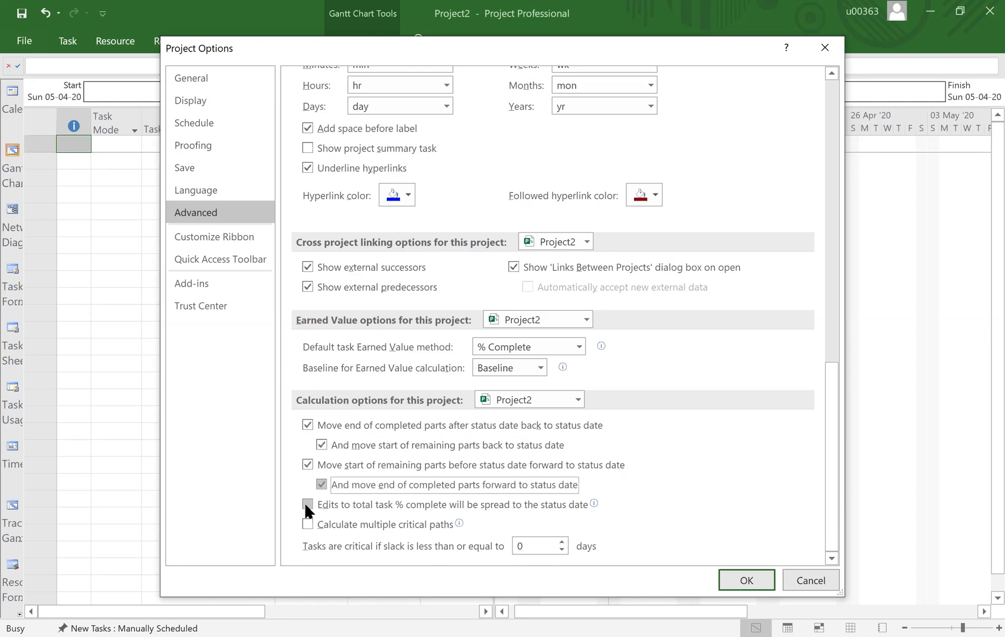
pyautogui.click(307, 523)
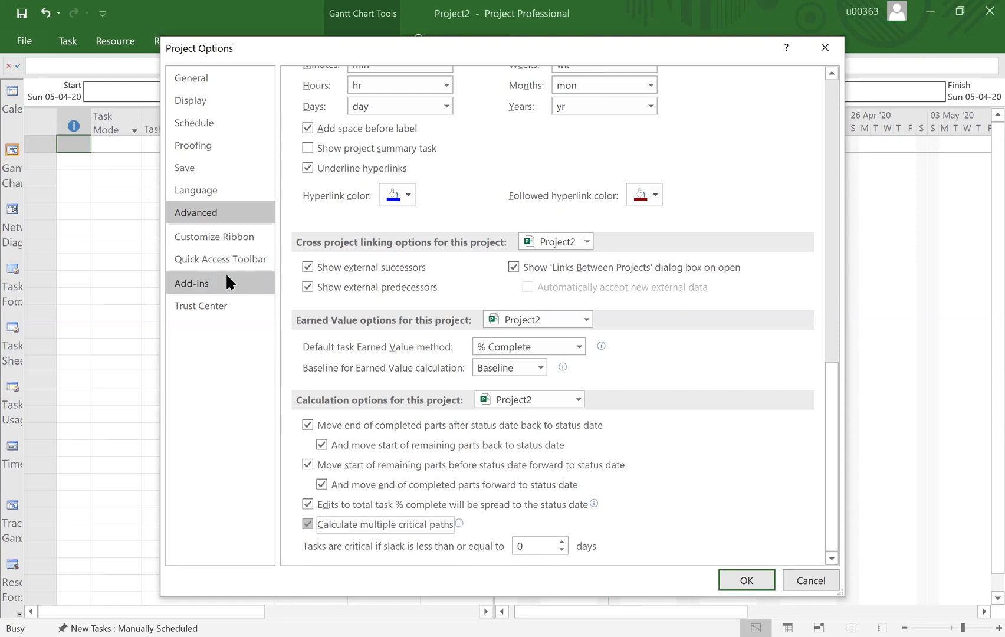
# Review the Trust Center's macro and legacy format settings, and apply the project options
pyautogui.click(210, 310)
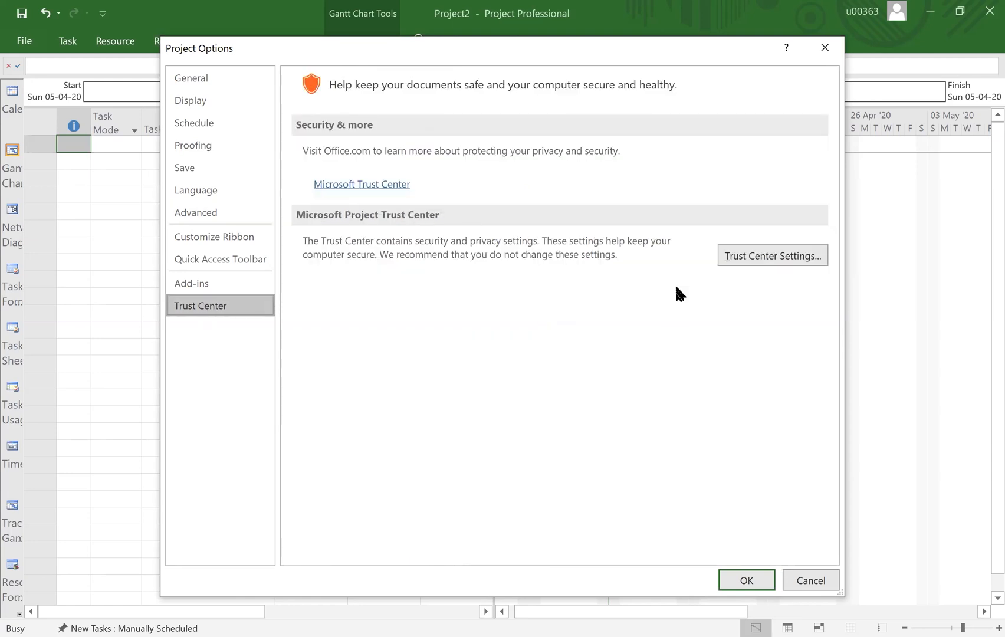
pyautogui.click(770, 253)
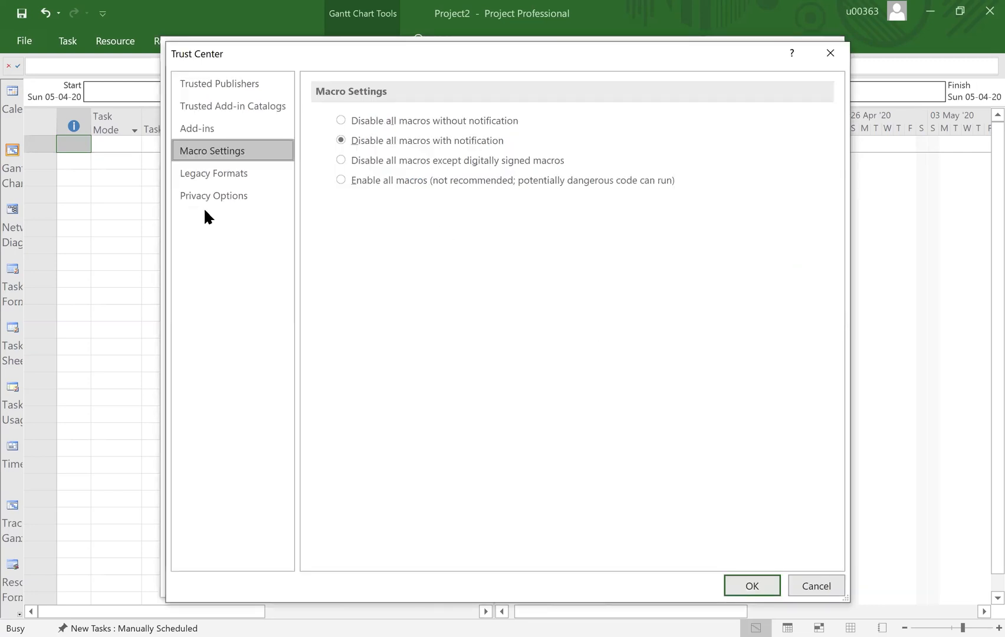
pyautogui.click(201, 173)
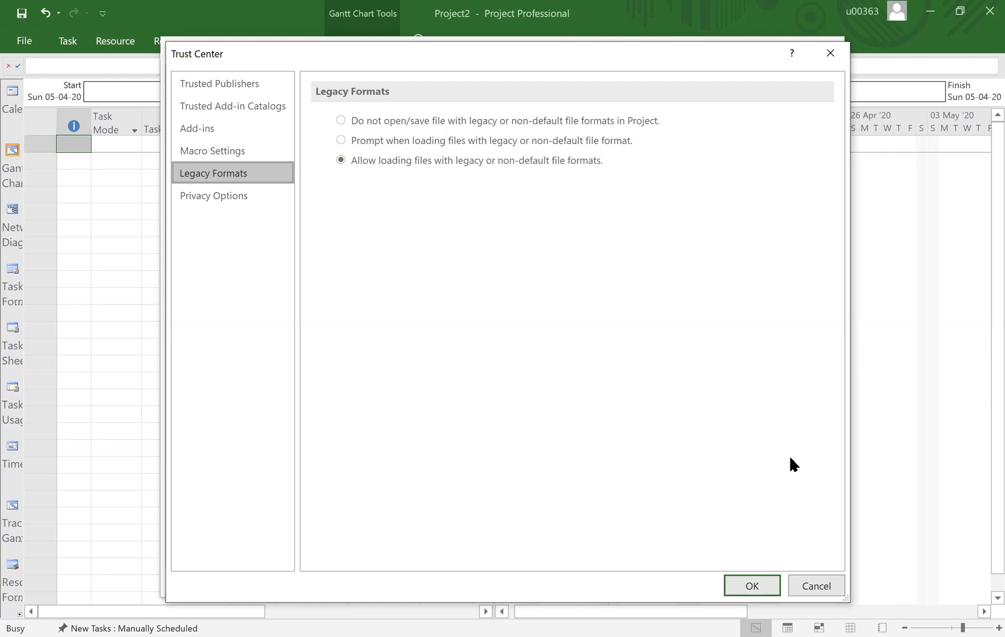
pyautogui.click(754, 584)
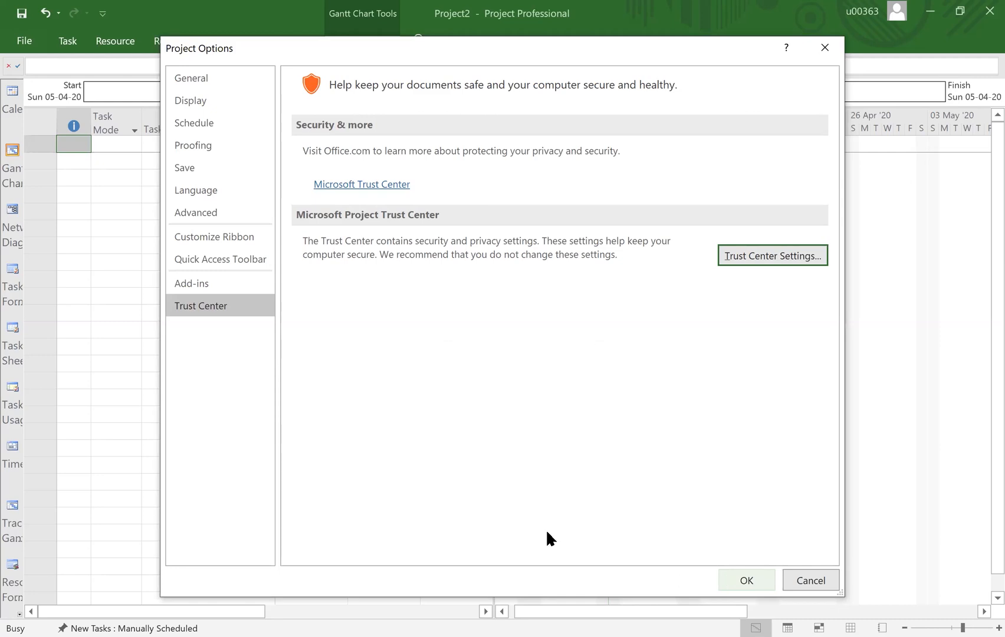
pyautogui.click(747, 581)
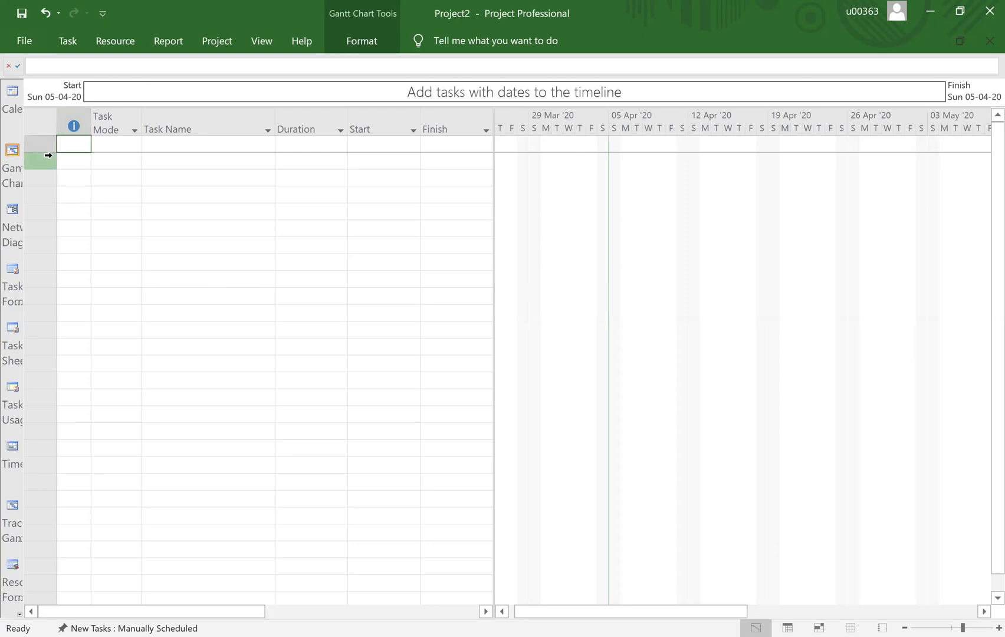
# Set the scheduling mode for new tasks to Auto Scheduled
pyautogui.click(68, 42)
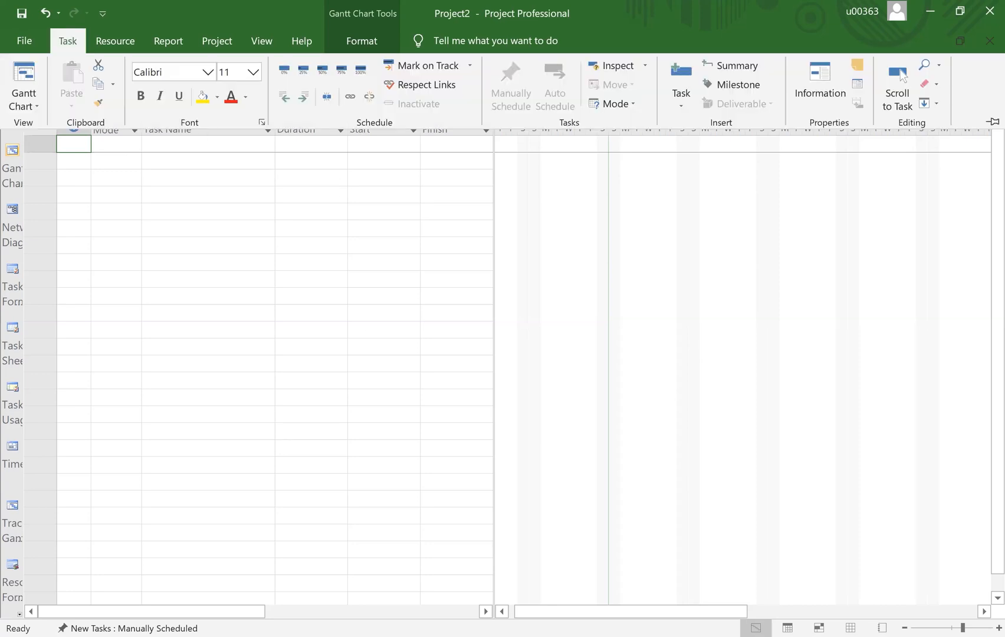
pyautogui.click(128, 628)
pyautogui.click(127, 584)
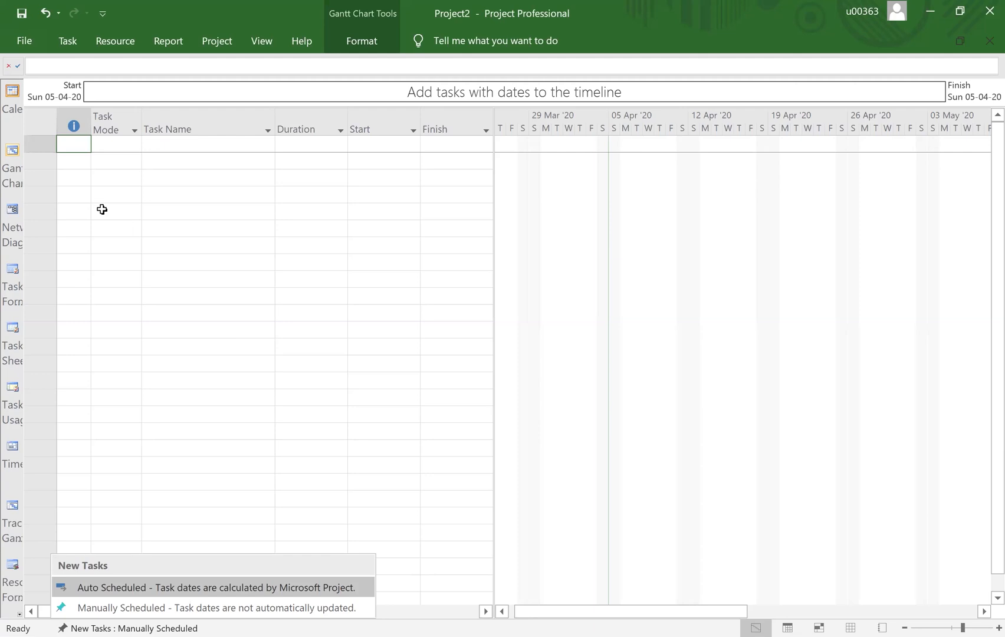
# Select the empty rows of the task table and choose Auto Scheduled for new tasks again
pyautogui.click(43, 144)
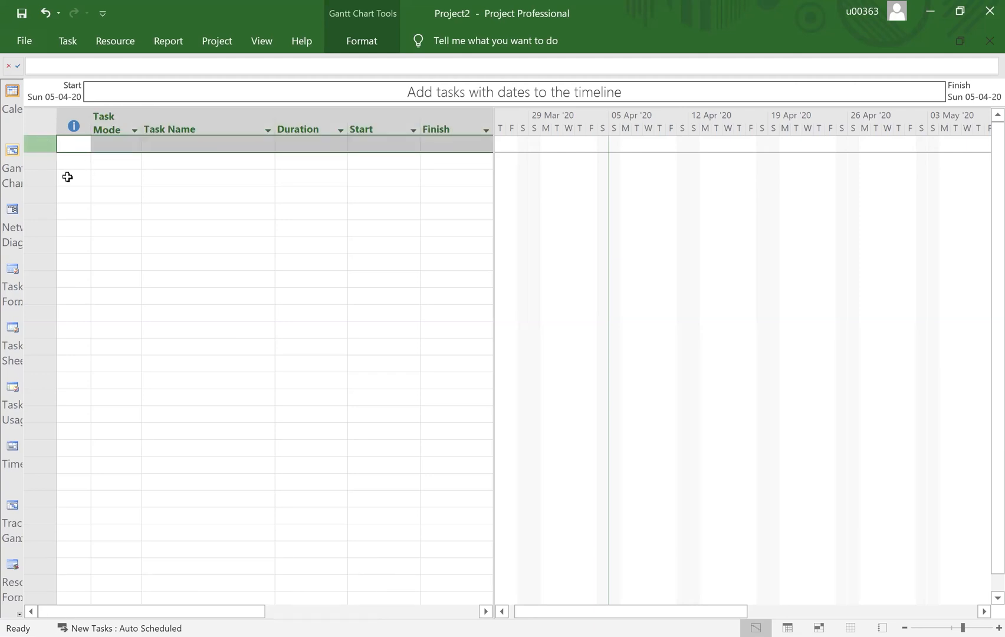
pyautogui.moveTo(45, 146); pyautogui.dragTo(195, 627)
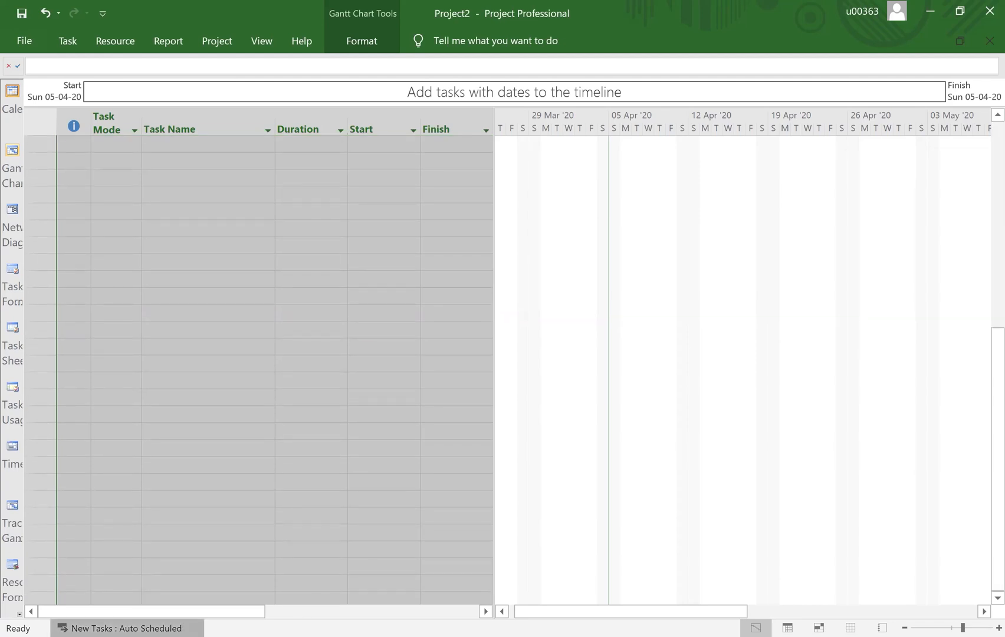
pyautogui.click(192, 628)
pyautogui.click(190, 588)
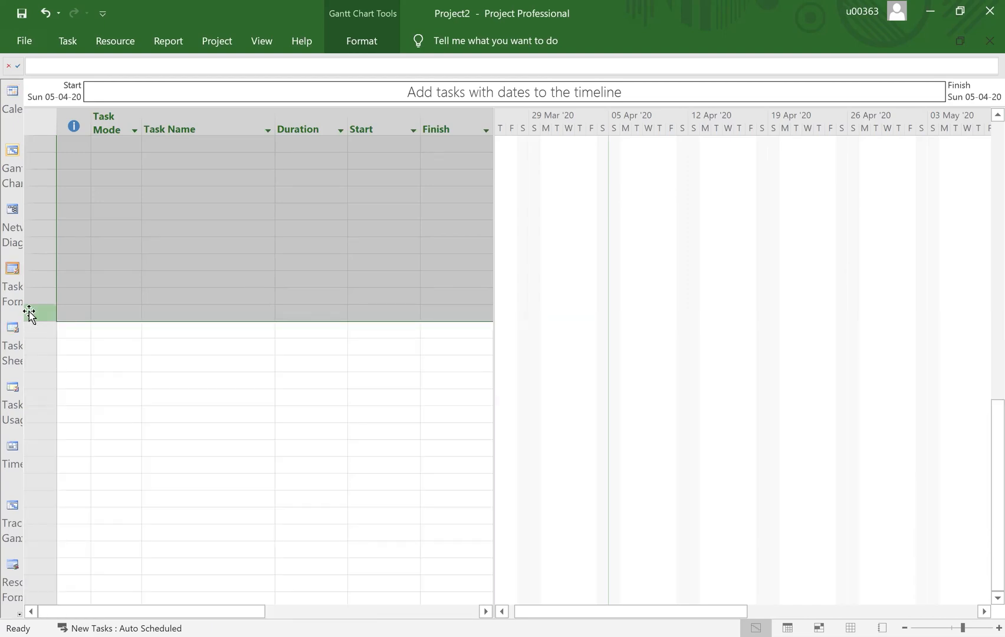
pyautogui.click(70, 346)
pyautogui.moveTo(41, 314); pyautogui.dragTo(247, 596)
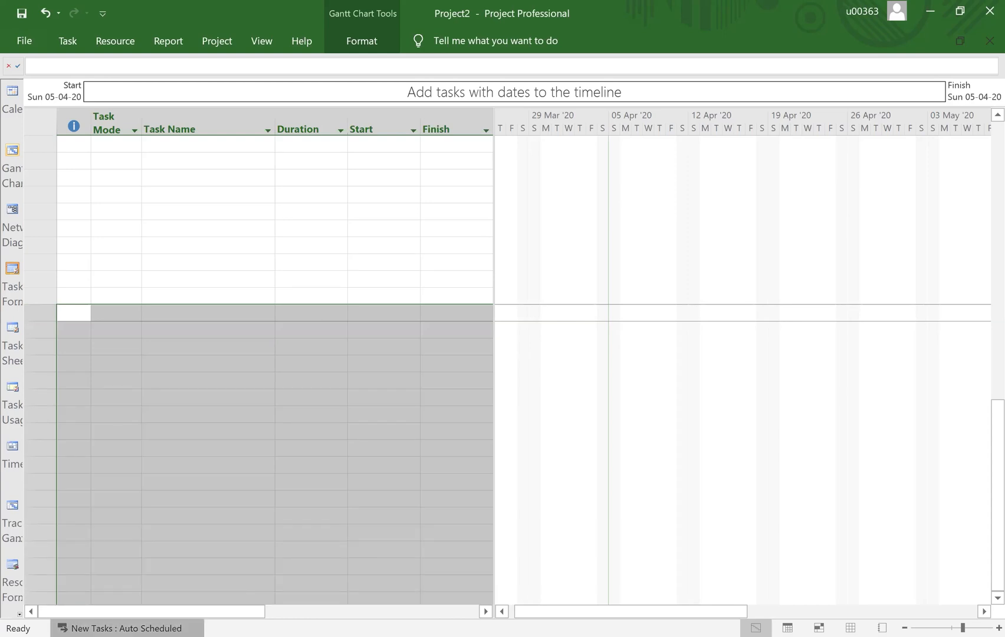
pyautogui.click(127, 628)
pyautogui.click(143, 586)
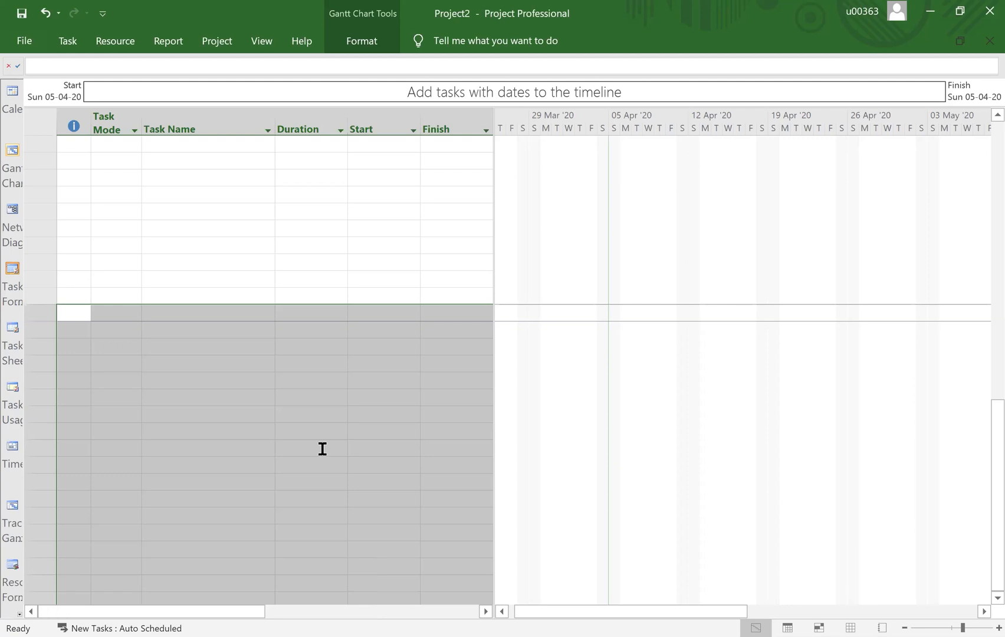
pyautogui.click(320, 446)
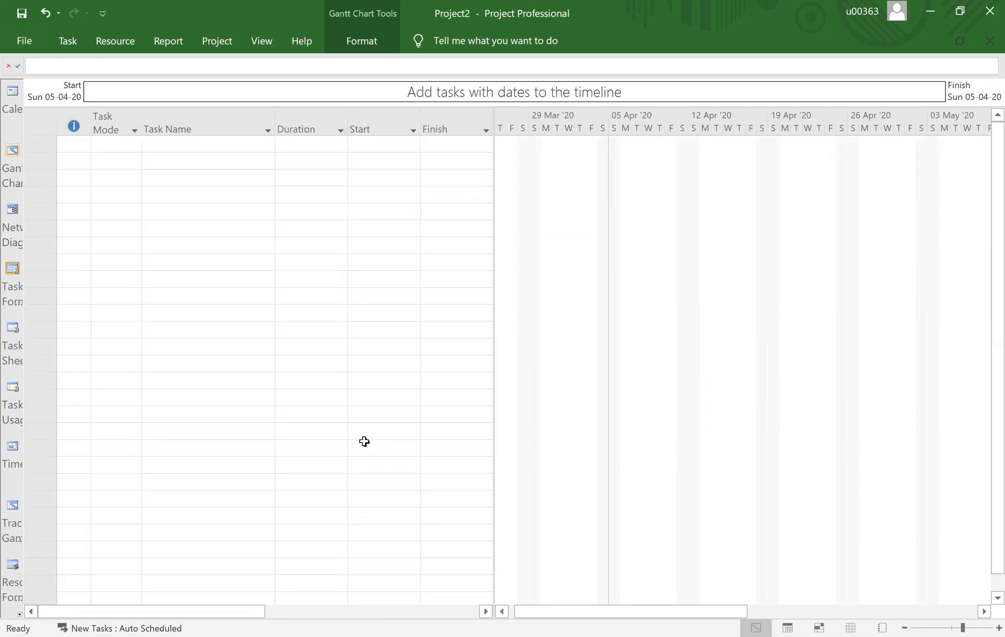
# Enter six tasks named A, B, C, D, E and F in the first rows of the task table
pyautogui.click(178, 148)
pyautogui.write('A')
pyautogui.press('Return')
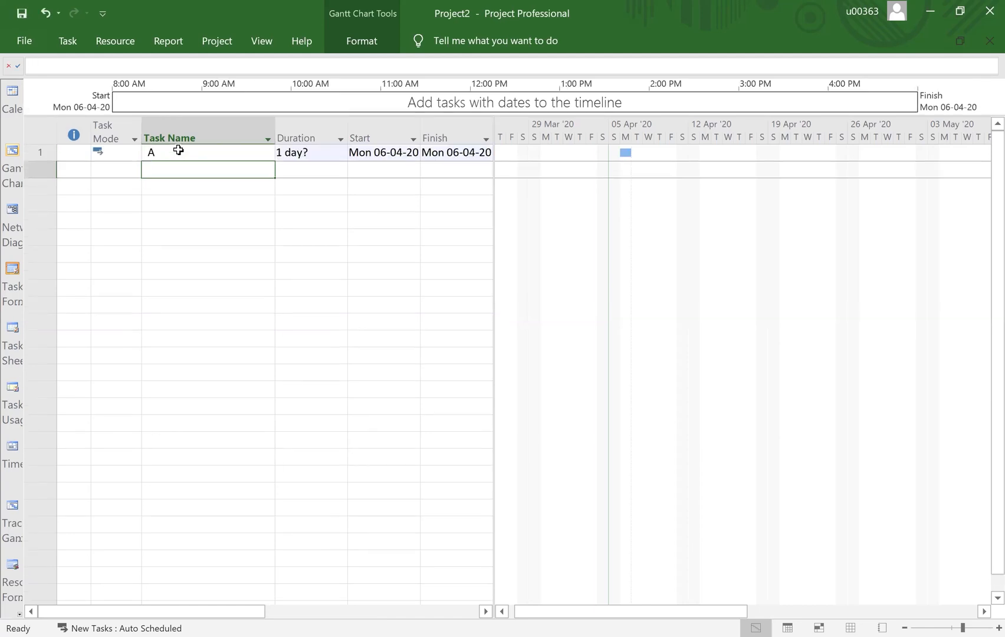
pyautogui.write('B')
pyautogui.press('Return')
pyautogui.write('C')
pyautogui.press('Return')
pyautogui.write('D')
pyautogui.press('Return')
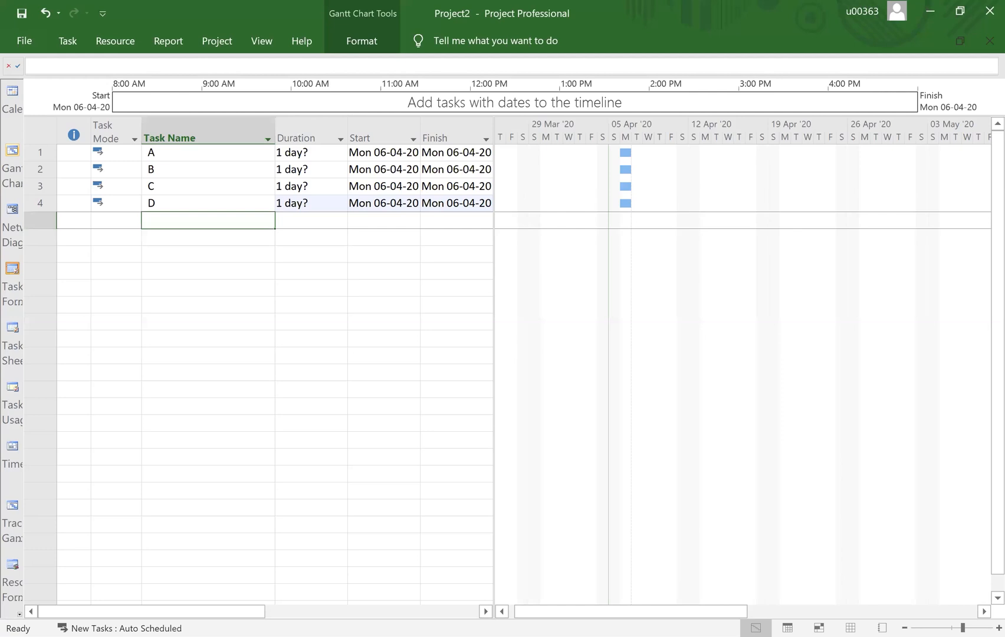
pyautogui.write('E')
pyautogui.press('Return')
pyautogui.write('F')
pyautogui.press('Return')
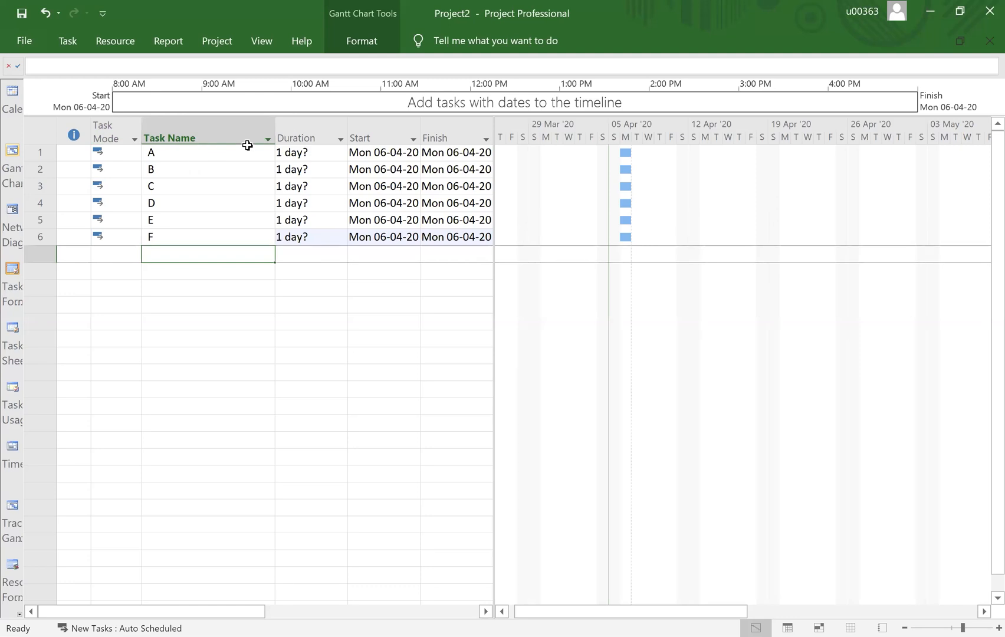
# Narrow the Task Name column and highlight the Duration, Start and Finish columns in turn to review them
pyautogui.moveTo(273, 129); pyautogui.dragTo(209, 143)
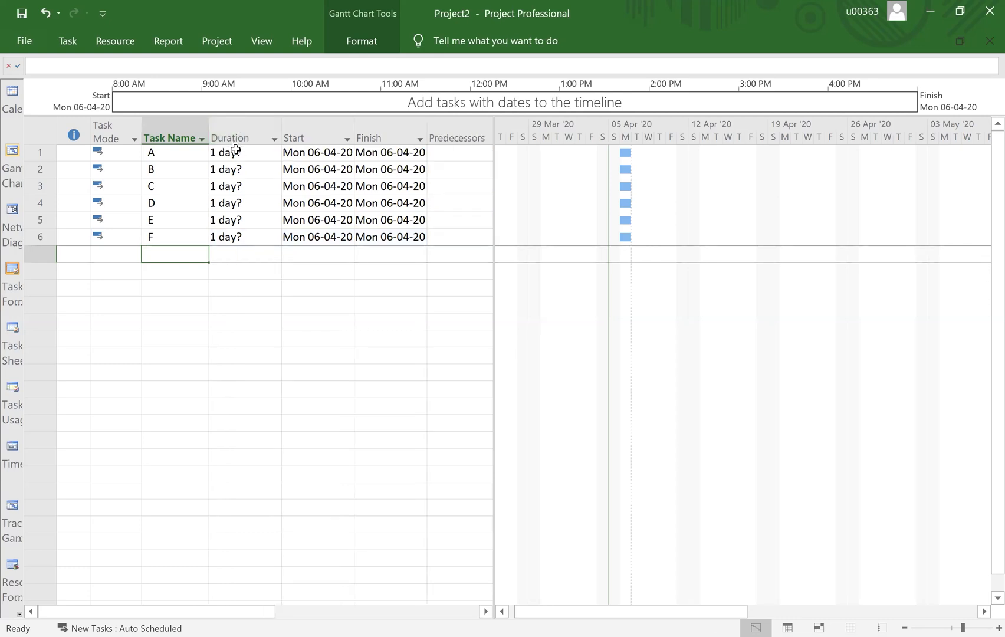
pyautogui.click(221, 126)
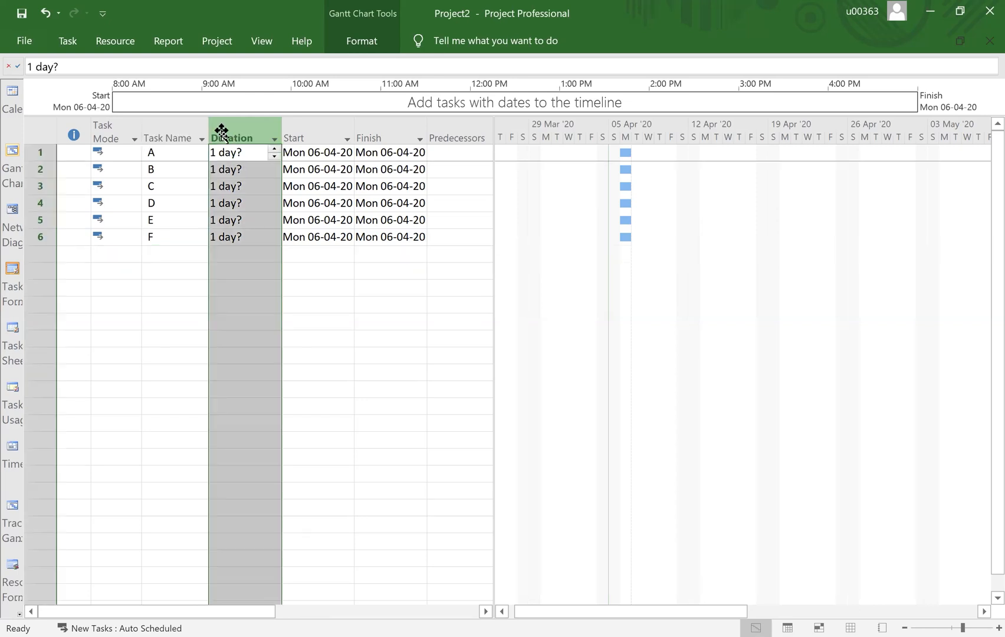
pyautogui.click(315, 134)
pyautogui.click(389, 131)
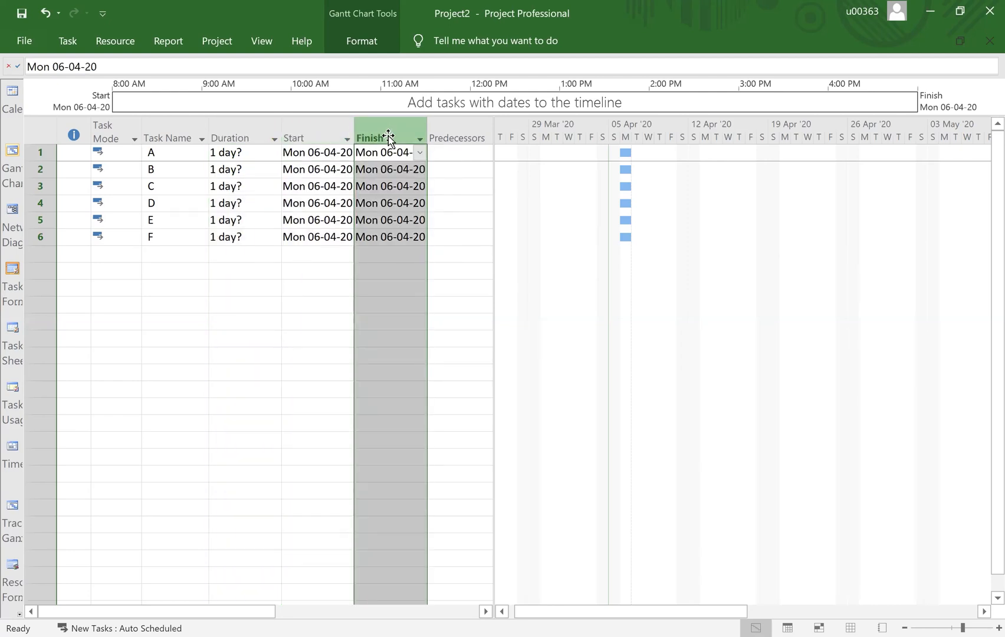
pyautogui.click(242, 135)
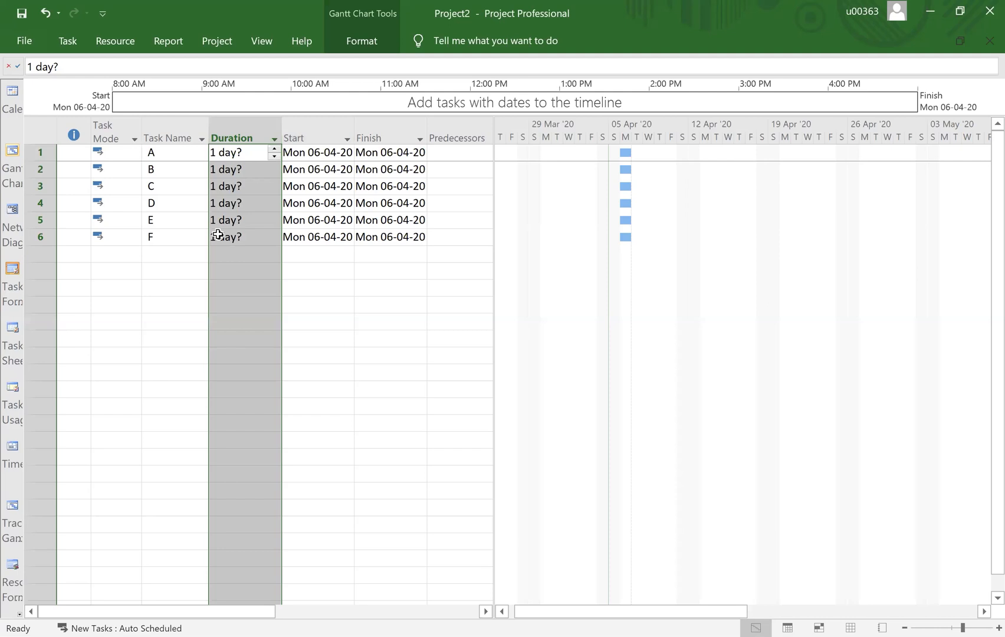
# Set the duration of task A to a firm 2 days, without the estimate mark
pyautogui.click(212, 152)
pyautogui.write('2')
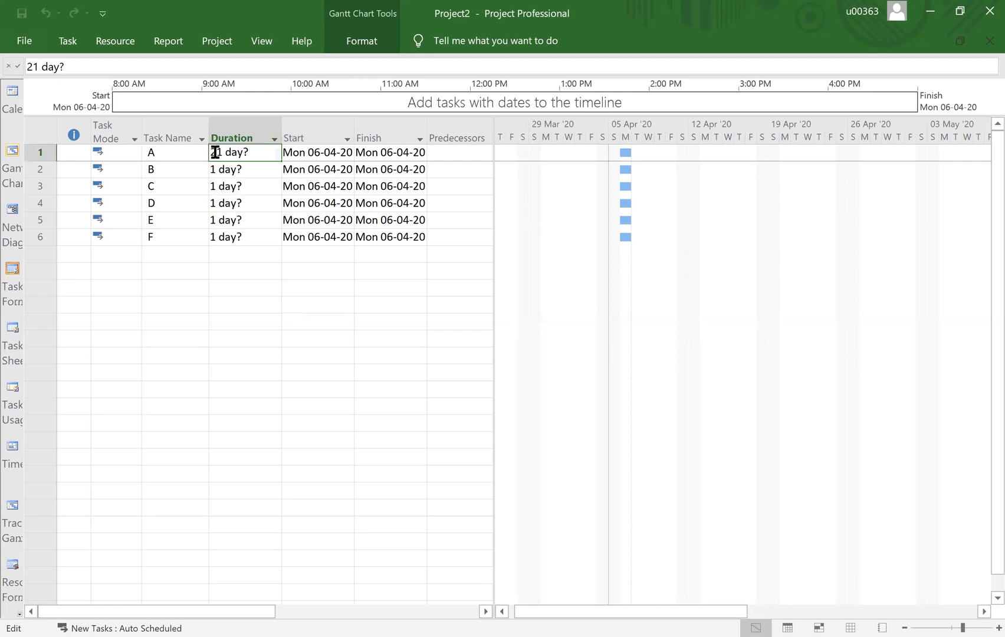
pyautogui.press('Delete')
pyautogui.press('Return')
pyautogui.click(223, 154)
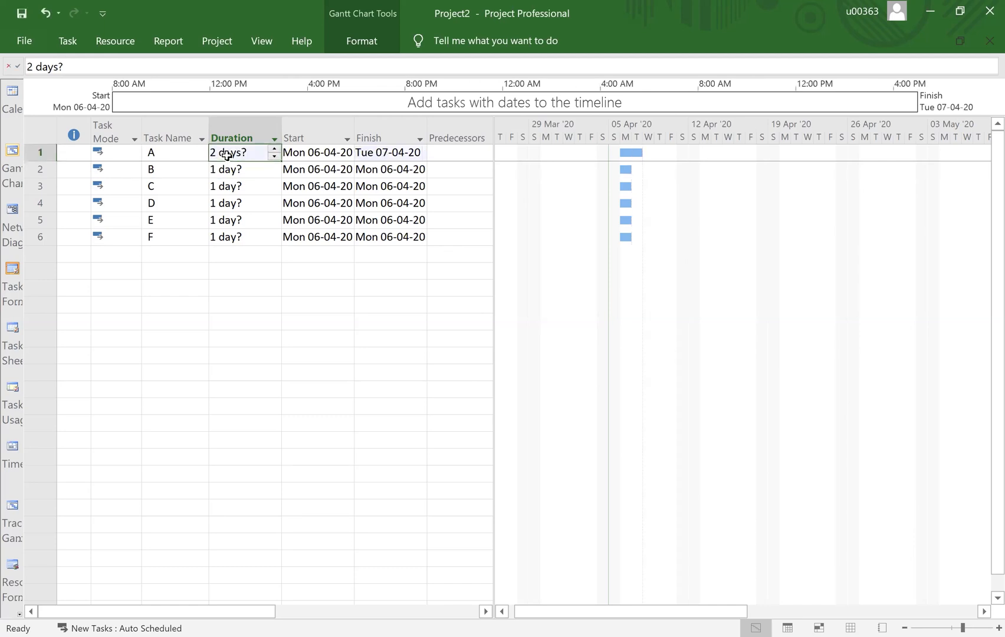
pyautogui.write('2')
pyautogui.press('Return')
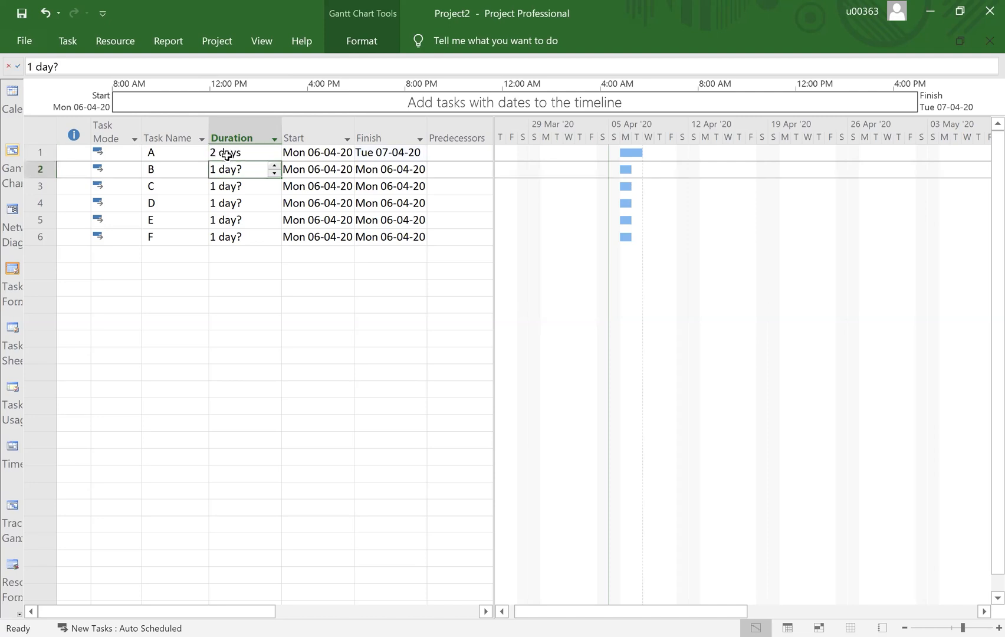
# Set the durations of tasks B through F to 2 days each, dismissing the Planning Wizard tips
pyautogui.write('2')
pyautogui.press('Return')
pyautogui.write('2')
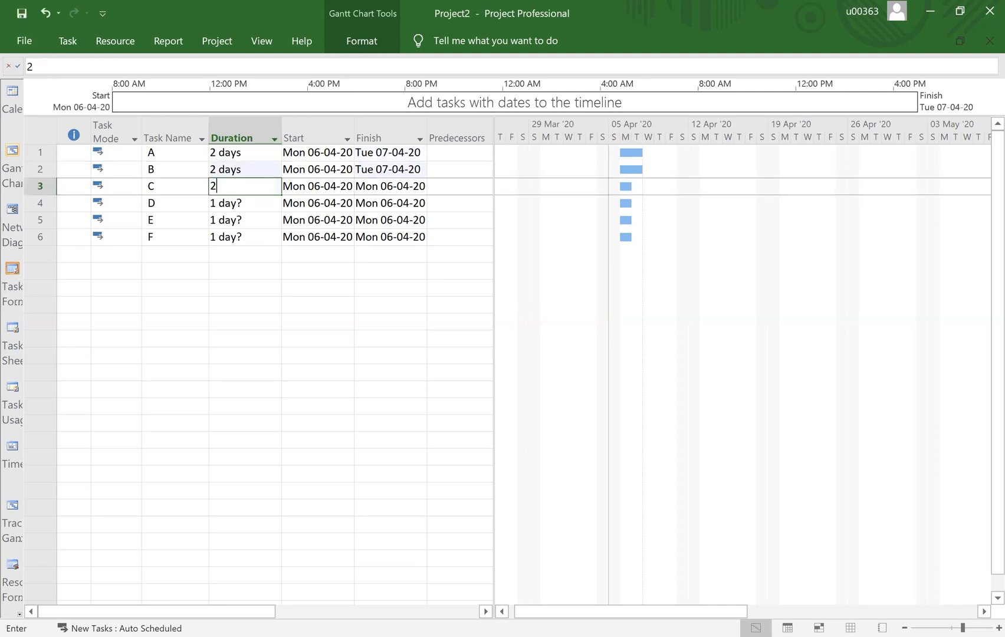
pyautogui.press('Return')
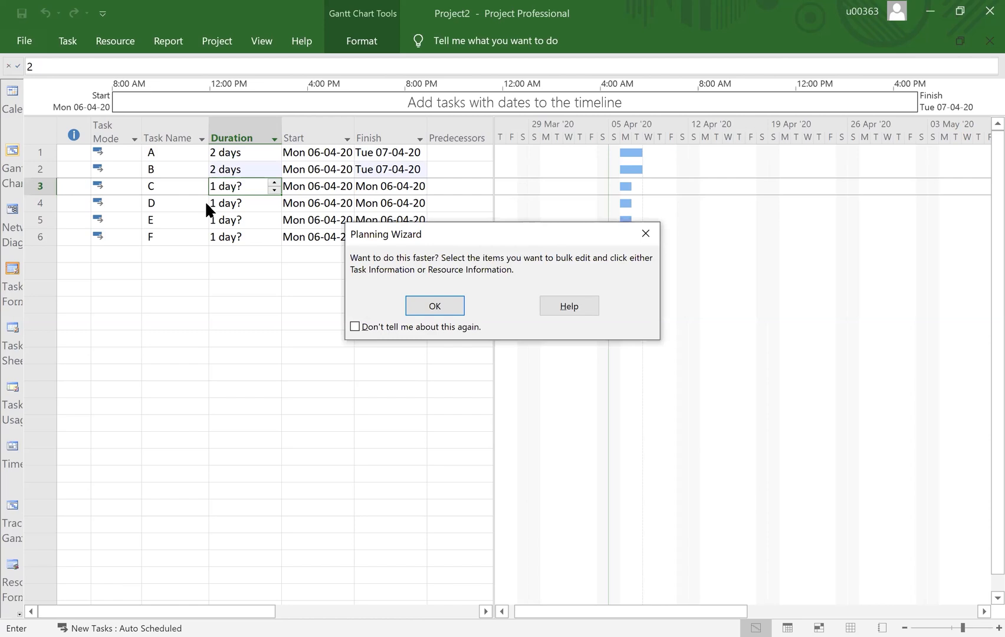
pyautogui.click(449, 302)
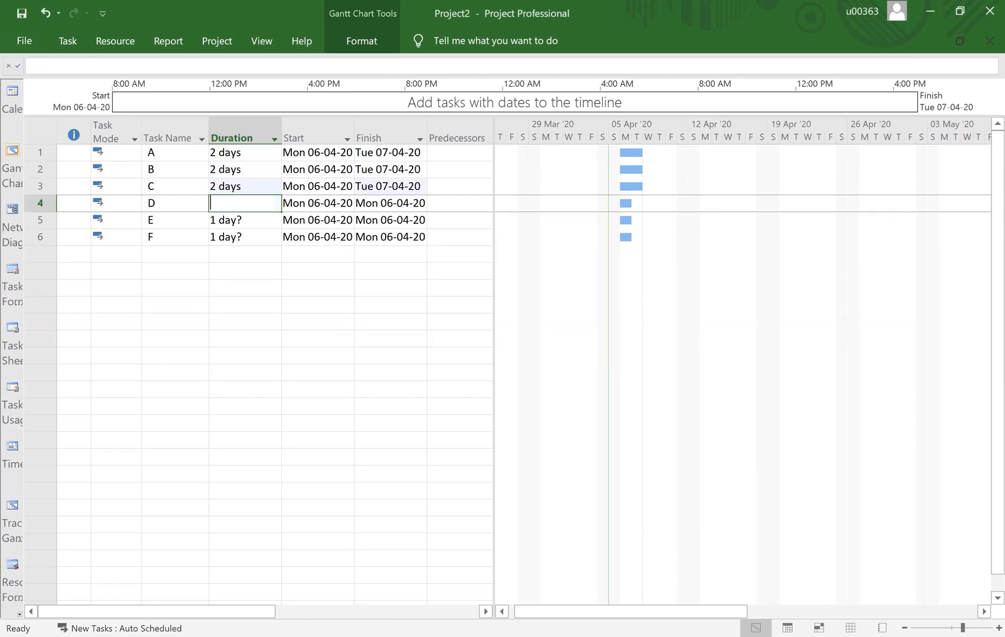
pyautogui.write('2')
pyautogui.press('Return')
pyautogui.write('2')
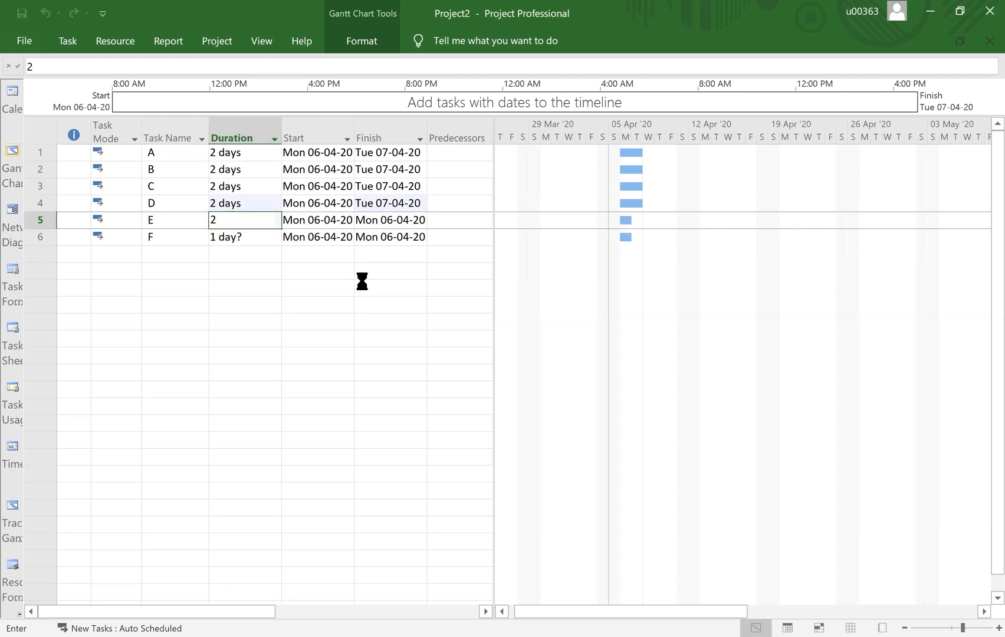
pyautogui.press('Return')
pyautogui.write('2')
pyautogui.press('Return')
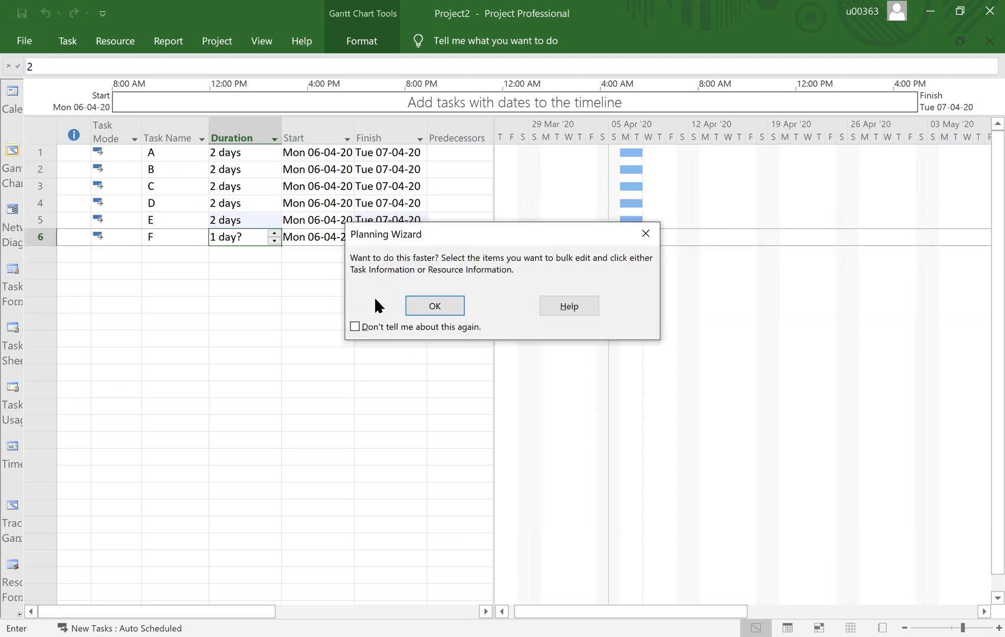
pyautogui.press('Return')
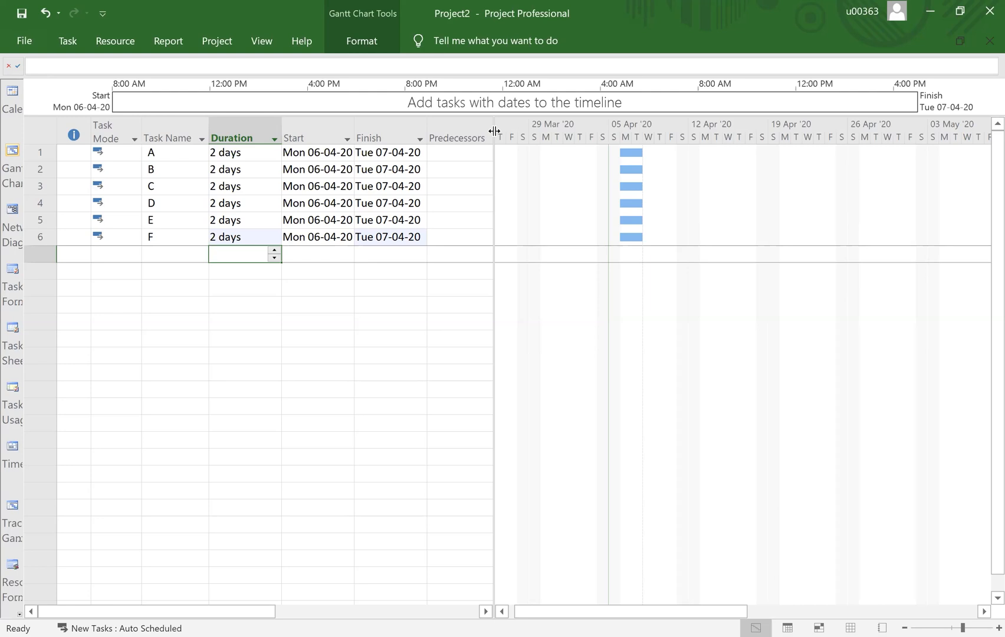
# Widen the task table to uncover the Resource Names column, and review the Task Name, Duration, Predecessors and Resource Names columns
pyautogui.moveTo(494, 131); pyautogui.dragTo(660, 130)
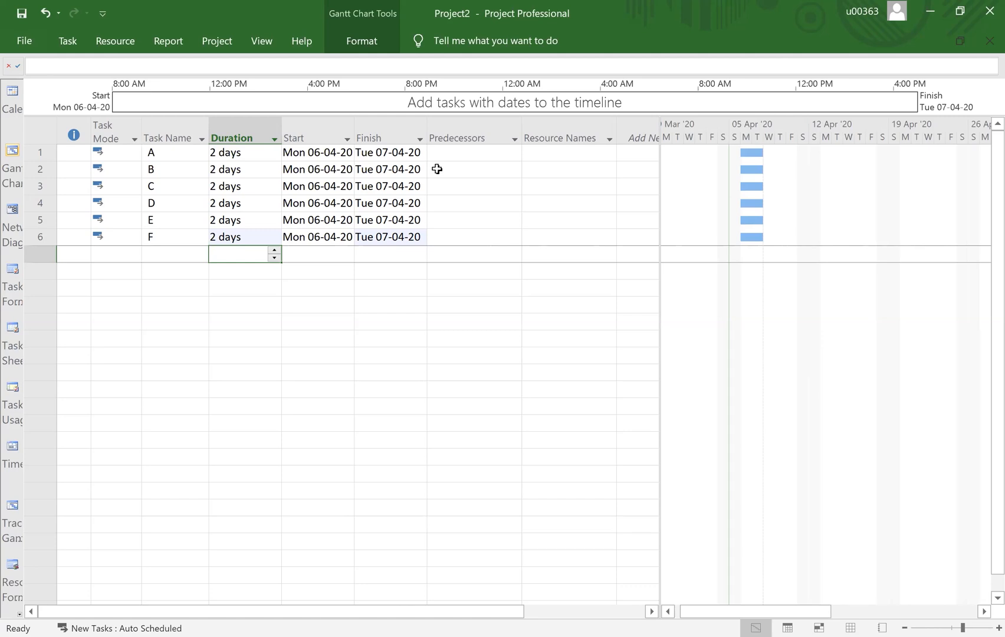
pyautogui.click(170, 138)
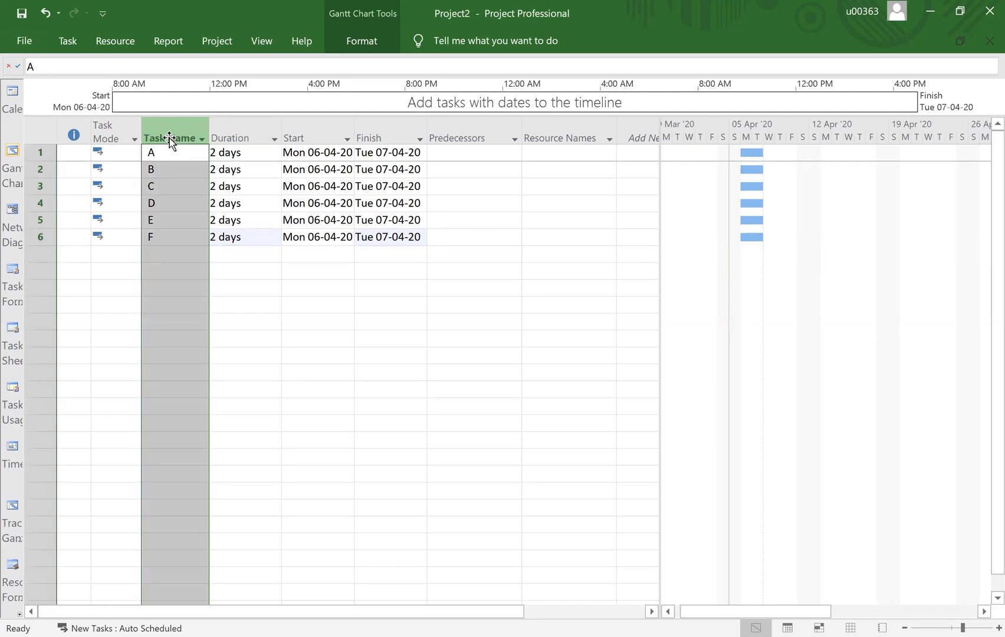
pyautogui.click(252, 131)
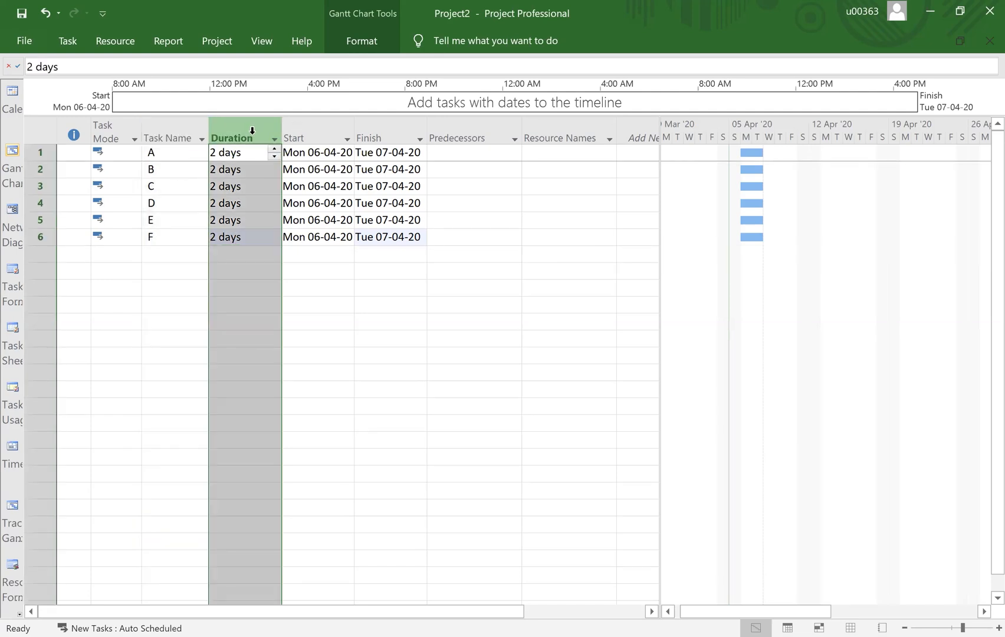
pyautogui.click(438, 131)
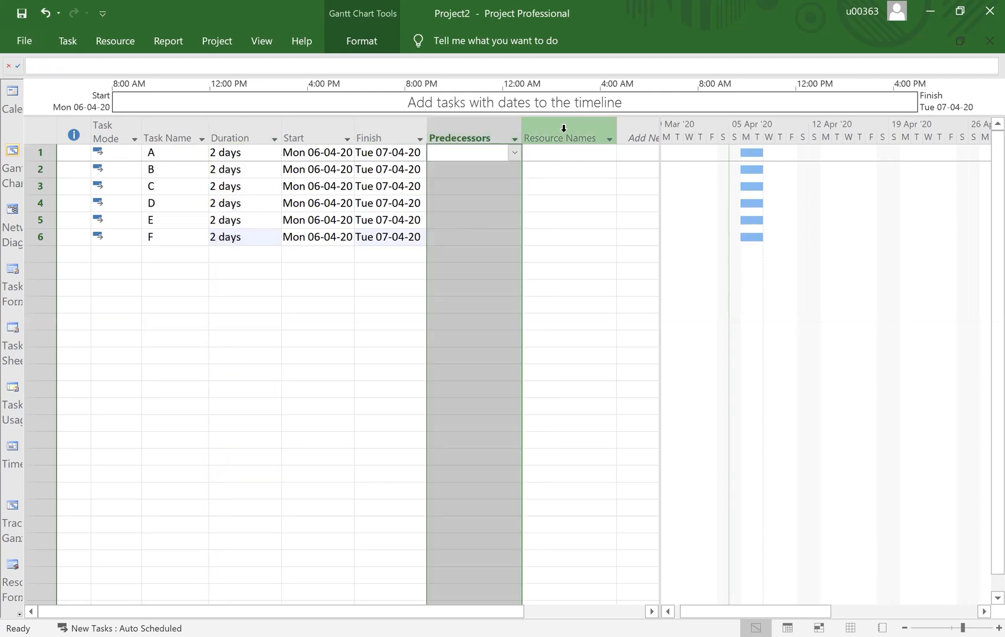
pyautogui.click(563, 135)
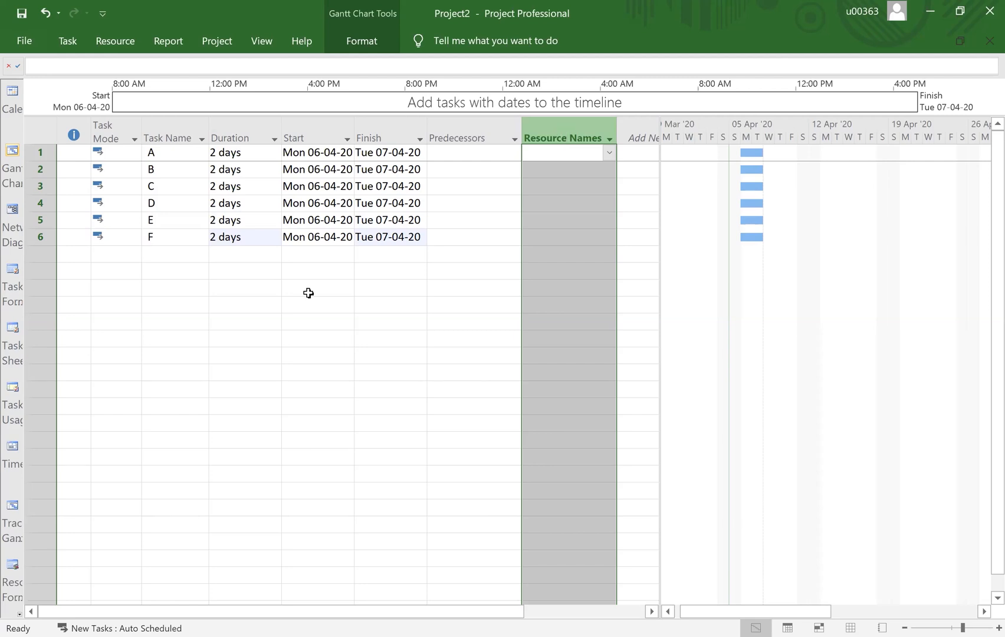
pyautogui.click(242, 333)
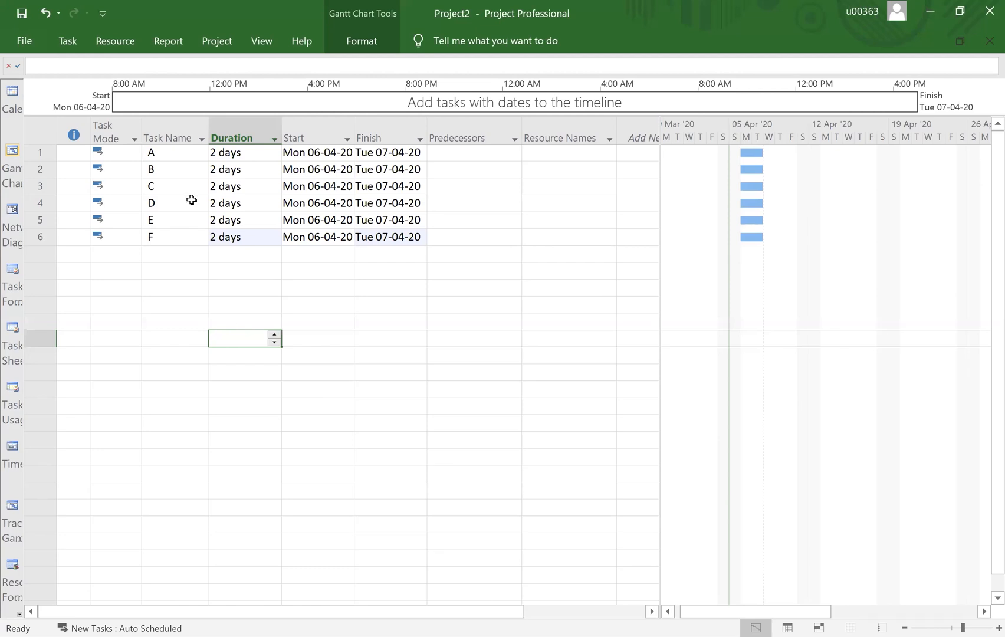
# Insert a new column between Task Name and Duration, and select it
pyautogui.click(162, 131)
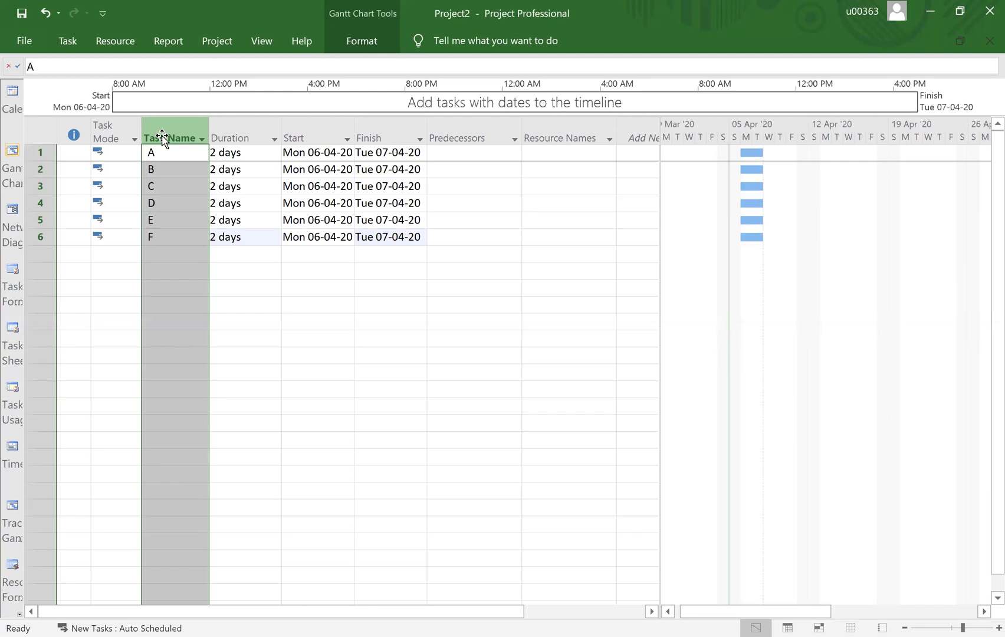
pyautogui.click(228, 133)
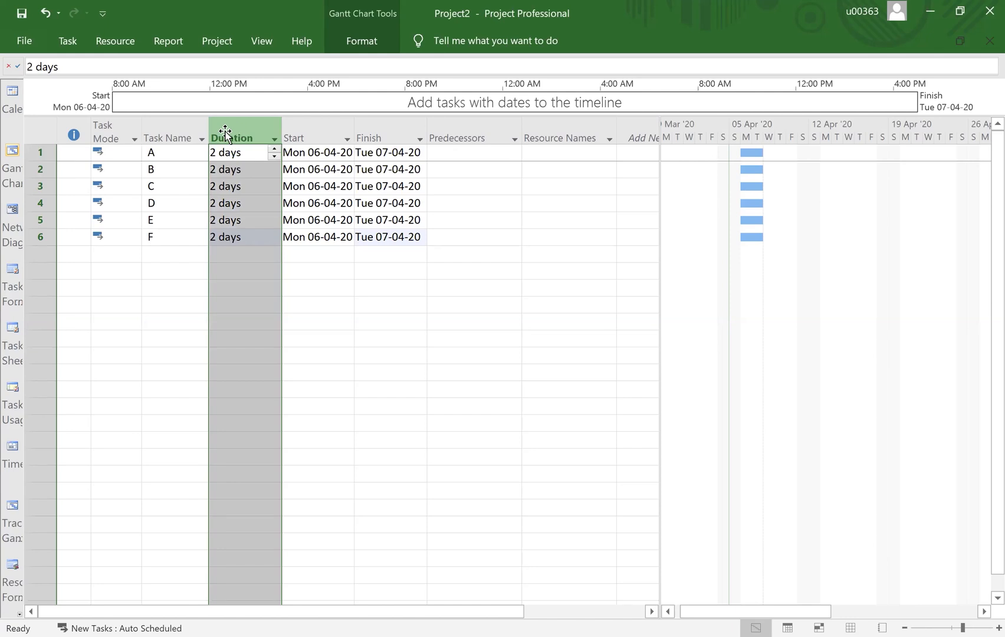
pyautogui.rightClick(225, 132)
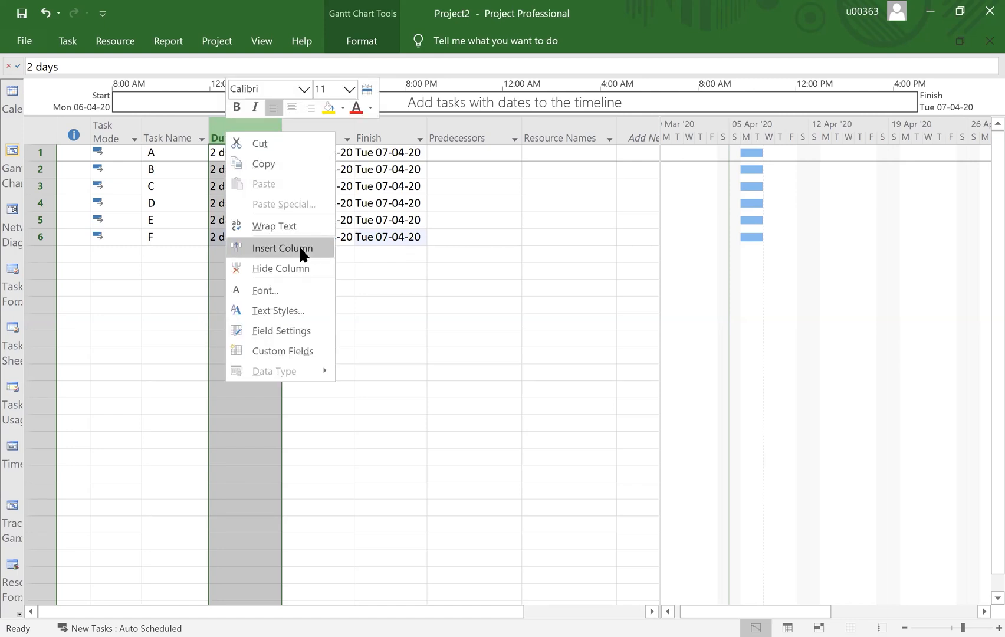
pyautogui.click(299, 248)
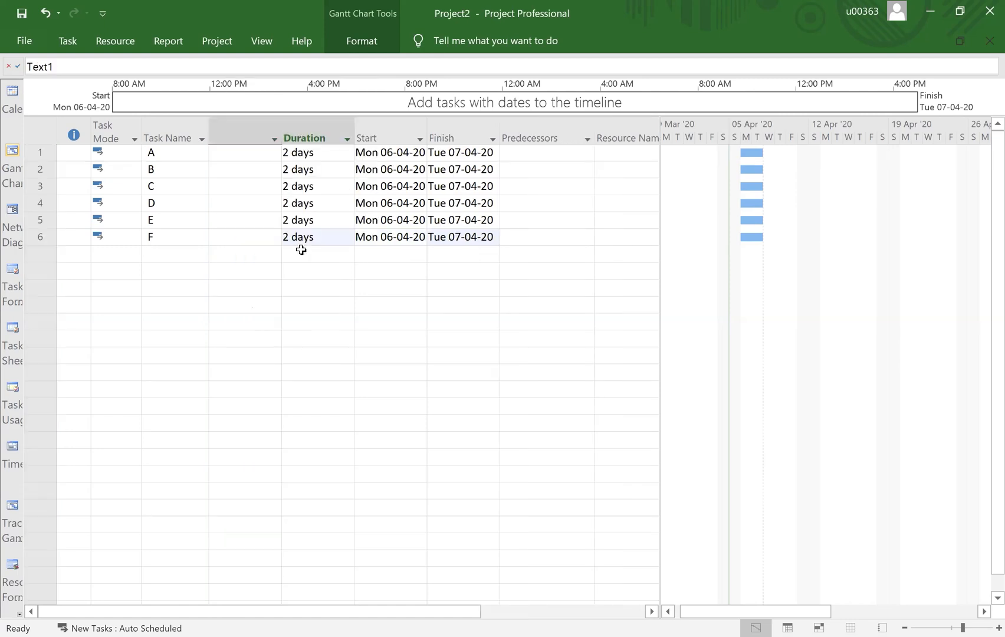
pyautogui.click(239, 131)
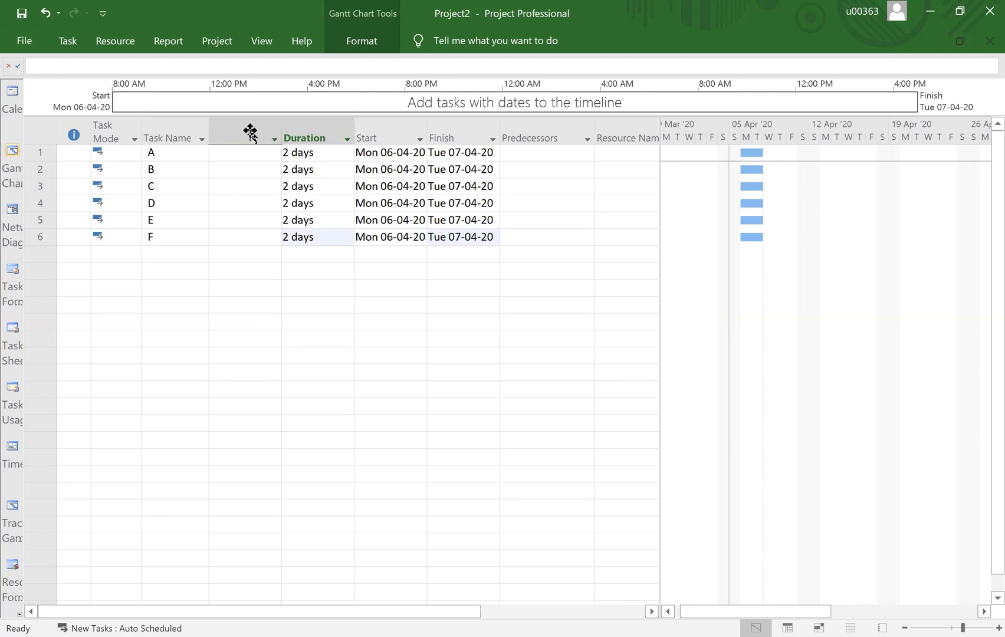
pyautogui.rightClick(253, 139)
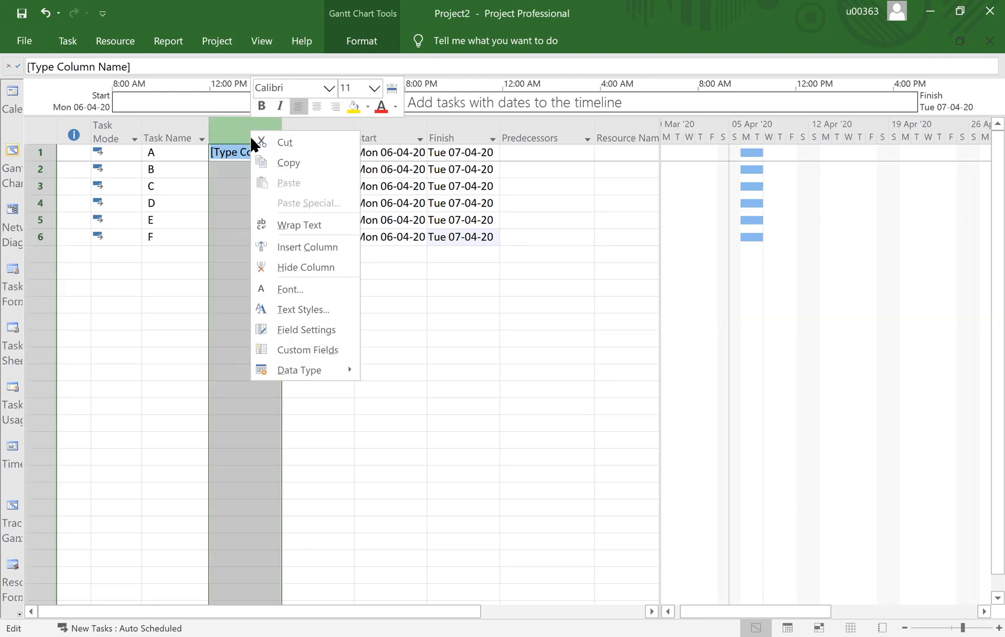
pyautogui.click(308, 245)
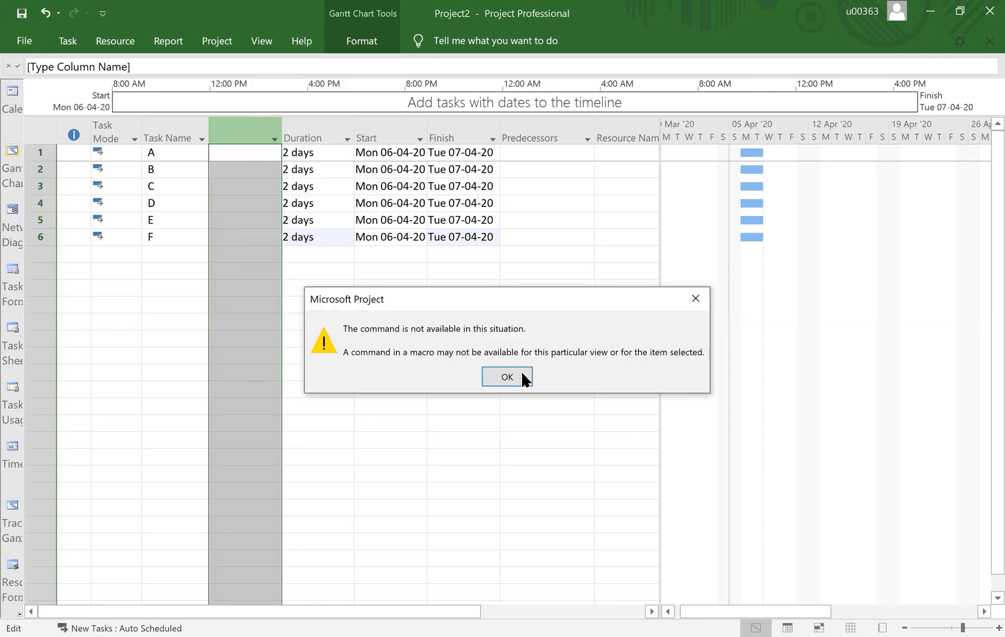
pyautogui.click(516, 373)
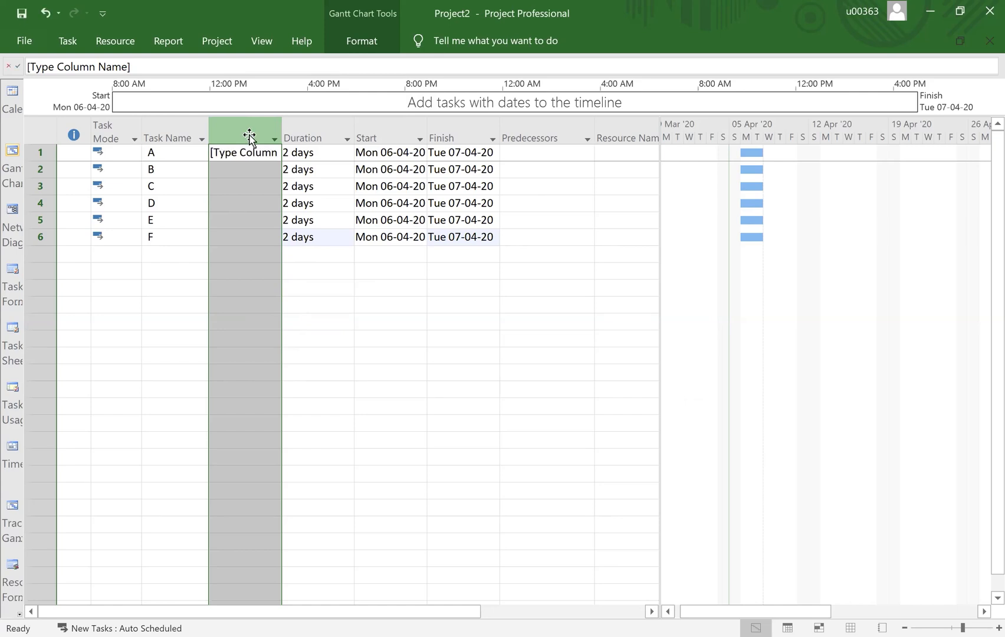
# Hide the unnamed column between Task Name and Duration
pyautogui.rightClick(250, 136)
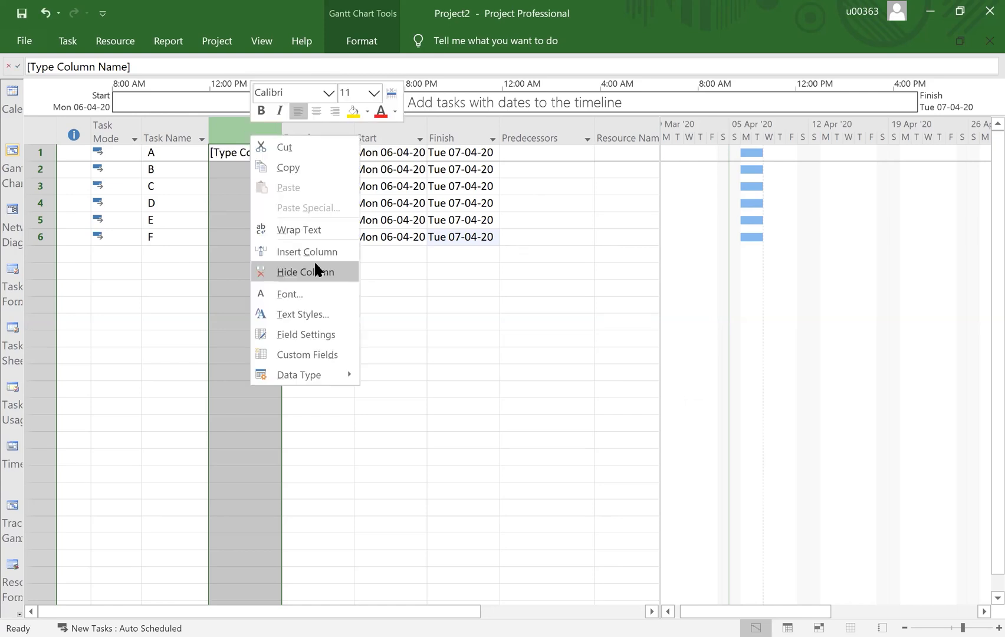
pyautogui.press('Escape')
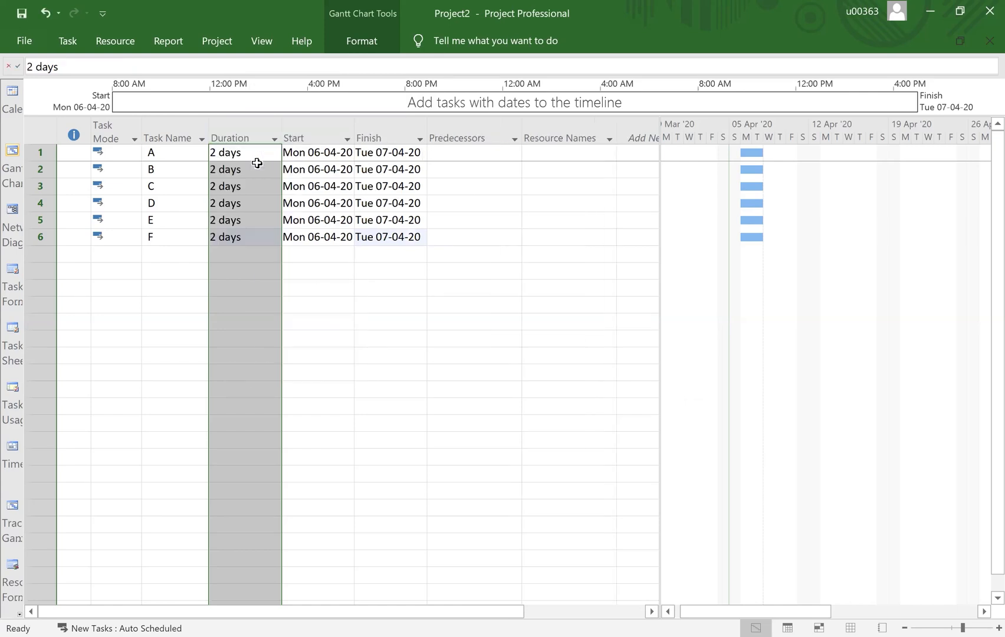
pyautogui.click(281, 66)
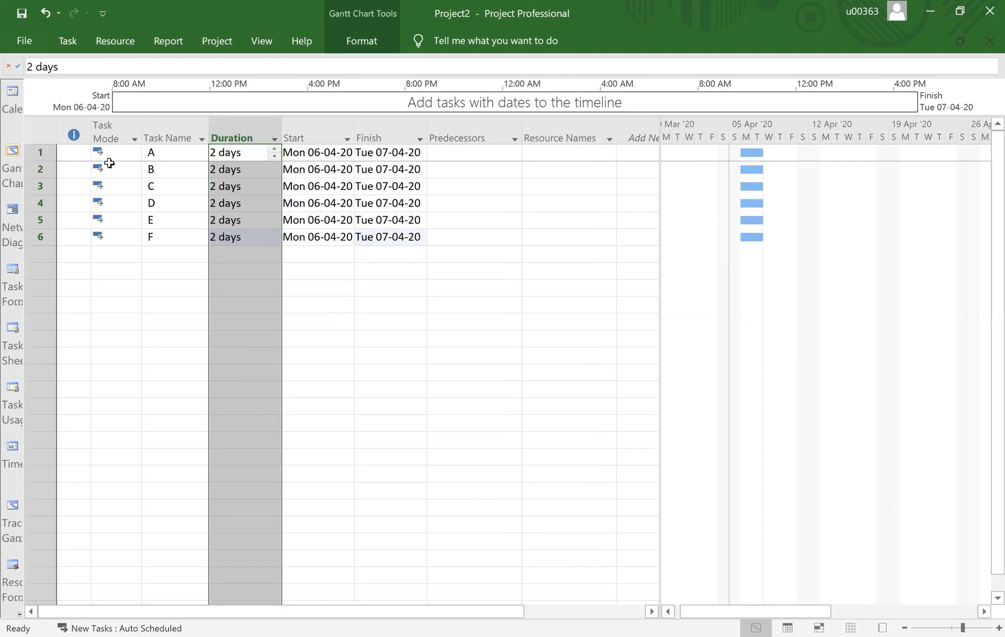
# Insert a WBS column between the Task Name and Duration columns
pyautogui.rightClick(253, 137)
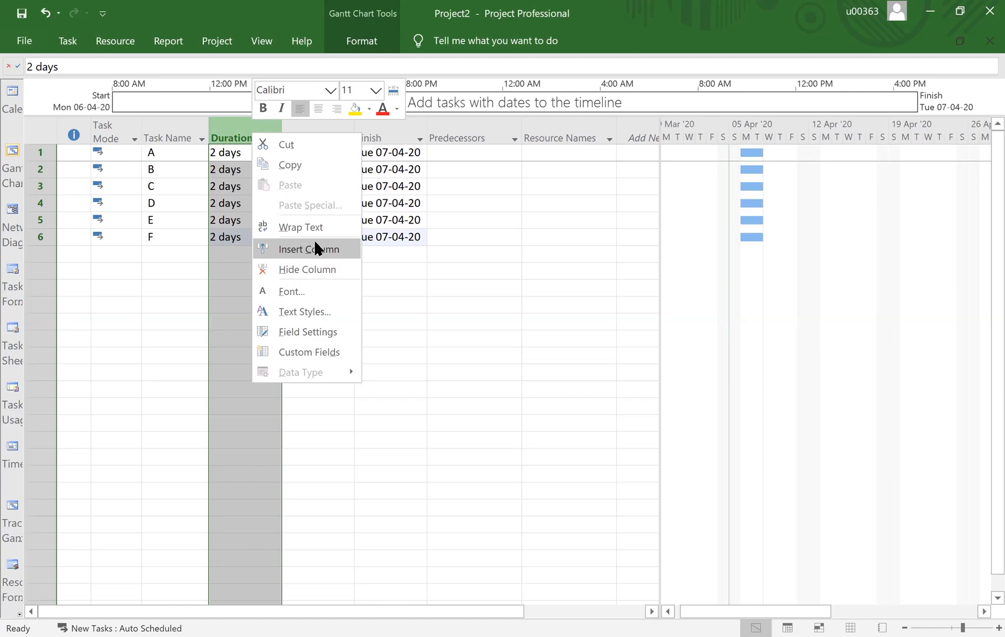
pyautogui.click(314, 241)
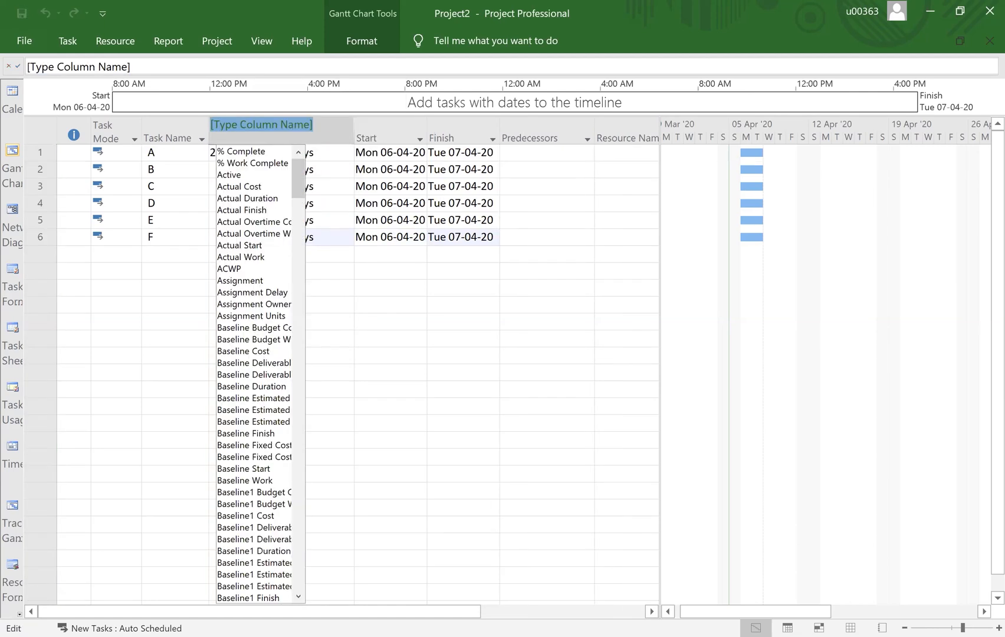
pyautogui.write('w')
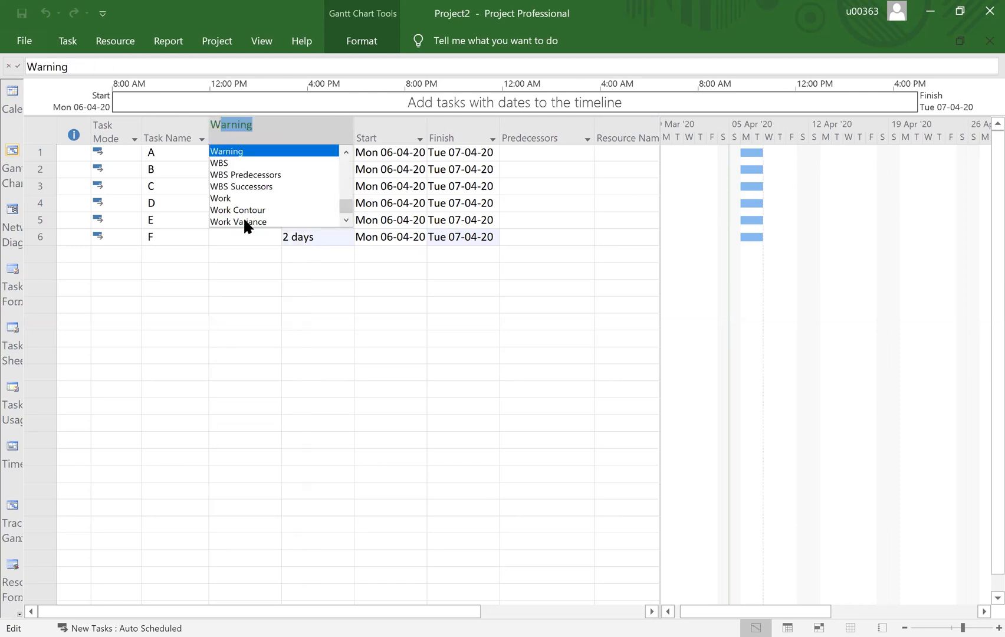
pyautogui.click(224, 163)
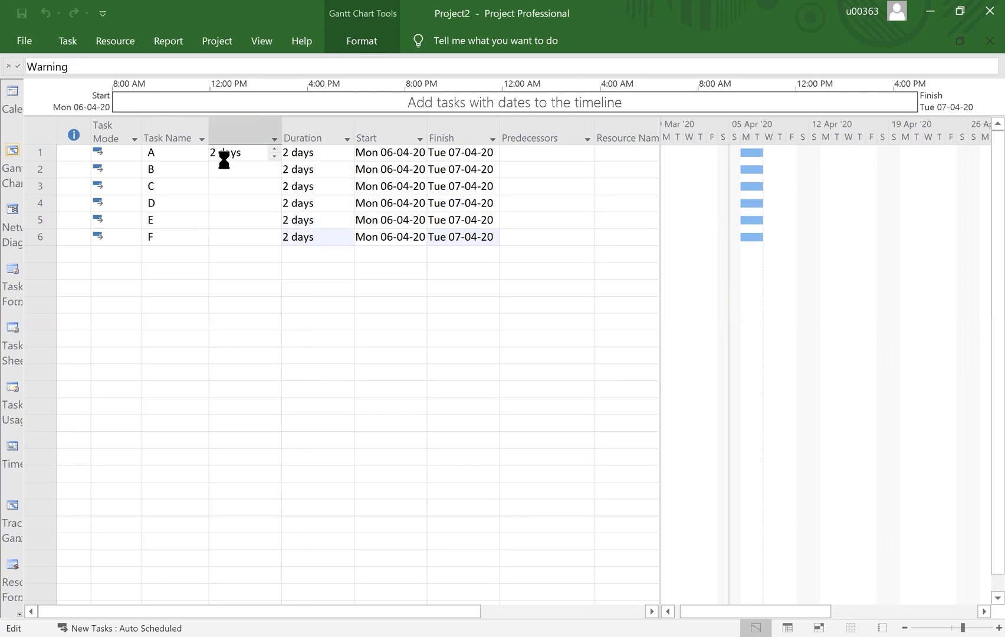
pyautogui.click(373, 326)
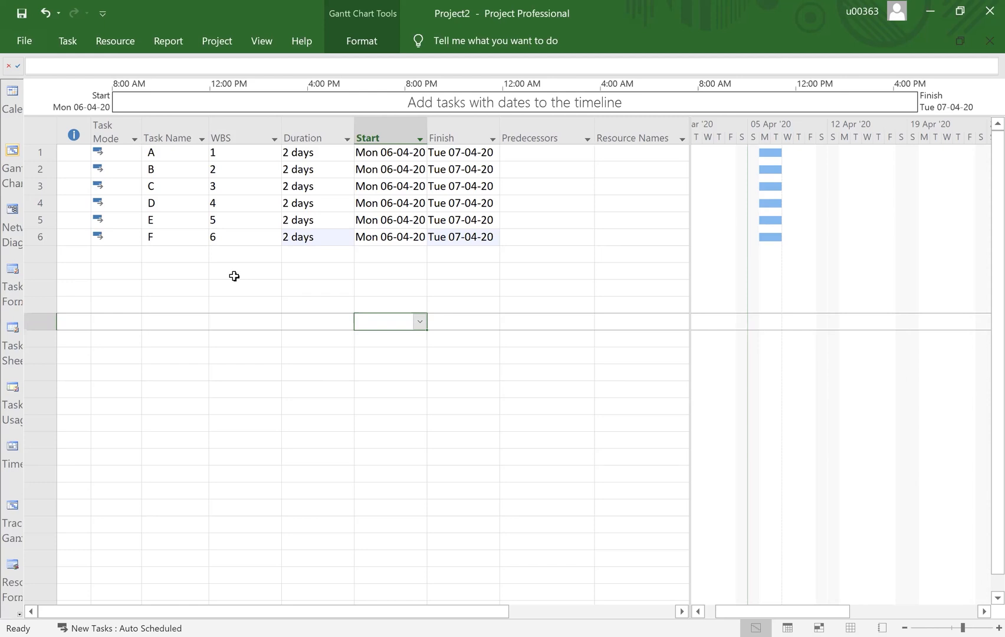
# Insert a new task above task A
pyautogui.click(42, 151)
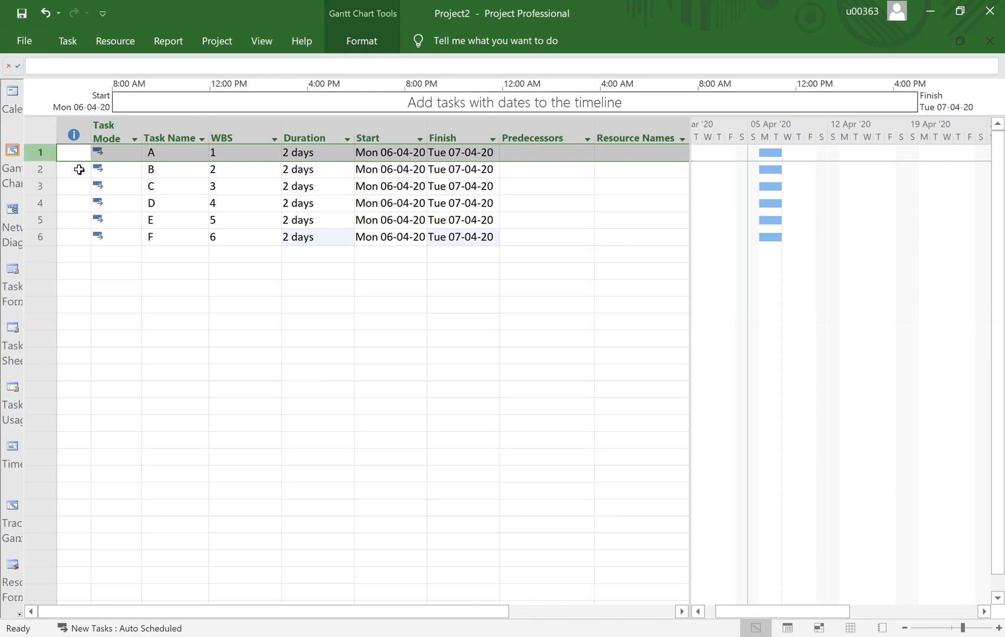
pyautogui.rightClick(133, 192)
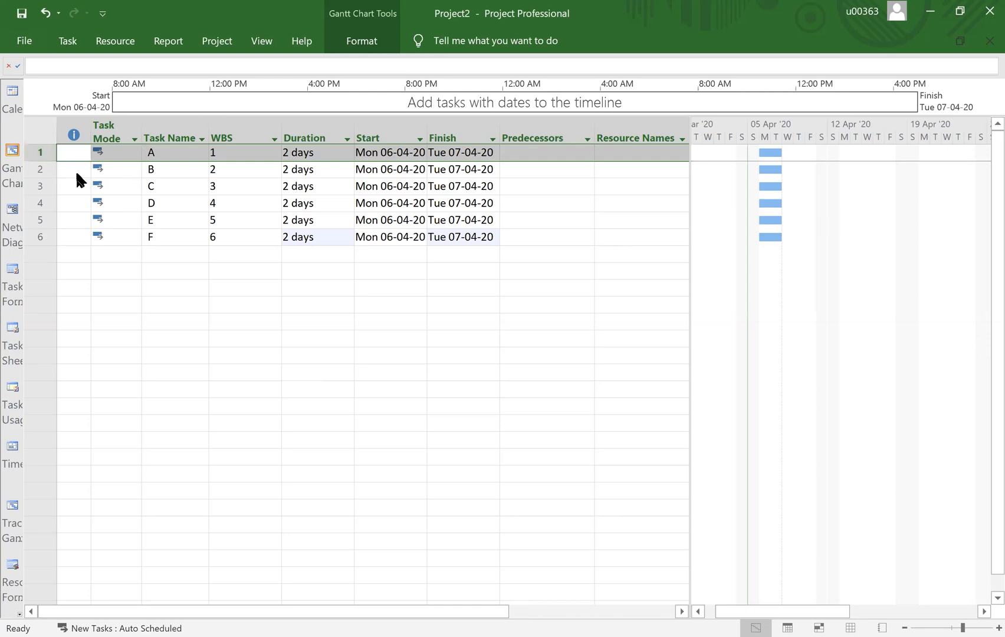
pyautogui.rightClick(40, 151)
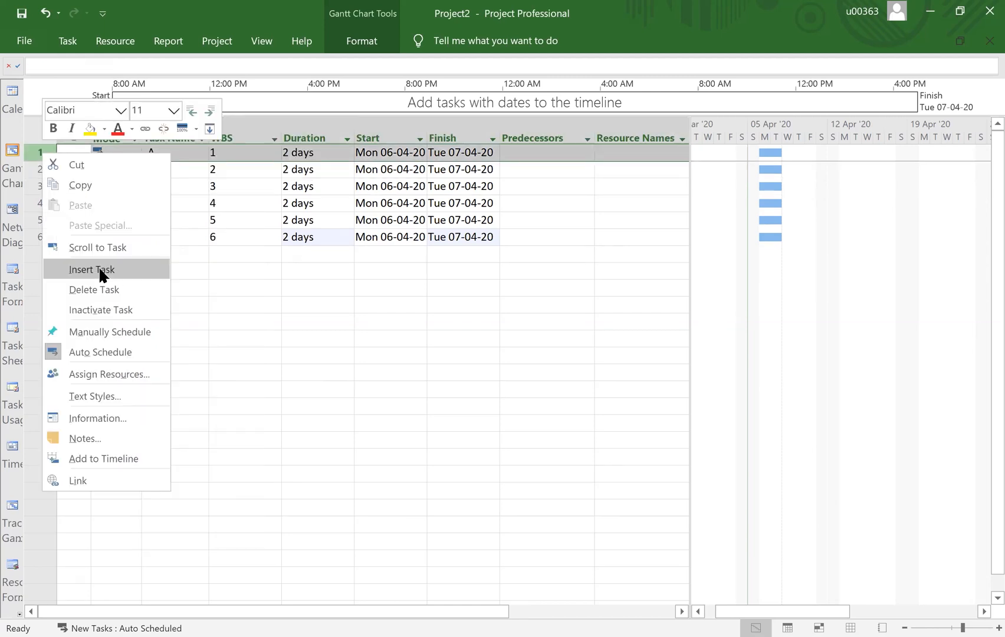
pyautogui.click(98, 269)
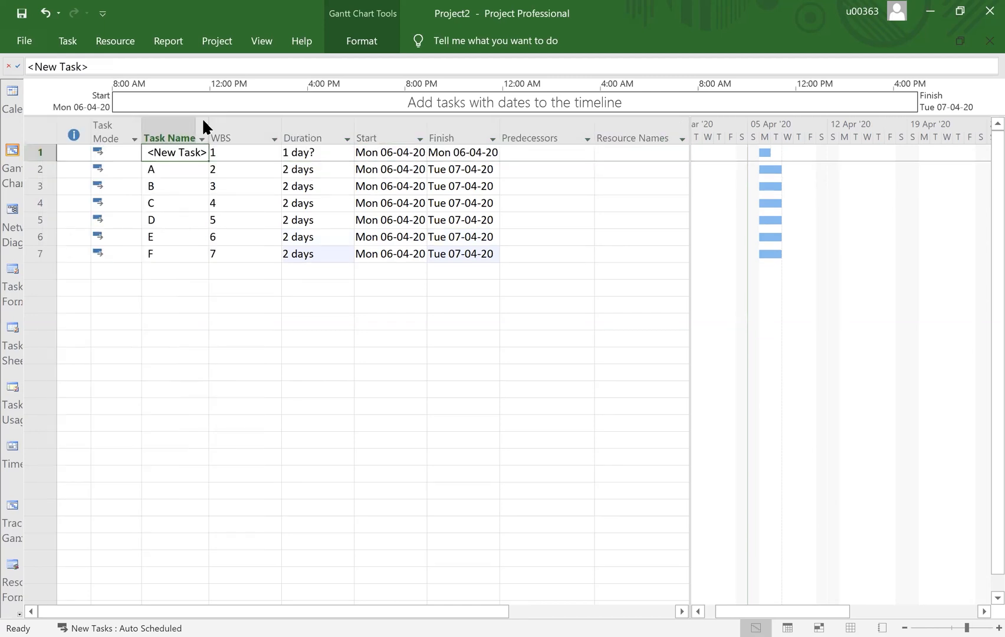
# Replace the new first task's placeholder text with PHASE 1, keeping the surrounding angle brackets
pyautogui.click(179, 154)
pyautogui.write('P')
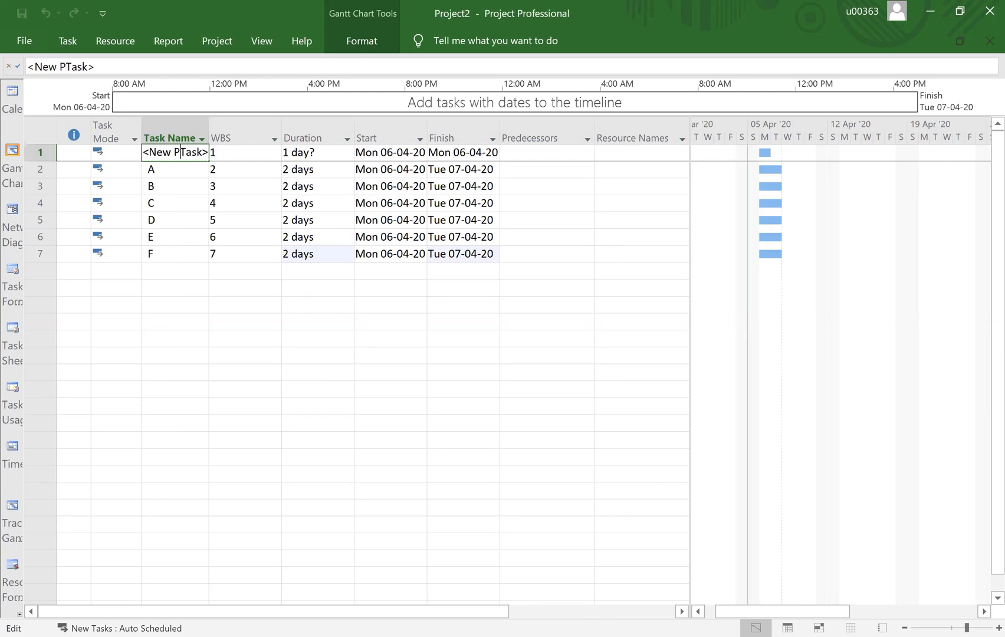
pyautogui.click(203, 152)
pyautogui.press('BackSpace')
pyautogui.press('BackSpace')
pyautogui.press('BackSpace')
pyautogui.press('BackSpace')
pyautogui.press('BackSpace')
pyautogui.press('BackSpace')
pyautogui.press('BackSpace')
pyautogui.press('BackSpace')
pyautogui.press('BackSpace')
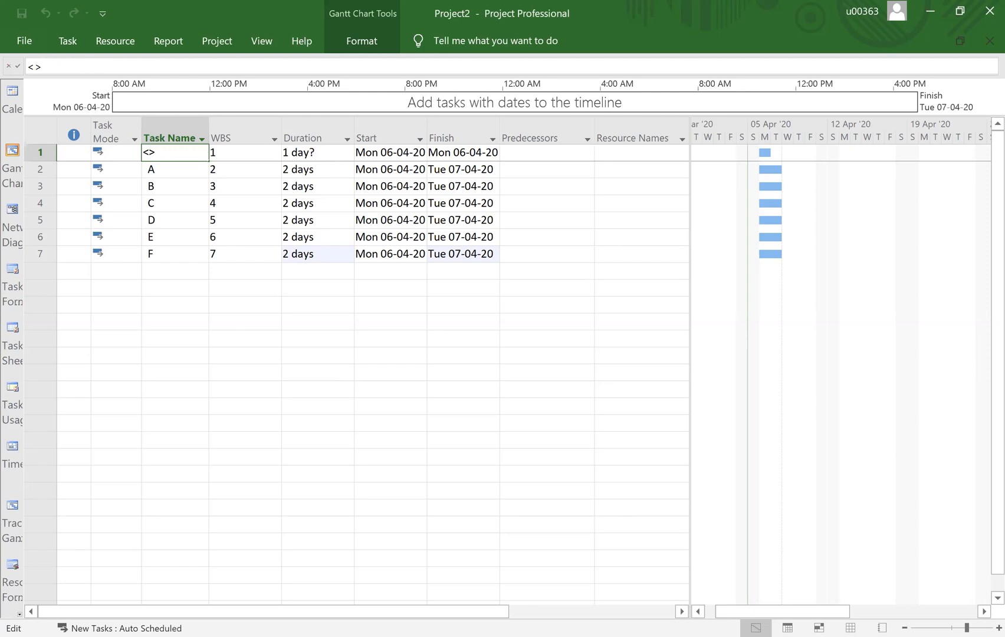
pyautogui.write('PHASE 1')
pyautogui.press('Return')
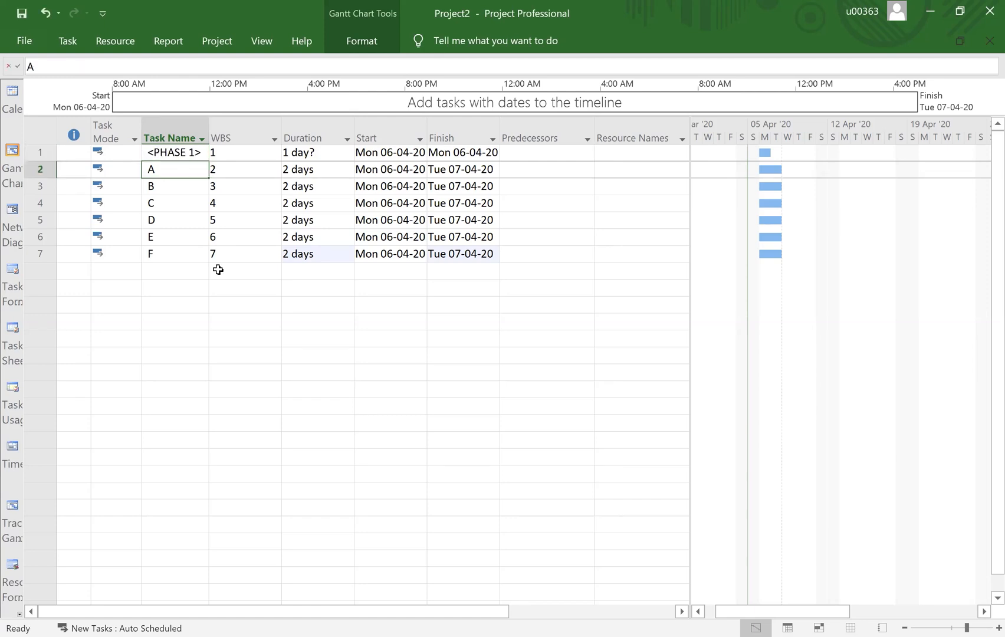
# Rename the first task as PHASE 1, without the angle brackets
pyautogui.click(181, 157)
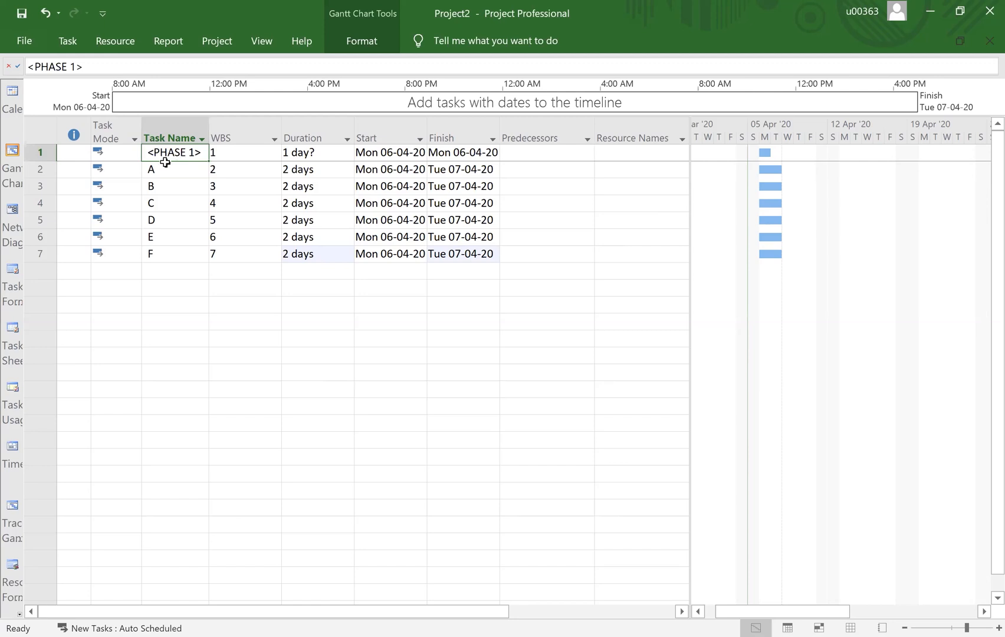
pyautogui.click(200, 153)
pyautogui.hotkey('shift', 'Home')
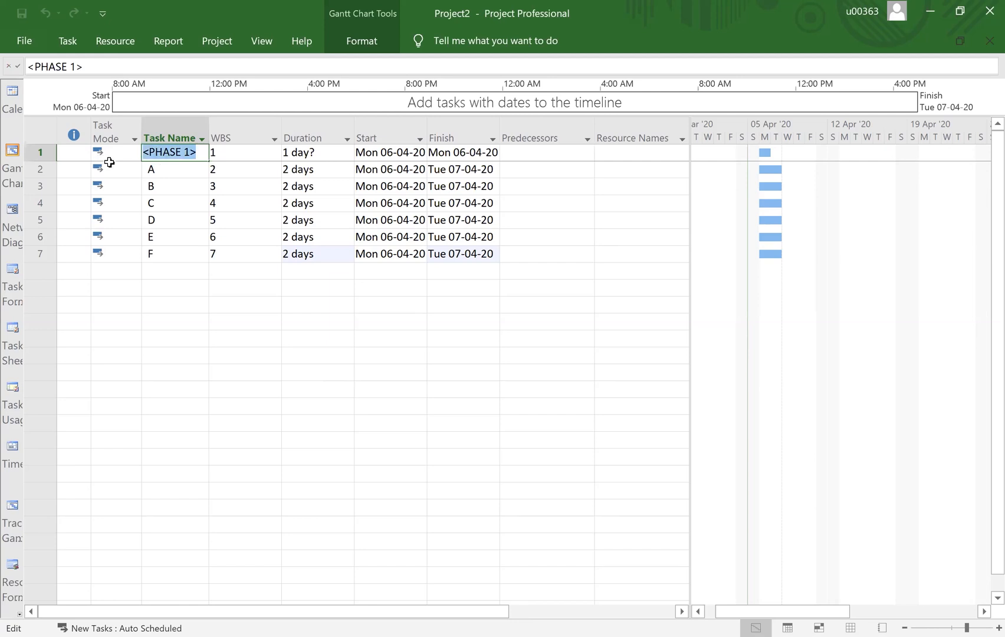
pyautogui.write('PHASE')
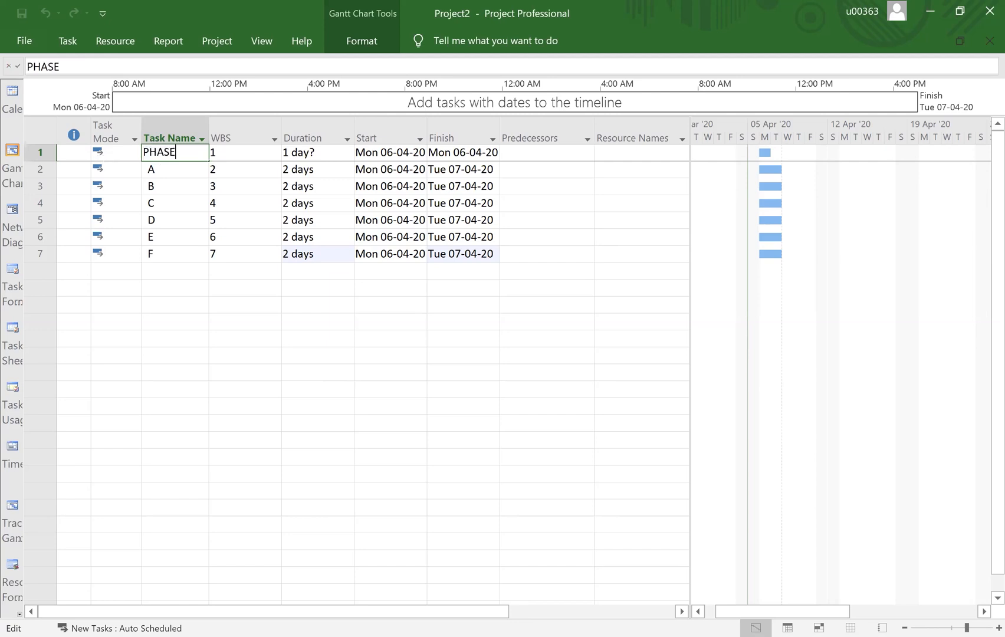
pyautogui.write(' 1')
pyautogui.click(189, 338)
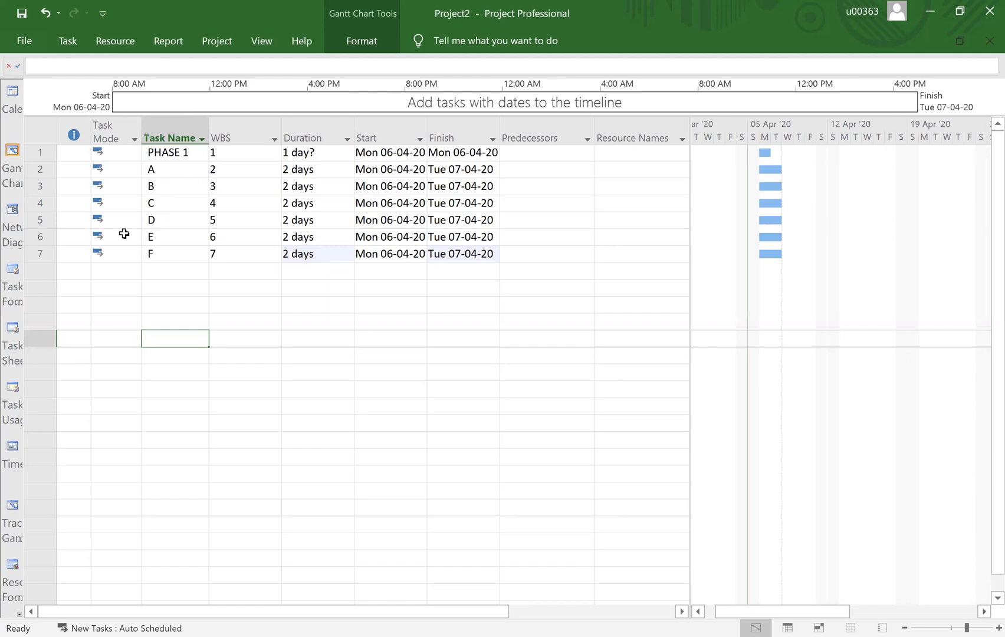
# Insert a new task above task D and name it PHASE 2
pyautogui.click(46, 220)
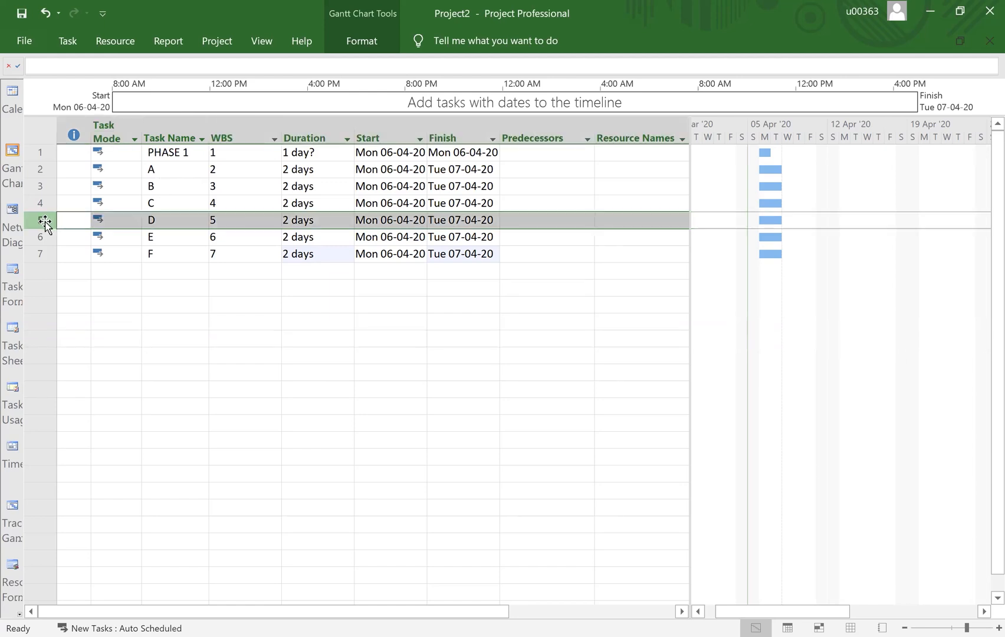
pyautogui.rightClick(45, 223)
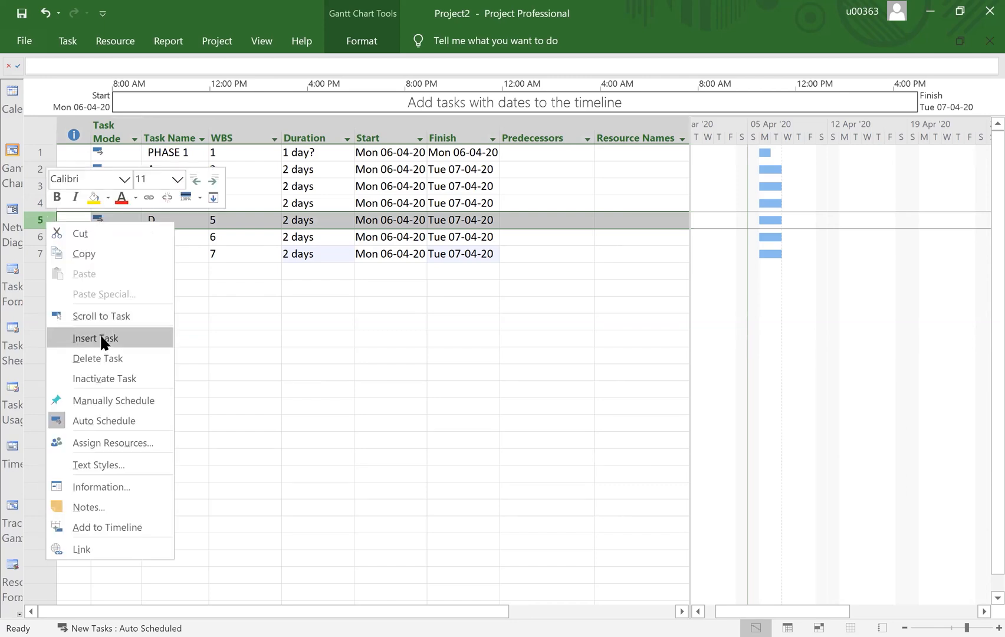
pyautogui.click(99, 333)
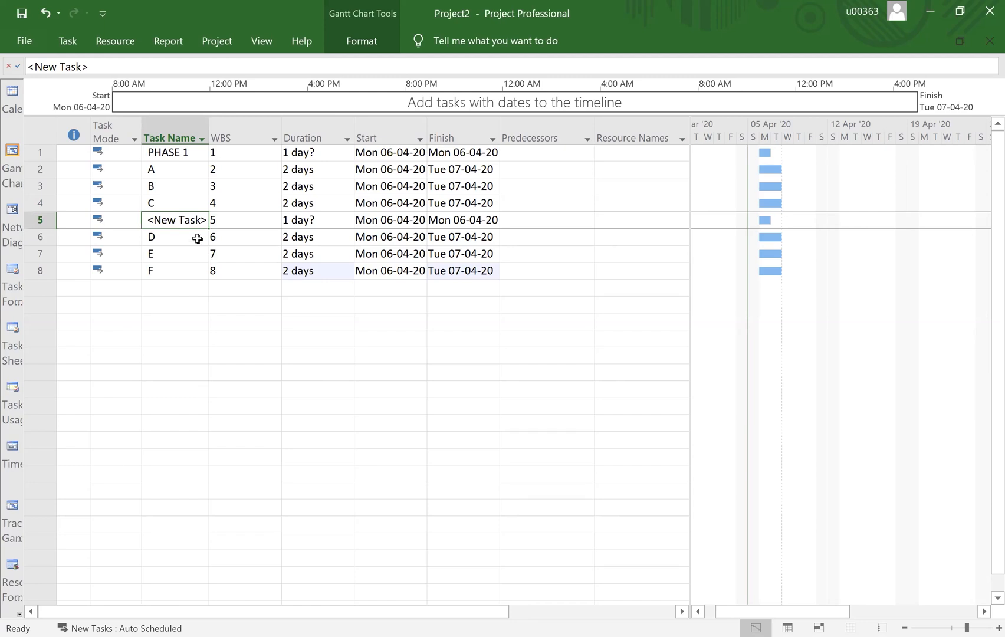
pyautogui.click(192, 220)
pyautogui.moveTo(206, 220); pyautogui.dragTo(145, 235)
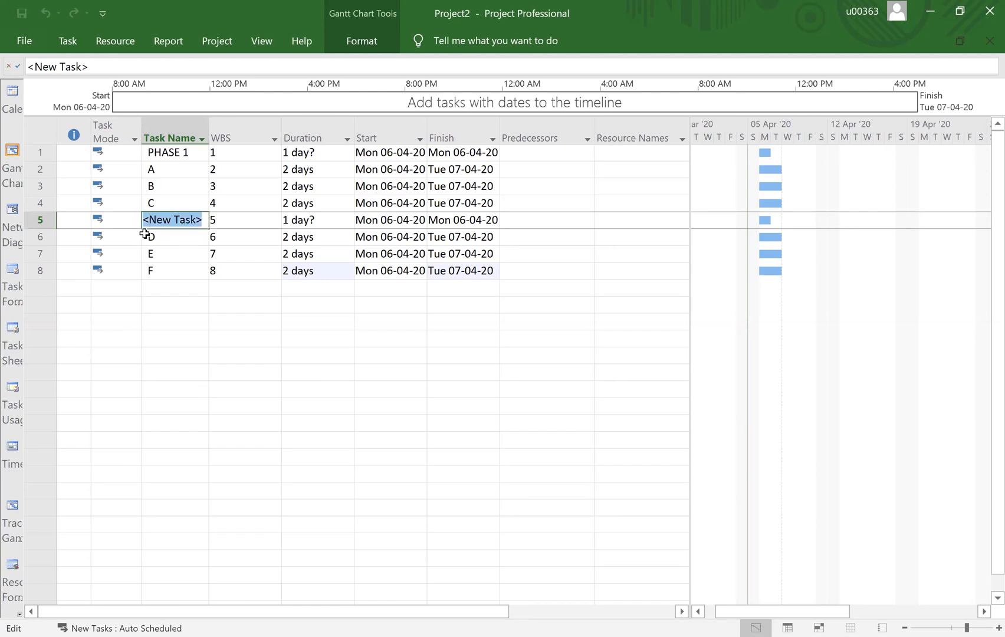
pyautogui.write('PHASE ')
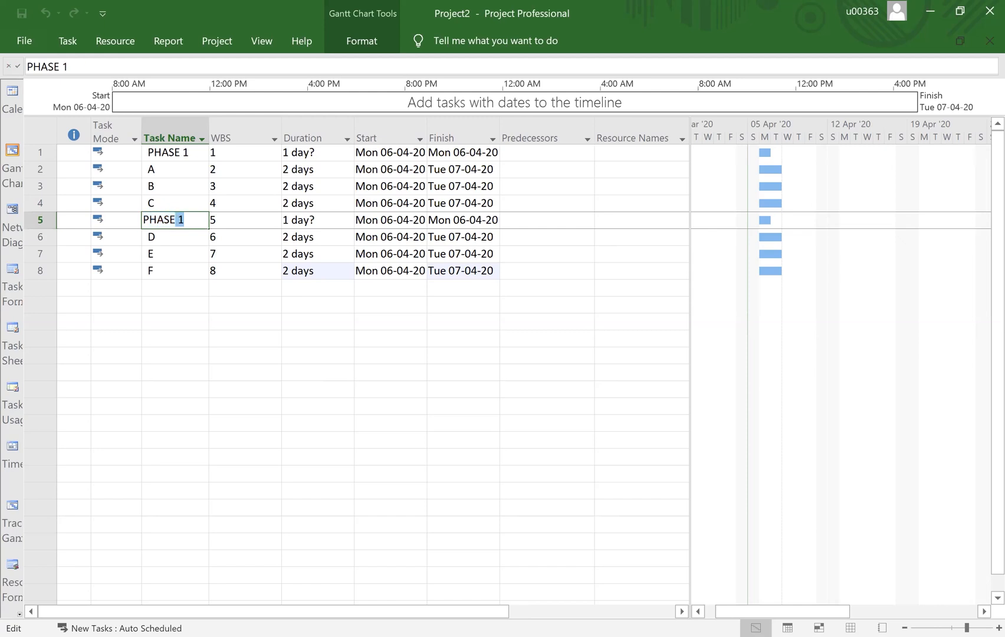
pyautogui.write('2')
pyautogui.click(211, 311)
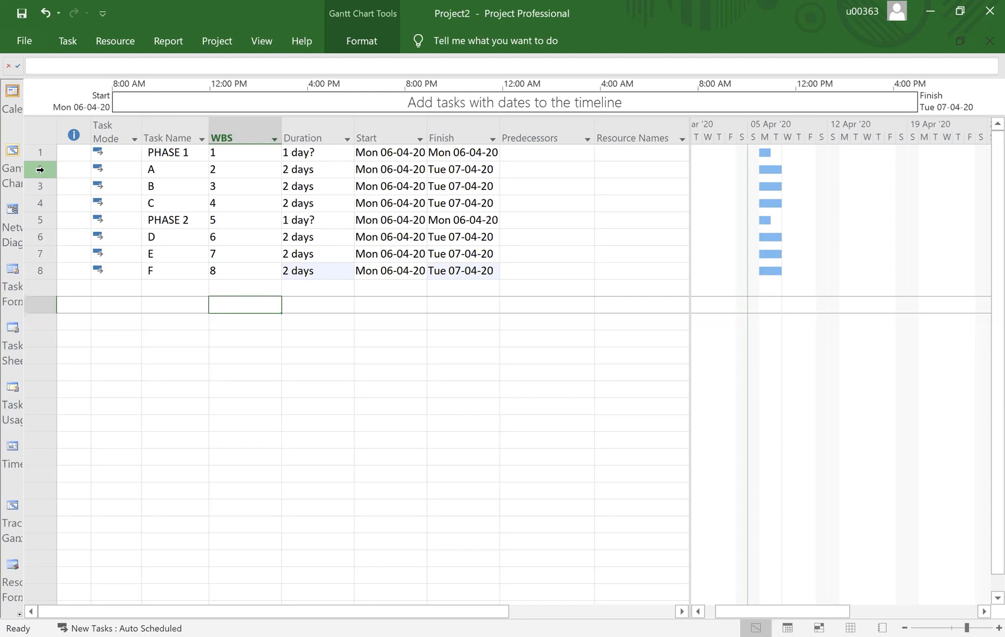
# Indent tasks A, B and C to make them subtasks of PHASE 1
pyautogui.moveTo(39, 169); pyautogui.dragTo(44, 191)
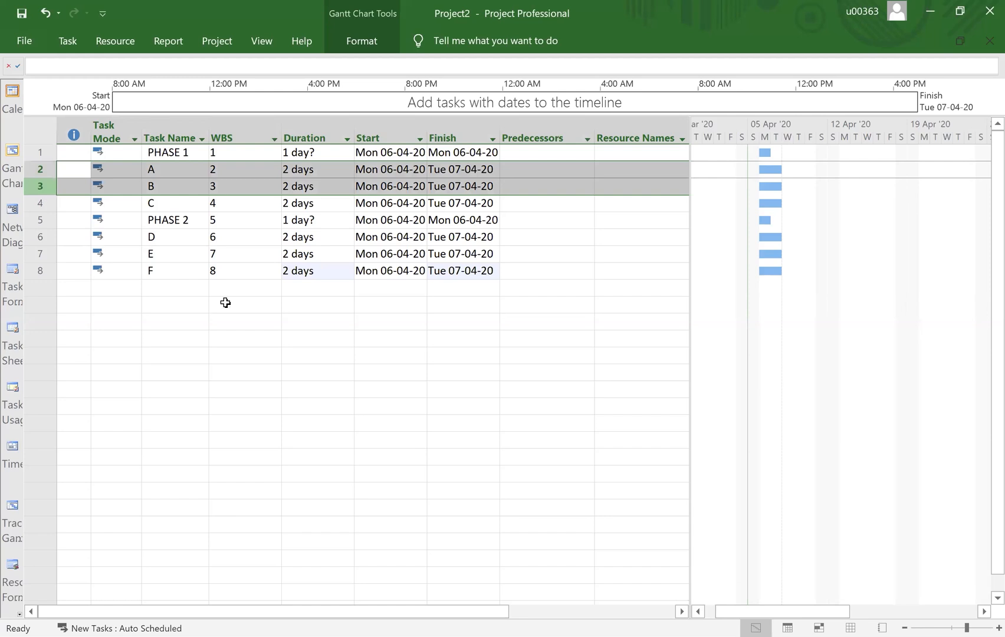
pyautogui.click(257, 339)
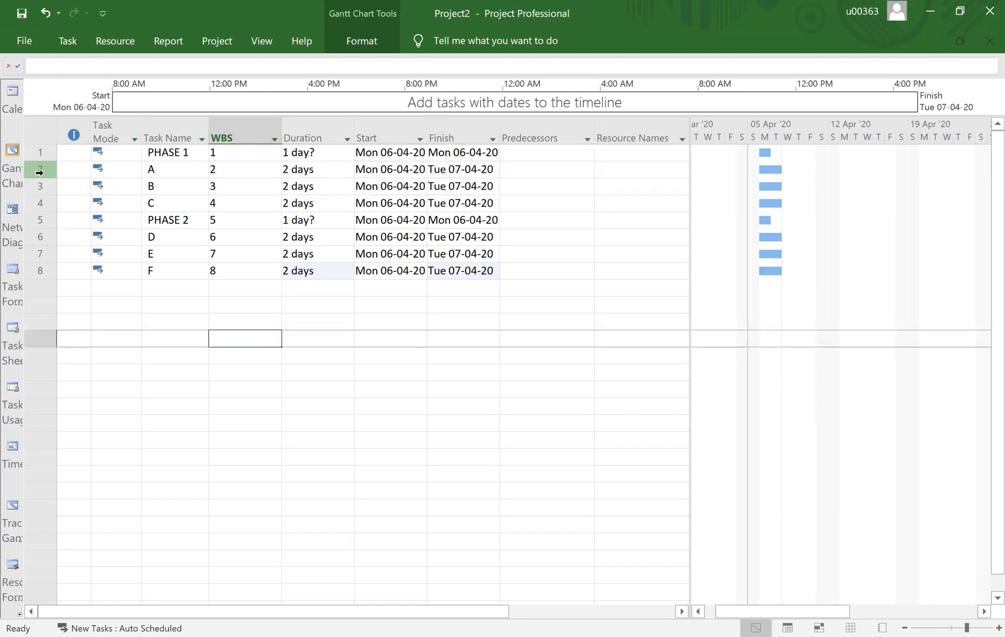
pyautogui.moveTo(38, 170); pyautogui.dragTo(50, 208)
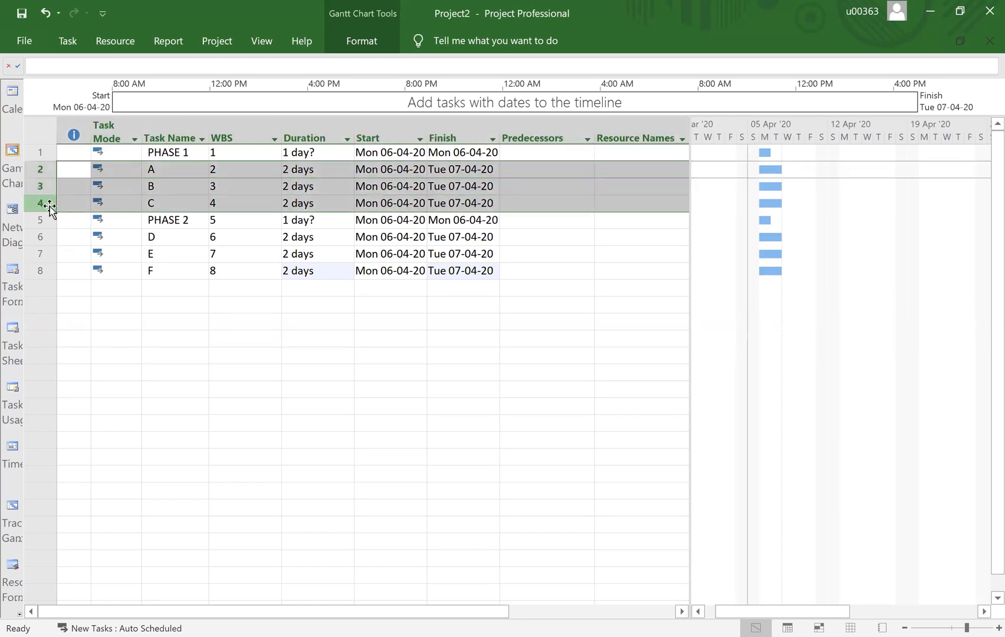
pyautogui.click(68, 42)
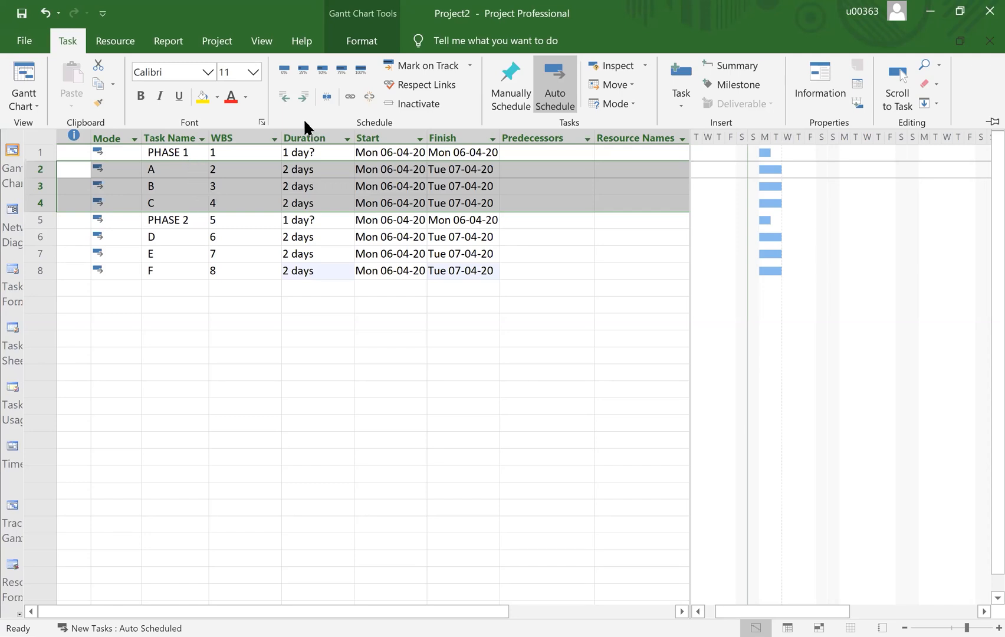
pyautogui.click(303, 102)
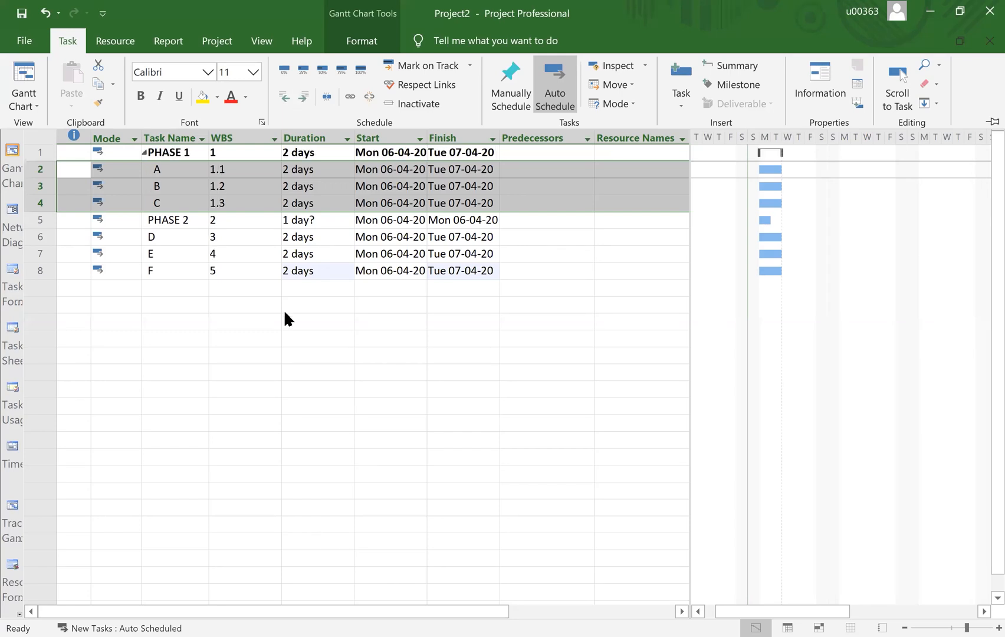
pyautogui.click(239, 338)
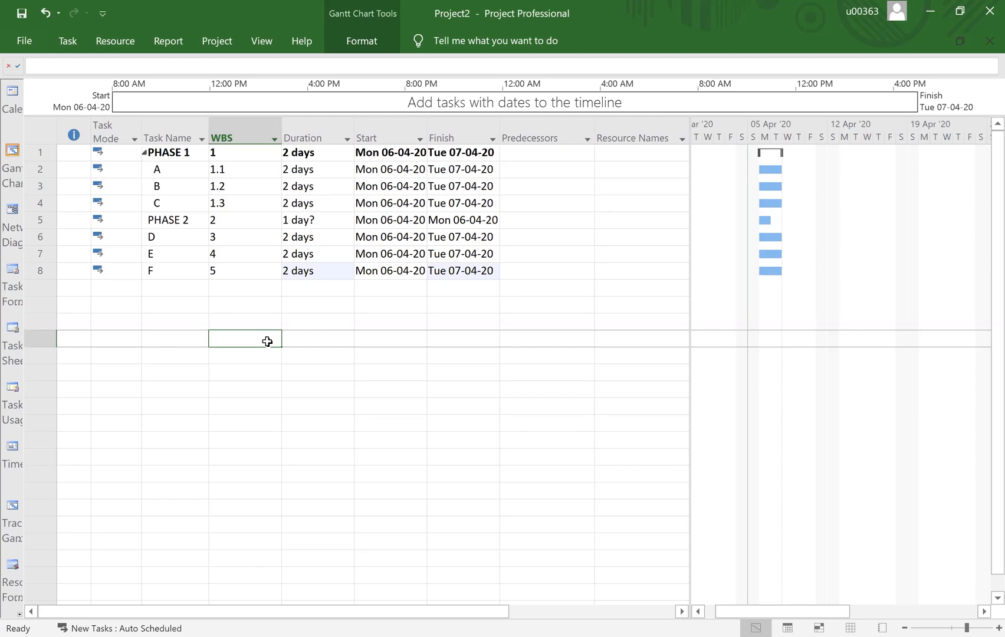
# Collapse the PHASE 1 summary task to hide its subtasks
pyautogui.click(145, 154)
pyautogui.click(144, 154)
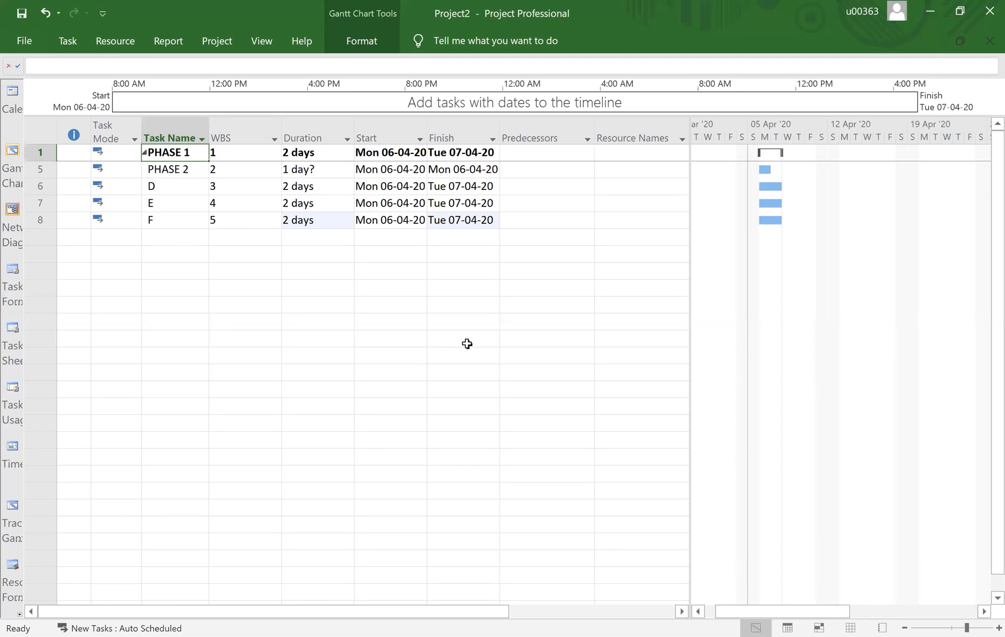
# Expand the PHASE 1 summary task to show its subtasks, and dismiss the save-changes prompt
pyautogui.click(144, 153)
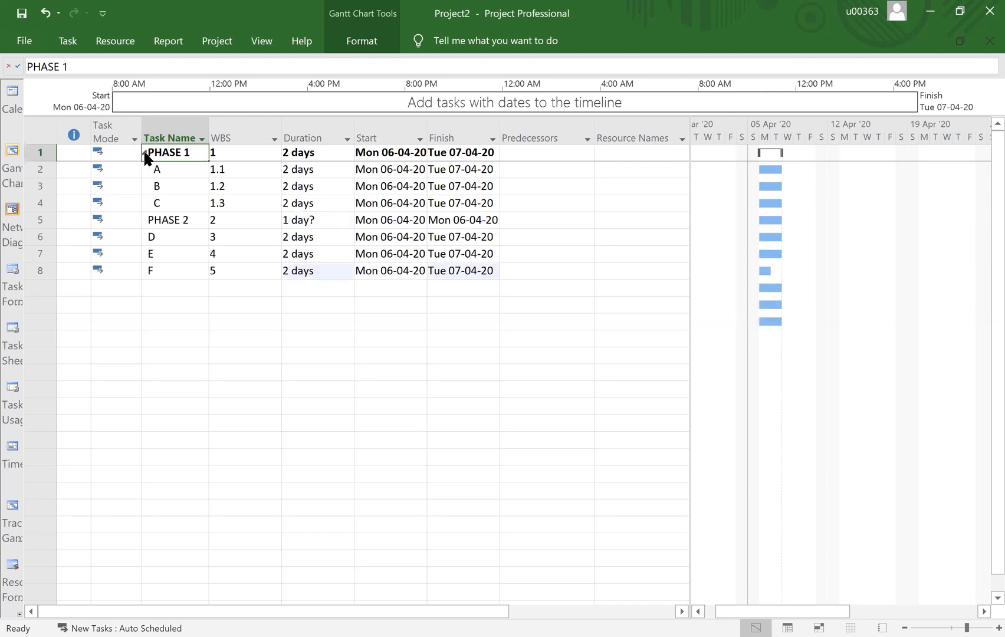
pyautogui.click(242, 437)
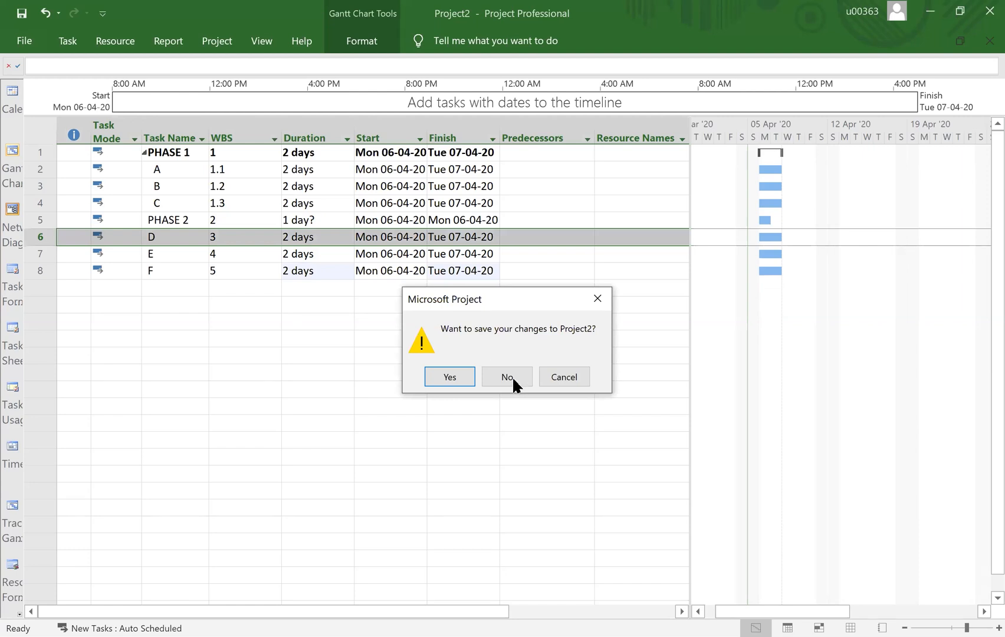
pyautogui.click(513, 376)
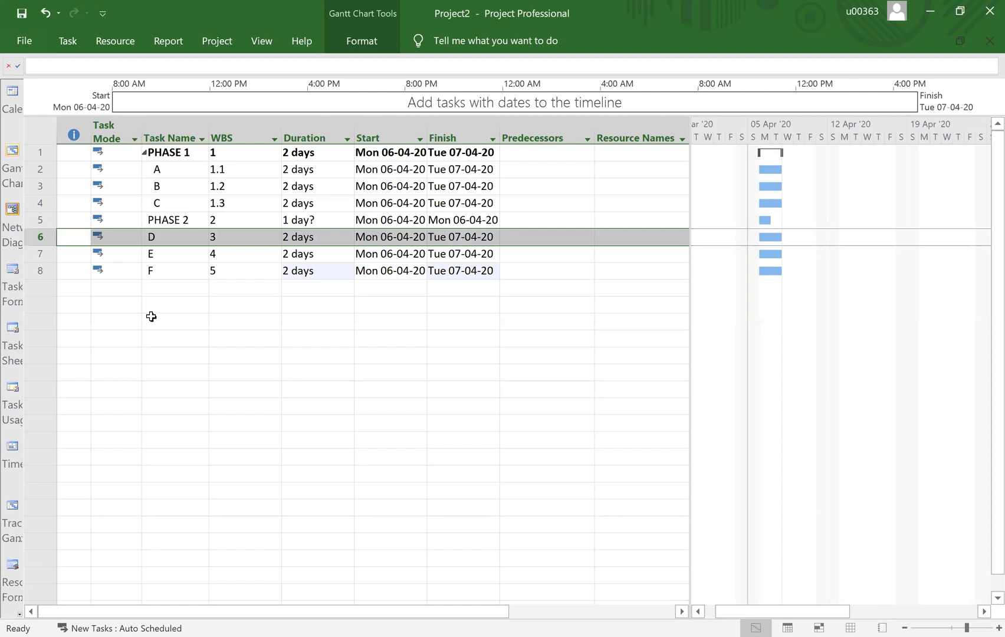
pyautogui.click(199, 355)
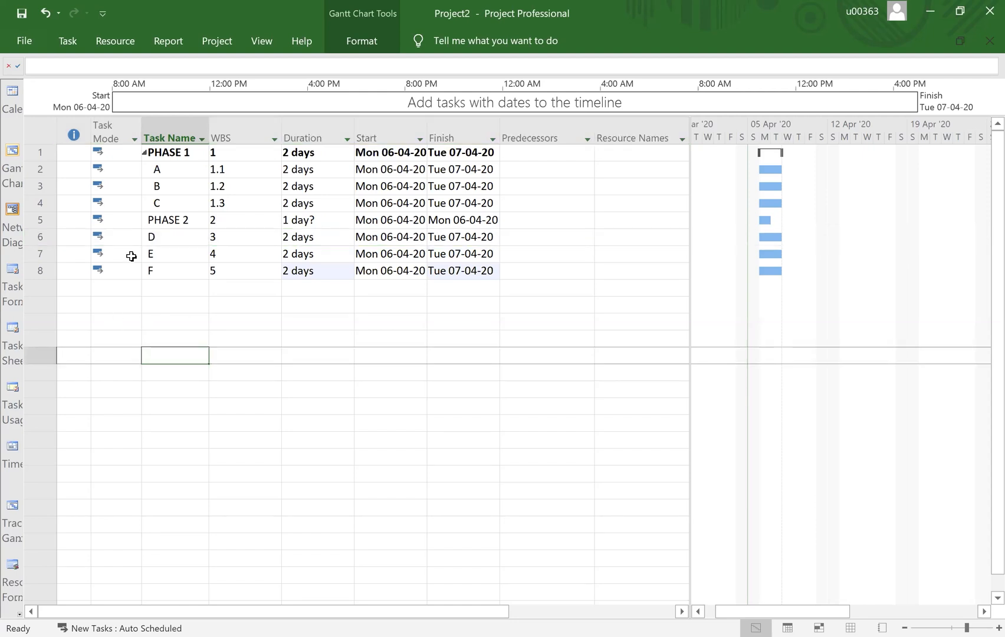
# Indent tasks D, E and F to make them subtasks of PHASE 2, and bring their Gantt bars into view
pyautogui.moveTo(40, 237); pyautogui.dragTo(47, 270)
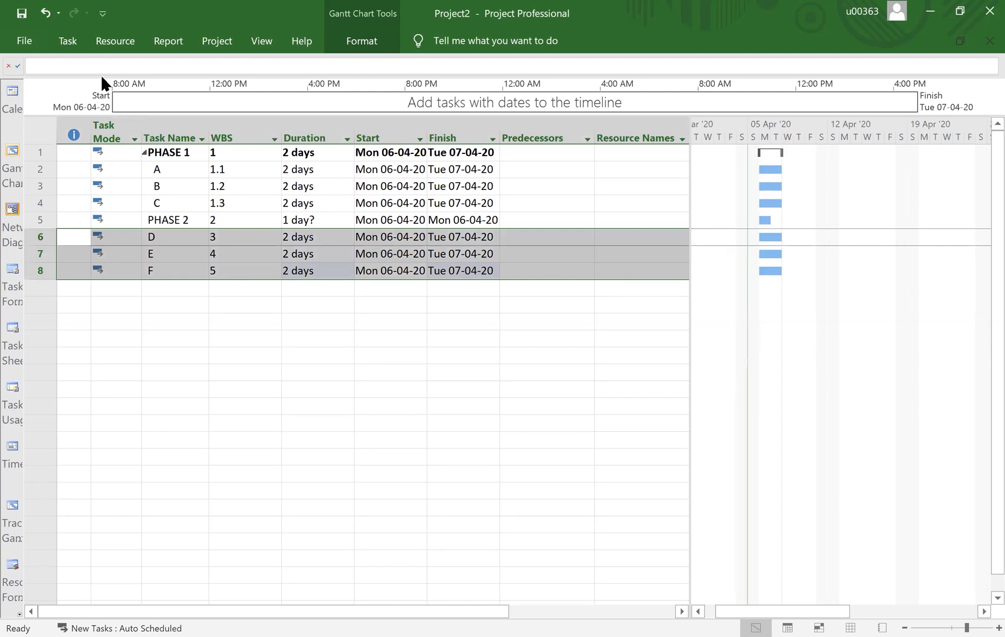
pyautogui.click(68, 41)
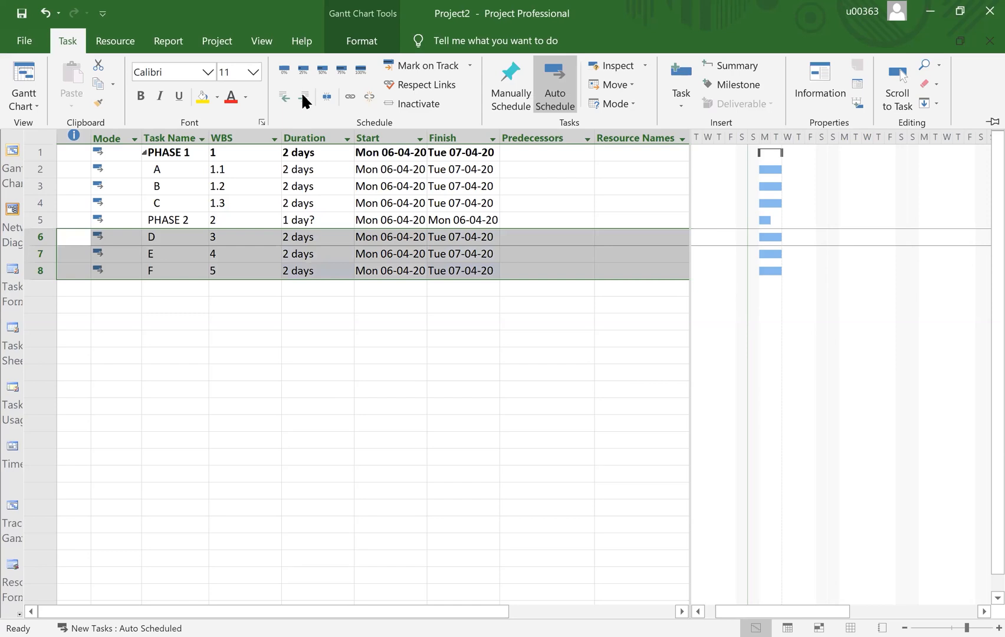
pyautogui.click(304, 96)
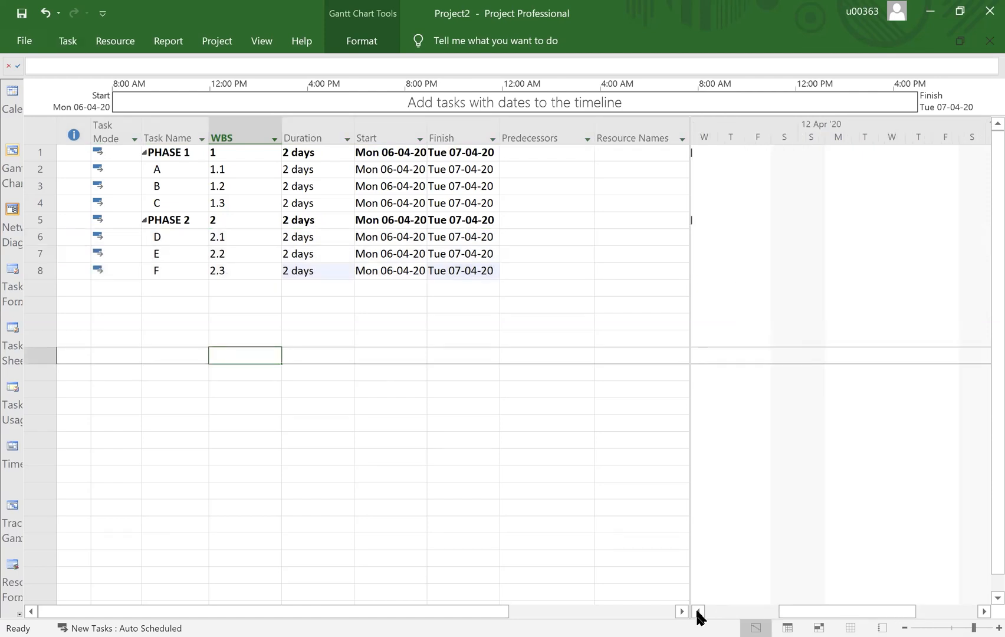
pyautogui.hscroll(-4, 781, 206)
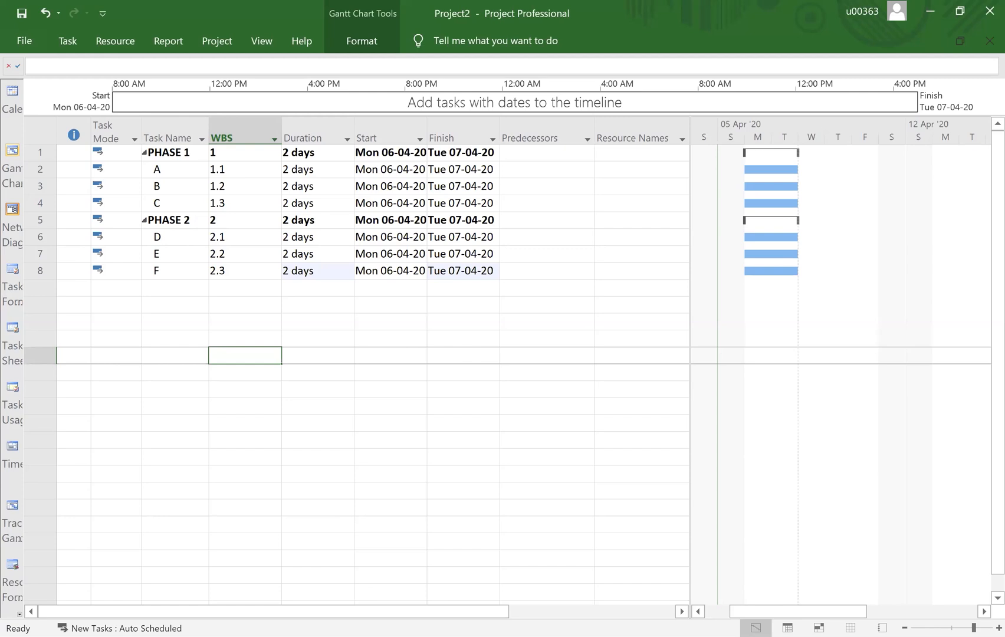
pyautogui.click(164, 130)
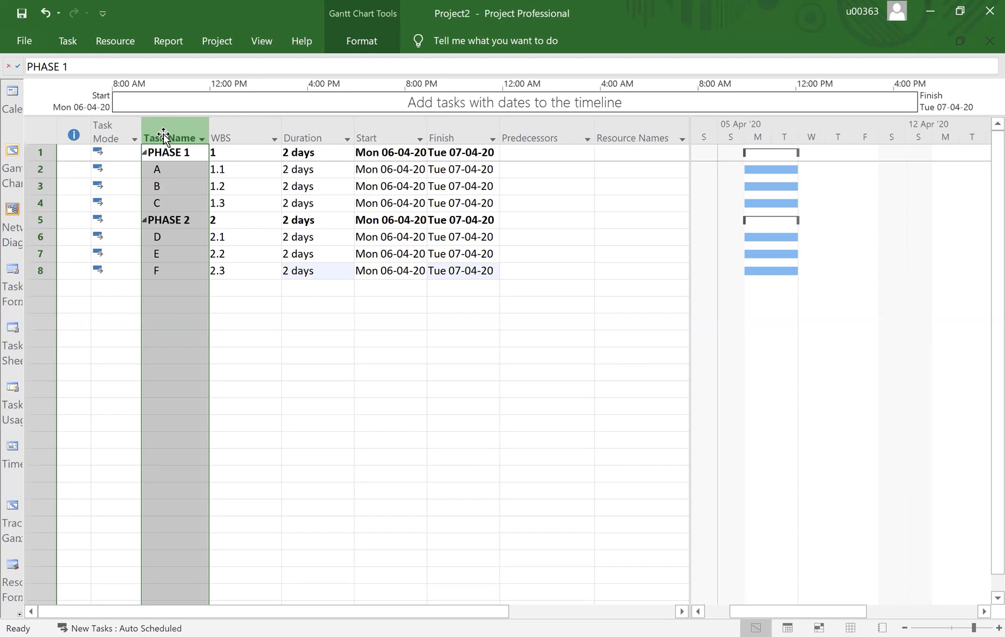
pyautogui.click(249, 133)
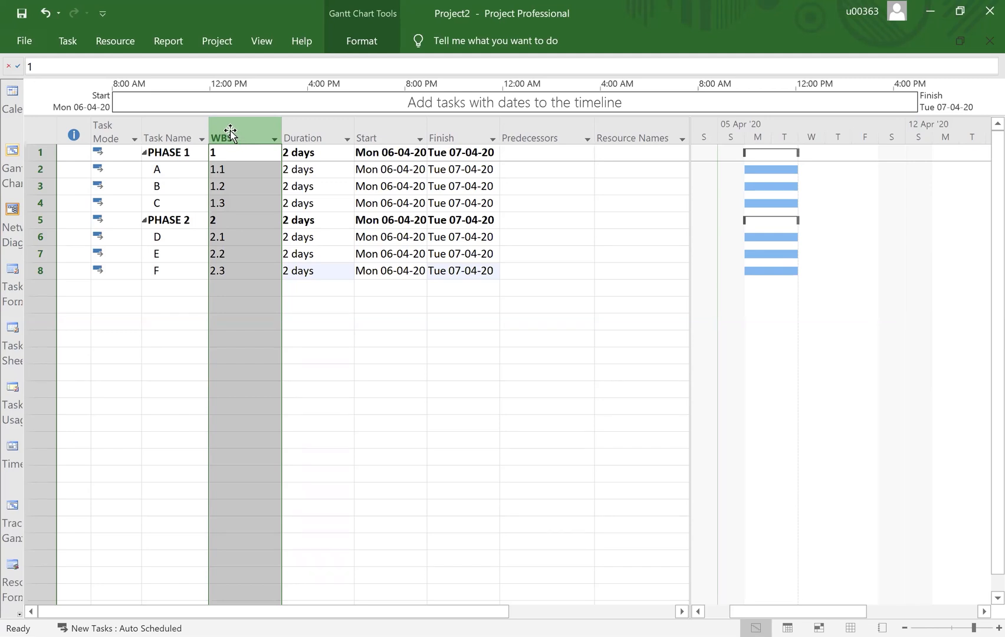
pyautogui.click(312, 141)
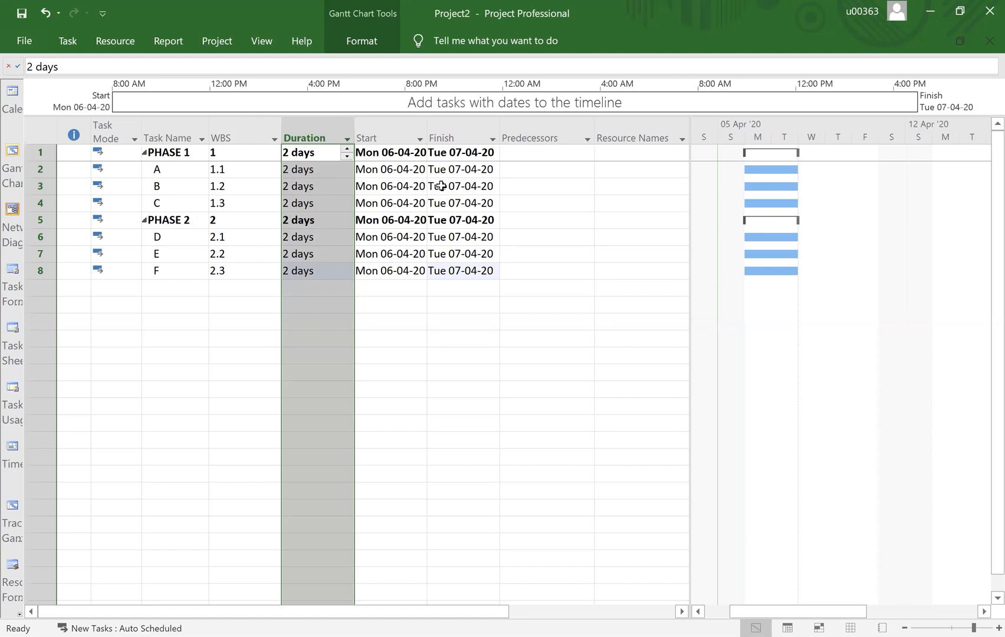
pyautogui.click(533, 138)
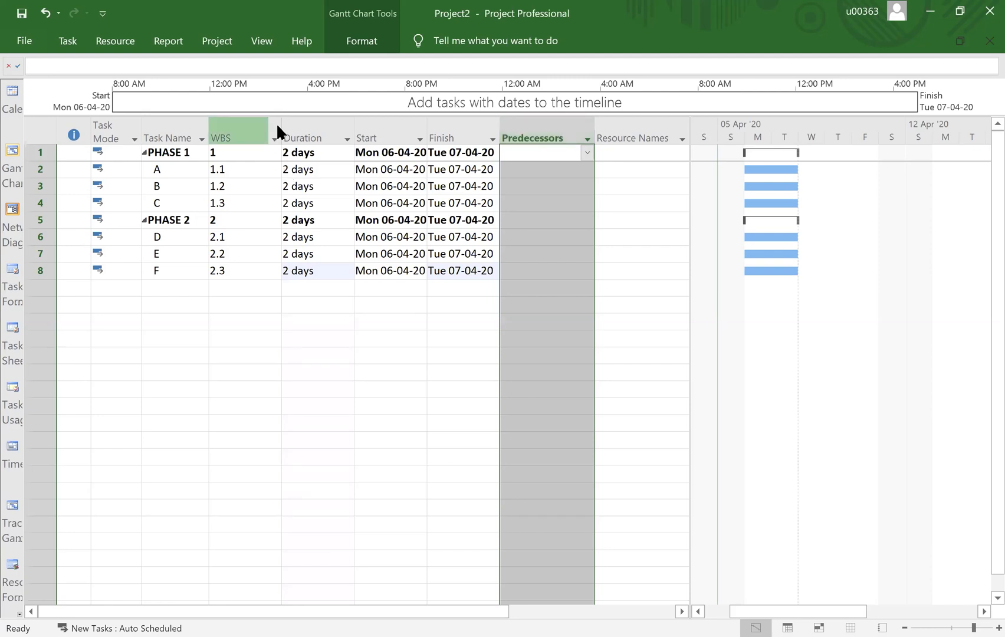
# Narrow the WBS column so that it is just wide enough for its codes
pyautogui.moveTo(280, 119); pyautogui.dragTo(237, 118)
pyautogui.click(322, 375)
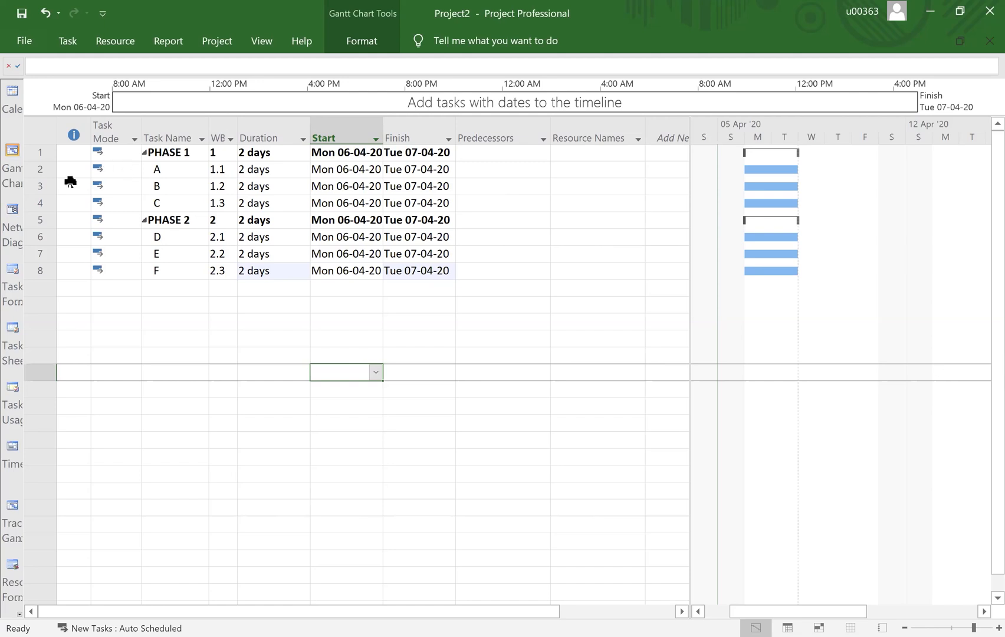
# Link tasks A, B and C in sequence so that each one starts after the previous one finishes
pyautogui.click(41, 170)
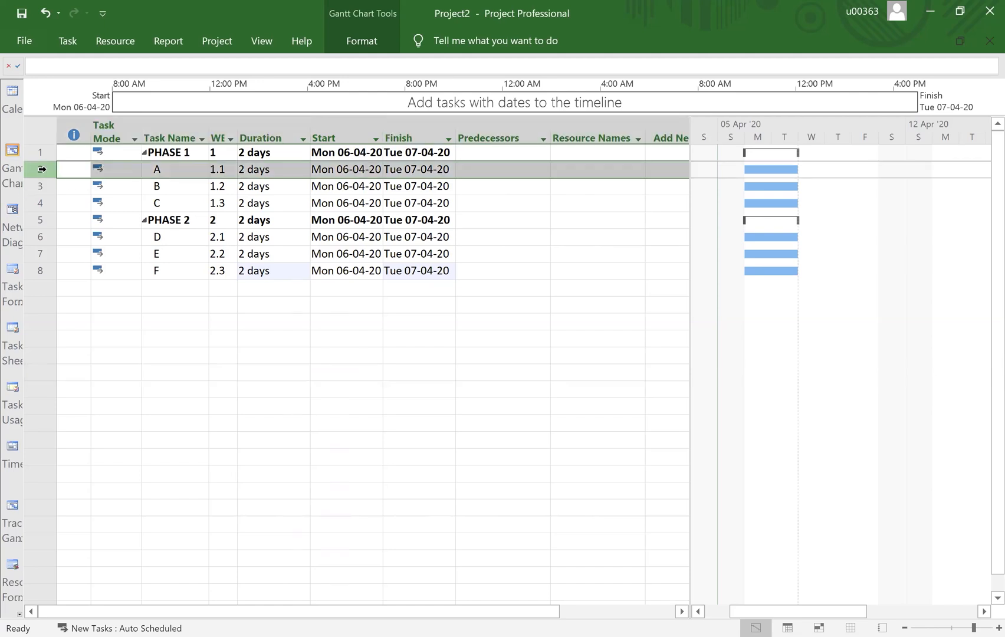
pyautogui.keyDown('shift'); pyautogui.click(74, 211); pyautogui.keyUp('shift')
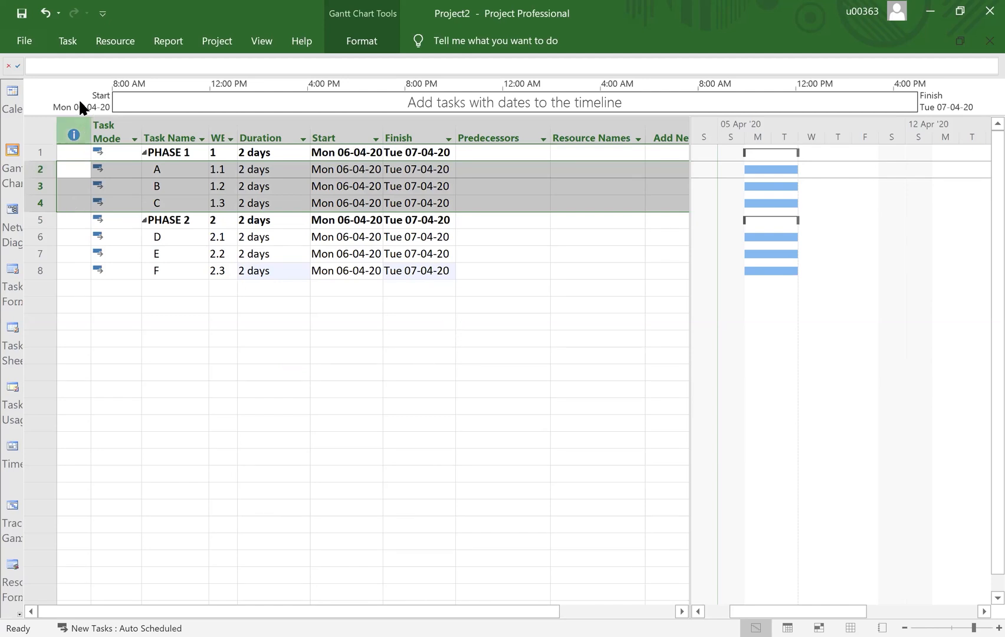
pyautogui.click(68, 42)
pyautogui.click(487, 337)
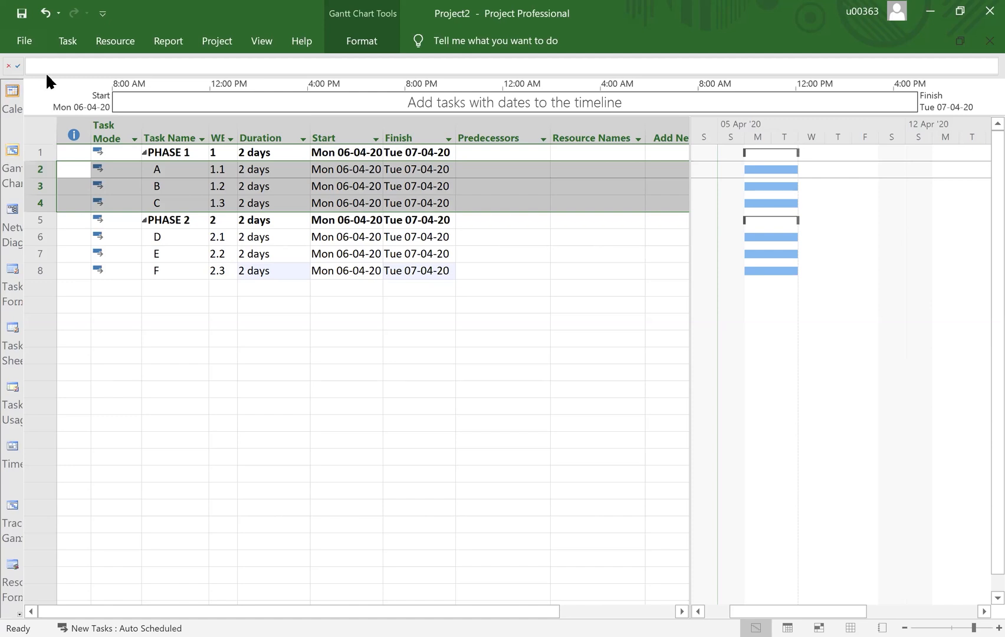
pyautogui.click(68, 40)
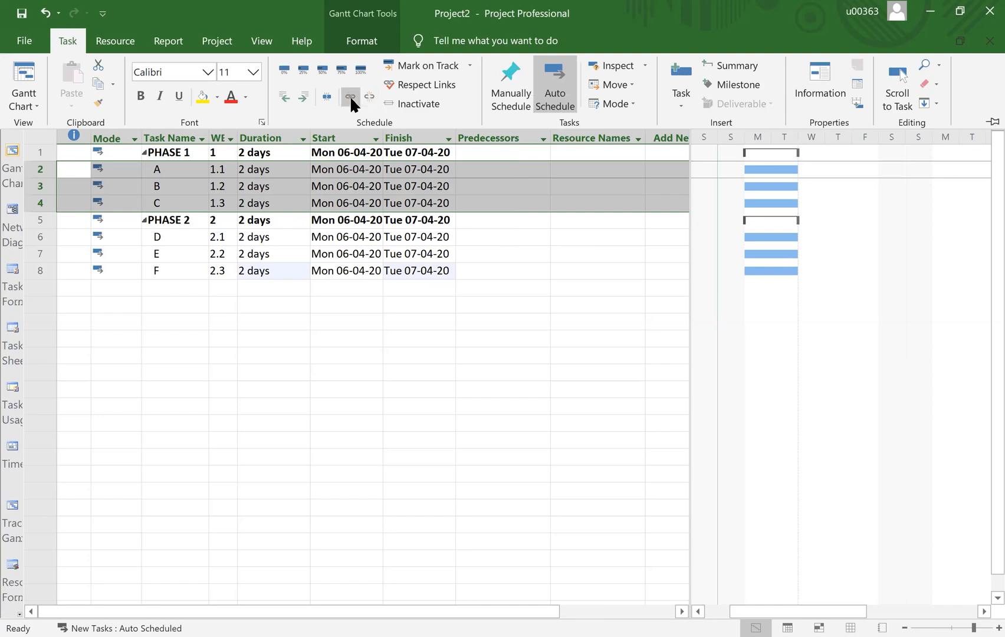
pyautogui.click(346, 103)
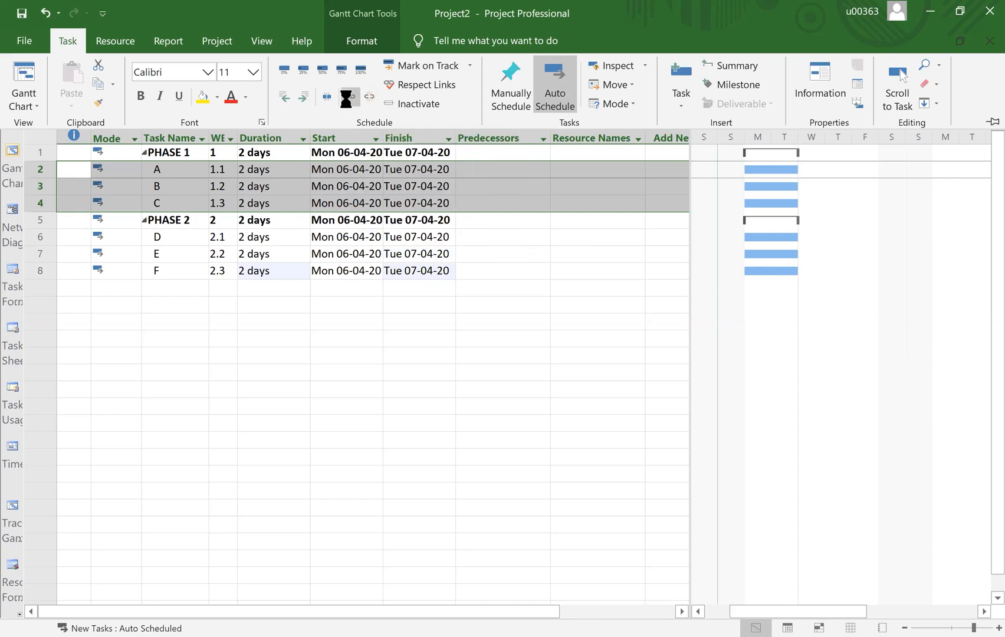
pyautogui.click(523, 333)
pyautogui.click(534, 294)
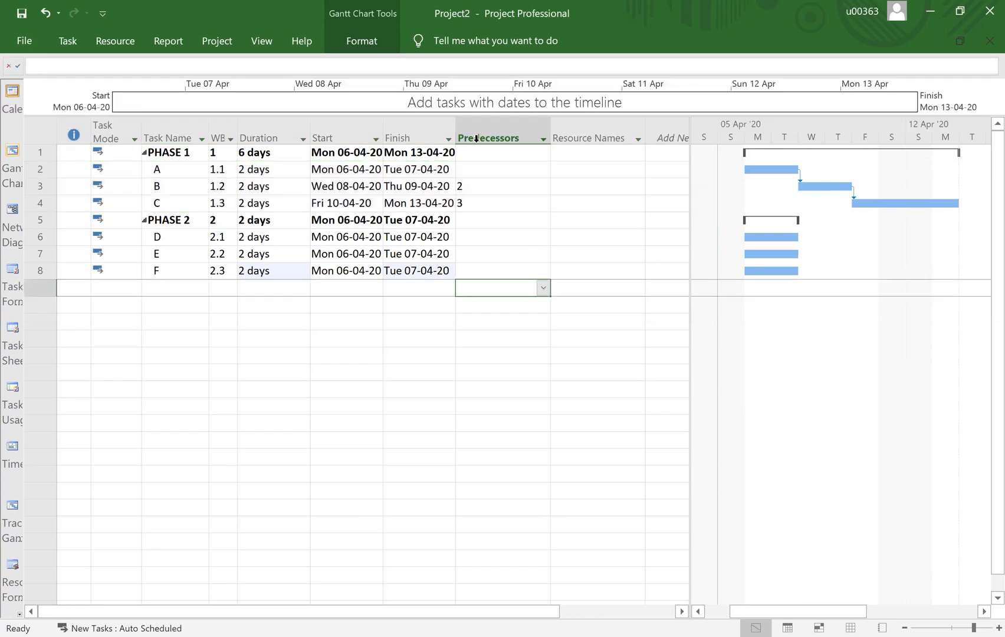
# Examine the predecessors of tasks B and C and compare them with the row IDs of the preceding tasks
pyautogui.moveTo(480, 170); pyautogui.dragTo(495, 205)
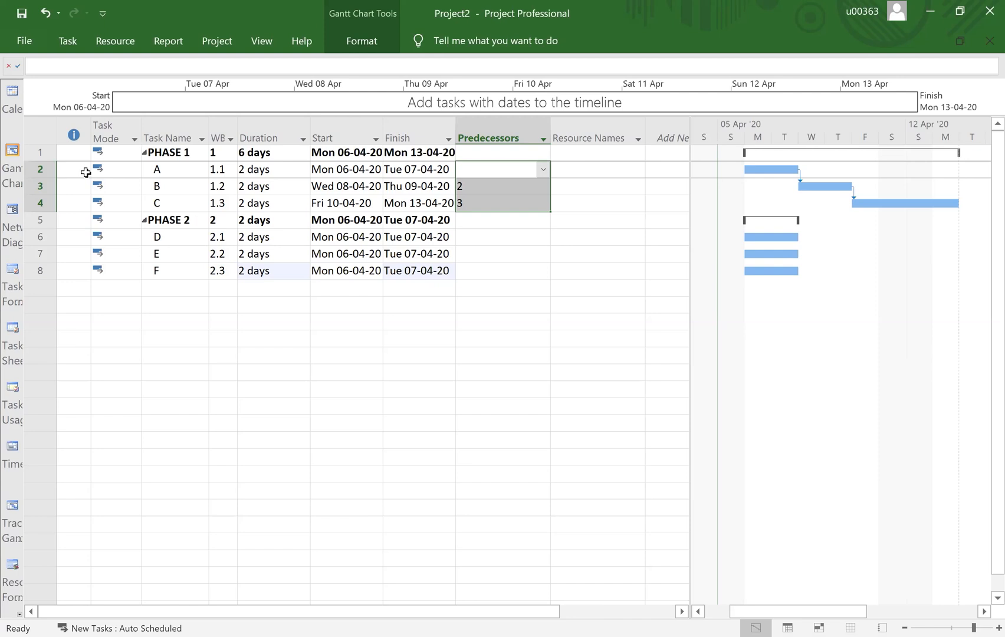
pyautogui.click(453, 378)
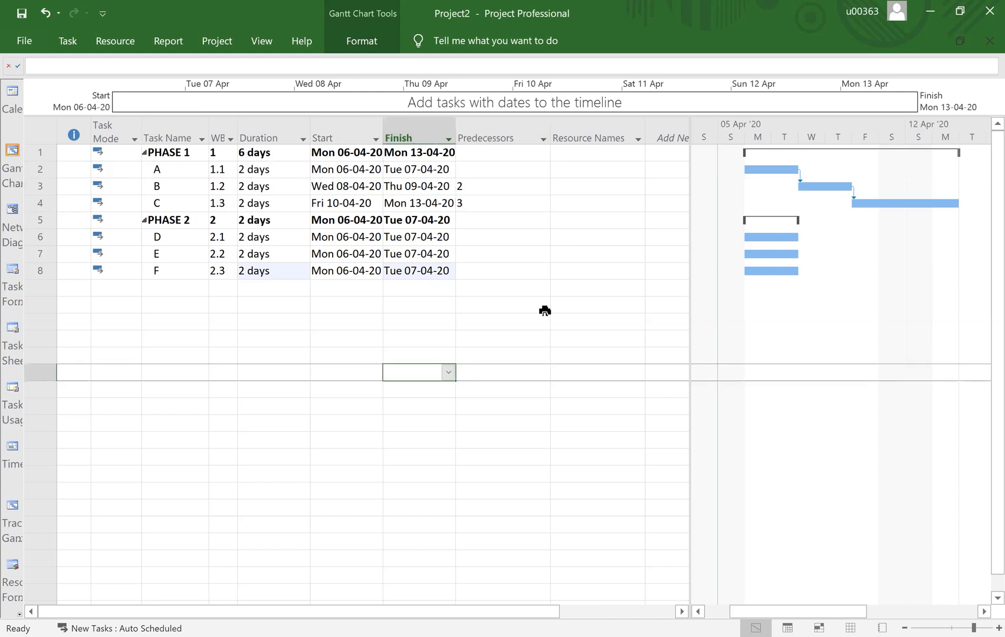
pyautogui.click(473, 189)
pyautogui.click(478, 207)
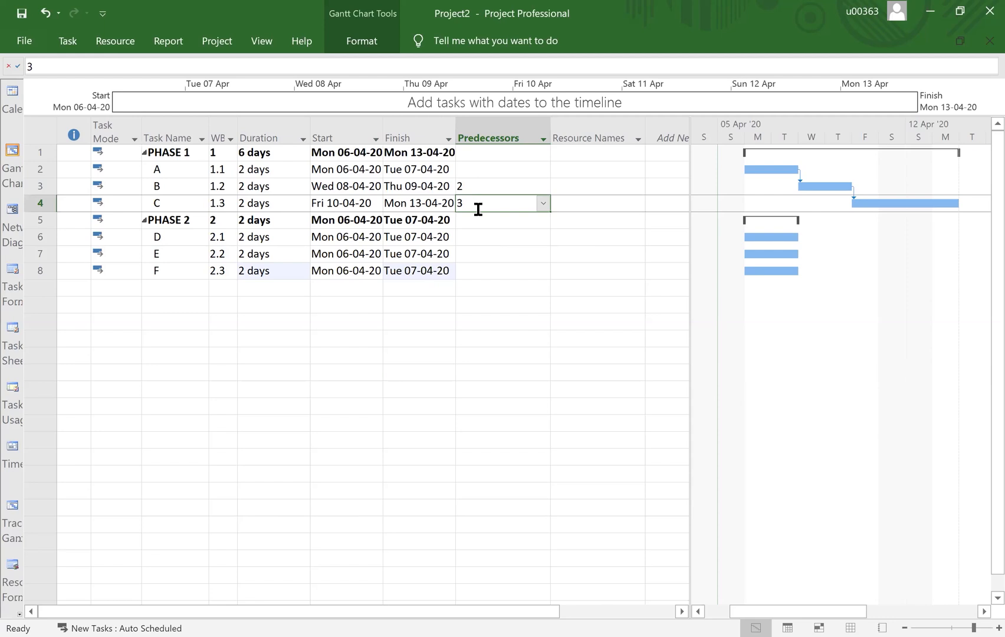
pyautogui.click(476, 186)
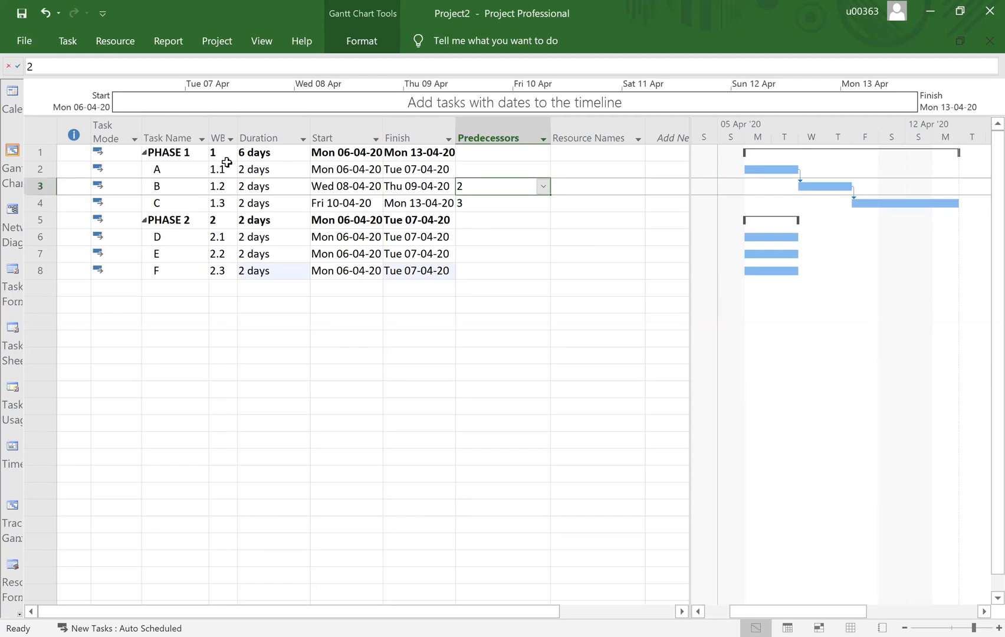
pyautogui.click(166, 137)
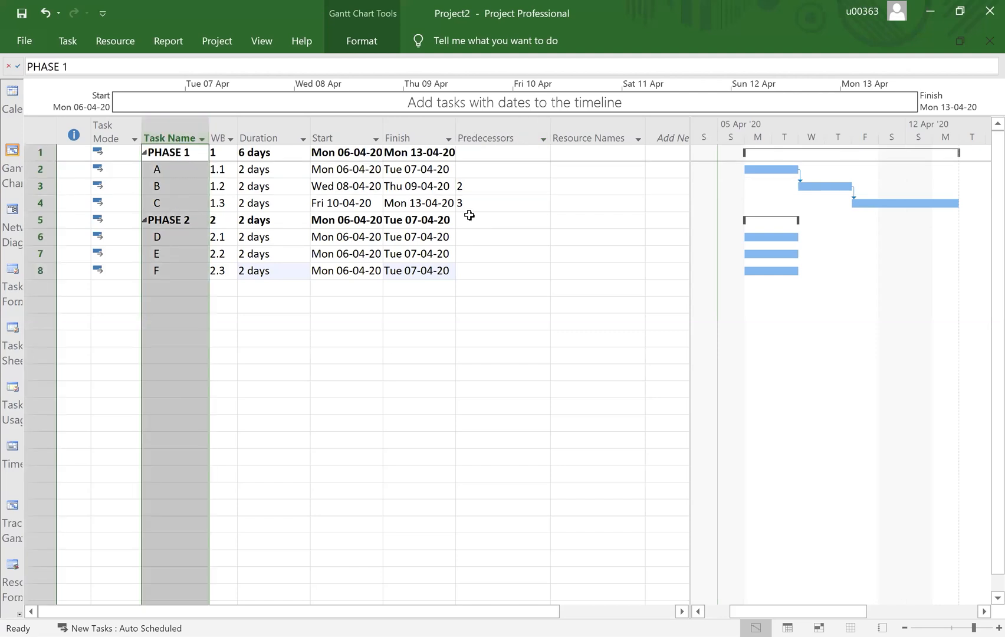
pyautogui.click(473, 185)
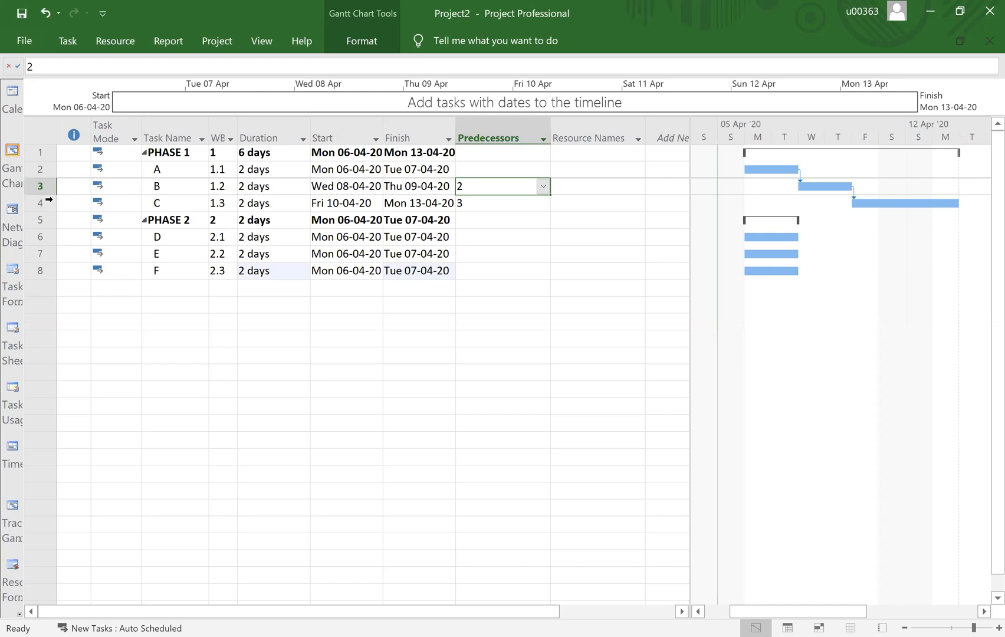
pyautogui.click(41, 187)
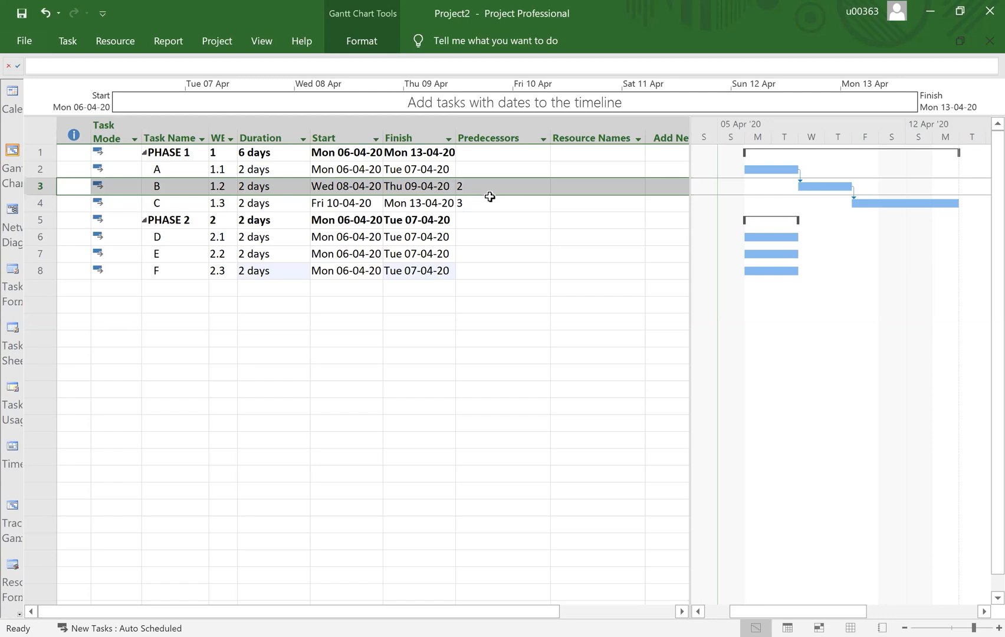
pyautogui.click(43, 170)
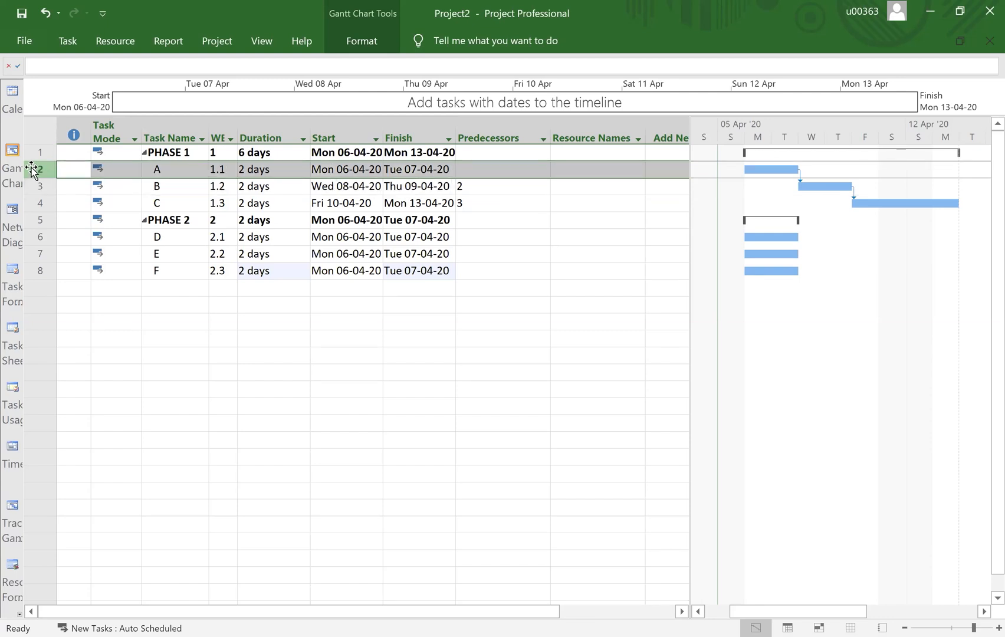
pyautogui.click(482, 186)
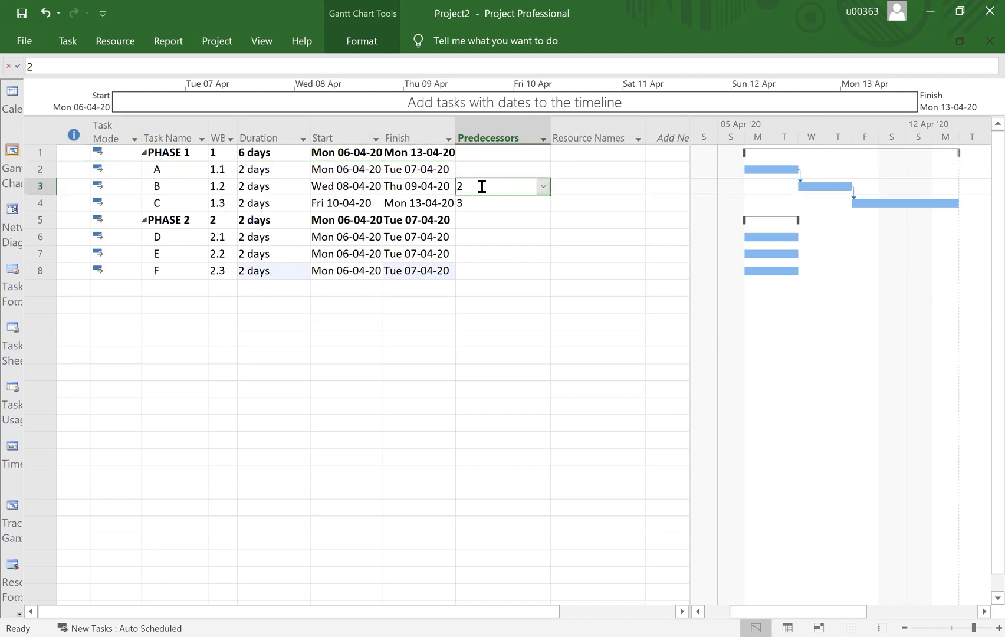
pyautogui.click(40, 203)
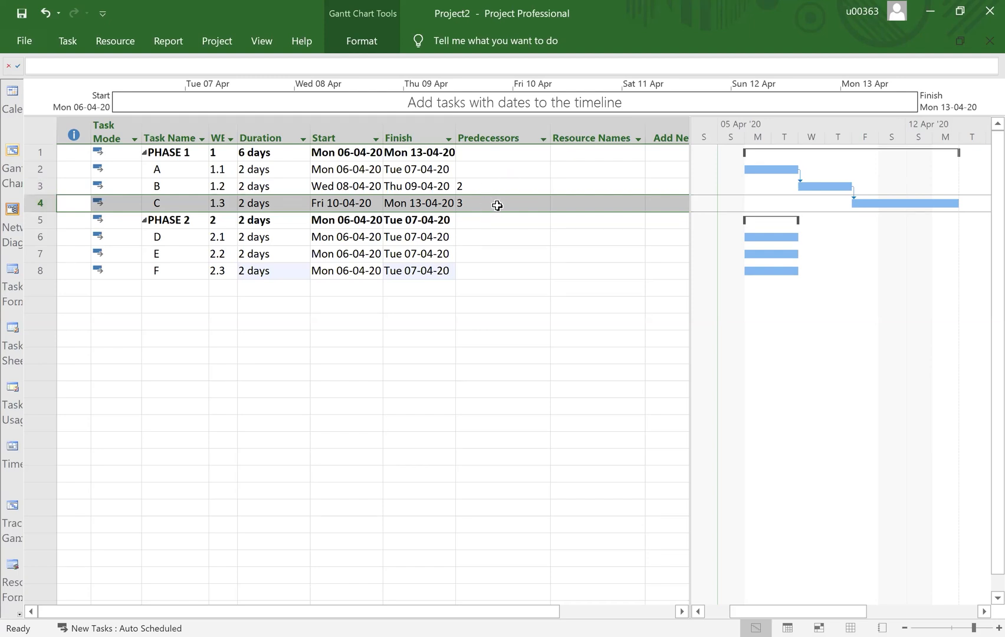
pyautogui.click(488, 289)
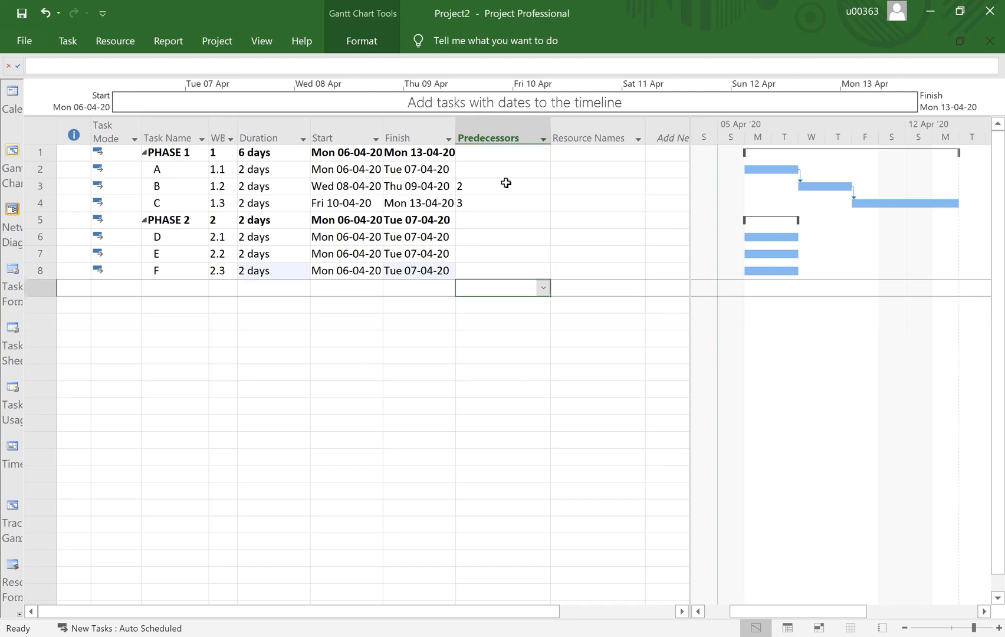
# Unlink tasks A, B and C to clear their predecessors
pyautogui.moveTo(485, 169); pyautogui.dragTo(496, 206)
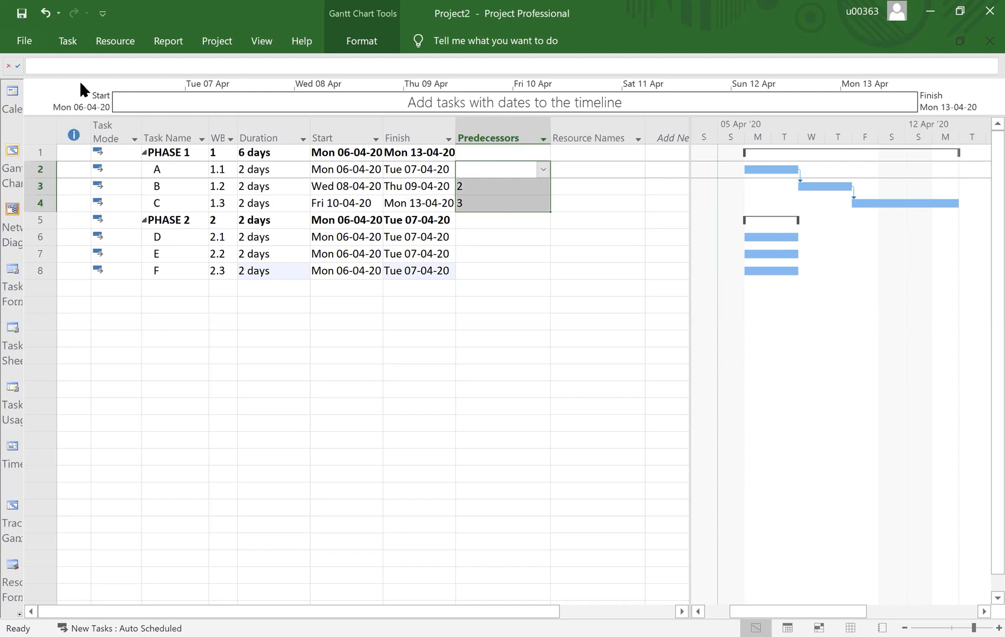
pyautogui.click(68, 43)
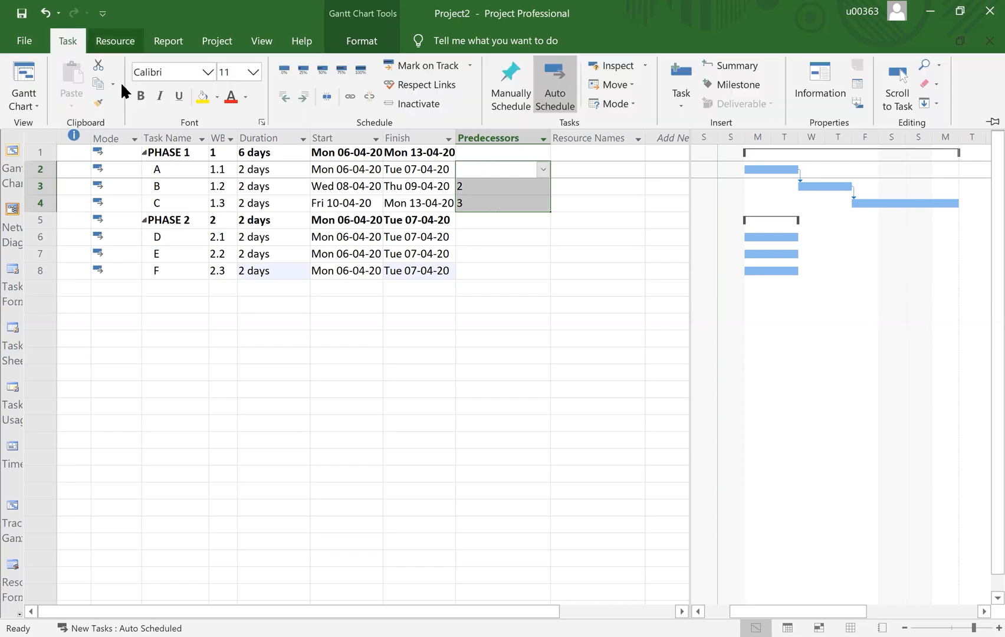
pyautogui.click(369, 96)
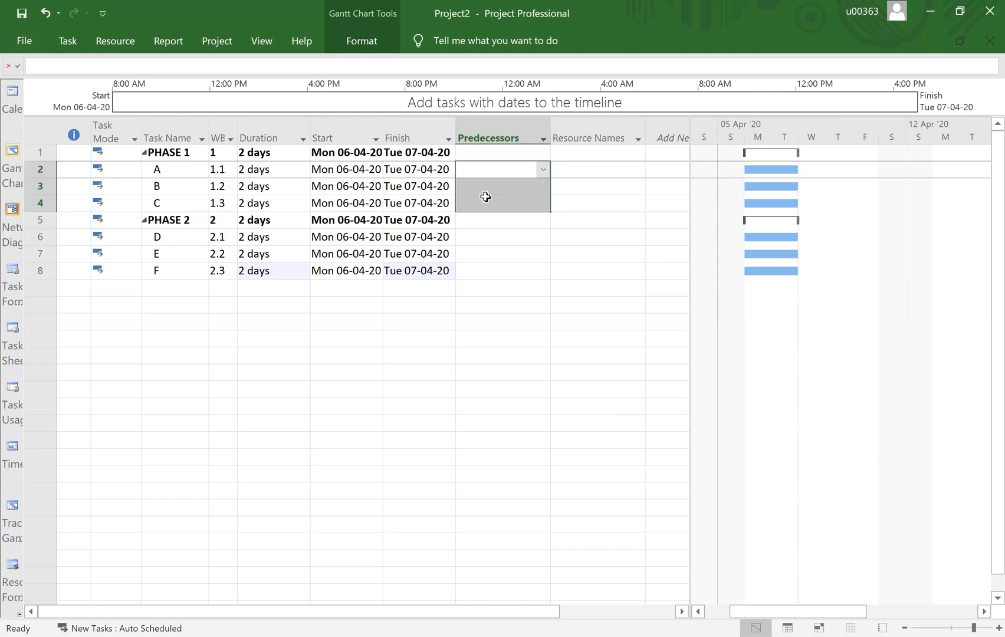
pyautogui.rightClick(486, 196)
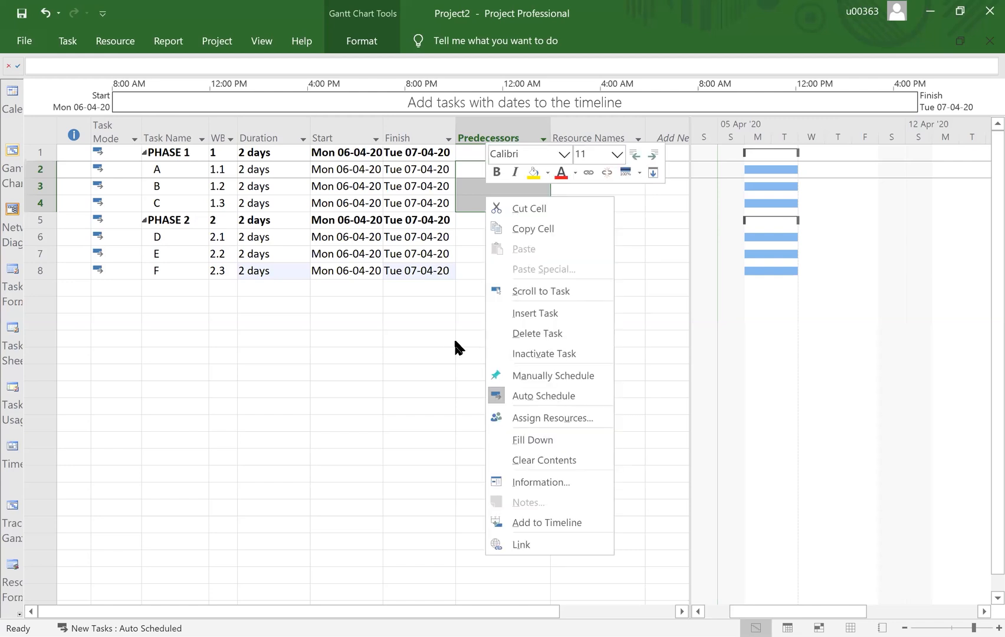
pyautogui.click(702, 410)
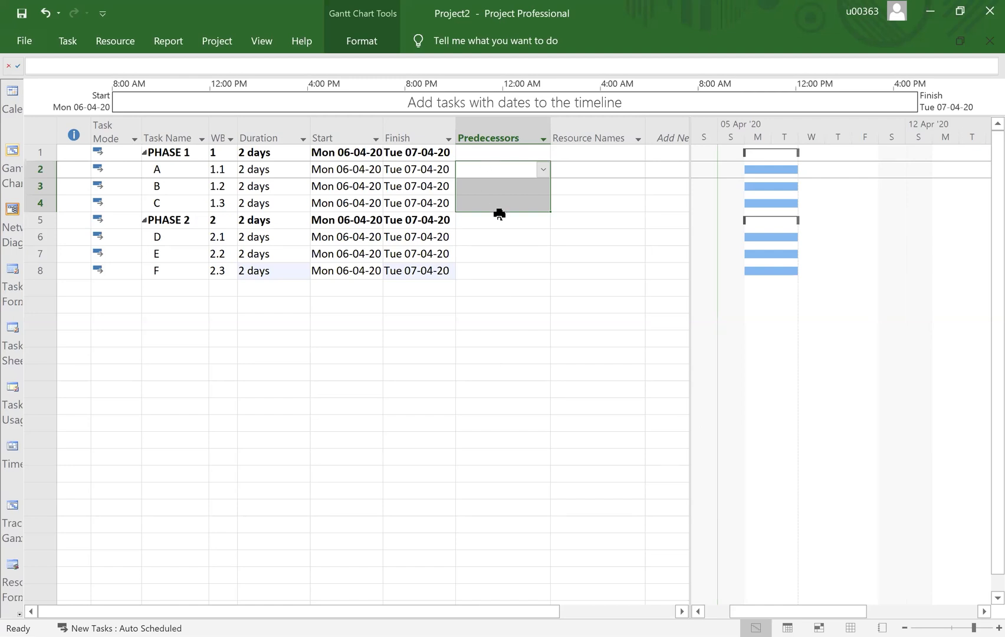
pyautogui.click(499, 356)
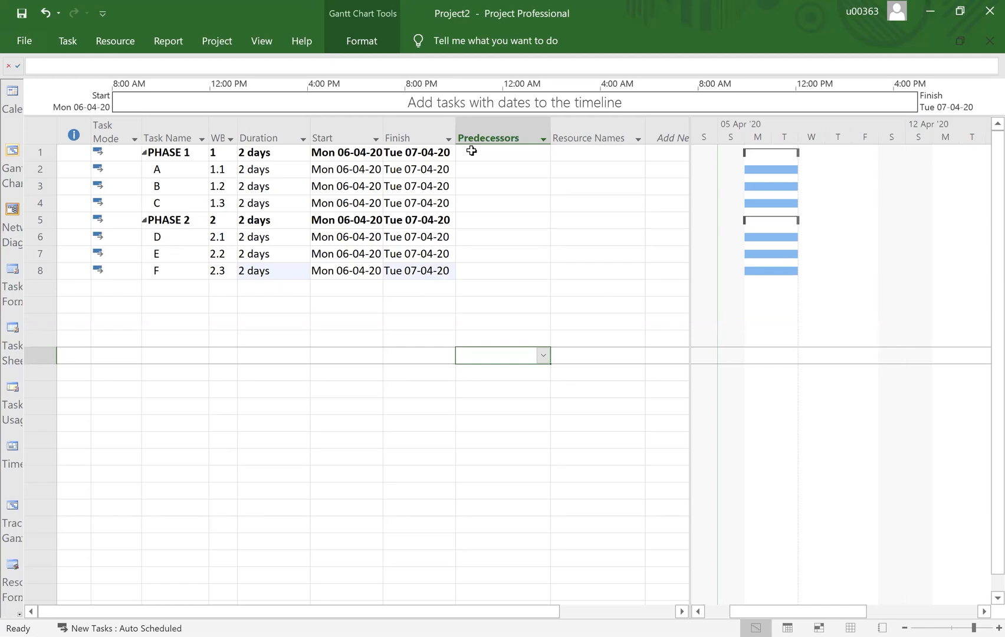
pyautogui.click(66, 41)
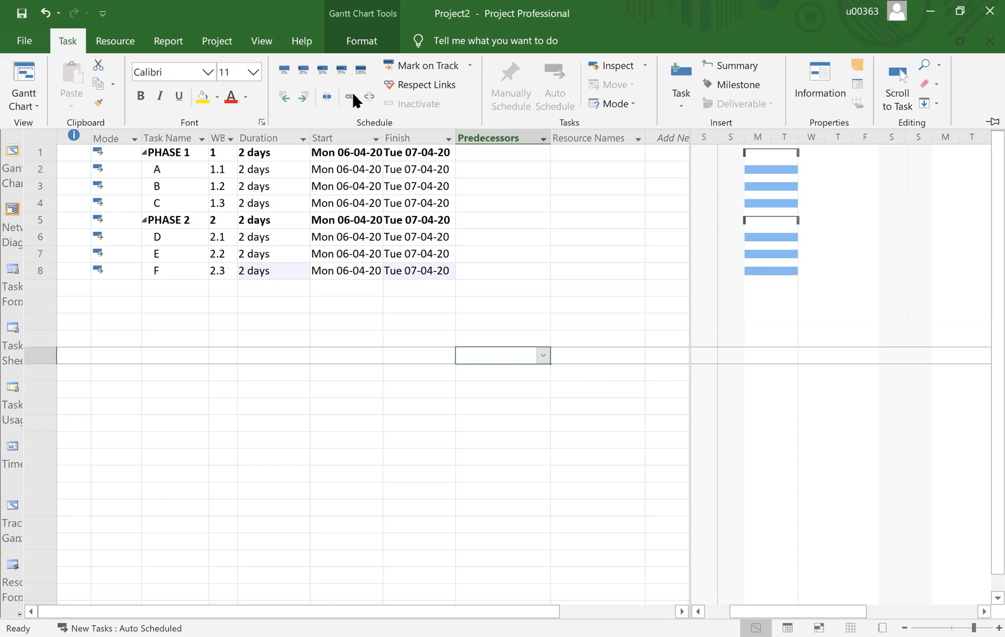
pyautogui.click(554, 304)
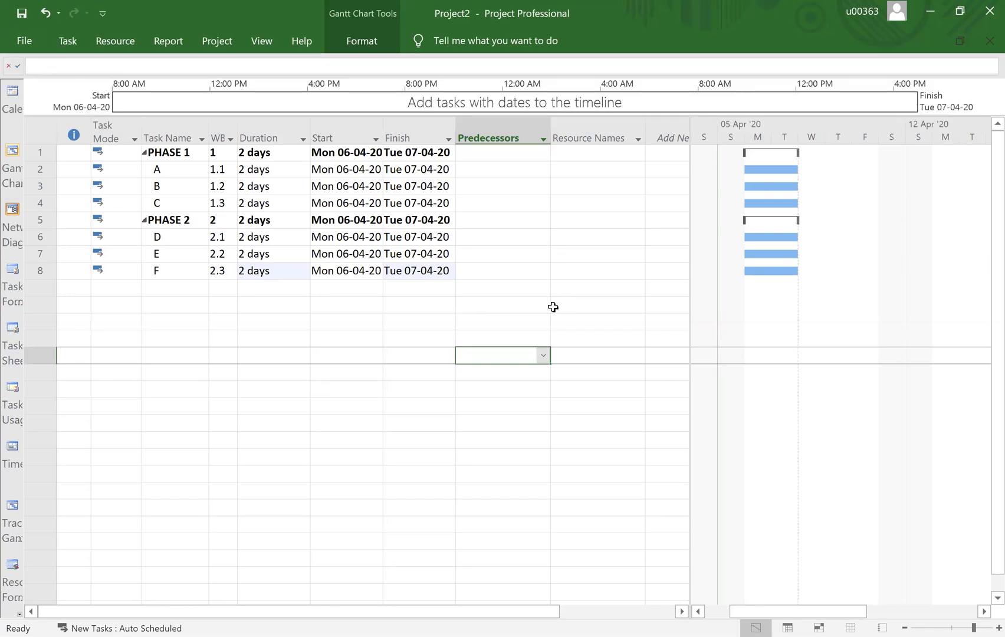
# Enter row ID 2 as the predecessor of task B and row ID 3 as the predecessor of task C
pyautogui.moveTo(486, 168); pyautogui.dragTo(489, 201)
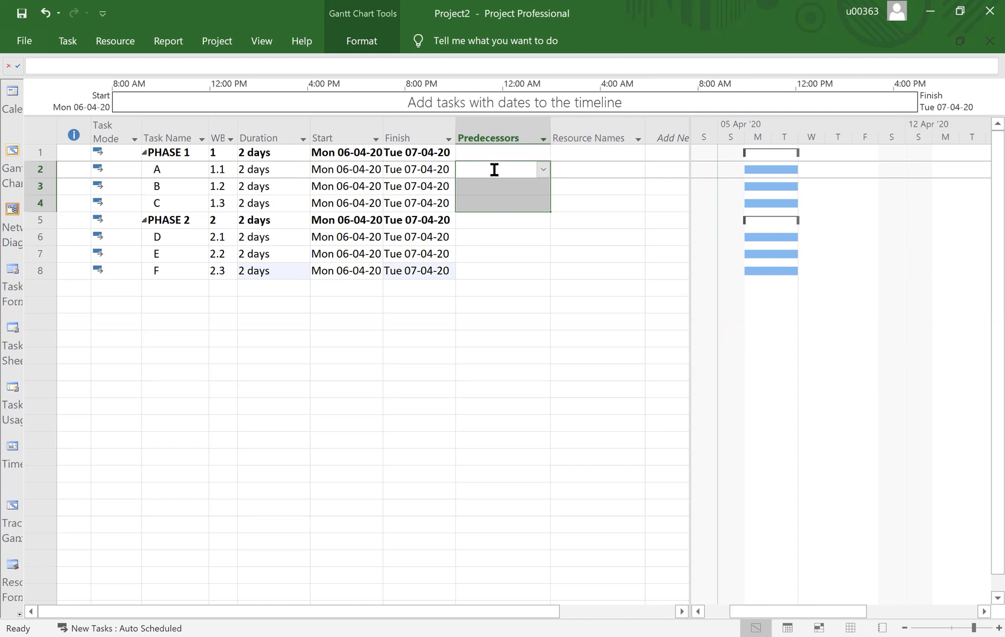
pyautogui.click(495, 186)
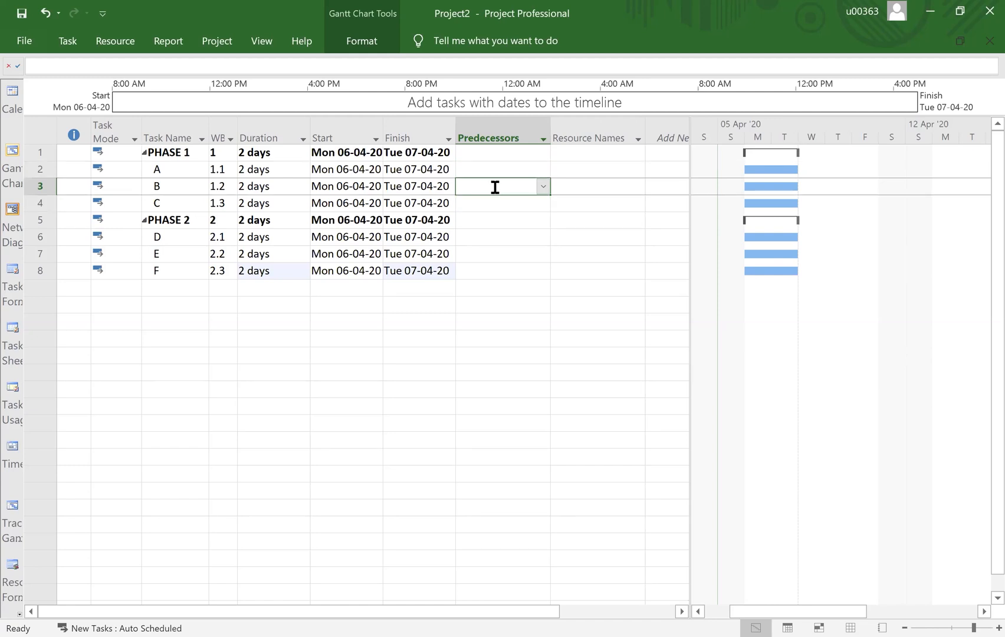
pyautogui.write('2')
pyautogui.click(491, 204)
pyautogui.write('3')
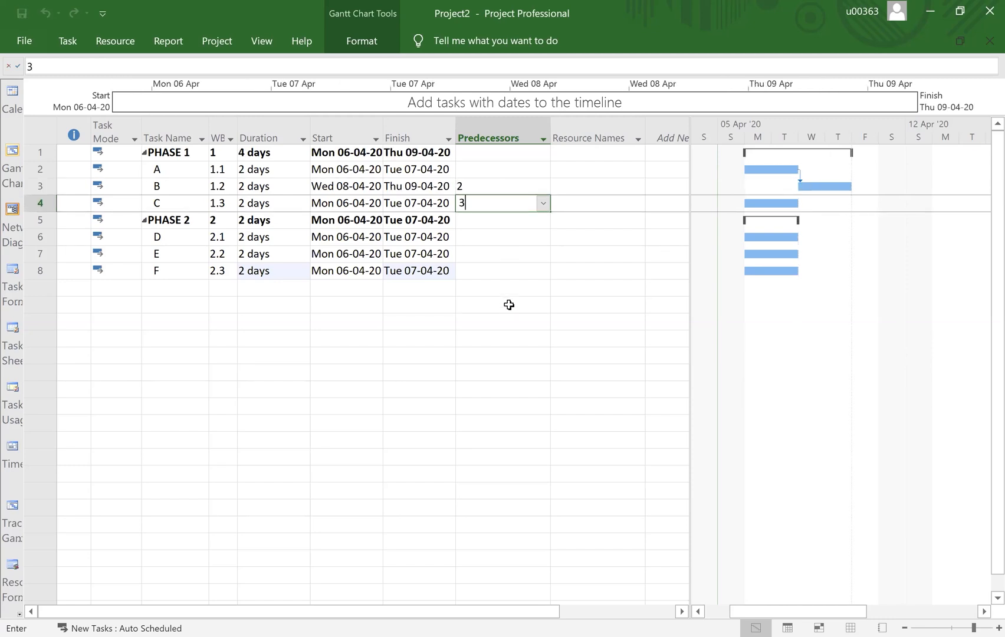
pyautogui.press('Return')
pyautogui.click(496, 369)
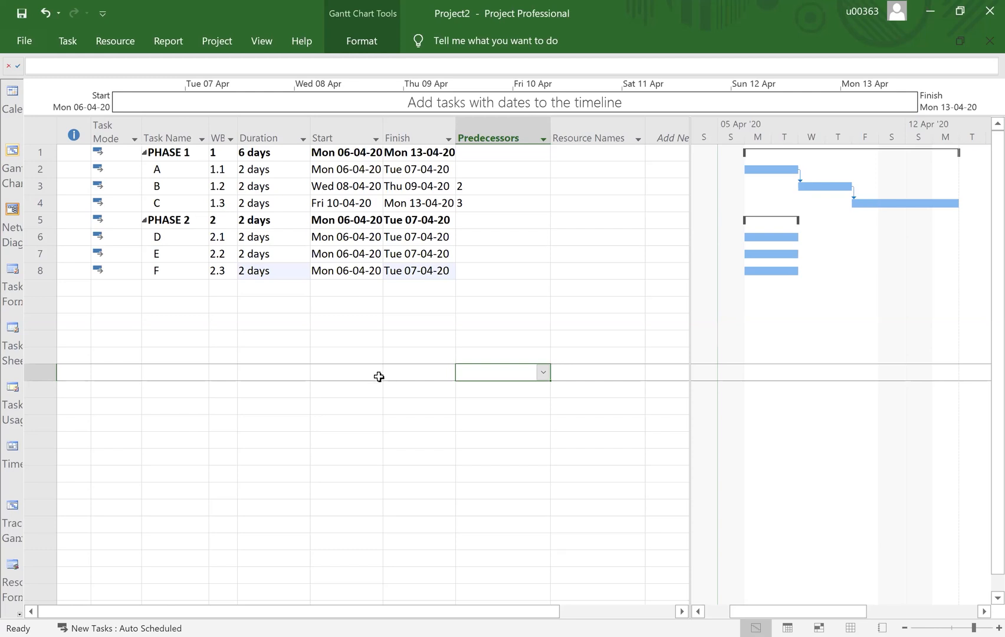
# Clear the predecessors of tasks B and C
pyautogui.moveTo(487, 186); pyautogui.dragTo(491, 202)
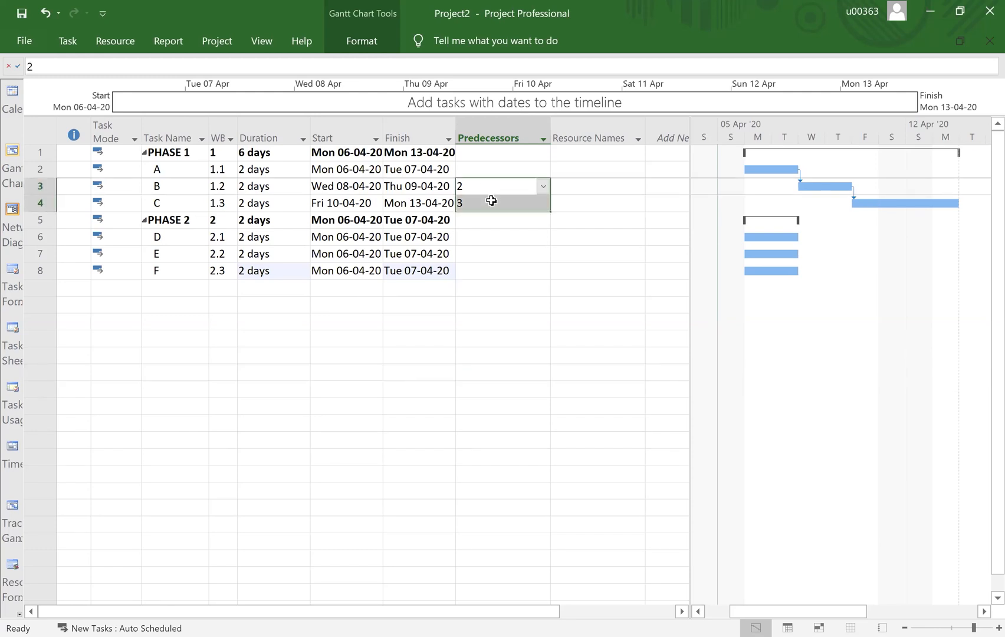
pyautogui.press('Delete')
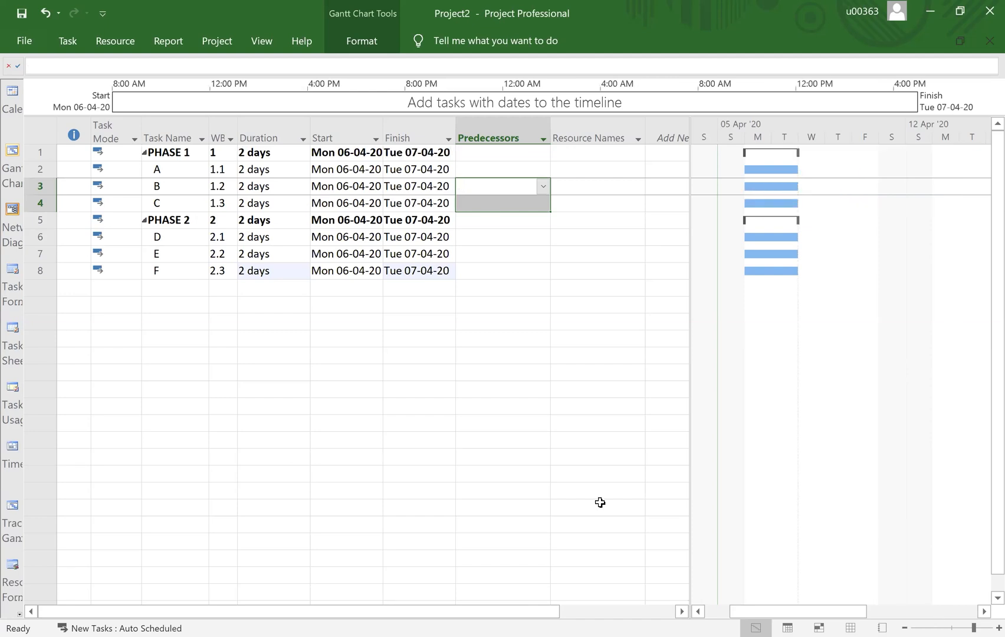
pyautogui.click(473, 395)
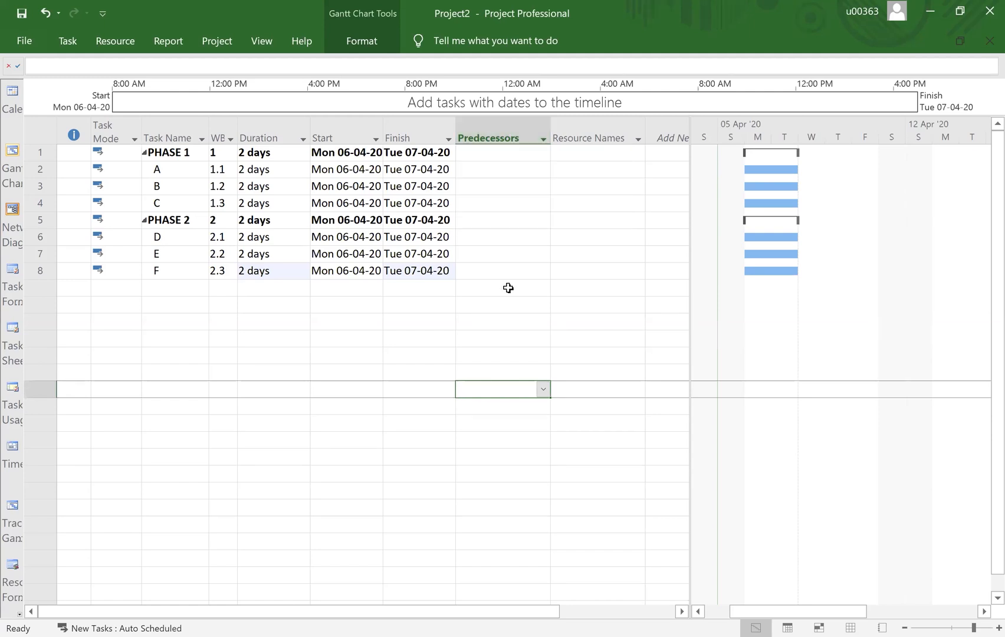
pyautogui.click(496, 124)
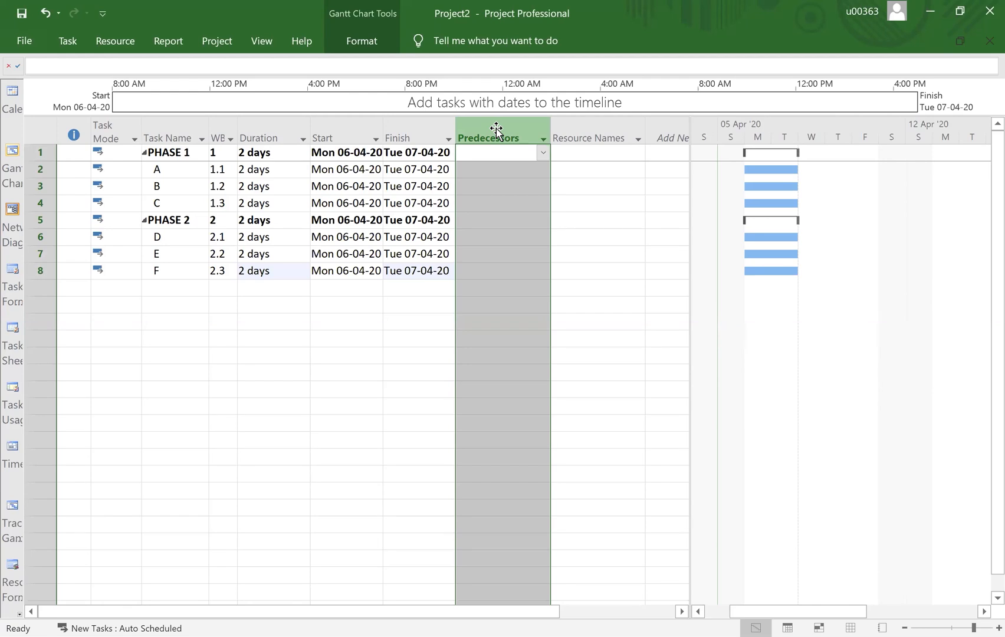
pyautogui.click(406, 289)
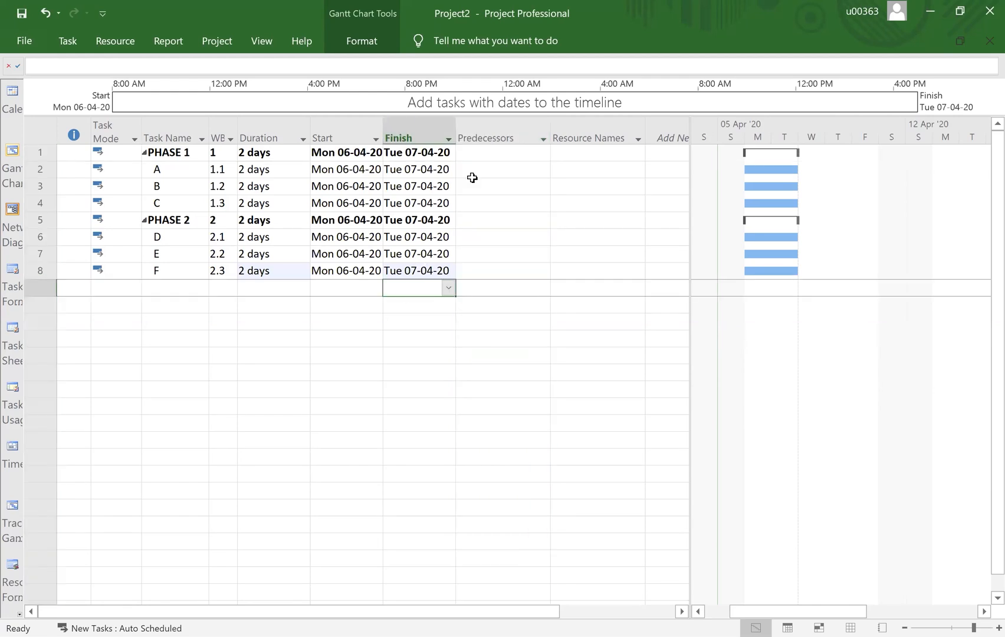
pyautogui.click(492, 136)
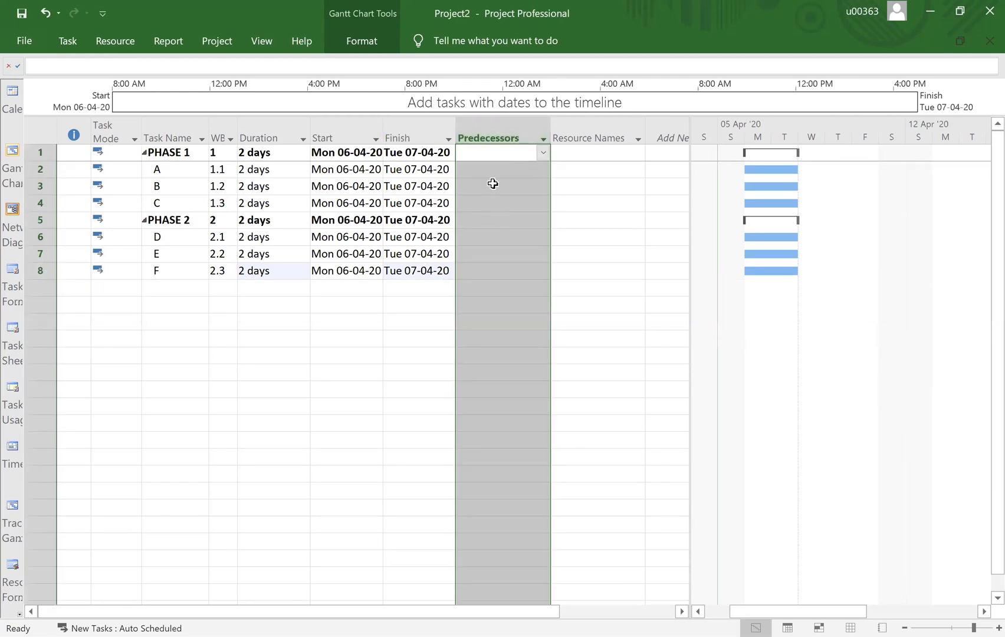
pyautogui.click(387, 322)
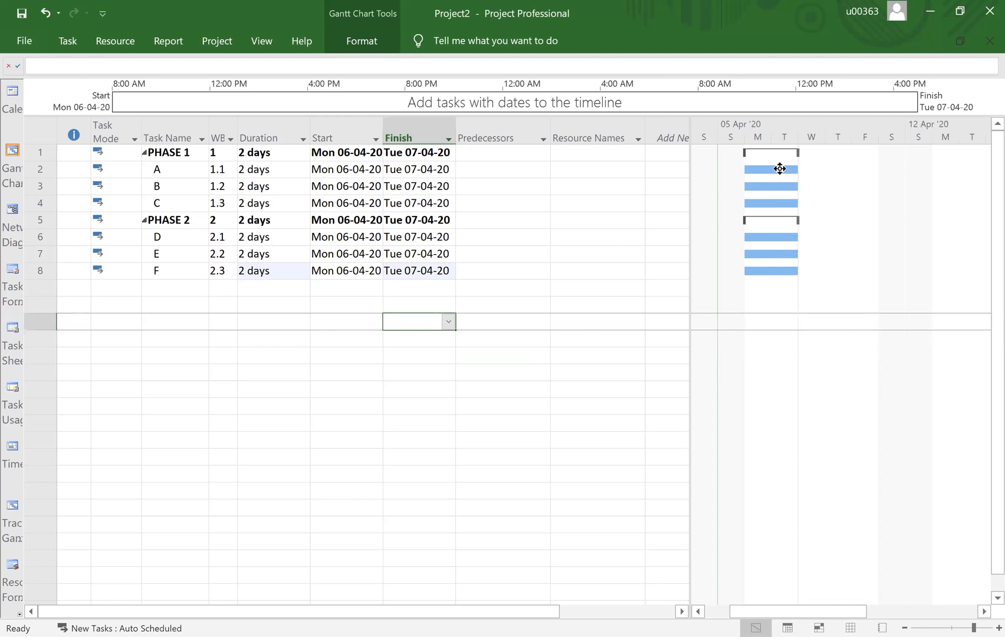
# Link task A to B and B to C finish-to-start on their Gantt bars, and widen the chart area
pyautogui.moveTo(777, 169); pyautogui.dragTo(777, 177)
pyautogui.moveTo(776, 182); pyautogui.dragTo(764, 188)
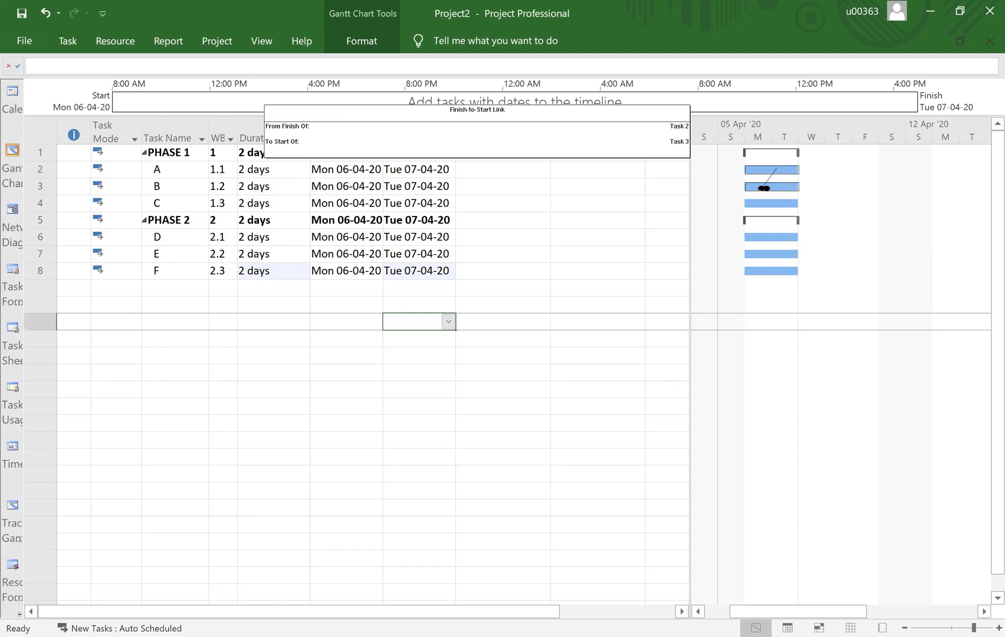
pyautogui.moveTo(764, 187); pyautogui.dragTo(764, 187)
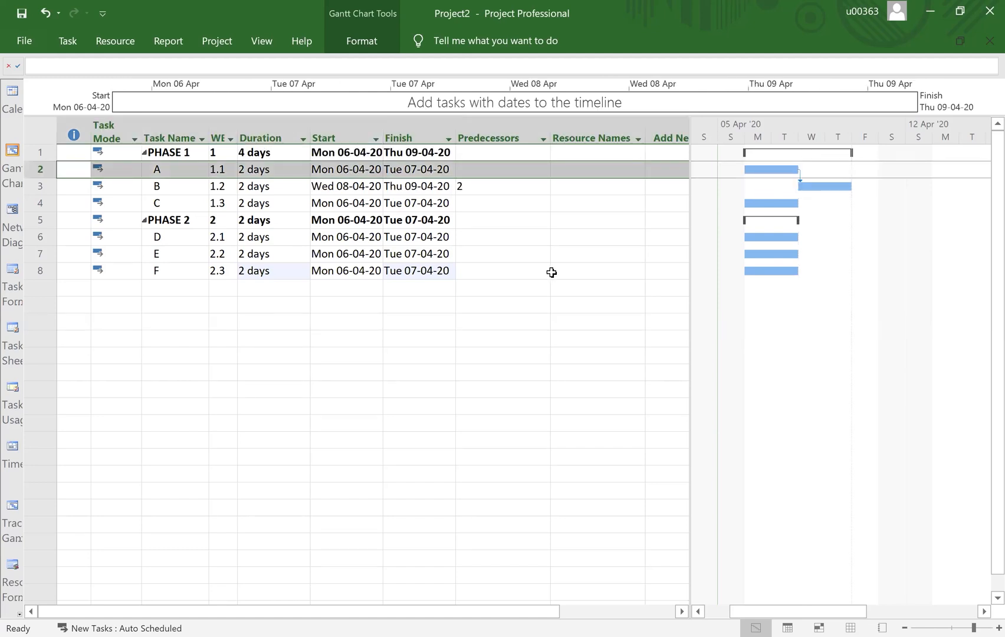
pyautogui.click(555, 320)
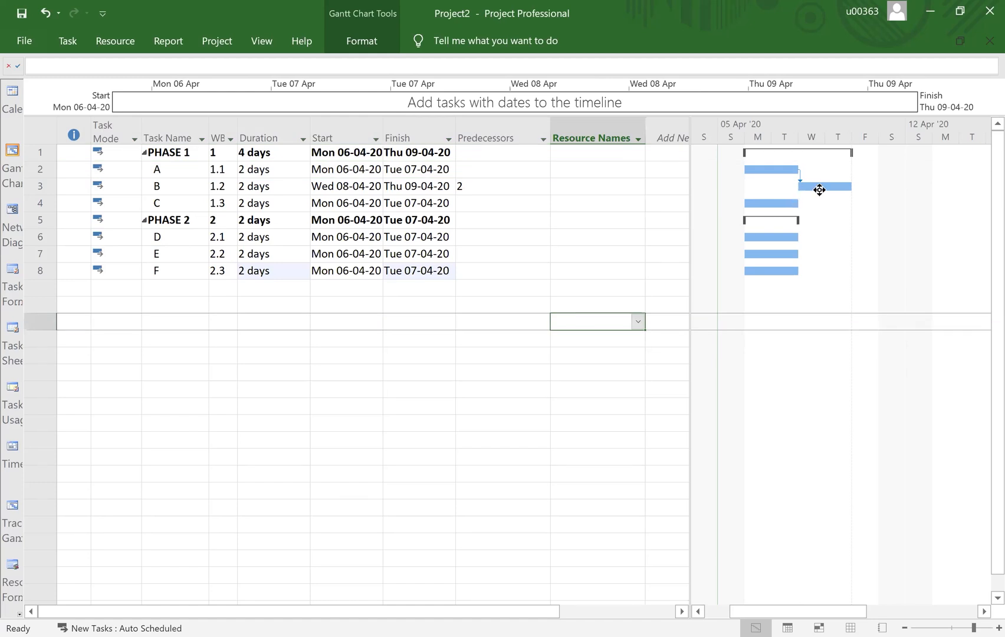
pyautogui.moveTo(824, 186); pyautogui.dragTo(791, 202)
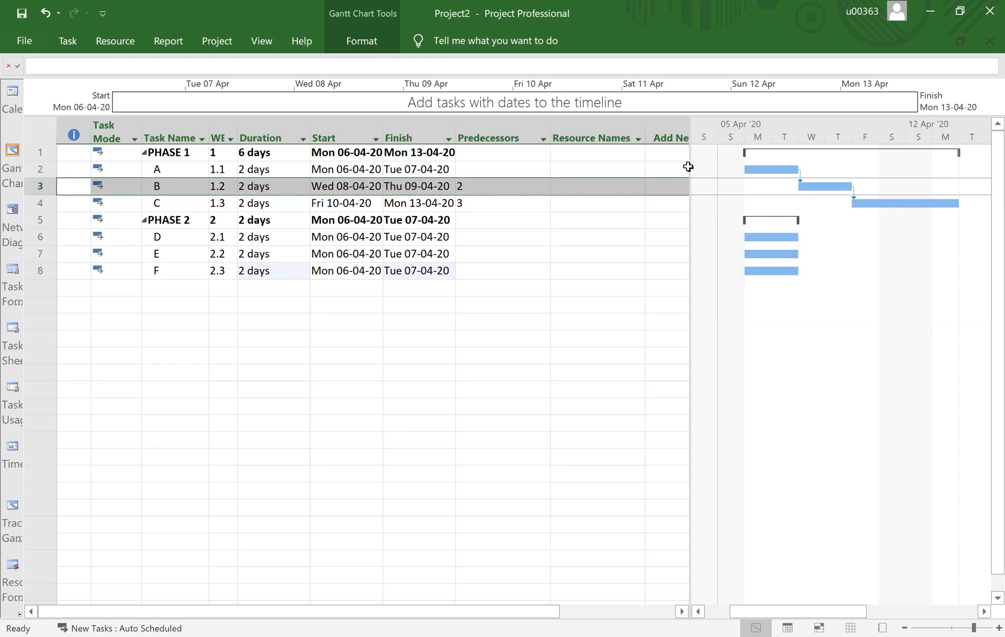
pyautogui.moveTo(688, 138); pyautogui.dragTo(533, 184)
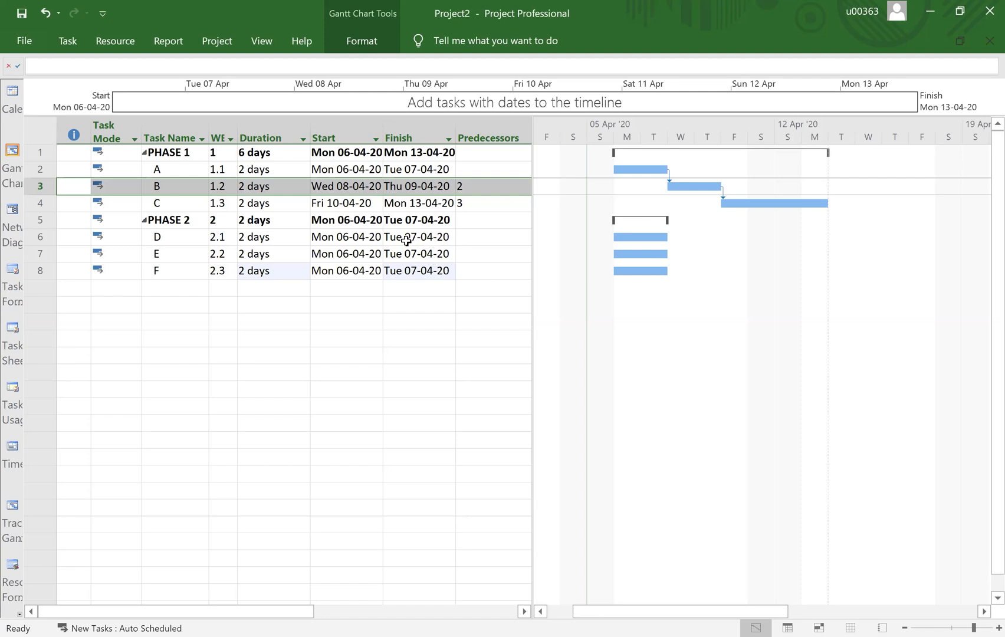
# Switch to the Network Diagram and link the box of task C to D and D to E
pyautogui.click(13, 212)
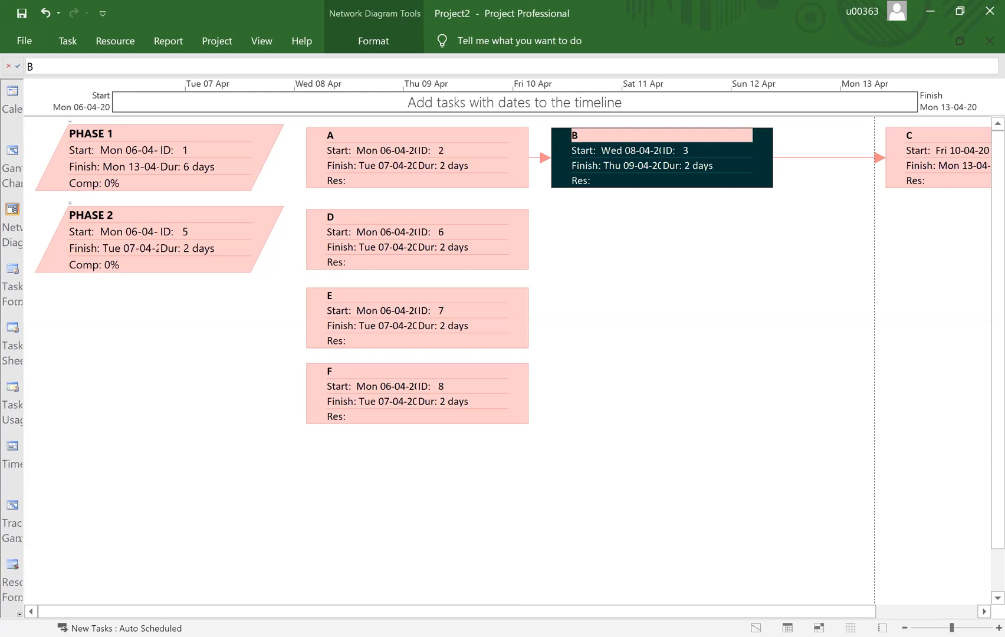
pyautogui.scroll(-1, 507, 361)
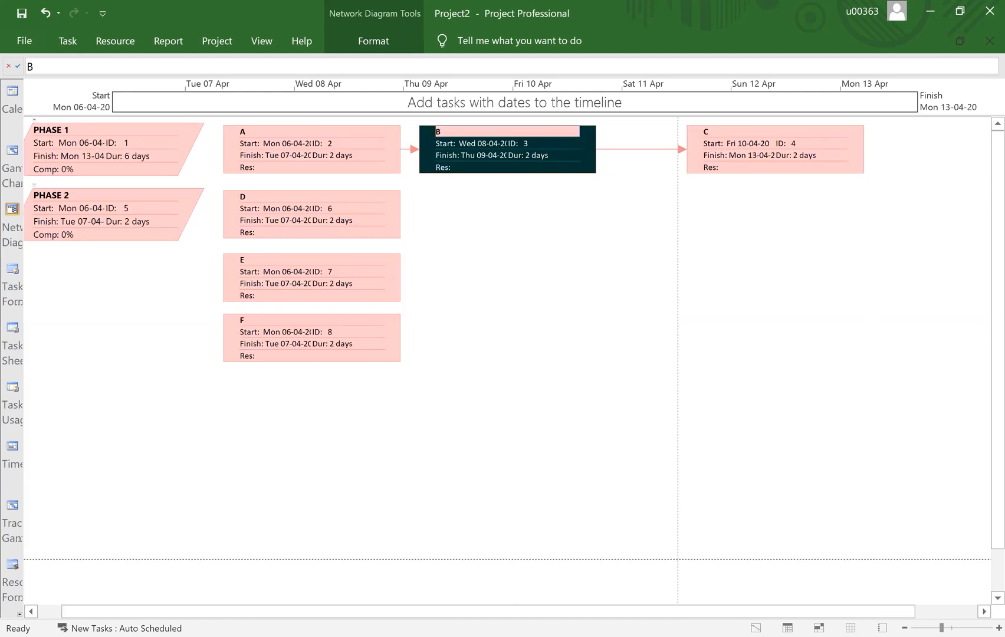
pyautogui.scroll(-1, 507, 361)
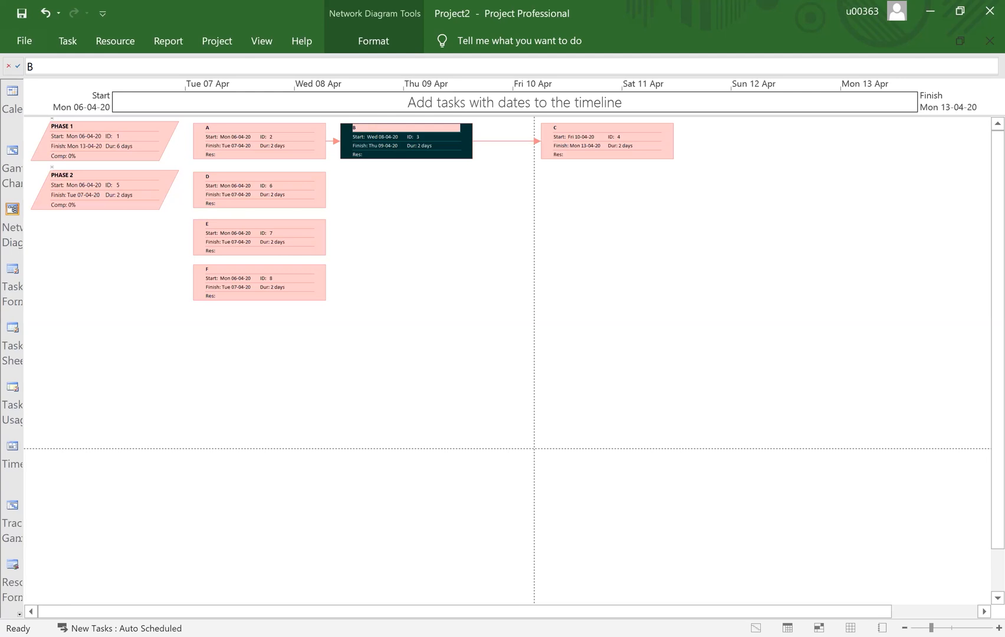
pyautogui.scroll(-1, 507, 360)
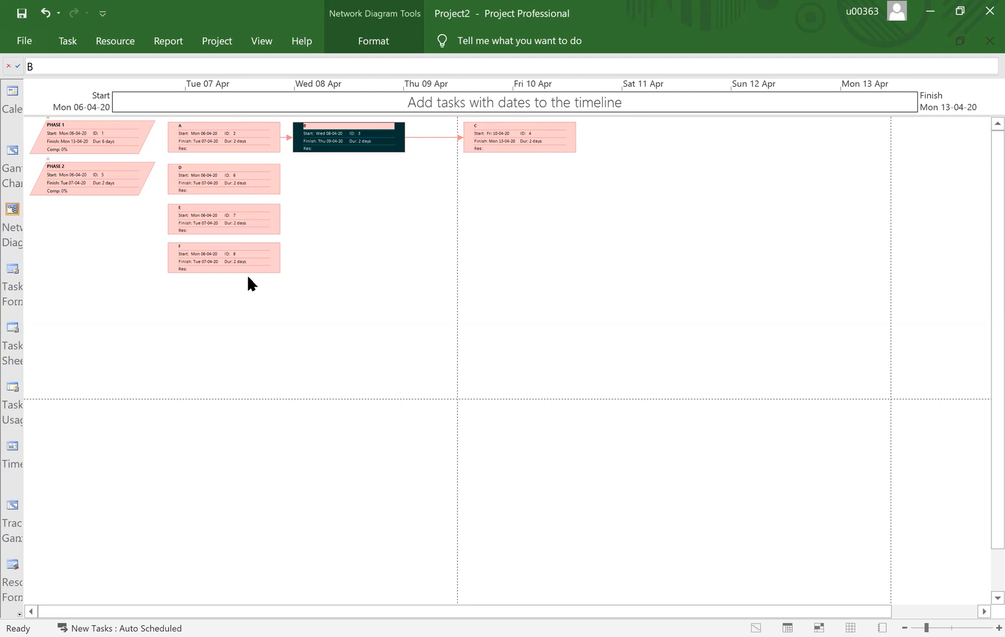
pyautogui.moveTo(247, 265)
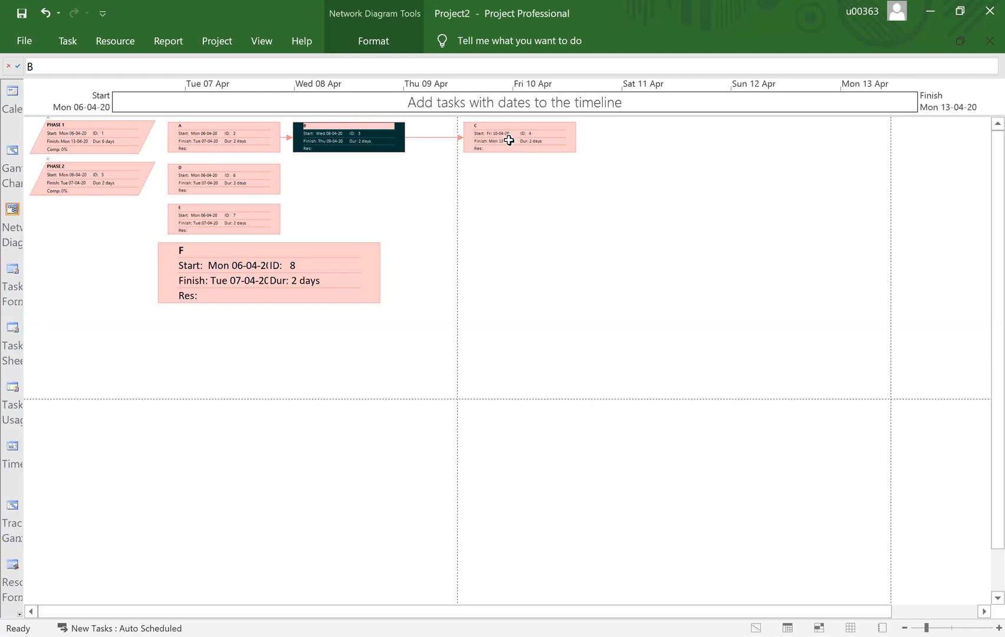
pyautogui.moveTo(512, 134)
pyautogui.moveTo(511, 137); pyautogui.dragTo(259, 170)
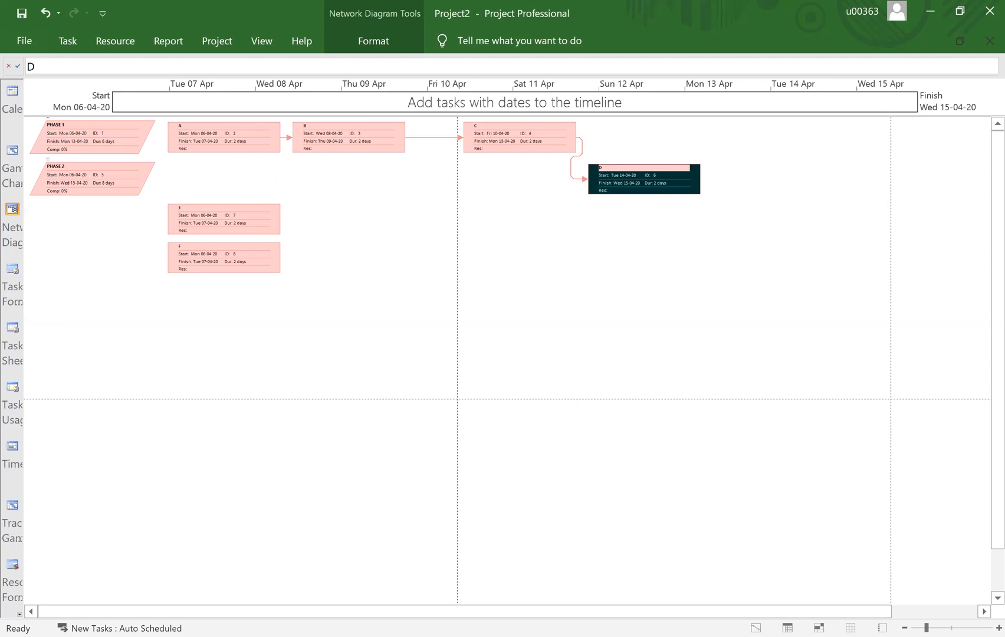
pyautogui.moveTo(652, 184); pyautogui.dragTo(249, 216)
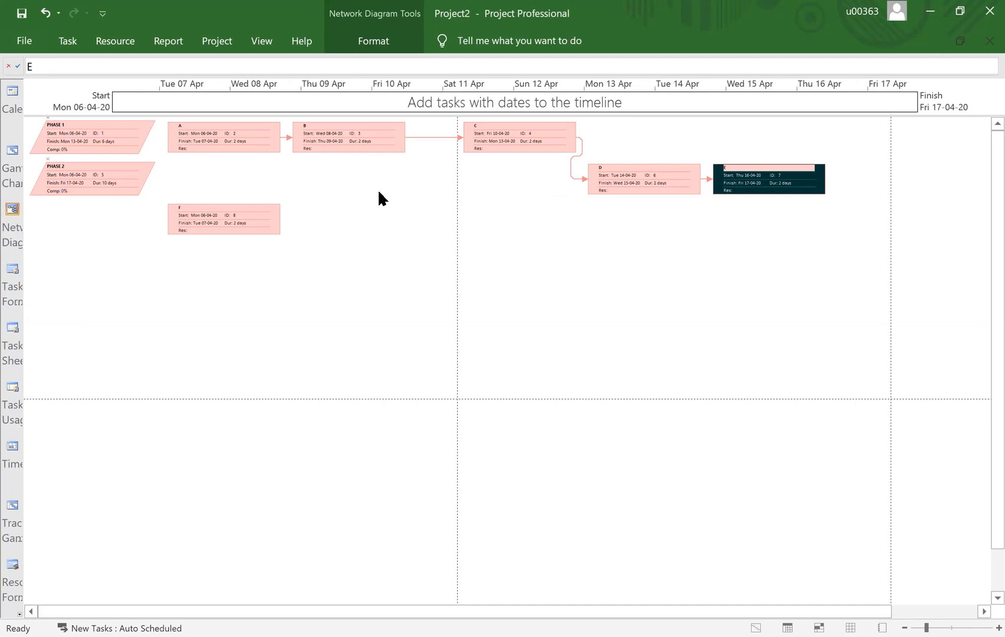
pyautogui.moveTo(790, 175); pyautogui.dragTo(274, 198)
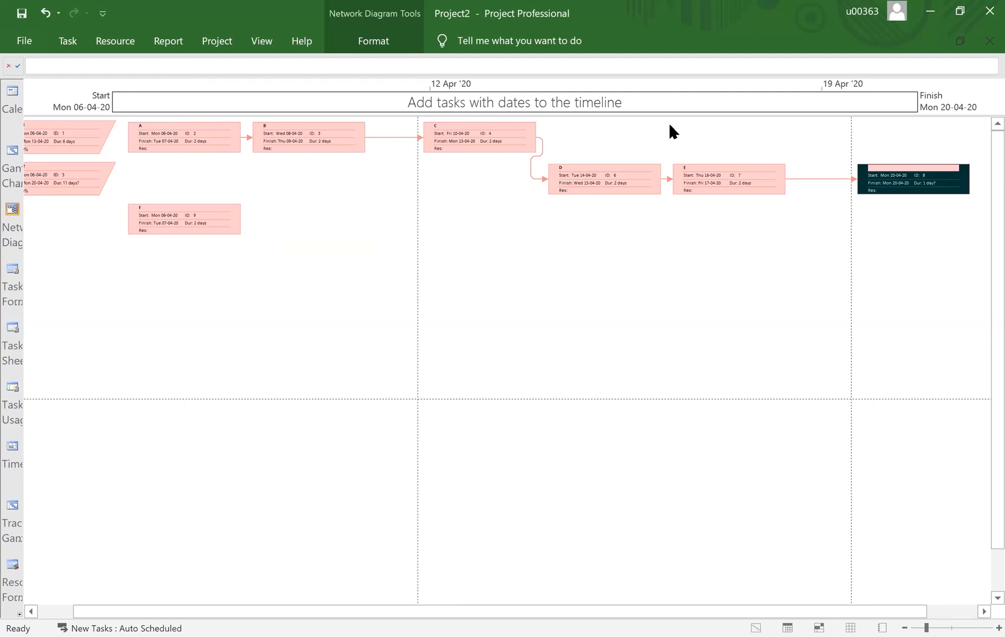
pyautogui.moveTo(895, 174)
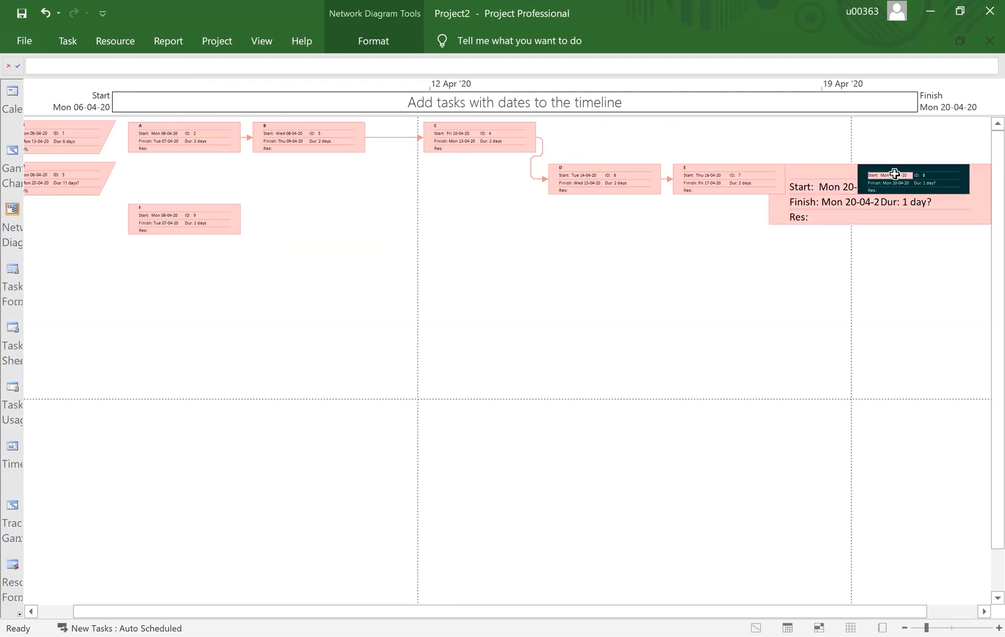
pyautogui.hotkey('ctrl', 'z')
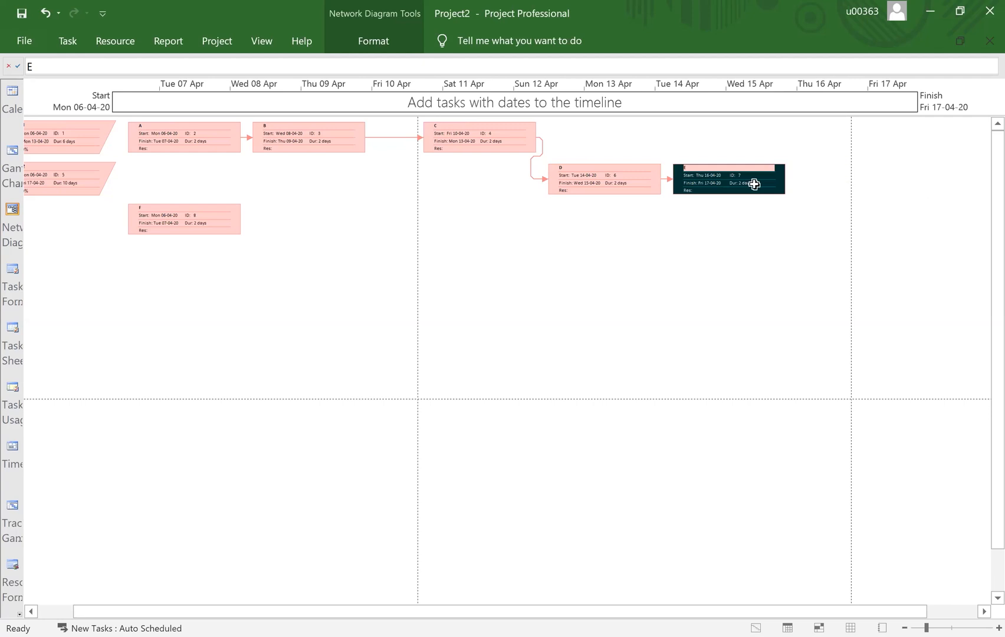
# Link task E to task F in the Network Diagram and return to the Gantt Chart view
pyautogui.moveTo(700, 174); pyautogui.dragTo(200, 219)
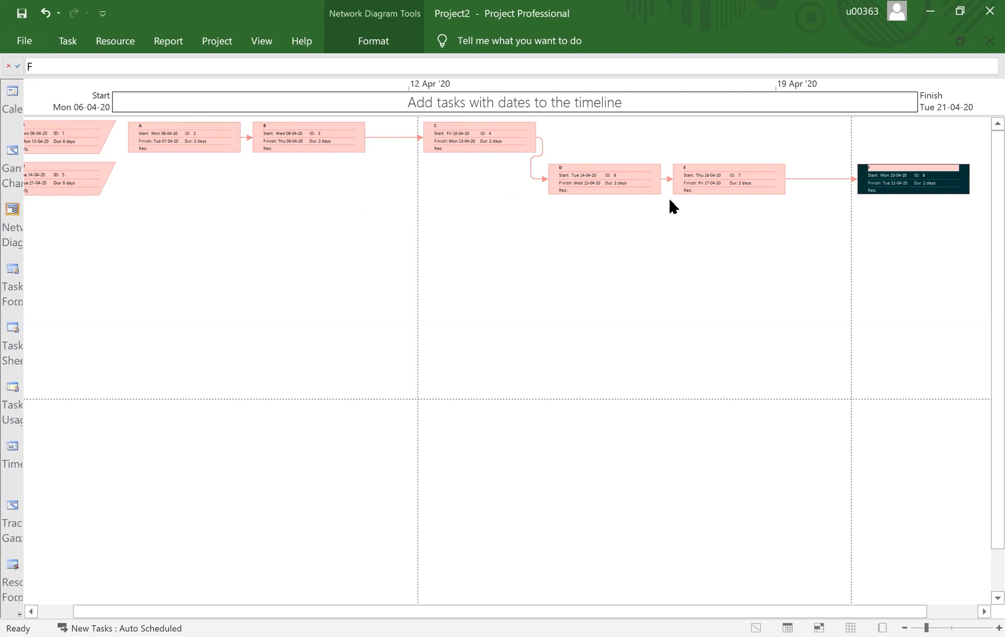
pyautogui.click(12, 155)
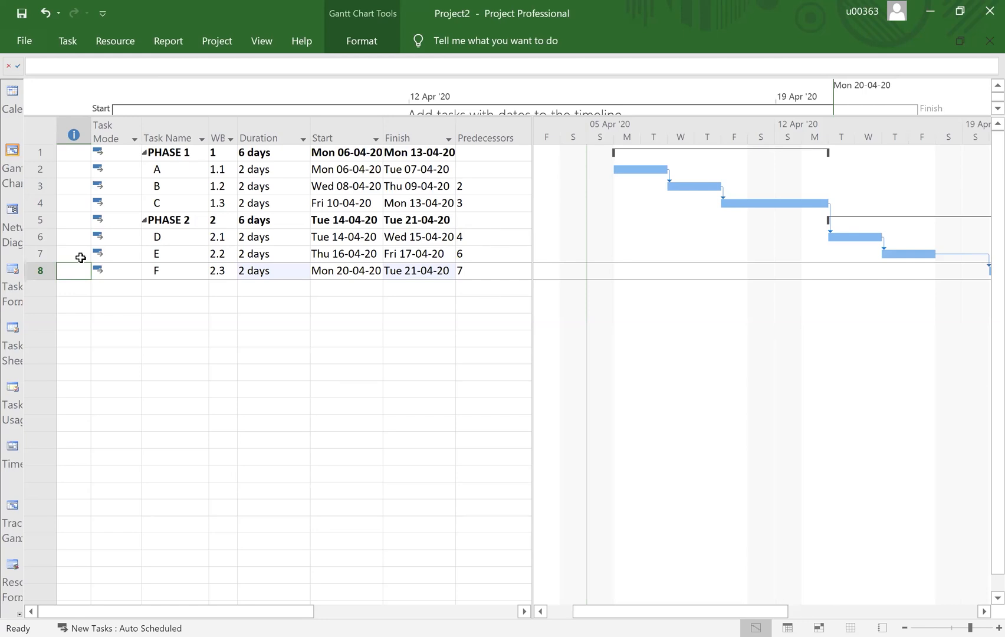
# Reopen the Network Diagram and add a blank new task by drawing a box in the empty area below task A
pyautogui.click(11, 212)
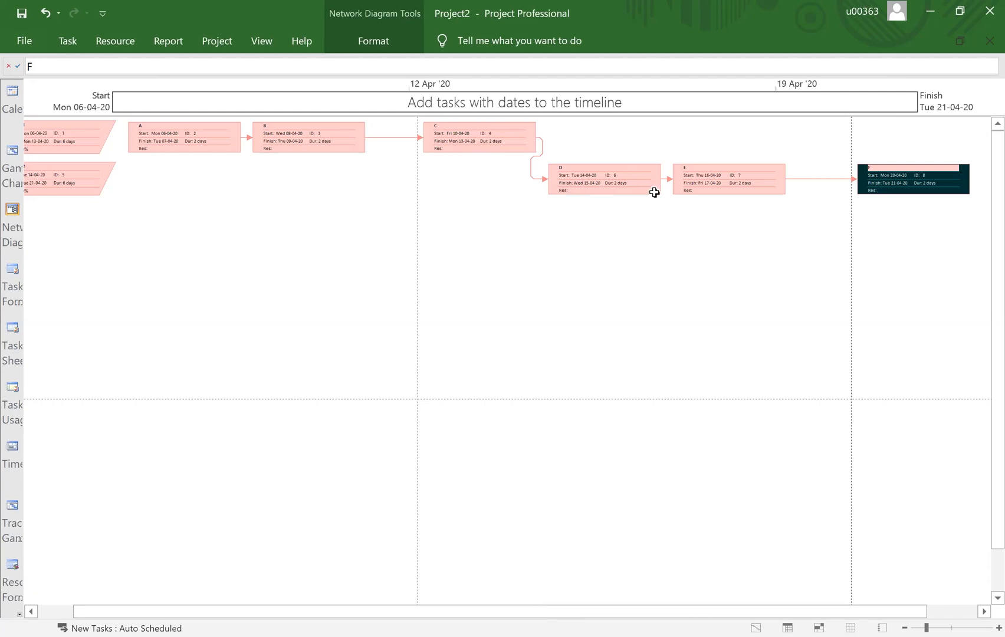
pyautogui.moveTo(654, 192)
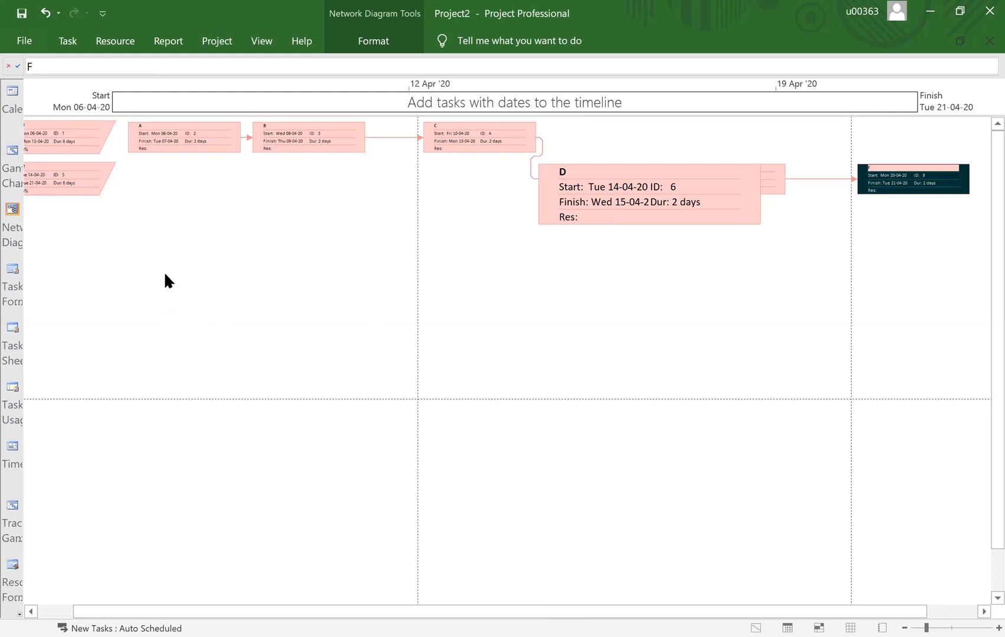
pyautogui.moveTo(165, 273); pyautogui.dragTo(336, 353)
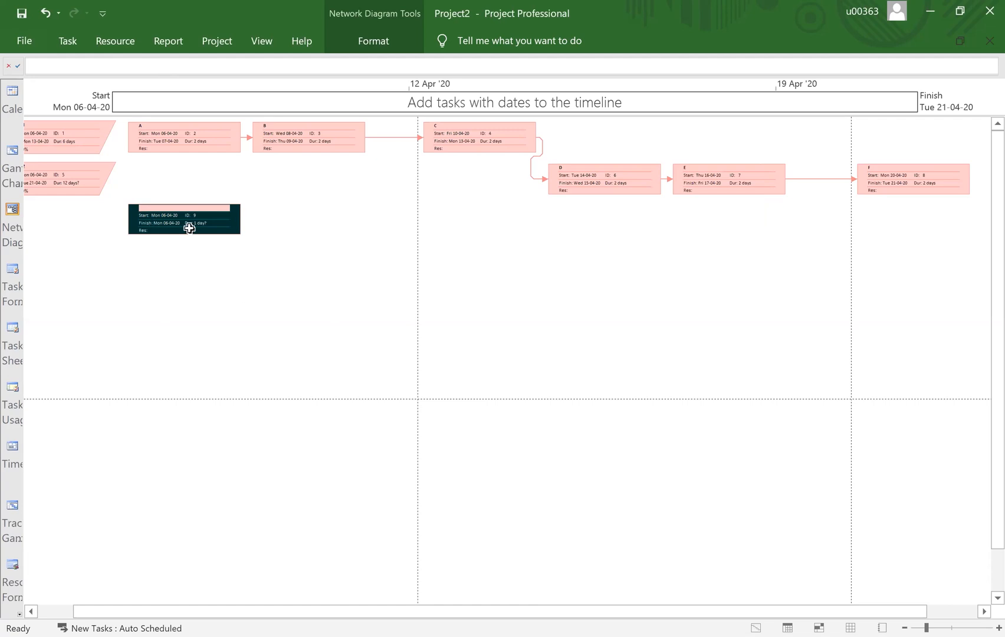
pyautogui.moveTo(161, 216)
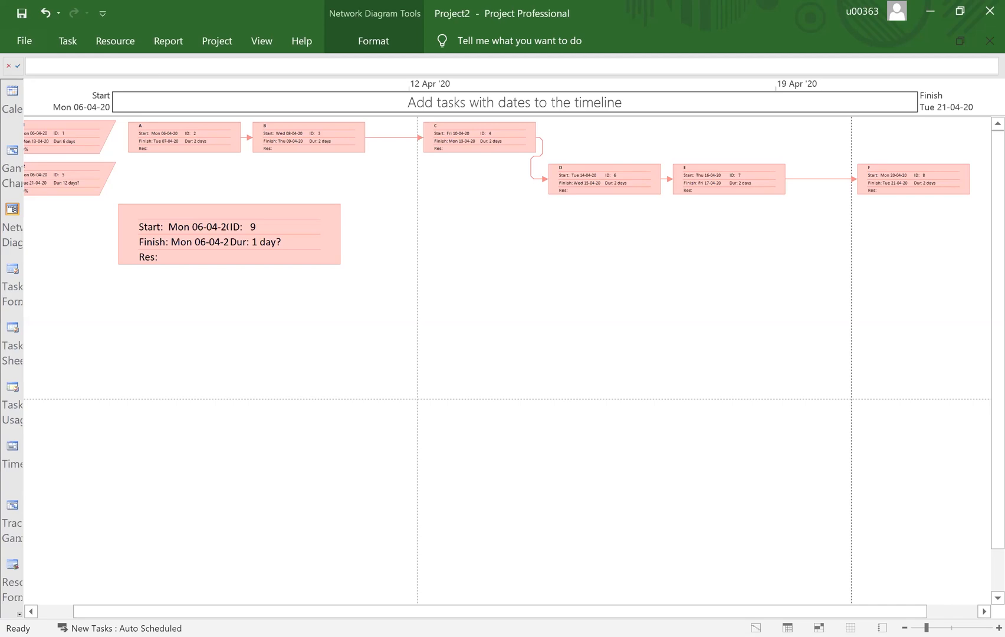
# Check the blank task in the Gantt Chart, return to the Network Diagram and open the new box's Task Information
pyautogui.click(13, 155)
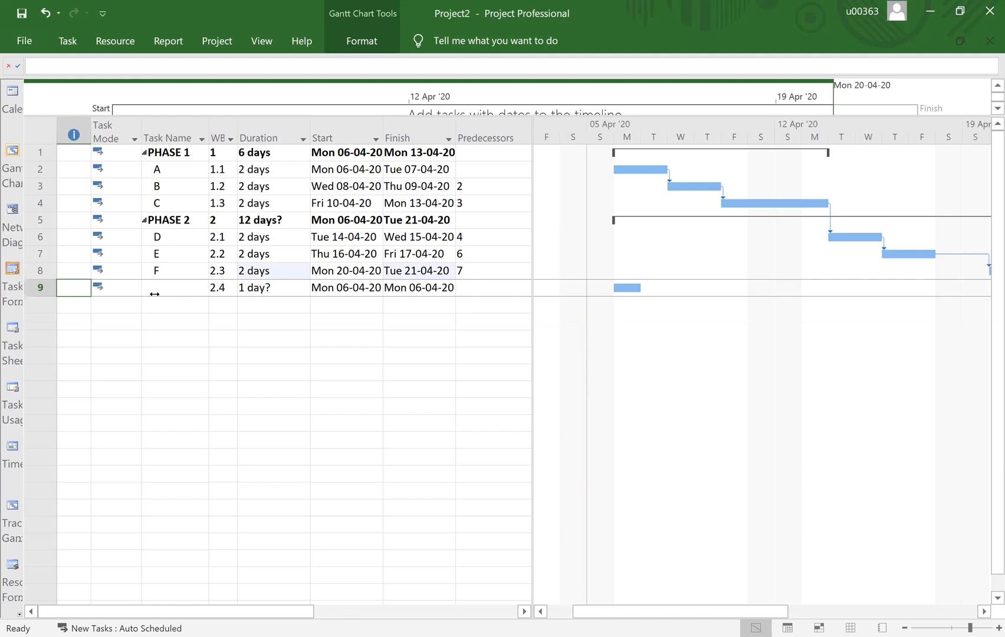
pyautogui.click(13, 211)
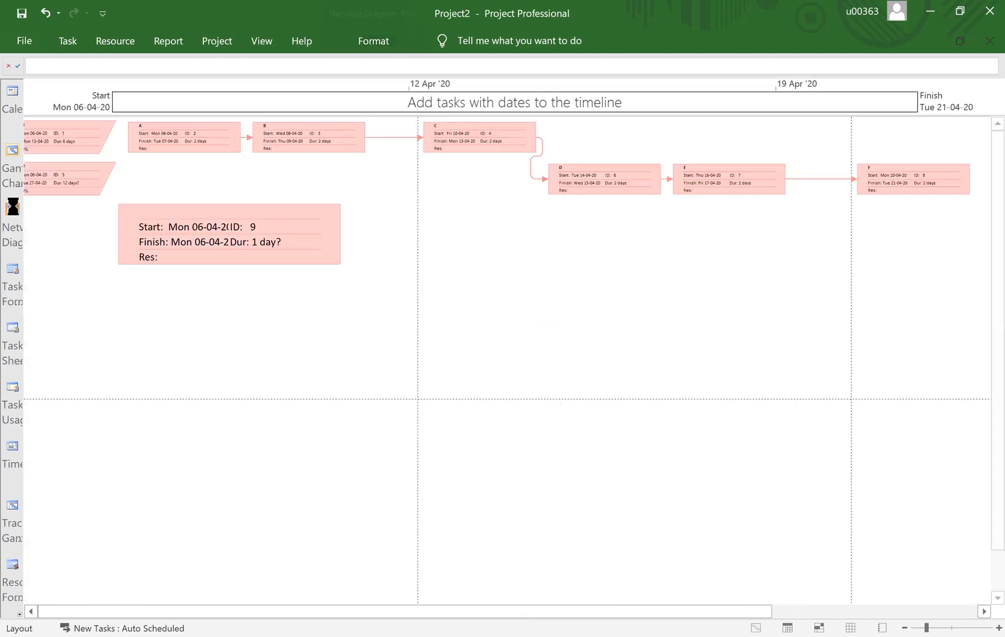
pyautogui.click(194, 232)
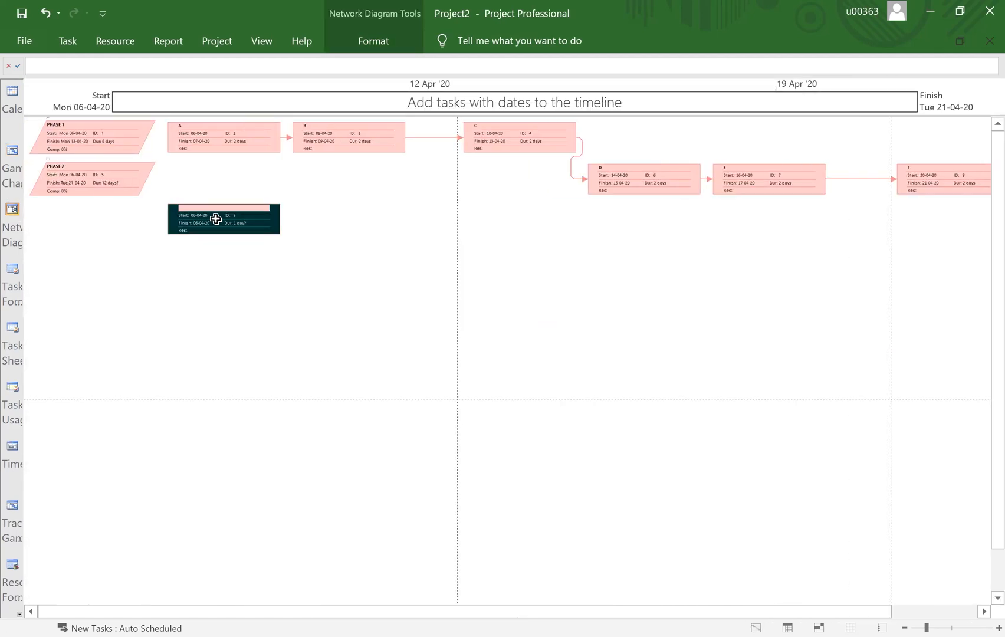
pyautogui.click(216, 219)
pyautogui.doubleClick(216, 219)
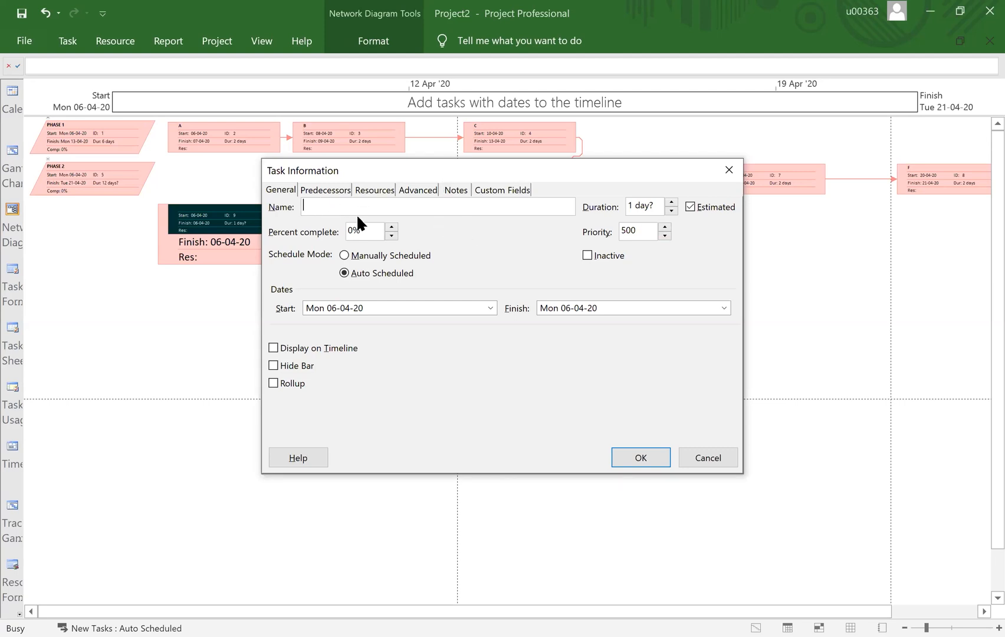
# Look through the Predecessors, Resources, Advanced, Notes and Custom Fields pages of the blank task's information and return to General
pyautogui.click(322, 188)
pyautogui.click(371, 189)
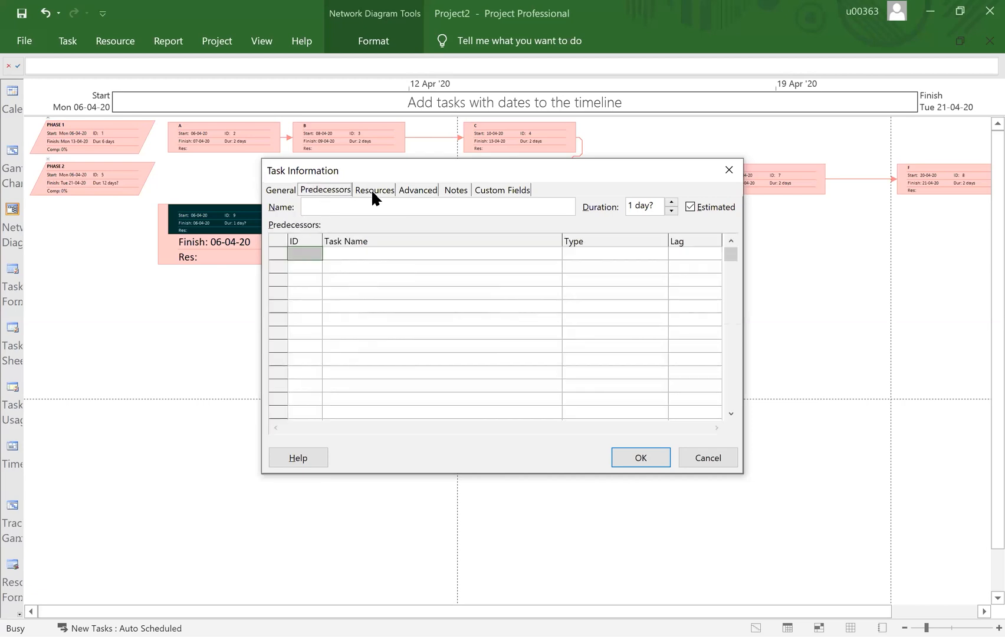
pyautogui.click(429, 192)
pyautogui.click(459, 184)
pyautogui.click(486, 188)
pyautogui.click(288, 193)
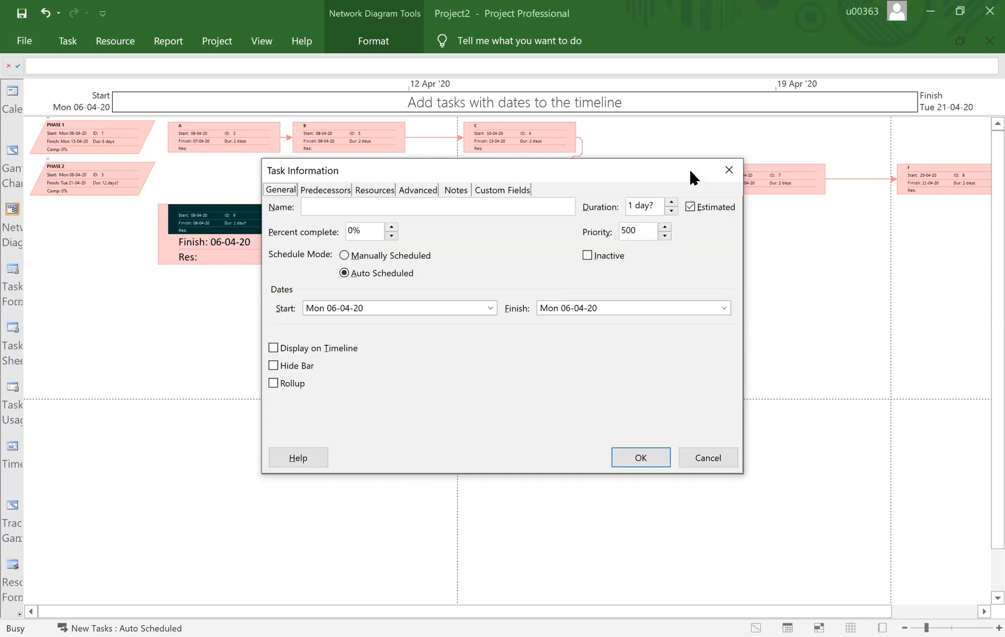
# Name the new task G and set its duration to 2 days
pyautogui.click(352, 204)
pyautogui.write('G')
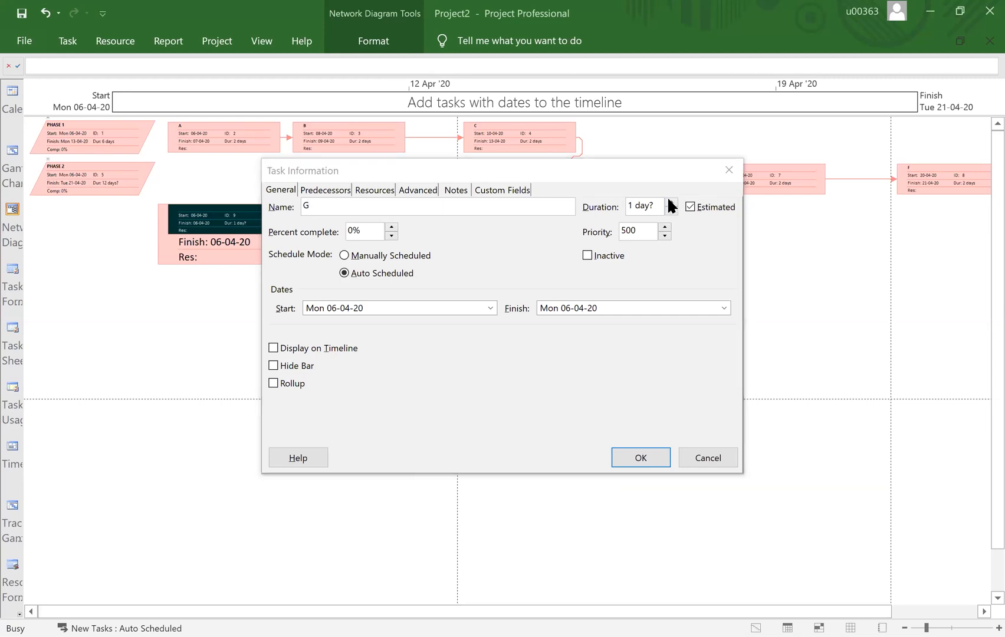
pyautogui.click(669, 202)
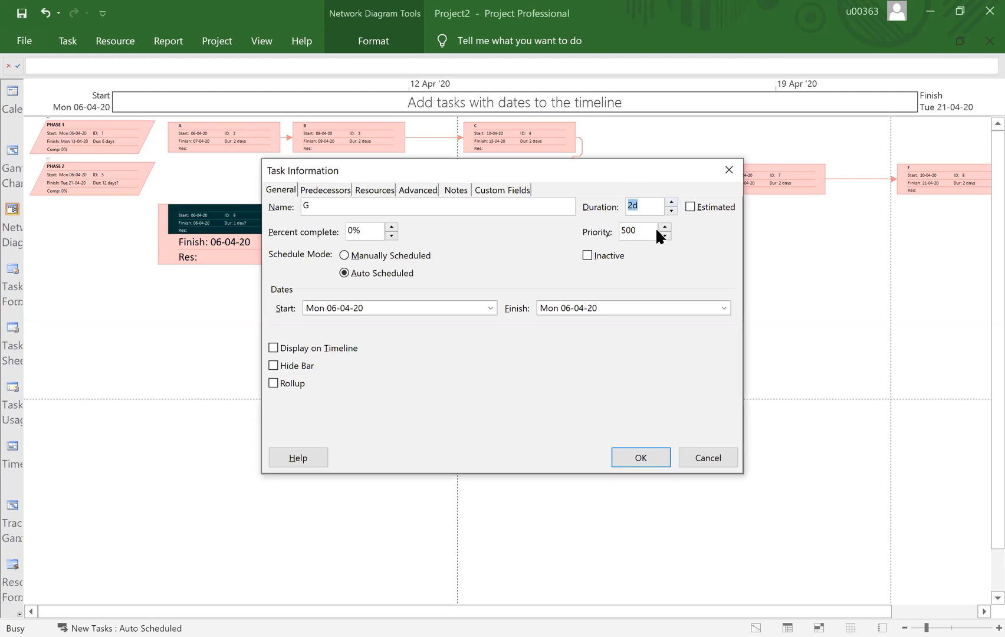
pyautogui.click(641, 458)
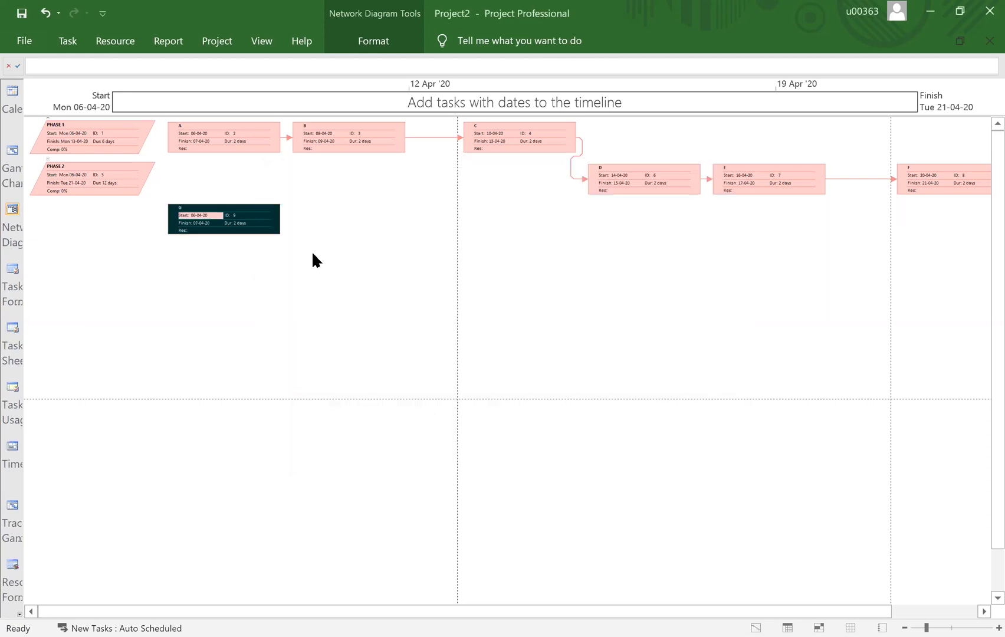
# Link task F to task G in the Network Diagram and check the link in the Gantt Chart
pyautogui.moveTo(931, 180); pyautogui.dragTo(245, 222)
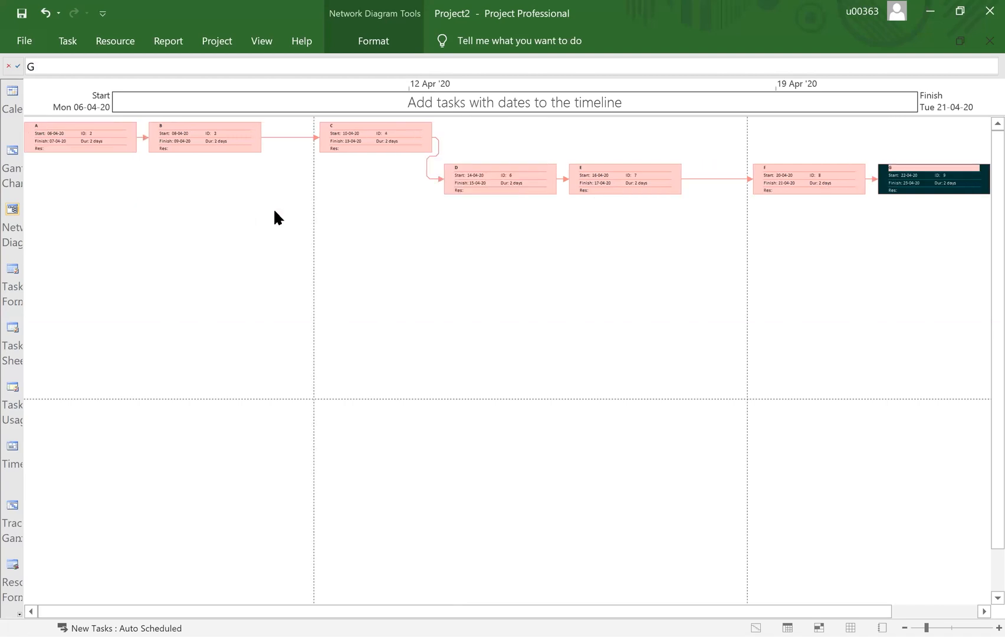
pyautogui.click(12, 151)
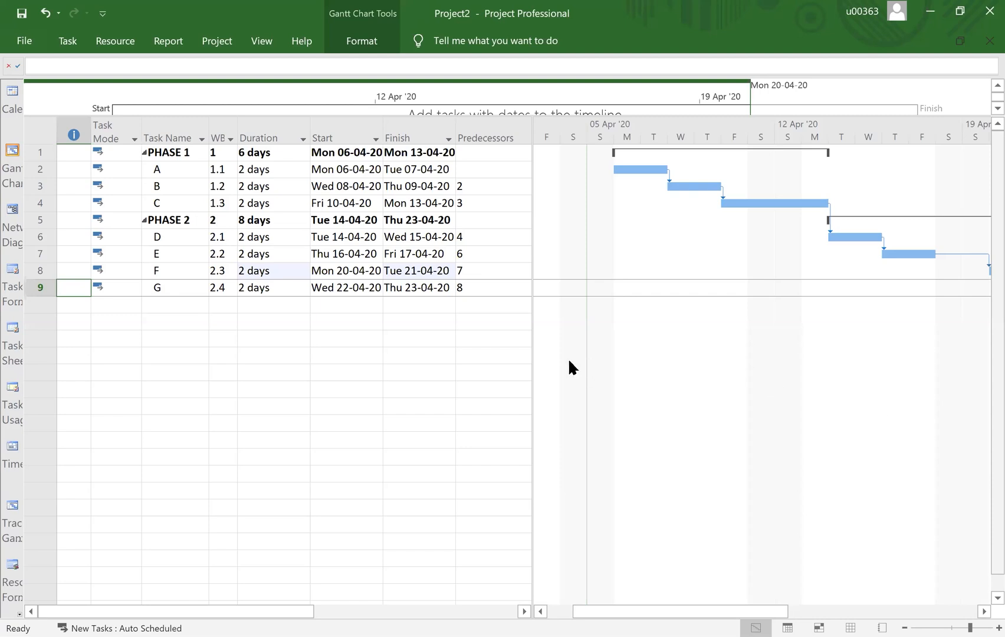
pyautogui.click(11, 209)
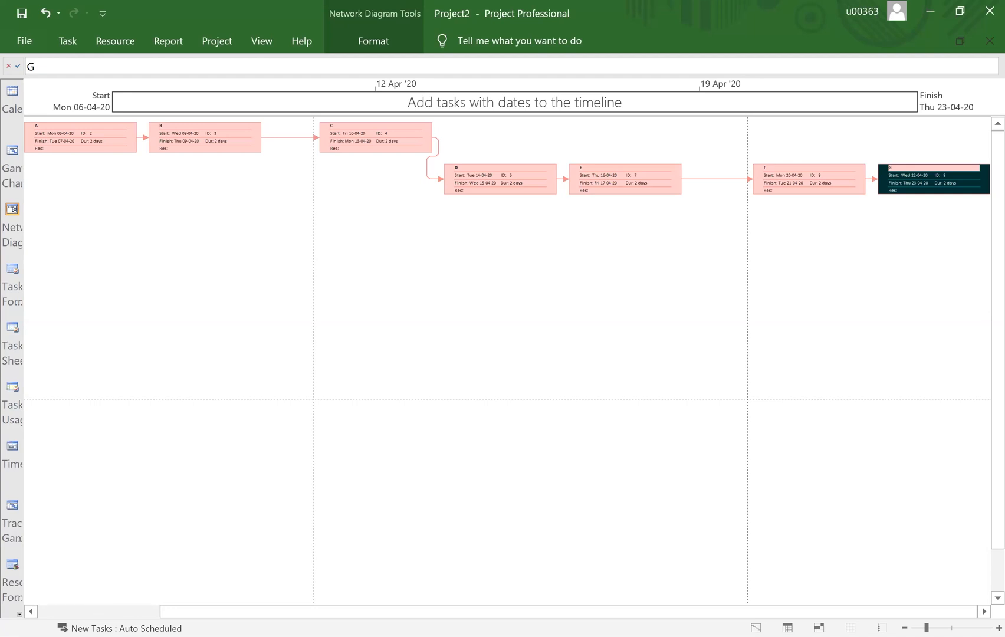
# Change the dependency from task B to C to Start-to-Start with a lag of -1 day, and decline saving the project
pyautogui.click(73, 611)
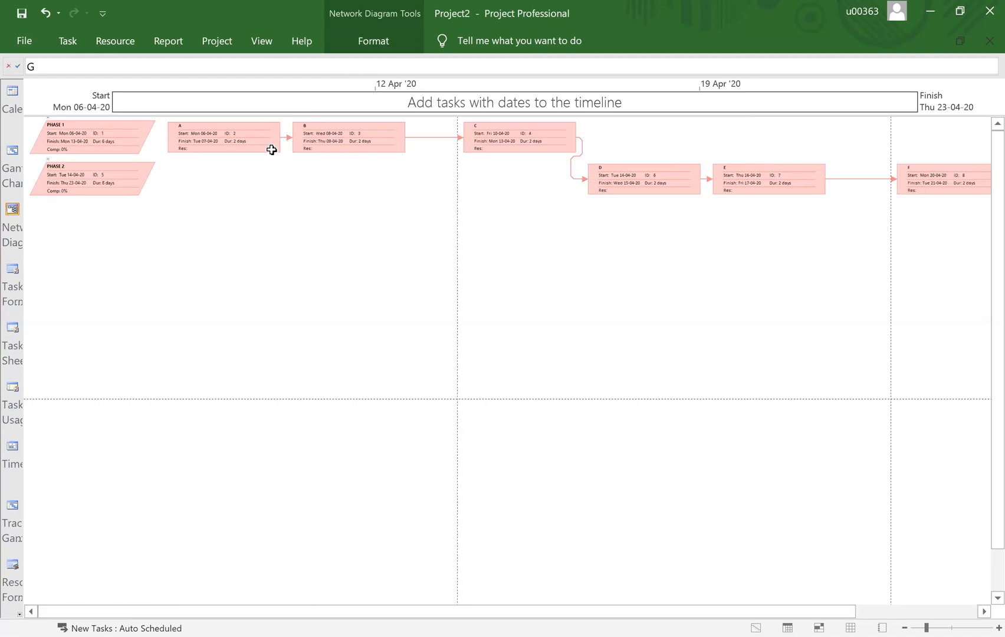
pyautogui.moveTo(281, 144)
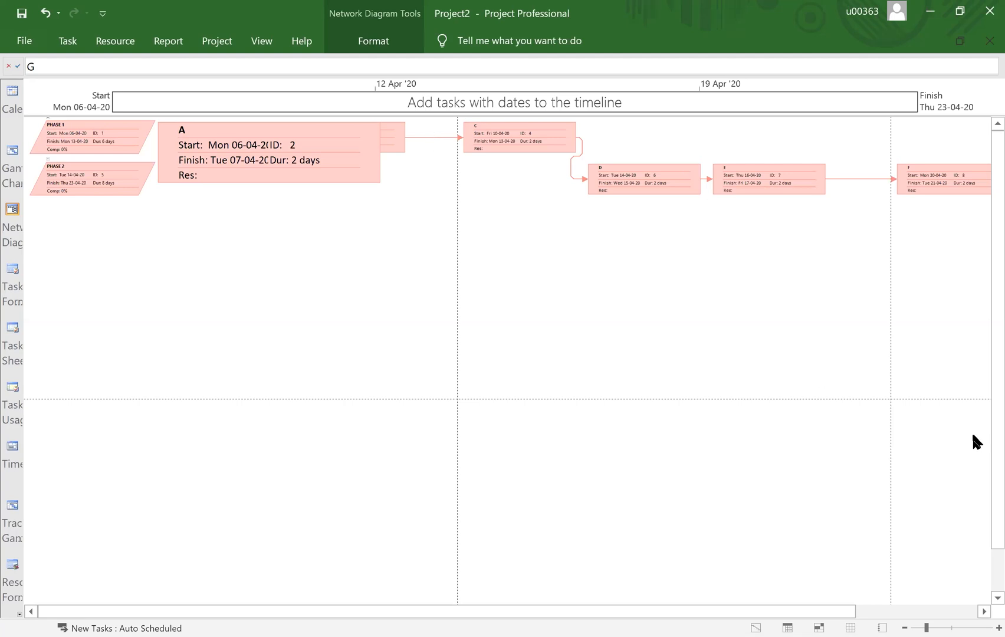
pyautogui.doubleClick(431, 138)
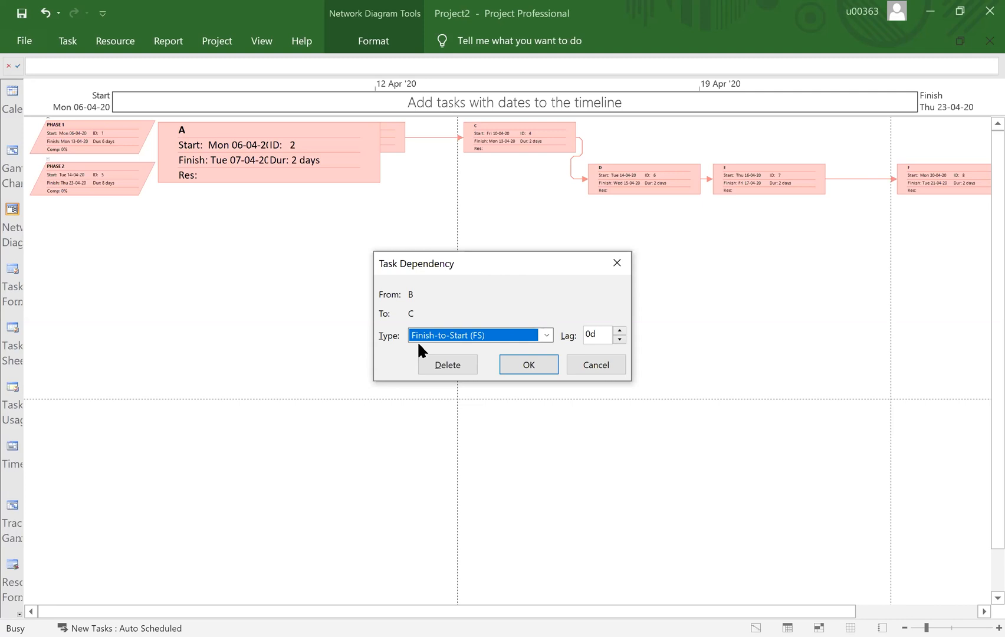
pyautogui.click(546, 338)
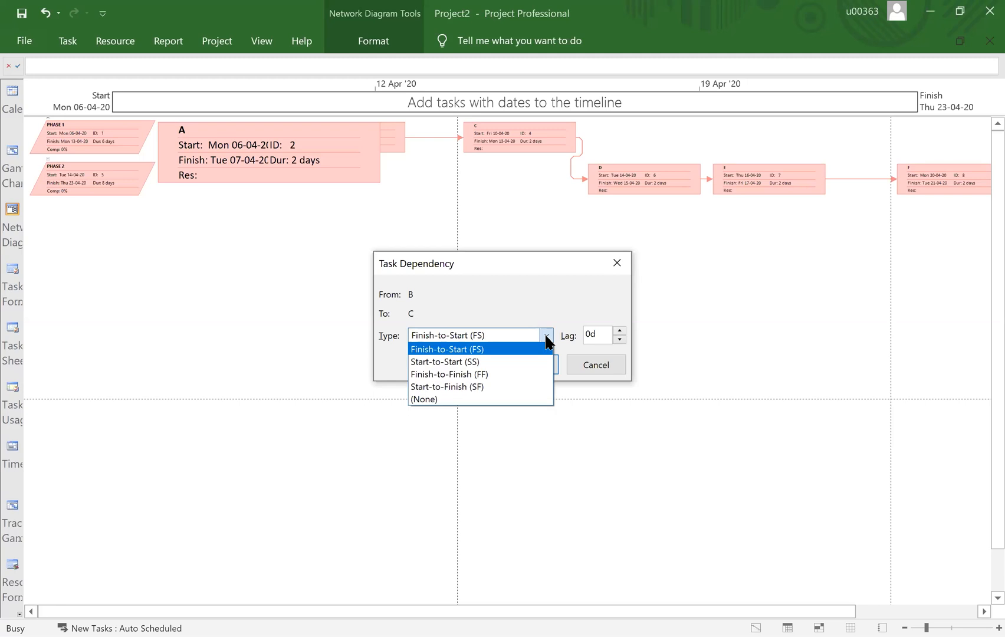
pyautogui.click(451, 362)
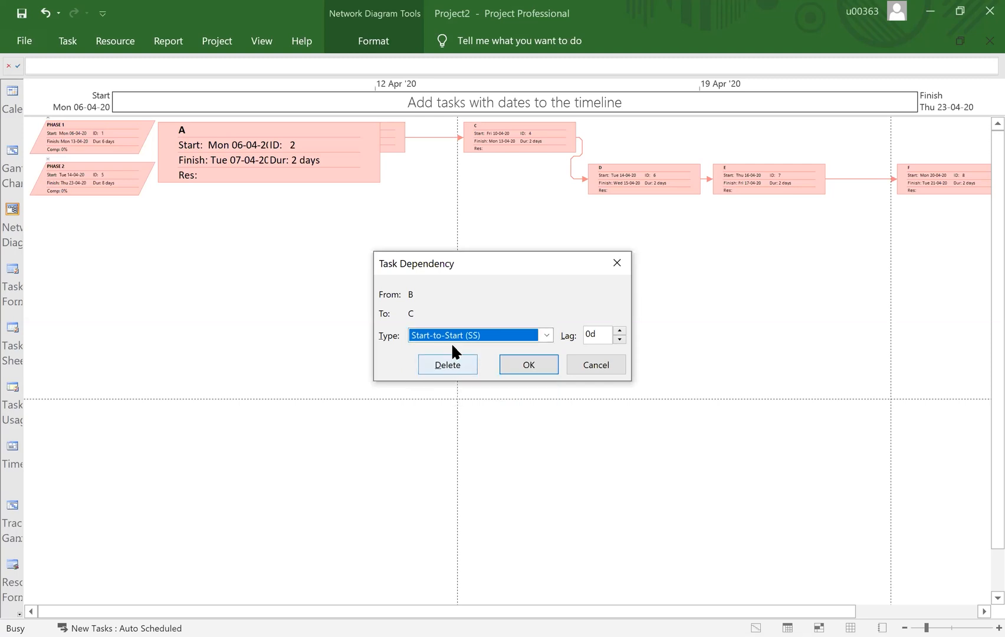
pyautogui.click(620, 330)
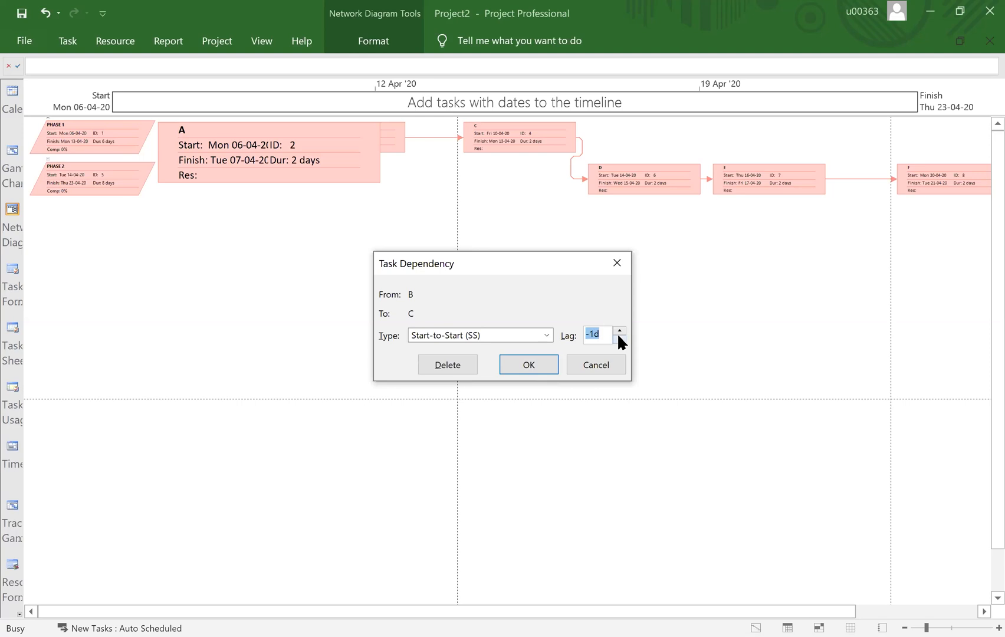
pyautogui.click(526, 363)
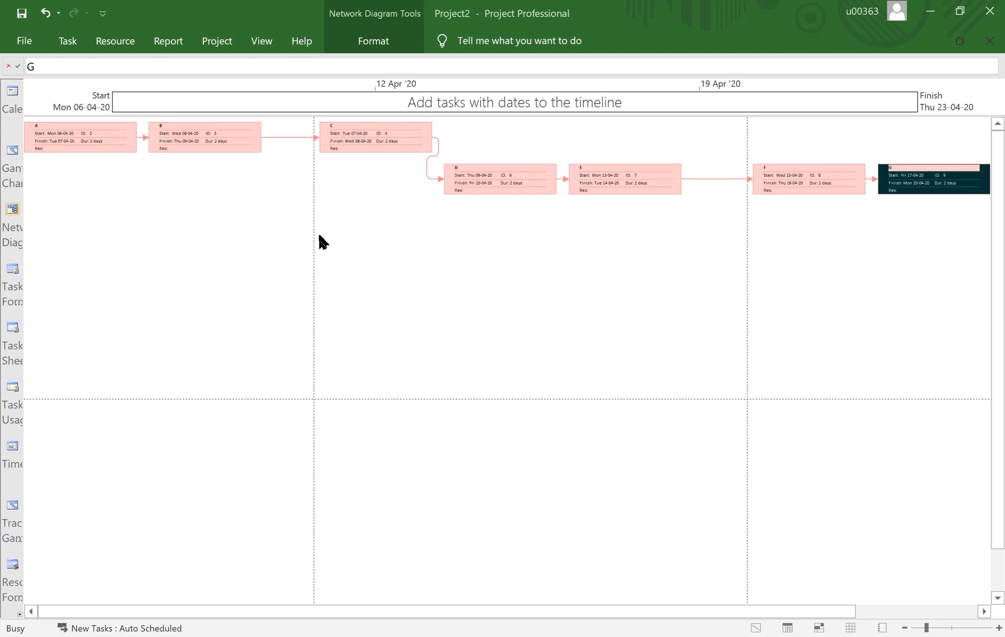
pyautogui.click(508, 380)
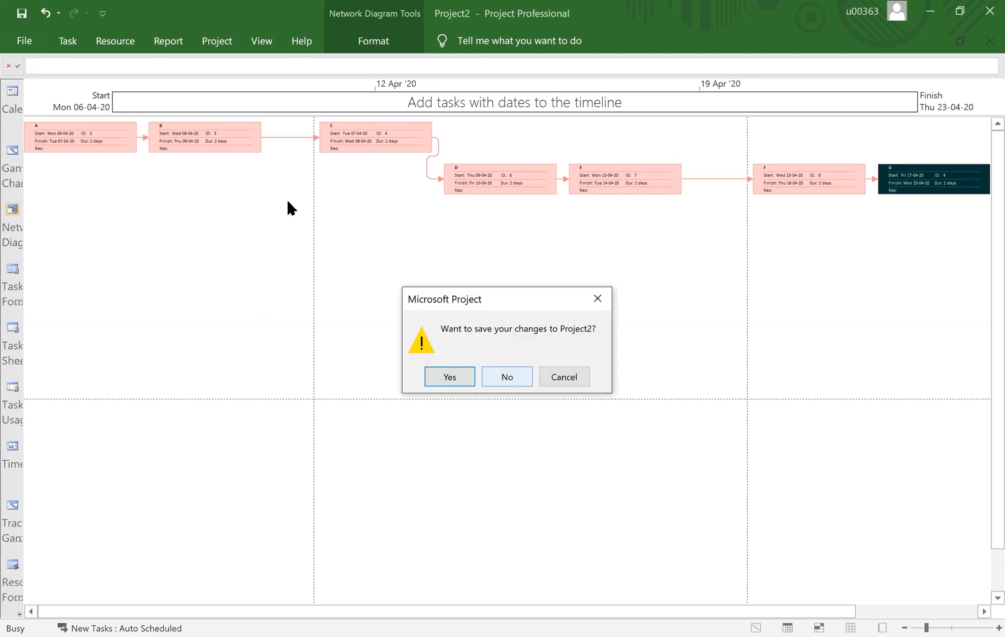
# Check task C's predecessor entry in the Gantt Chart and view the B-to-C dependency settings in the Network Diagram
pyautogui.click(12, 154)
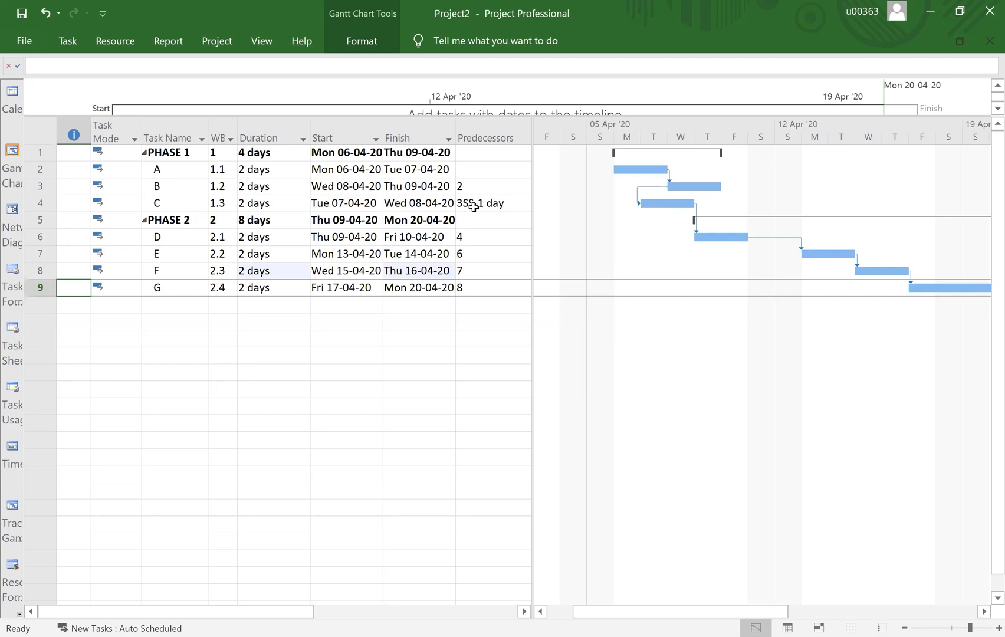
pyautogui.click(474, 137)
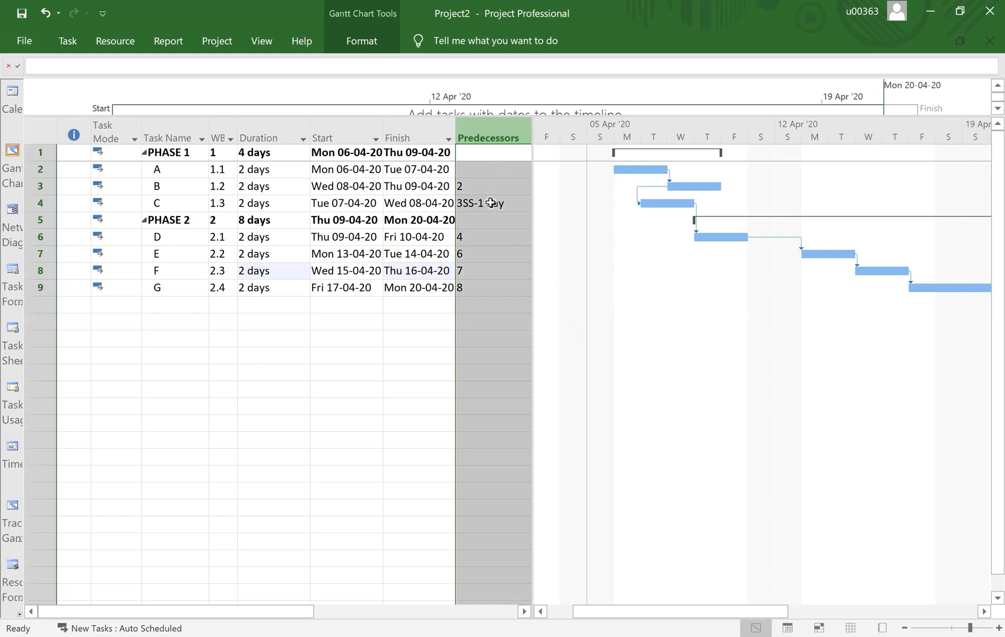
pyautogui.click(489, 202)
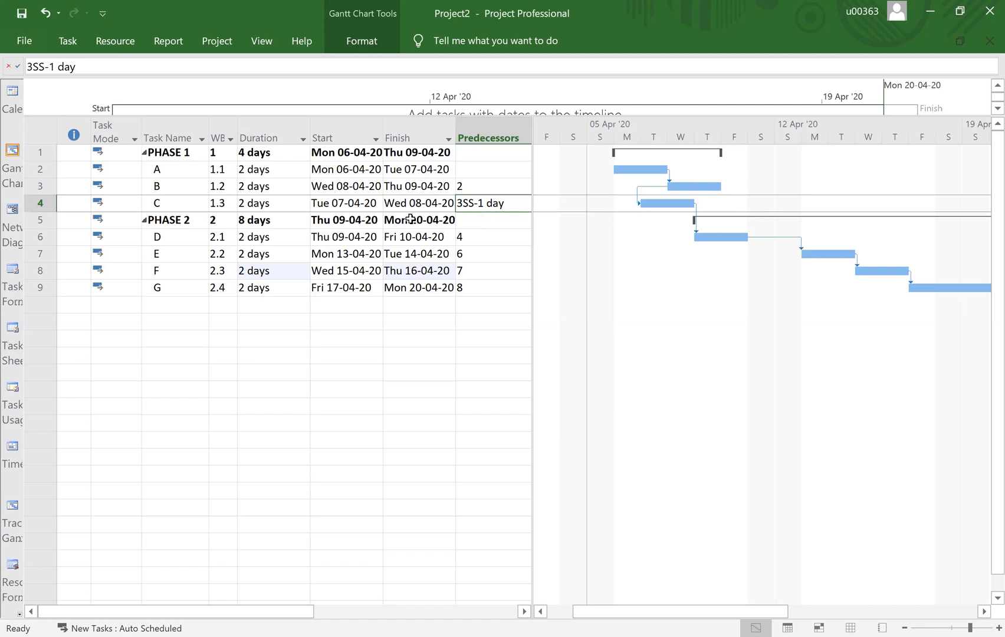
pyautogui.click(13, 210)
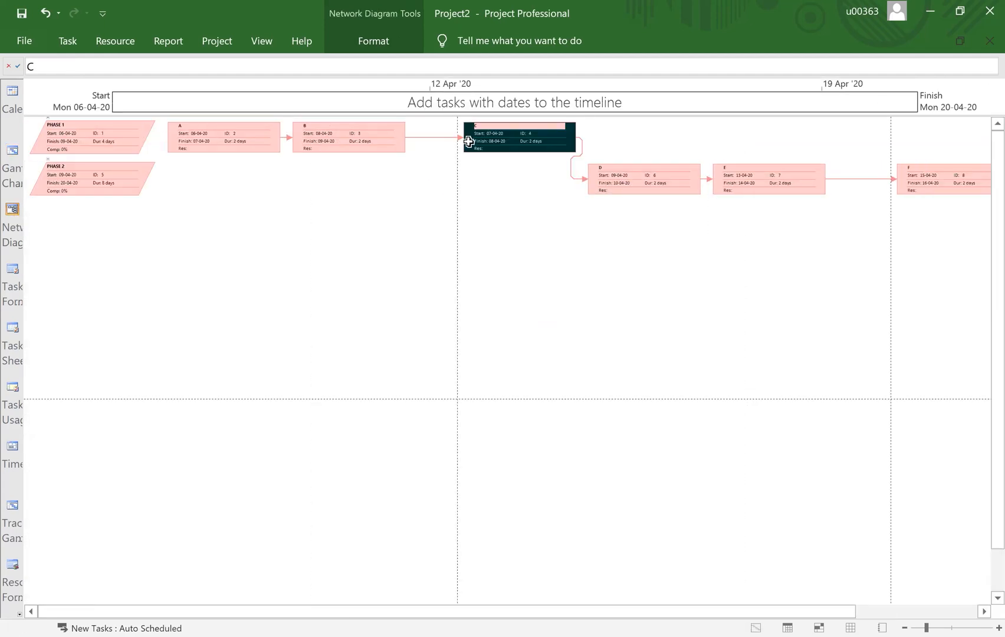
pyautogui.doubleClick(434, 137)
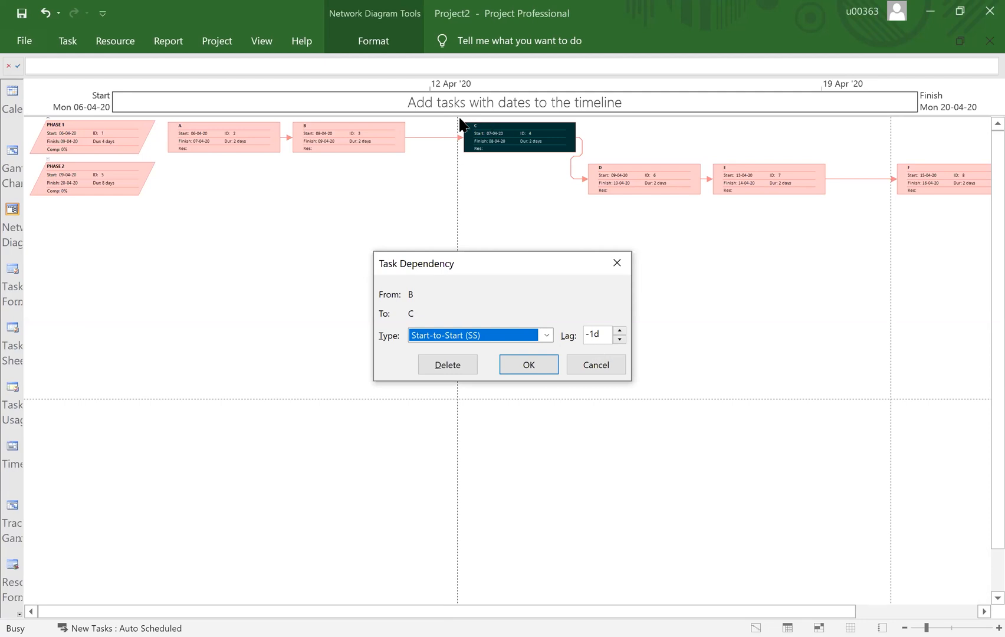
pyautogui.click(591, 364)
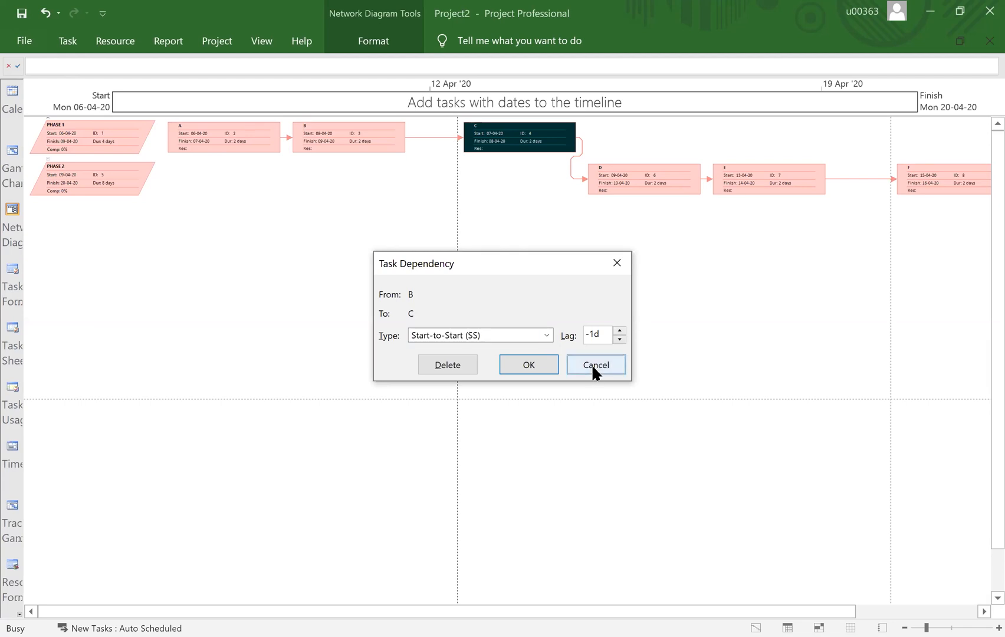
# Replace task C's predecessor entry with a plain 3 in the Gantt Chart table
pyautogui.click(12, 165)
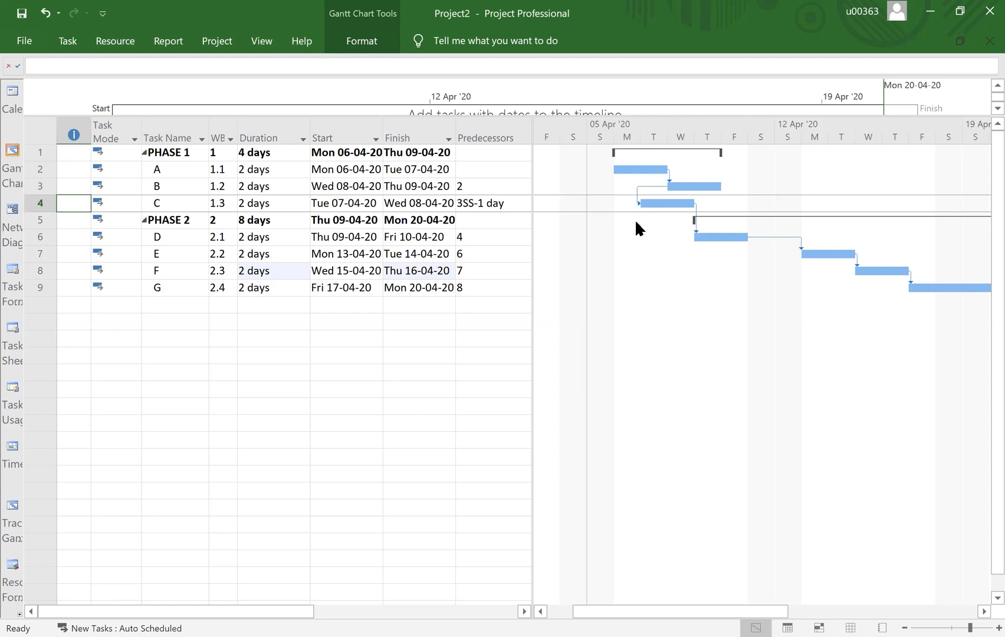
pyautogui.click(488, 204)
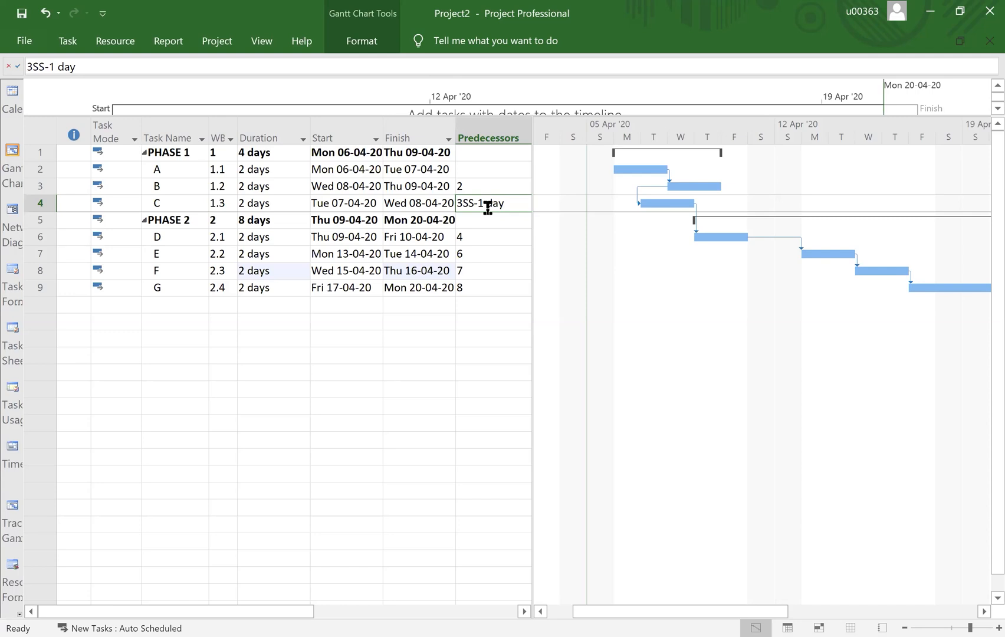
pyautogui.click(487, 205)
pyautogui.write('3')
pyautogui.press('Return')
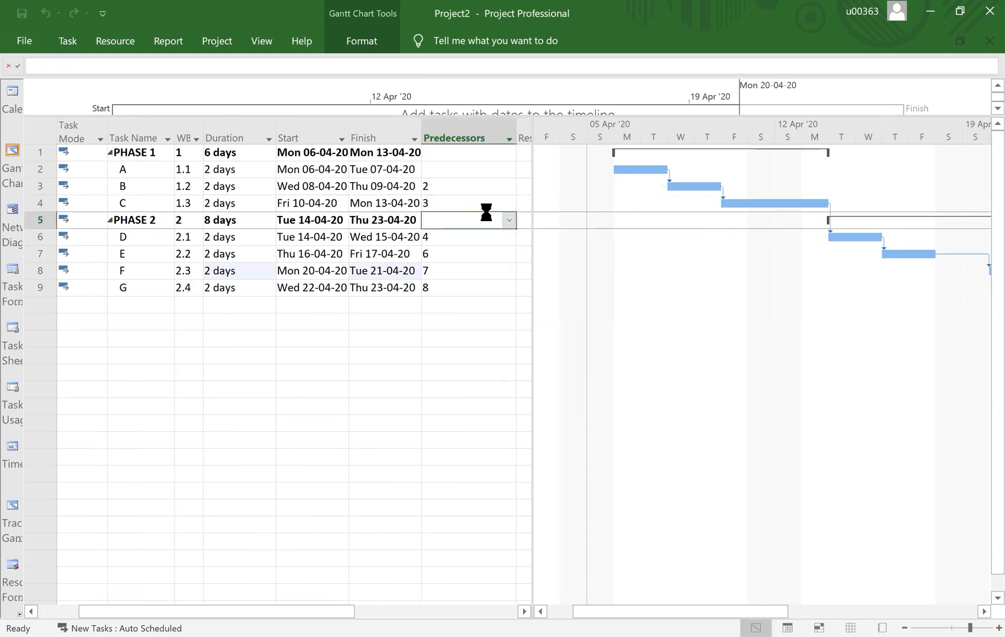
pyautogui.click(495, 319)
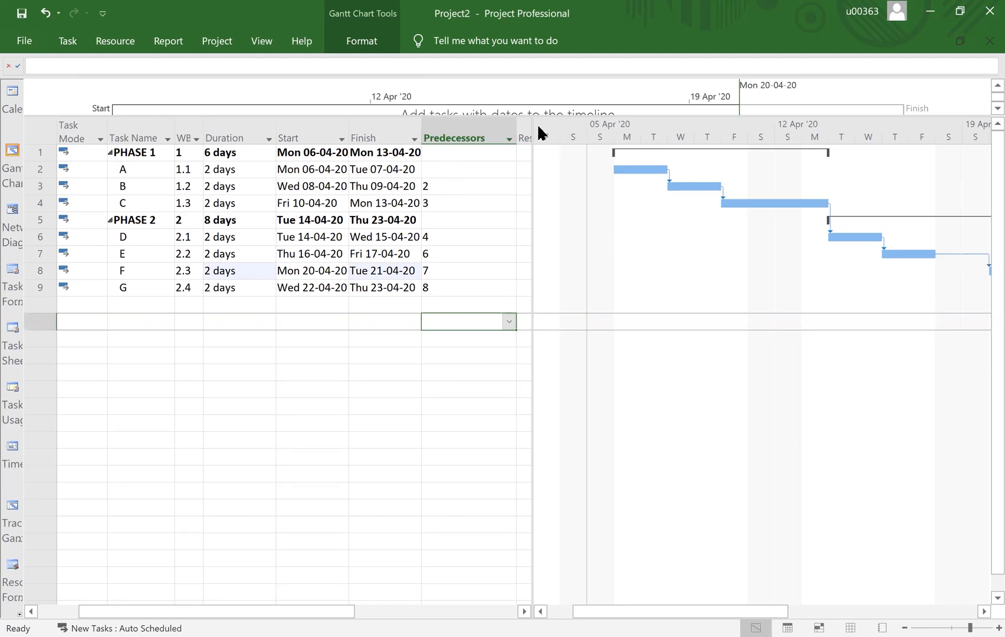
# Widen the Gantt table area to show the Resource Names column and fit the Predecessors column to its content
pyautogui.moveTo(533, 129); pyautogui.dragTo(643, 136)
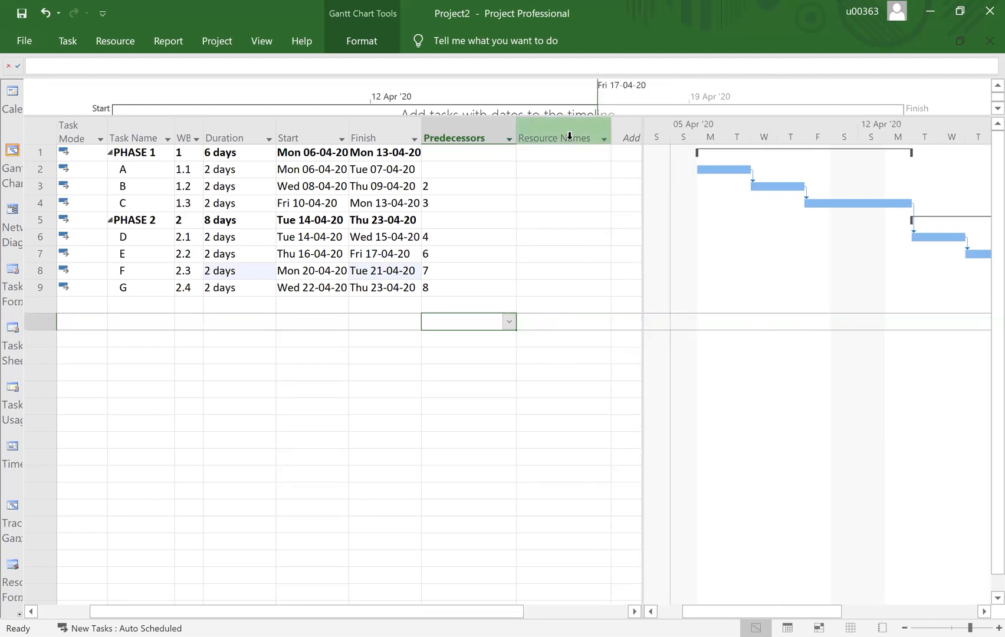
pyautogui.click(572, 139)
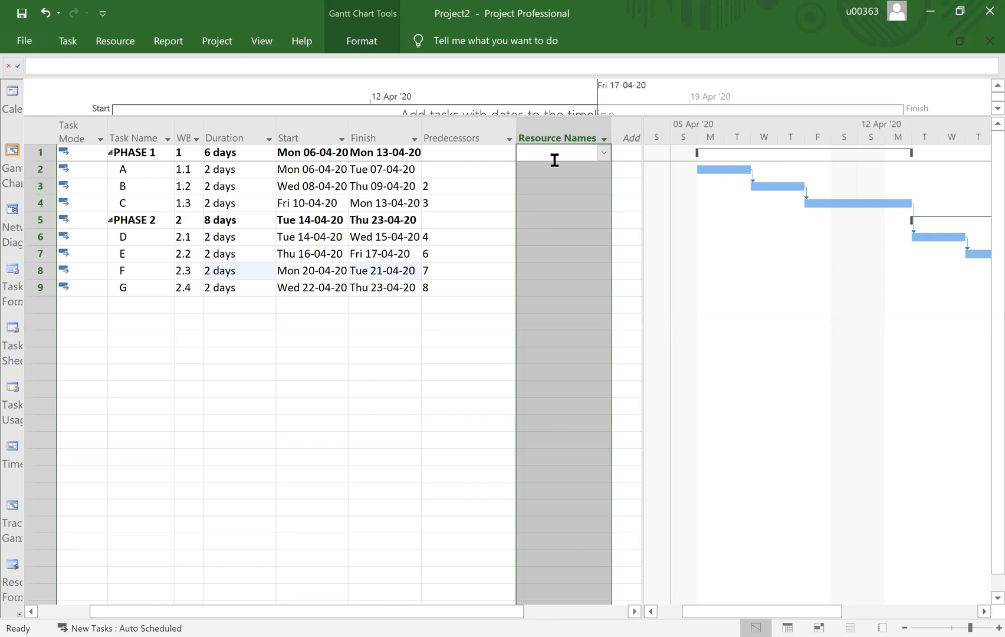
pyautogui.click(568, 301)
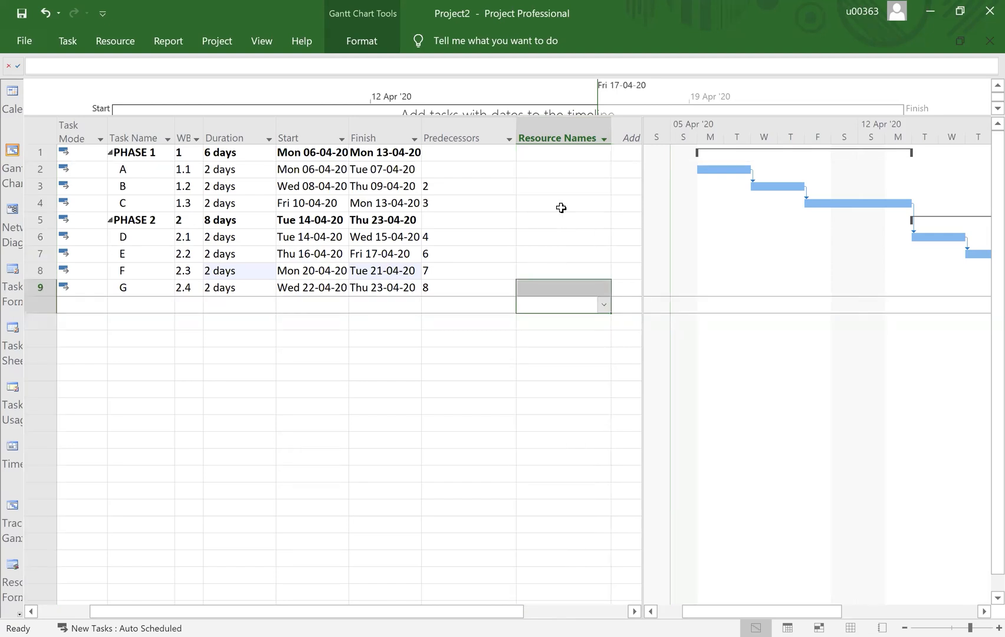
pyautogui.doubleClick(516, 132)
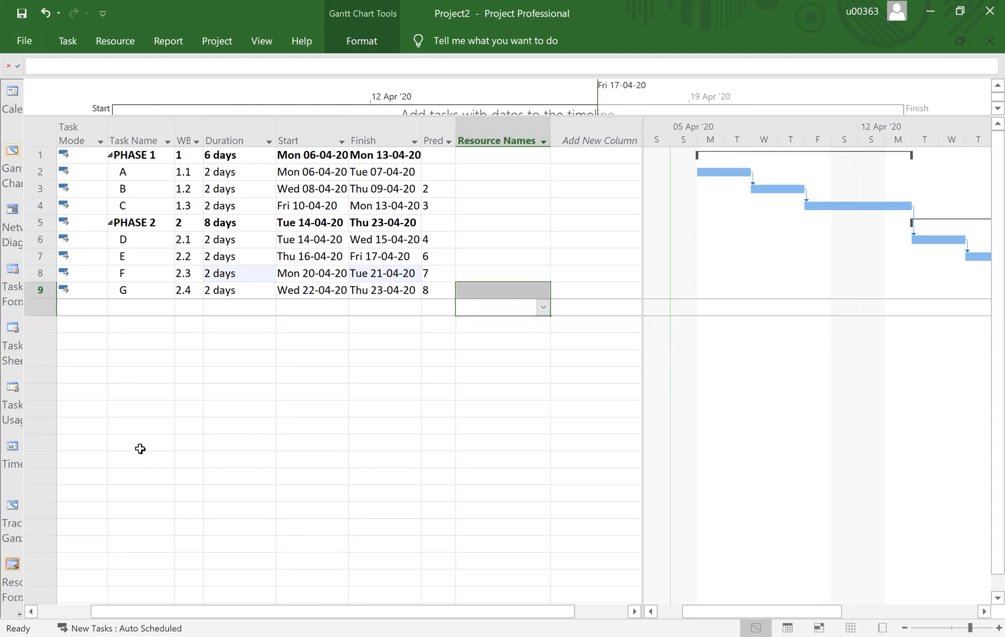
# Open the project's Resource Sheet
pyautogui.click(111, 46)
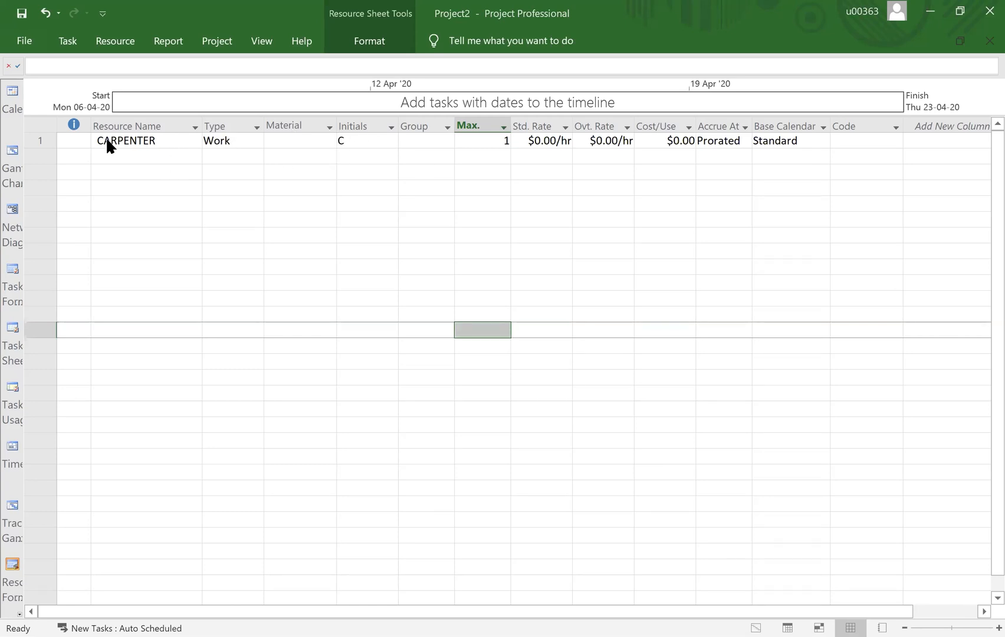
# Add ENGINEER, SUPERVISOR and PM as resources directly below CARPENTER in the Resource Sheet
pyautogui.click(118, 155)
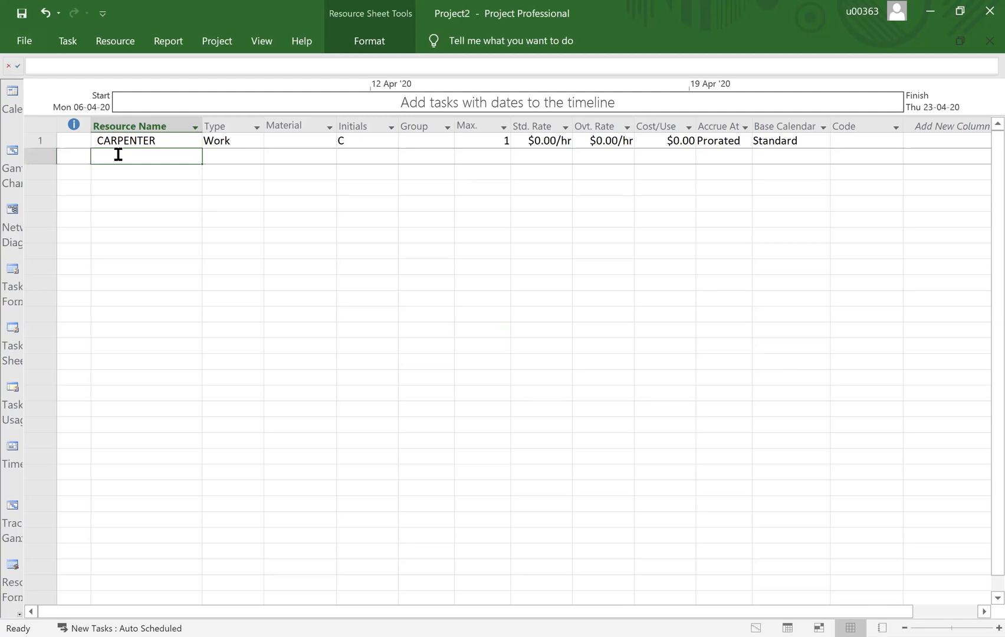
pyautogui.write('ENGINEER')
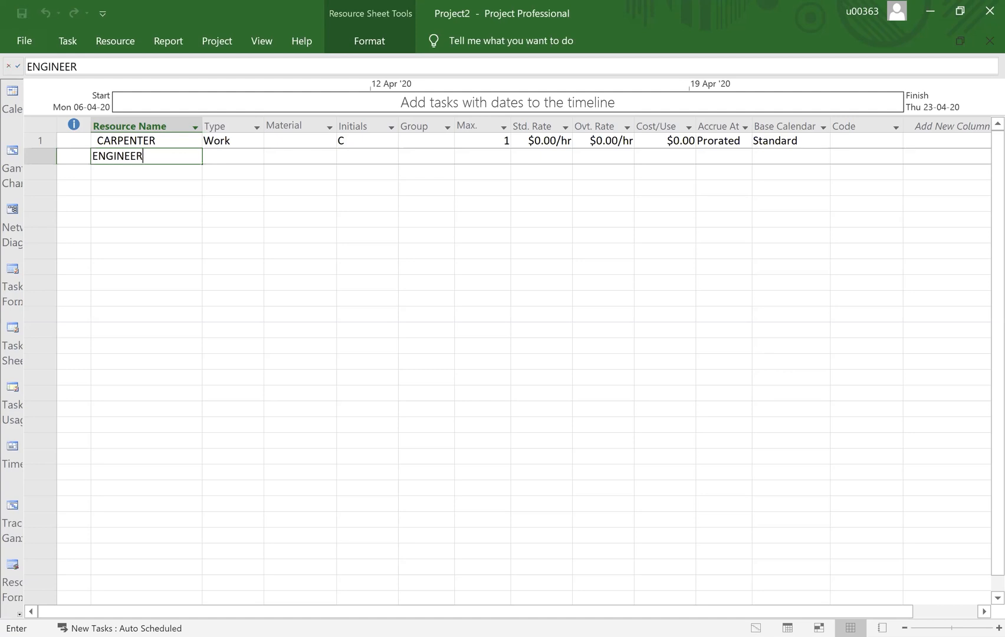
pyautogui.press('Return')
pyautogui.write('SU')
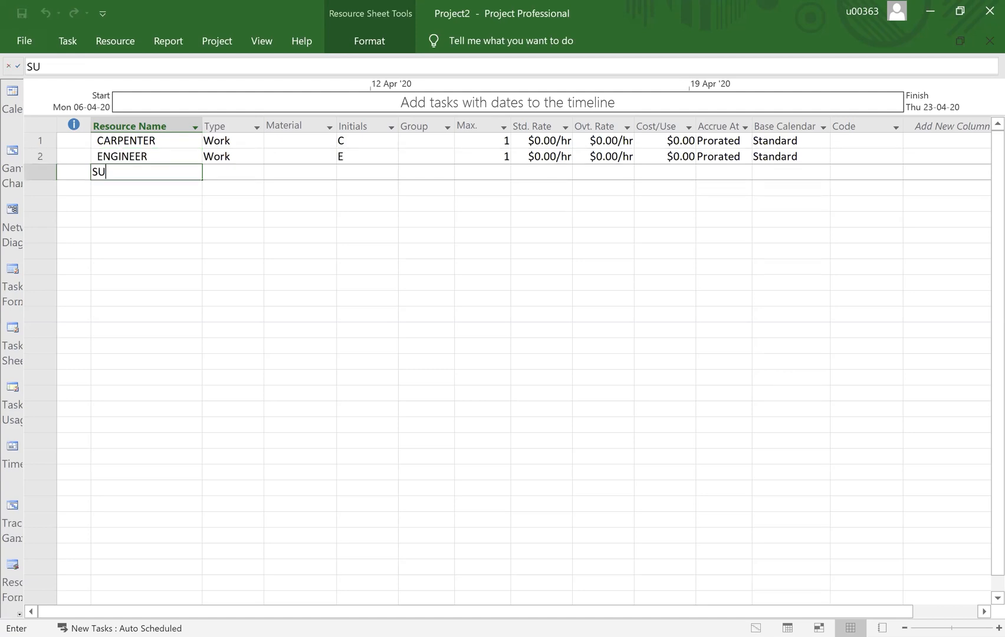
pyautogui.write('PERVISOR')
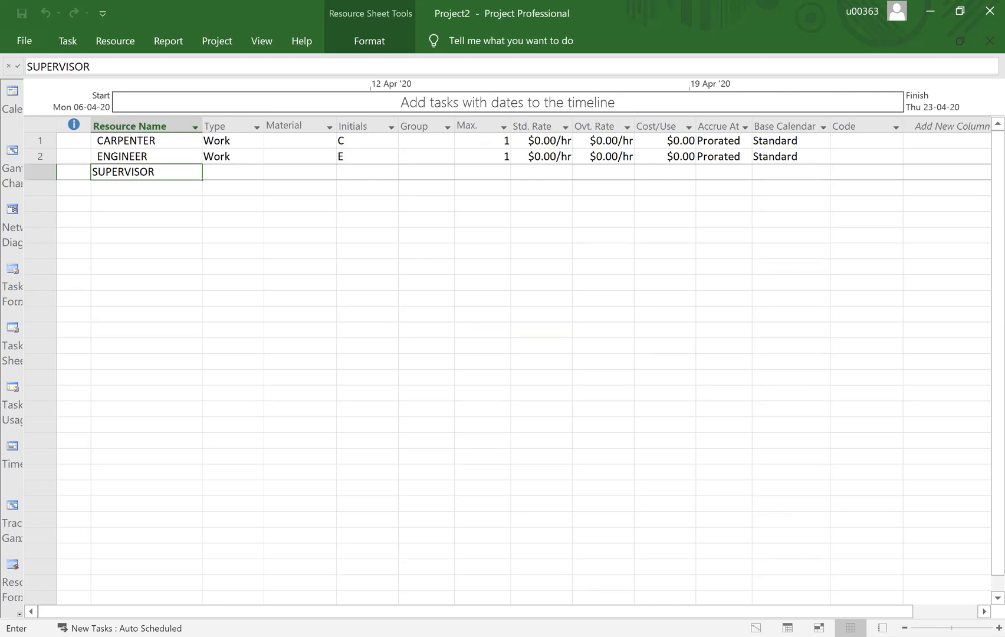
pyautogui.press('Return')
pyautogui.write('PM')
pyautogui.press('Return')
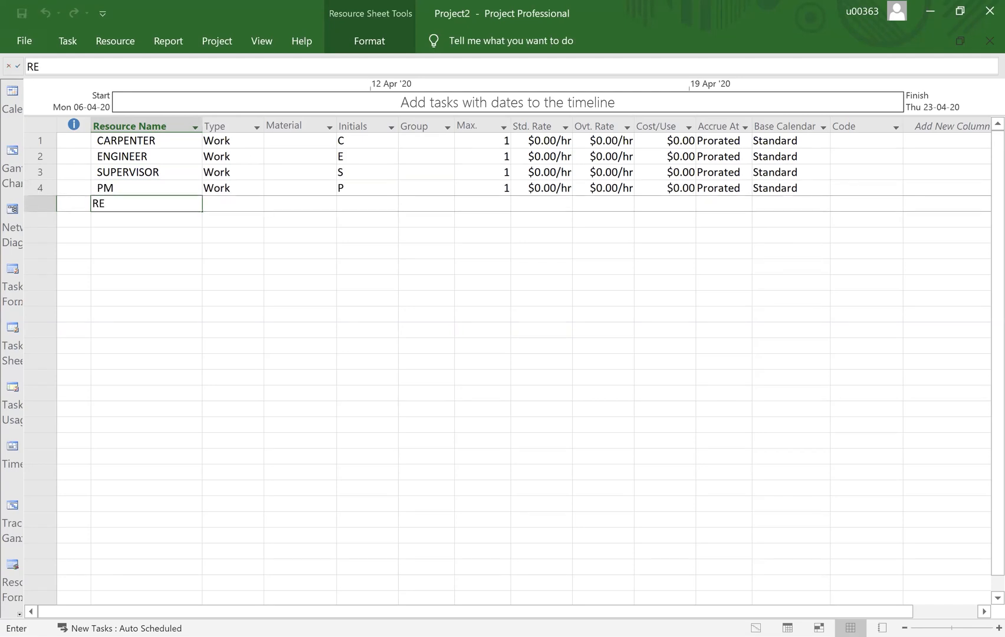
# Add BARBENDER and CONCRETOR as the resources below PM
pyautogui.press('BackSpace')
pyautogui.press('BackSpace')
pyautogui.write('BARBENDER')
pyautogui.press('Return')
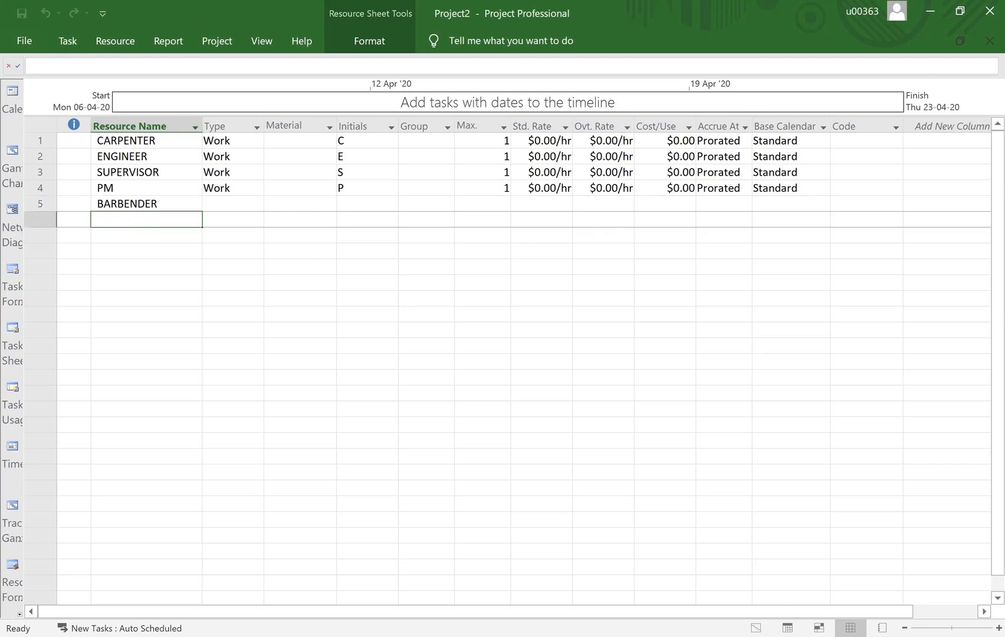
pyautogui.write('CO')
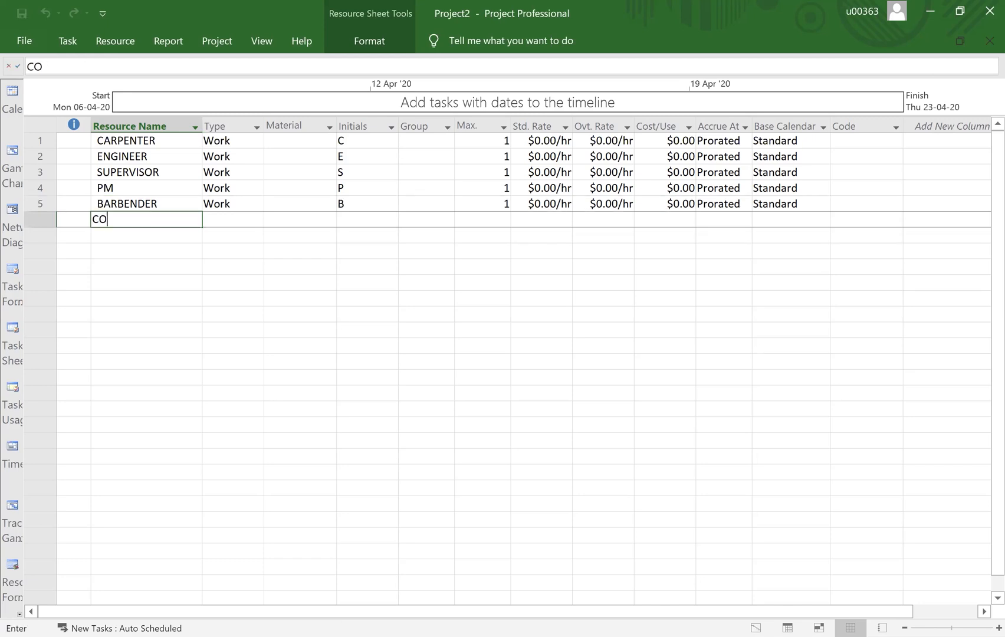
pyautogui.write('NCRETO')
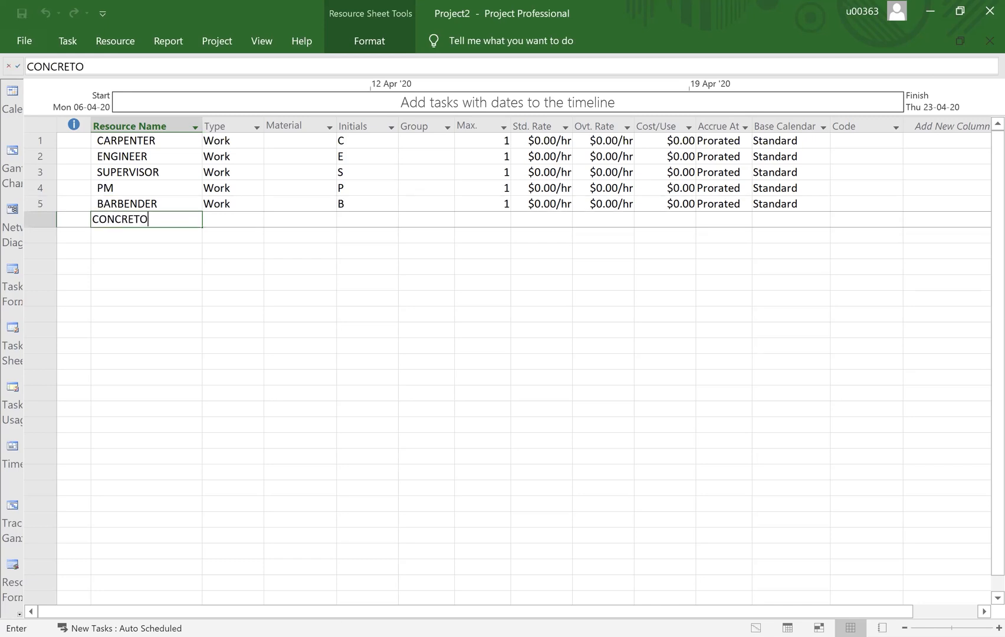
pyautogui.write('R')
pyautogui.press('Return')
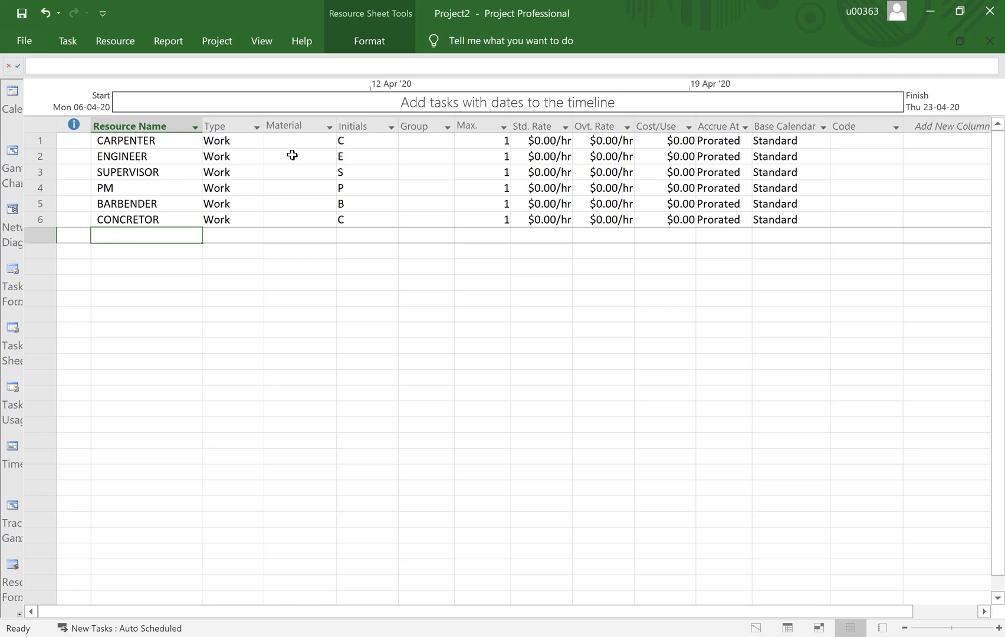
pyautogui.click(374, 125)
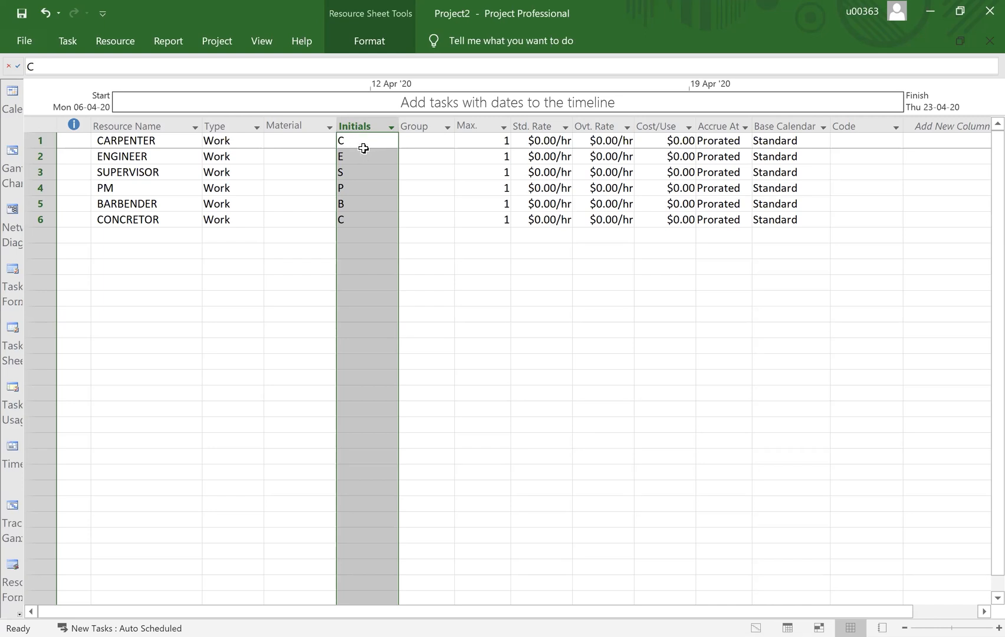
pyautogui.click(548, 297)
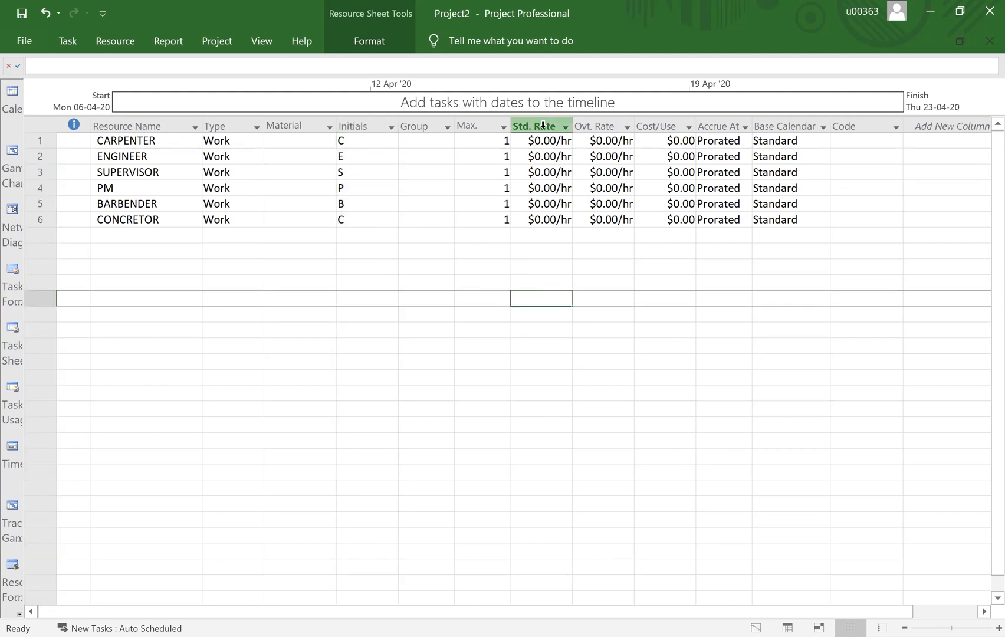
pyautogui.click(543, 124)
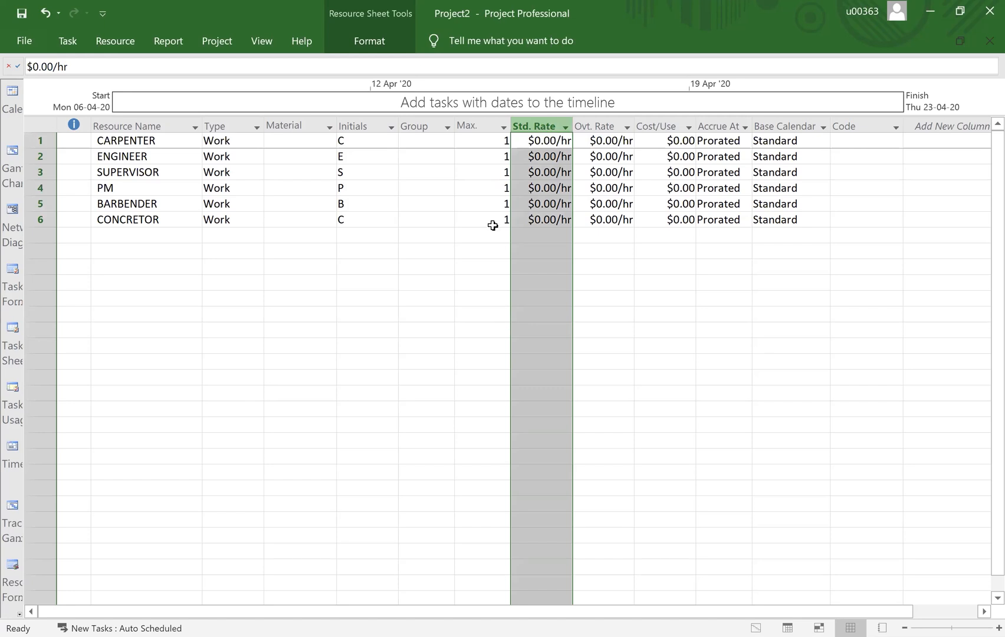
# Leave one blank row below CONCRETOR and add the equipment resources BULLDOZER, CRANE, EXCAVATOR and LORRY
pyautogui.click(133, 252)
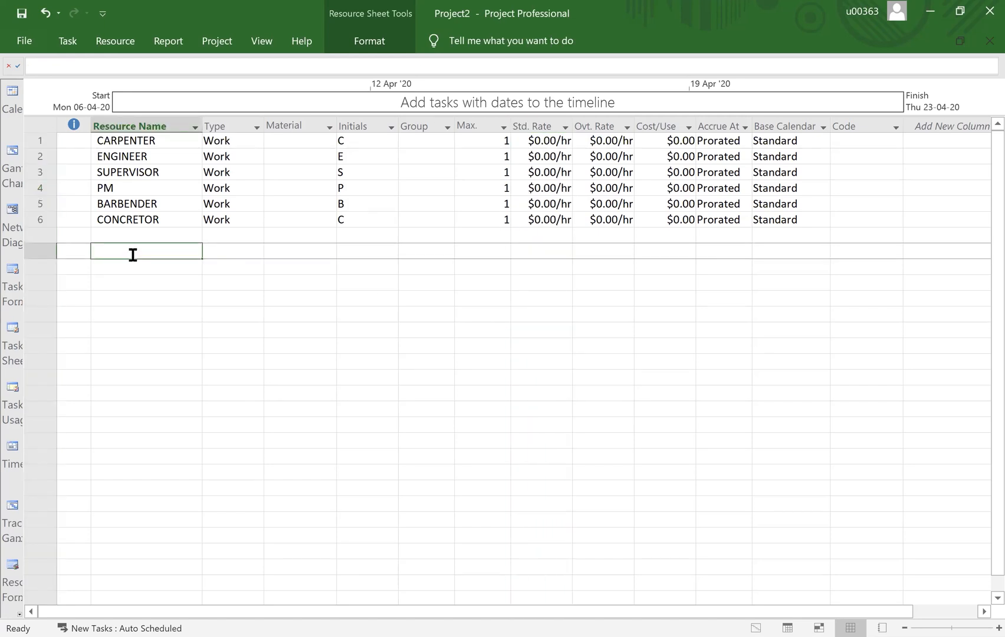
pyautogui.write('BULLDOZER')
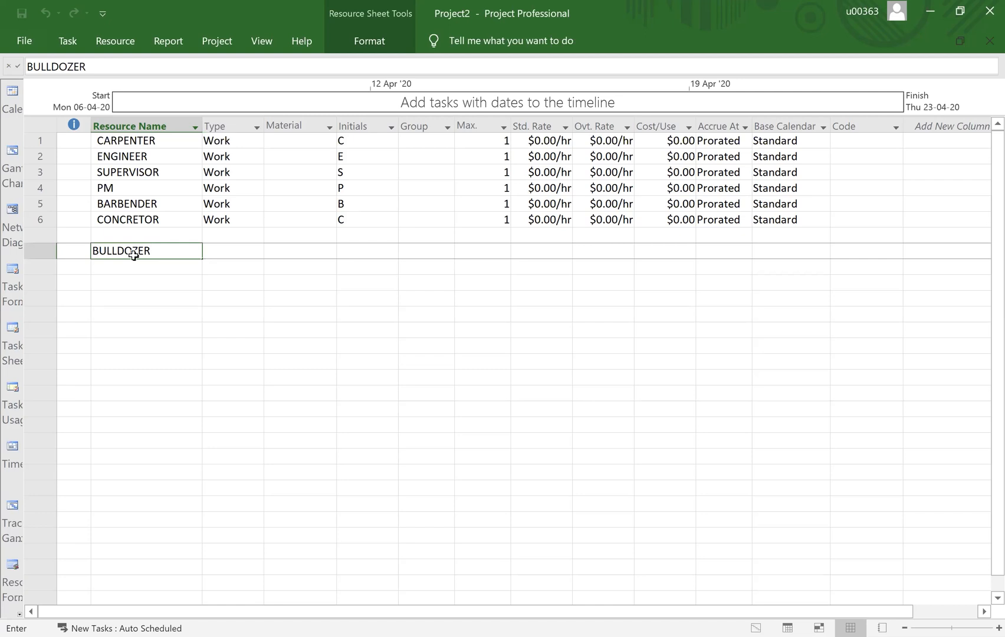
pyautogui.press('Return')
pyautogui.write('CRANE')
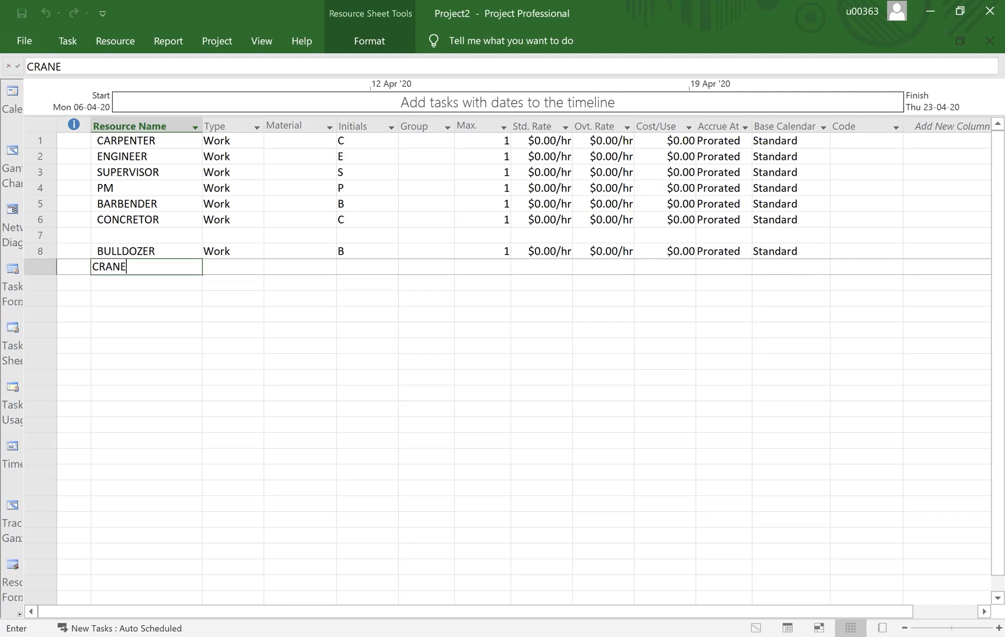
pyautogui.press('Return')
pyautogui.write('EXC')
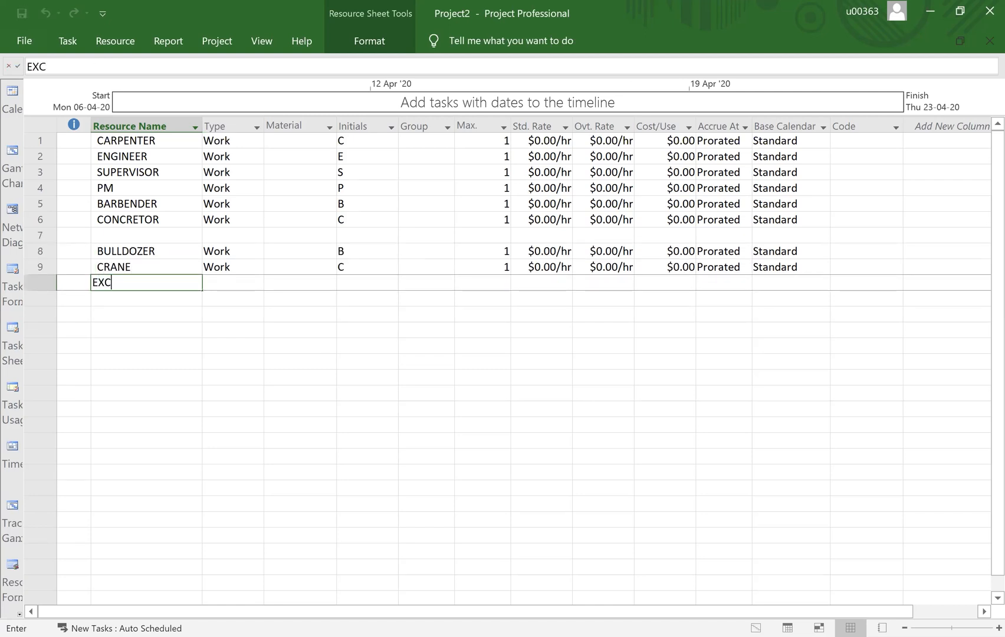
pyautogui.write('AVATOR')
pyautogui.press('Return')
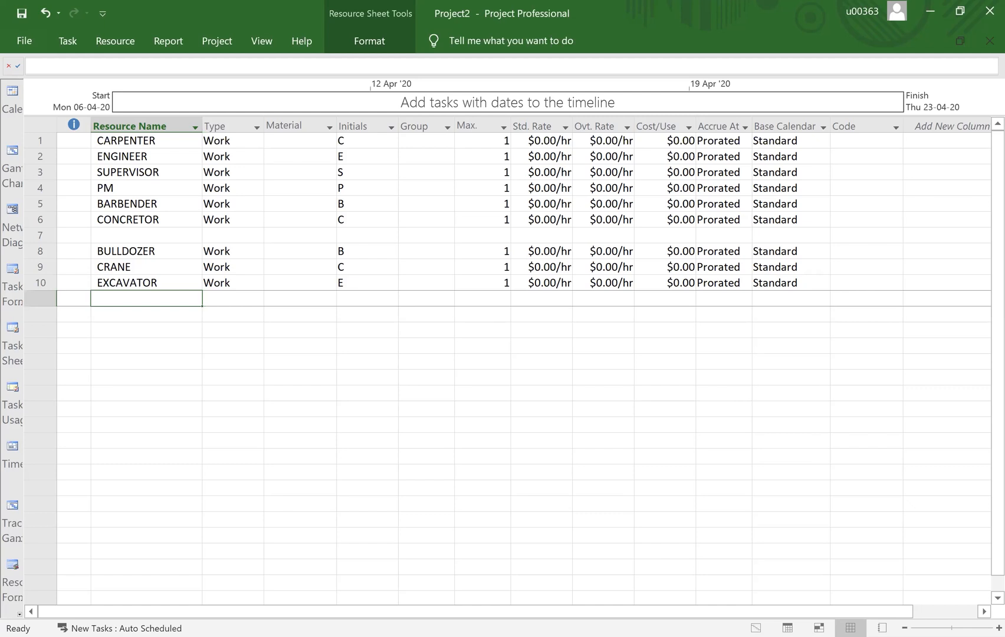
pyautogui.write('LORRY')
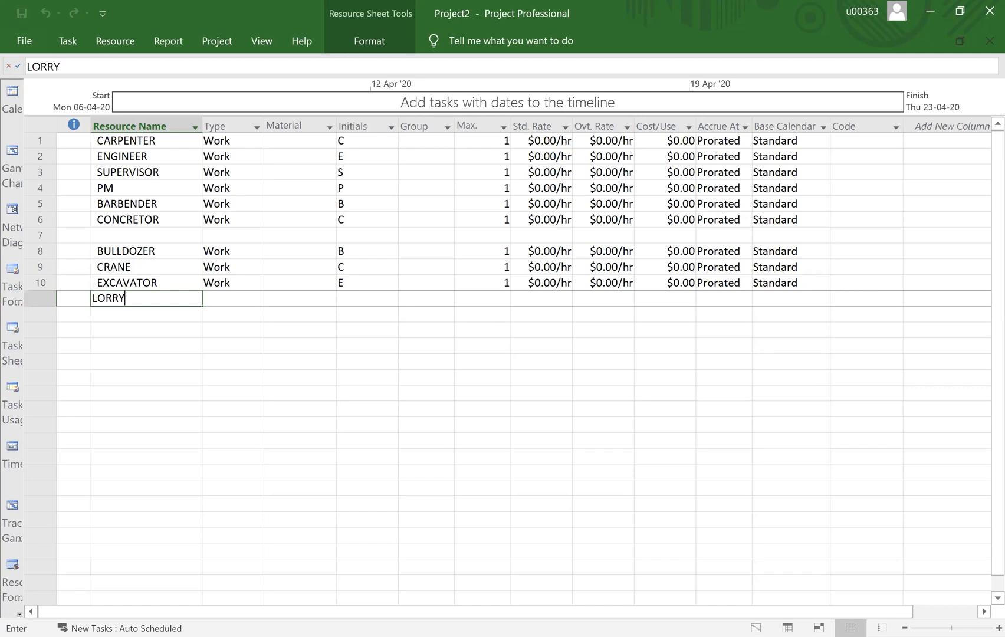
pyautogui.click(165, 316)
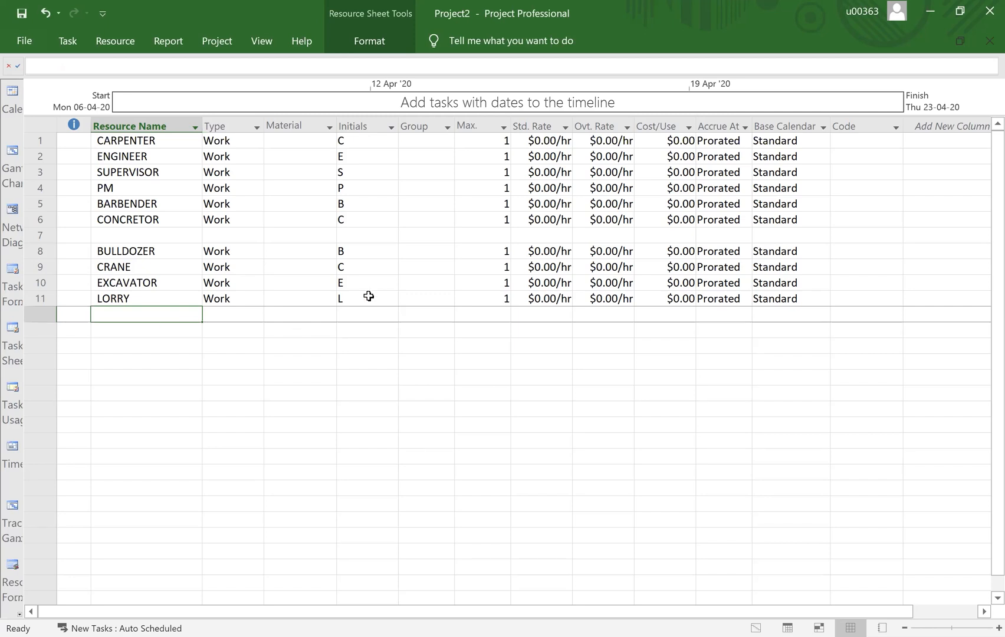
# Leave one blank row below LORRY and add the resources REBAR and EARTHWORK
pyautogui.click(128, 330)
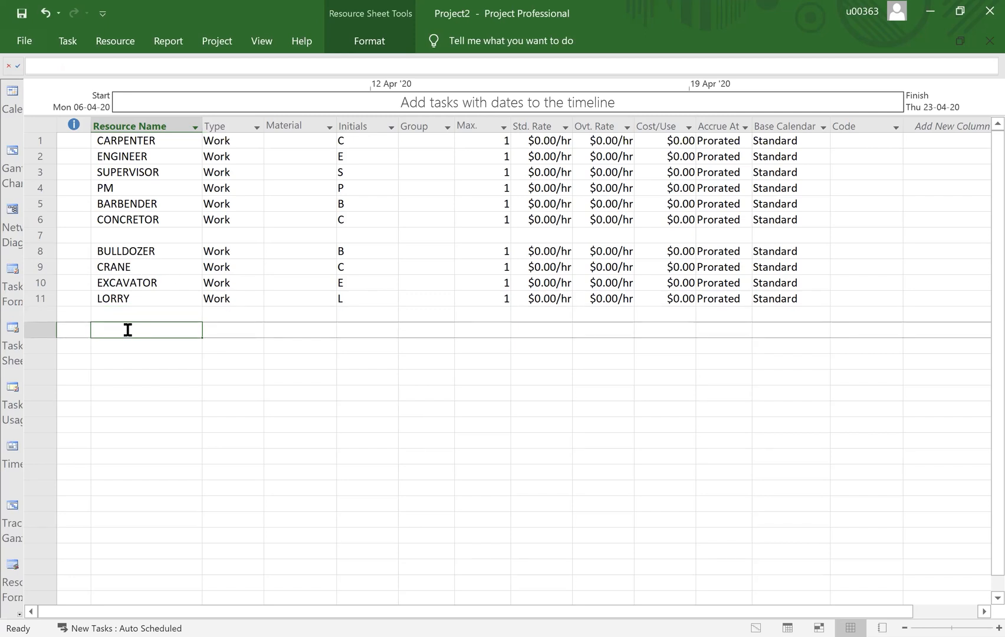
pyautogui.click(42, 236)
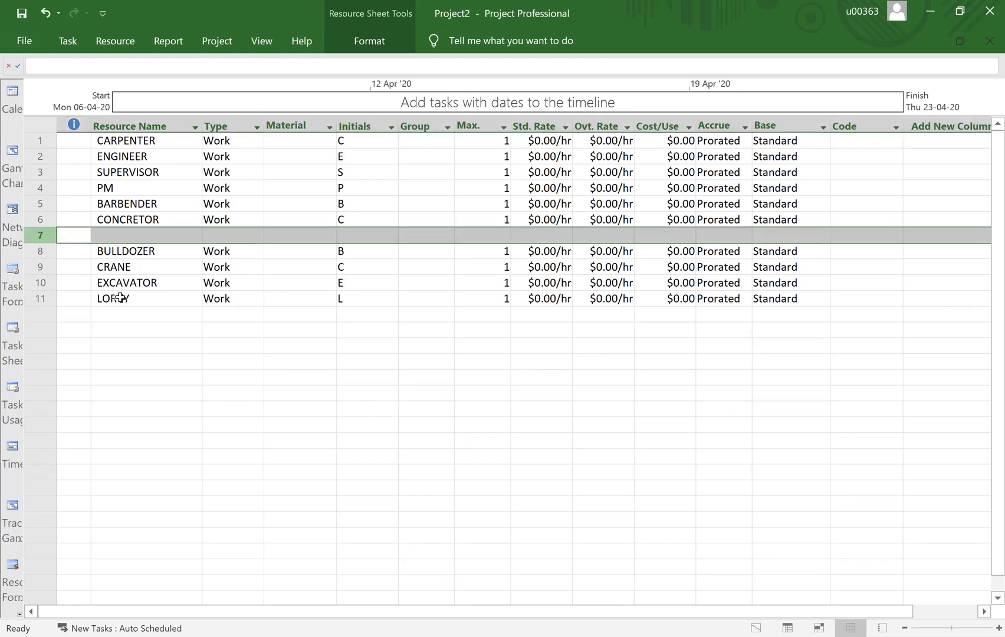
pyautogui.click(126, 331)
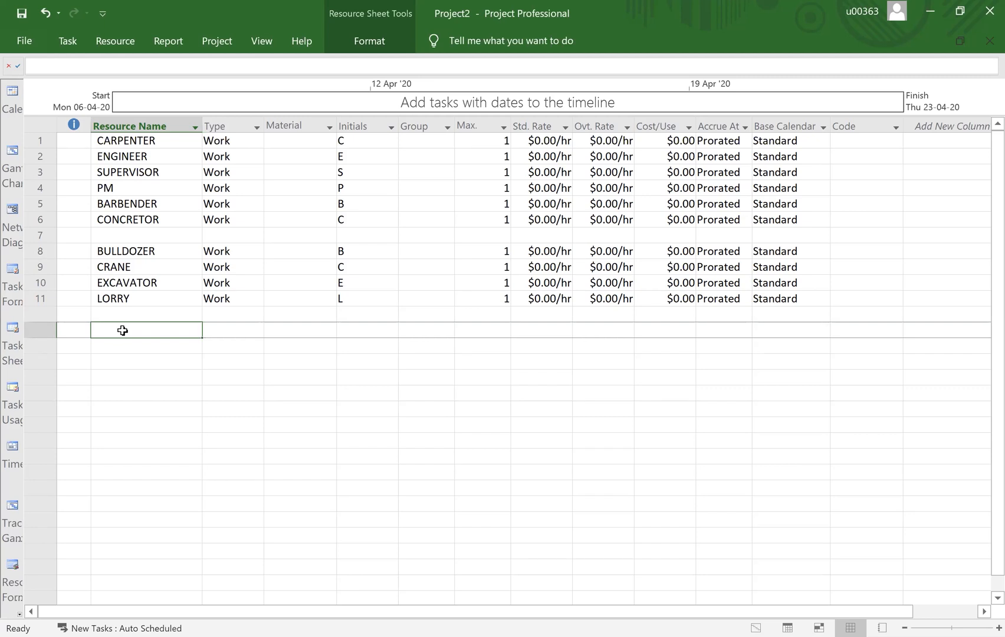
pyautogui.write('REBAR')
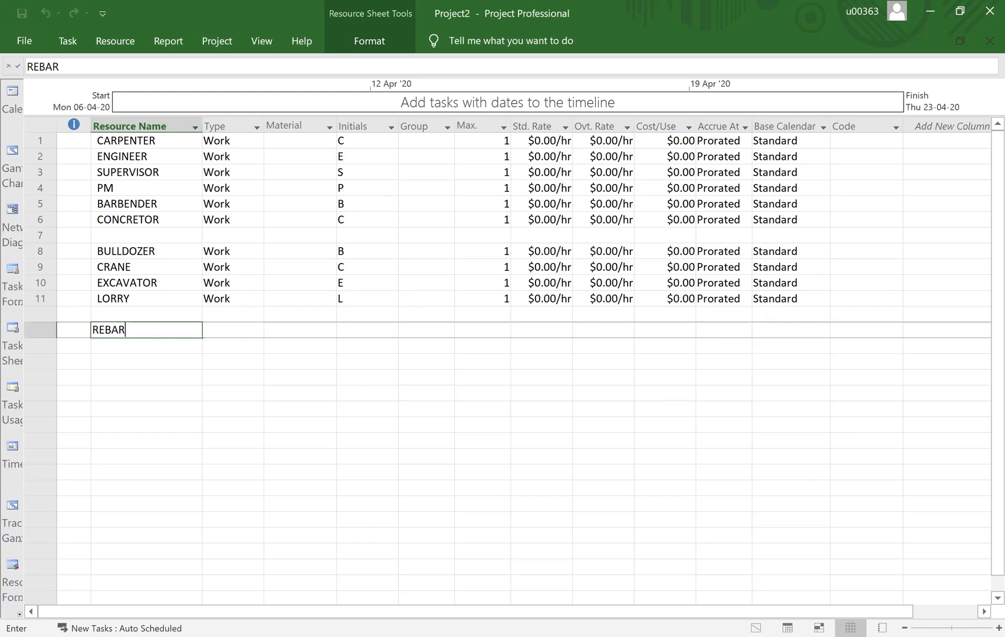
pyautogui.press('Return')
pyautogui.write('EAR')
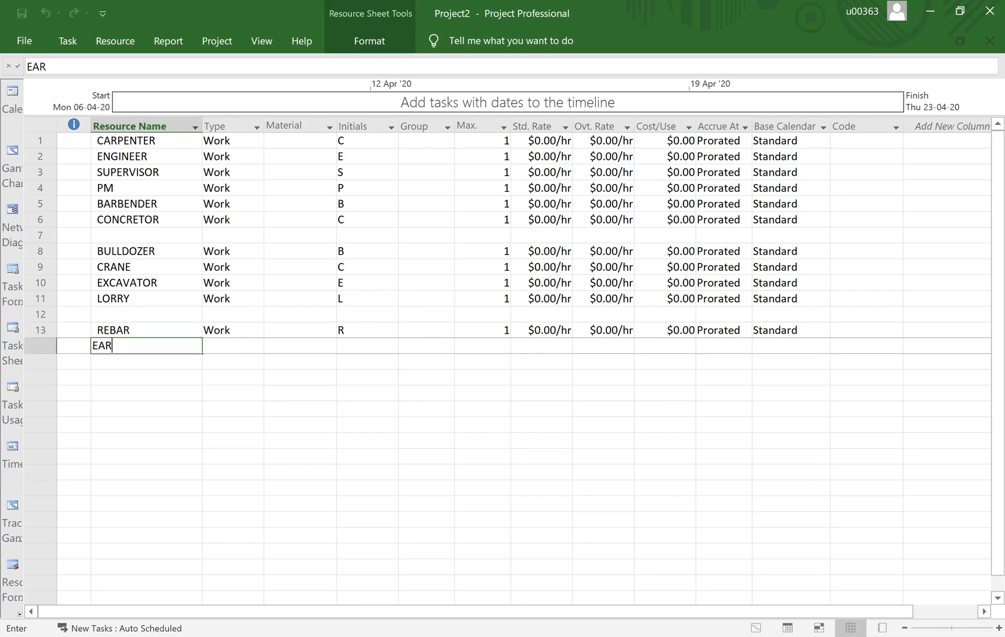
pyautogui.write('H')
pyautogui.press('BackSpace')
pyautogui.write('THWORK')
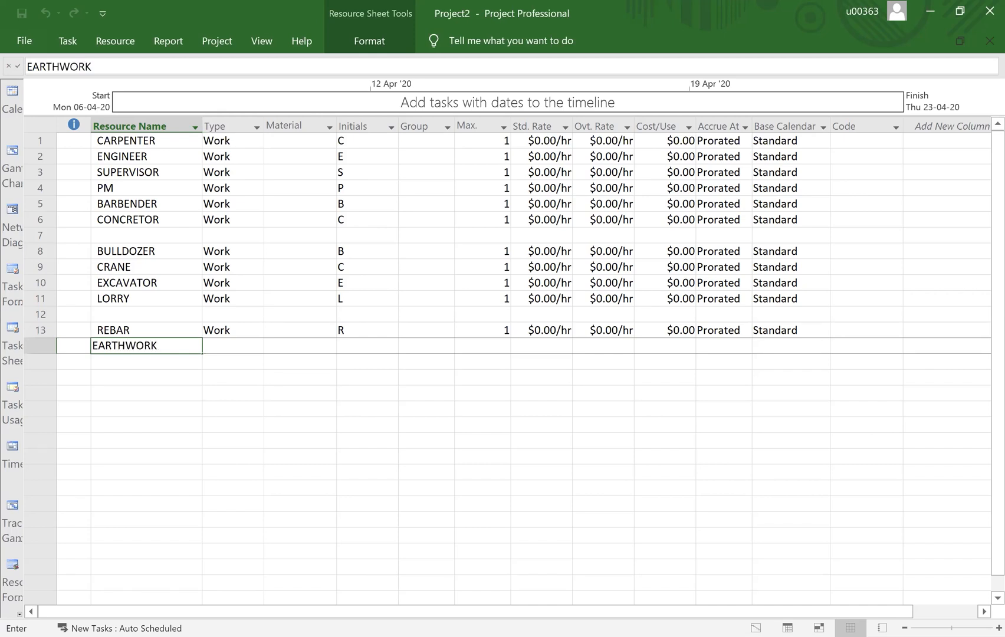
pyautogui.press('Return')
# Add CONCRETE and FORMWORK as the resources below EARTHWORK
pyautogui.write('CON')
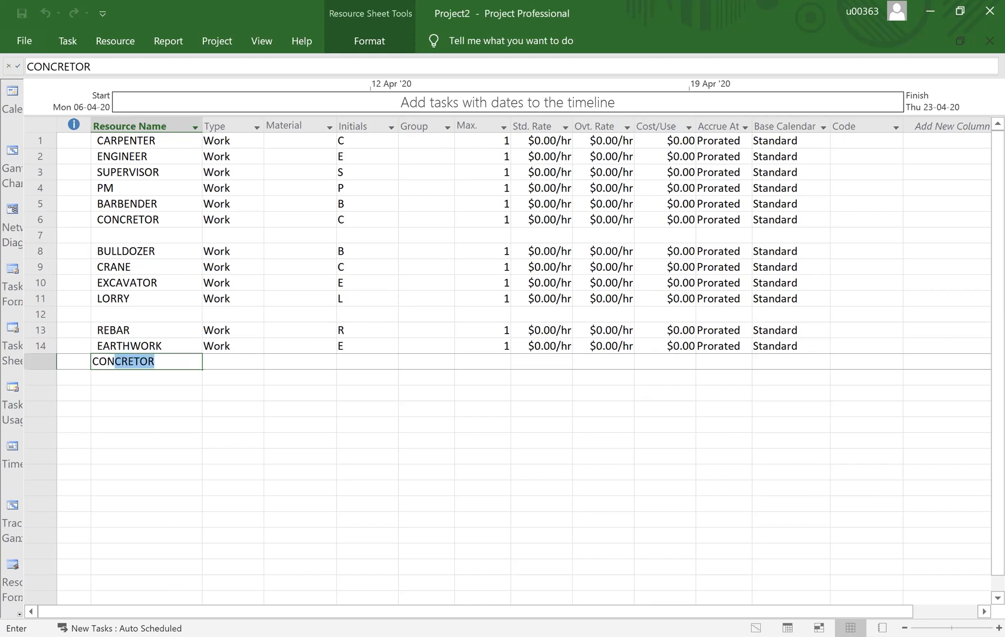
pyautogui.write('CRETE')
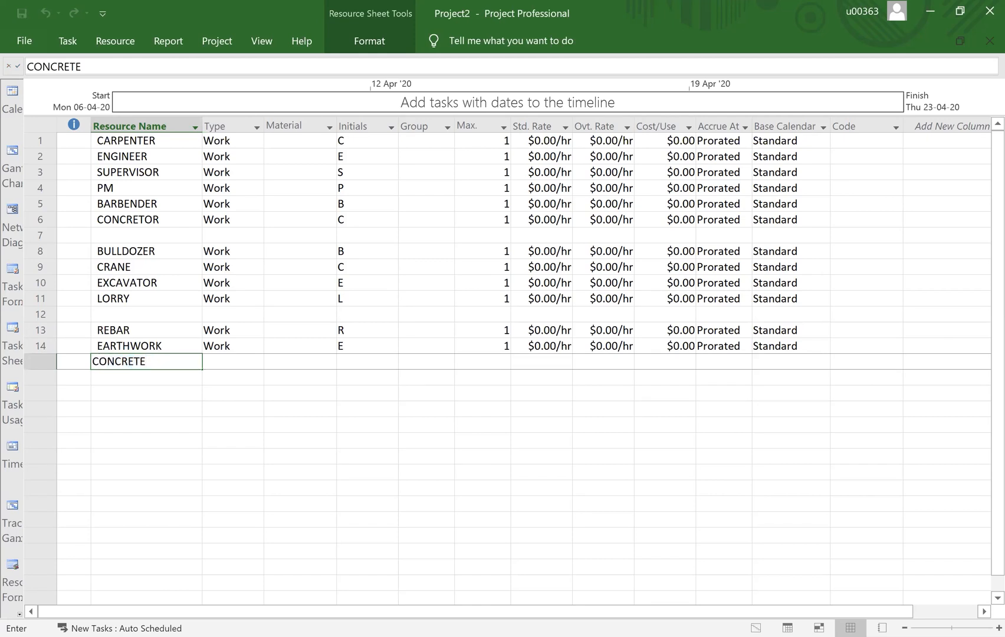
pyautogui.press('Return')
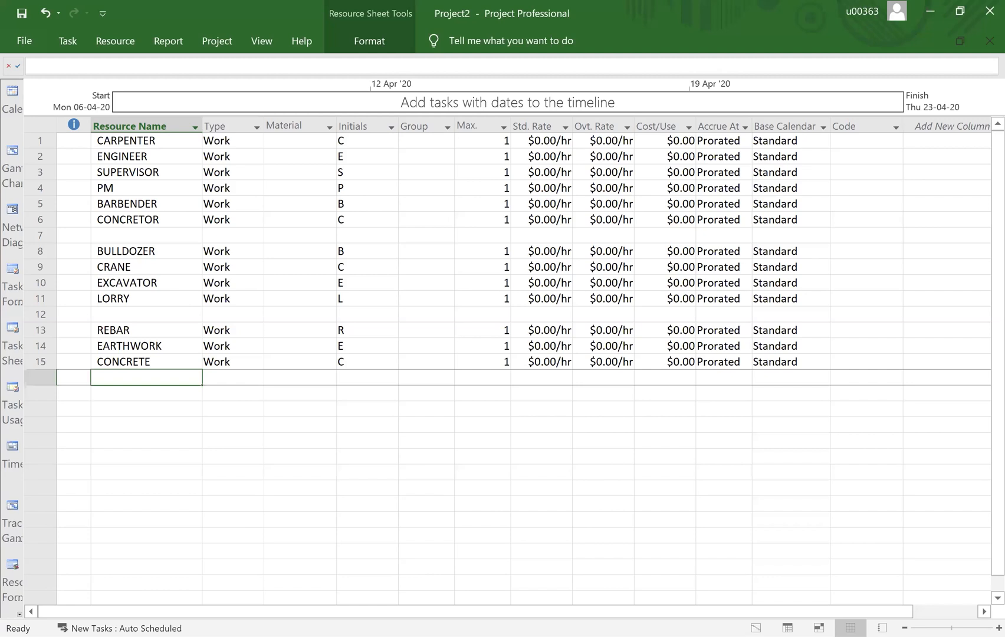
pyautogui.write('FORMWORK')
pyautogui.press('Return')
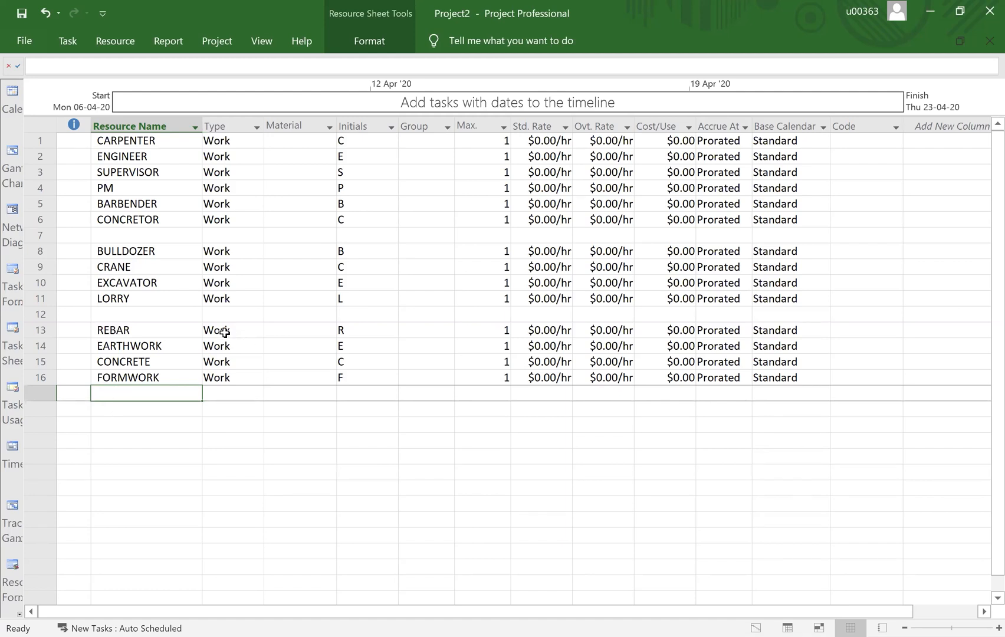
# Change the resource type of REBAR to Material
pyautogui.click(221, 124)
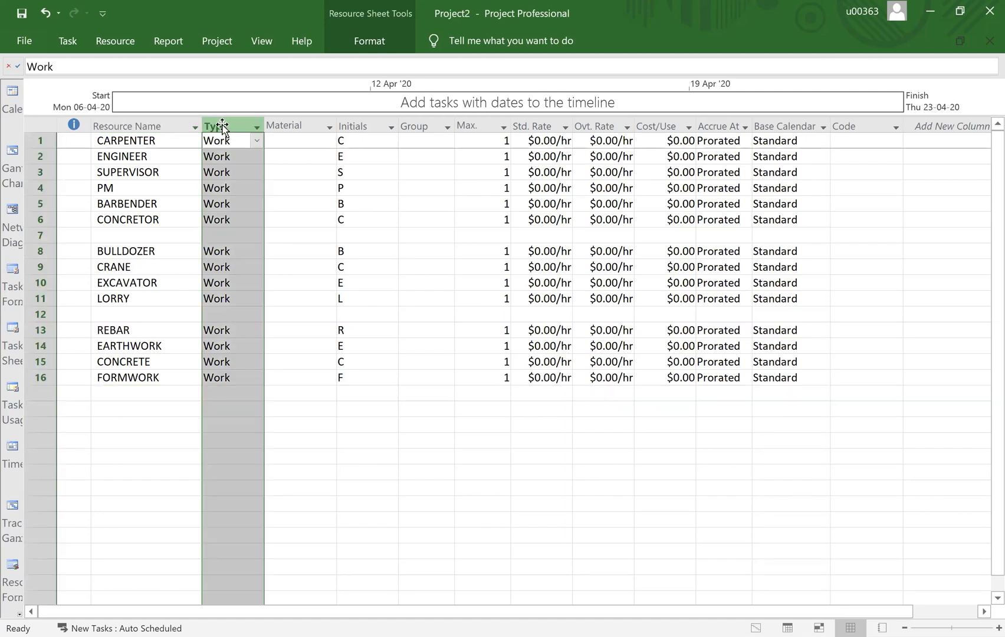
pyautogui.click(250, 330)
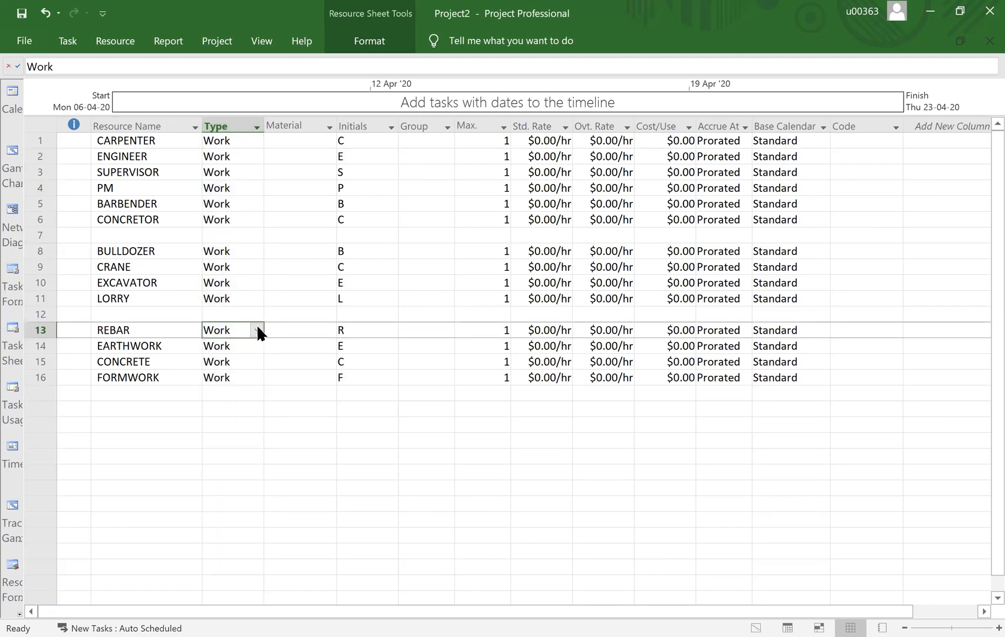
pyautogui.click(259, 331)
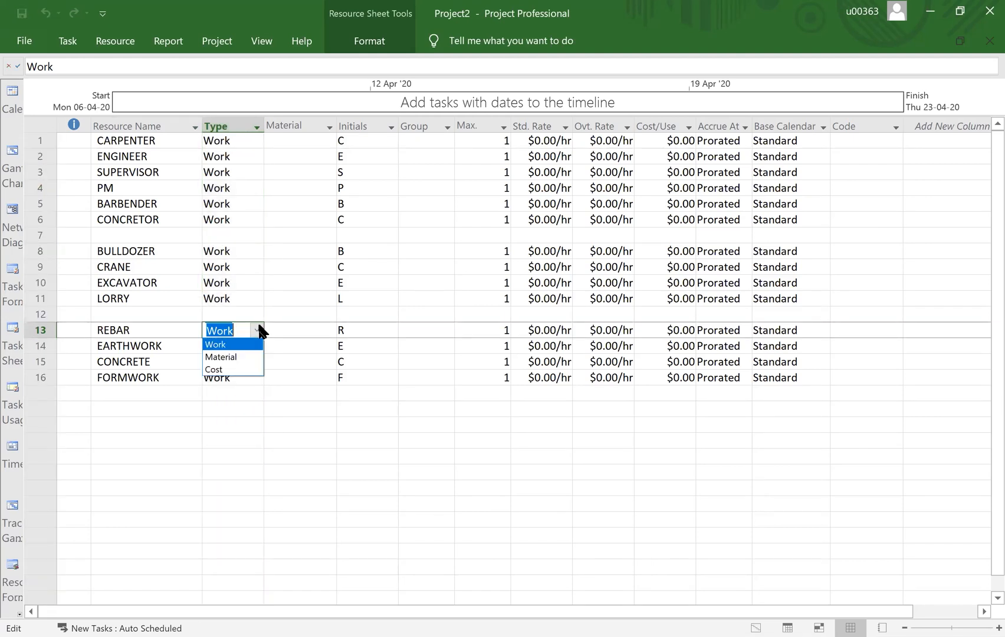
pyautogui.press('Down')
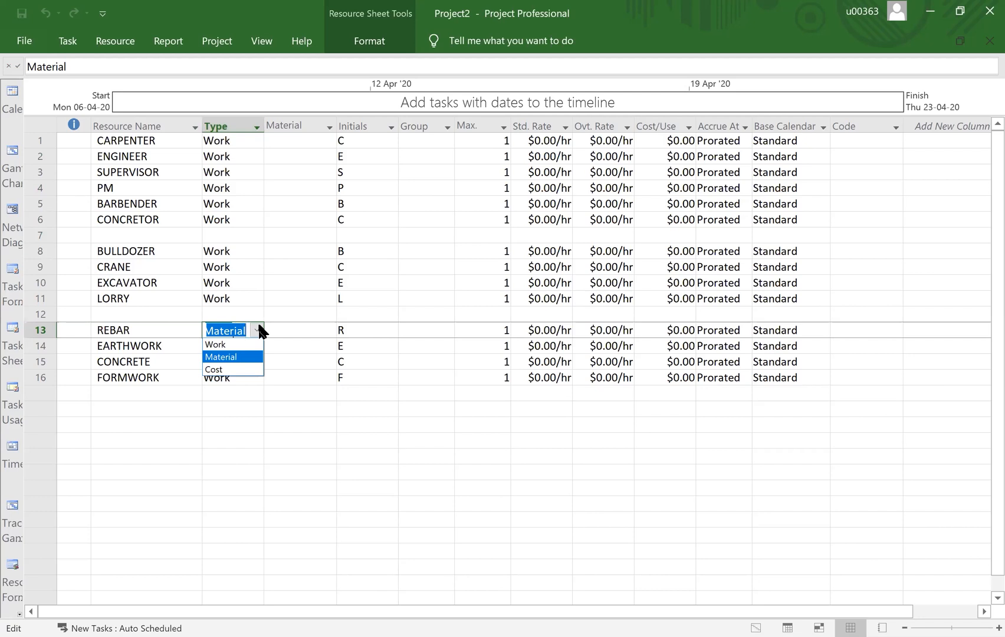
pyautogui.press('Return')
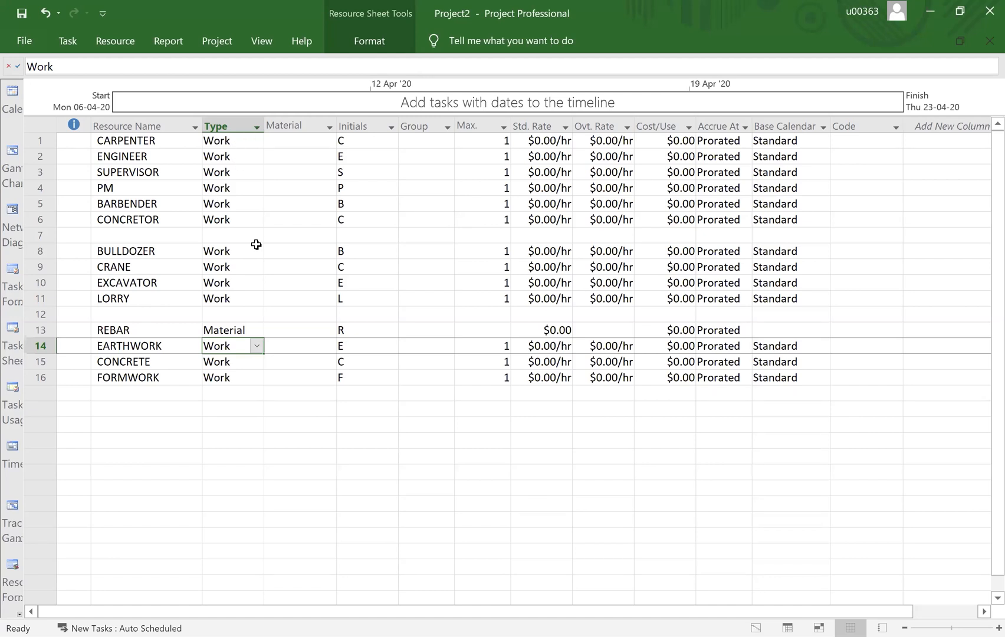
# Change the resource type of EARTHWORK, CONCRETE and FORMWORK to Material
pyautogui.click(256, 345)
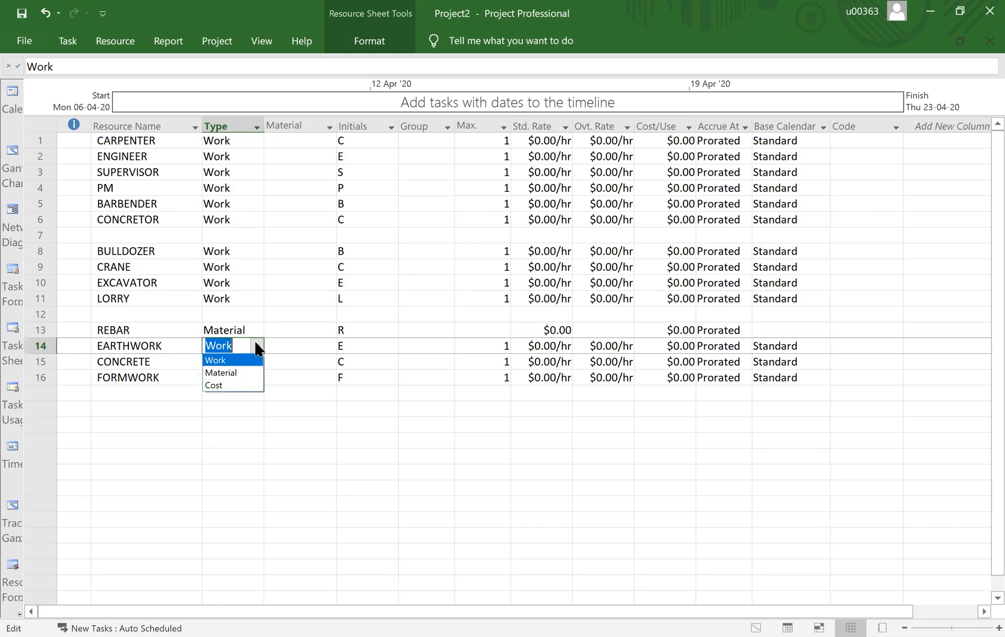
pyautogui.press('Down')
pyautogui.press('Return')
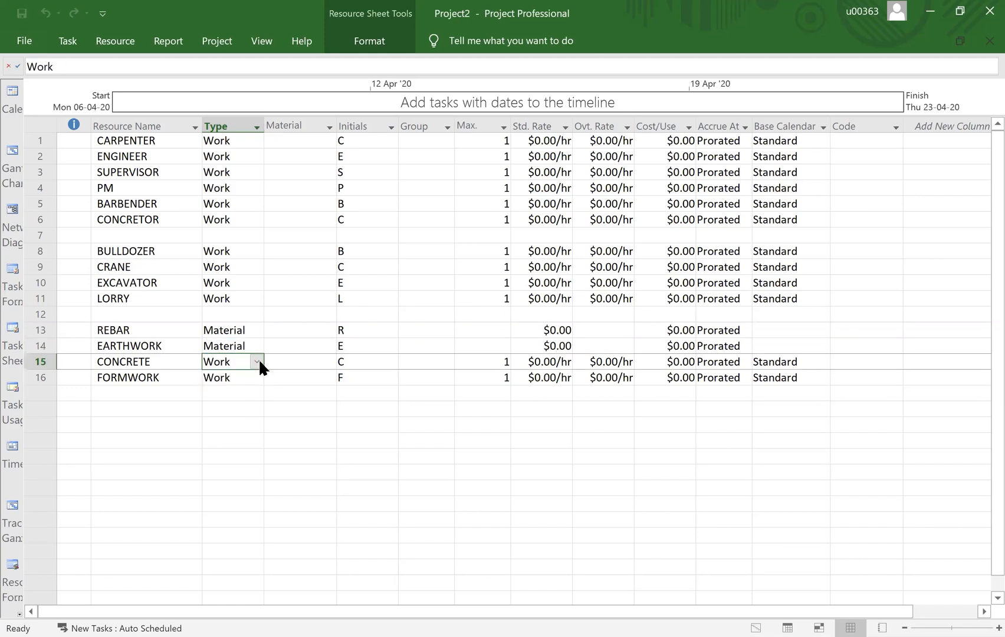
pyautogui.click(258, 362)
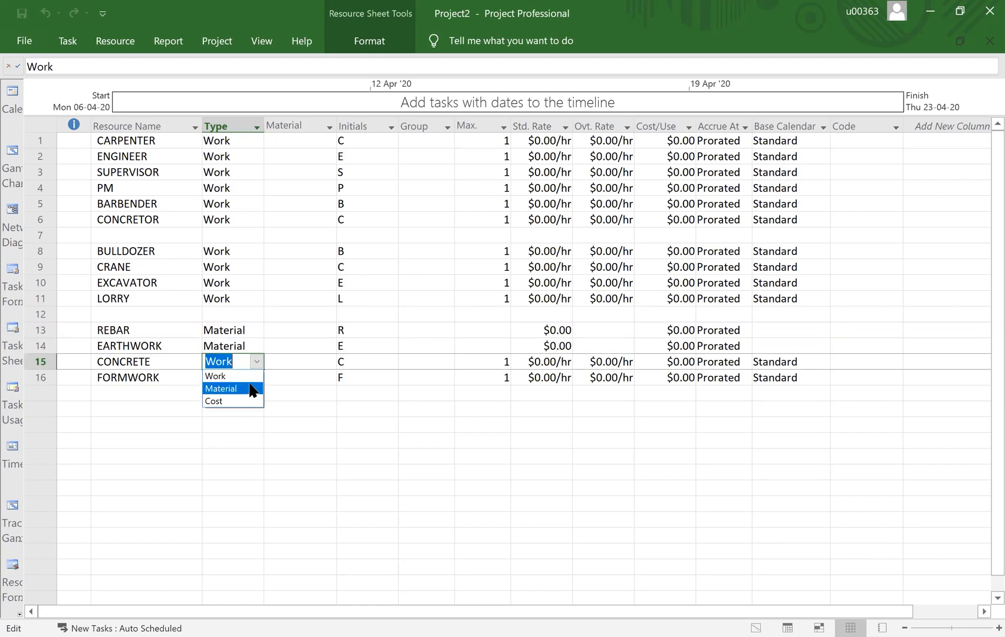
pyautogui.press('Return')
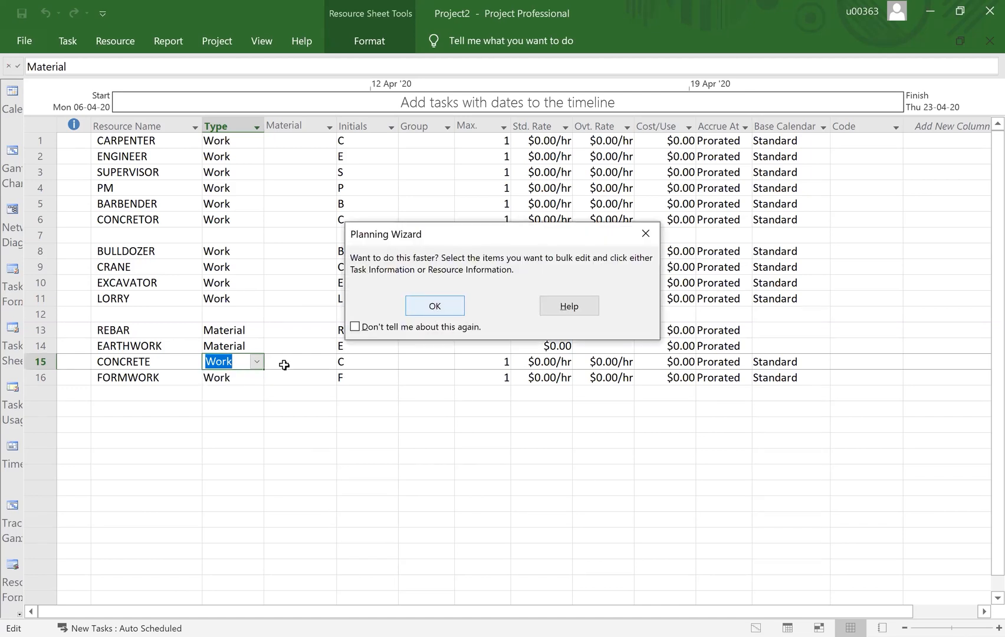
pyautogui.press('Return')
pyautogui.click(252, 376)
pyautogui.click(257, 378)
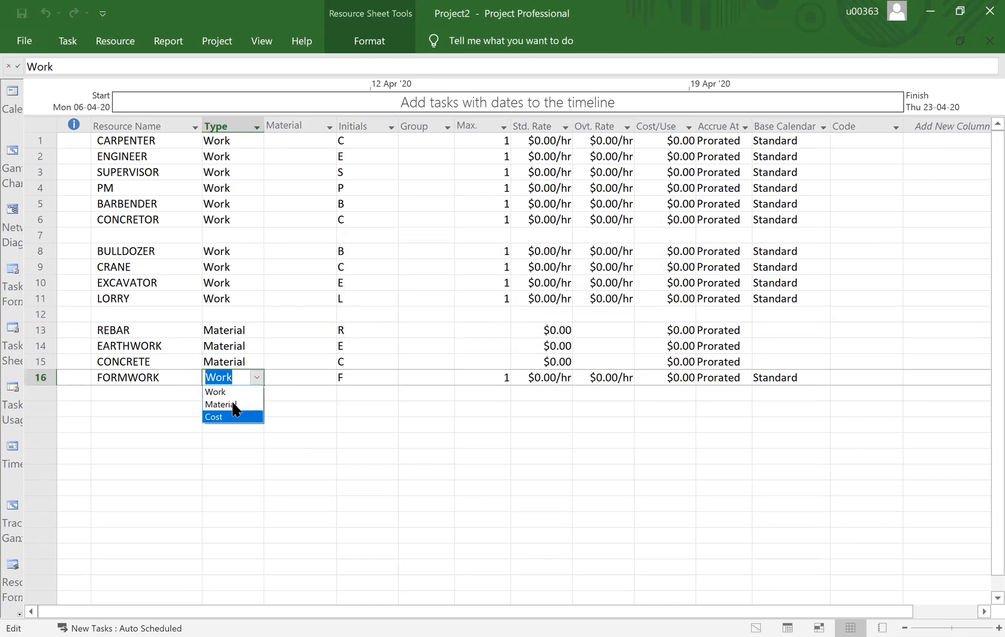
pyautogui.click(233, 405)
pyautogui.click(233, 403)
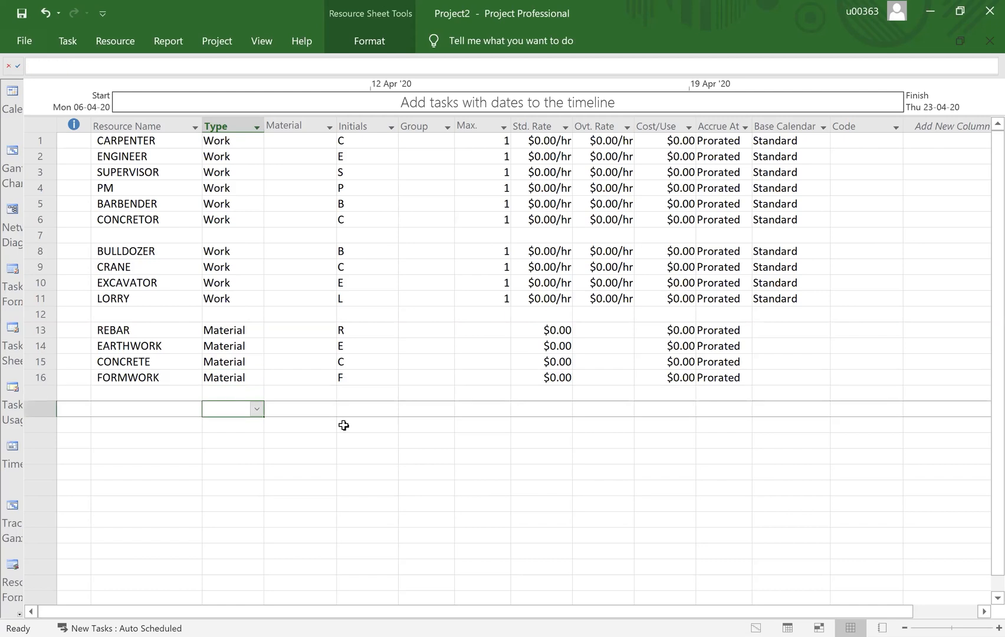
# Set the material label of REBAR to TONNE
pyautogui.click(288, 125)
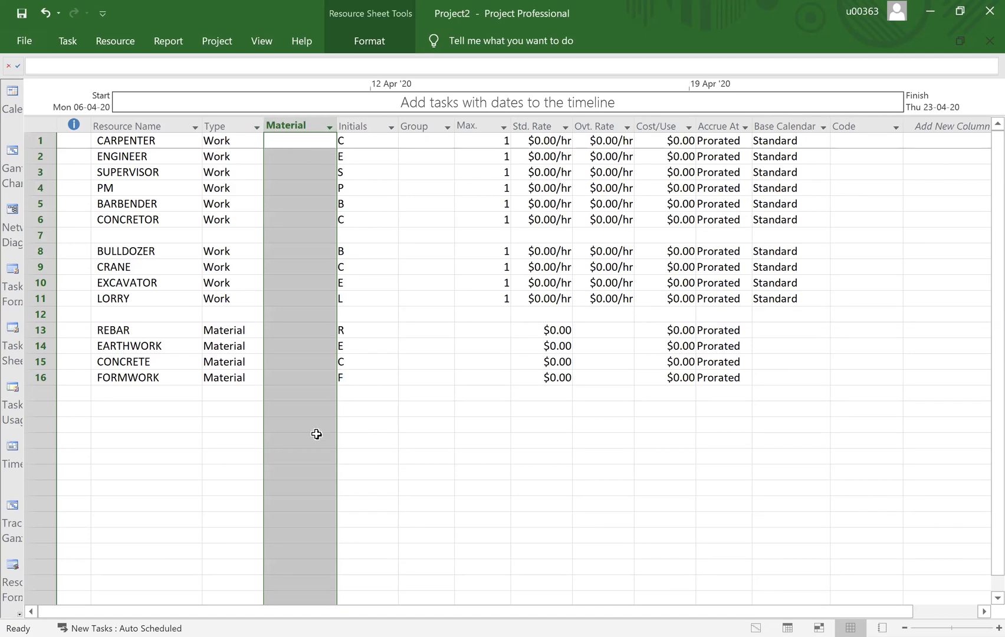
pyautogui.click(207, 423)
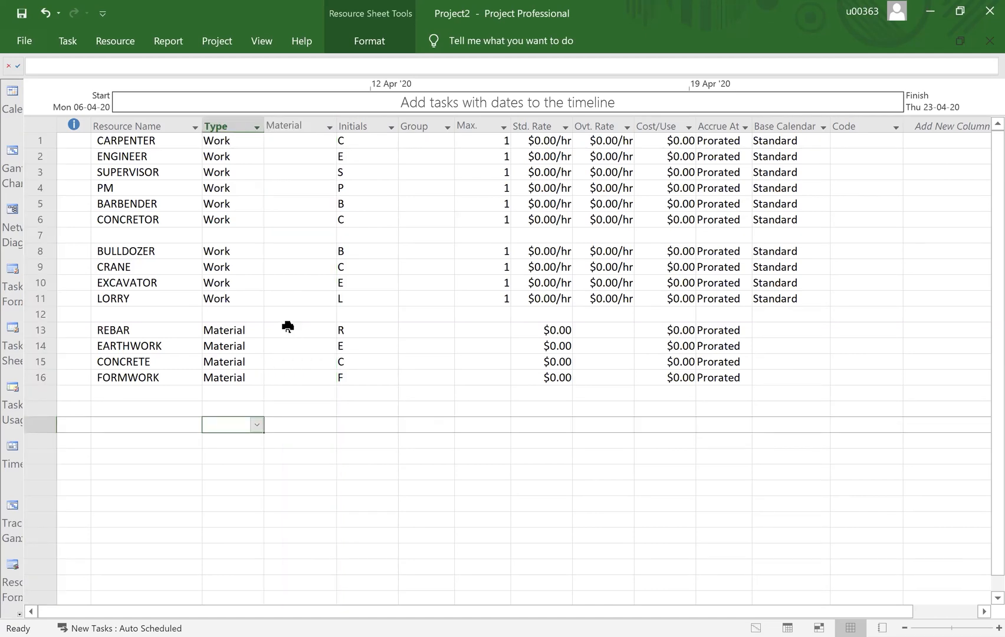
pyautogui.click(288, 328)
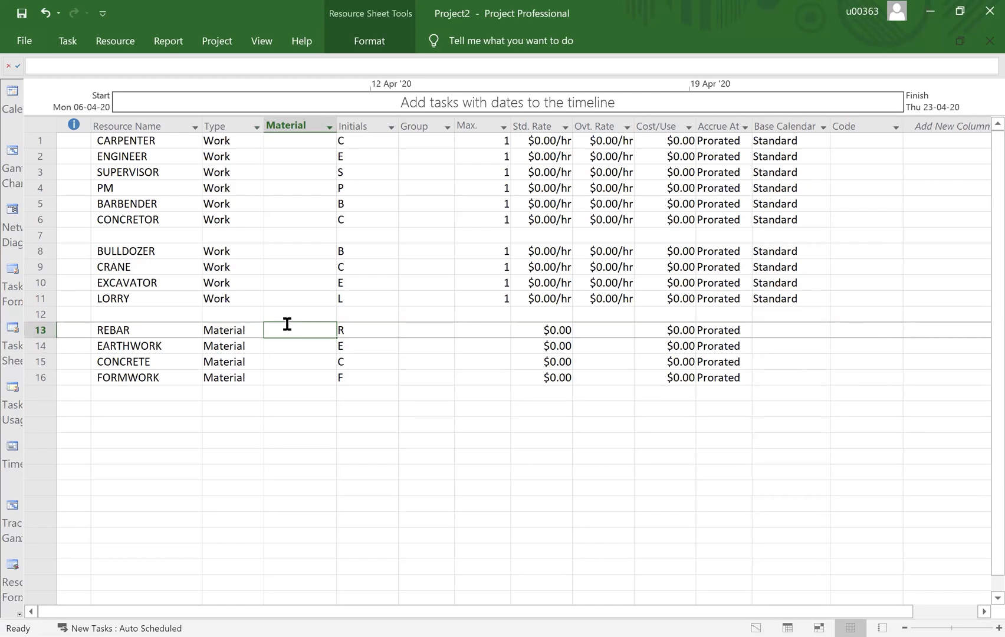
pyautogui.write('TONNE')
# Set the material label of EARTHWORK and CONCRETE to M3 and that of FORMWORK to M2
pyautogui.click(279, 345)
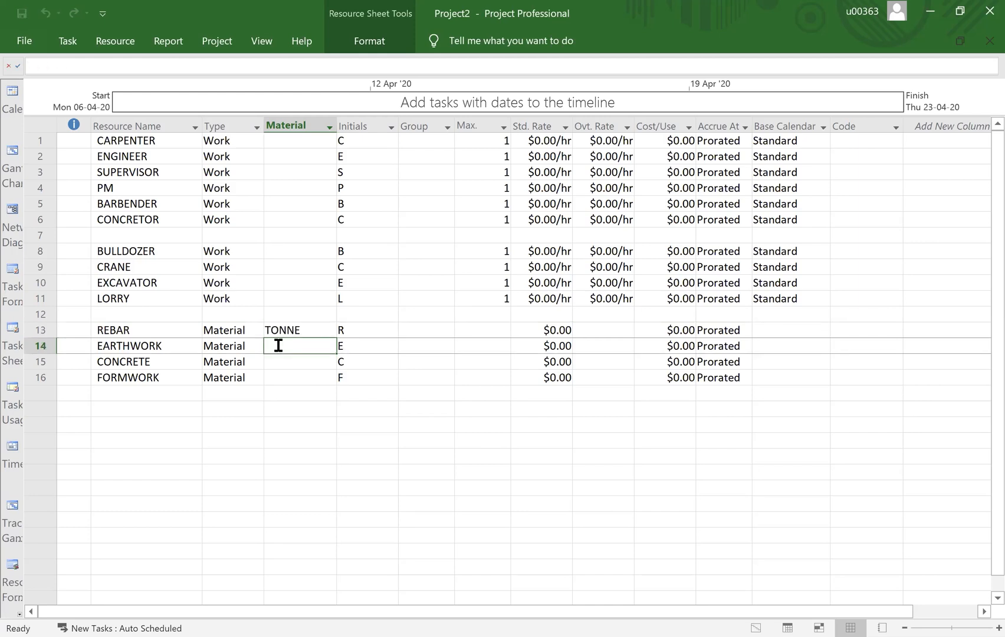
pyautogui.write('M3')
pyautogui.press('BackSpace')
pyautogui.press('BackSpace')
pyautogui.write('M3')
pyautogui.press('Escape')
pyautogui.click(121, 330)
pyautogui.click(283, 333)
pyautogui.click(291, 385)
pyautogui.click(293, 324)
pyautogui.click(319, 433)
pyautogui.click(300, 361)
pyautogui.write('M33')
pyautogui.press('Escape')
pyautogui.click(304, 342)
pyautogui.click(293, 328)
pyautogui.write('M2')
pyautogui.press('BackSpace')
pyautogui.press('BackSpace')
pyautogui.click(548, 125)
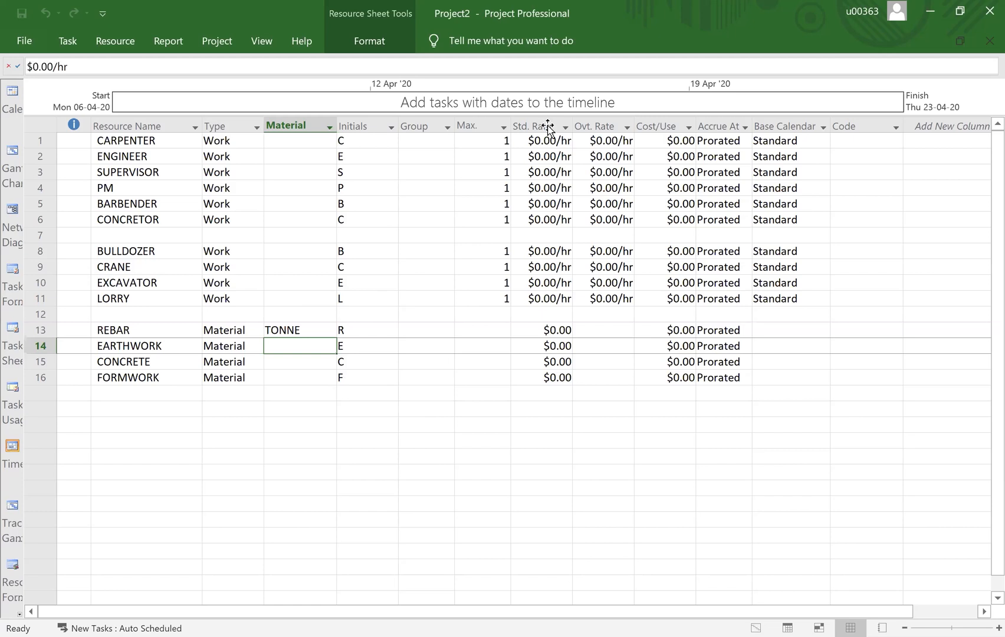
pyautogui.click(458, 450)
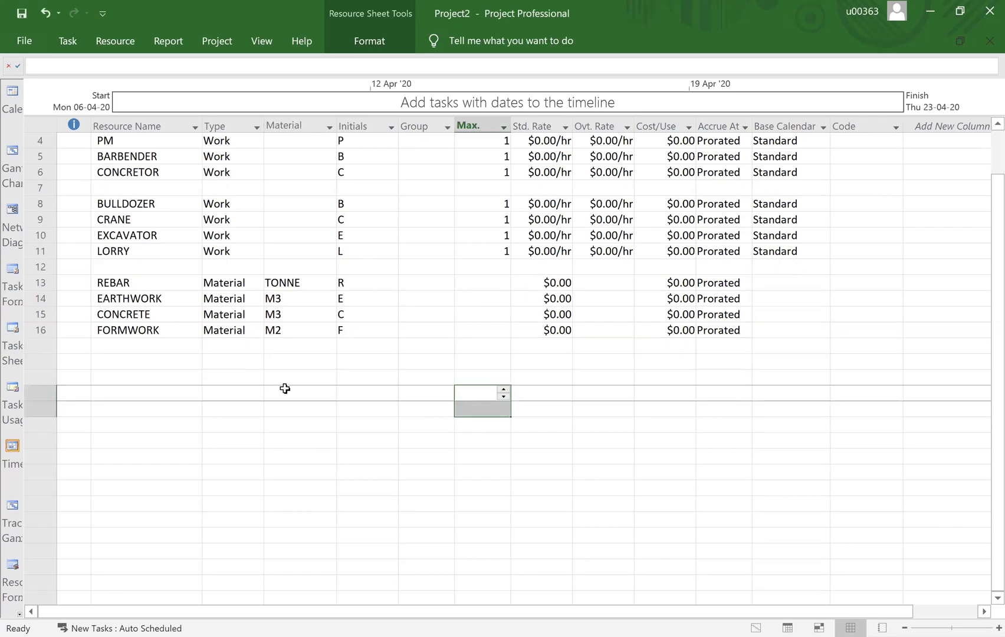
pyautogui.scroll(1, 549, 369)
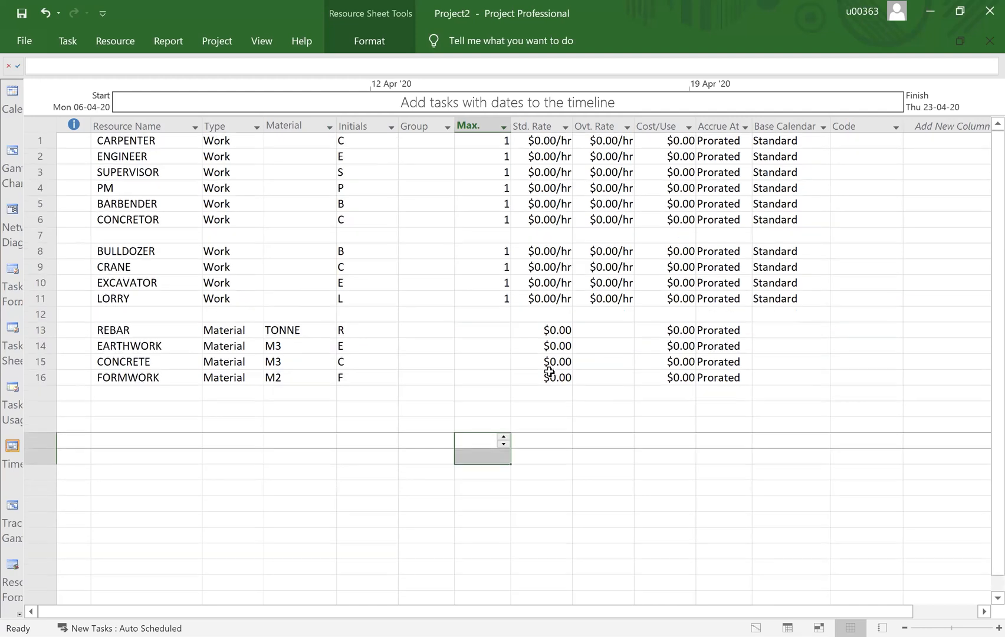
pyautogui.click(578, 410)
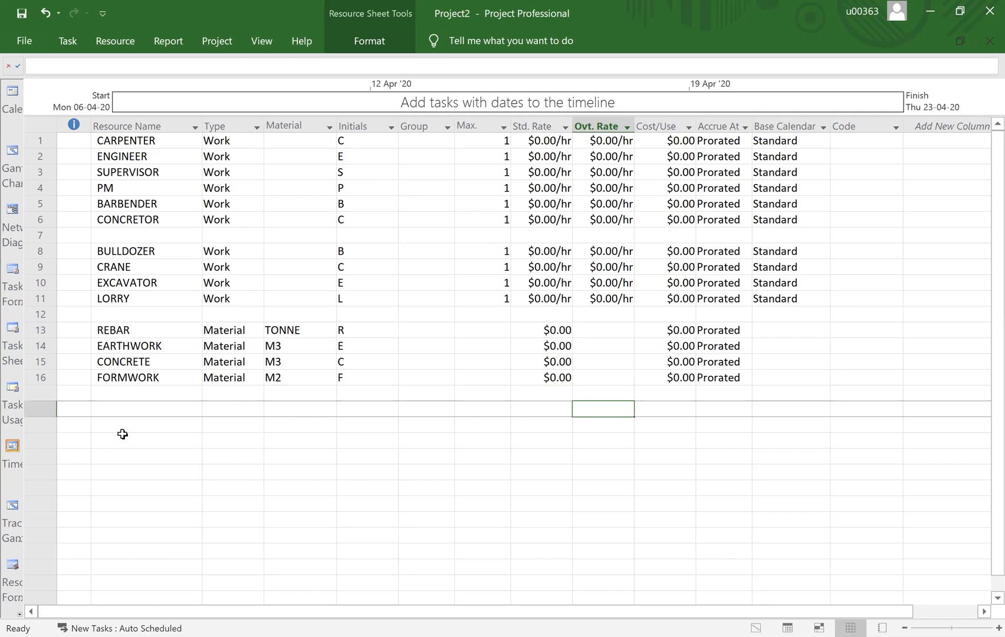
# Leave one blank row below FORMWORK and add the resources TESTING, TRAVELLING and SUB CON A
pyautogui.click(117, 410)
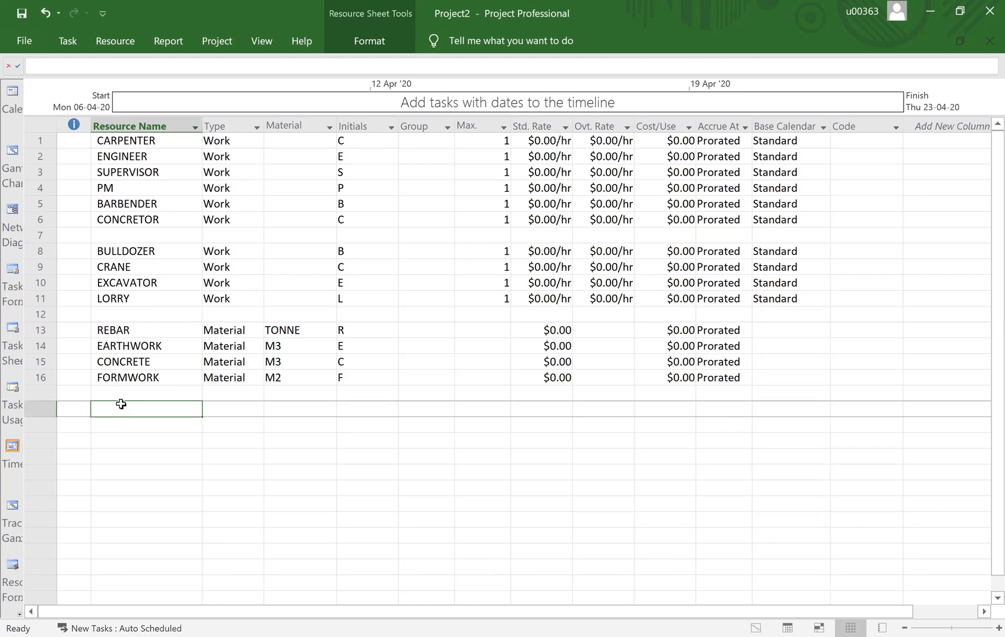
pyautogui.write('TESTING')
pyautogui.press('Return')
pyautogui.write('TRAVELLING')
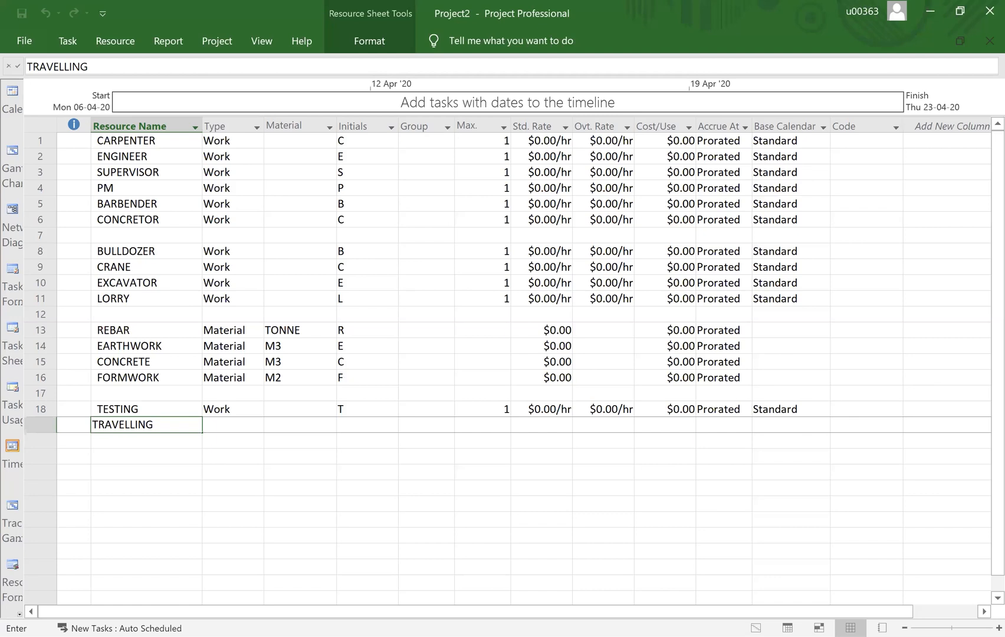
pyautogui.press('Return')
pyautogui.write('SUB CON A')
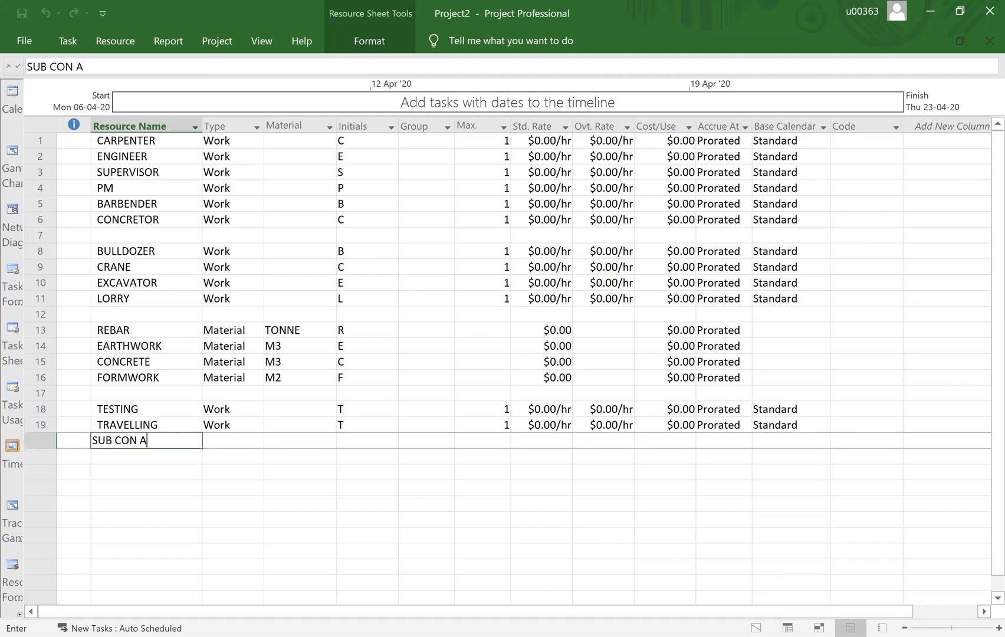
pyautogui.press('Return')
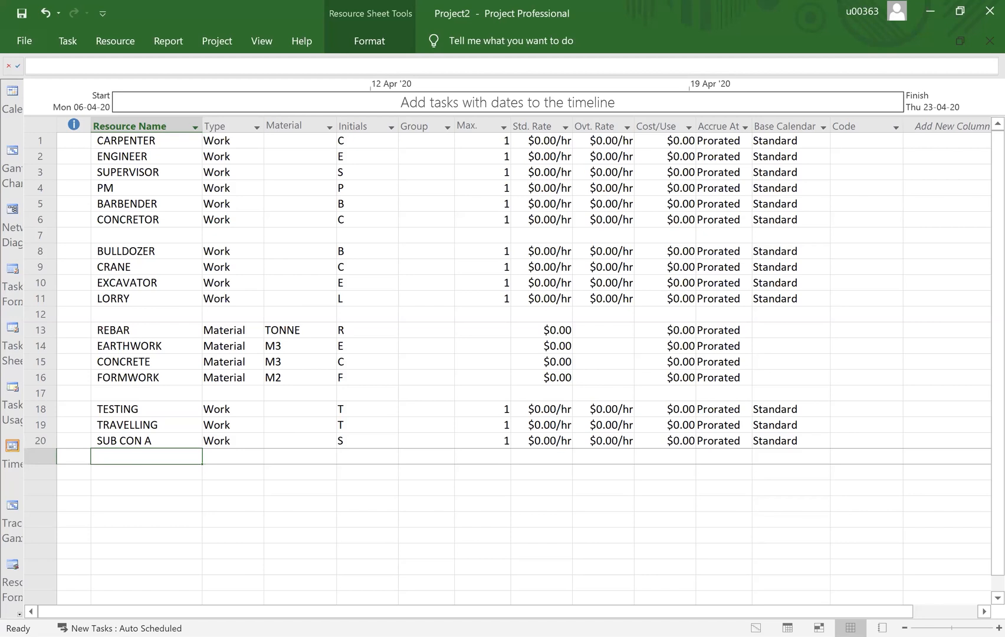
# Add SUB CON B and CLEANING as the resources below SUB CON A
pyautogui.write('SUB CON A')
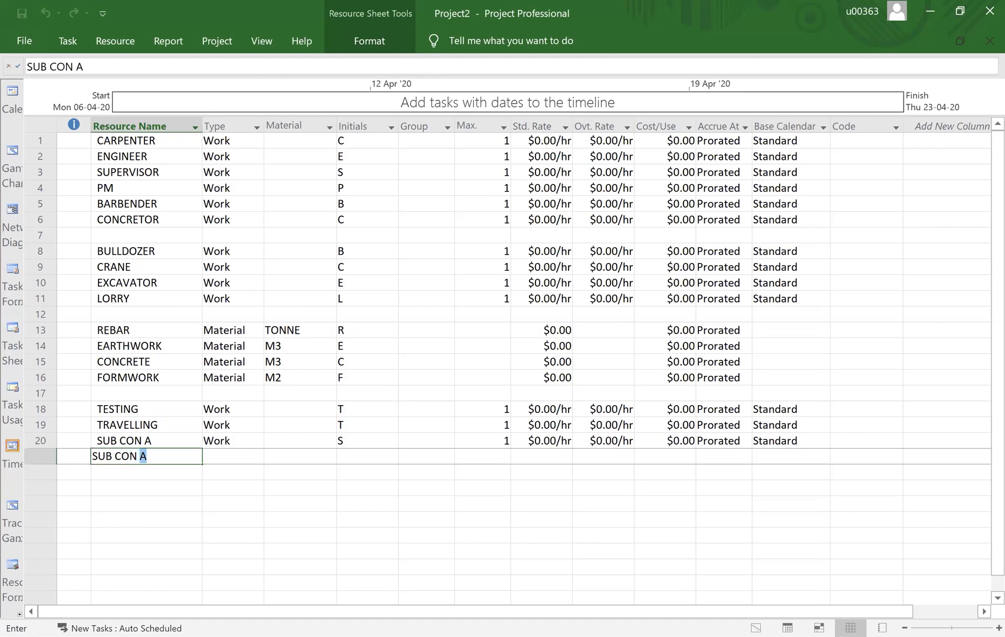
pyautogui.hotkey('alt', 'F4')
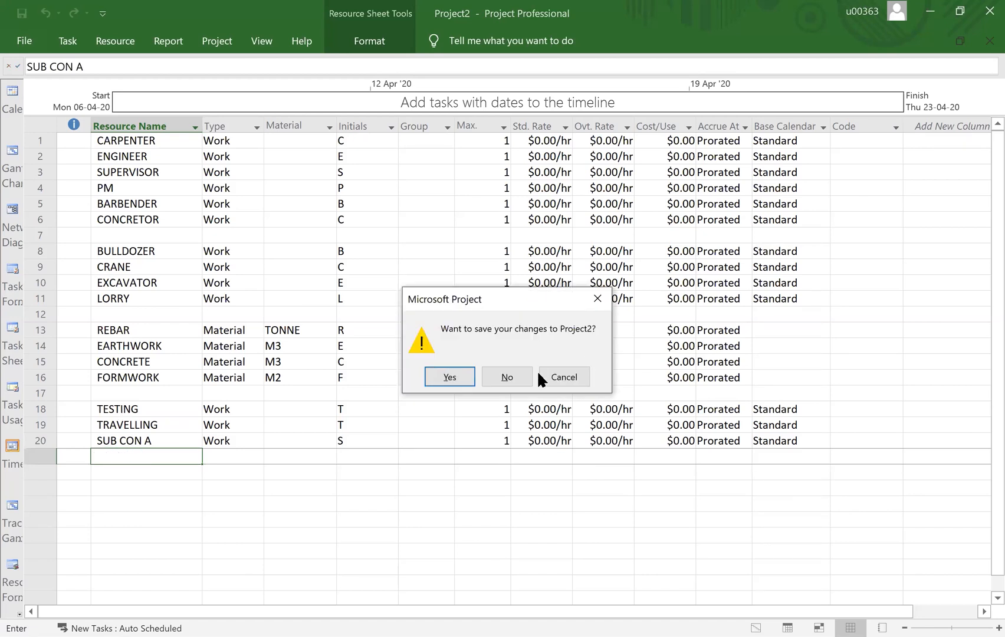
pyautogui.press('Escape')
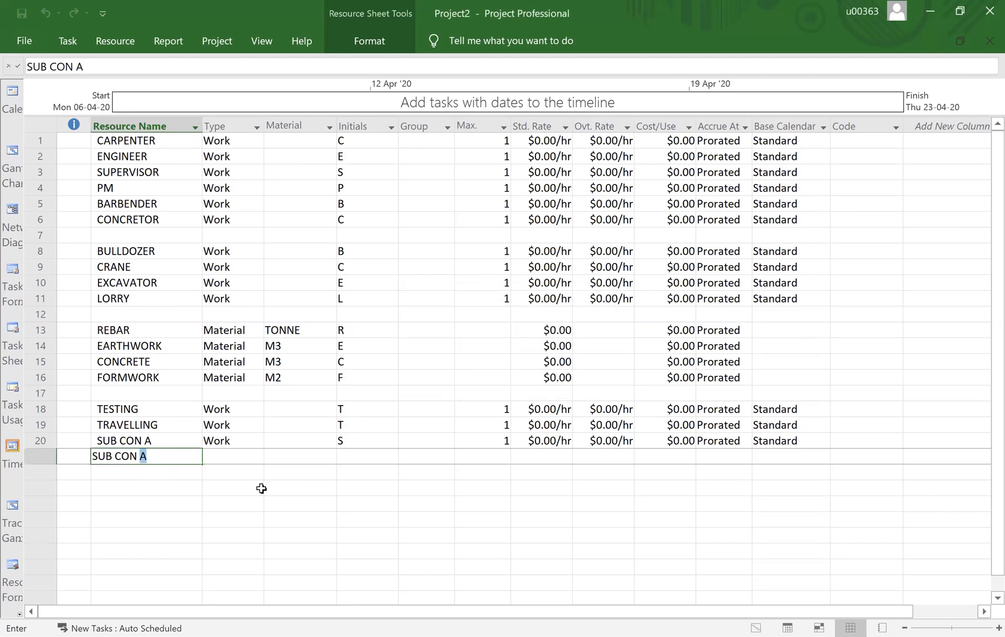
pyautogui.write('B')
pyautogui.press('Return')
pyautogui.write('CLEANING')
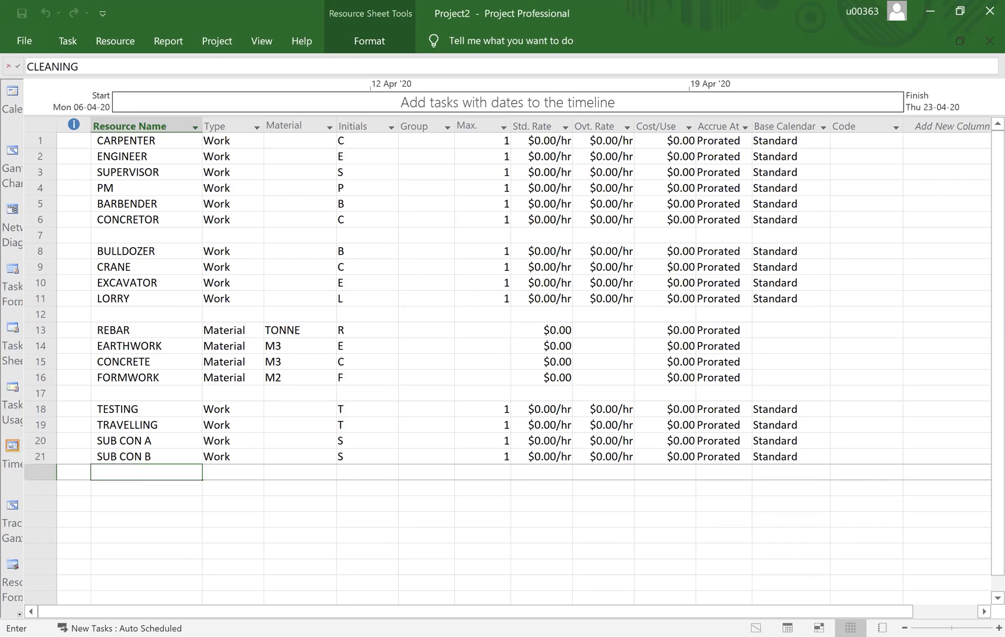
pyautogui.press('Return')
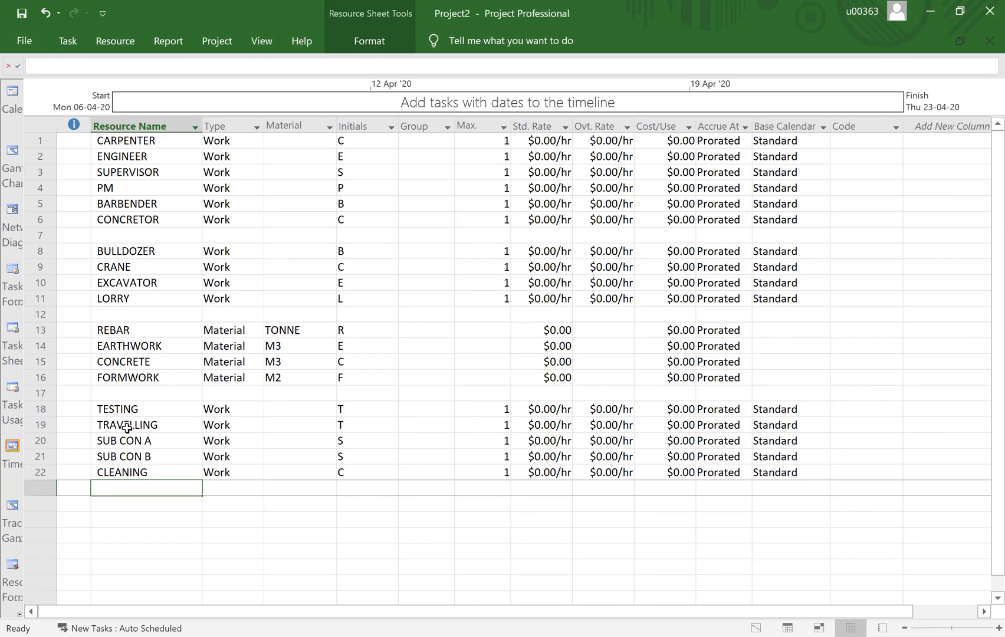
# Change the resource type of TESTING, TRAVELLING and SUB CON A to Cost
pyautogui.click(232, 411)
pyautogui.click(254, 405)
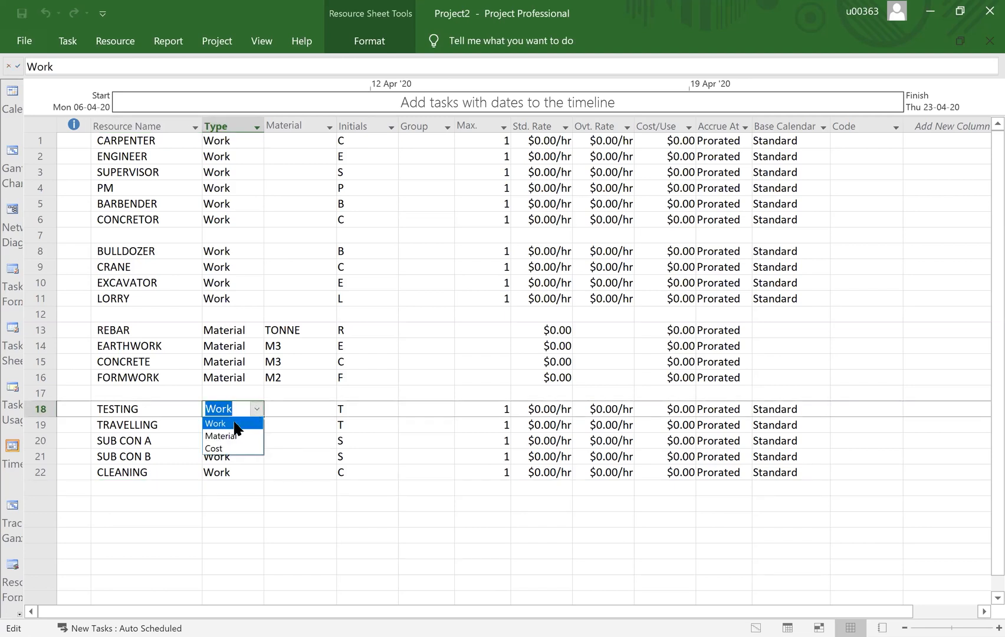
pyautogui.click(215, 449)
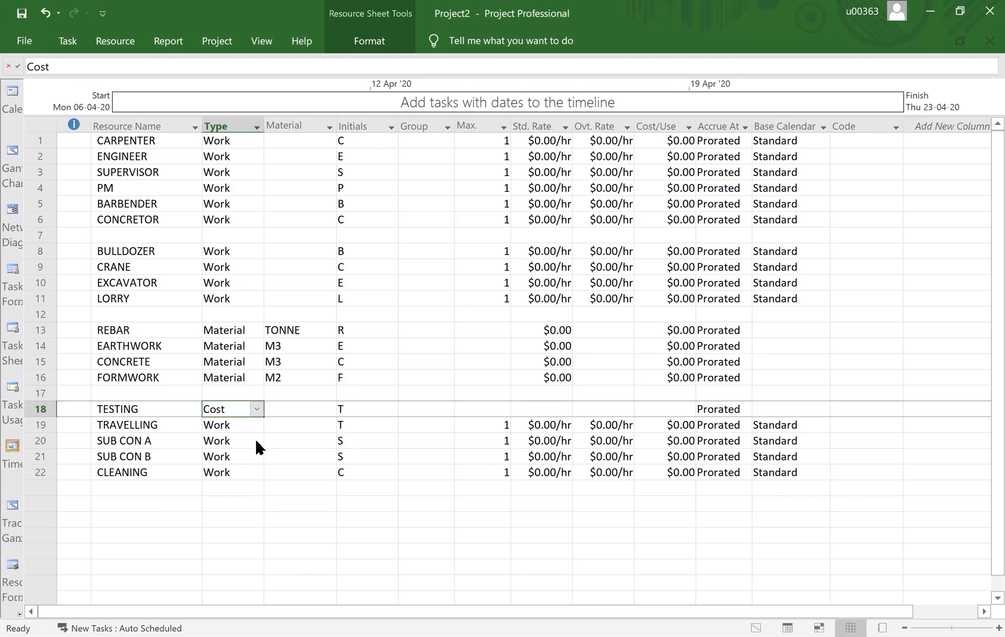
pyautogui.click(222, 481)
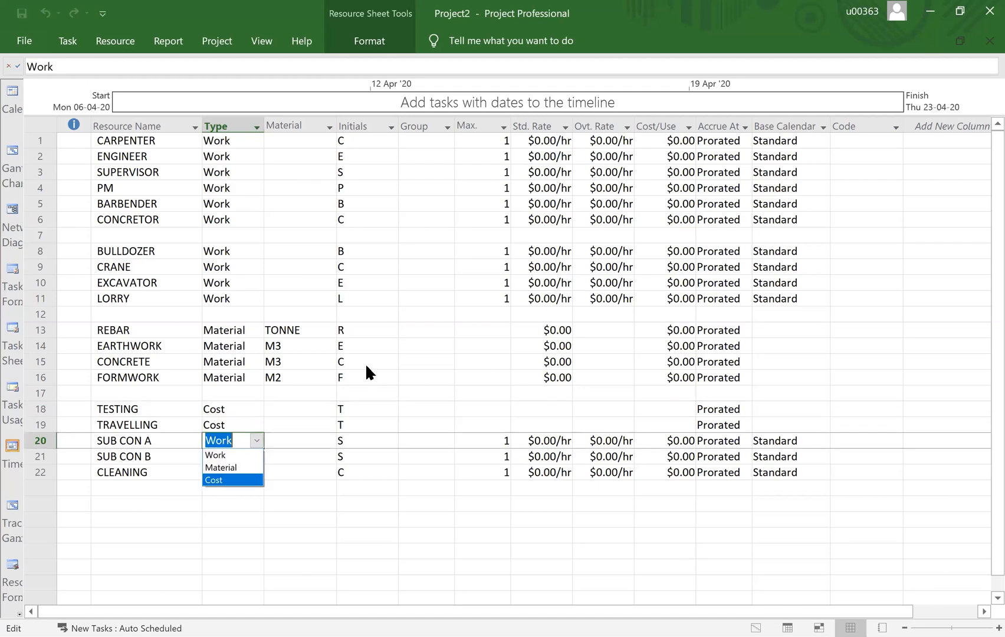
pyautogui.click(435, 305)
# Change the resource type of SUB CON B and CLEANING to Cost
pyautogui.click(256, 453)
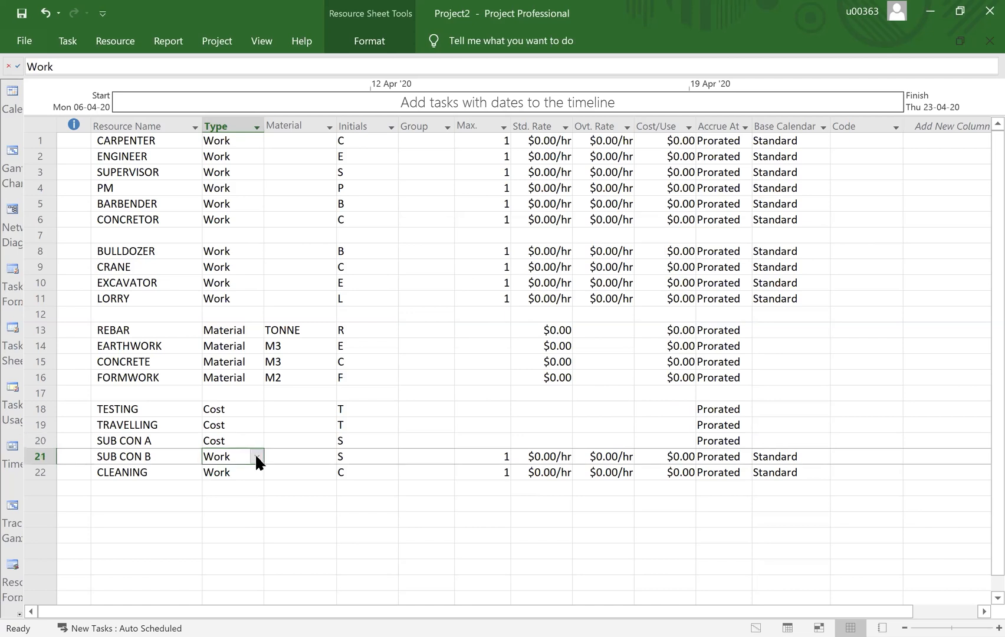
pyautogui.click(255, 455)
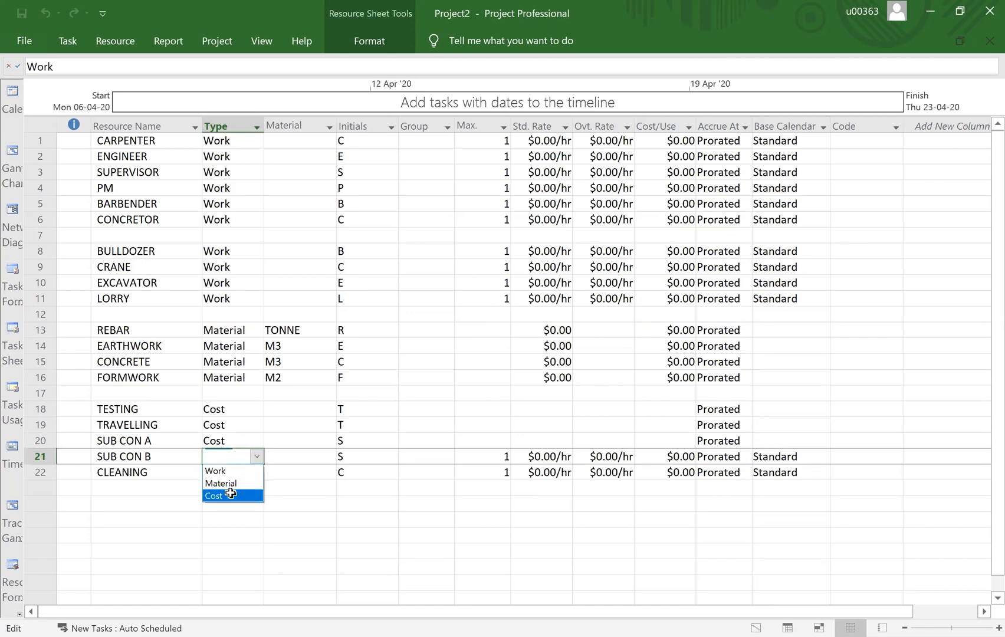
pyautogui.click(231, 495)
pyautogui.click(252, 474)
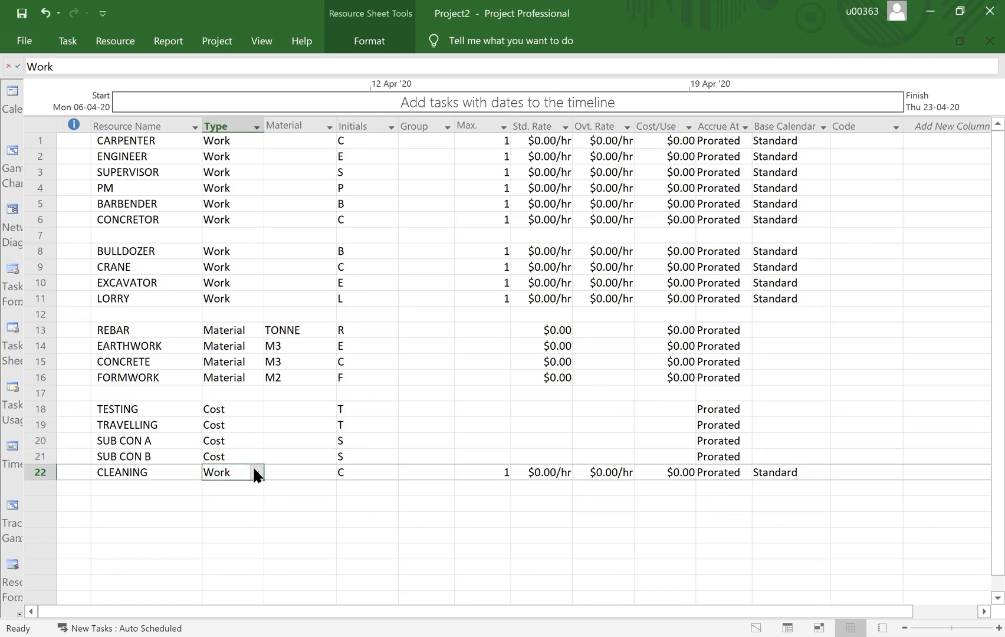
pyautogui.click(256, 472)
pyautogui.click(224, 513)
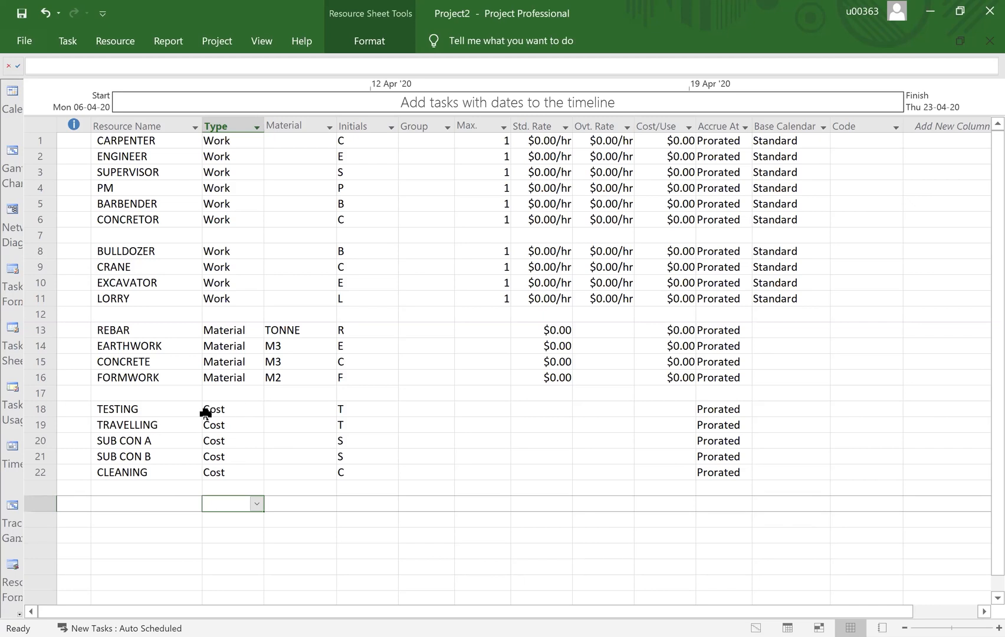
# Examine the Std. Rate column for the cost resources TESTING to CLEANING and for REBAR
pyautogui.click(533, 124)
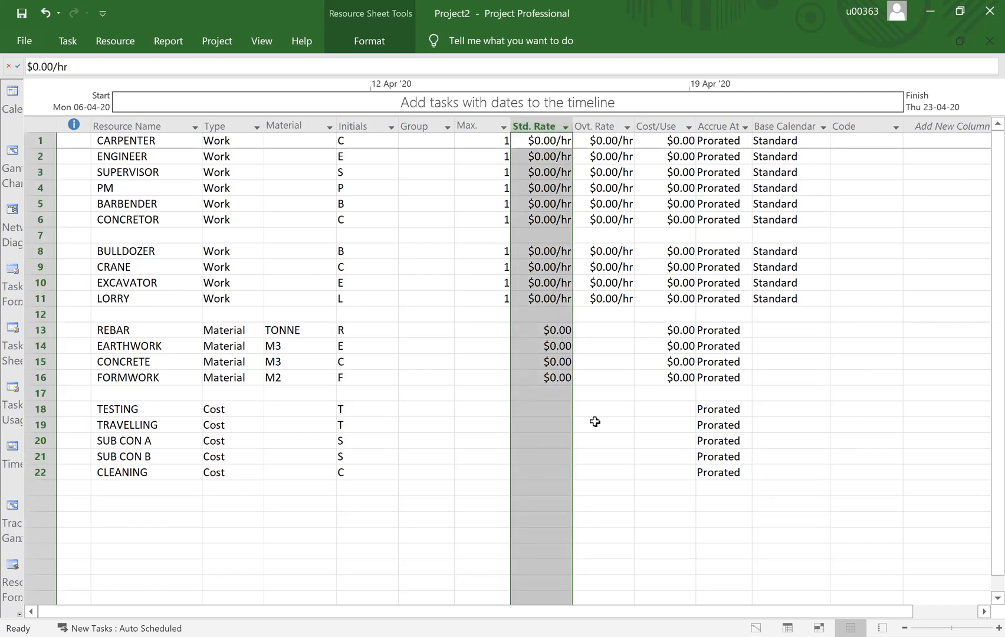
pyautogui.click(545, 444)
pyautogui.press('Down')
pyautogui.press('Down')
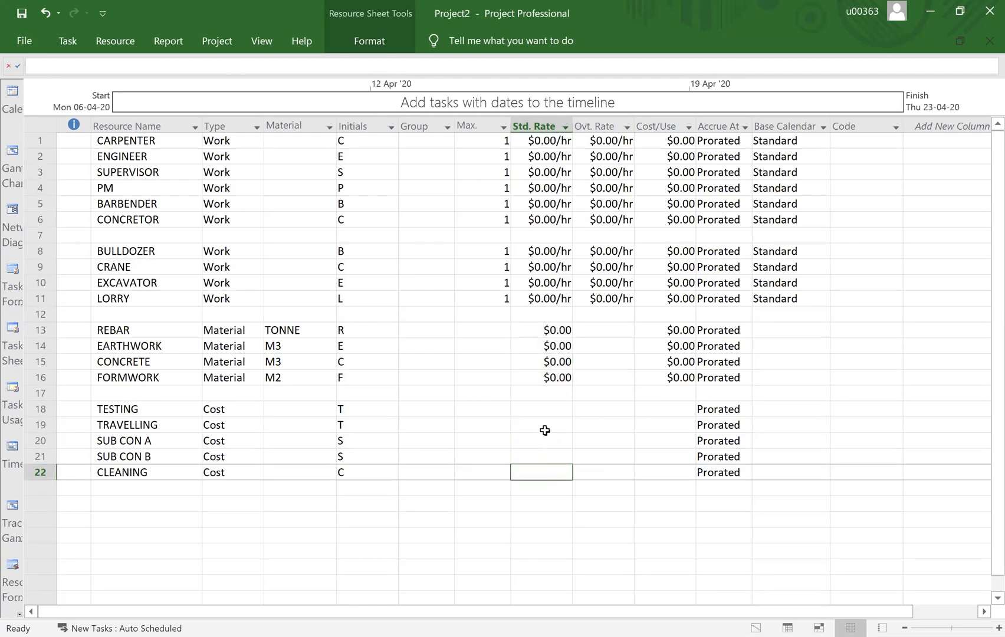
pyautogui.click(543, 421)
pyautogui.click(549, 443)
pyautogui.click(543, 469)
pyautogui.click(489, 503)
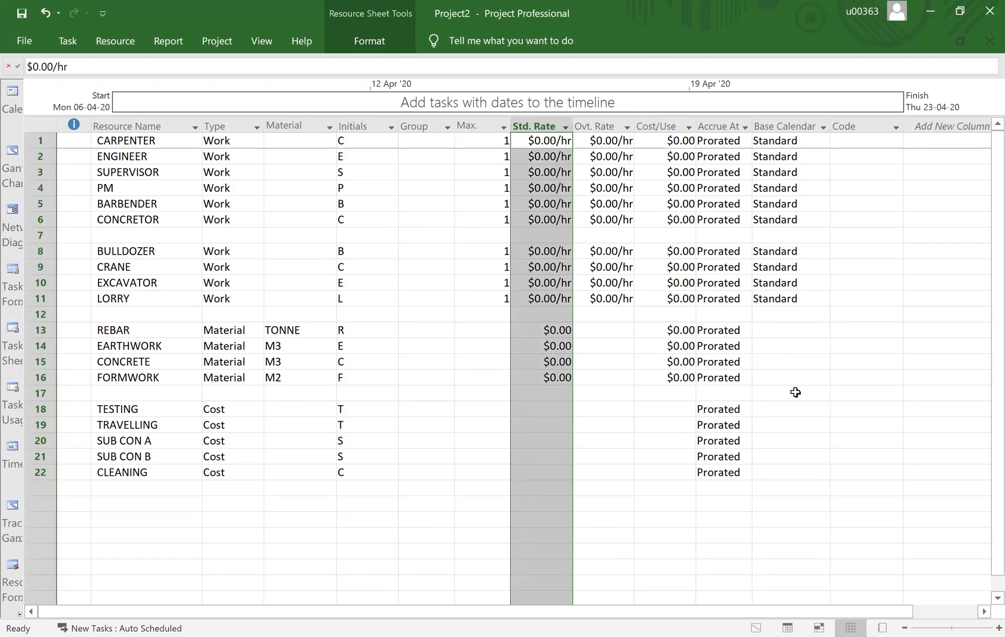
pyautogui.click(923, 396)
pyautogui.click(890, 413)
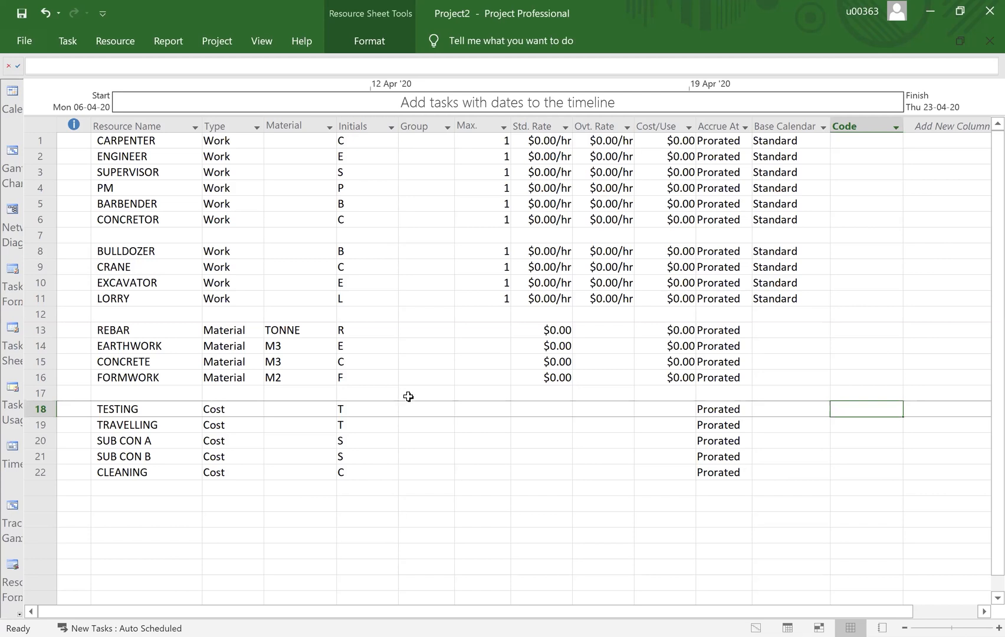
pyautogui.click(551, 330)
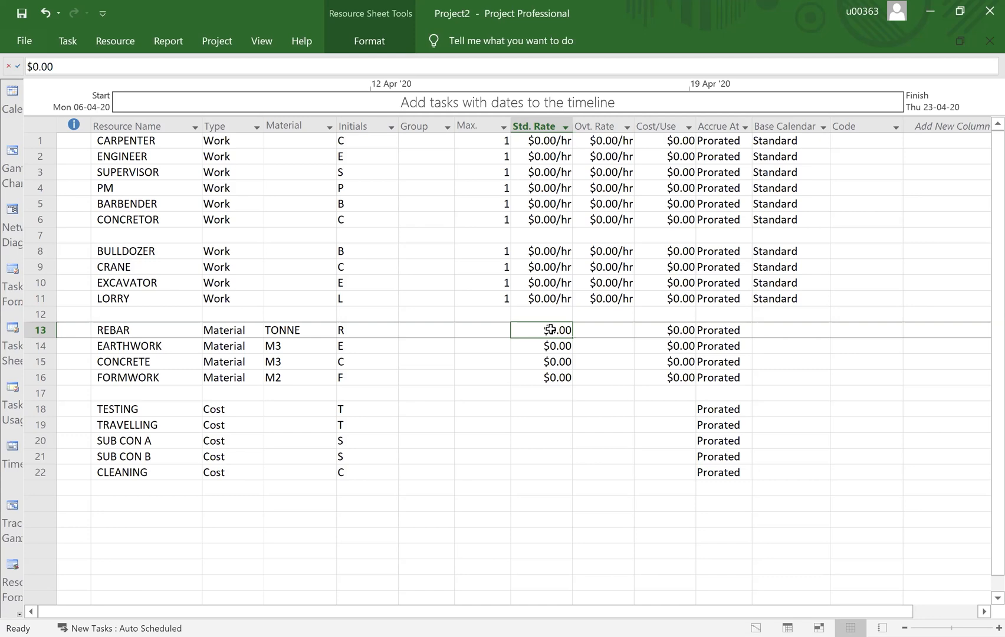
# Set the standard rate of REBAR to $3,000.00 and of EARTHWORK to $30.00
pyautogui.write('3000')
pyautogui.press('Return')
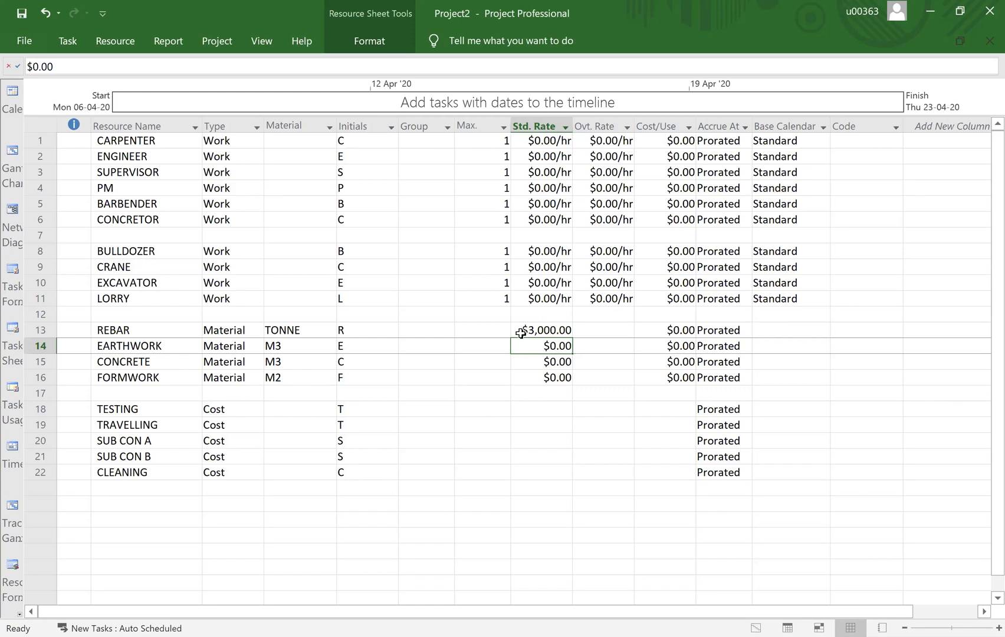
pyautogui.doubleClick(551, 349)
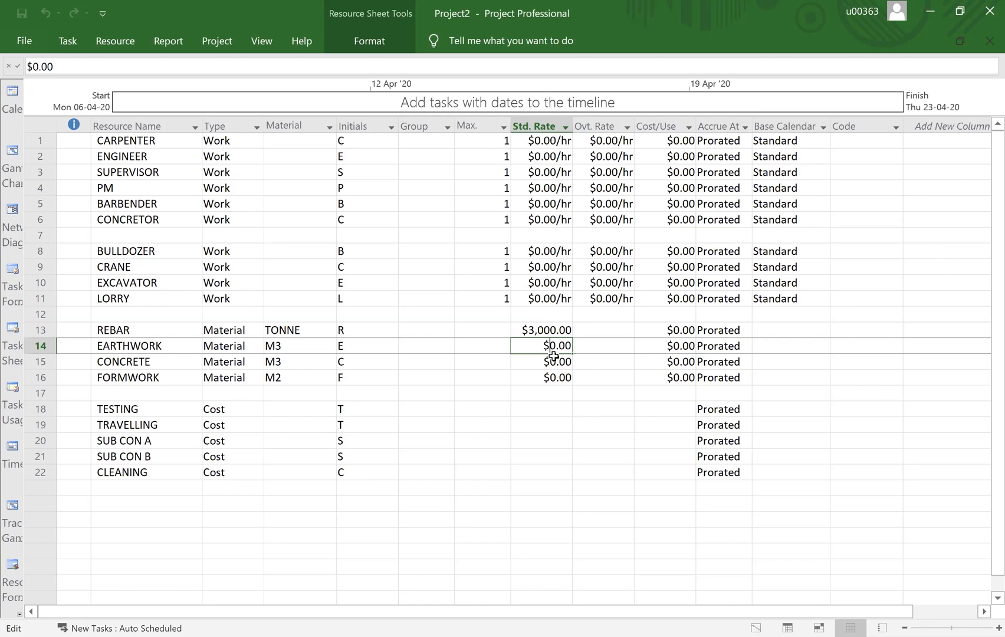
pyautogui.write('30')
pyautogui.press('BackSpace')
pyautogui.press('BackSpace')
pyautogui.press('Return')
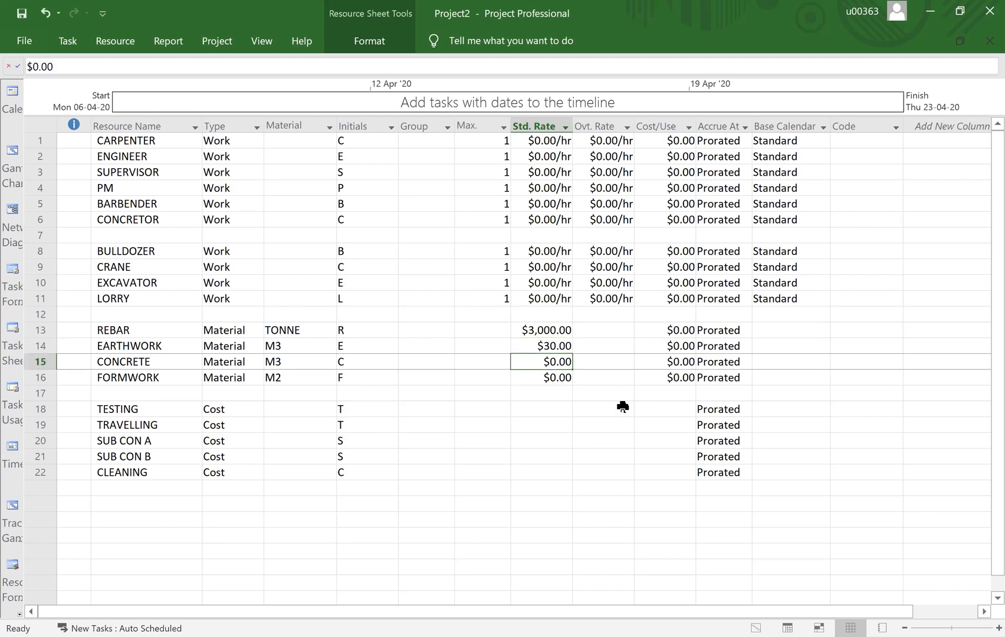
# Set the standard rate of CONCRETE to $400.00 and of FORMWORK to $20.00
pyautogui.click(549, 360)
pyautogui.write('400')
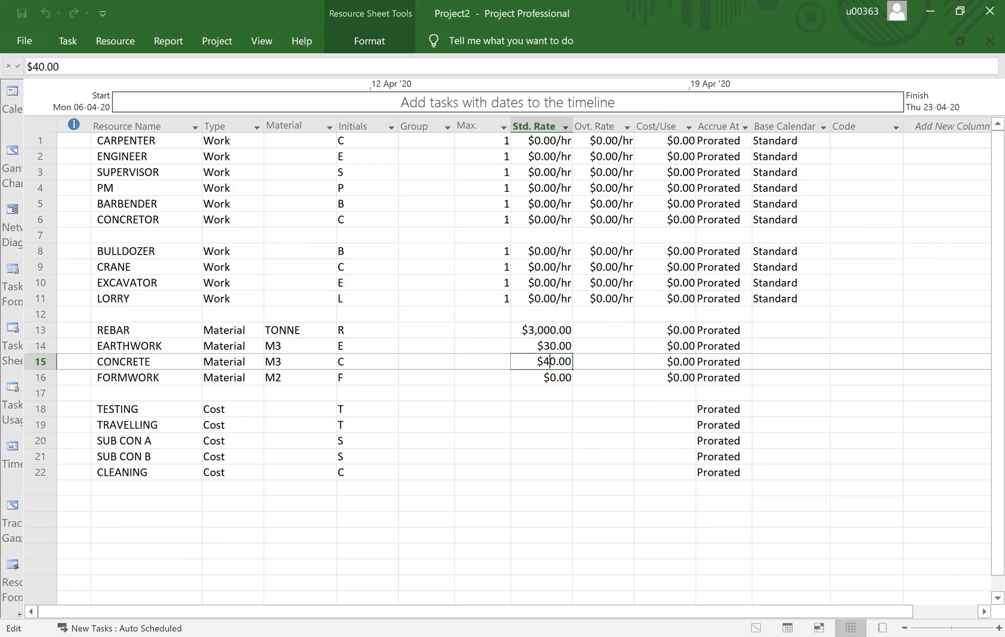
pyautogui.press('BackSpace')
pyautogui.click(558, 408)
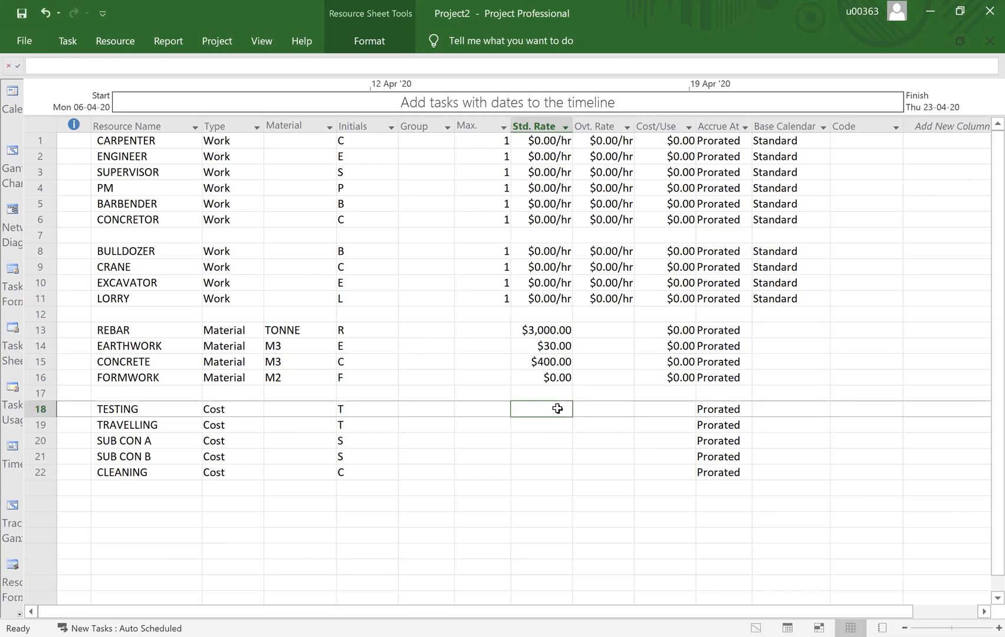
pyautogui.click(547, 378)
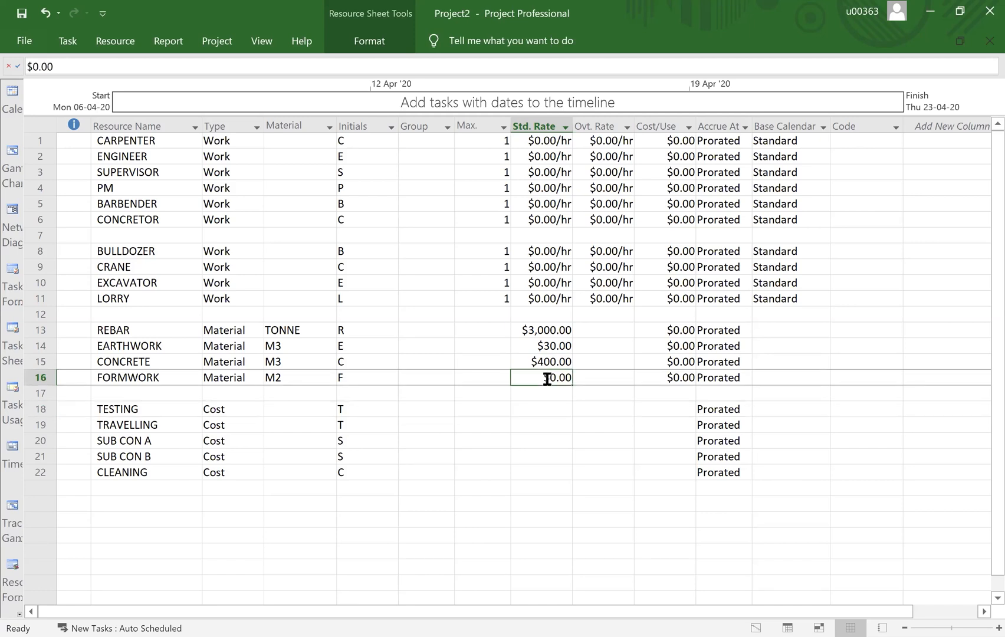
pyautogui.write('20')
pyautogui.press('Return')
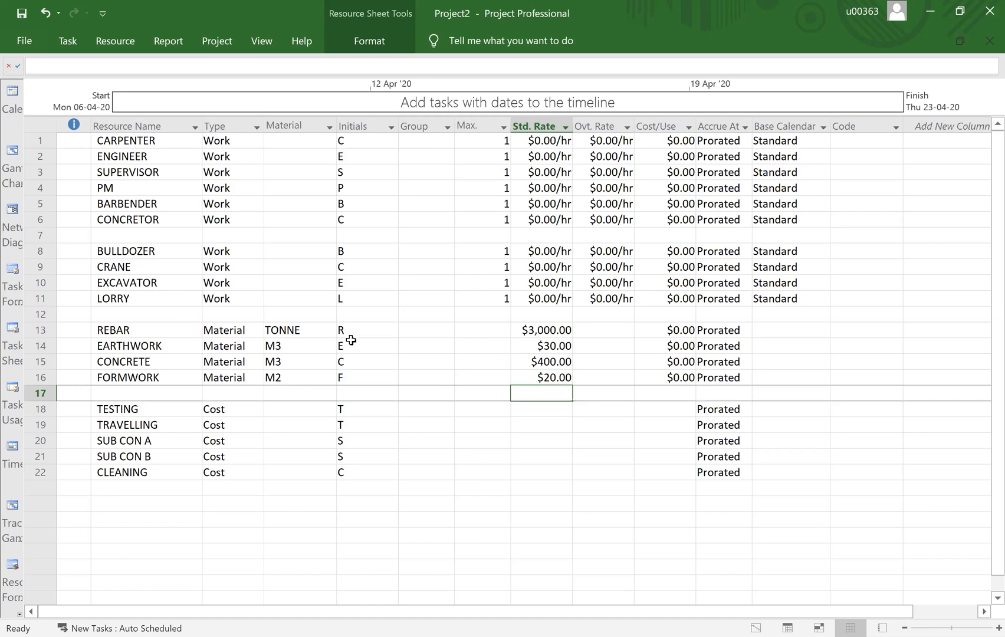
# Switch to the Gantt Chart view and examine the Resource Names cells of tasks A to G
pyautogui.click(12, 155)
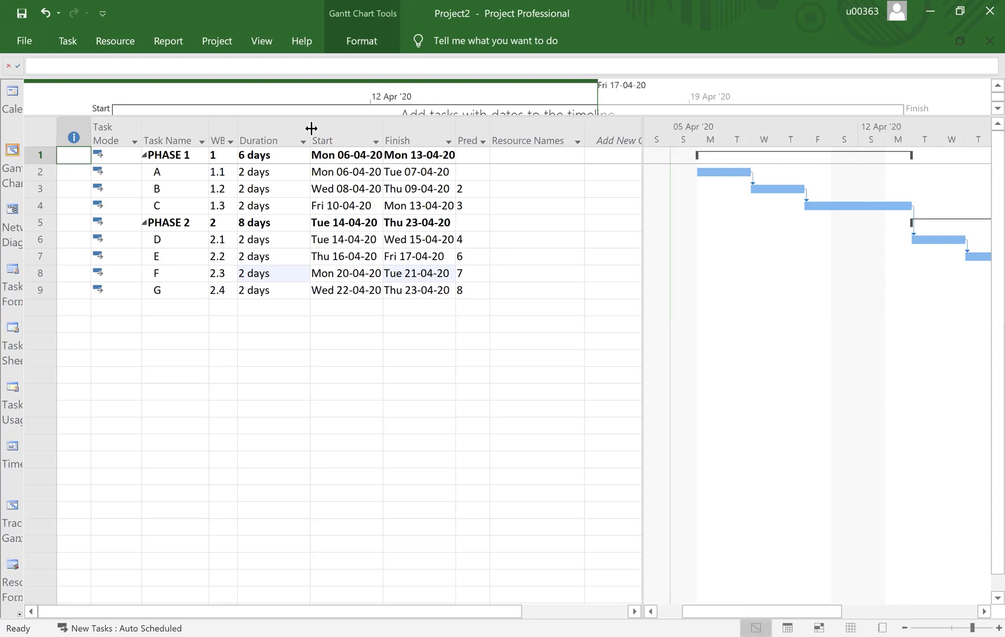
pyautogui.click(535, 139)
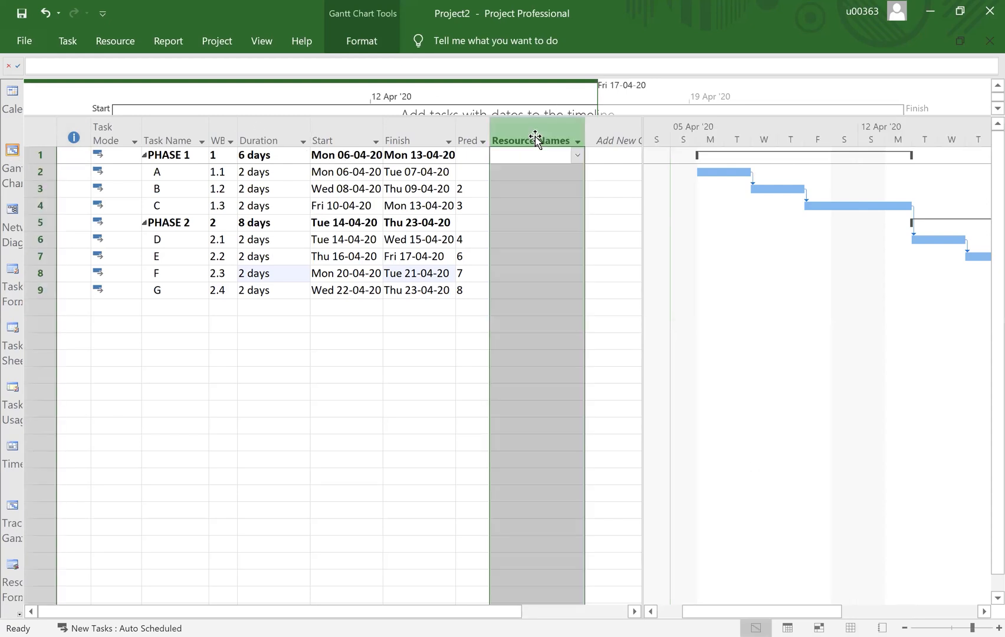
pyautogui.click(549, 172)
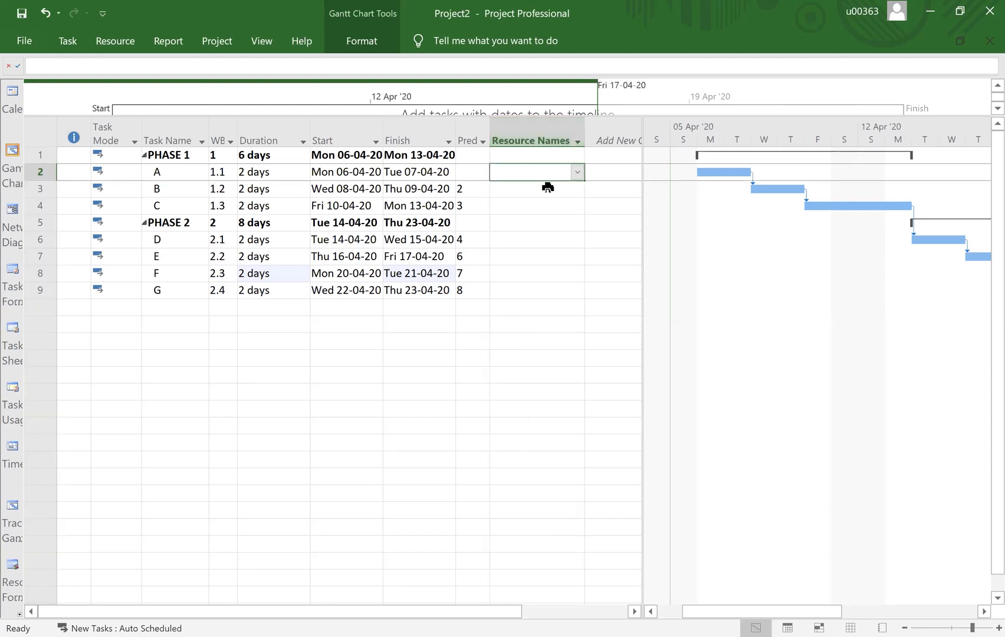
pyautogui.click(546, 187)
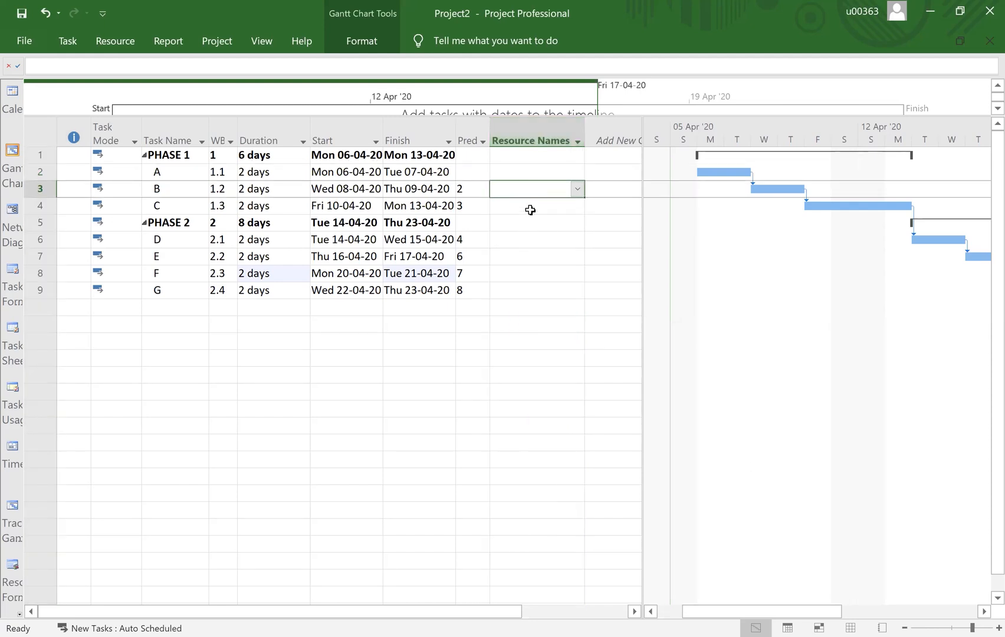
pyautogui.click(531, 207)
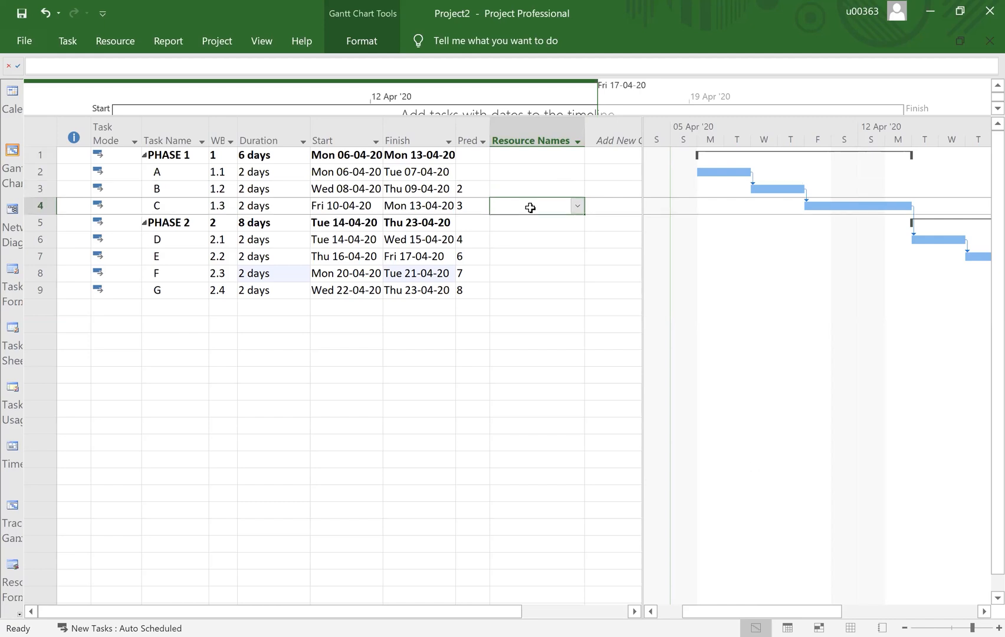
pyautogui.click(535, 240)
pyautogui.click(531, 260)
pyautogui.click(531, 272)
pyautogui.click(535, 290)
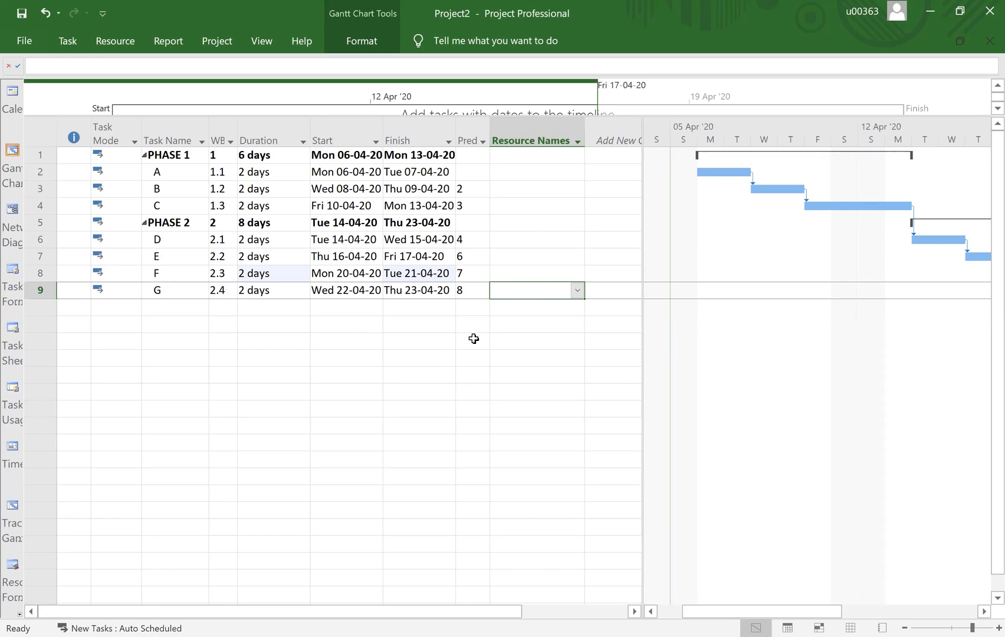
# Examine the list of resources available for task A in its Resource Names cell without assigning any
pyautogui.click(35, 172)
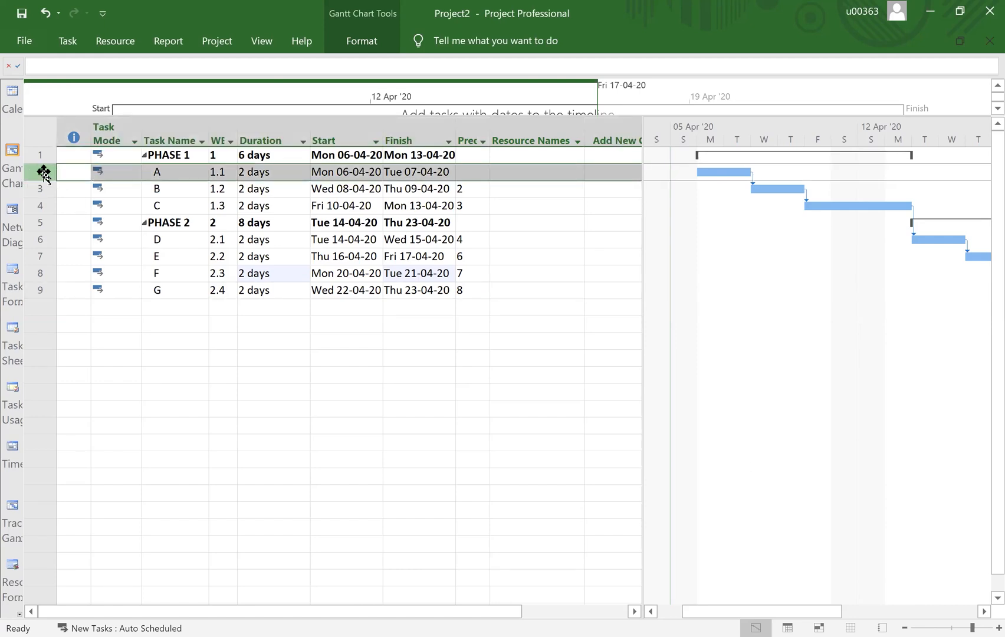
pyautogui.click(565, 169)
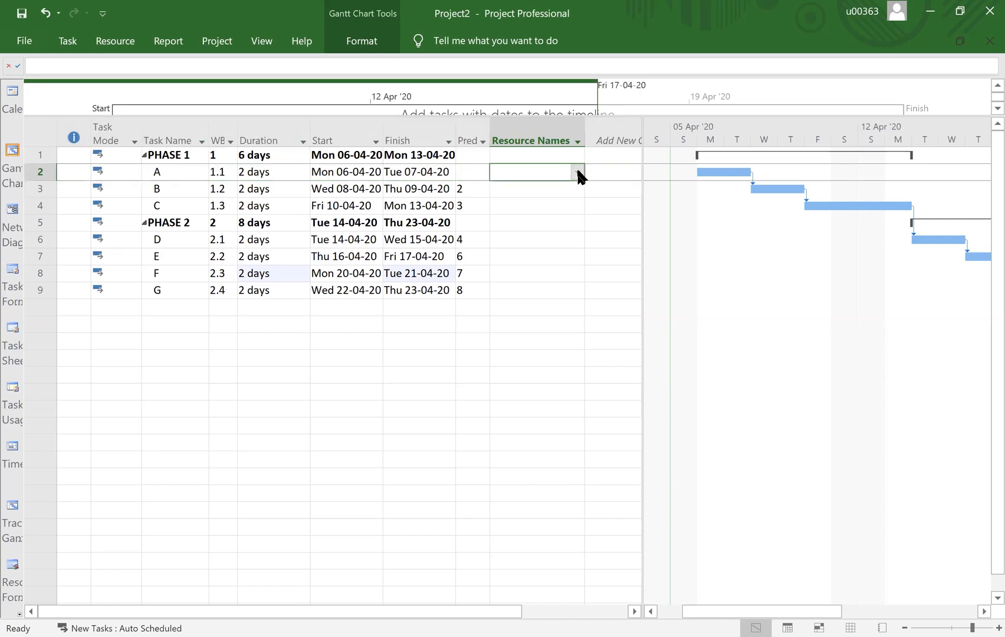
pyautogui.click(577, 171)
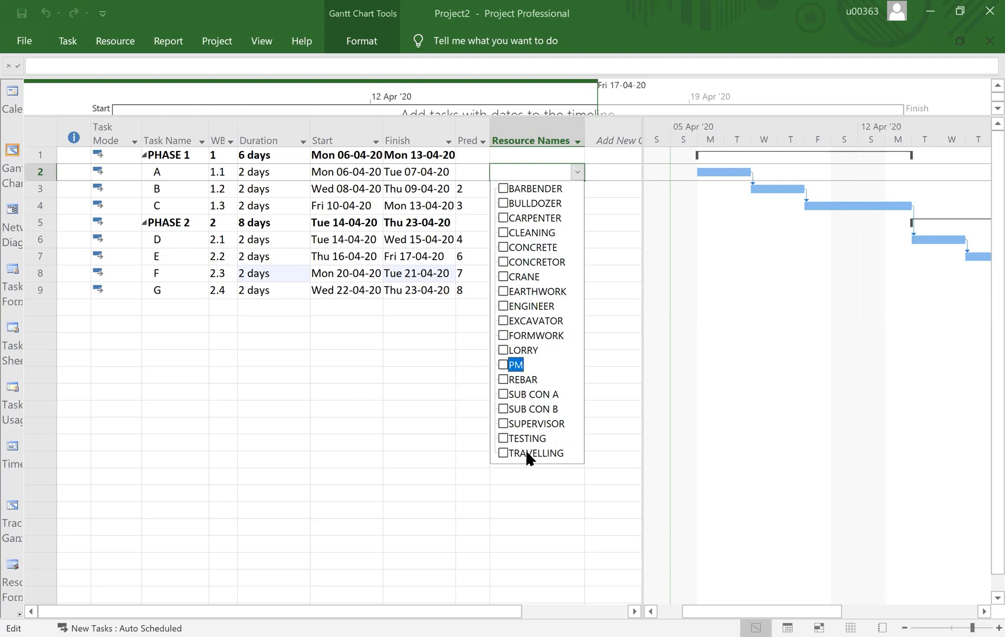
pyautogui.click(616, 207)
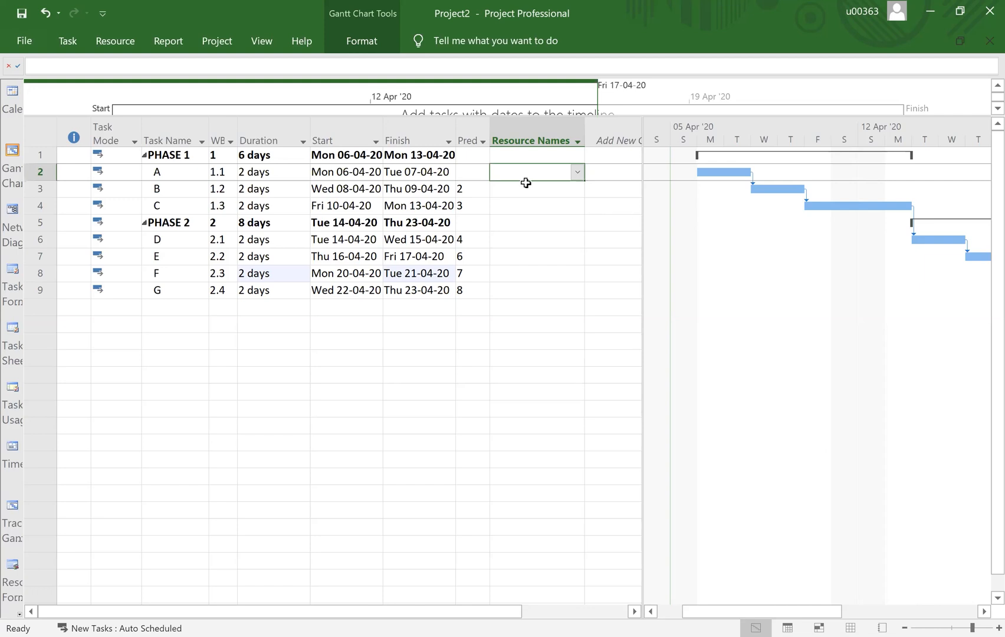
pyautogui.click(159, 391)
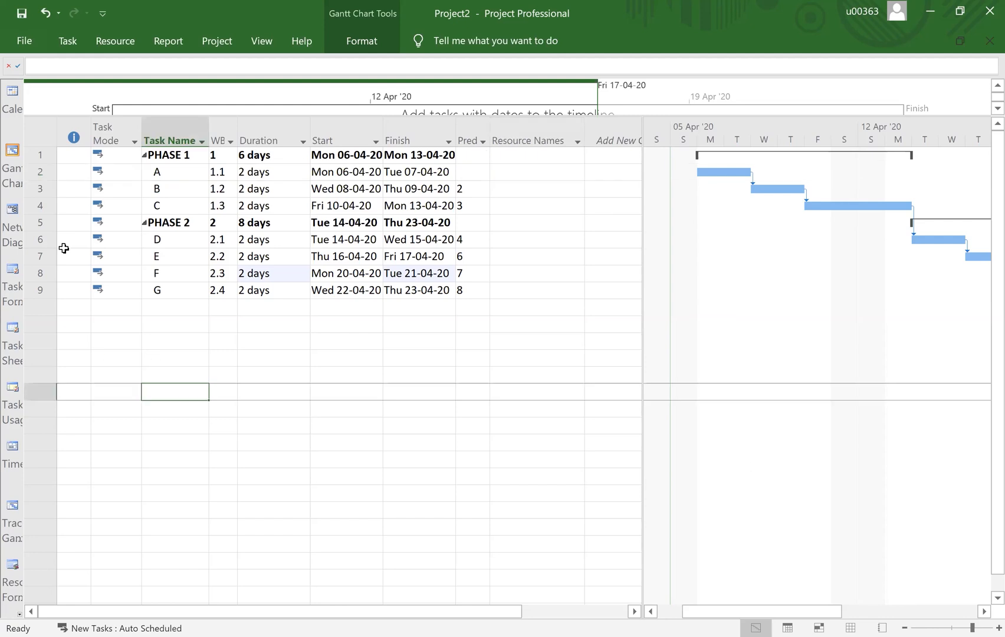
# Try to bring up Assign Resources for task A
pyautogui.click(42, 171)
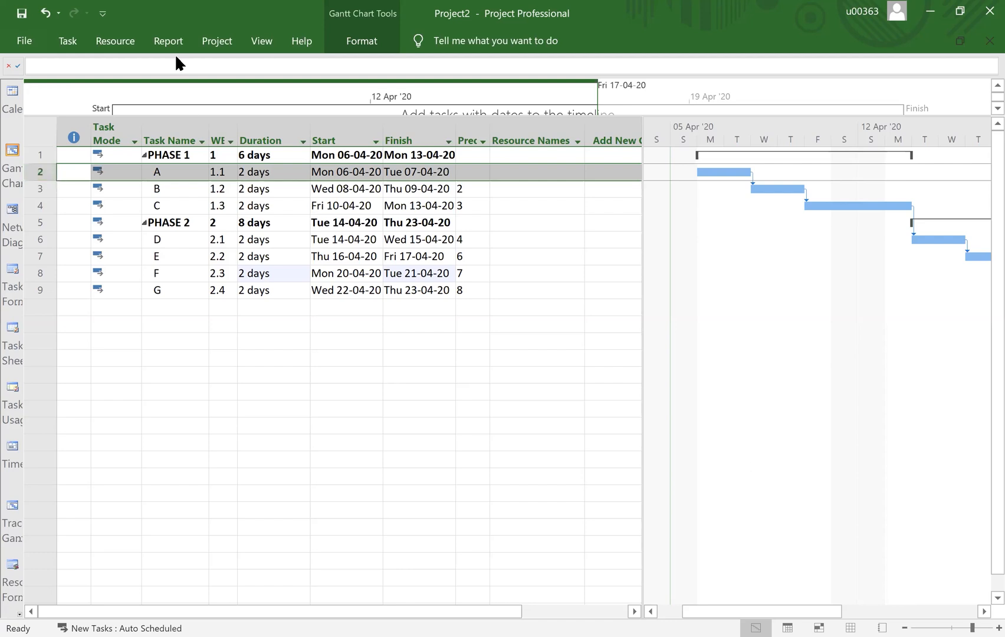
pyautogui.click(121, 44)
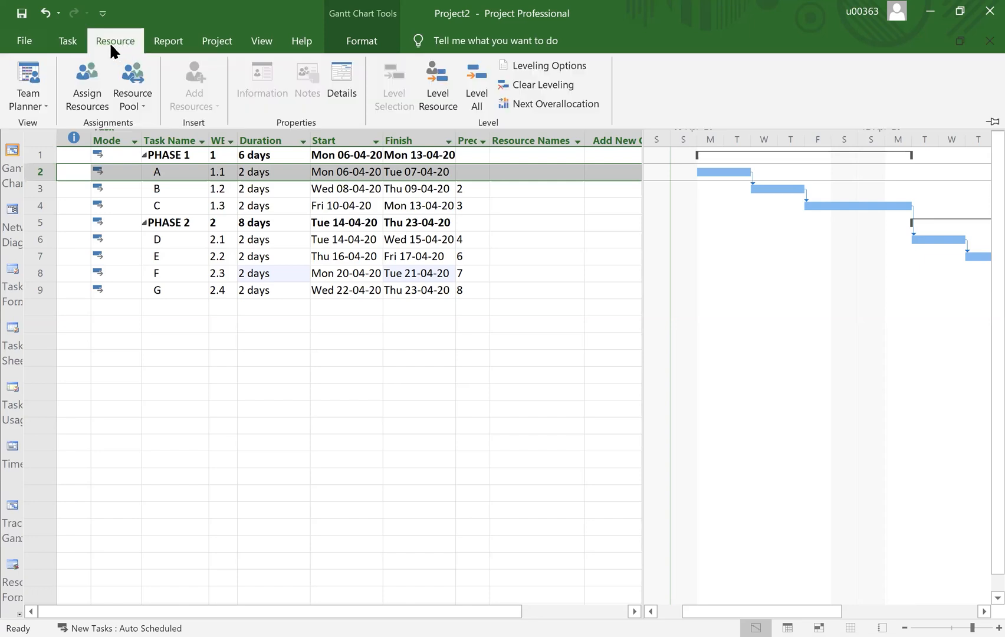
pyautogui.click(80, 77)
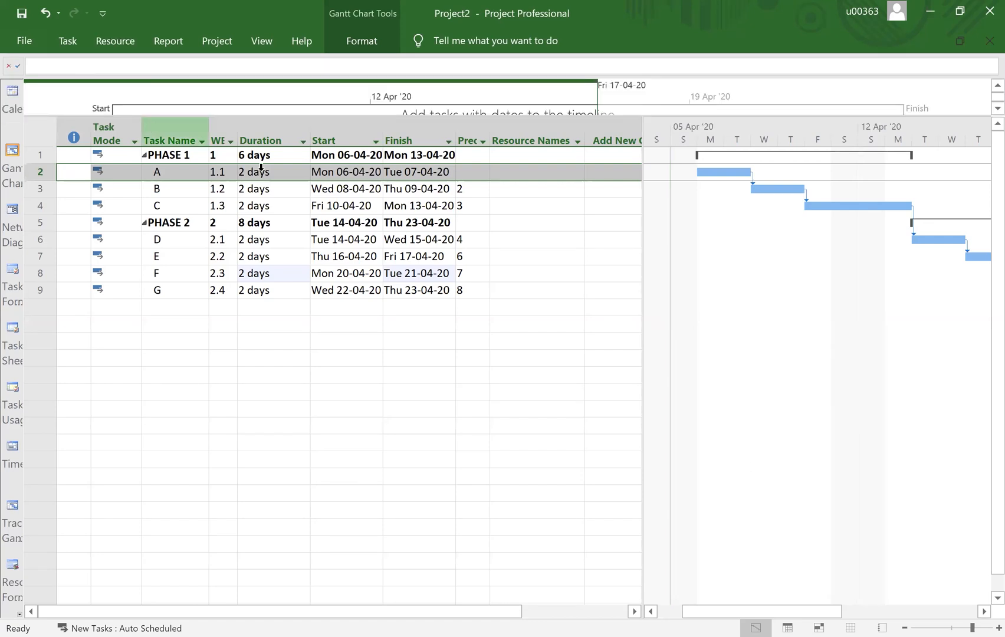
pyautogui.click(127, 42)
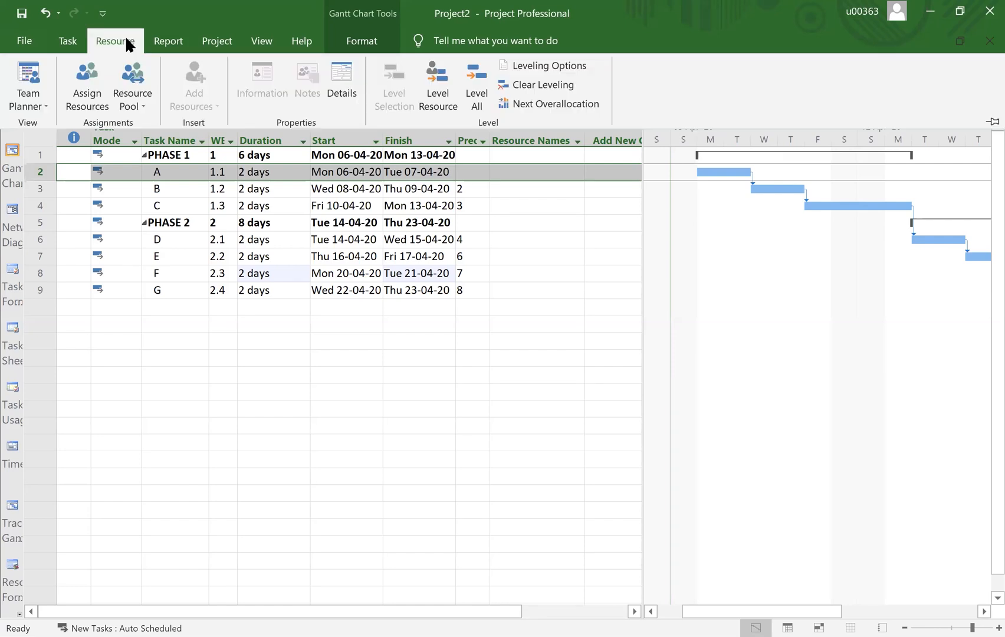
pyautogui.click(113, 42)
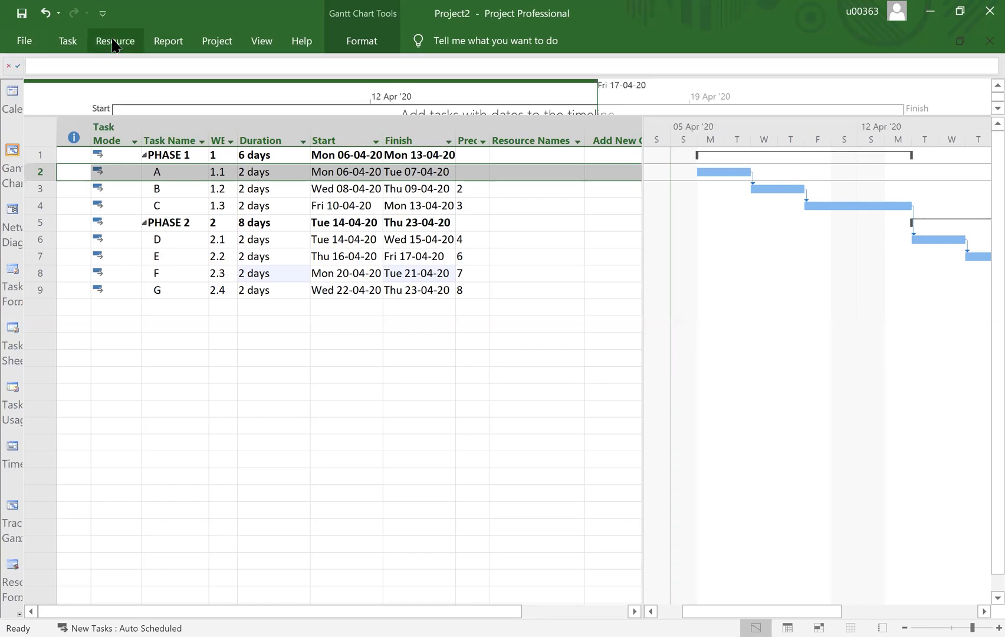
pyautogui.click(114, 45)
pyautogui.click(114, 44)
pyautogui.click(114, 45)
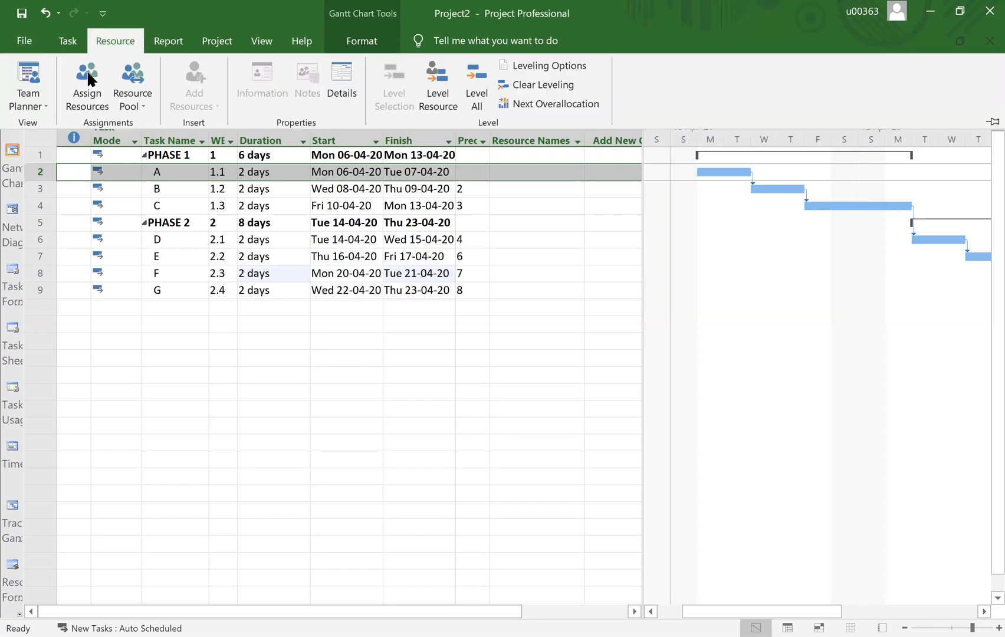
pyautogui.click(87, 73)
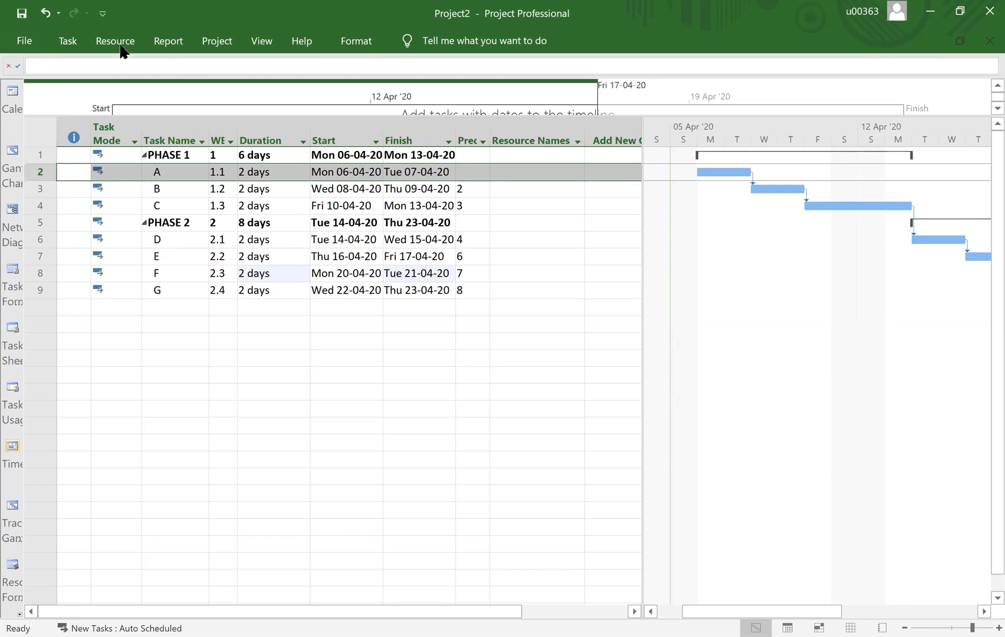
pyautogui.click(117, 43)
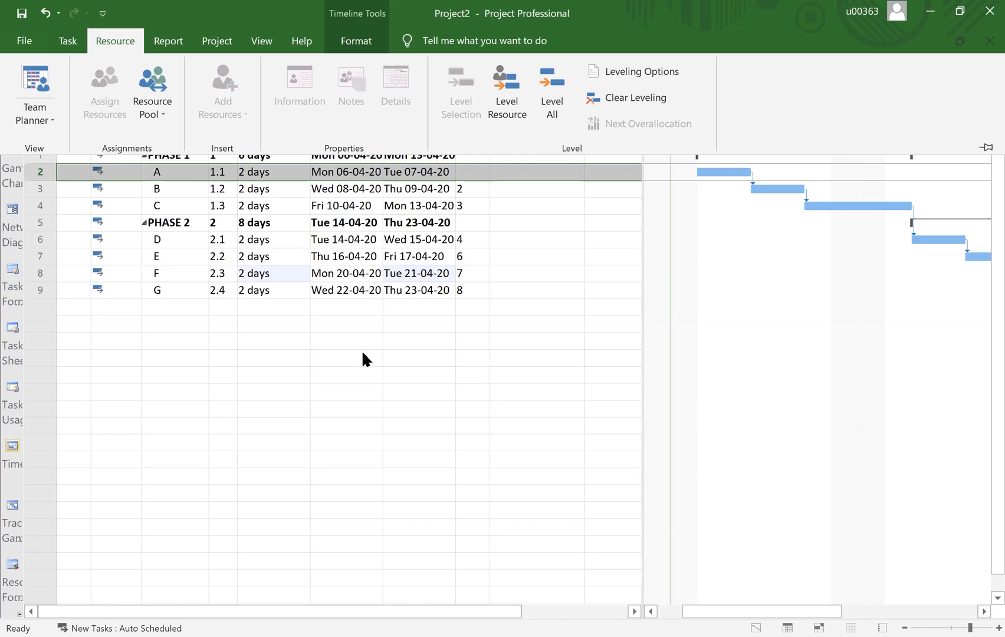
pyautogui.hotkey('ctrl', 'F1')
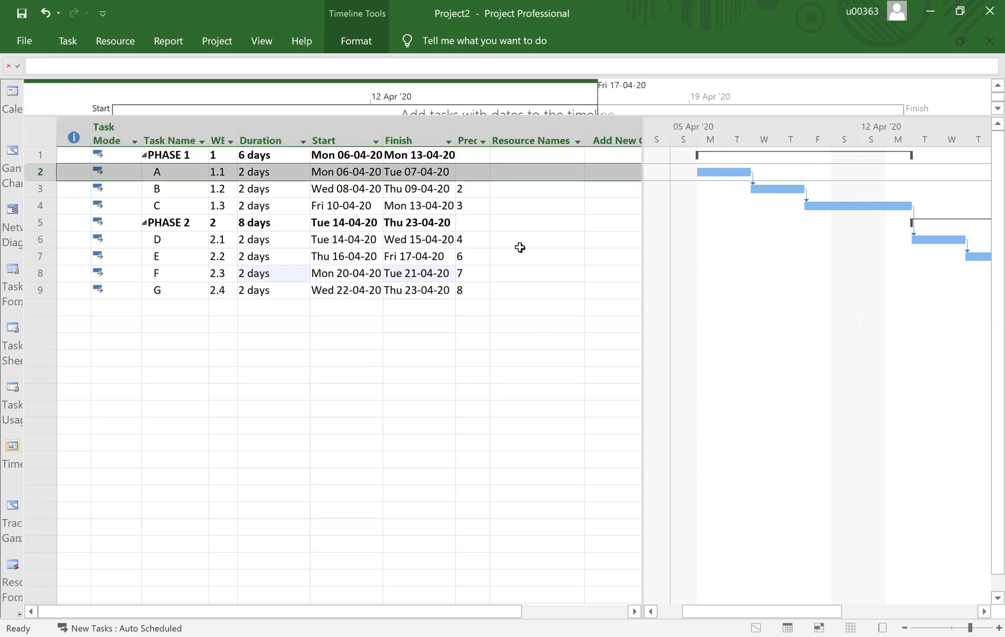
pyautogui.click(125, 42)
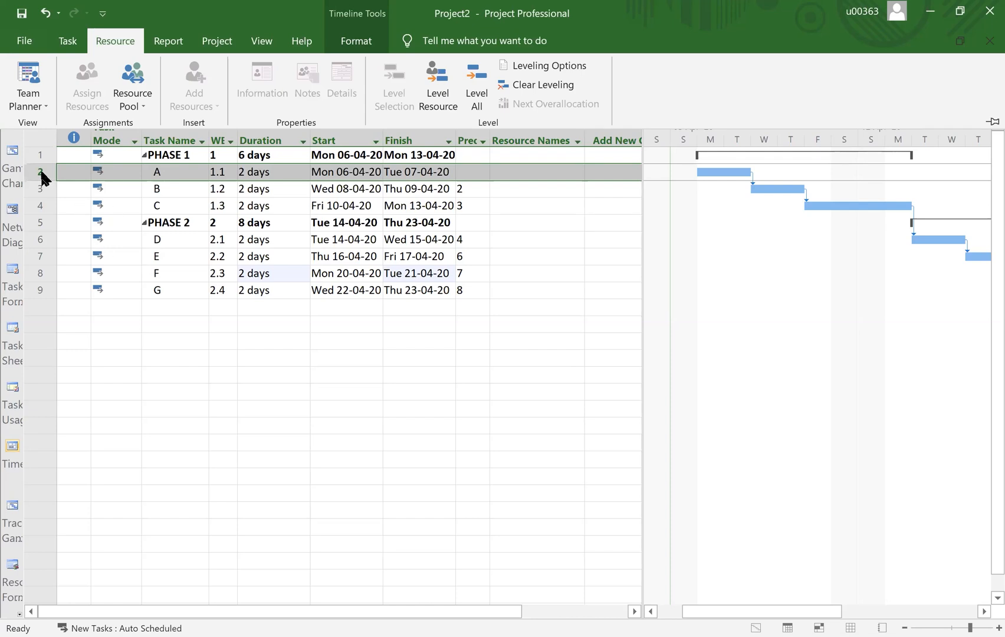
pyautogui.hotkey('ctrl', 'F1')
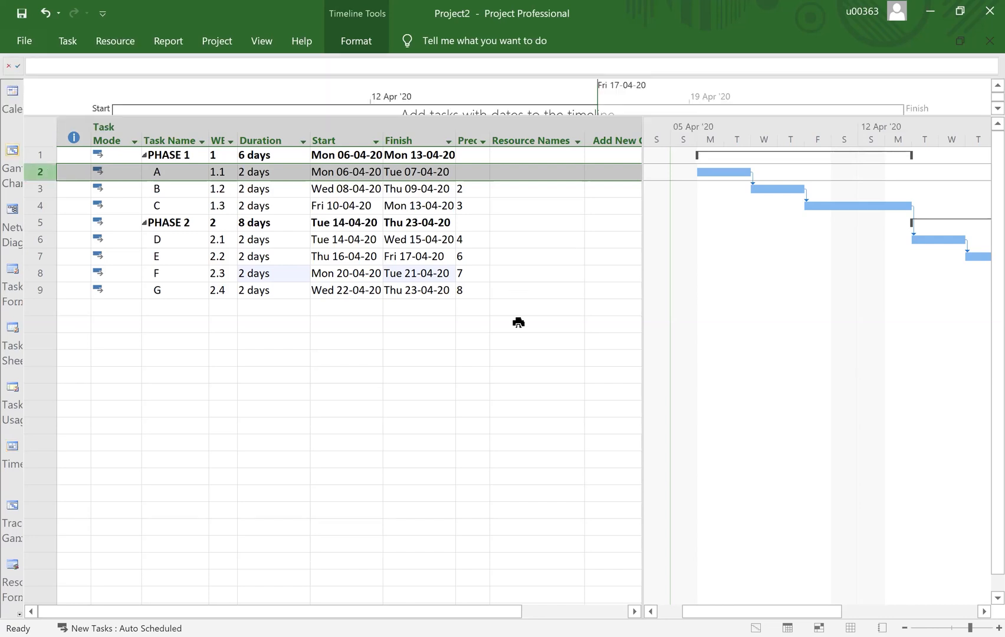
pyautogui.click(548, 381)
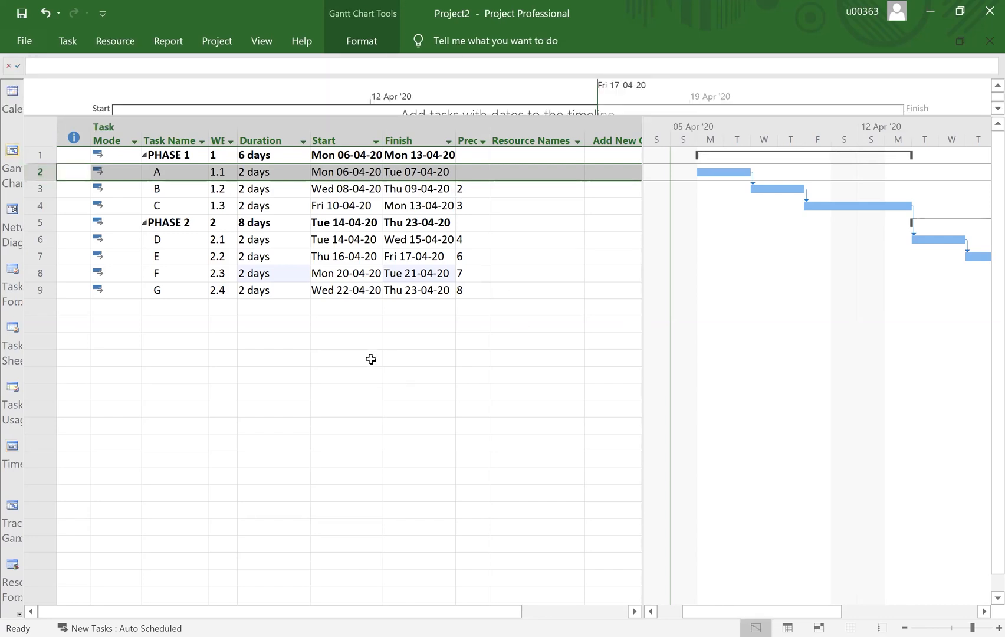
pyautogui.click(338, 459)
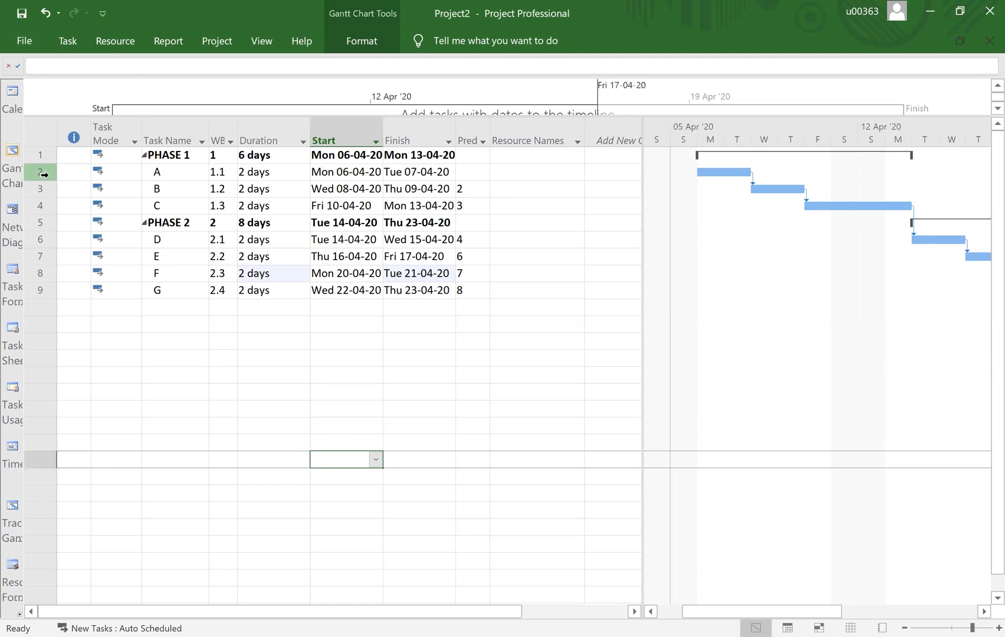
# Open the task information of task A and add BULLDOZER to its resources
pyautogui.click(152, 172)
pyautogui.doubleClick(151, 170)
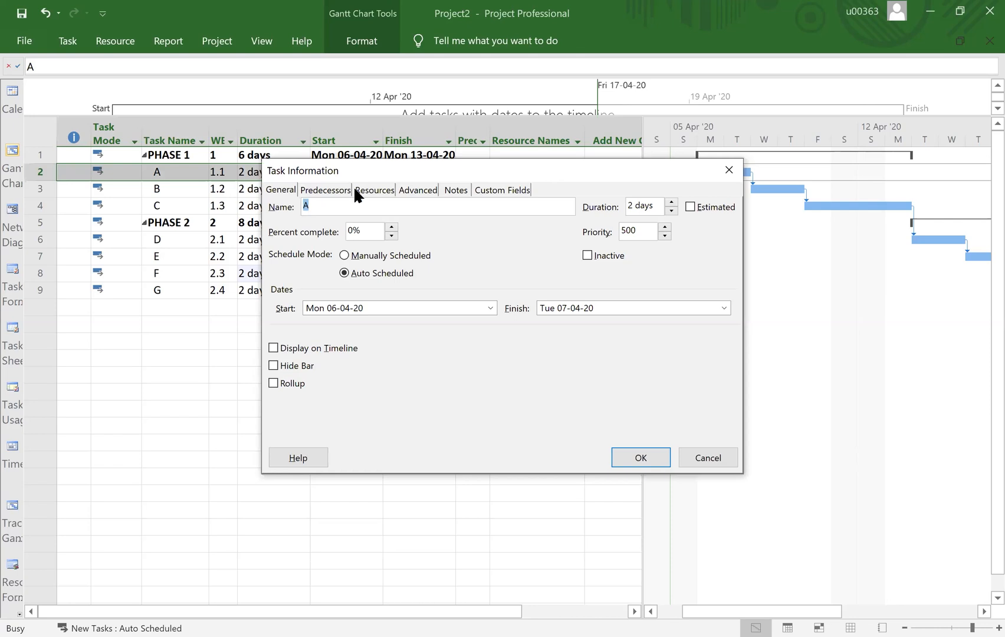
pyautogui.click(374, 189)
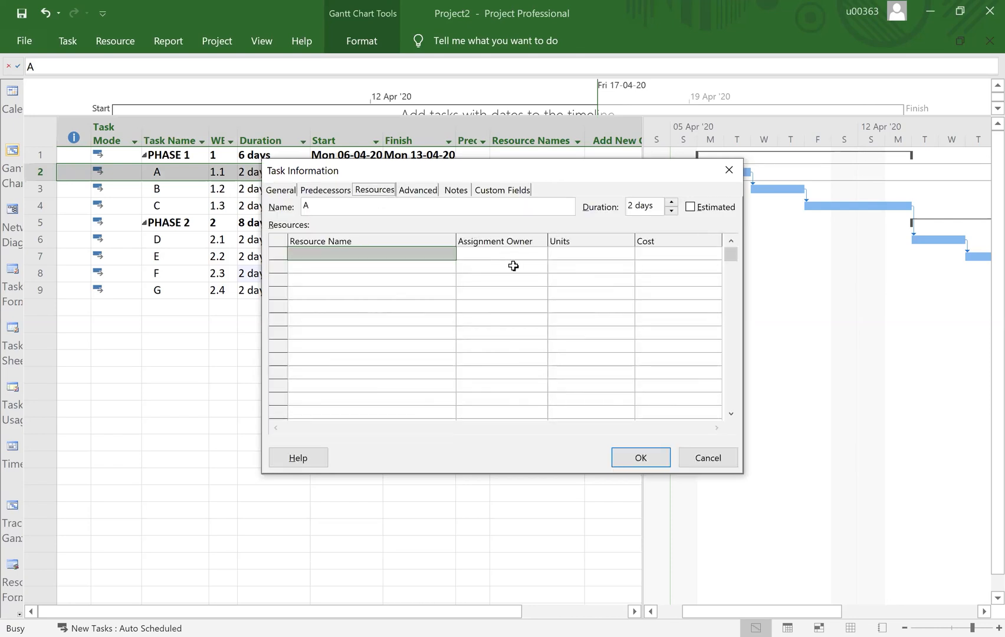
pyautogui.click(448, 250)
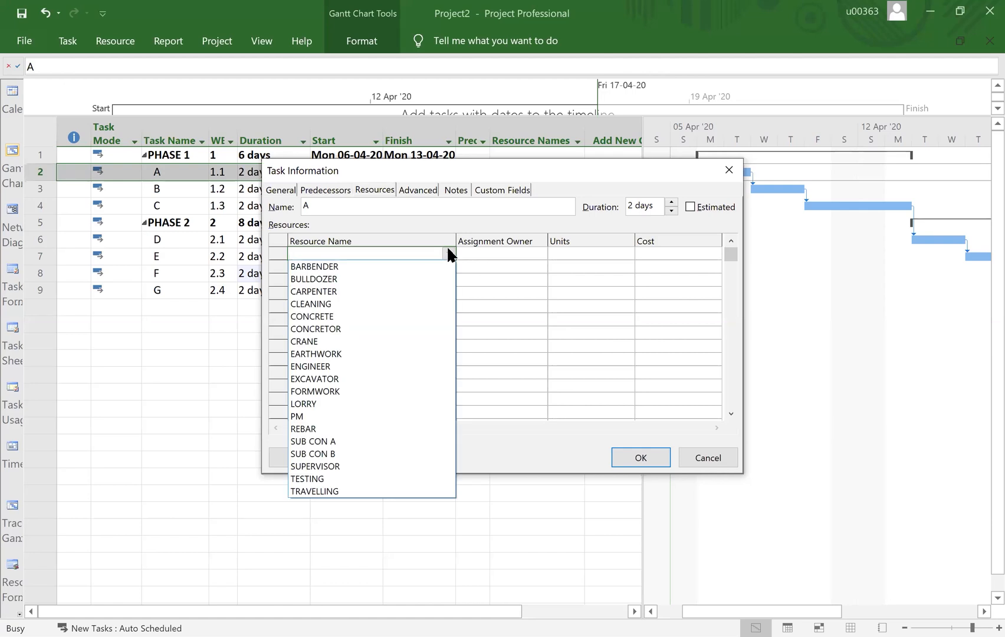
pyautogui.click(320, 281)
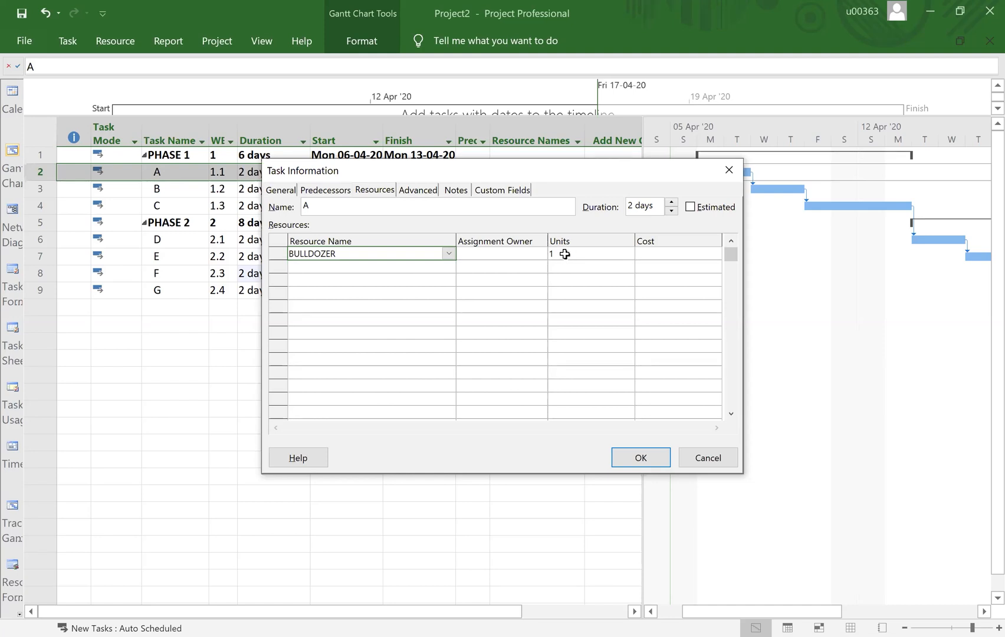
pyautogui.click(661, 255)
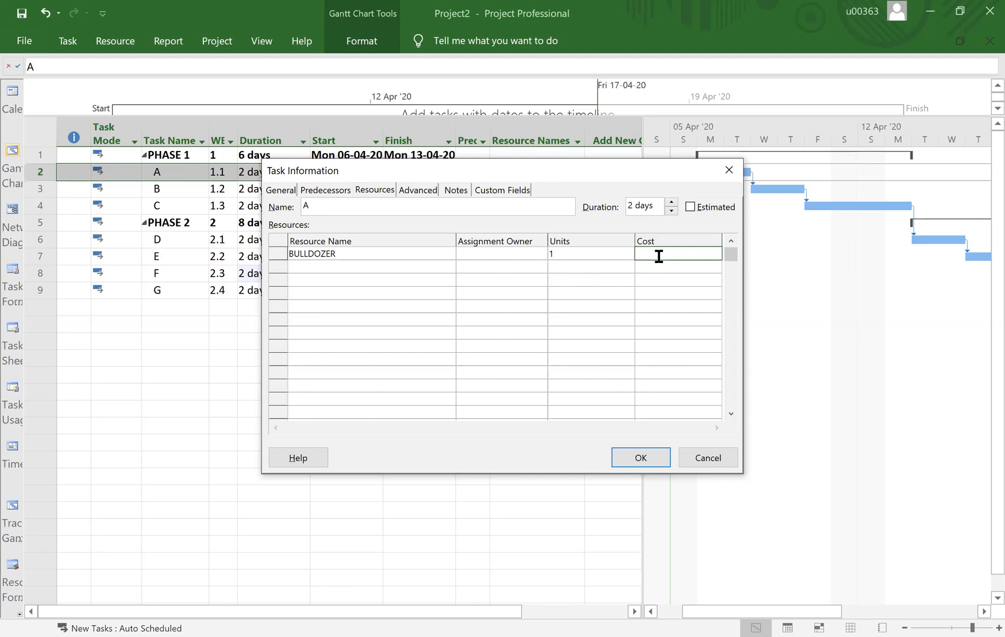
# Try to add SUB CON A as a second resource of task A, and accept the task information
pyautogui.click(361, 267)
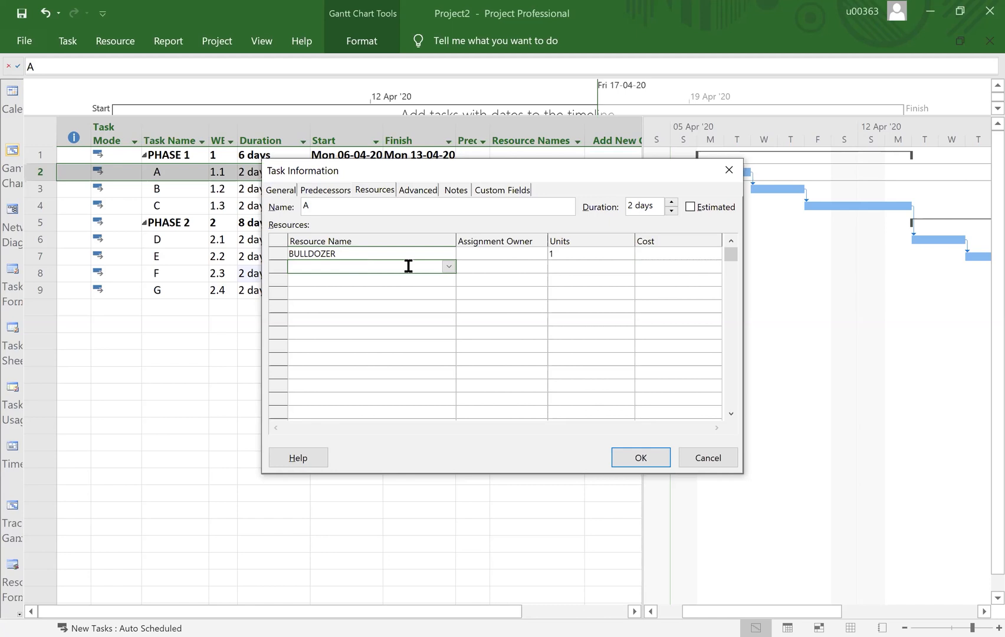
pyautogui.click(448, 267)
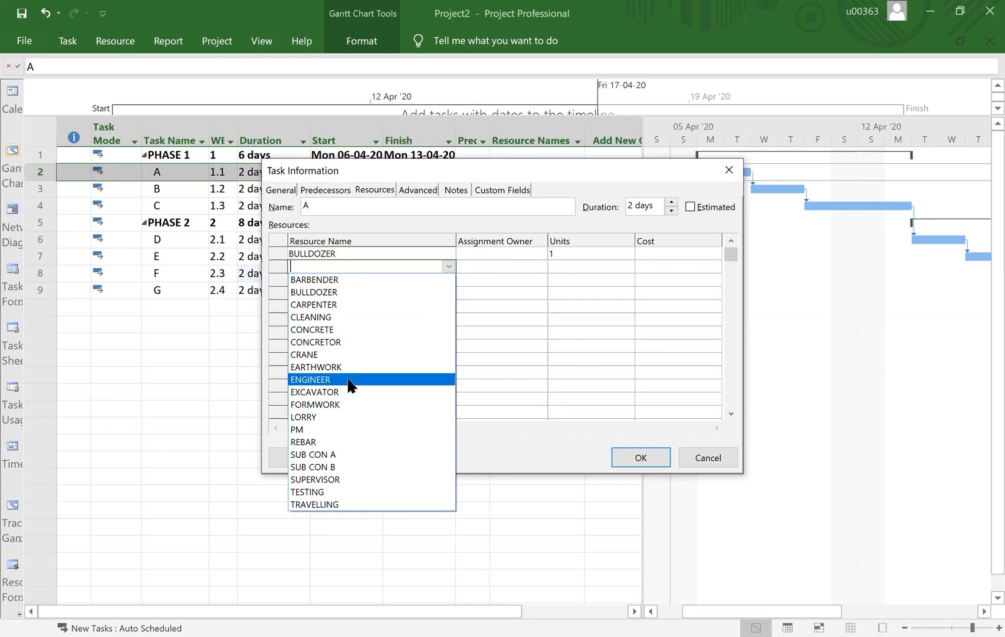
pyautogui.click(333, 455)
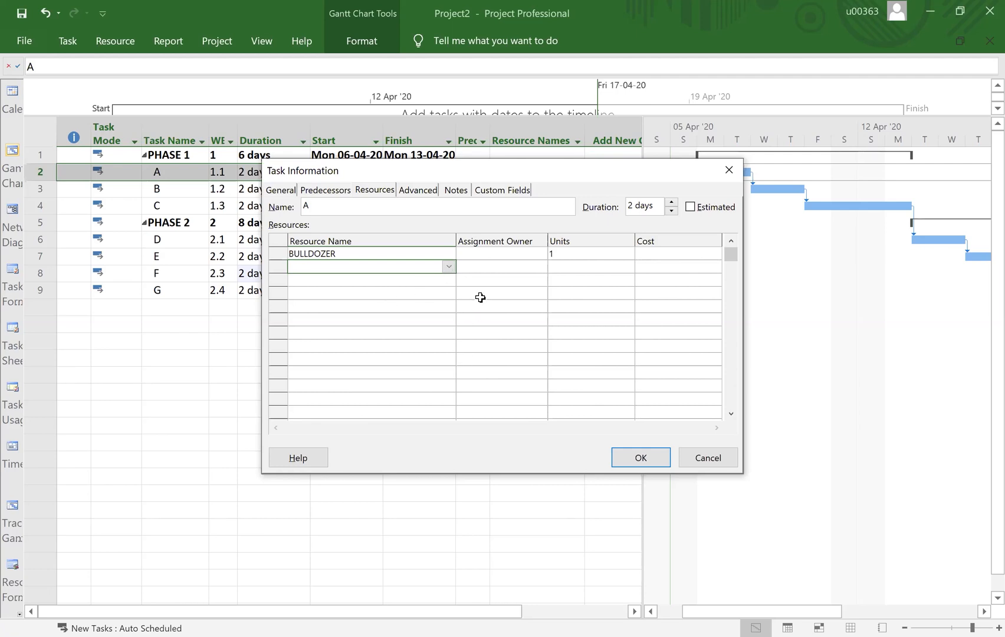
pyautogui.click(451, 288)
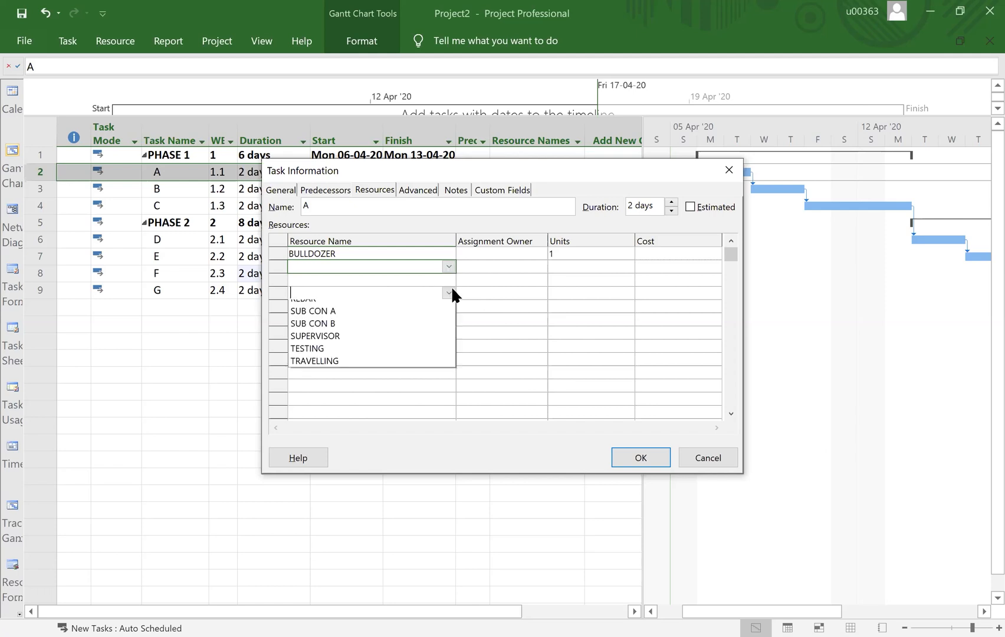
pyautogui.click(447, 263)
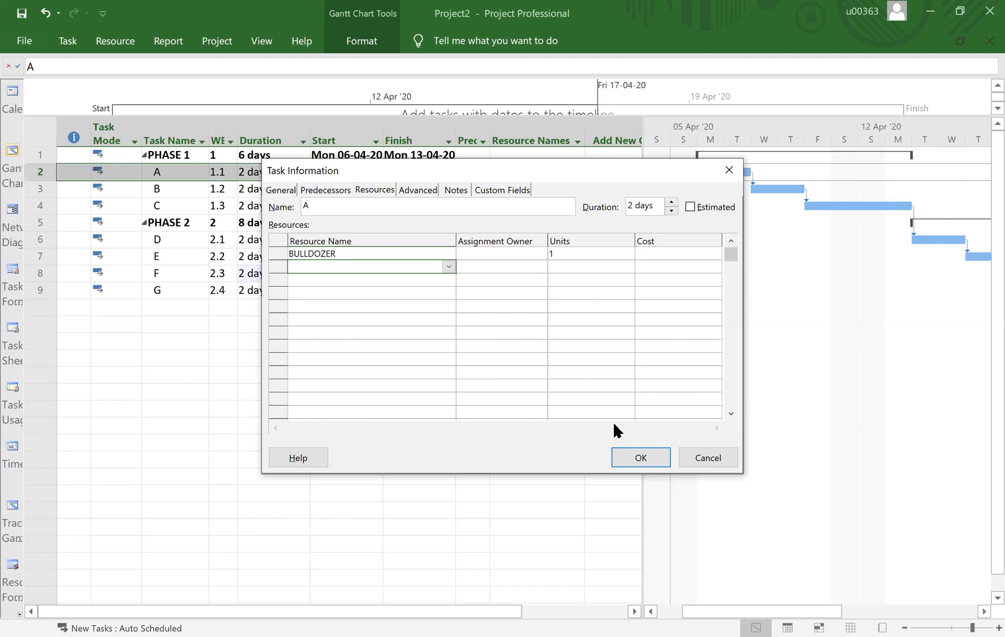
pyautogui.click(639, 458)
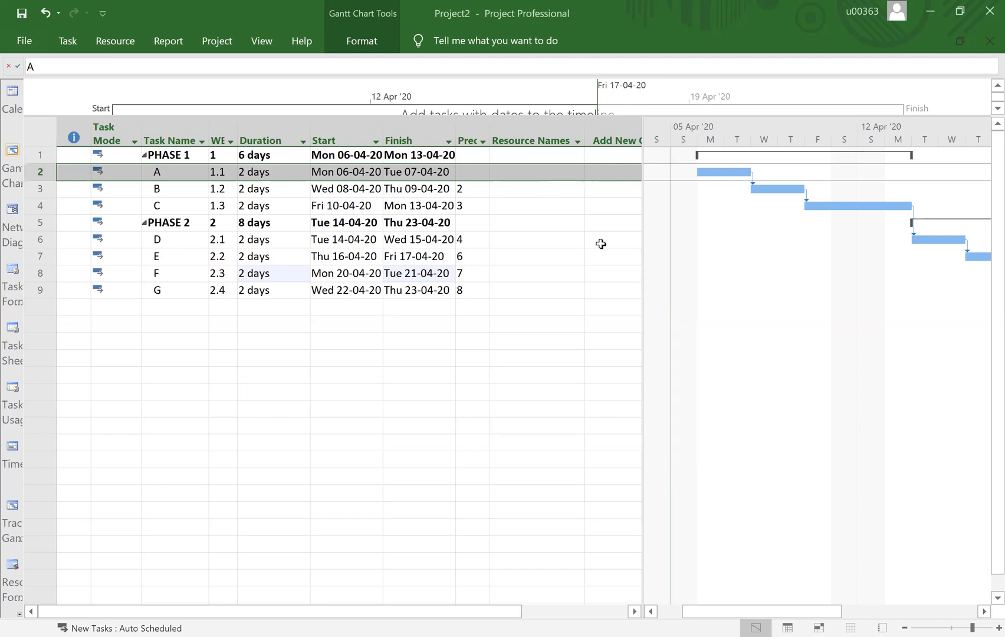
pyautogui.click(521, 173)
pyautogui.click(68, 42)
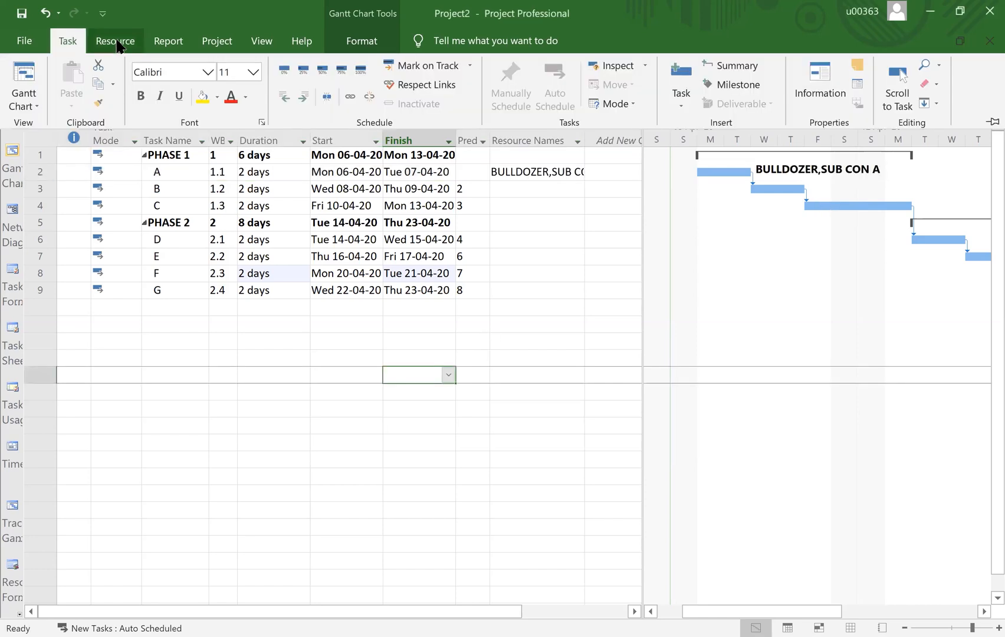
pyautogui.click(117, 43)
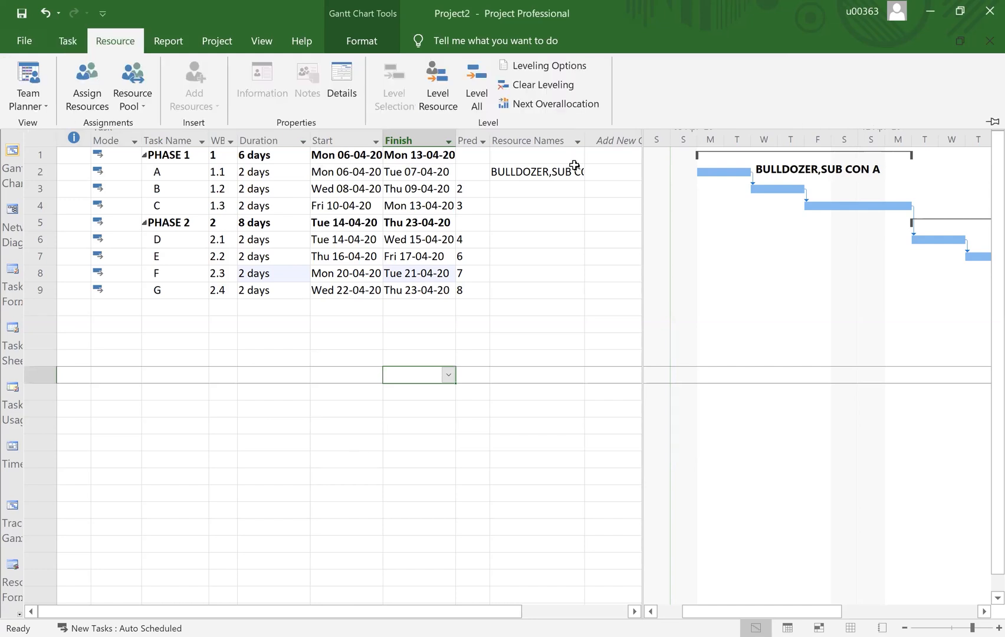
pyautogui.click(577, 193)
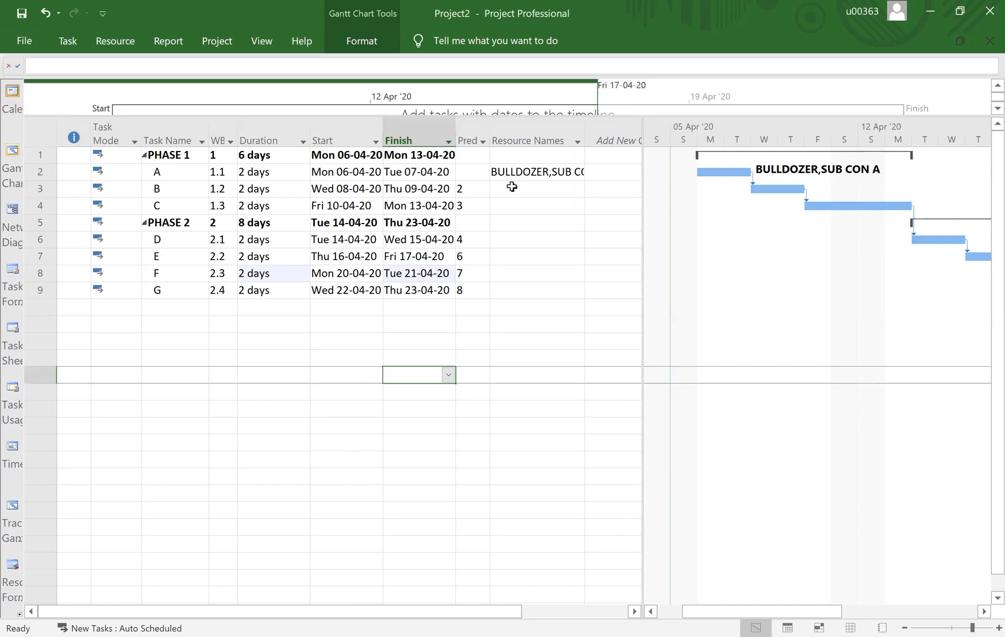
# Try to bring up Assign Resources for task A
pyautogui.click(36, 172)
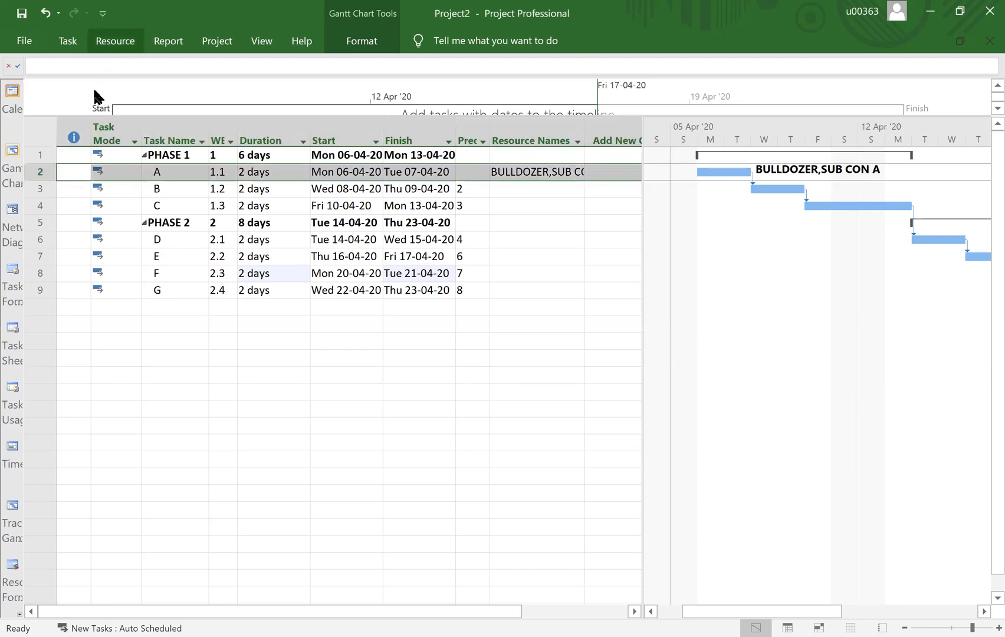
pyautogui.click(107, 44)
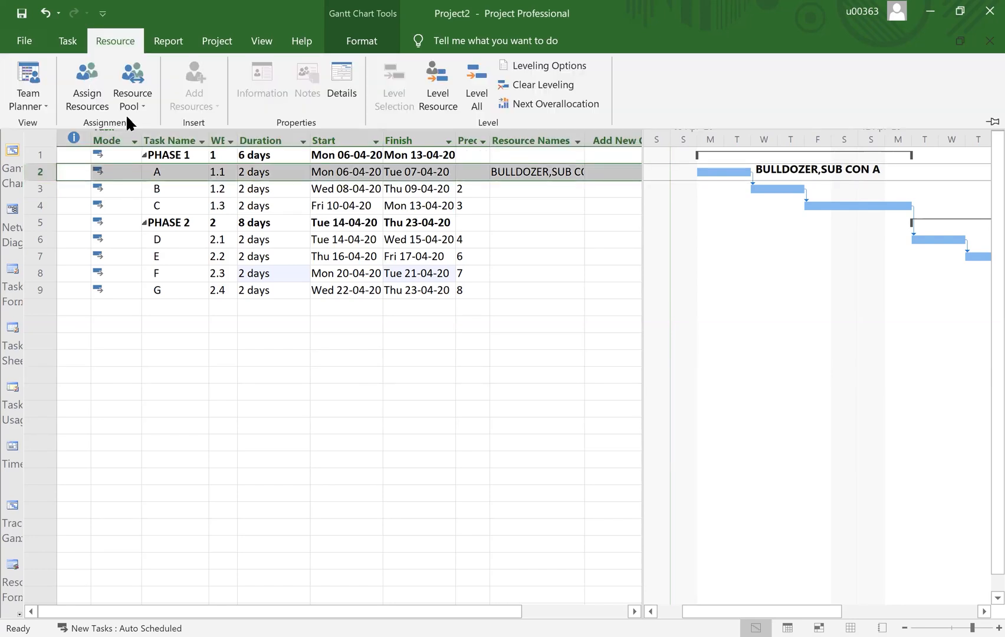
pyautogui.click(89, 84)
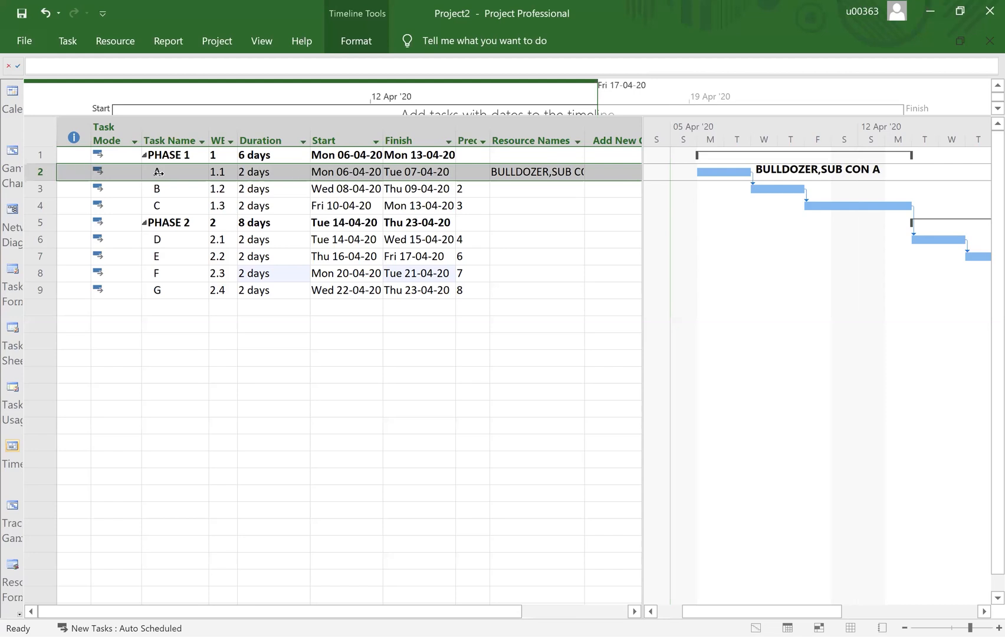
pyautogui.click(219, 290)
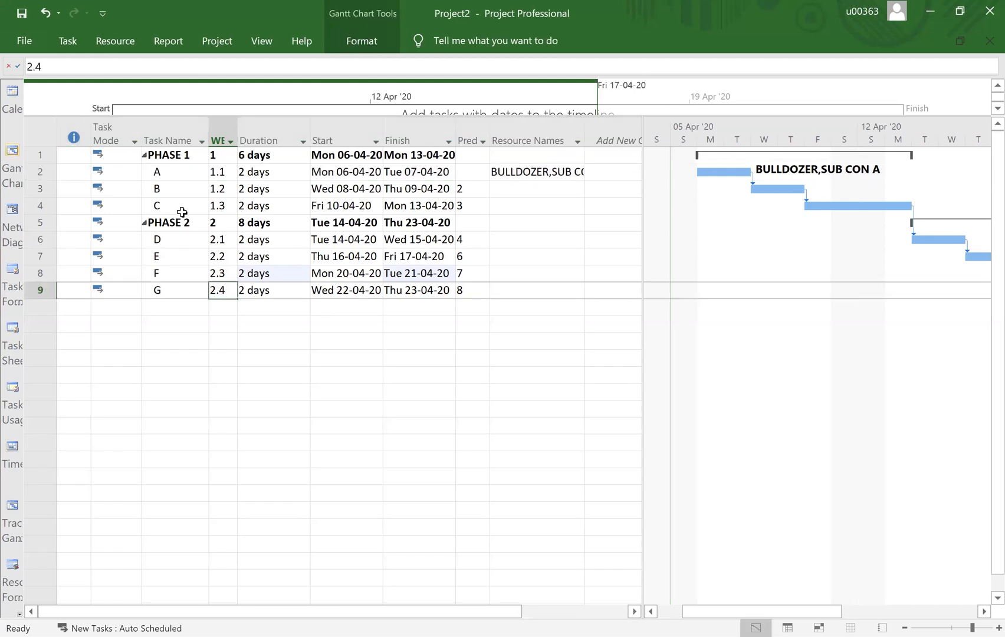
pyautogui.click(173, 172)
pyautogui.click(171, 171)
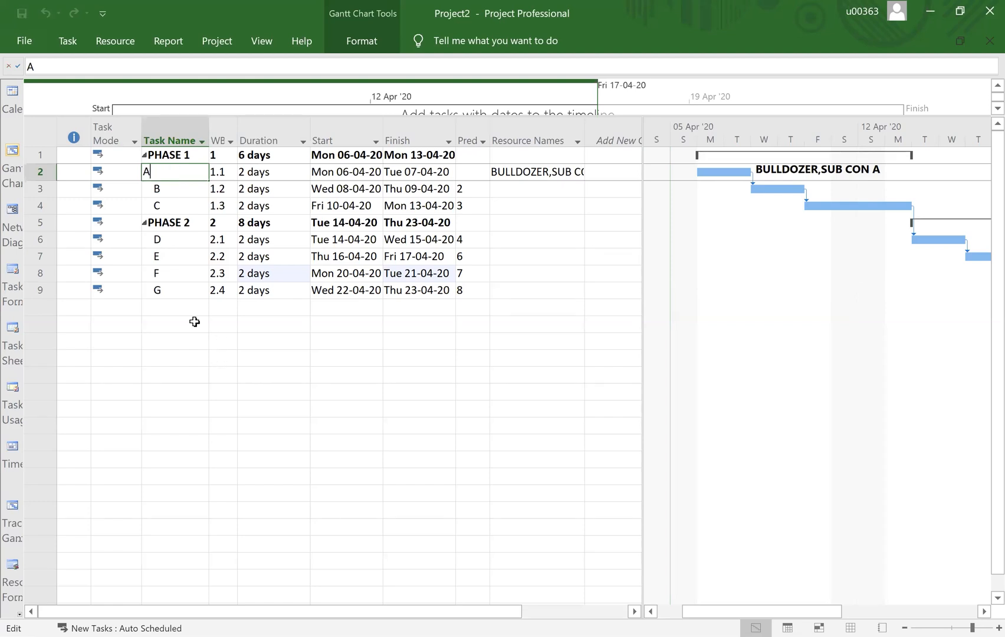
# Set the cost of SUB CON A to 10000 in the resources of task A's task information and accept it
pyautogui.click(523, 173)
pyautogui.doubleClick(523, 172)
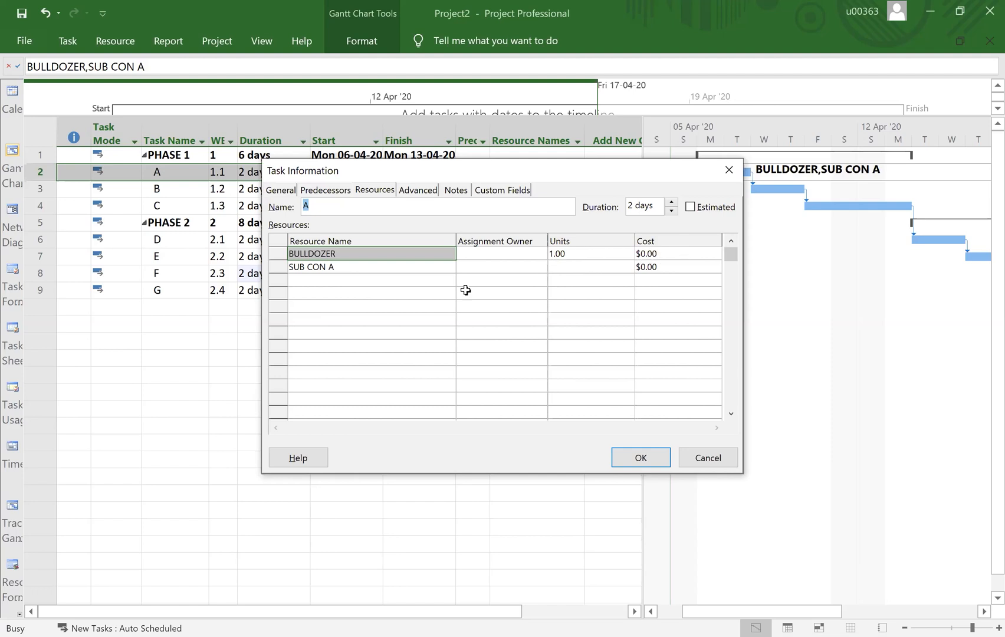
pyautogui.click(312, 268)
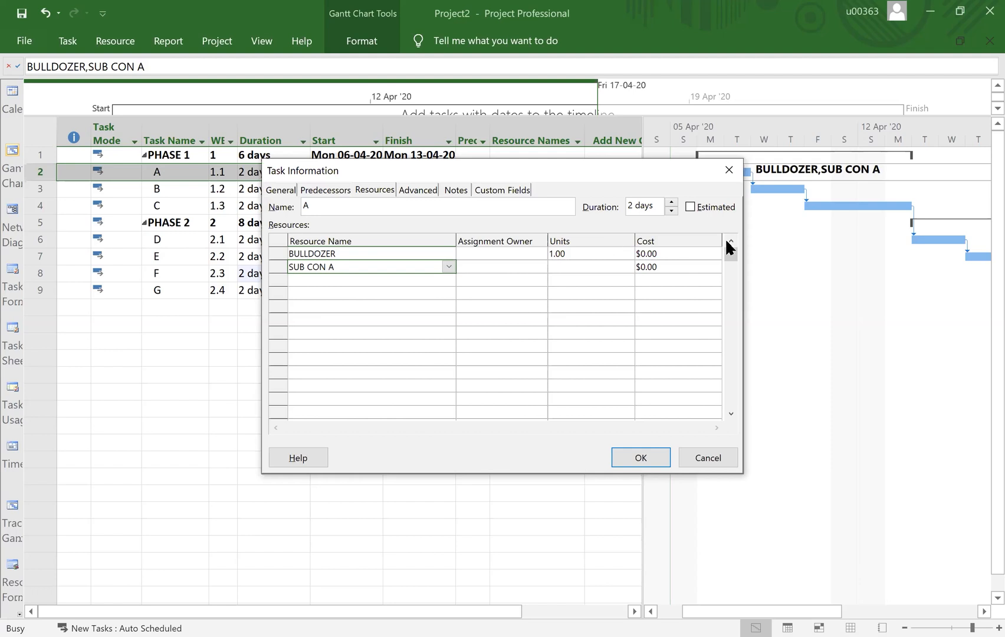
pyautogui.click(658, 267)
pyautogui.press('Return')
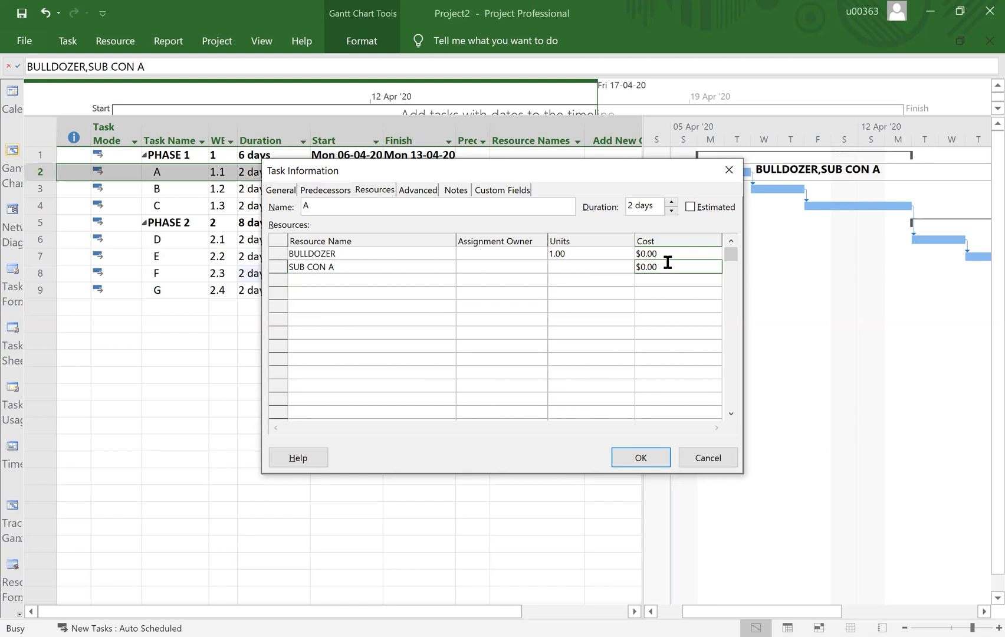
pyautogui.write('10000')
pyautogui.press('Return')
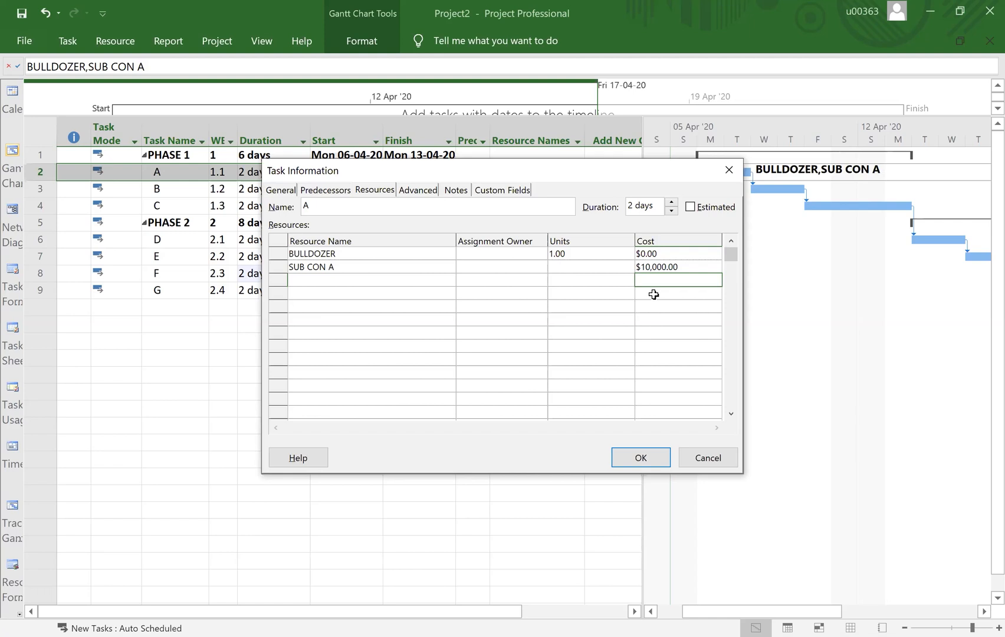
pyautogui.click(639, 458)
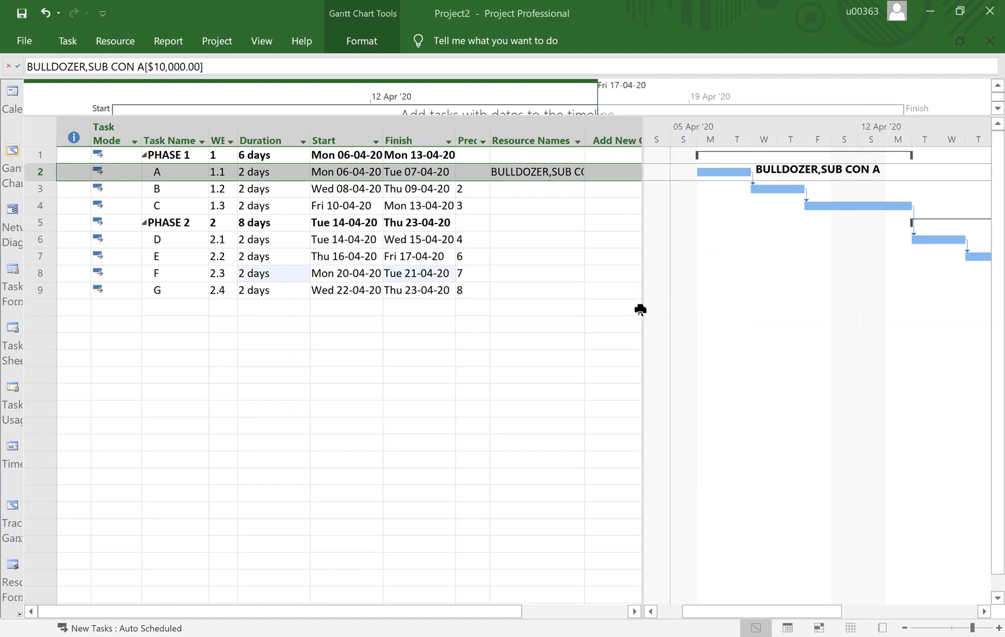
# Enlarge the task table area beside the Gantt chart and widen the Resource Names column to fit task A's full resource entry
pyautogui.moveTo(662, 281); pyautogui.dragTo(708, 282)
pyautogui.click(583, 175)
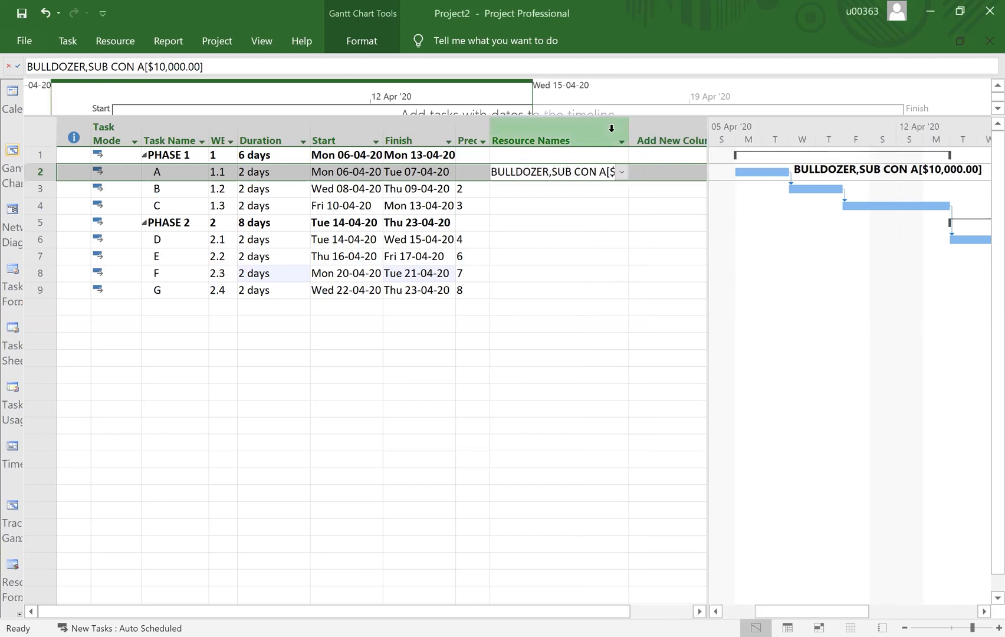
pyautogui.moveTo(627, 132); pyautogui.dragTo(678, 136)
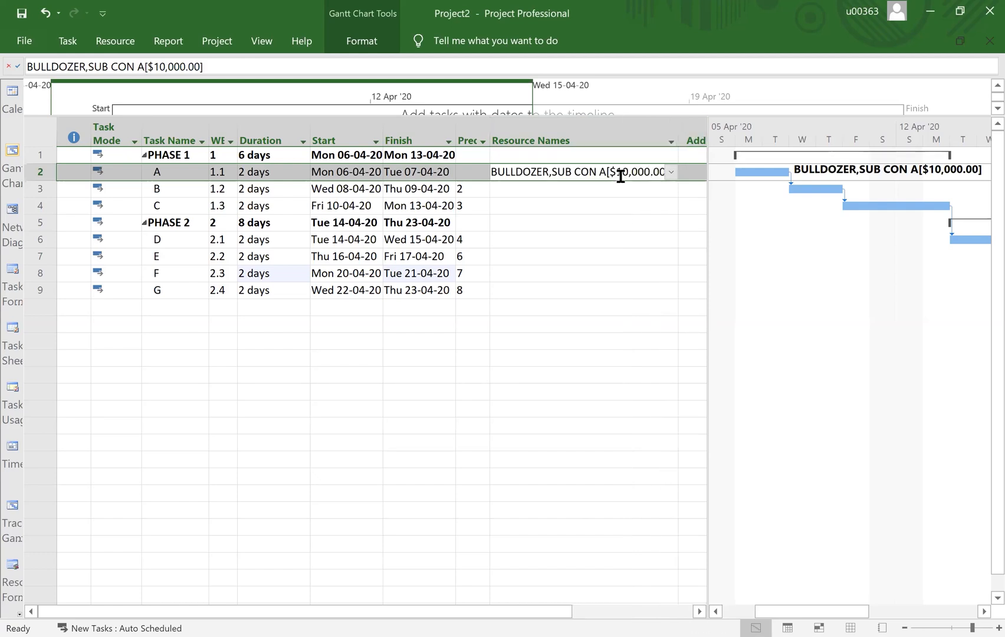
# Hide the WBS column in the task table and select task A's Resource Names cell
pyautogui.click(216, 127)
pyautogui.rightClick(216, 136)
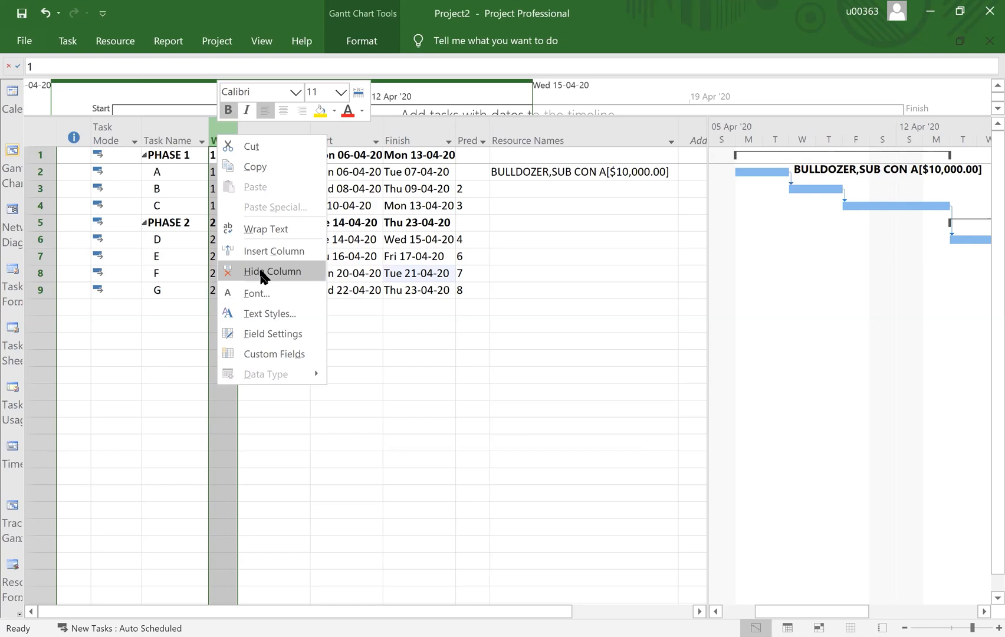
pyautogui.click(263, 273)
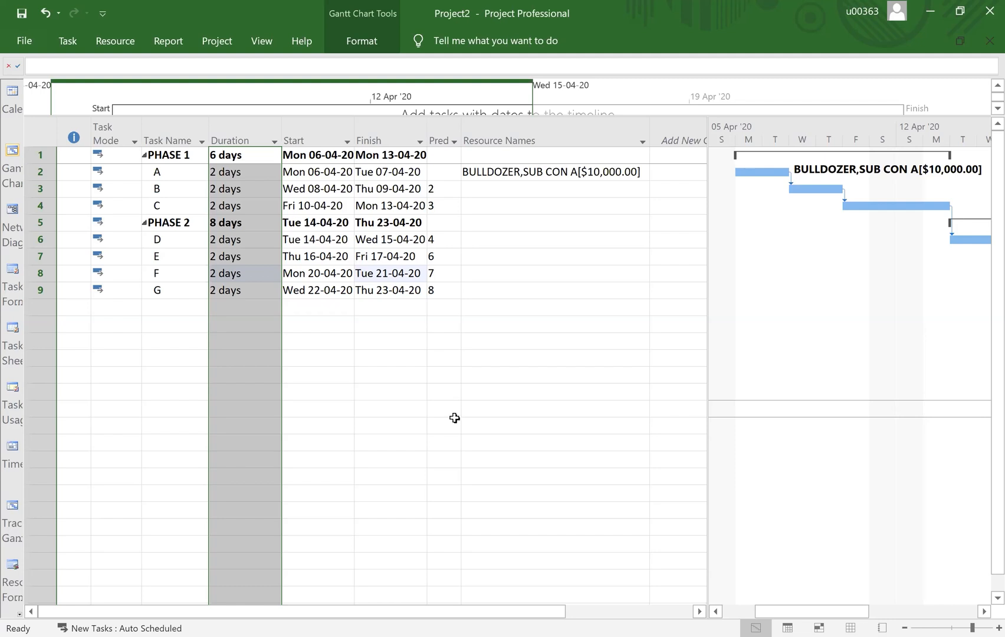
pyautogui.click(510, 172)
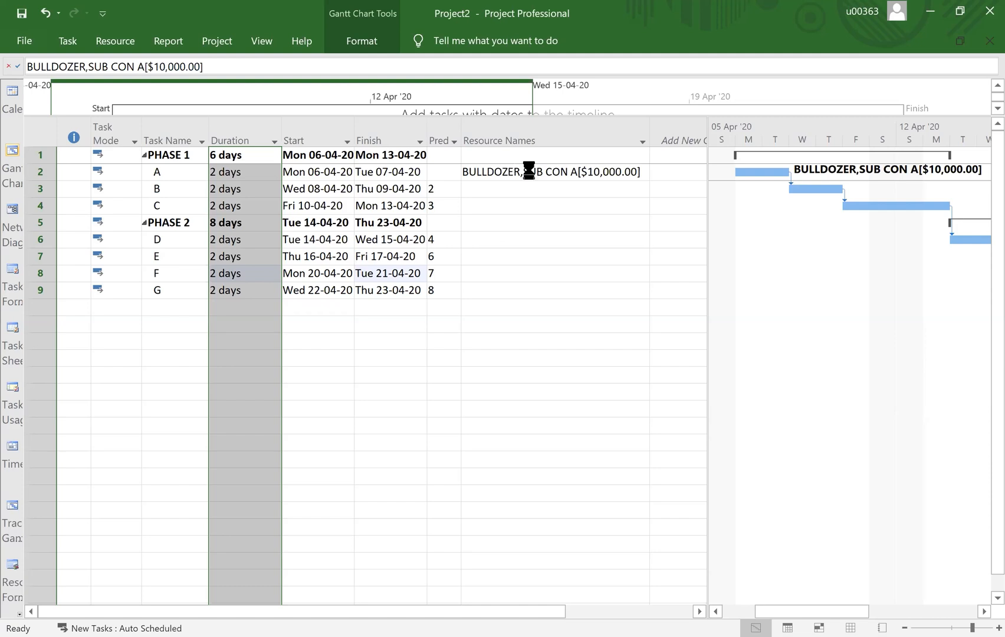
pyautogui.click(518, 372)
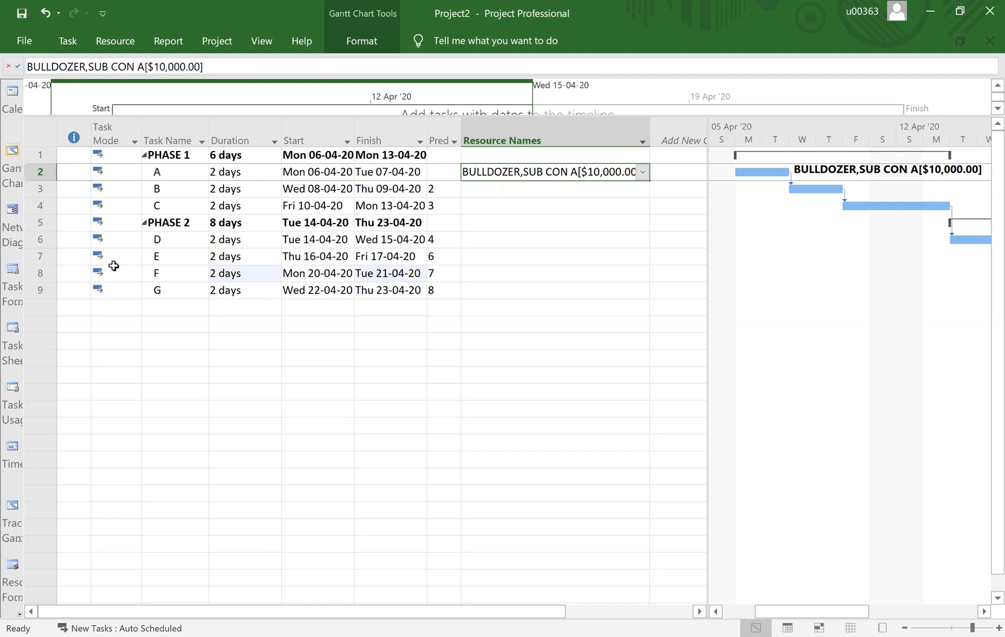
# Try to bring up Assign Resources for task B
pyautogui.click(38, 191)
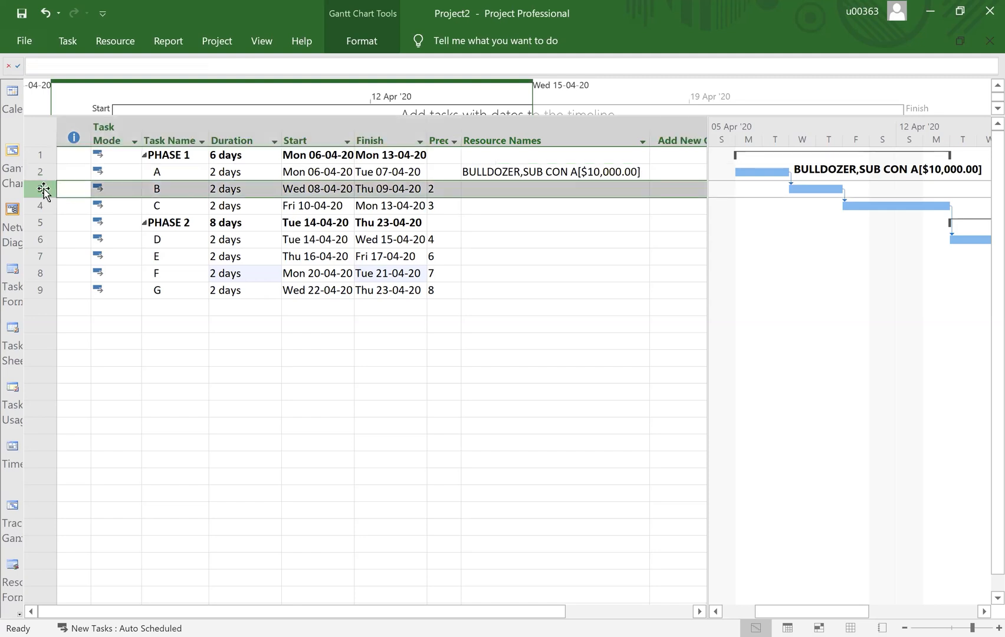
pyautogui.click(115, 42)
pyautogui.click(115, 41)
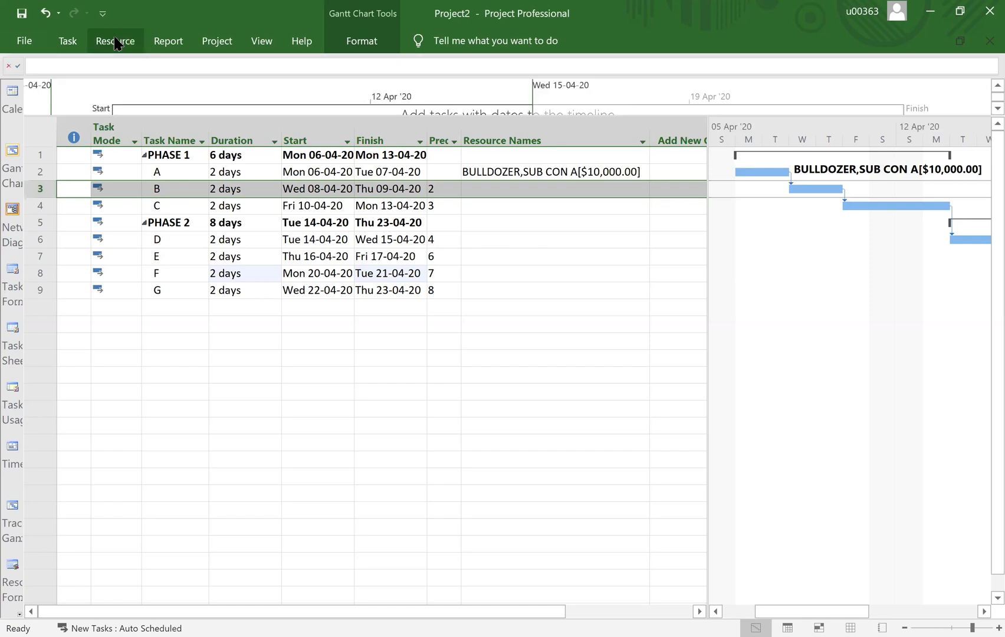
pyautogui.click(115, 41)
pyautogui.click(86, 83)
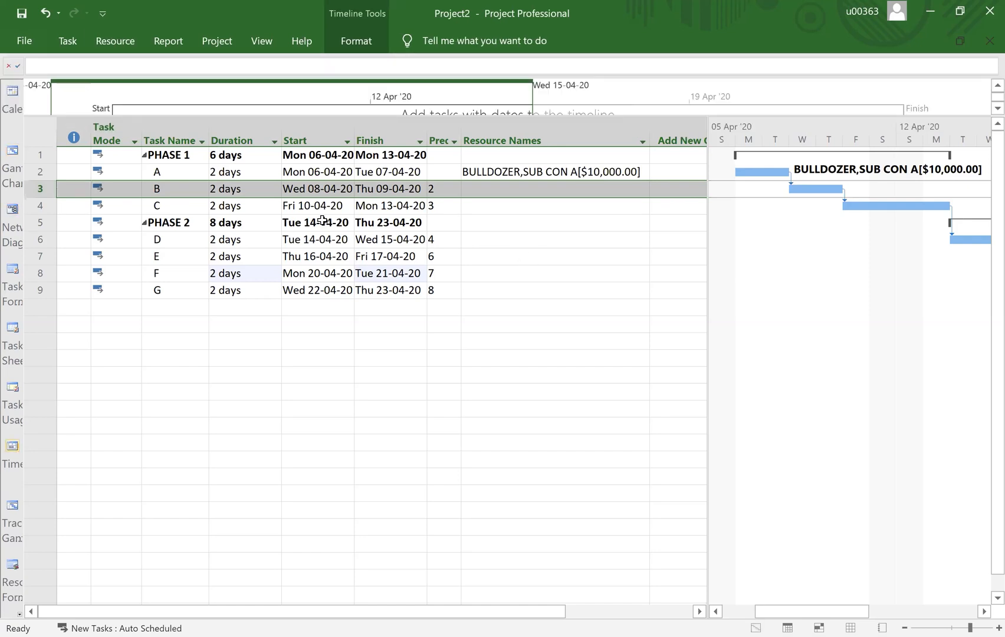
# Open the task information of task B and add EXCAVATOR to its resources with 2 units
pyautogui.click(471, 190)
pyautogui.doubleClick(470, 188)
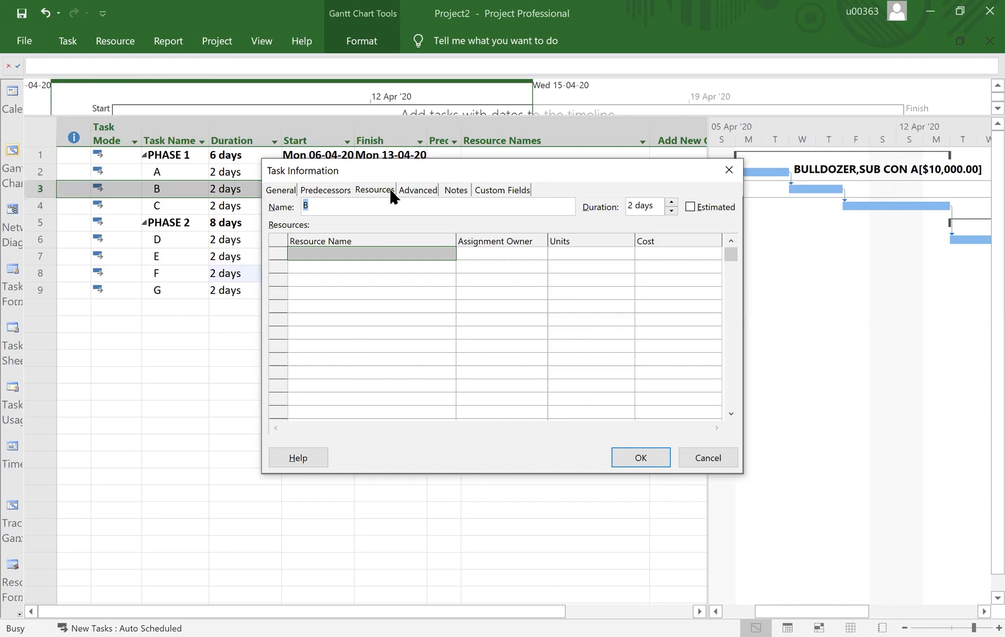
pyautogui.click(386, 191)
pyautogui.click(419, 256)
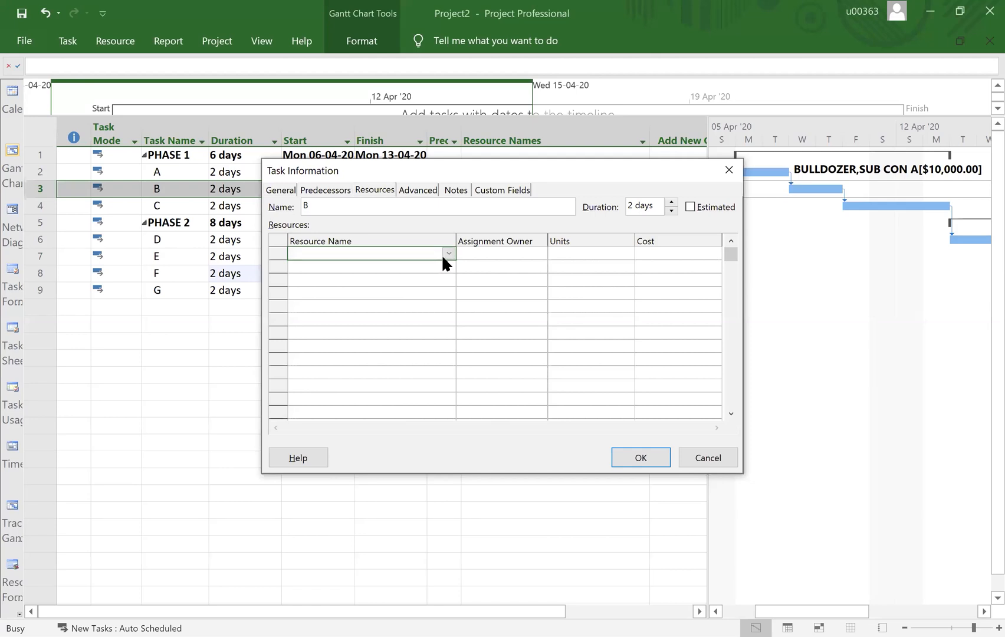
pyautogui.click(449, 254)
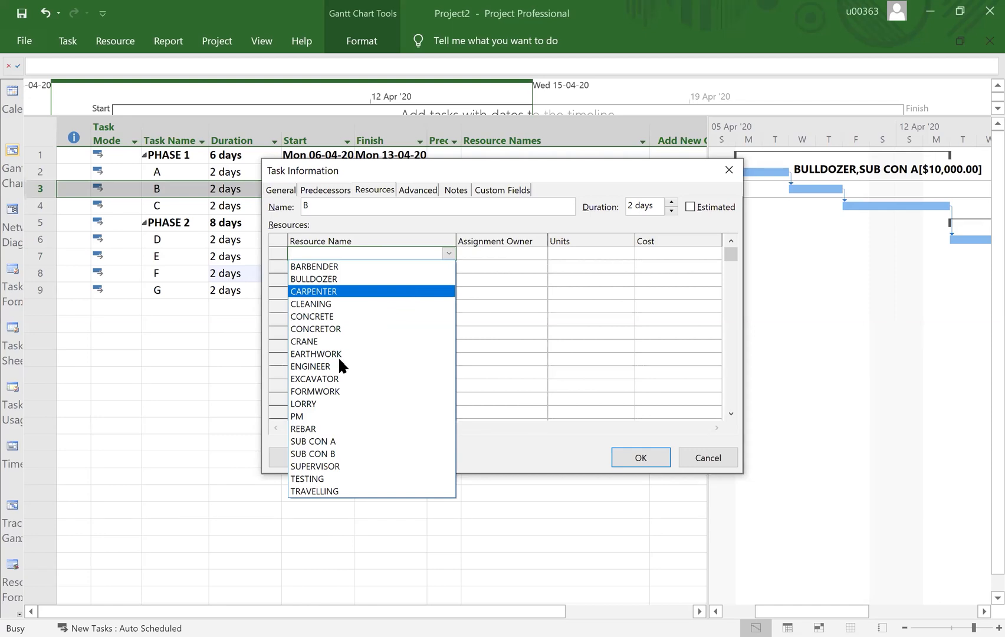
pyautogui.click(335, 378)
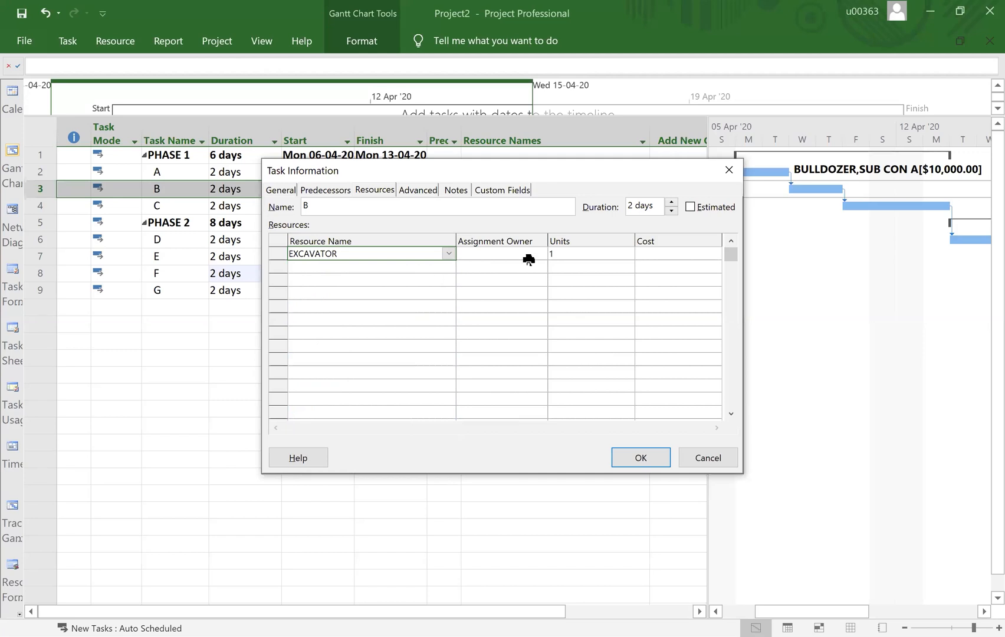
pyautogui.click(567, 253)
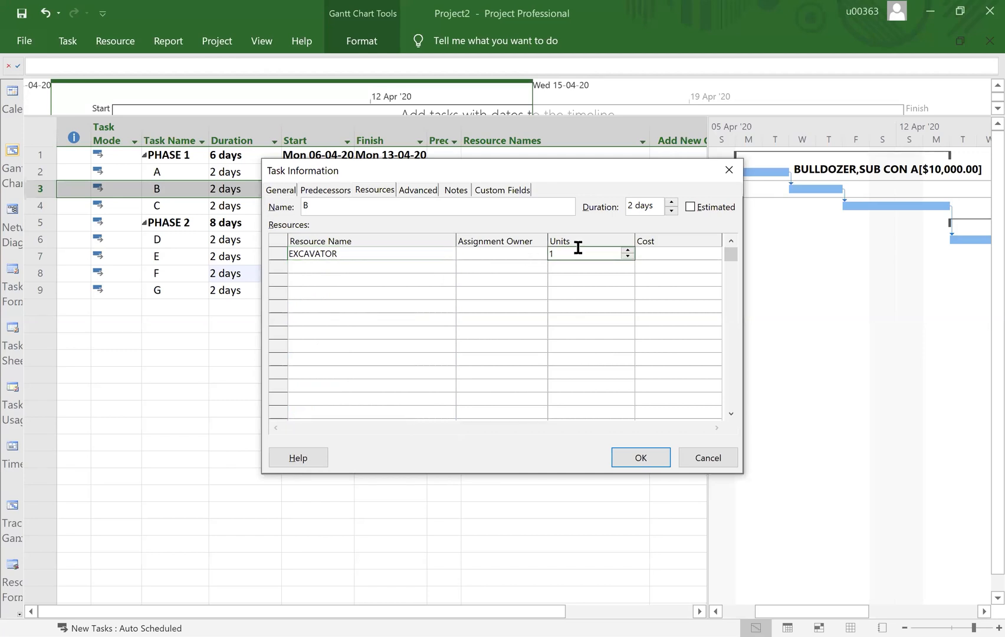
pyautogui.click(627, 250)
pyautogui.click(626, 250)
pyautogui.click(605, 282)
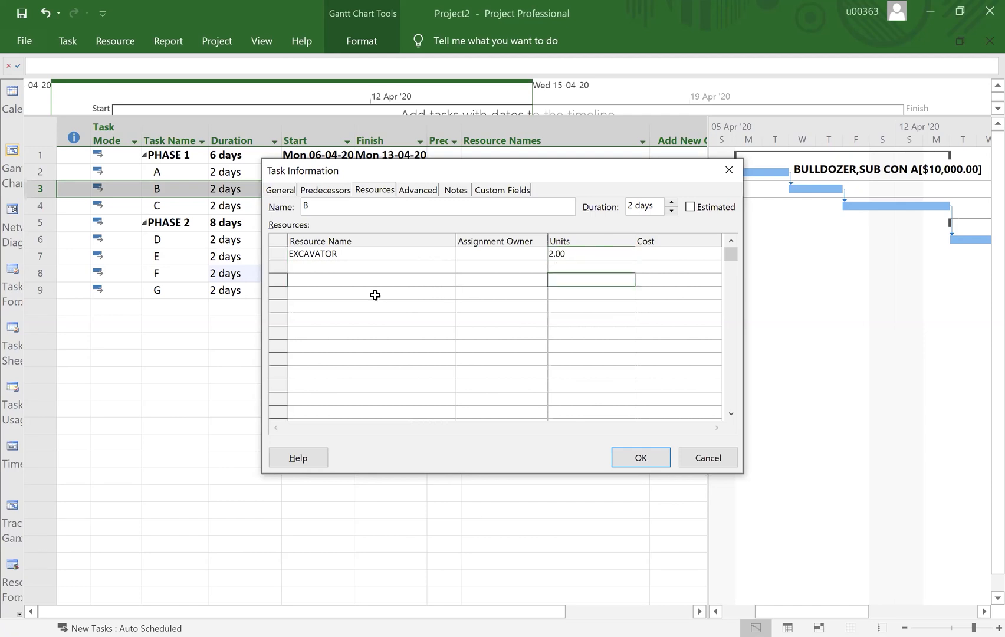
# Add EARTHWORK as a second resource of task B with 1000 units, and accept the task information
pyautogui.click(338, 265)
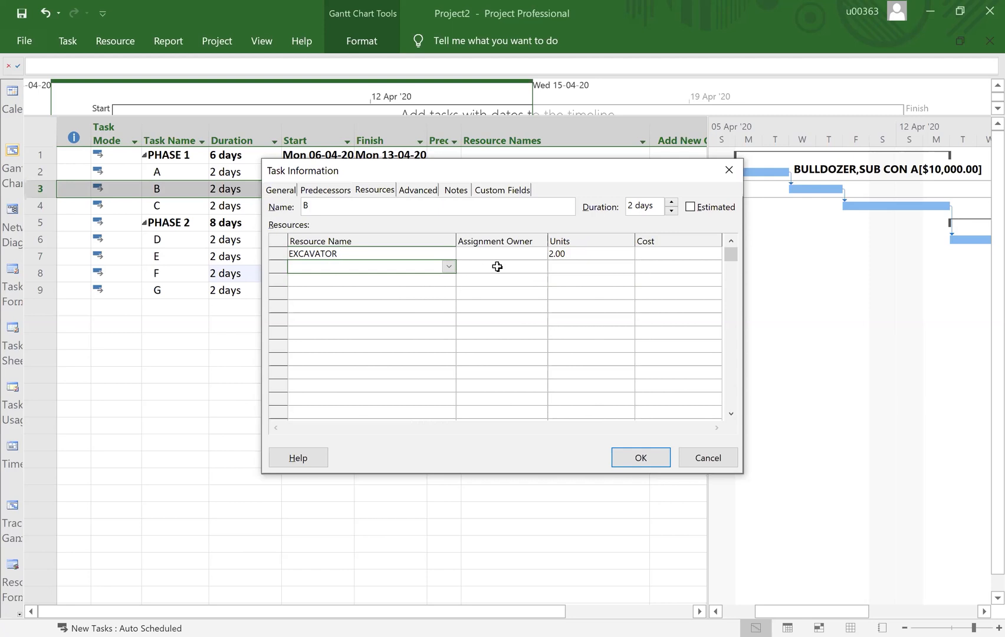
pyautogui.click(448, 268)
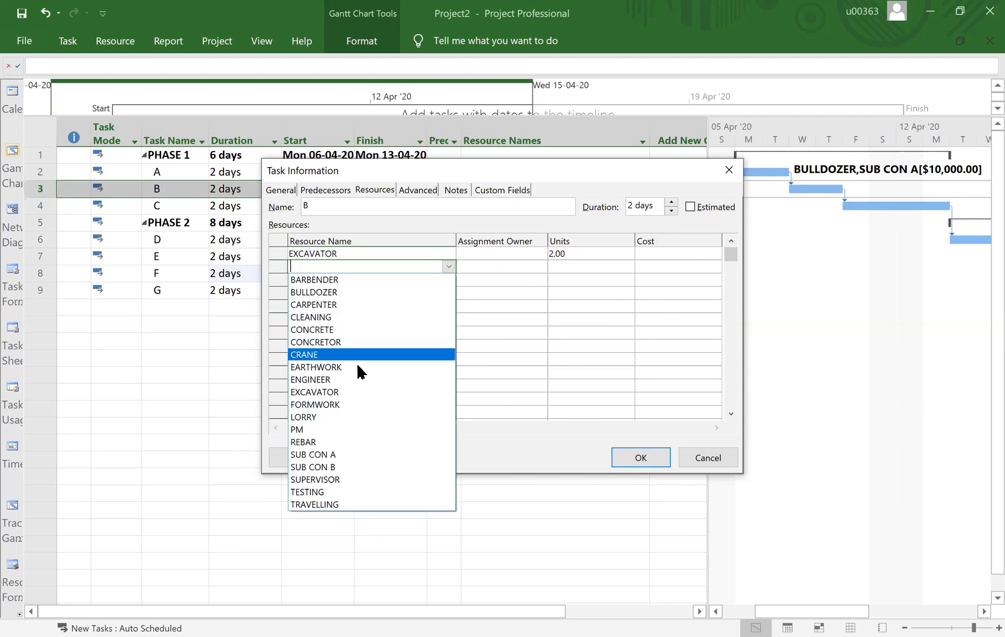
pyautogui.click(331, 367)
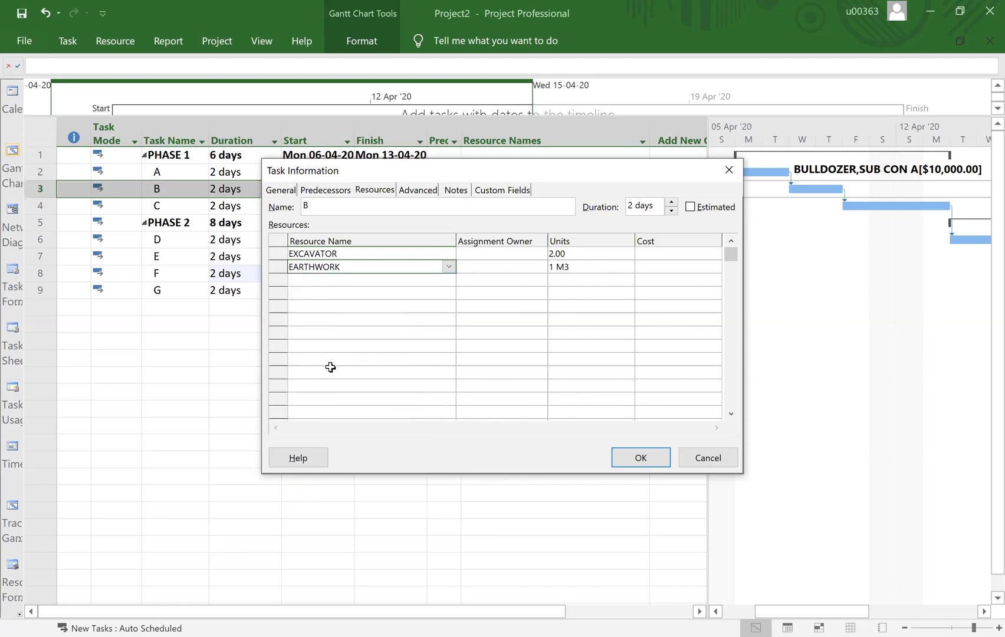
pyautogui.click(568, 269)
pyautogui.write('1000')
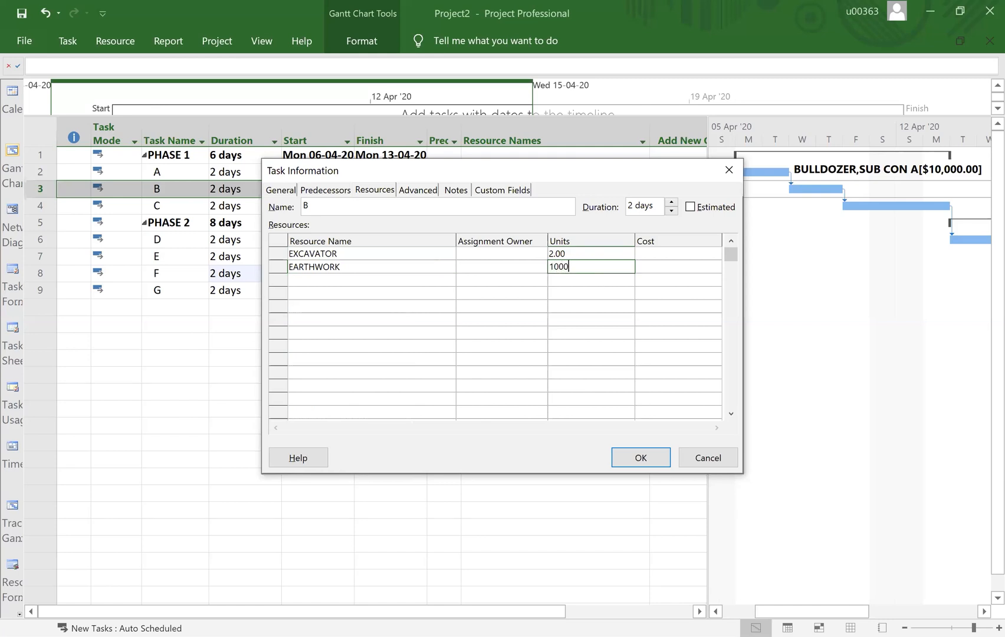
pyautogui.press('Return')
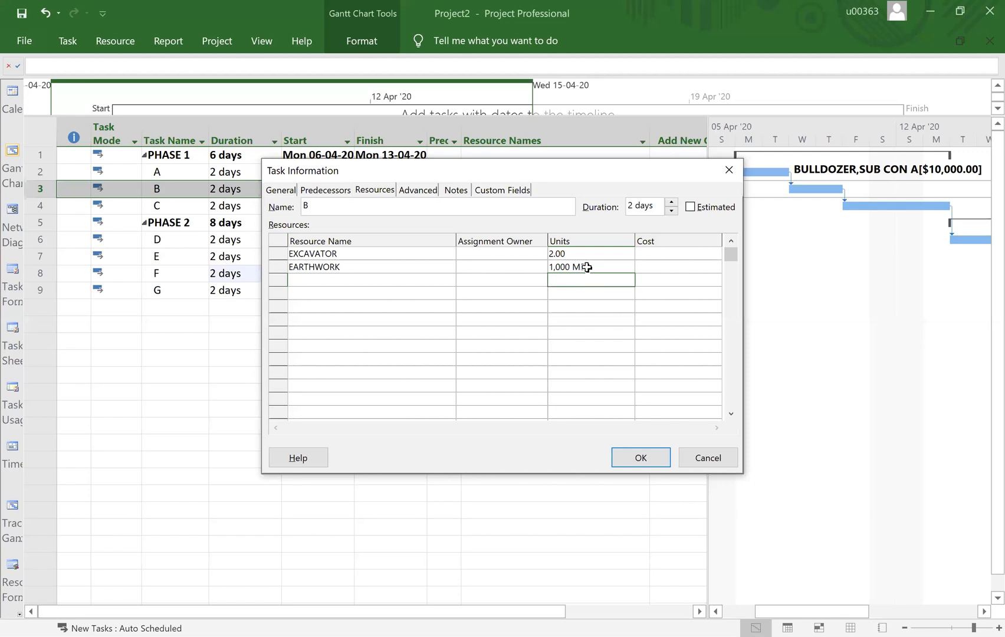
pyautogui.click(655, 265)
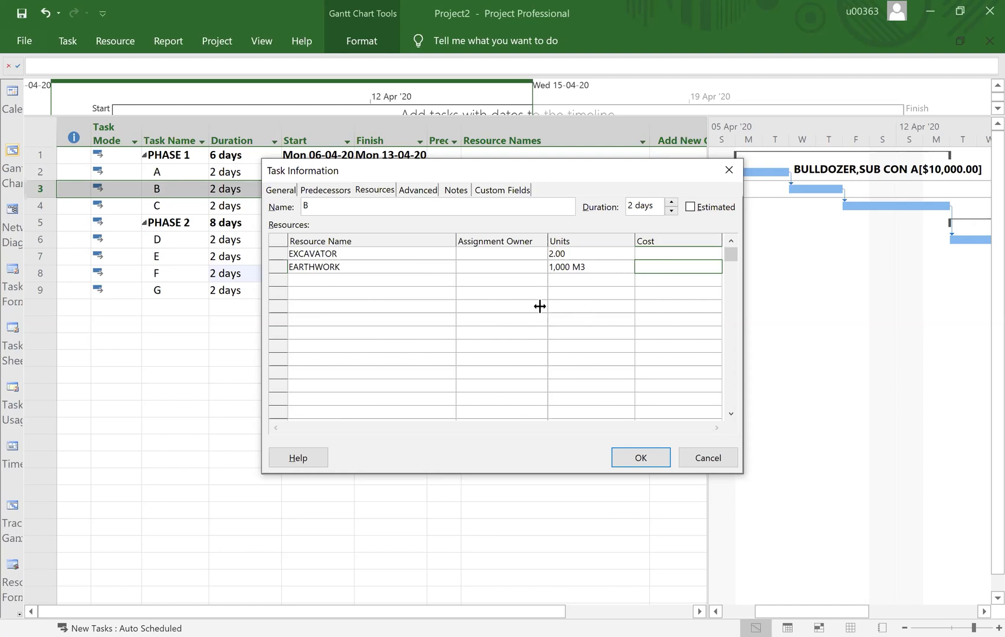
pyautogui.click(641, 459)
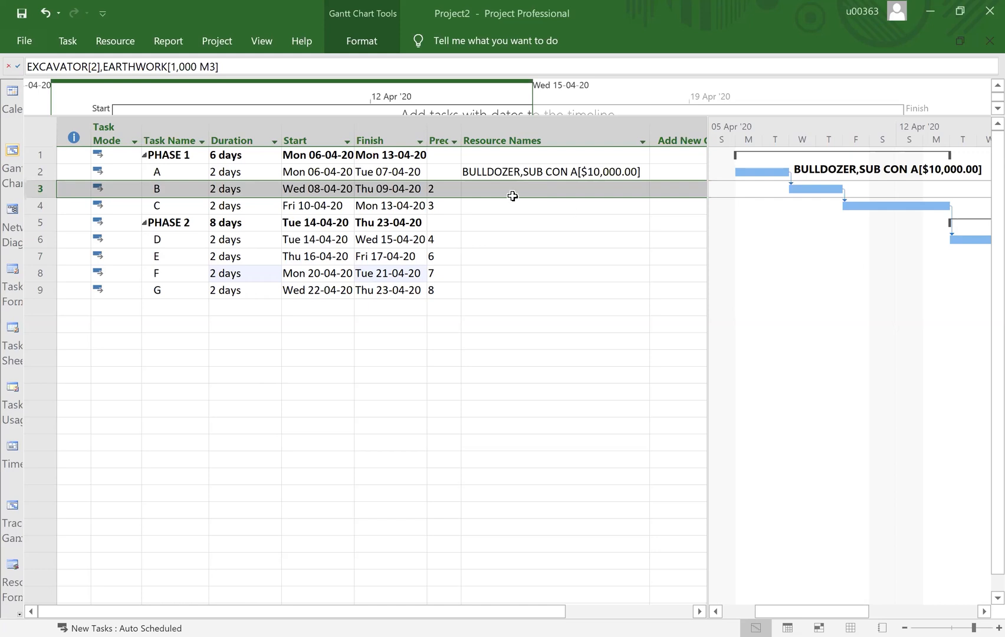
pyautogui.click(508, 216)
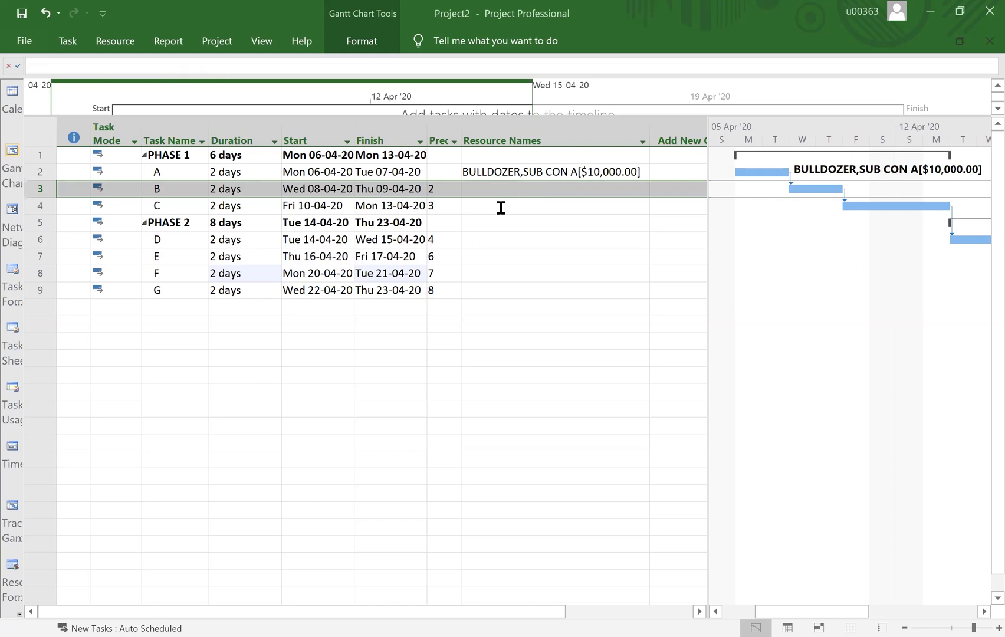
pyautogui.click(495, 190)
pyautogui.click(507, 210)
pyautogui.click(499, 190)
pyautogui.click(507, 213)
pyautogui.click(168, 204)
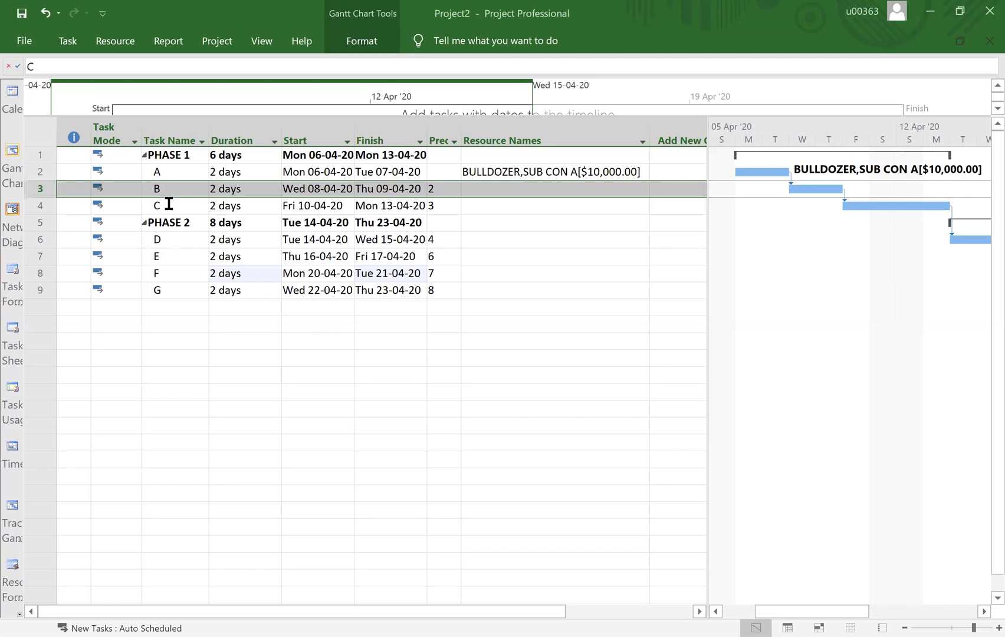
pyautogui.click(264, 204)
pyautogui.click(430, 328)
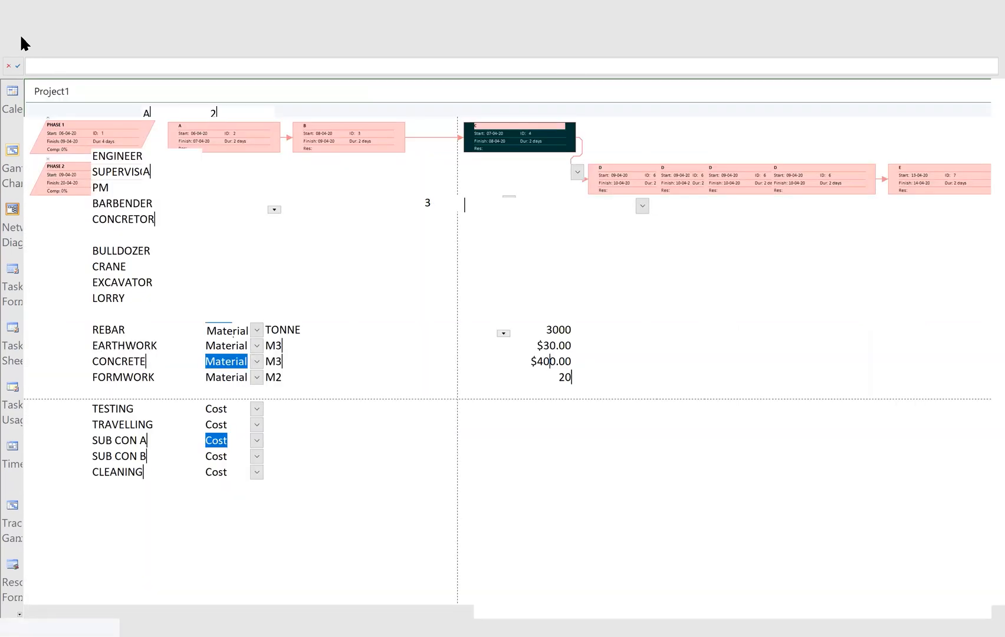
# Review the project's display and scheduling options, including the choices for the default task type, and accept the options unchanged
pyautogui.click(24, 42)
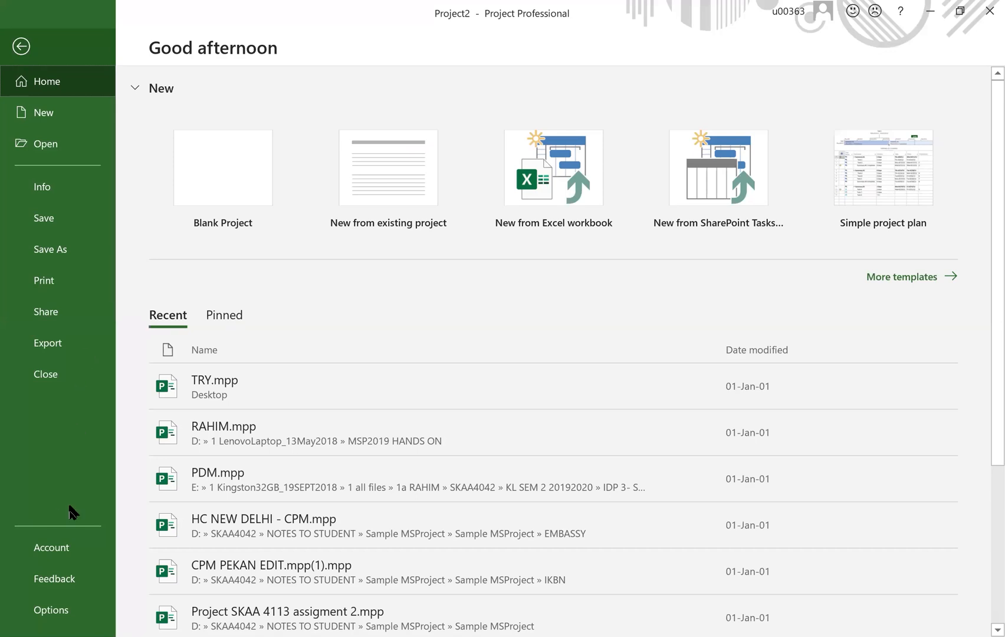
pyautogui.click(52, 614)
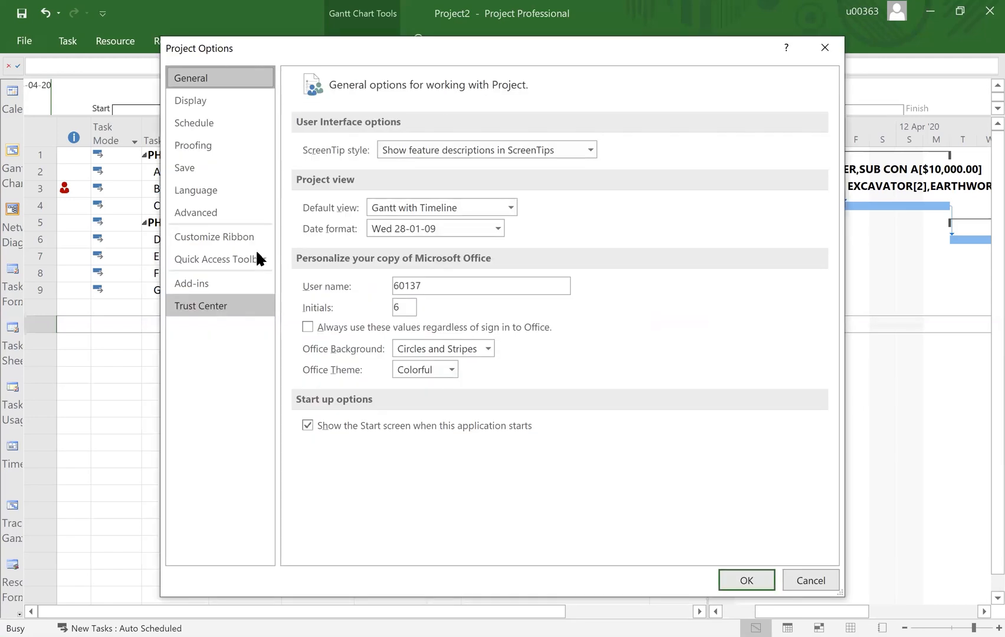
pyautogui.click(182, 101)
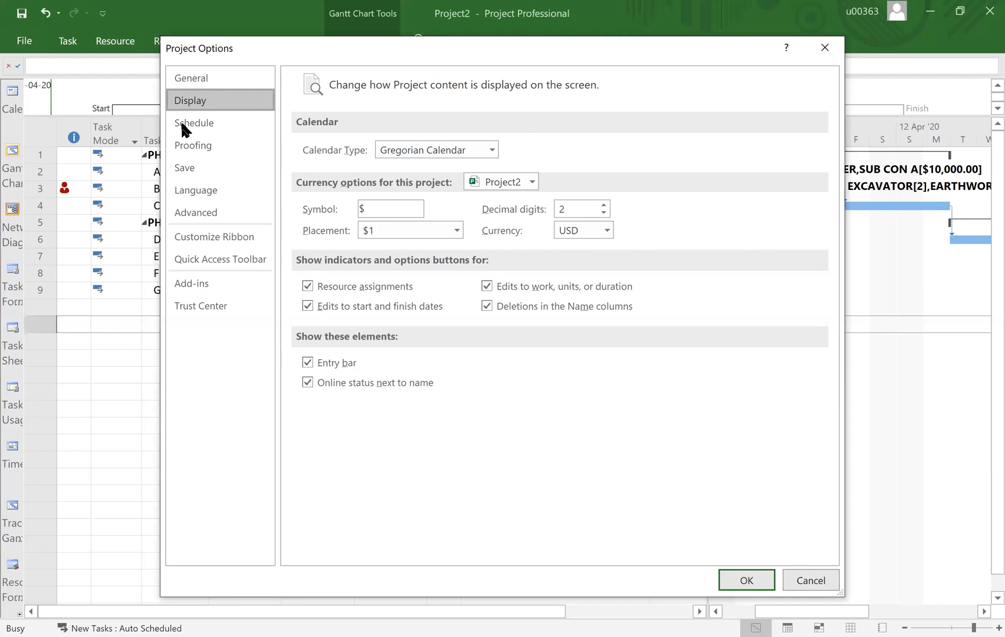
pyautogui.click(182, 124)
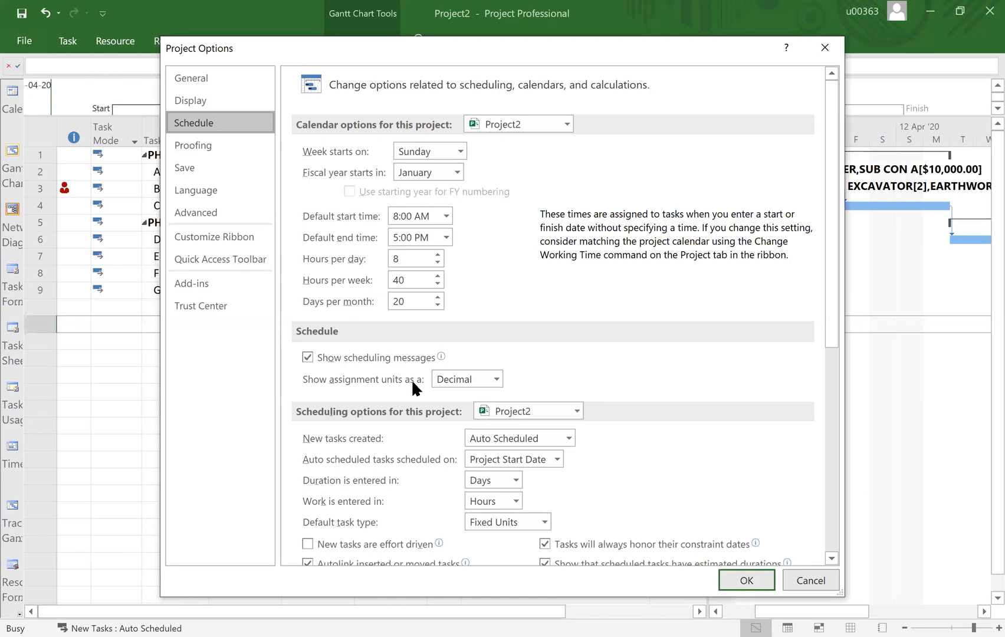
pyautogui.click(545, 522)
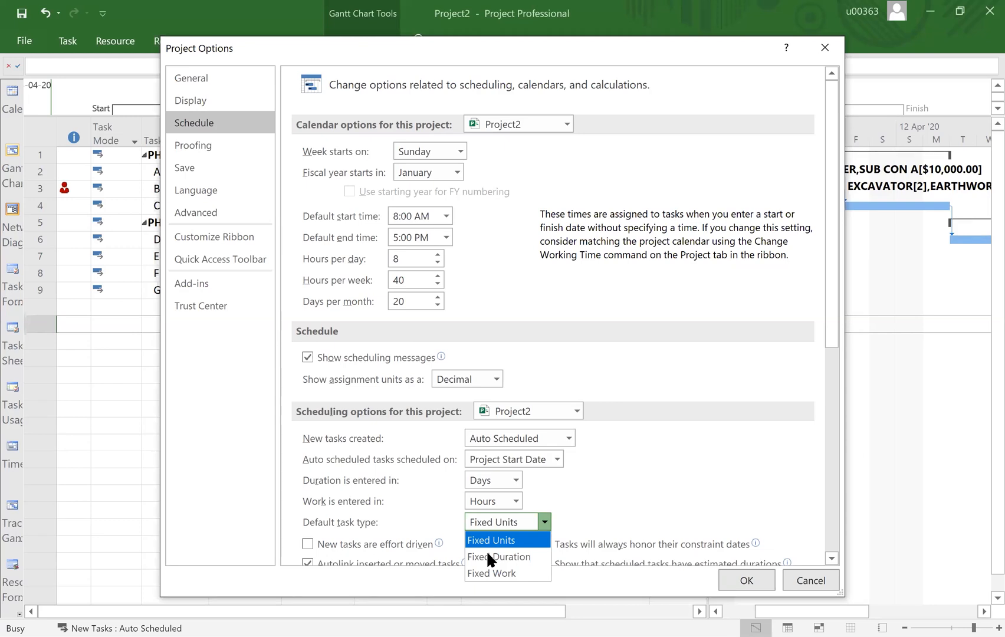
pyautogui.click(543, 523)
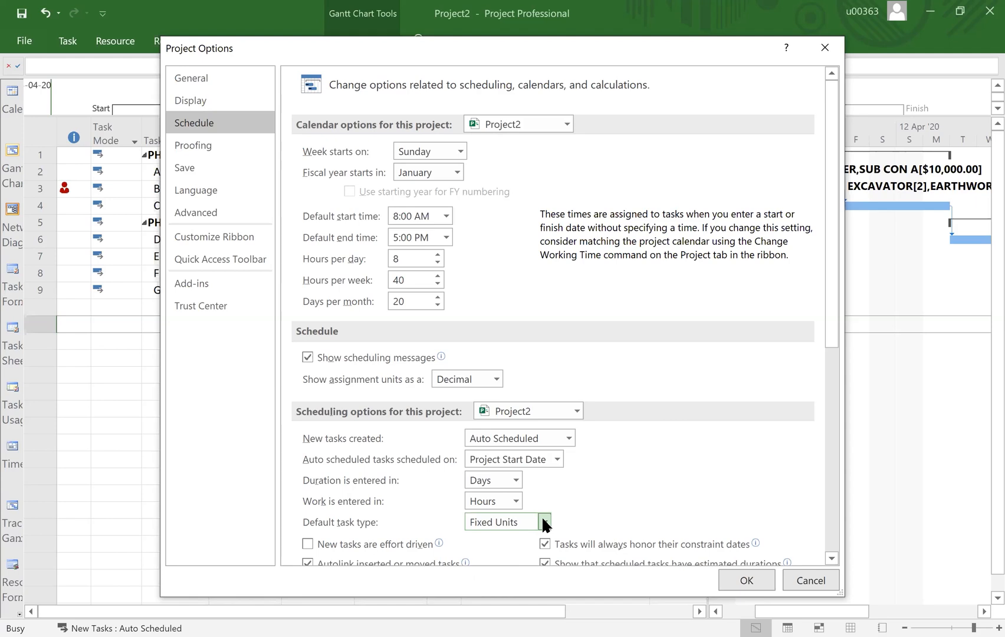
pyautogui.click(543, 522)
pyautogui.click(750, 589)
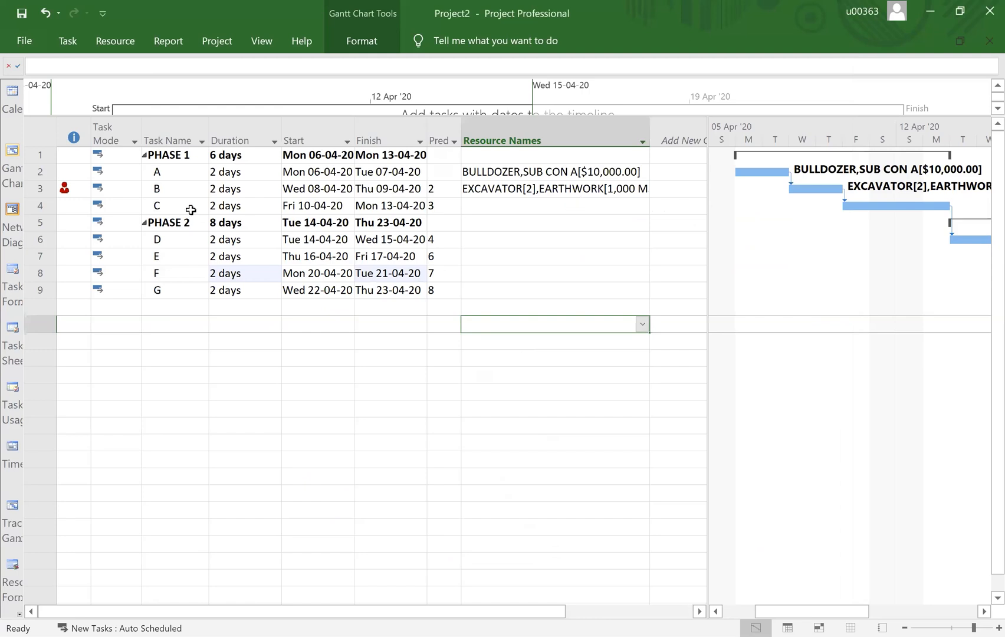
# Review the resources, units and costs in task B's task information and close it without changes
pyautogui.click(46, 189)
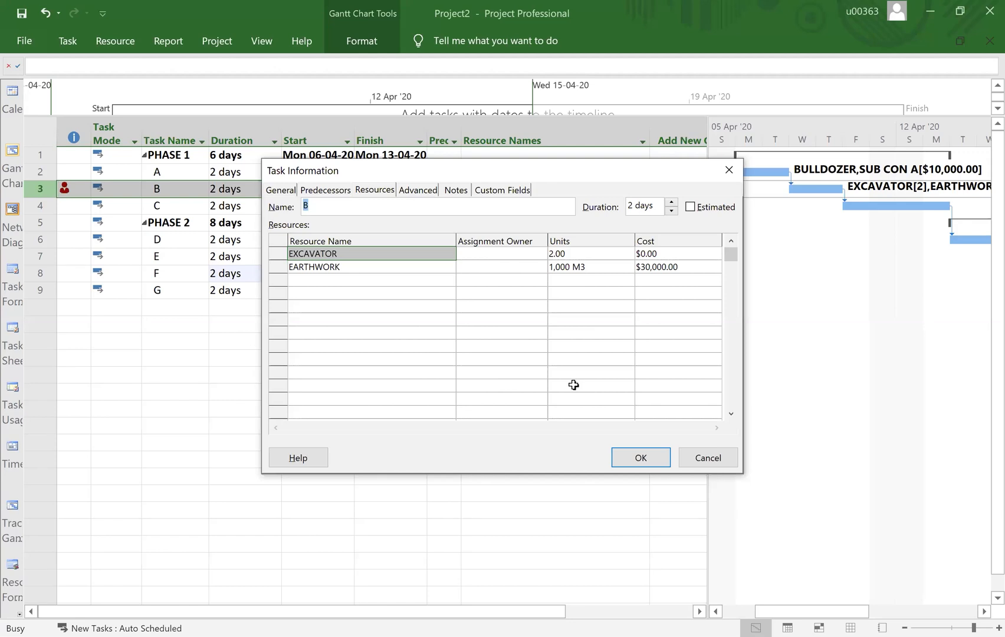
pyautogui.click(698, 454)
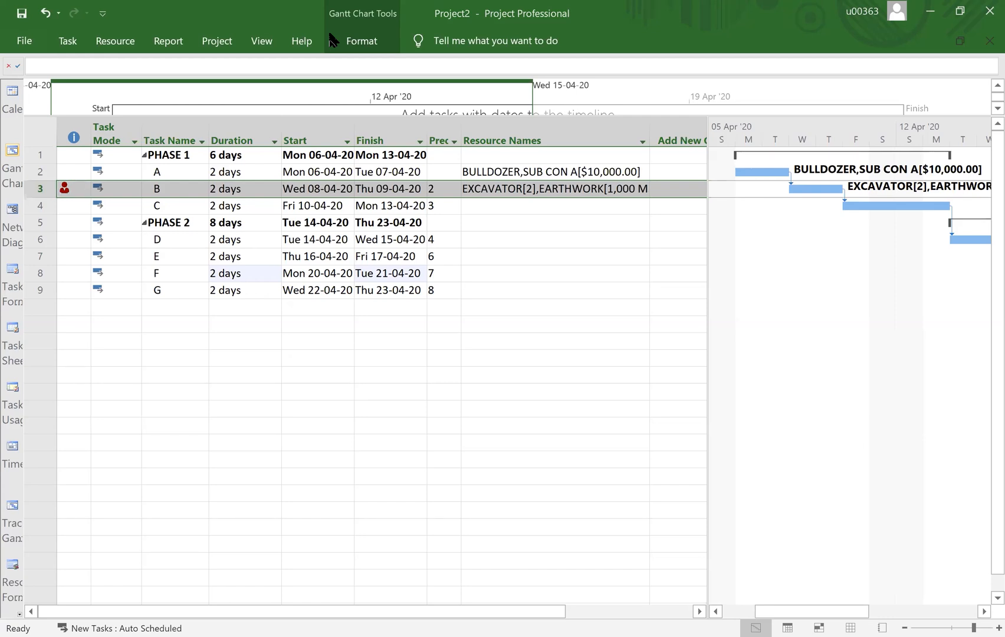
pyautogui.click(269, 381)
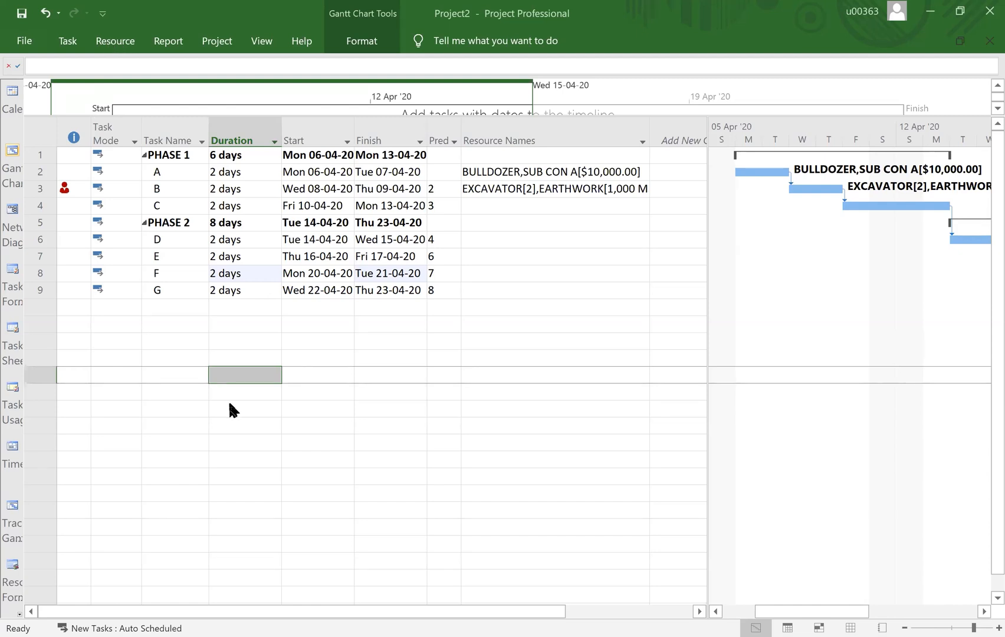
pyautogui.click(152, 377)
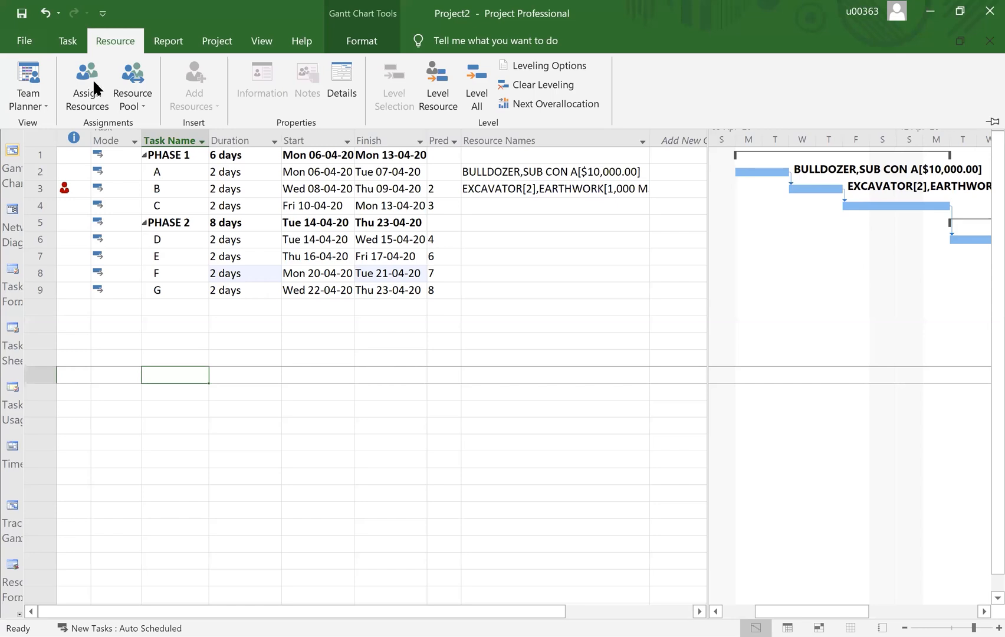
pyautogui.click(100, 30)
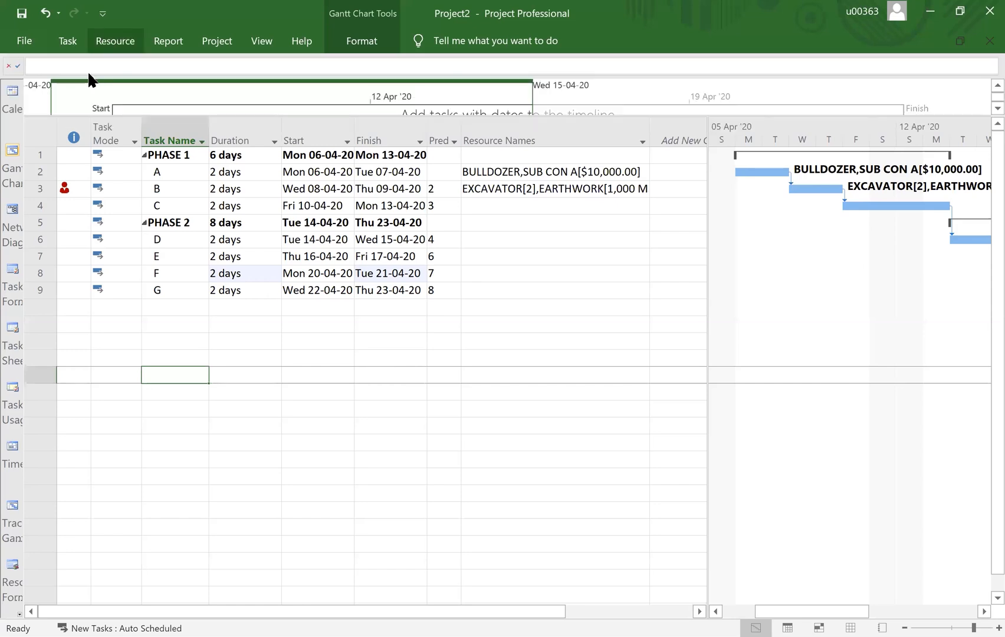
pyautogui.click(101, 40)
pyautogui.click(122, 33)
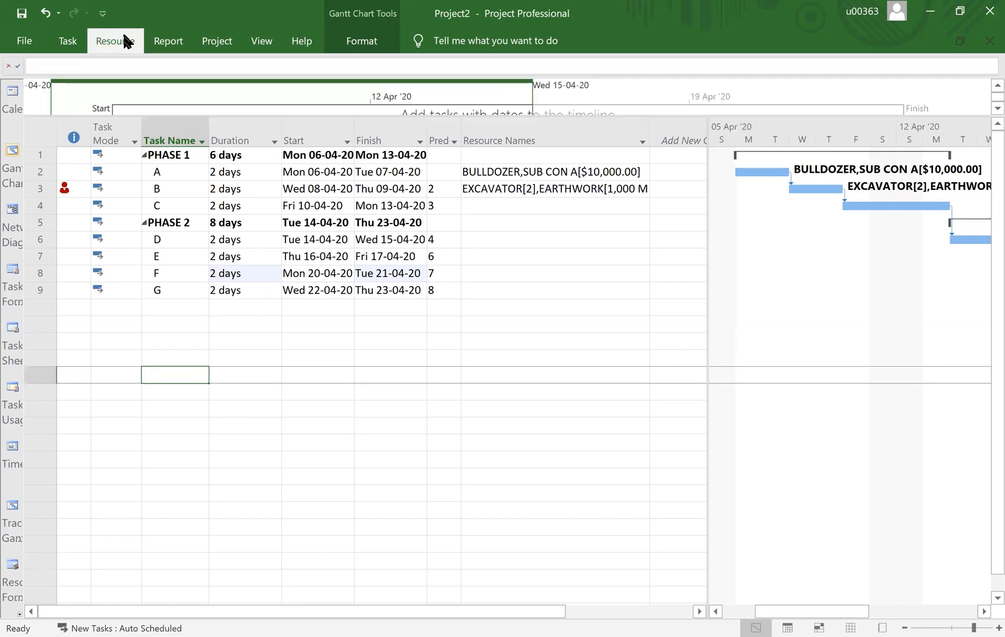
pyautogui.click(122, 32)
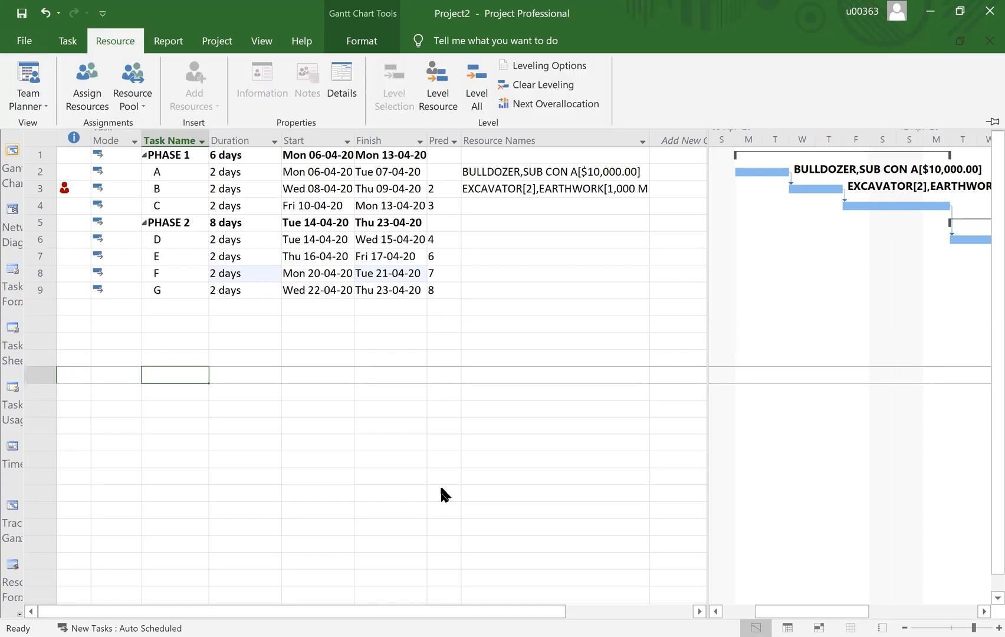
# Check the standard rates of all resources in the resource sheet, and return to the Gantt chart
pyautogui.click(384, 418)
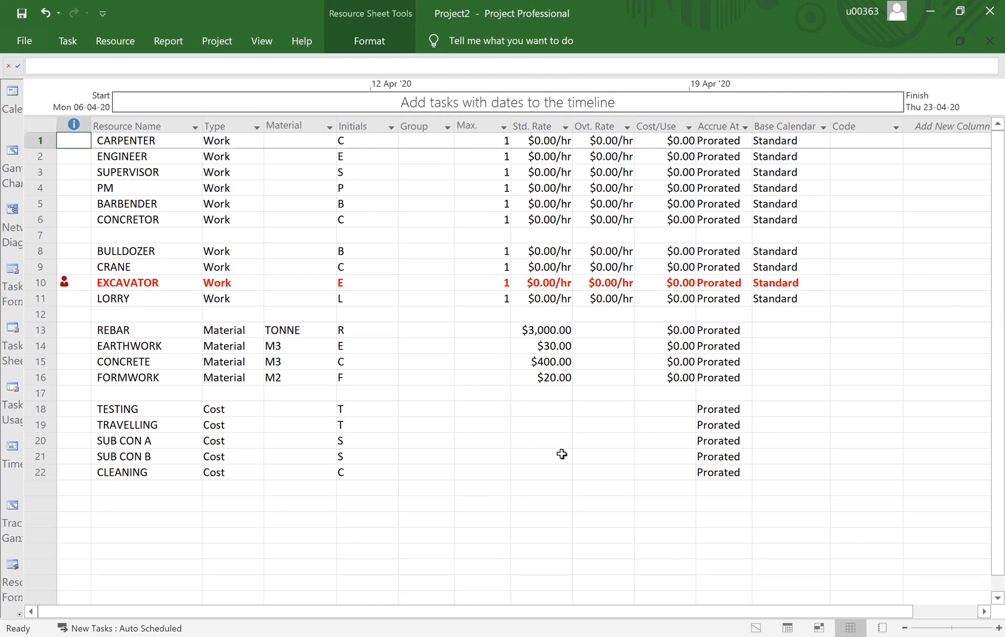
pyautogui.click(542, 126)
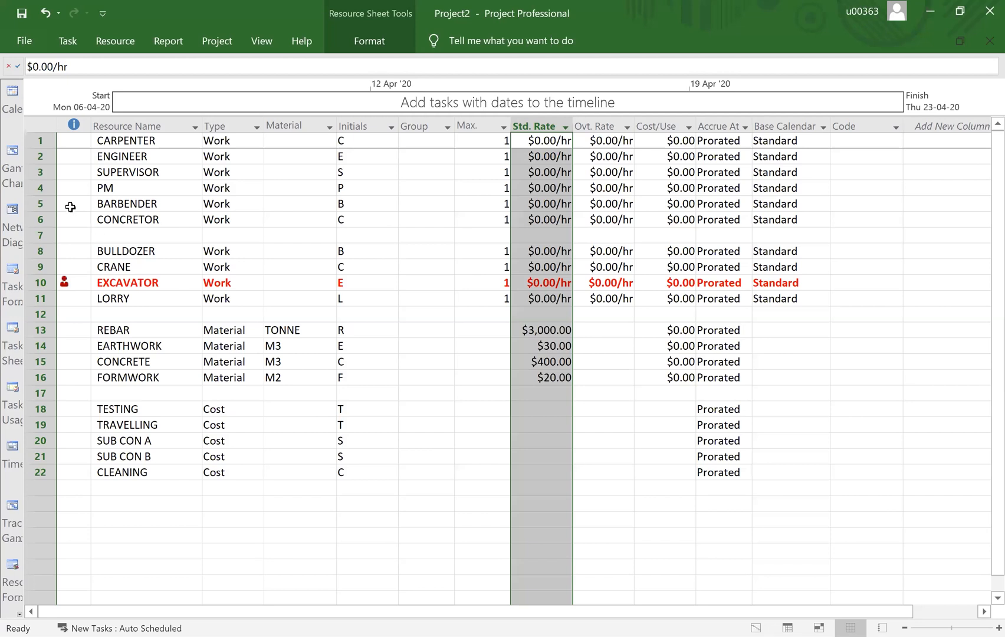
pyautogui.click(12, 155)
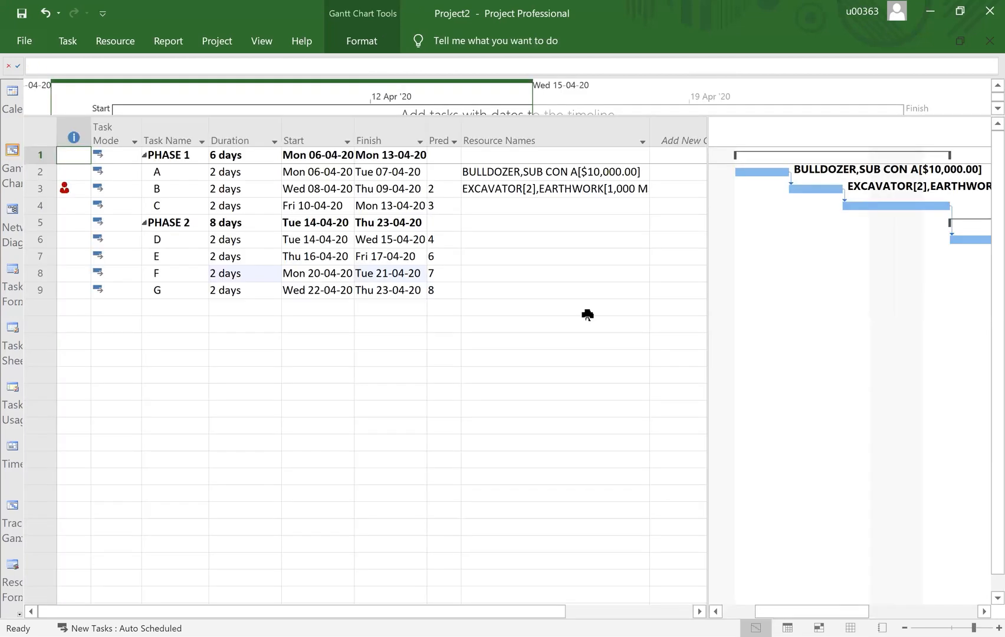
# Assign SUB CON B to task C through its task information with a cost of $100,000.00, and accept the assignment
pyautogui.click(545, 204)
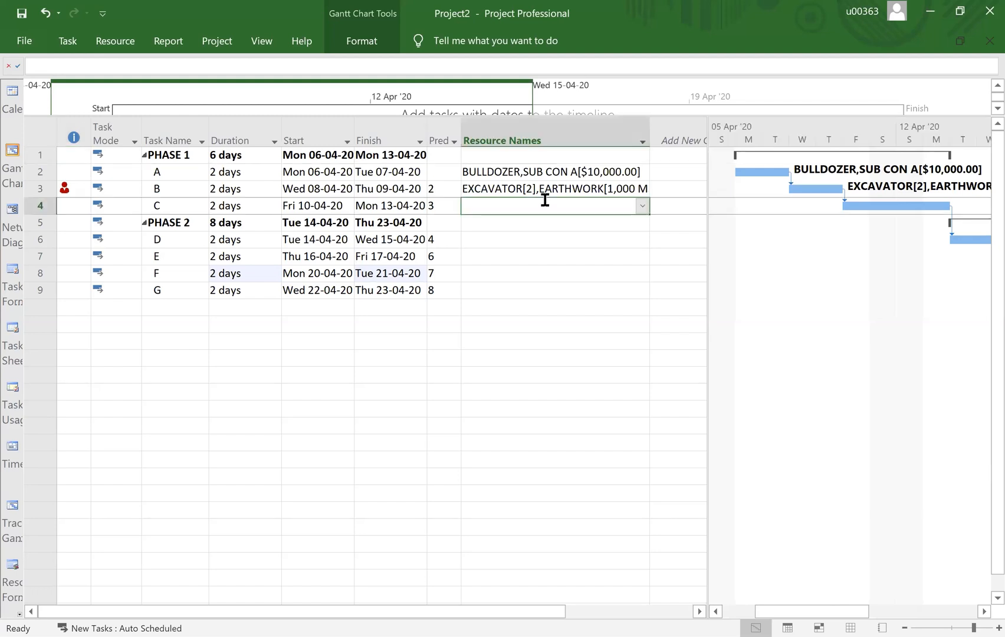
pyautogui.doubleClick(545, 200)
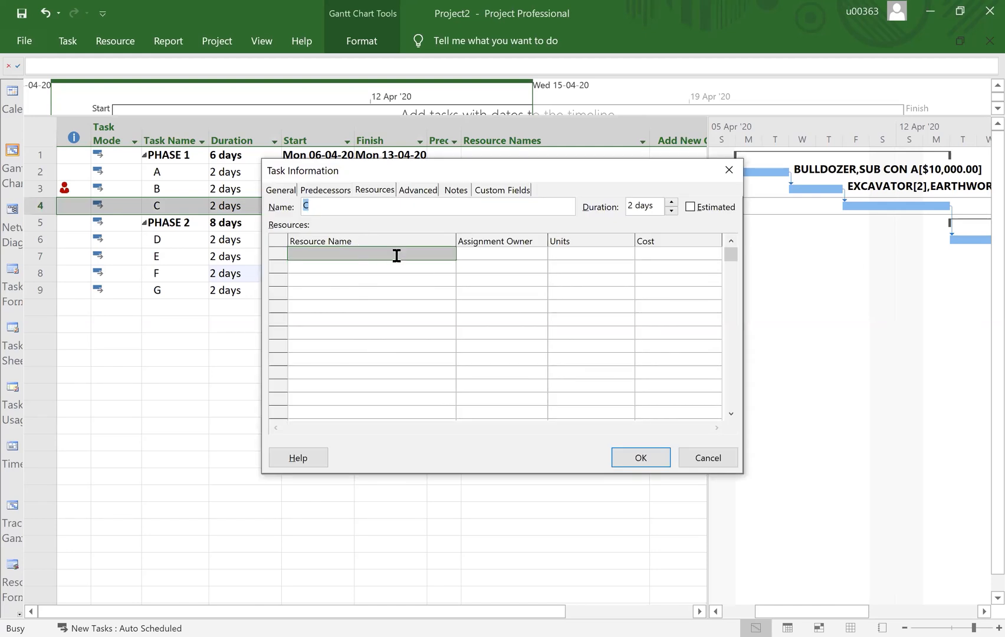
pyautogui.click(450, 257)
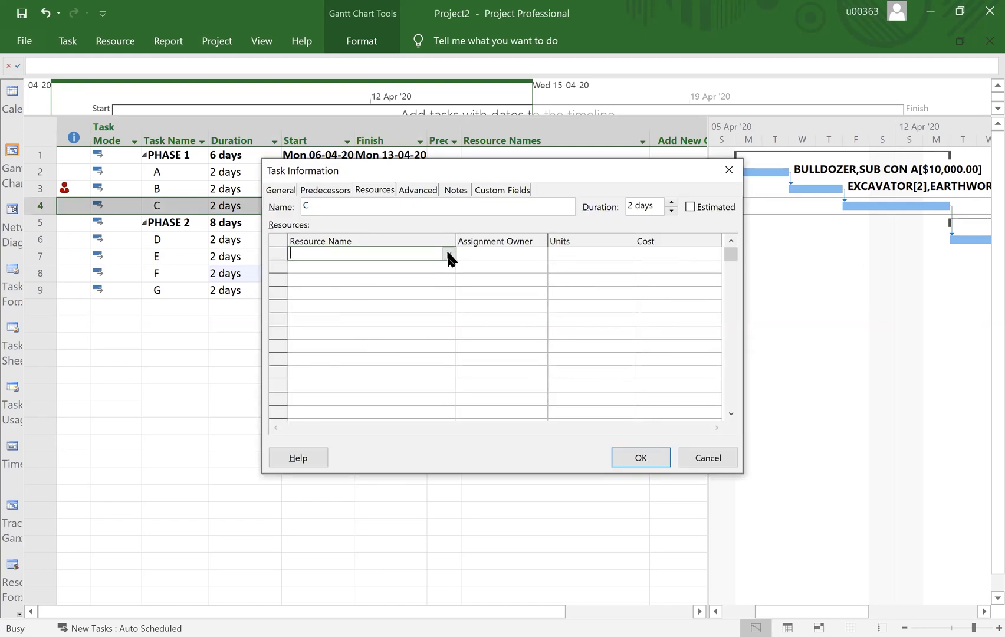
pyautogui.click(449, 254)
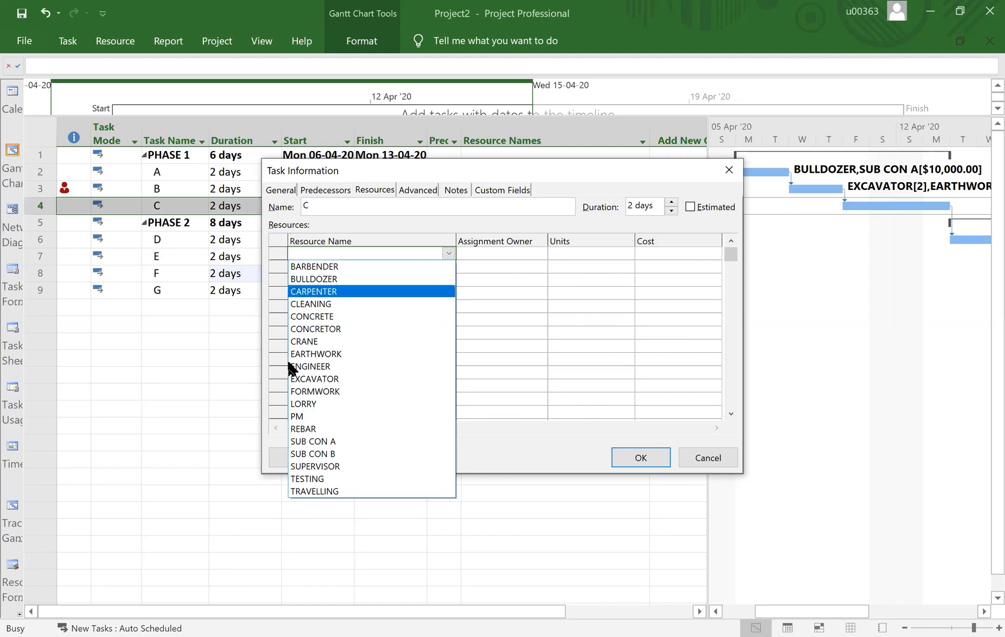
pyautogui.click(334, 455)
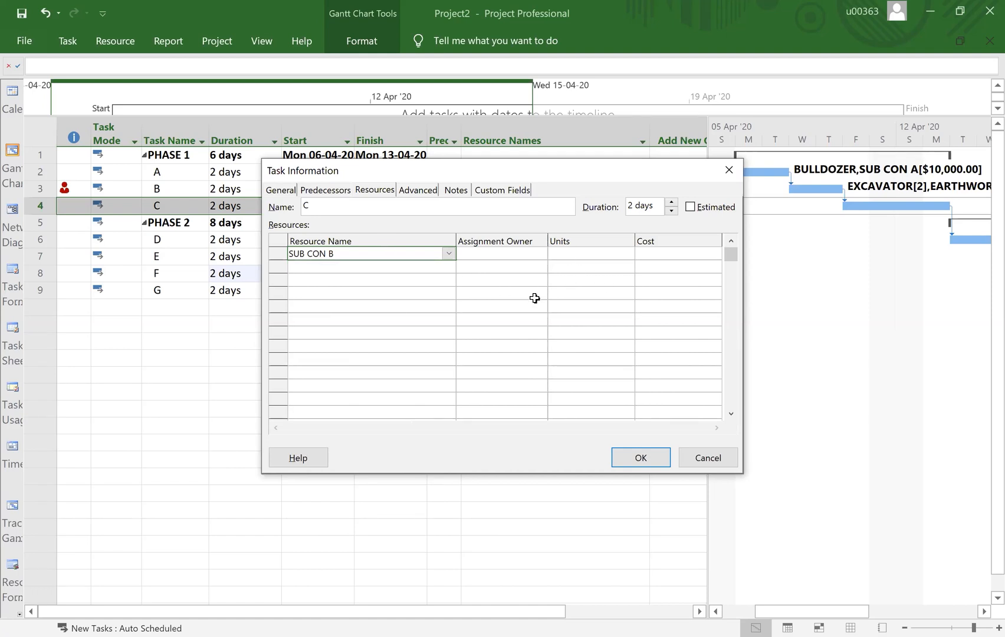
pyautogui.click(452, 279)
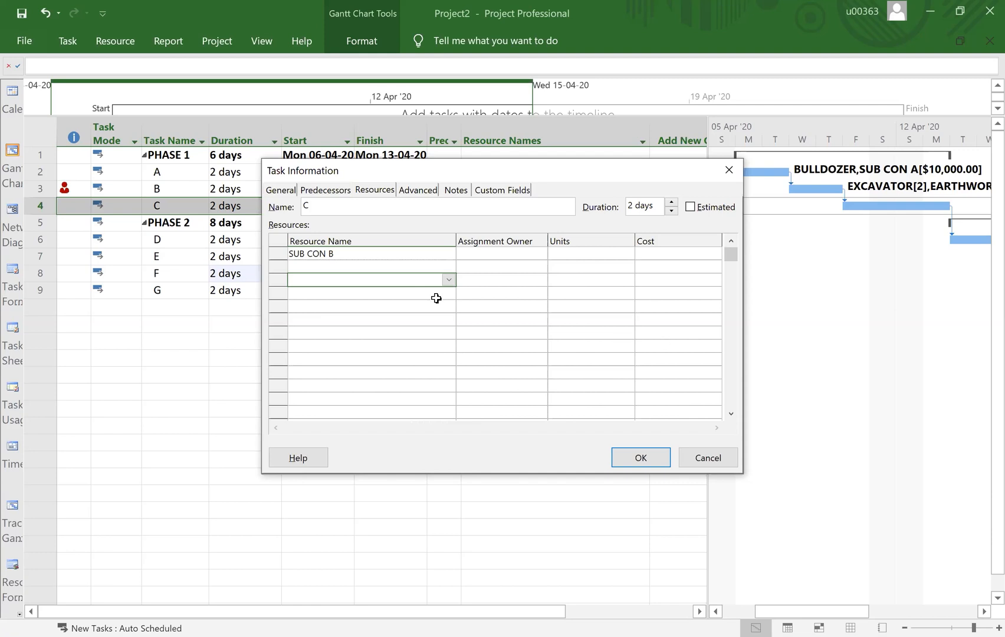
pyautogui.click(403, 256)
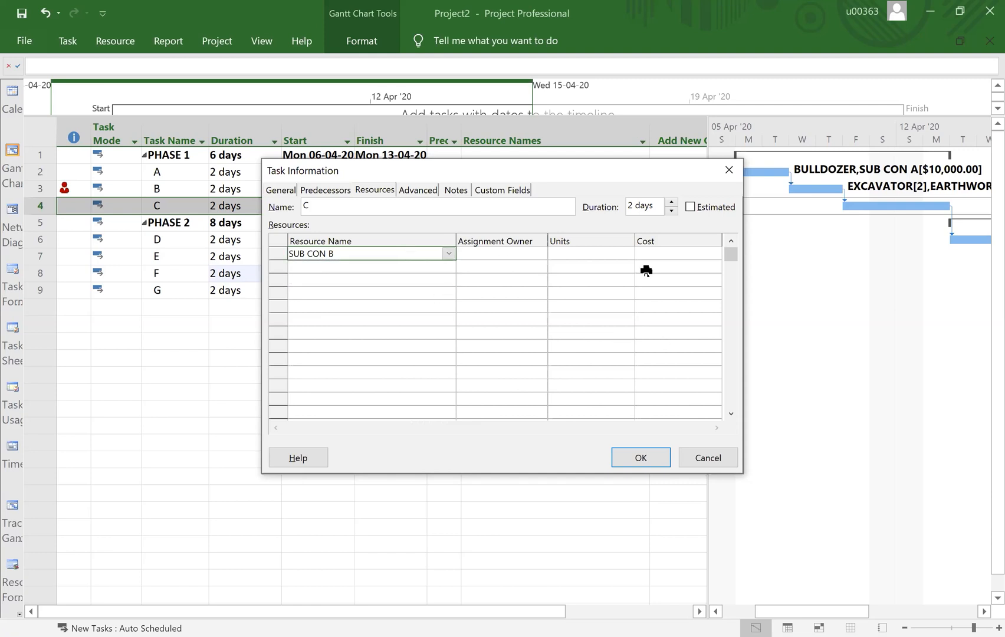
pyautogui.click(651, 254)
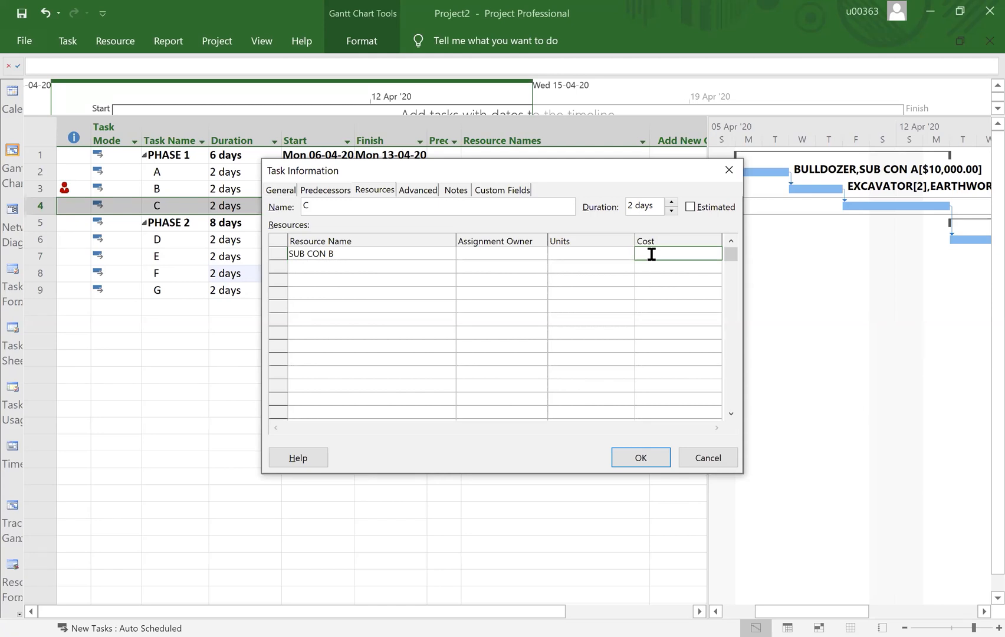
pyautogui.write('100')
pyautogui.write('000.00]')
pyautogui.click(643, 459)
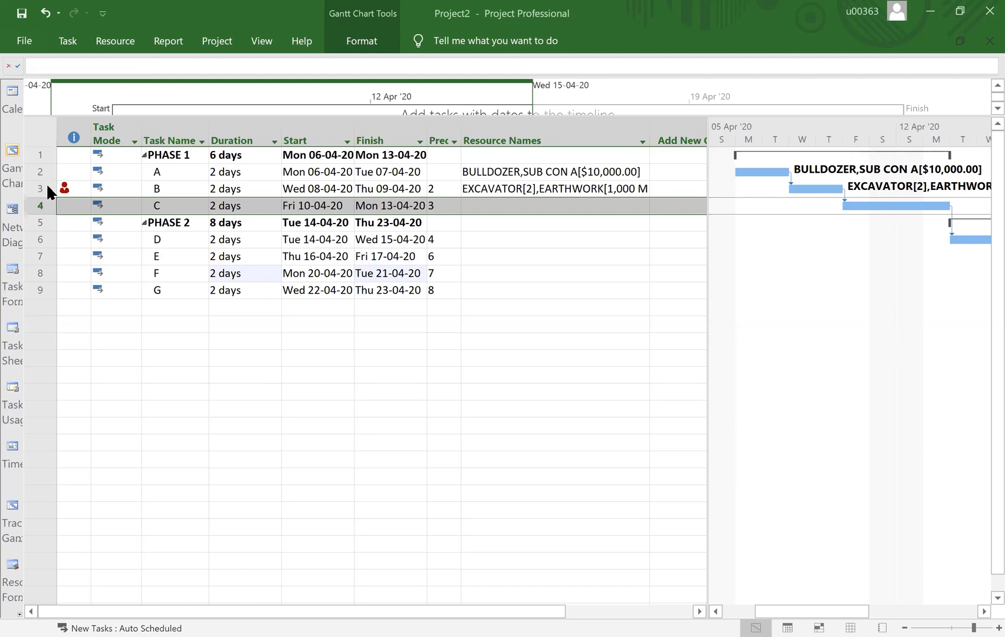
# Review the assigned resources and costs in the task information of task B and task C, leaving both unchanged
pyautogui.doubleClick(554, 196)
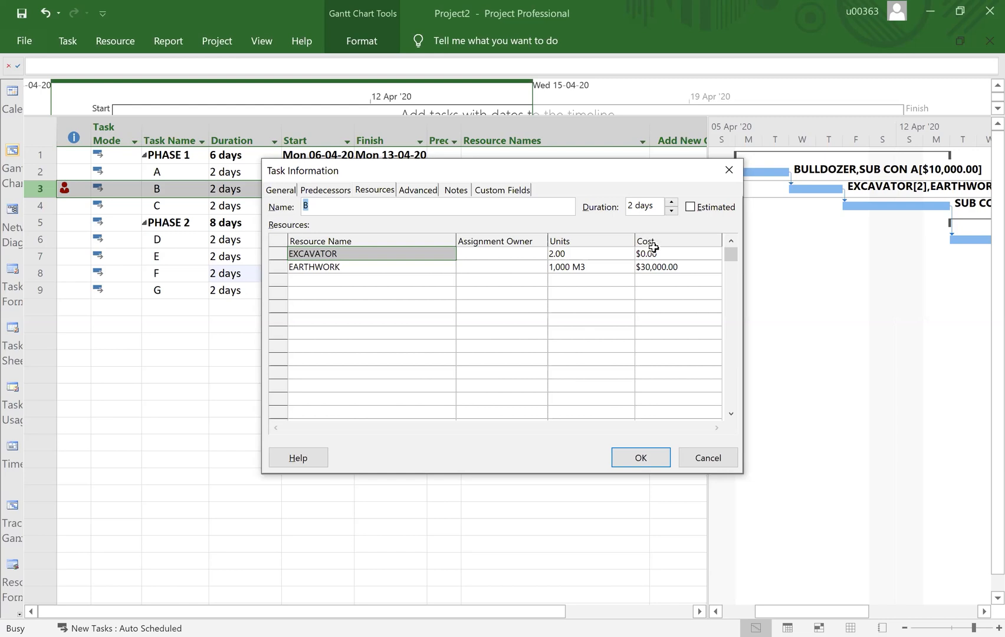
pyautogui.click(639, 459)
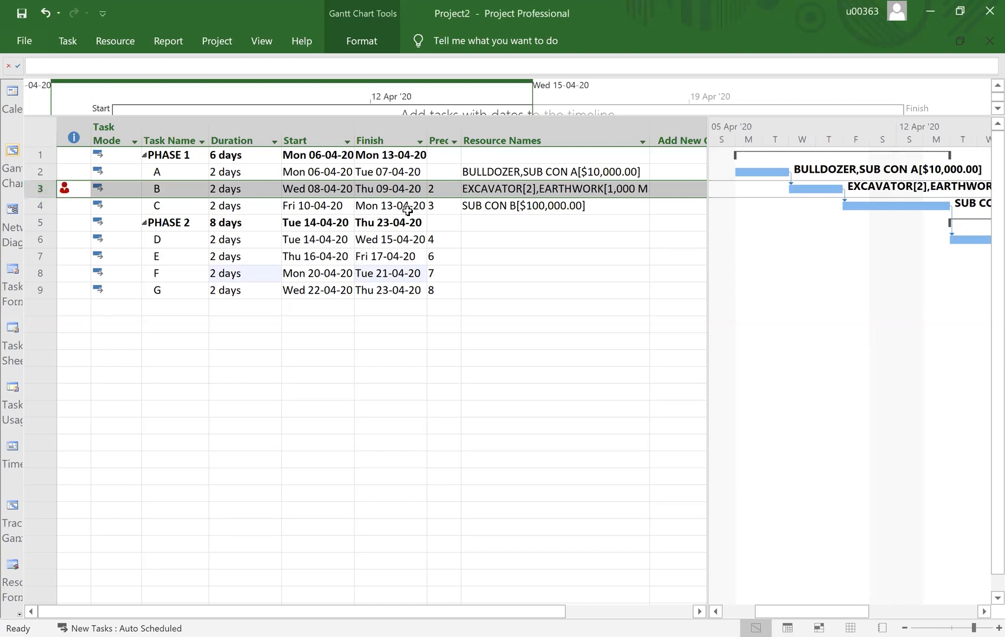
pyautogui.click(512, 204)
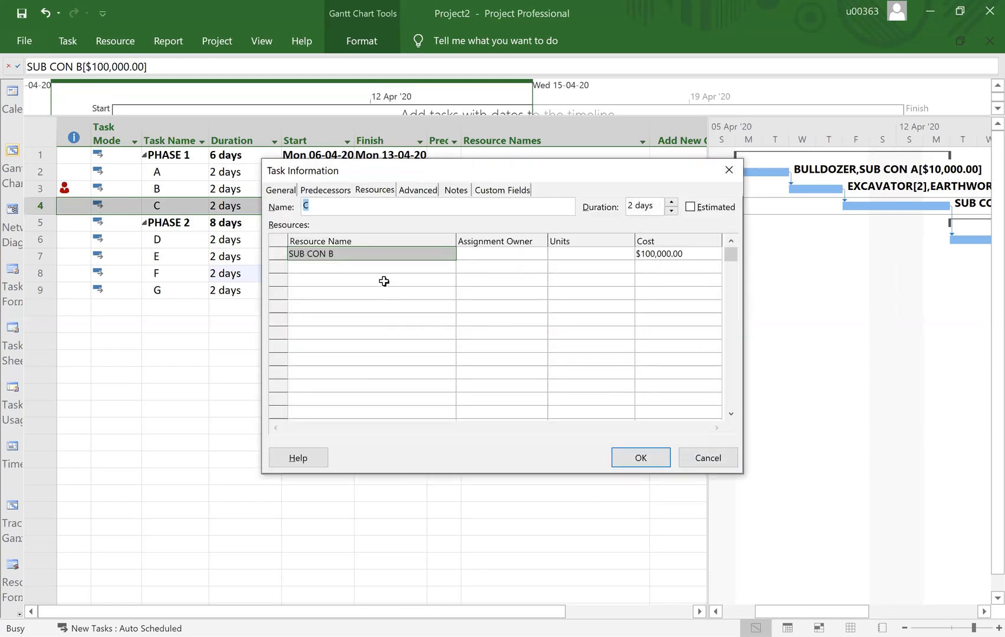
pyautogui.click(549, 511)
pyautogui.click(708, 458)
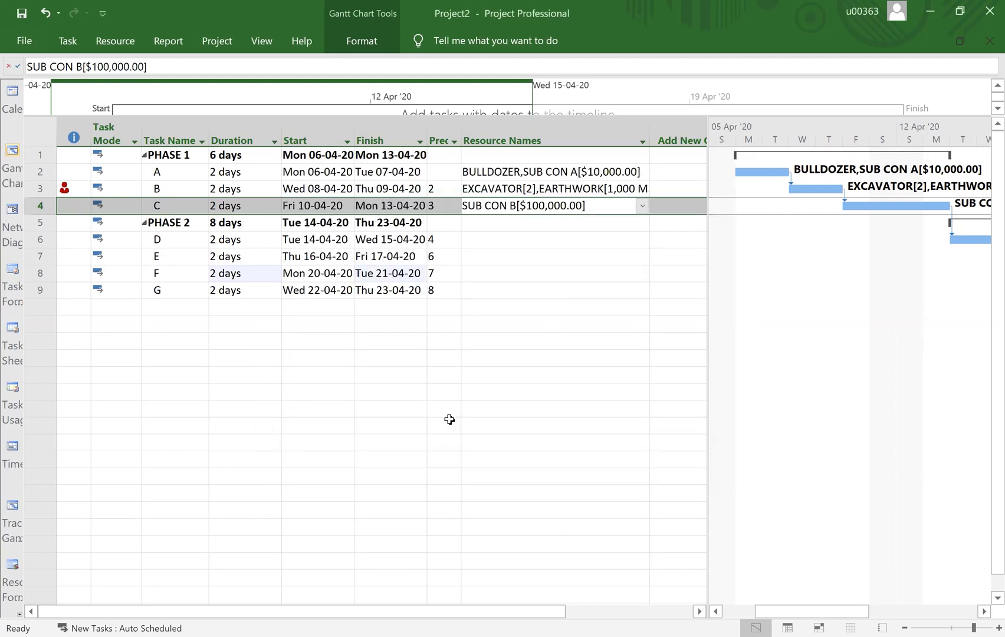
# Close the project and save its changes as Project2 in the MSP2019 HANDS ON folder
pyautogui.hotkey('alt', 'F4')
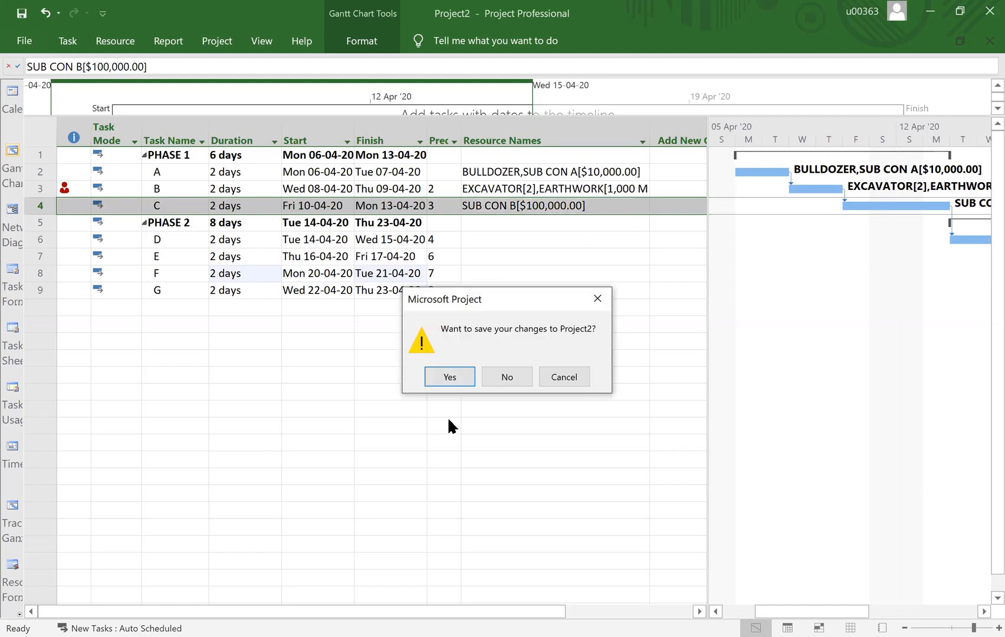
pyautogui.click(458, 374)
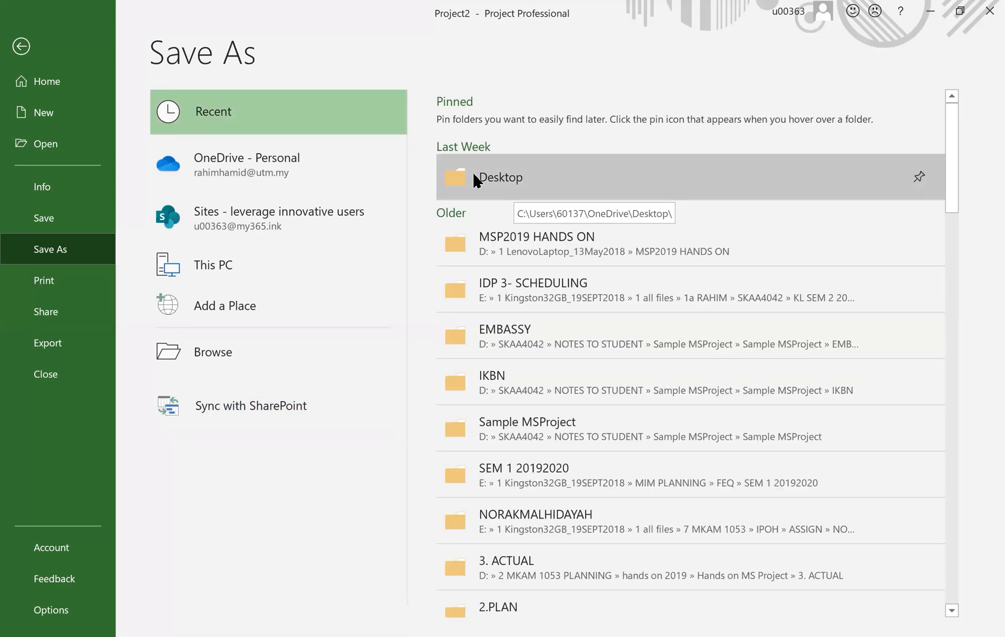
pyautogui.click(542, 253)
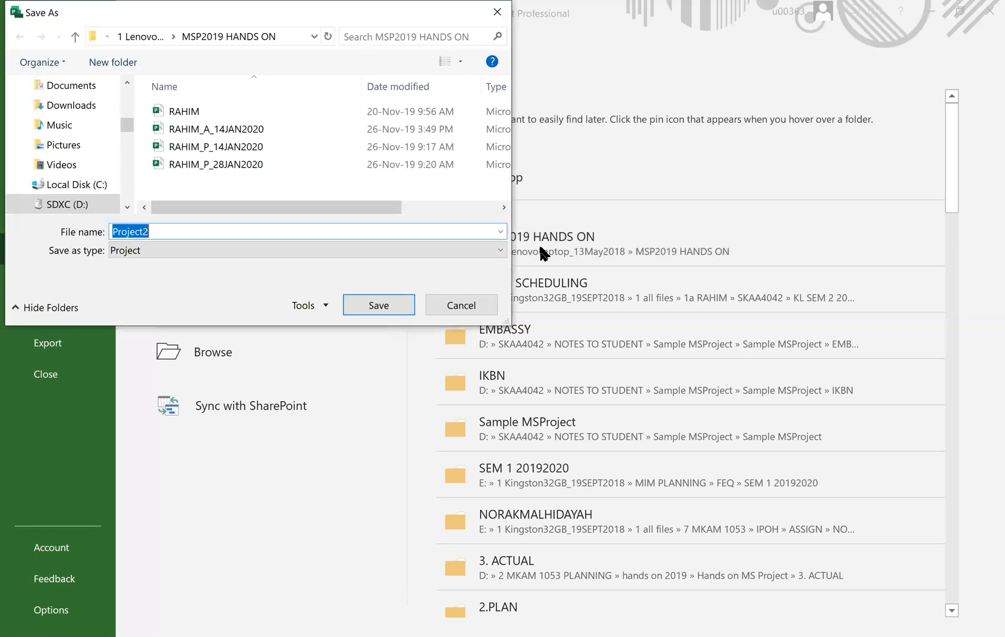
pyautogui.click(374, 303)
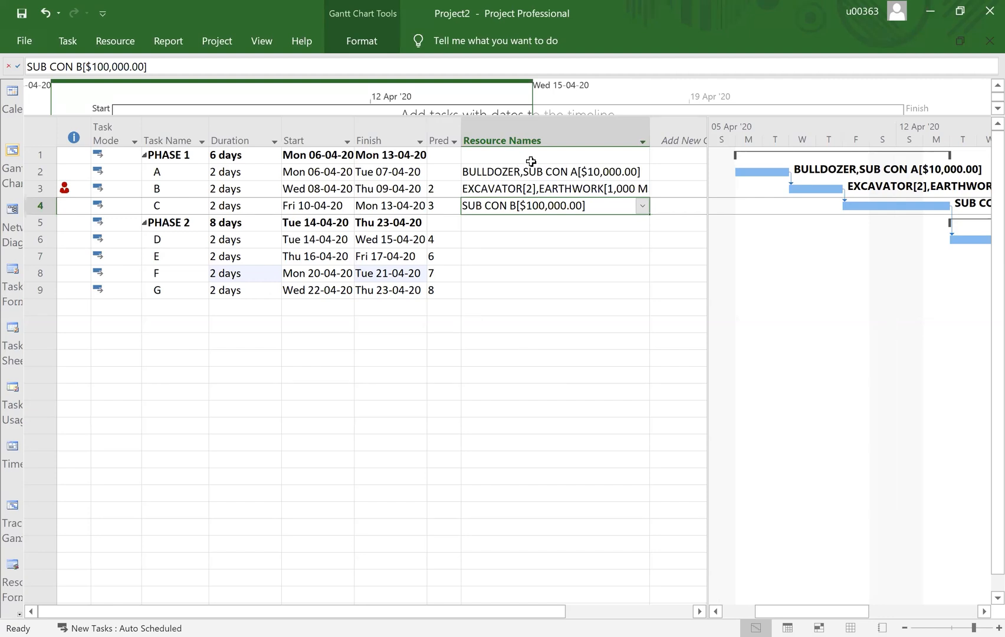
# Examine the resources, units and costs assigned to tasks B and C in their task information, and close it without changes
pyautogui.click(46, 190)
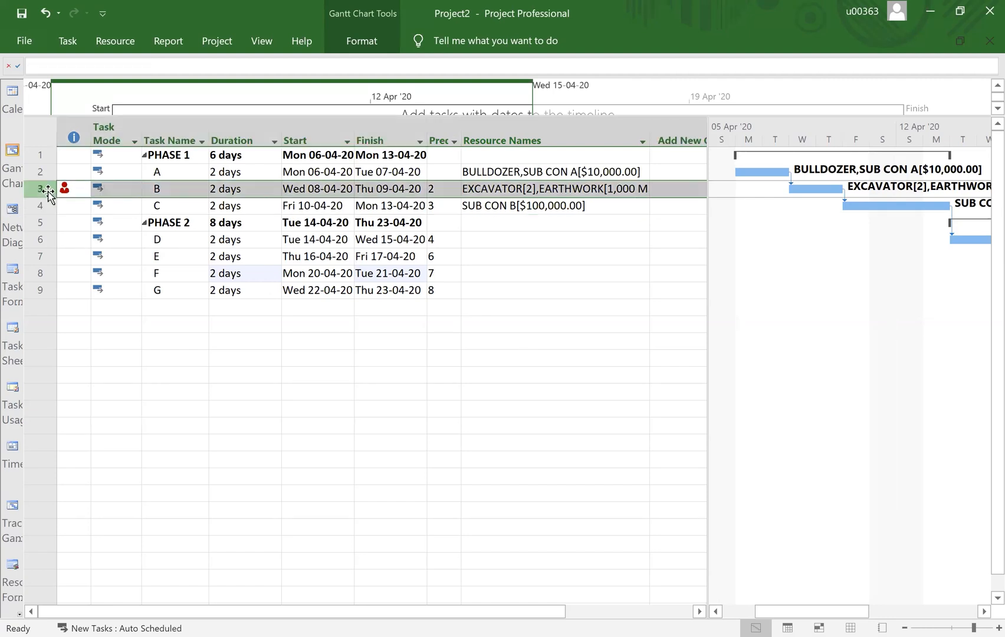
pyautogui.click(598, 189)
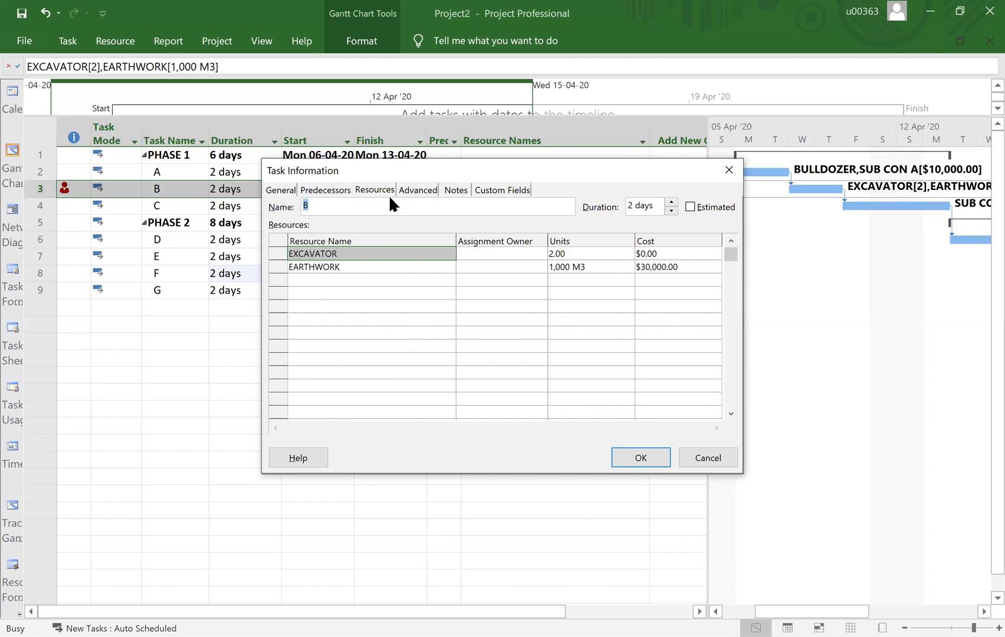
pyautogui.click(378, 190)
pyautogui.click(336, 268)
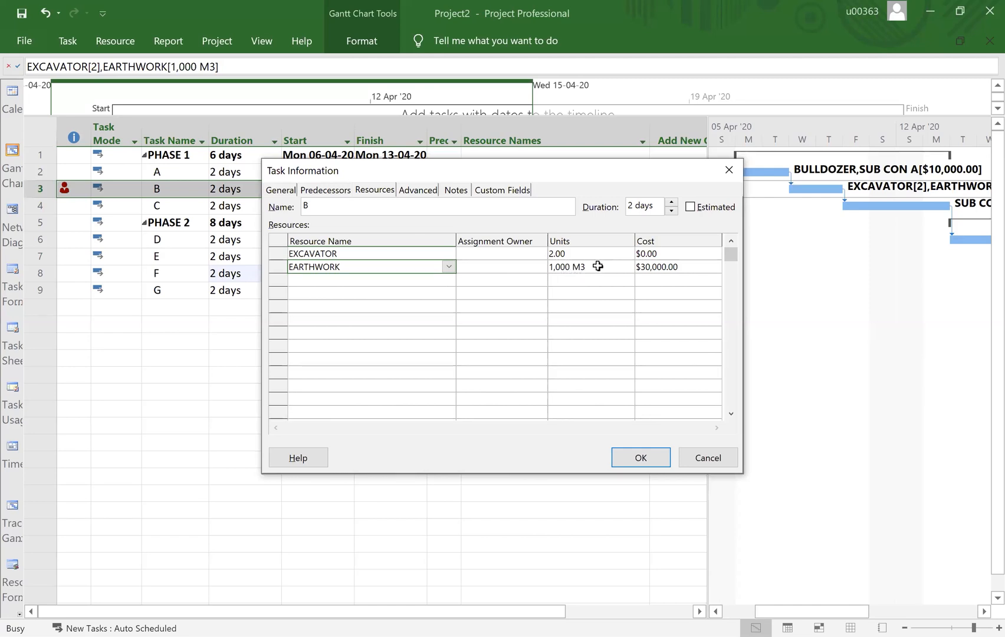
pyautogui.click(665, 269)
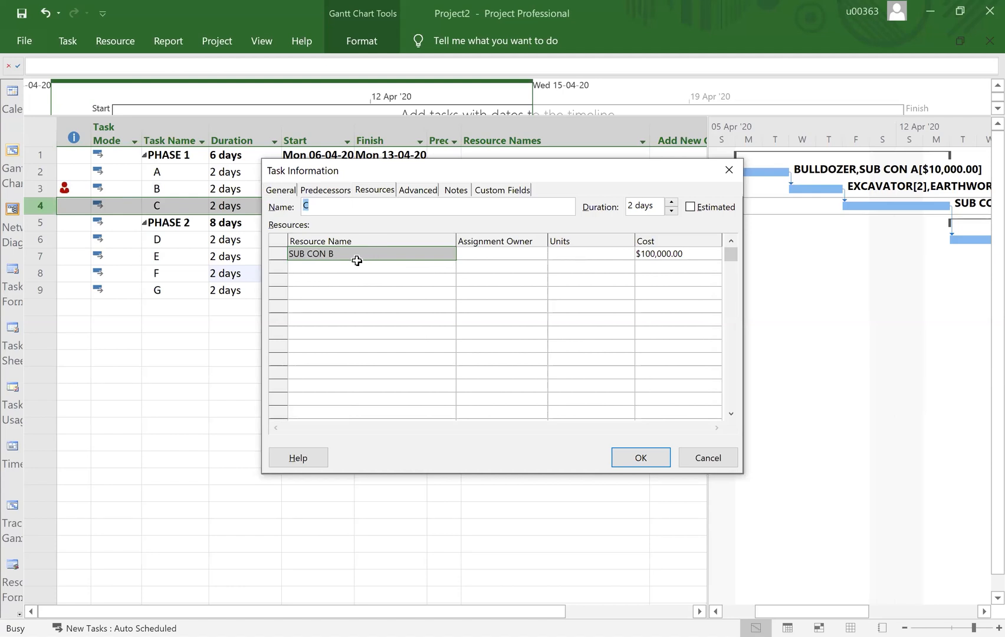
pyautogui.click(708, 458)
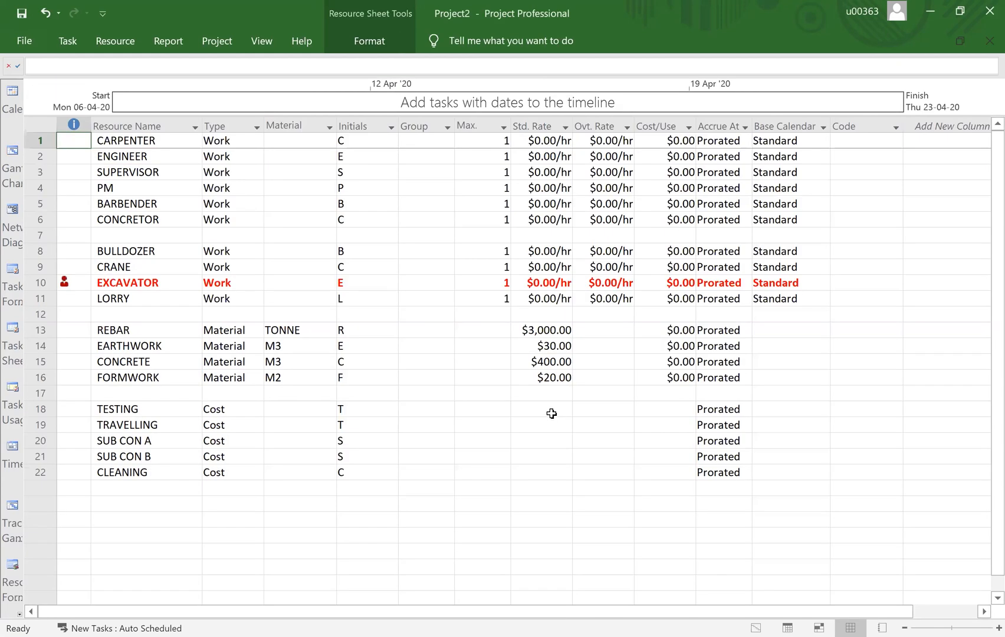
# Check the standard rate fields of the cost resources in the resource sheet, and return to the Gantt chart
pyautogui.click(559, 470)
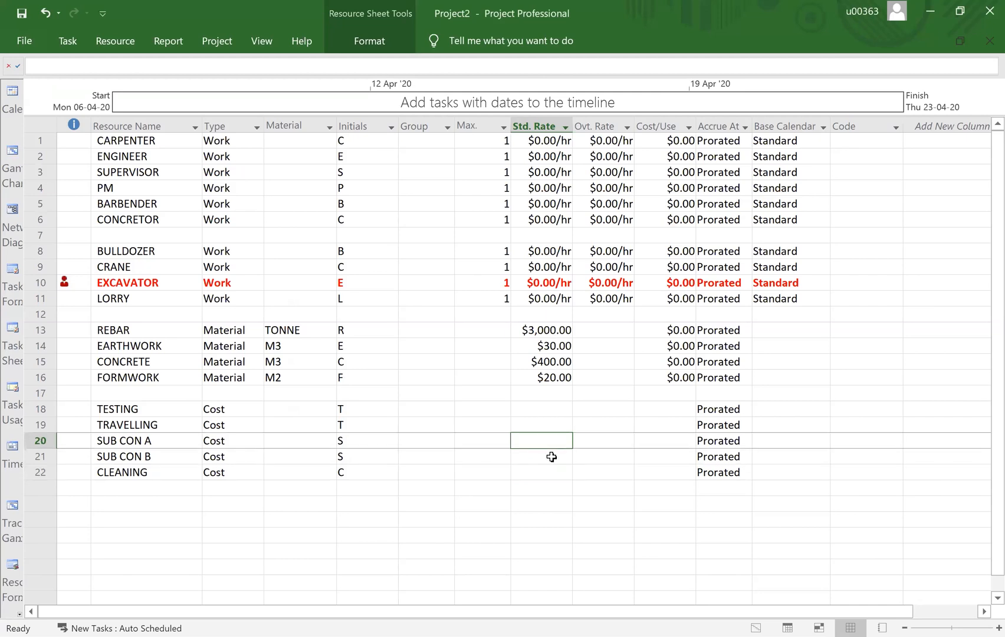
pyautogui.click(12, 209)
pyautogui.click(12, 156)
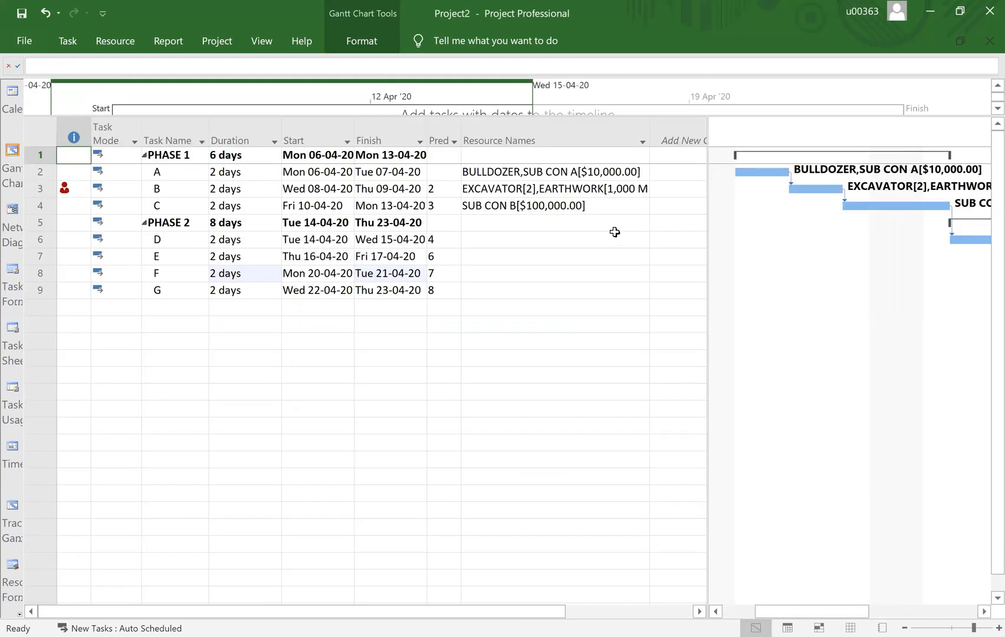
# Add FORMWORK as a second resource in task C's task information, below SUB CON B
pyautogui.click(525, 205)
pyautogui.doubleClick(524, 205)
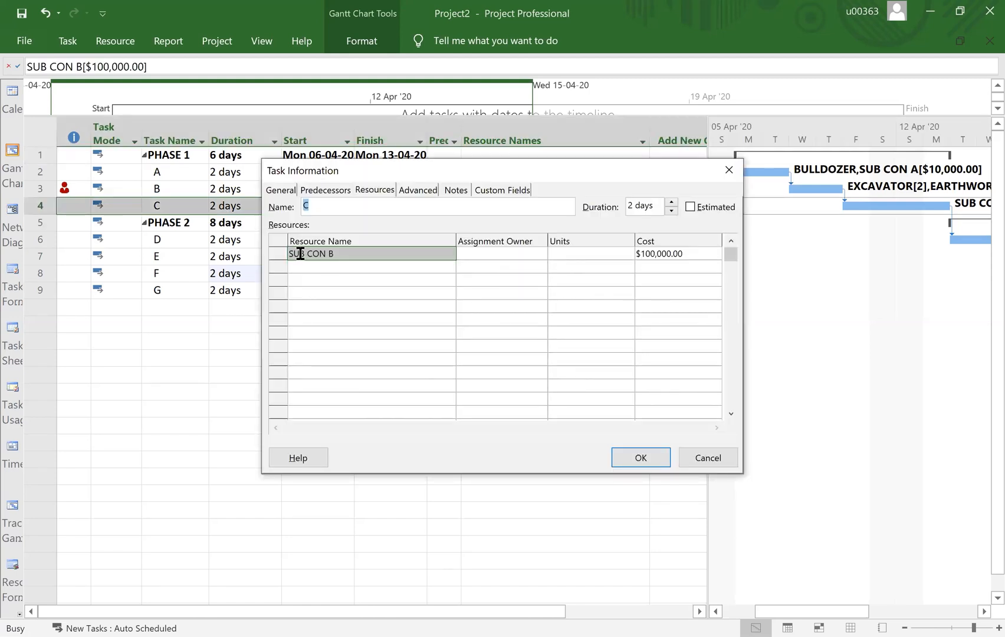
pyautogui.doubleClick(300, 254)
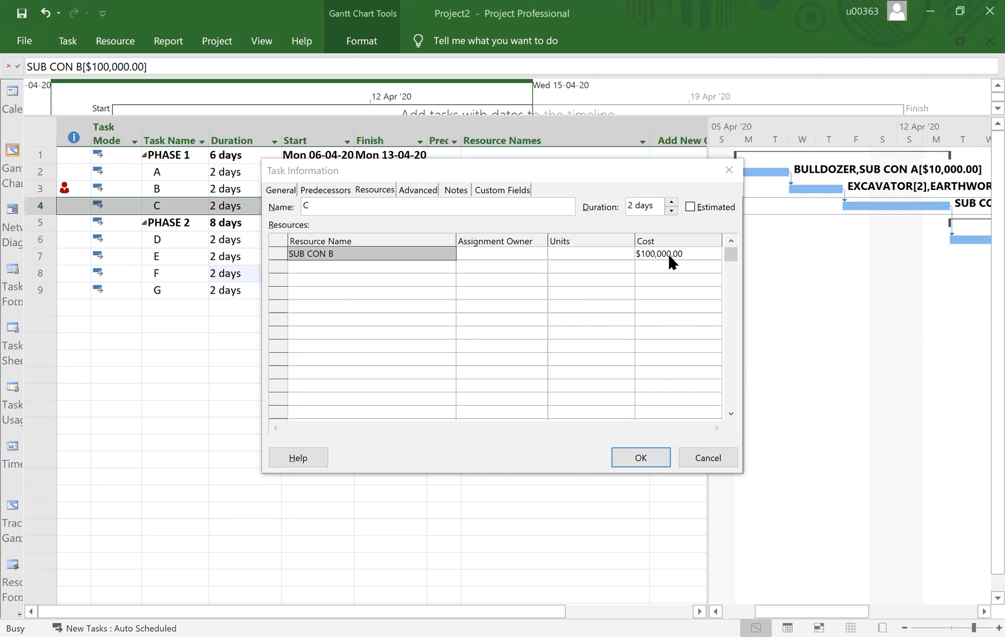
pyautogui.click(449, 269)
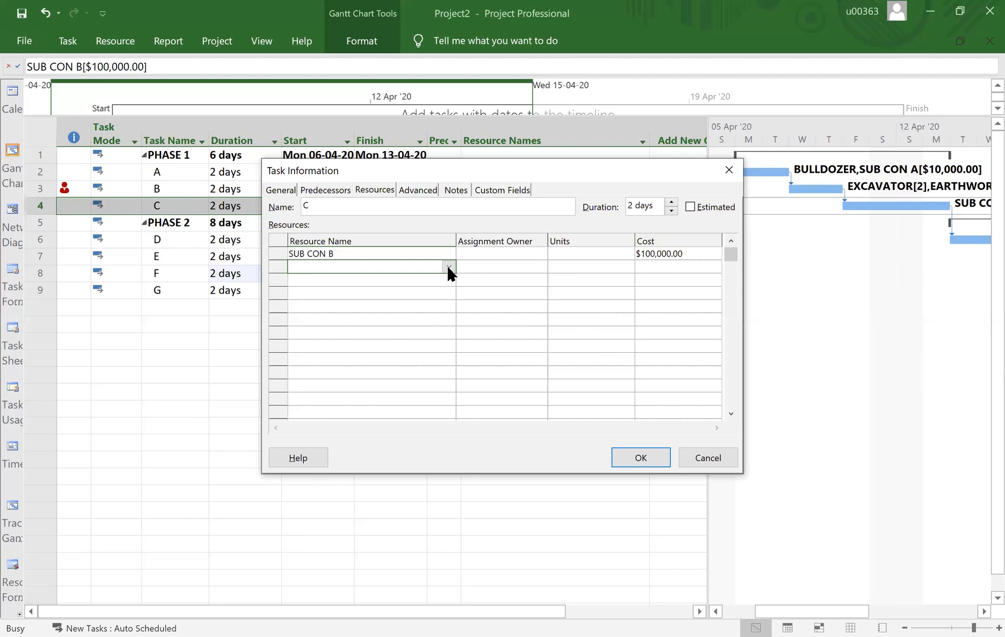
pyautogui.click(448, 267)
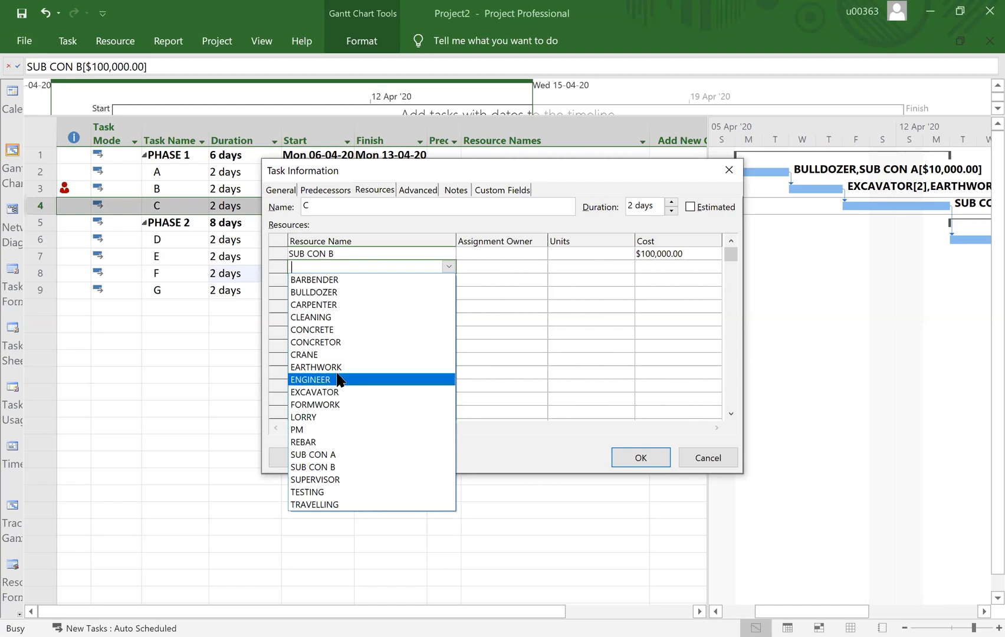
pyautogui.click(332, 404)
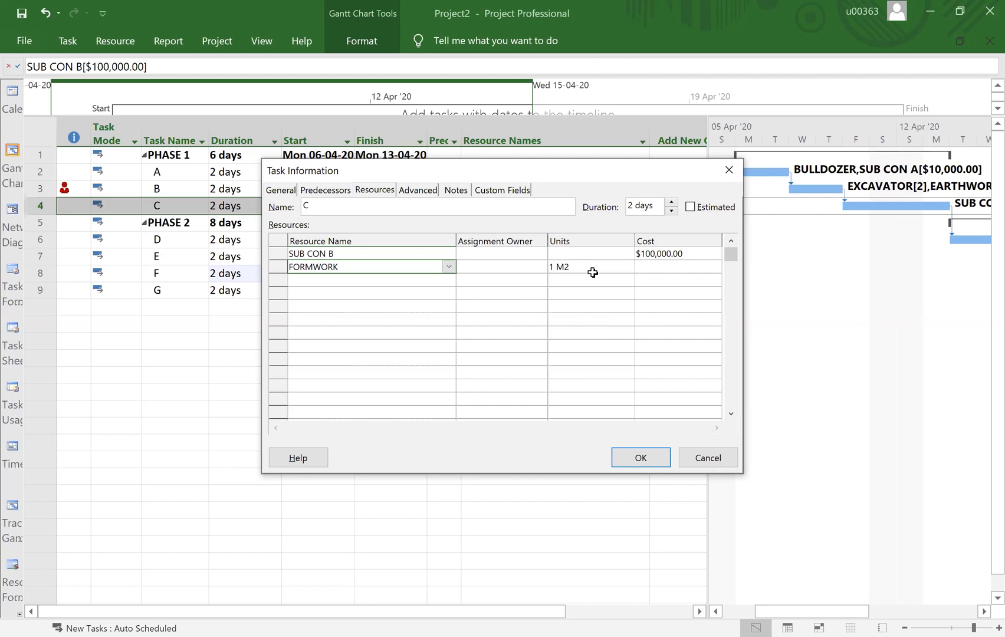
# Set task C's FORMWORK quantity to 1,000 M2 and accept the assignment
pyautogui.click(556, 266)
pyautogui.press('BackSpace')
pyautogui.press('BackSpace')
pyautogui.press('BackSpace')
pyautogui.press('BackSpace')
pyautogui.write('1000')
pyautogui.press('Return')
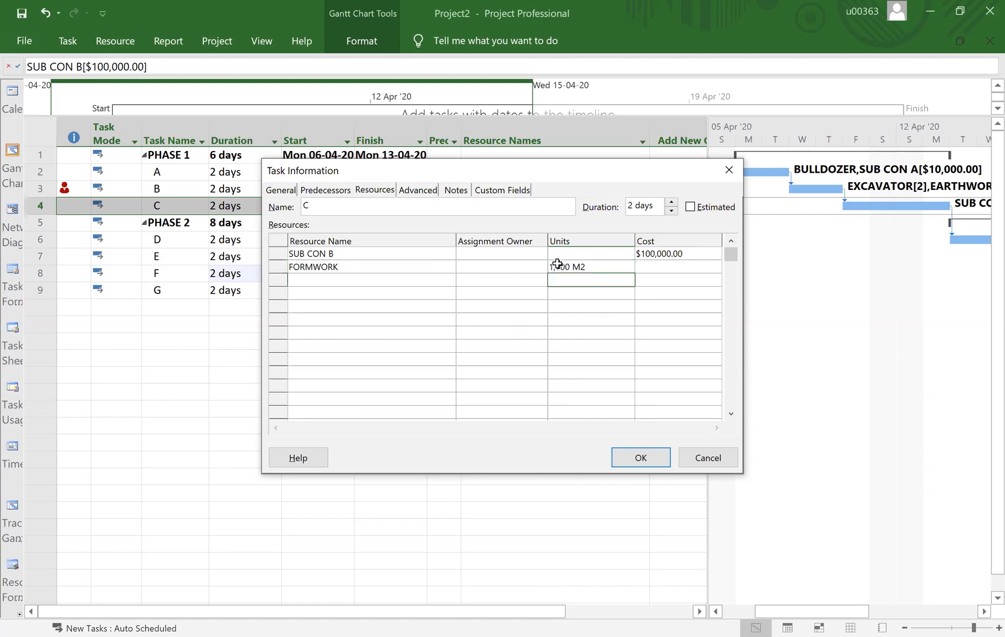
pyautogui.click(662, 263)
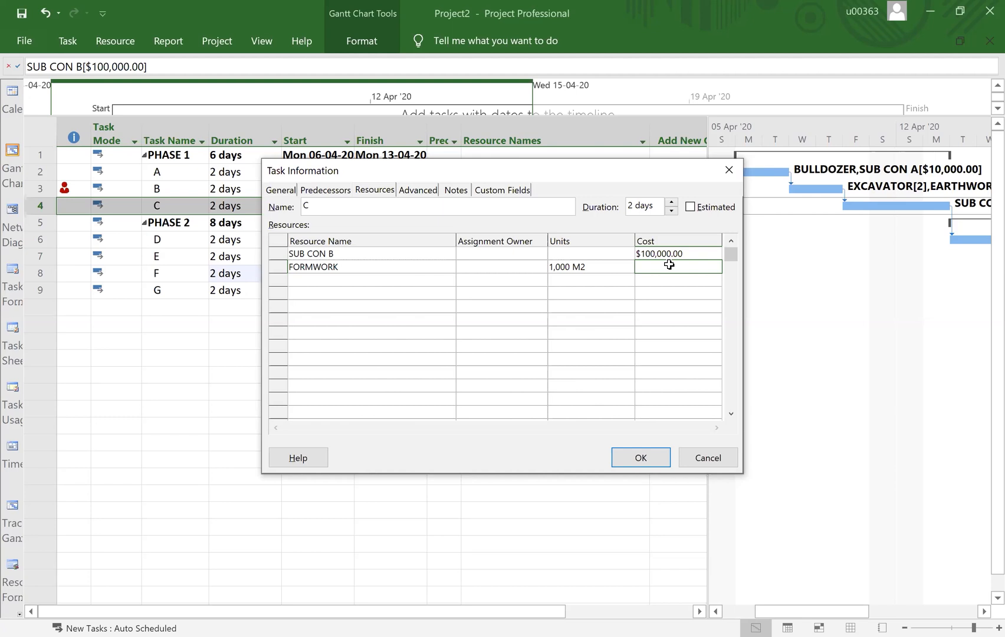
pyautogui.click(641, 458)
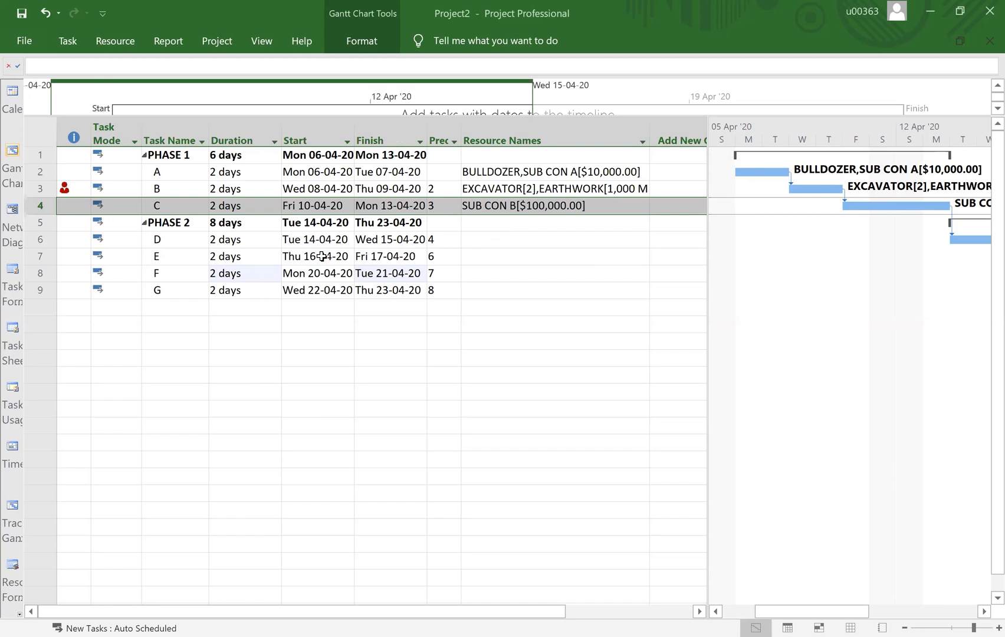
# Assign CONCRETE to task D through its task information with a quantity of 100 M3, and accept the assignment
pyautogui.doubleClick(554, 239)
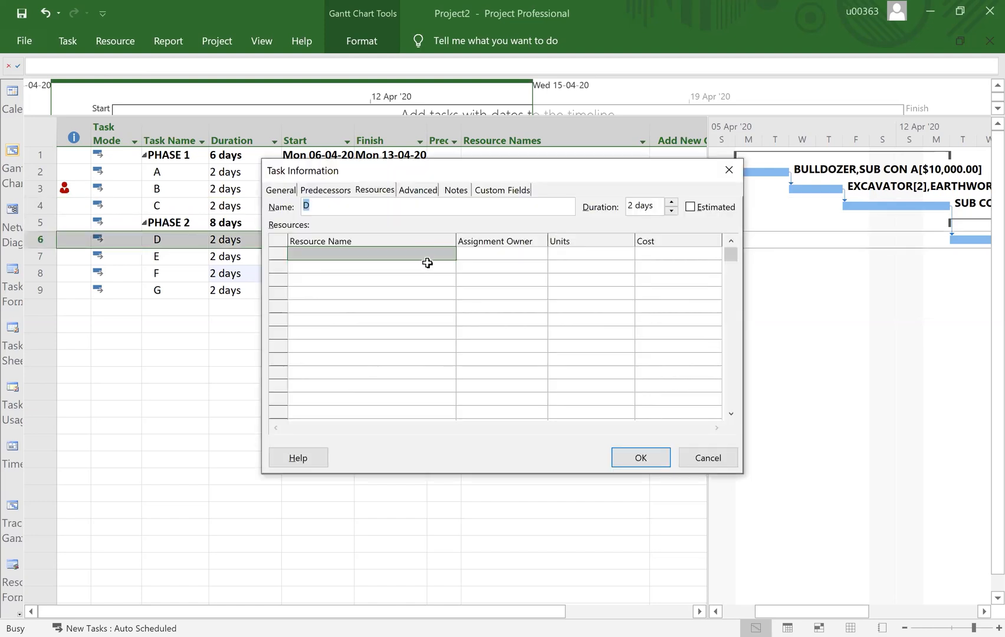
pyautogui.click(449, 258)
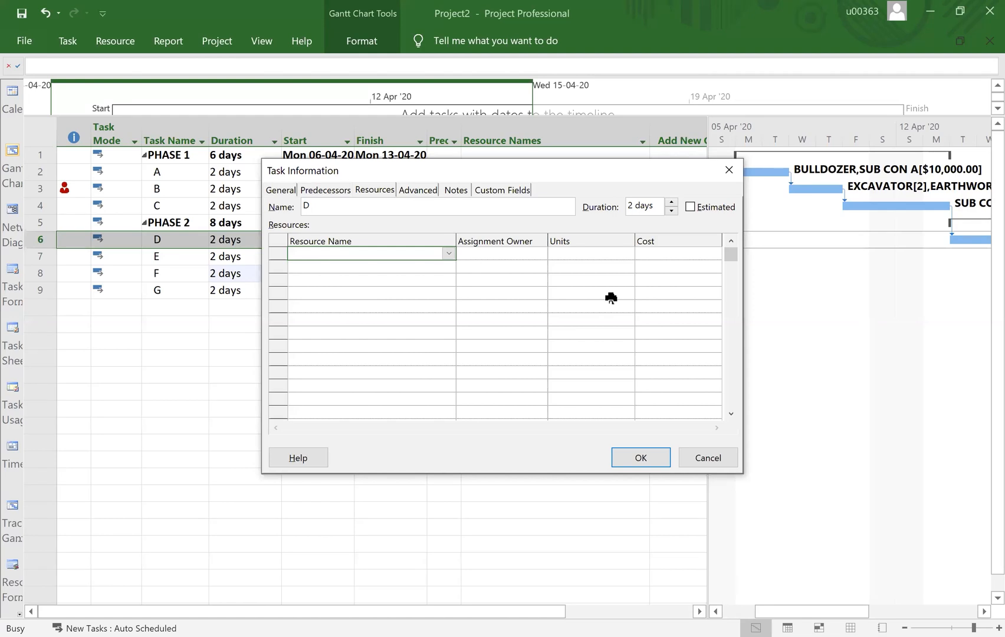
pyautogui.click(560, 255)
pyautogui.write('100')
pyautogui.press('Return')
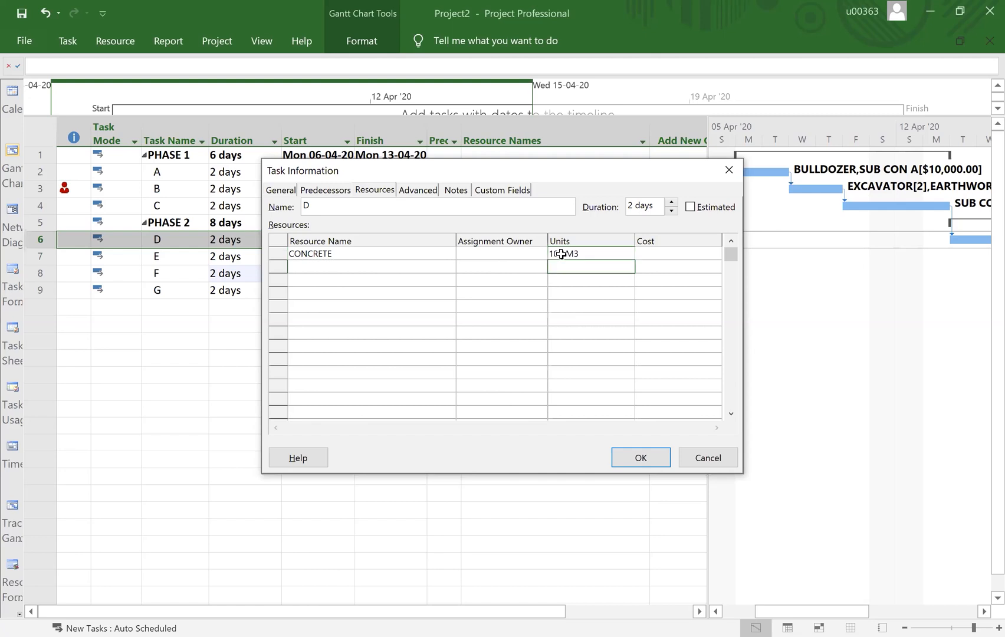
pyautogui.click(650, 459)
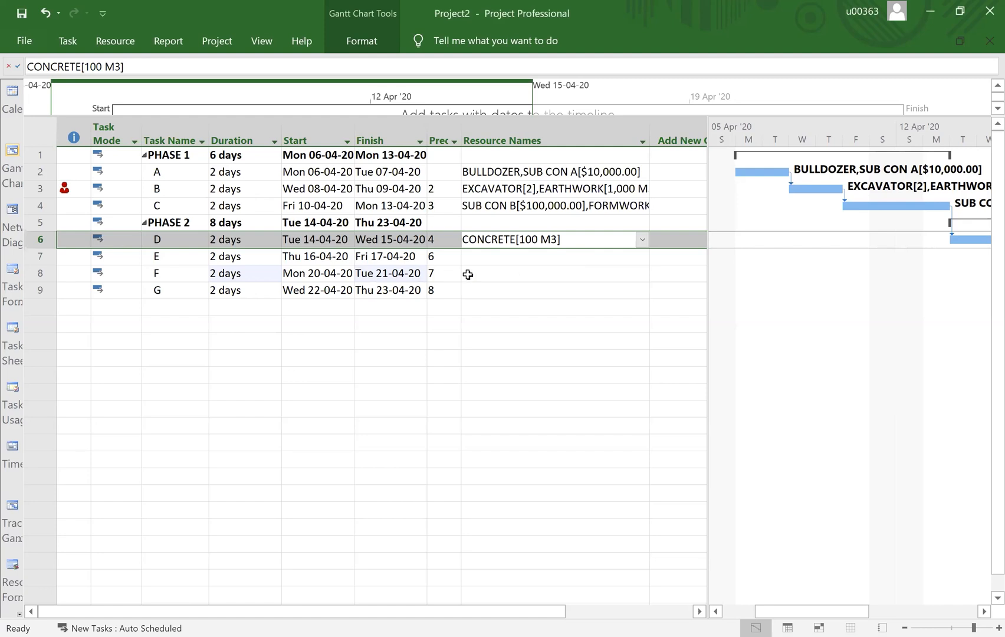
# Add ENGINEER and SUPERVISOR to the resources in task E's task information
pyautogui.click(506, 262)
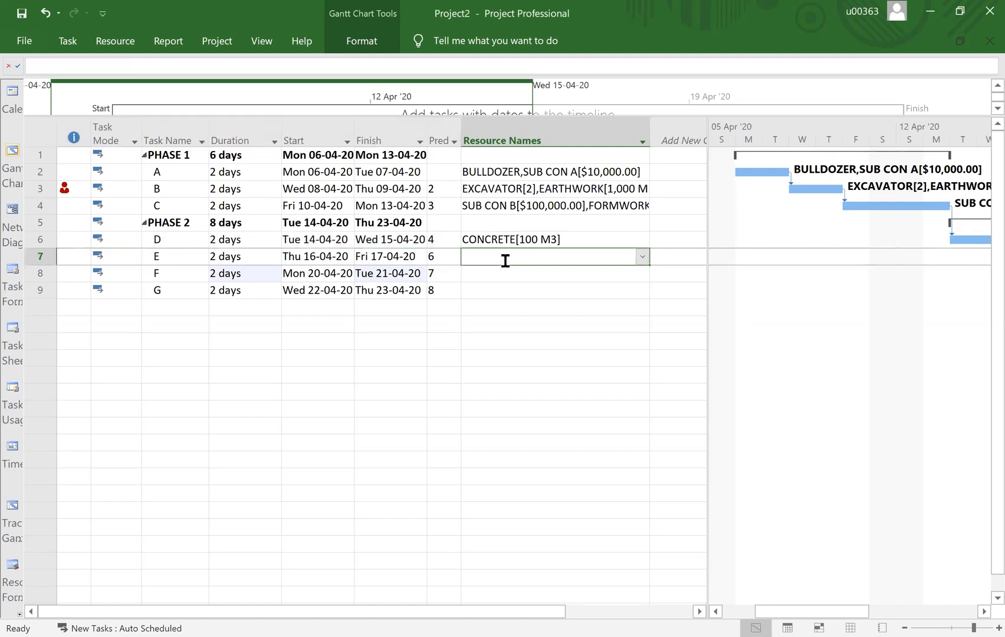
pyautogui.doubleClick(505, 259)
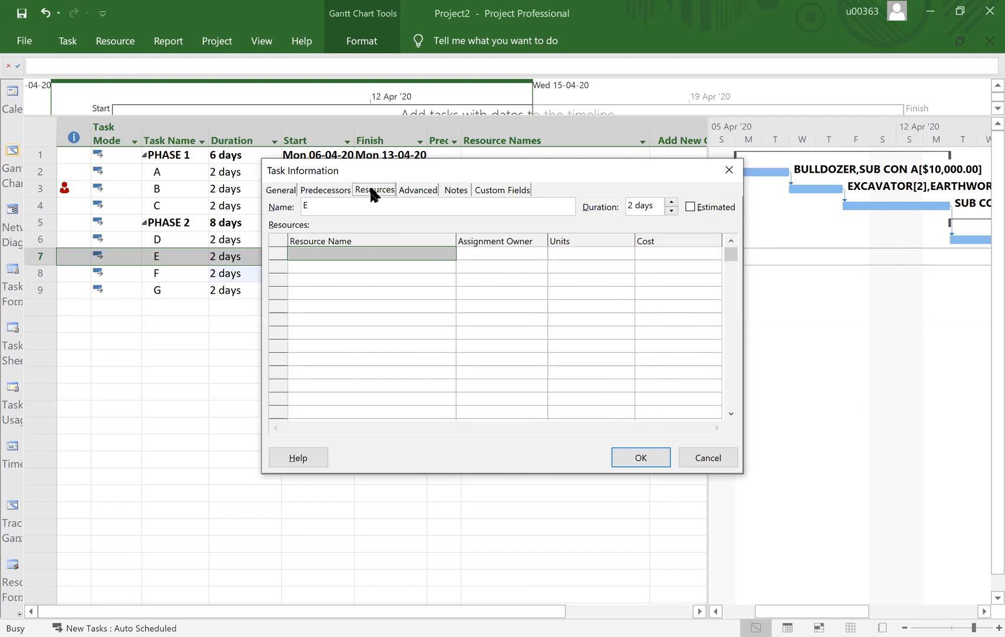
pyautogui.click(447, 254)
pyautogui.click(447, 255)
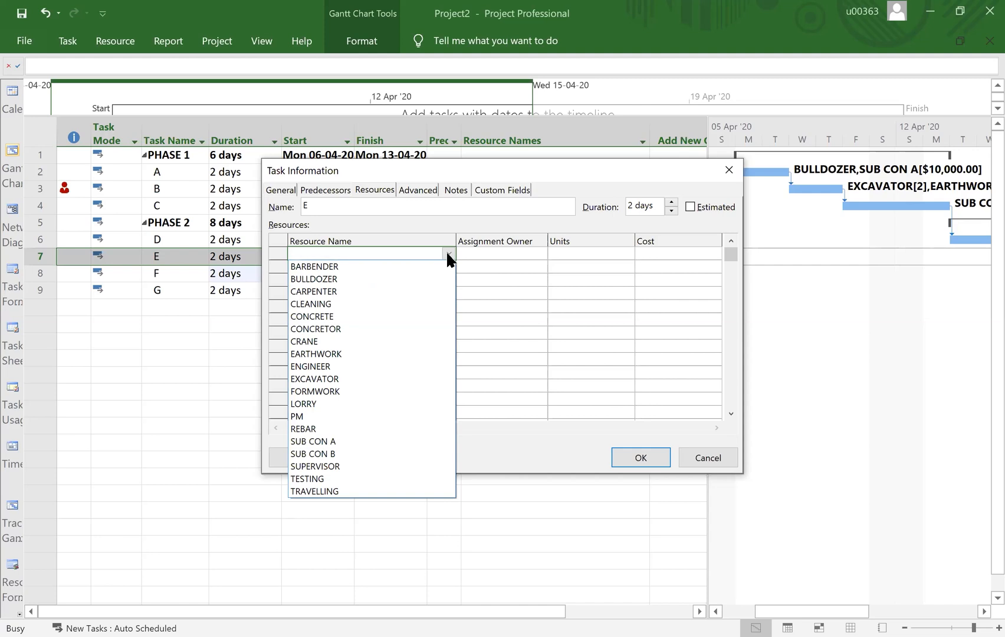
pyautogui.click(324, 366)
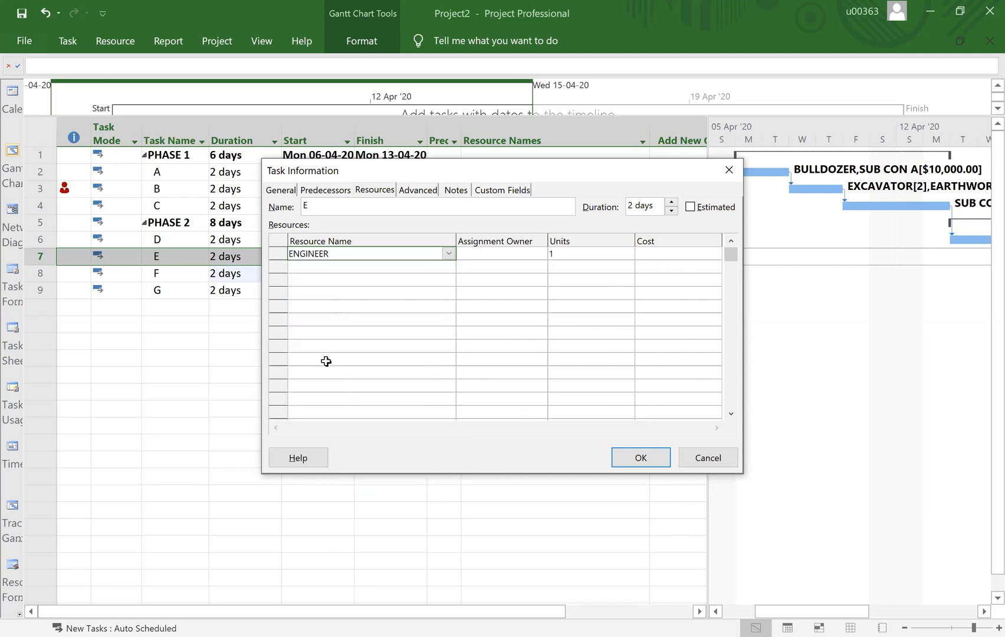
pyautogui.click(447, 263)
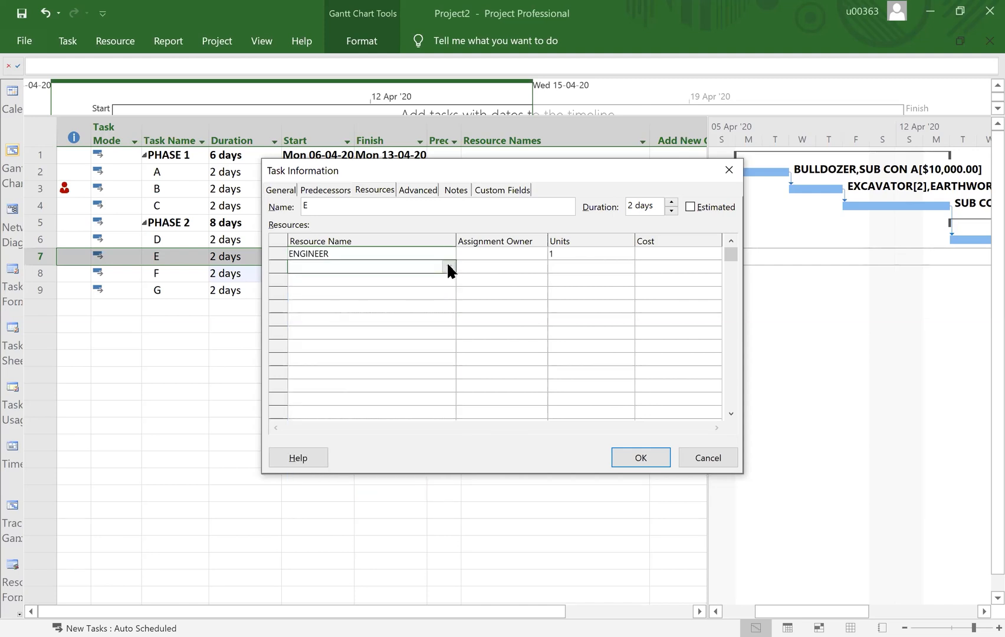
pyautogui.click(447, 265)
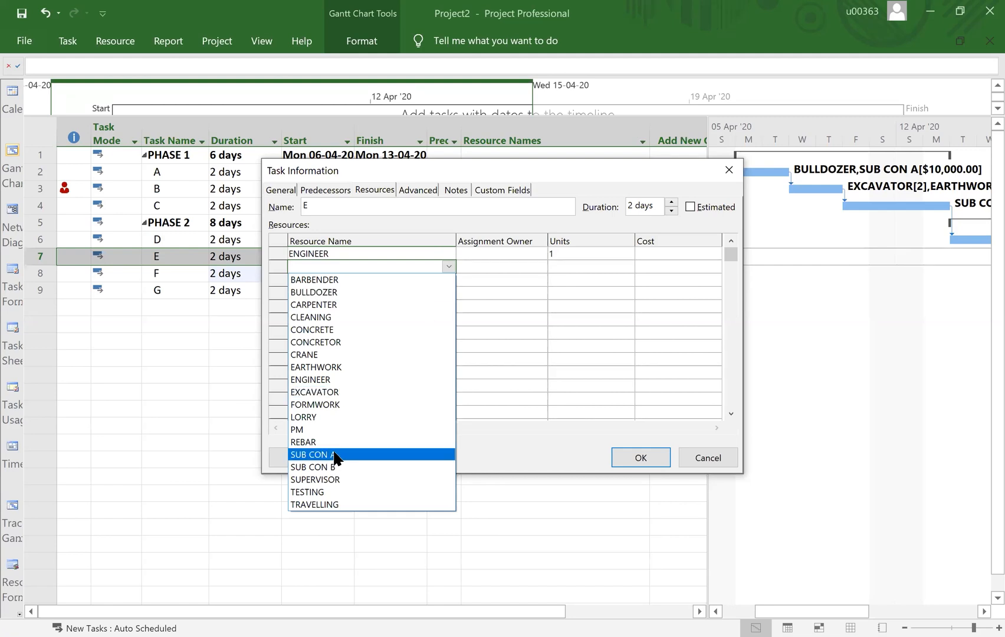
pyautogui.click(339, 479)
# Add REBAR and BARBENDER to task E's resources, below SUPERVISOR
pyautogui.click(447, 281)
pyautogui.click(446, 280)
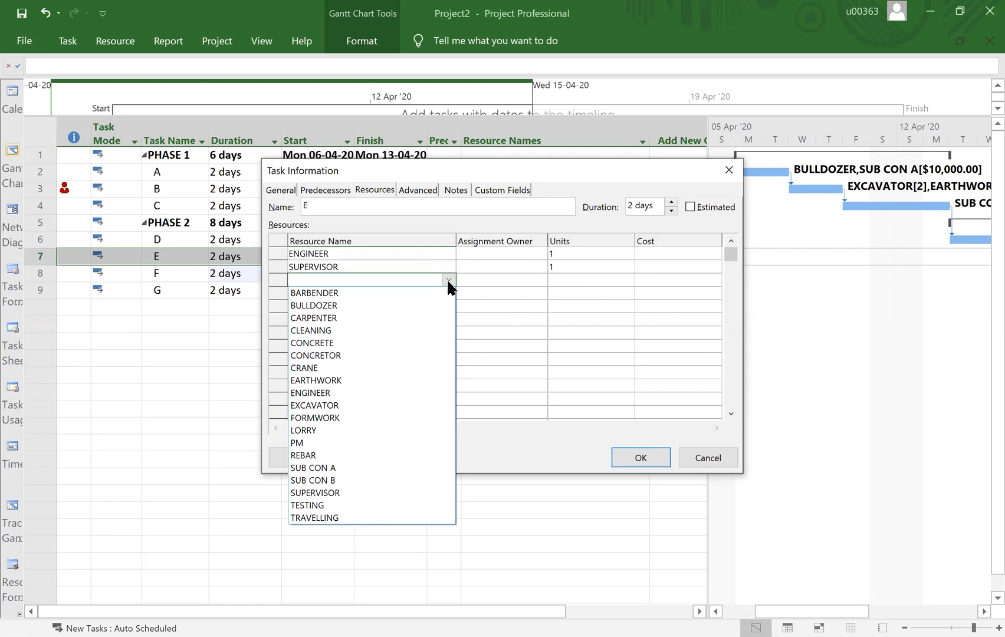
pyautogui.click(318, 456)
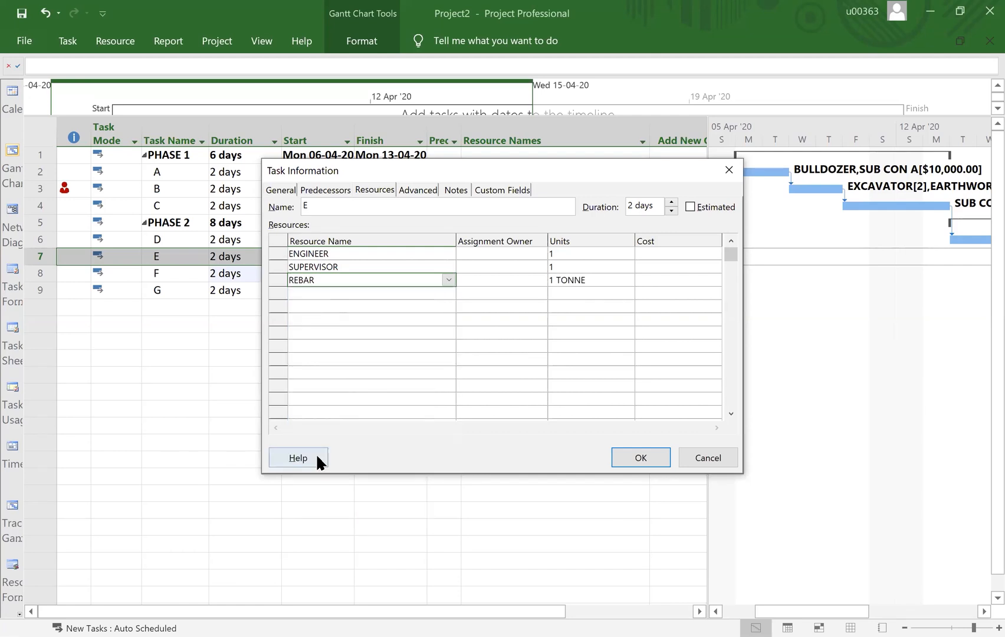
pyautogui.click(448, 293)
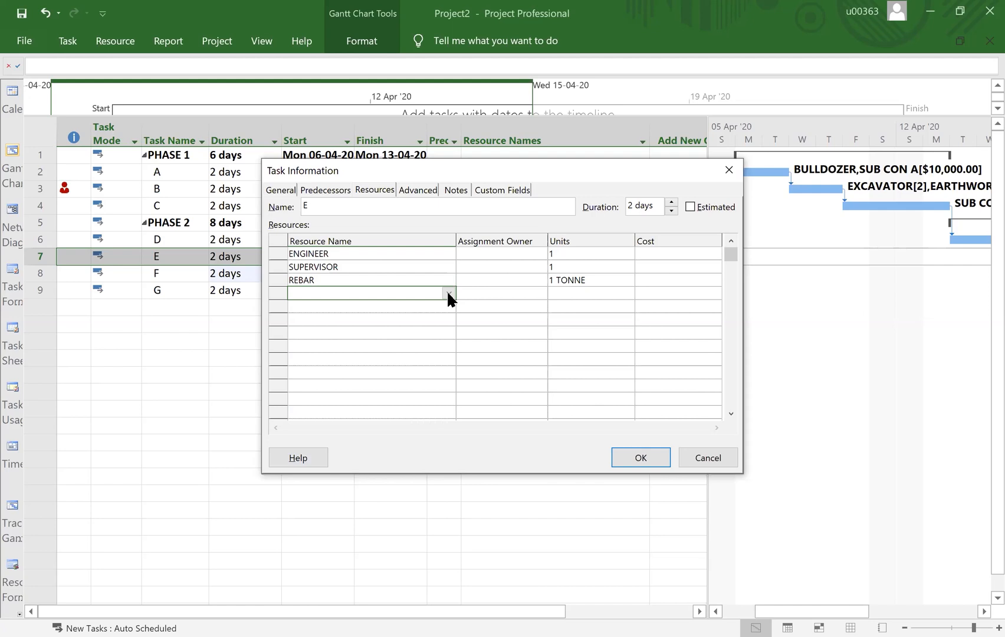
pyautogui.click(448, 293)
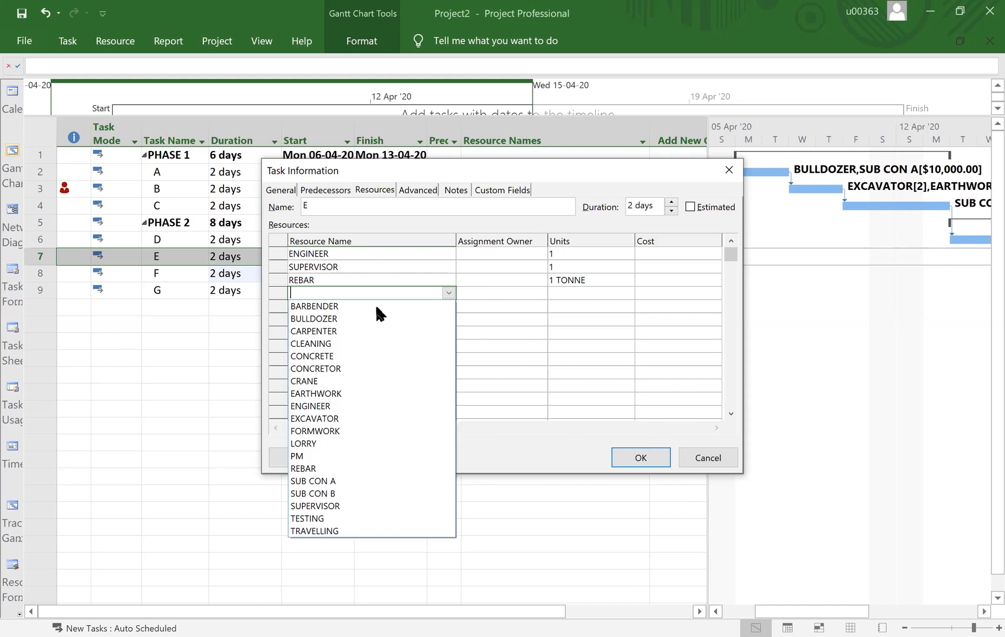
pyautogui.click(315, 305)
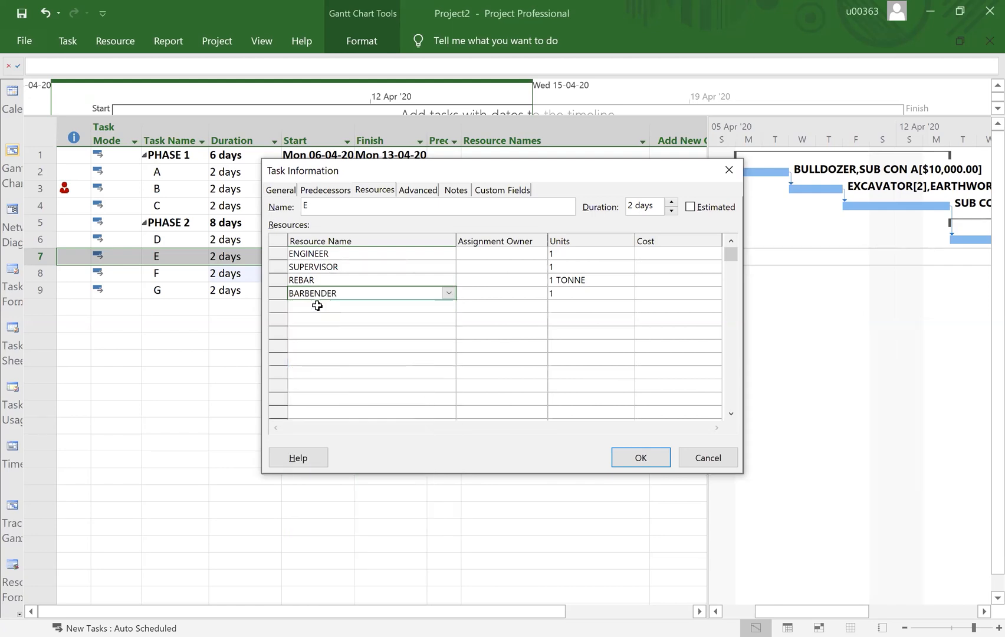
# Set BARBENDER's units on task E to 5 and accept the resource assignments
pyautogui.click(558, 293)
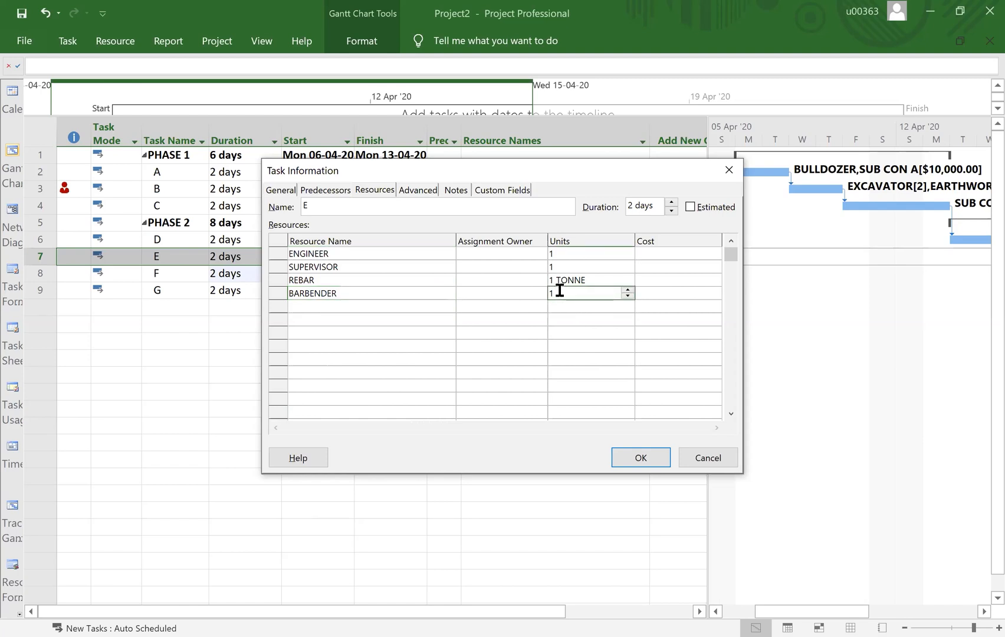
pyautogui.press('BackSpace')
pyautogui.write('5')
pyautogui.press('Return')
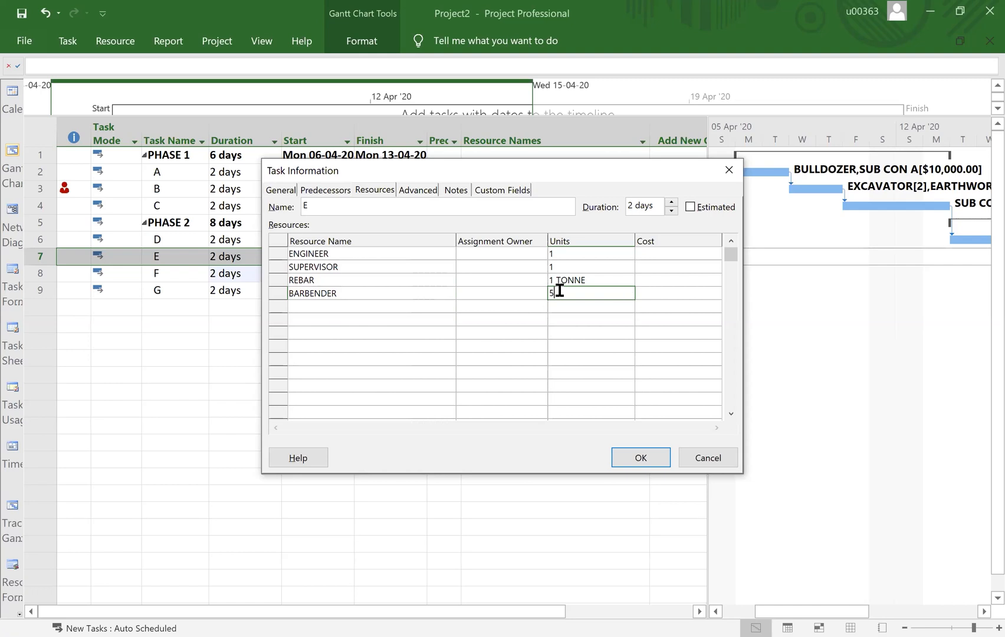
pyautogui.click(653, 451)
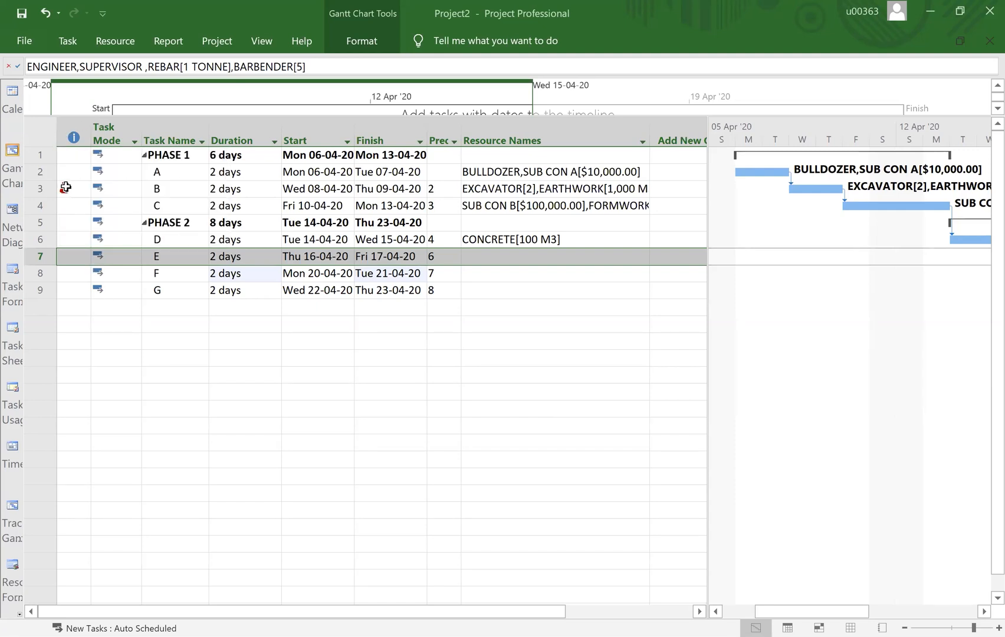
# Open the resource sheet and raise BARBENDER's maximum units to 5 to clear its overallocation
pyautogui.moveTo(68, 188)
pyautogui.click(13, 210)
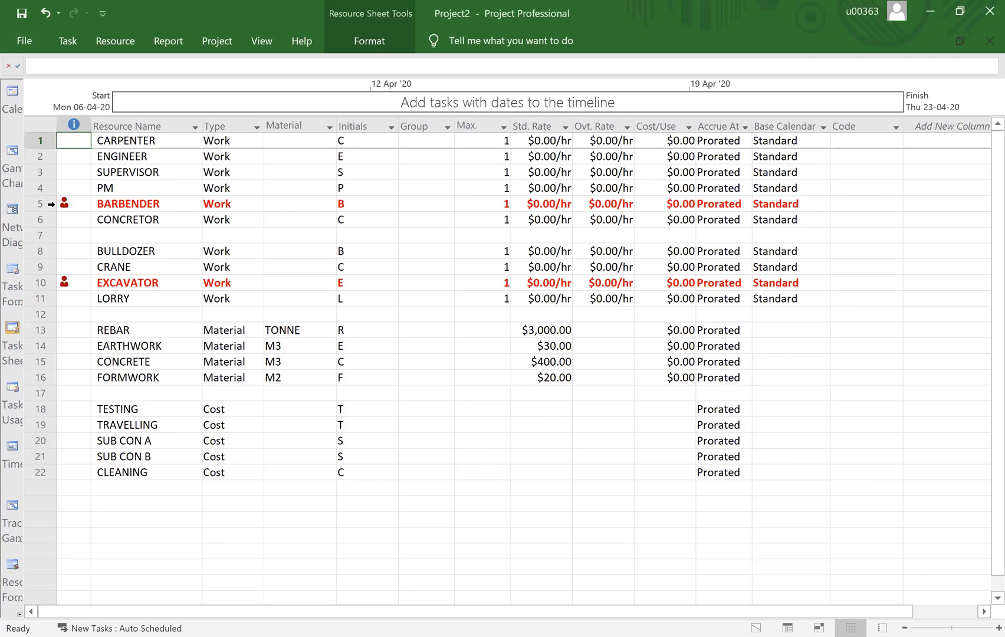
pyautogui.click(45, 282)
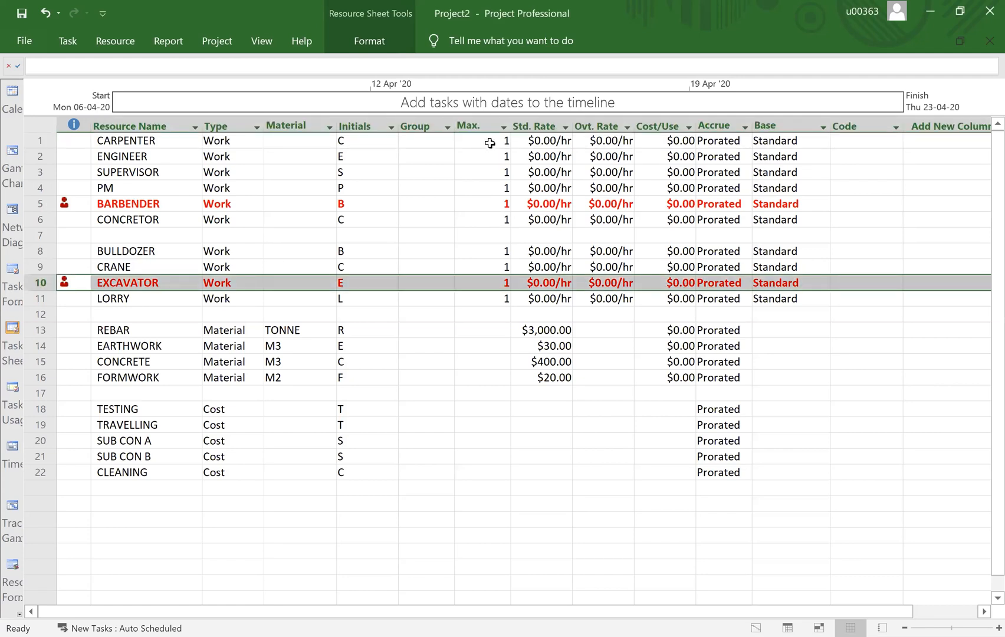
pyautogui.click(480, 124)
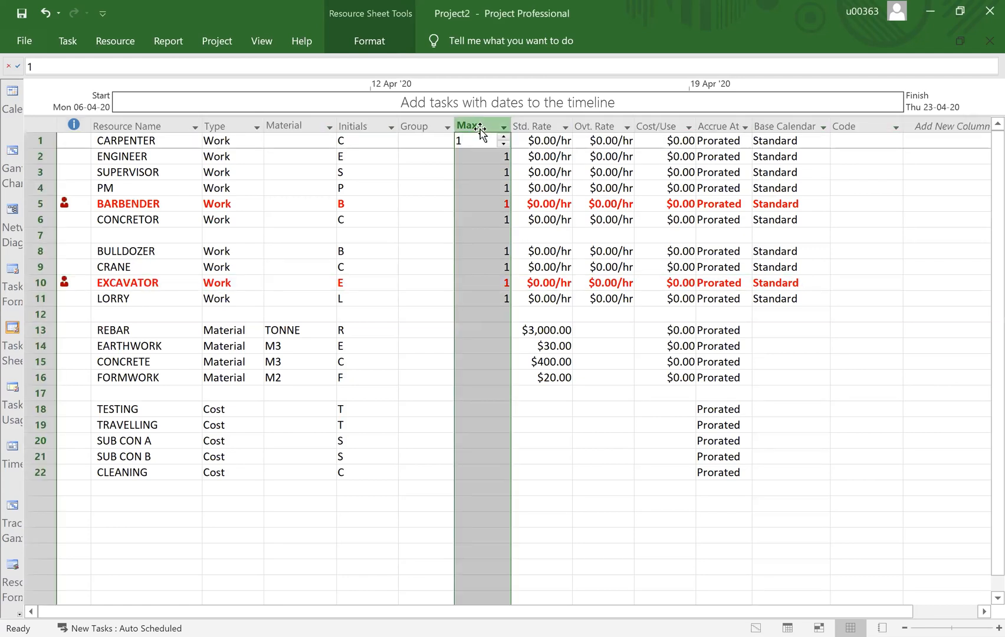
pyautogui.click(493, 205)
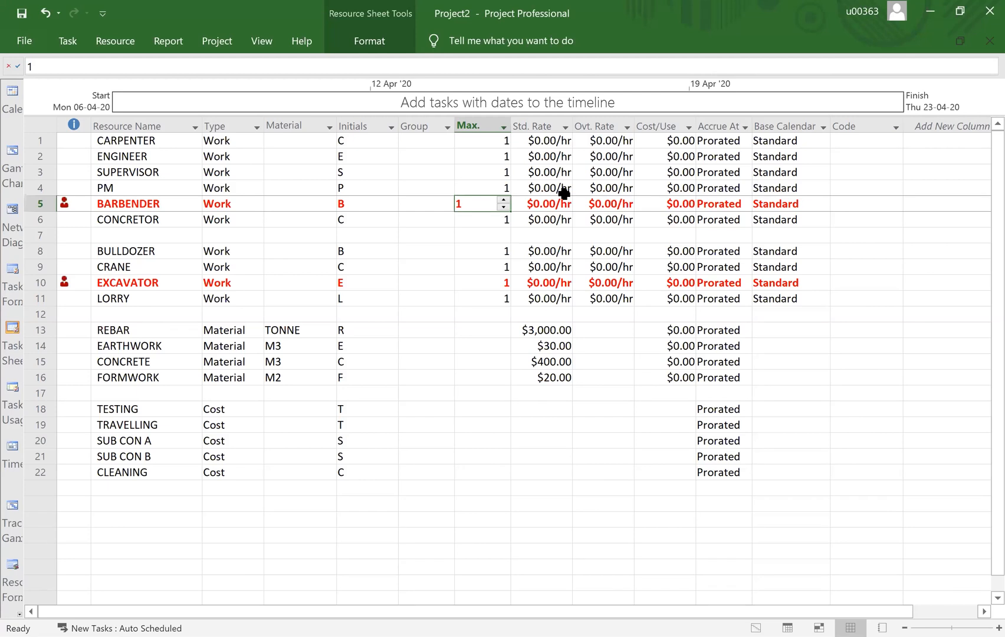
pyautogui.click(501, 199)
pyautogui.click(501, 199)
pyautogui.click(501, 199)
pyautogui.click(500, 199)
pyautogui.click(501, 200)
pyautogui.click(501, 200)
pyautogui.click(500, 199)
pyautogui.click(501, 200)
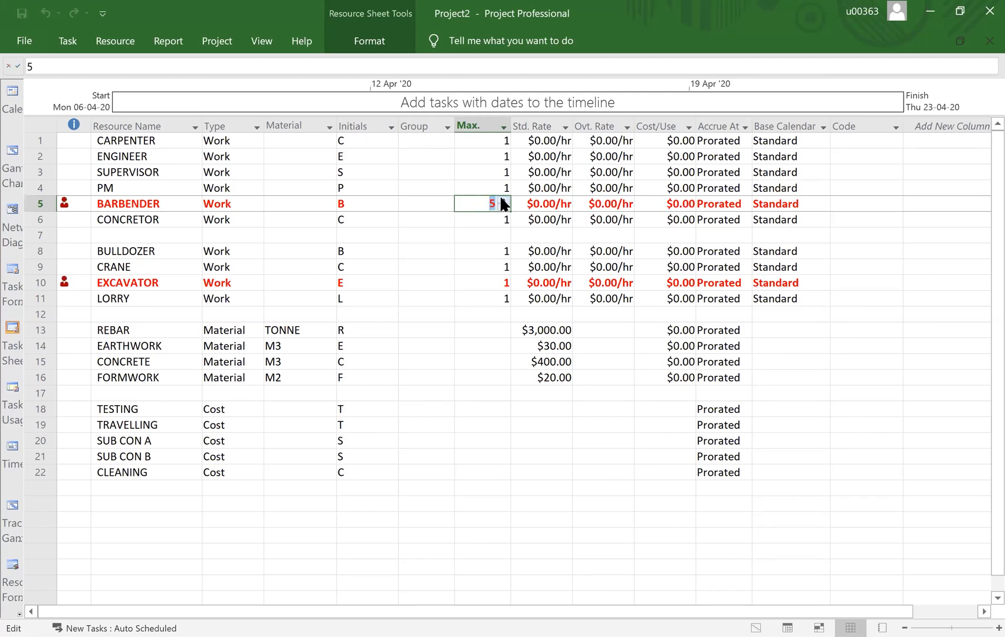
pyautogui.click(461, 264)
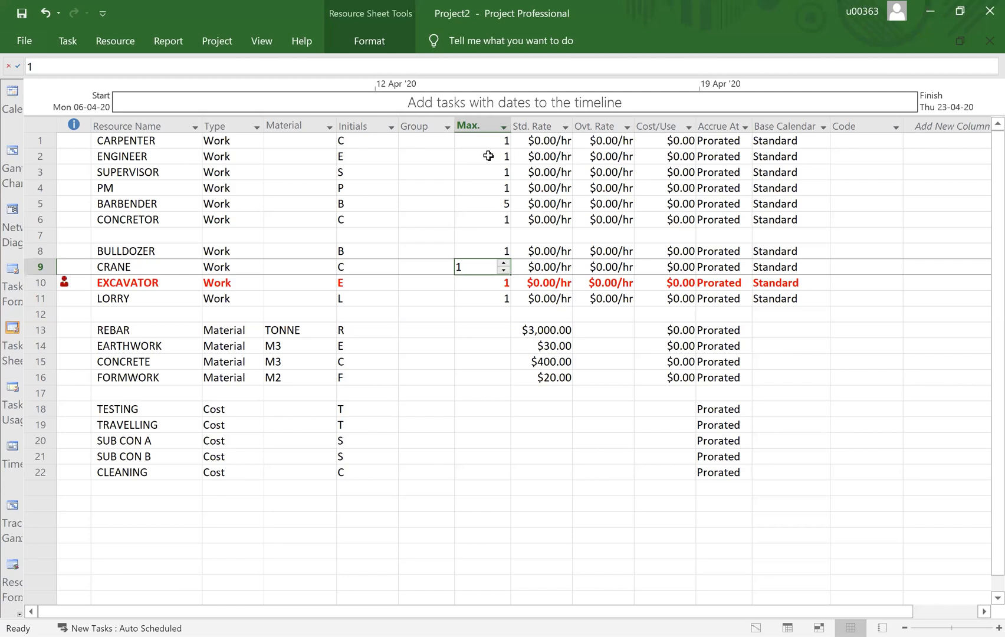
# Raise EXCAVATOR's maximum units to 2 in the resource sheet
pyautogui.hotkey('ctrl', 'space')
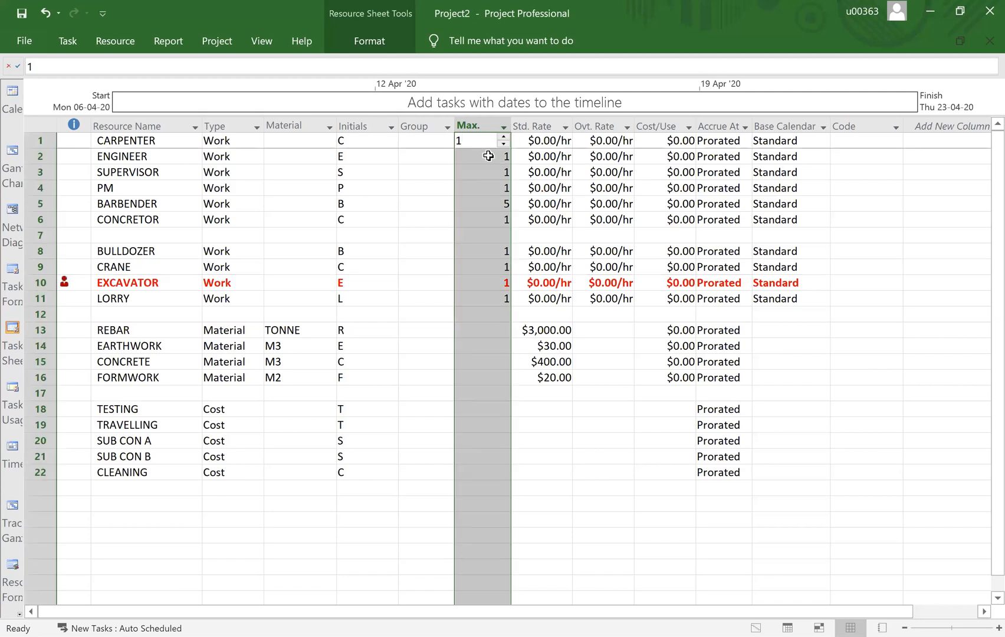
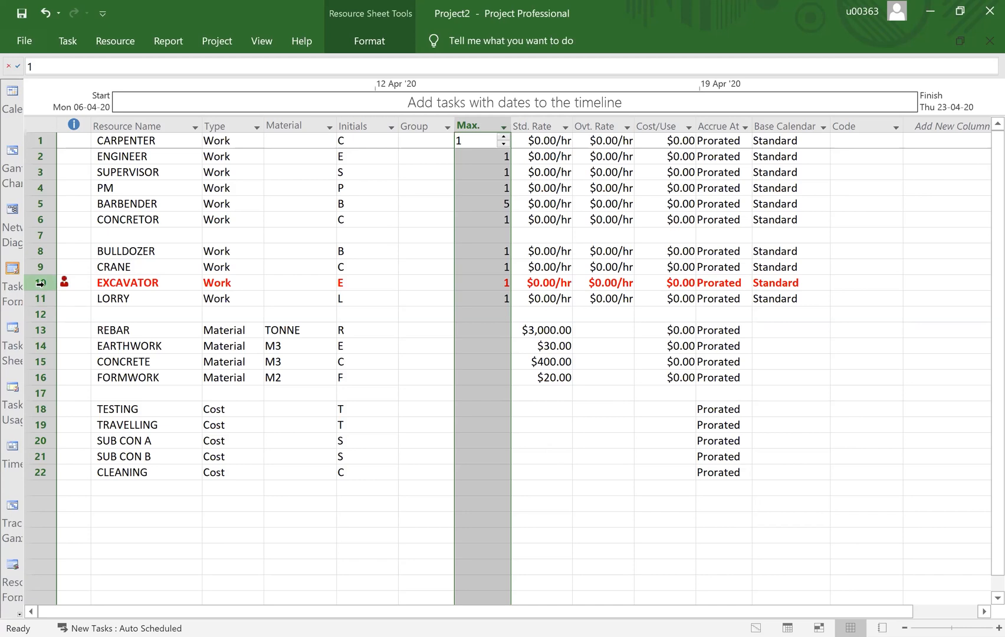
pyautogui.click(40, 283)
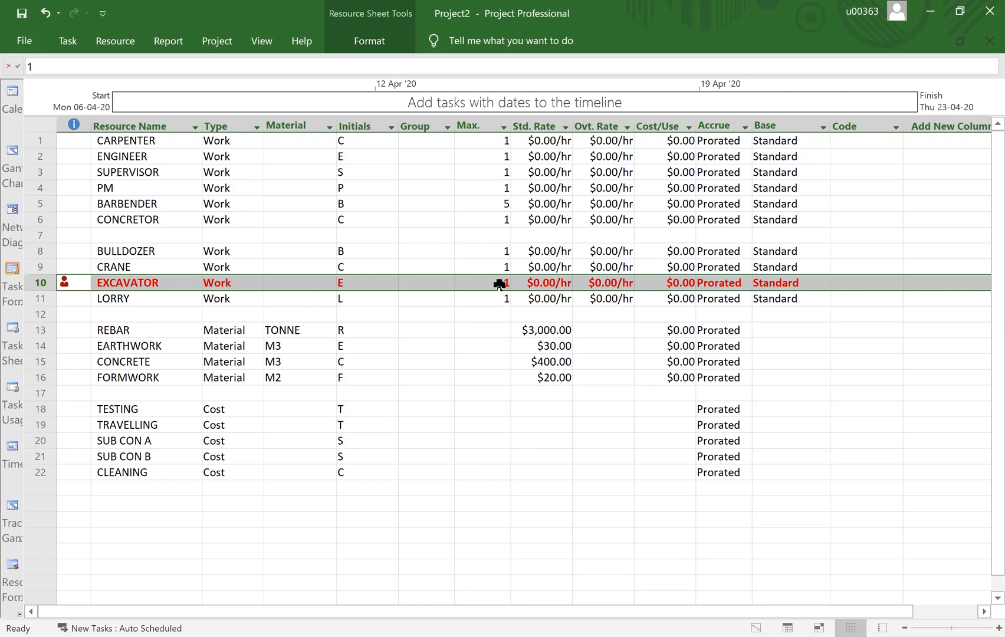
pyautogui.click(499, 283)
pyautogui.click(504, 280)
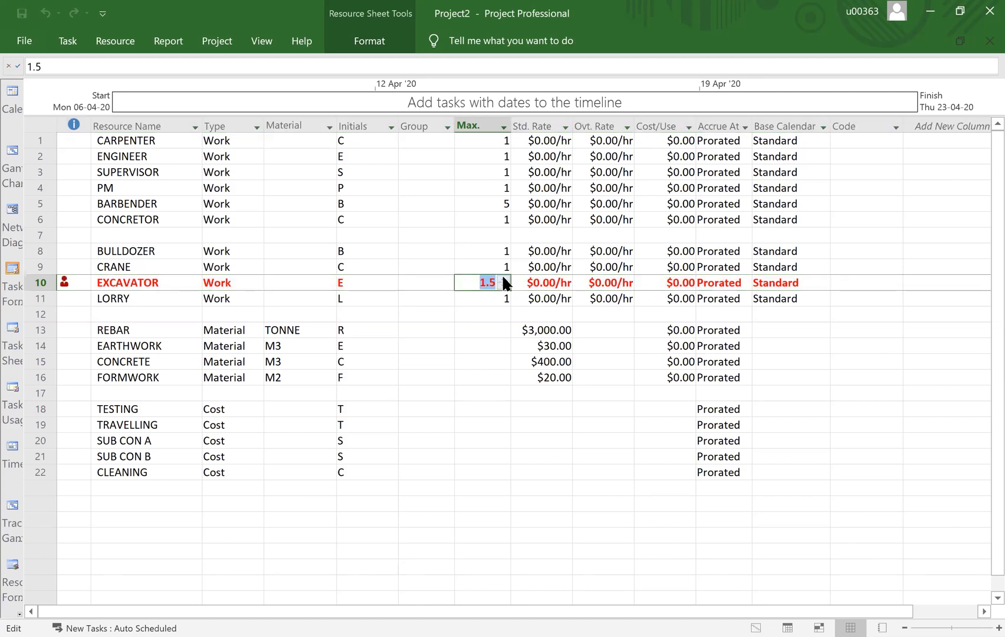
pyautogui.click(504, 279)
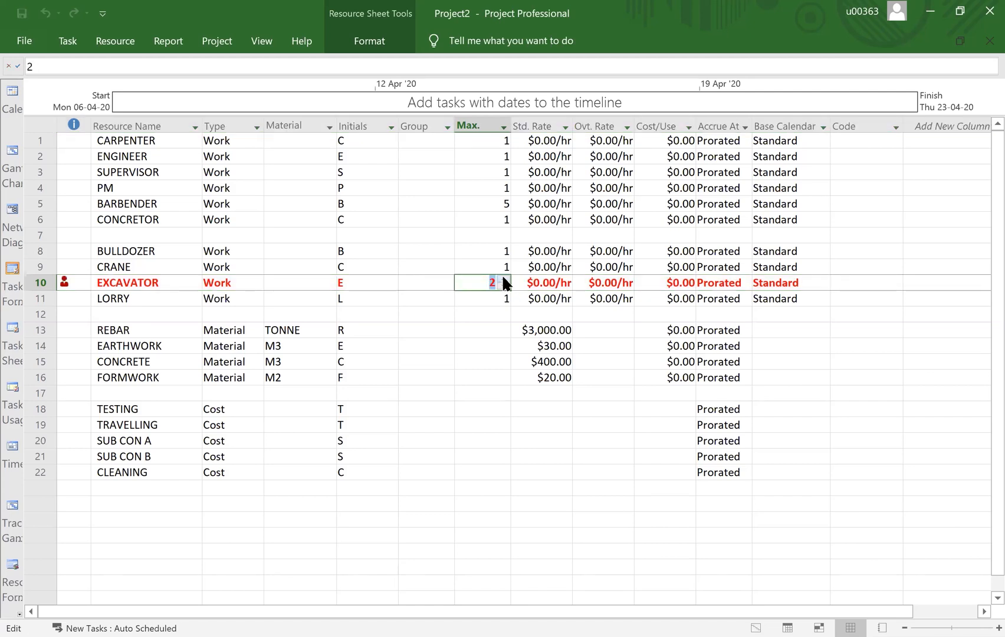
pyautogui.click(508, 419)
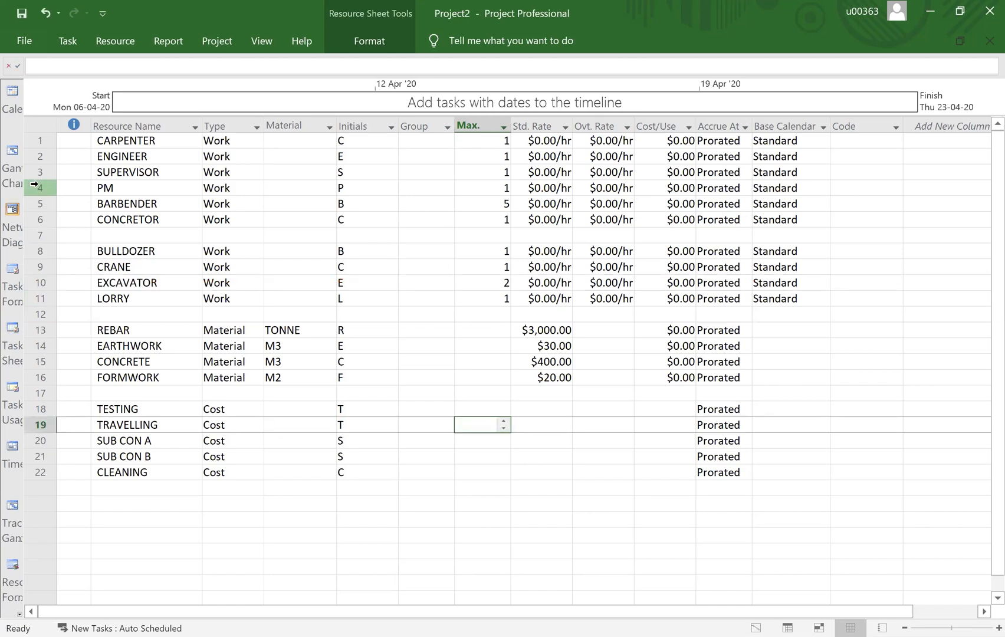
# Return to the Gantt chart and examine the resource labels beside the task bars
pyautogui.click(11, 155)
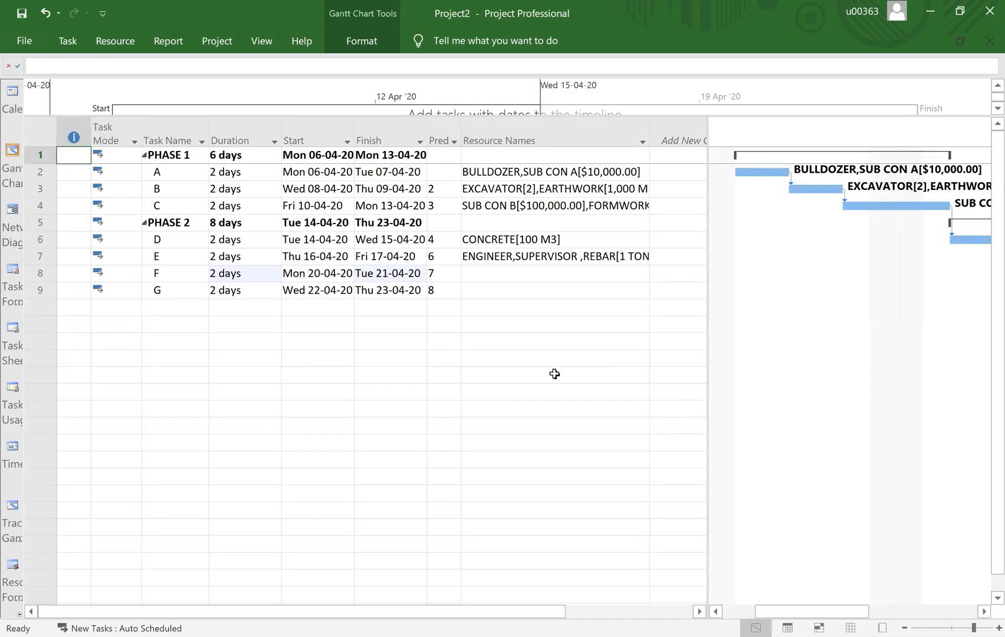
pyautogui.click(505, 290)
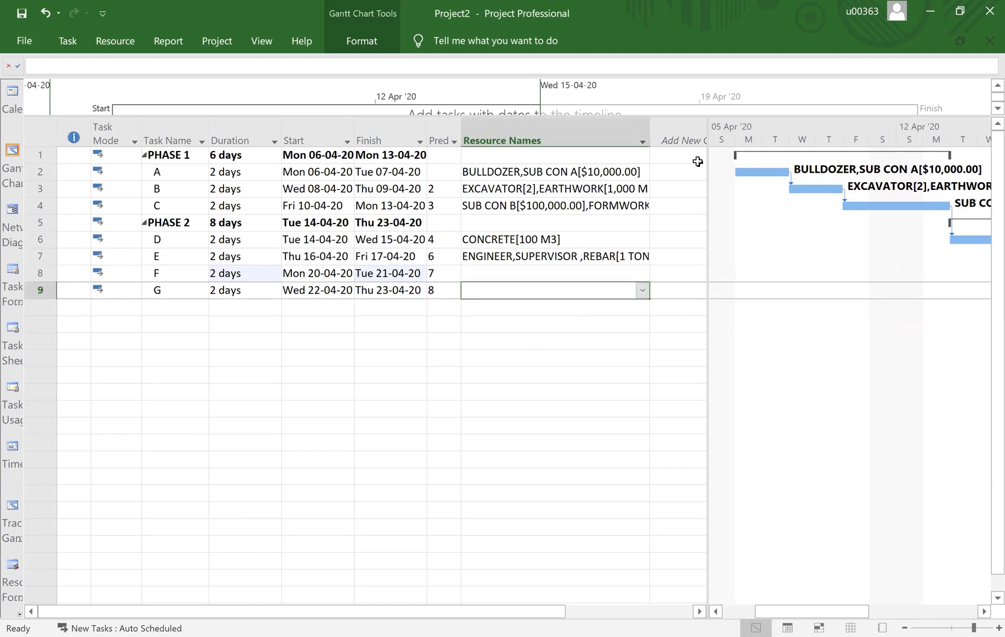
pyautogui.moveTo(707, 130); pyautogui.dragTo(451, 130)
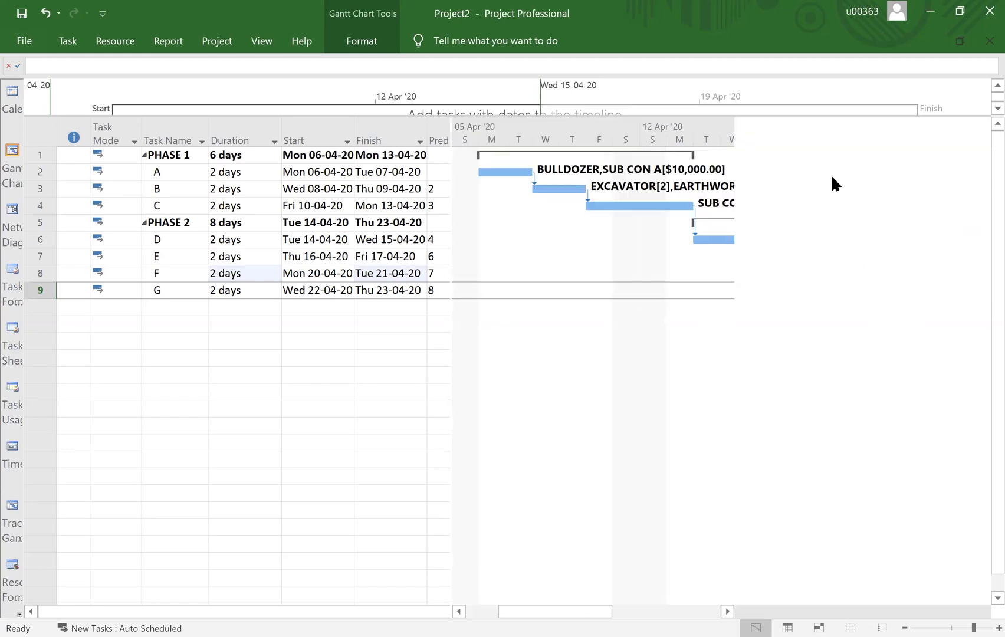
pyautogui.click(983, 612)
pyautogui.click(983, 612)
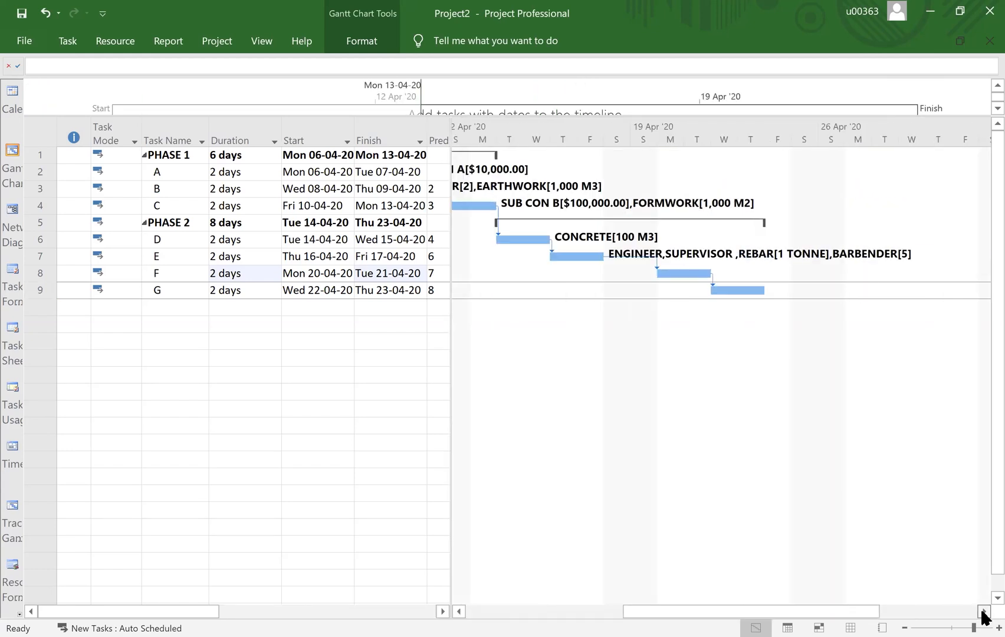
pyautogui.click(983, 612)
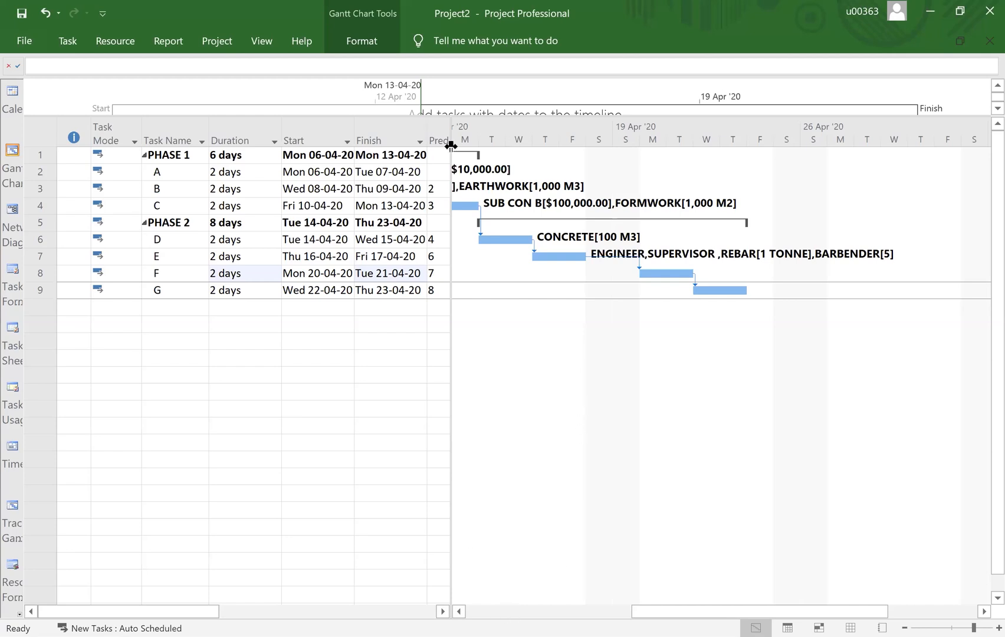
pyautogui.moveTo(450, 132); pyautogui.dragTo(664, 122)
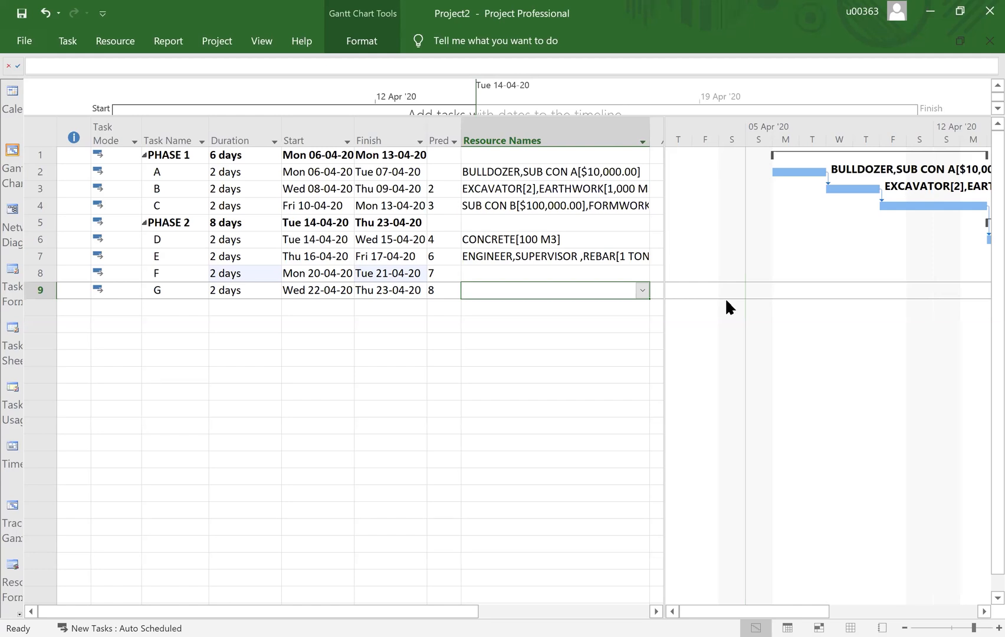
# Switch the Gantt chart's table to Cost, narrow the Fixed Cost Accrual column and widen Total Cost so its amounts fit
pyautogui.rightClick(33, 127)
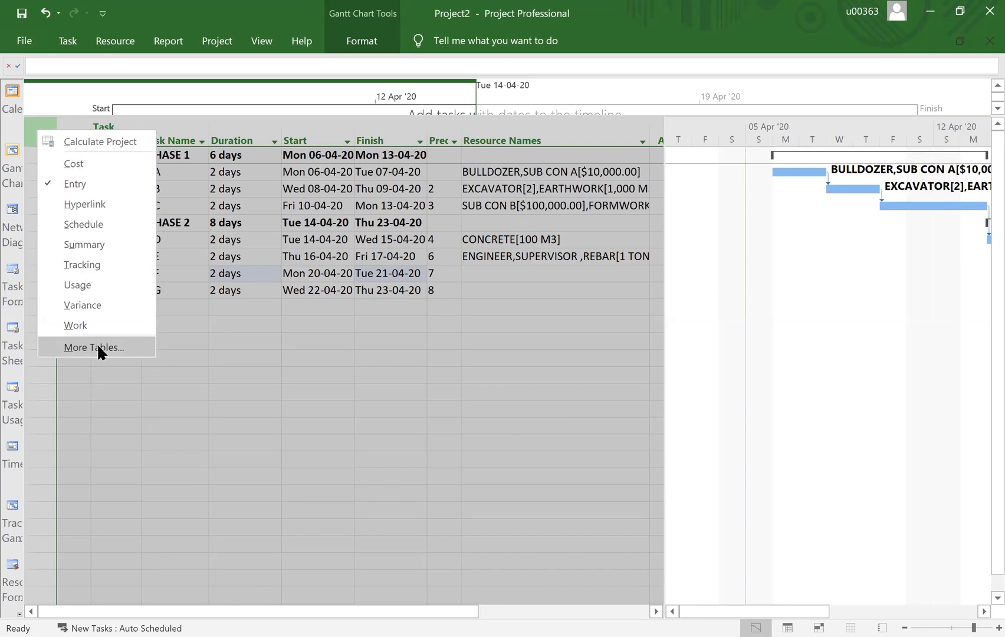
pyautogui.click(71, 162)
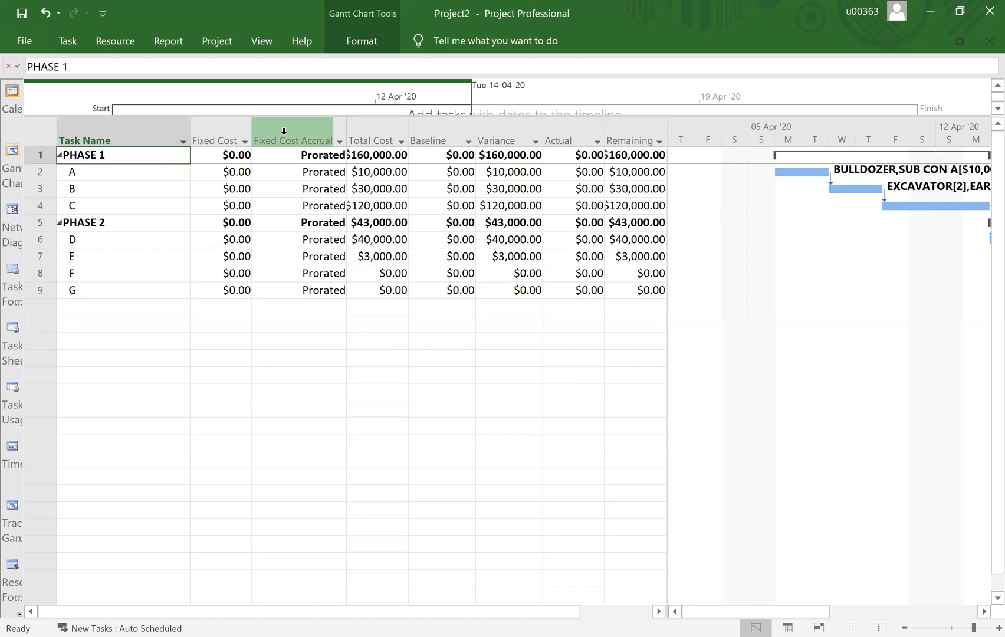
pyautogui.moveTo(347, 131); pyautogui.dragTo(283, 131)
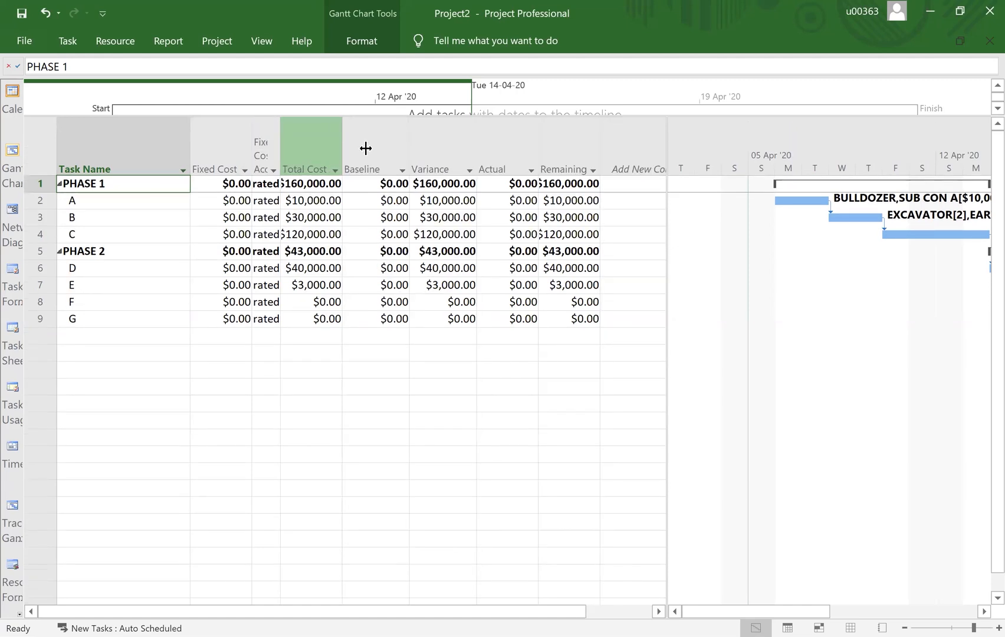
pyautogui.moveTo(342, 148); pyautogui.dragTo(366, 148)
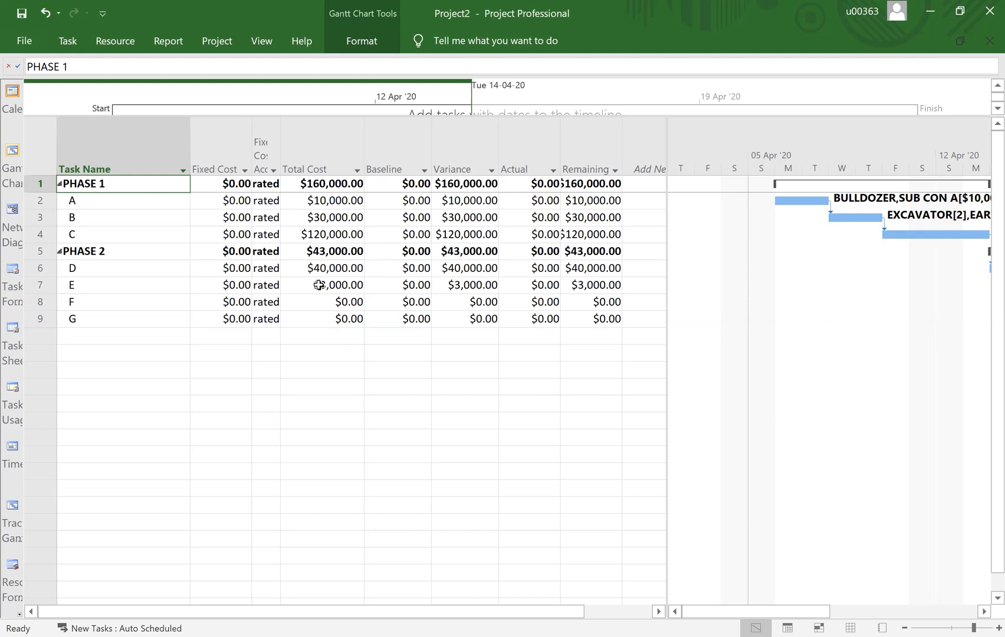
# Check the cost rows of tasks F and G, and widen the Fixed Cost Accrual column to show its full values
pyautogui.click(35, 303)
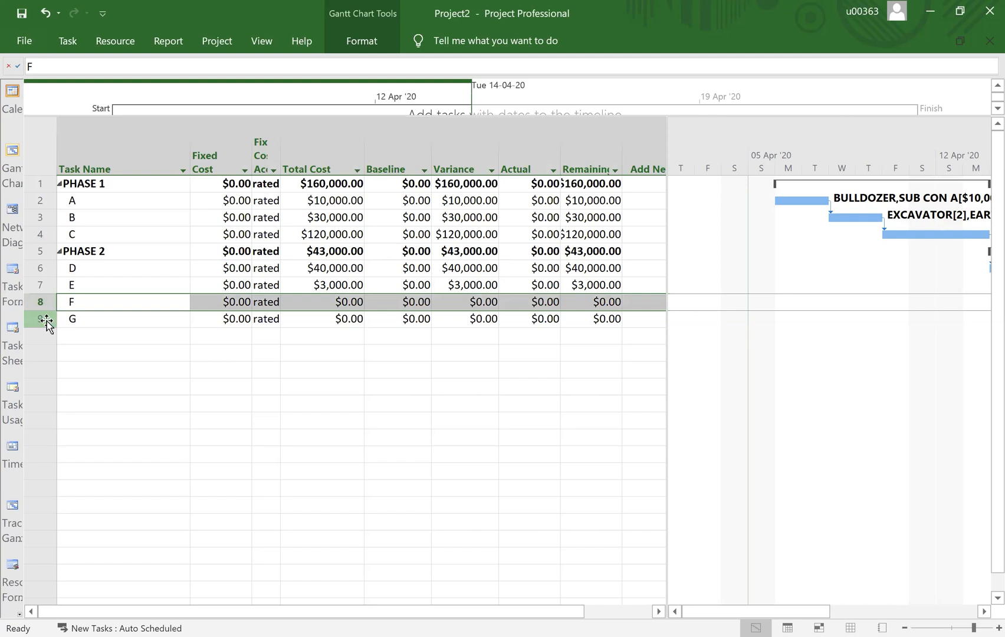
pyautogui.click(38, 319)
pyautogui.click(444, 406)
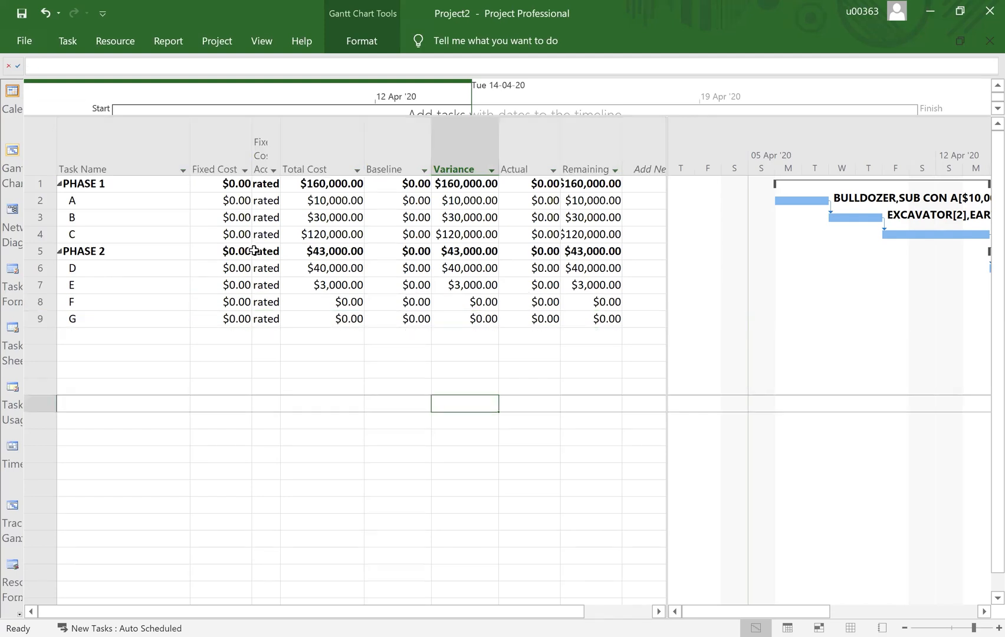
pyautogui.moveTo(280, 118); pyautogui.dragTo(308, 122)
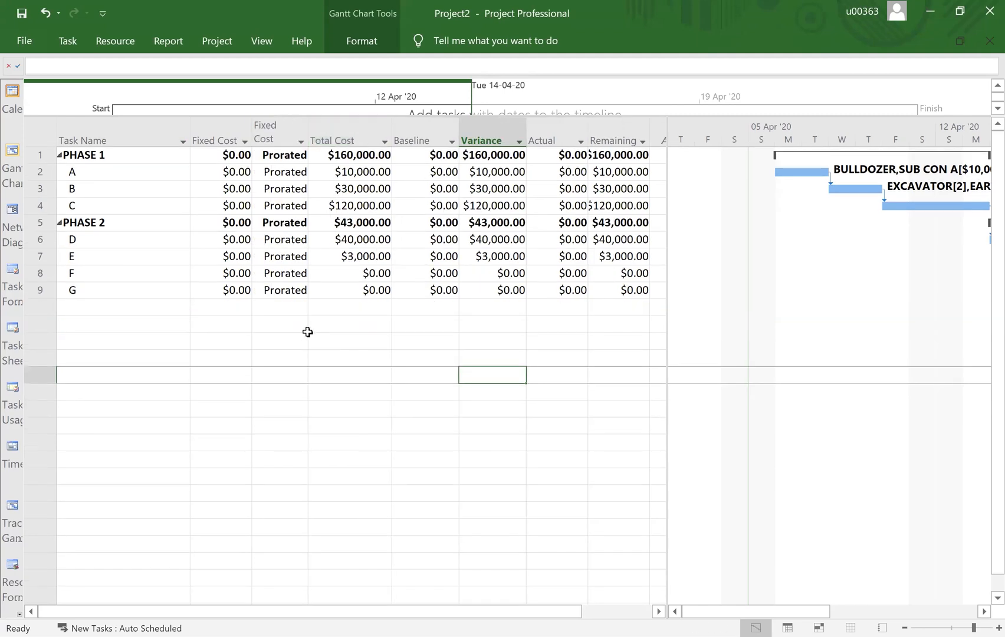
pyautogui.click(284, 128)
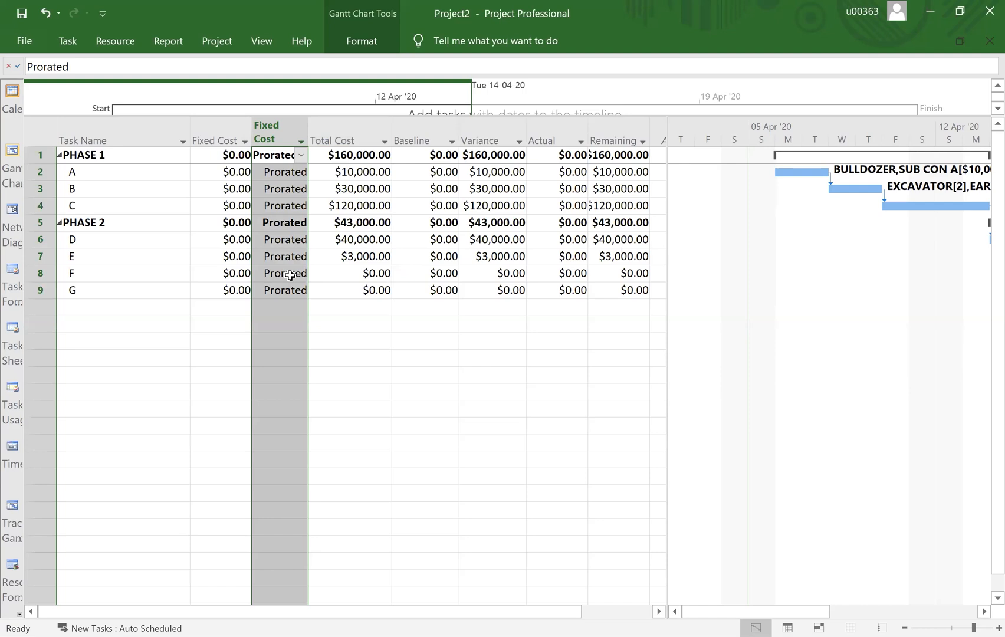
pyautogui.click(278, 273)
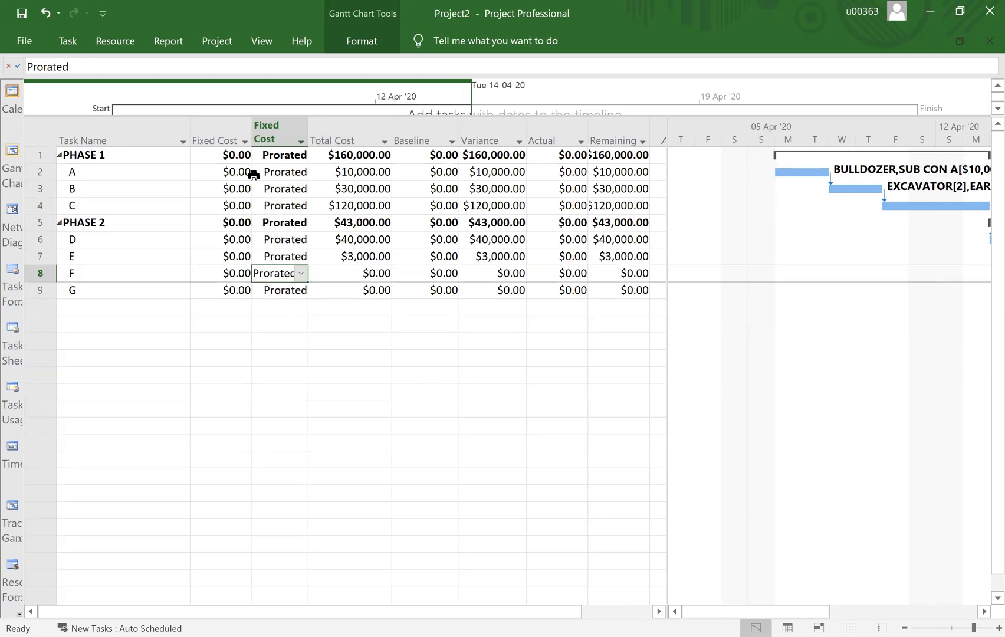
# Enter fixed costs of $10,000 for task F and $5,000 for task G
pyautogui.click(226, 132)
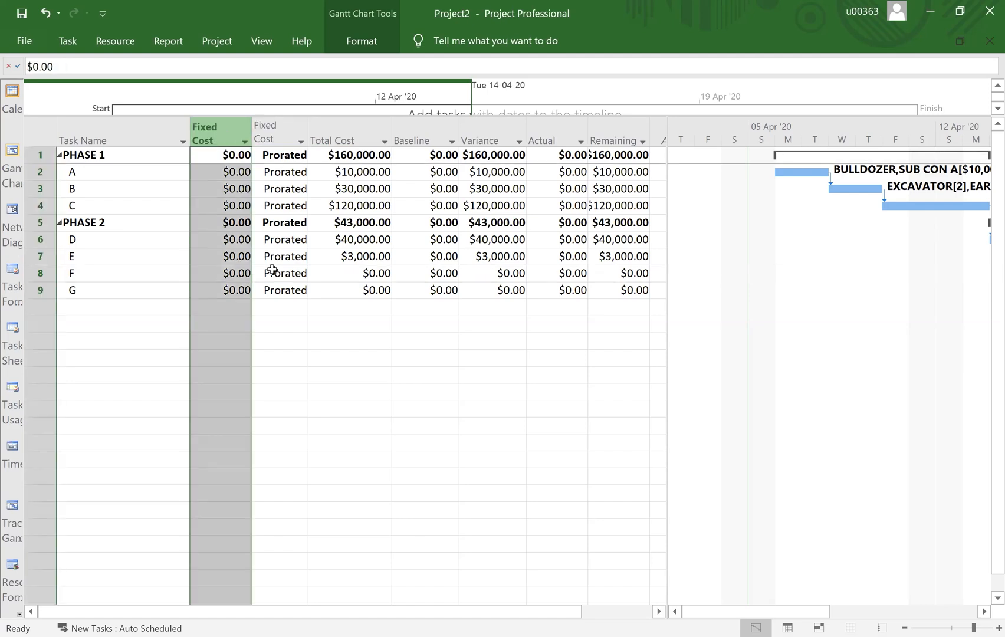
pyautogui.click(232, 273)
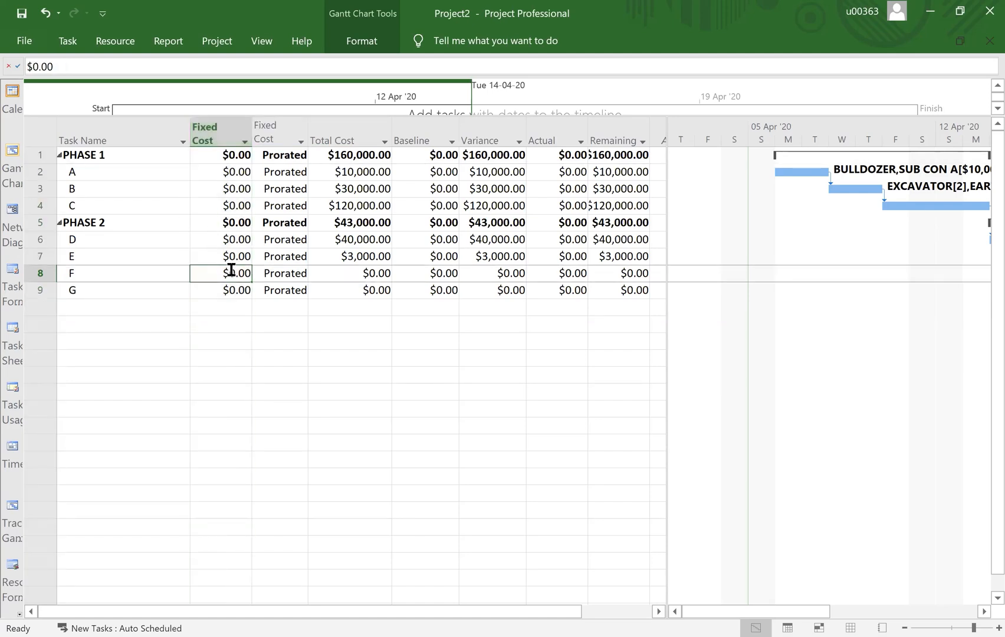
pyautogui.write('100')
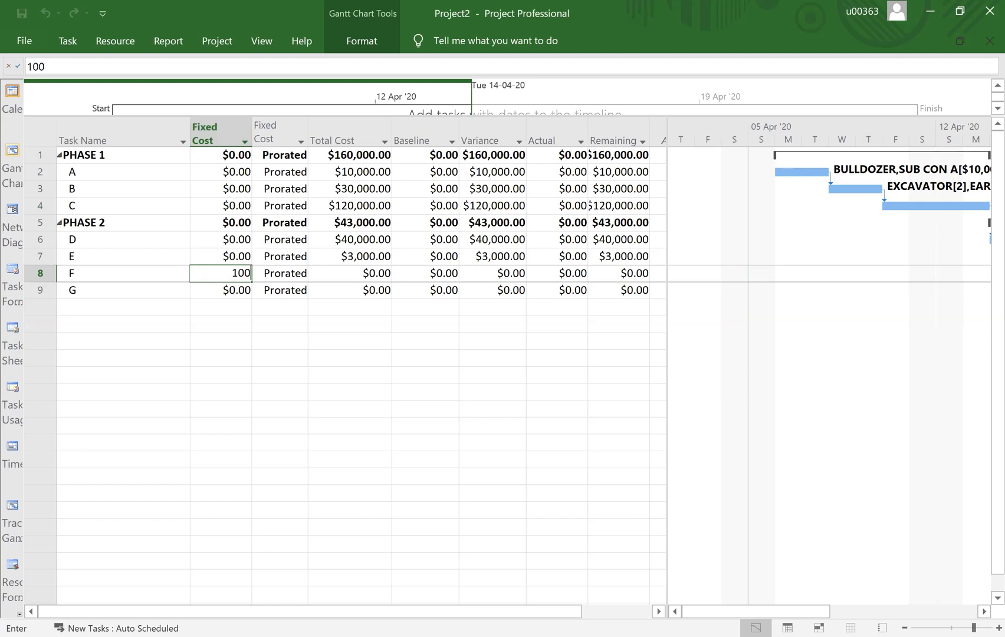
pyautogui.write('00')
pyautogui.press('Return')
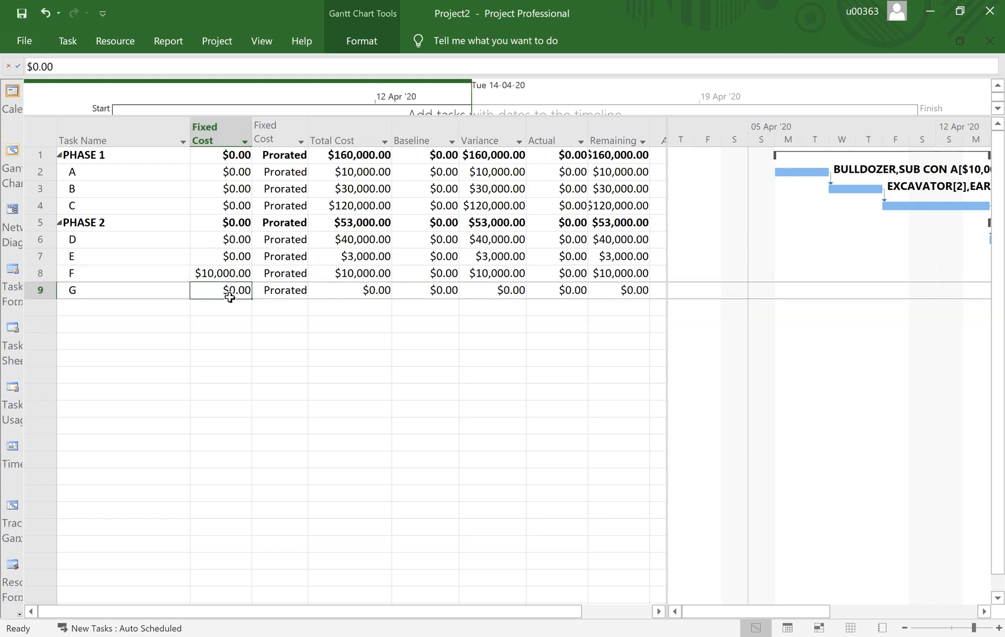
pyautogui.write('5000')
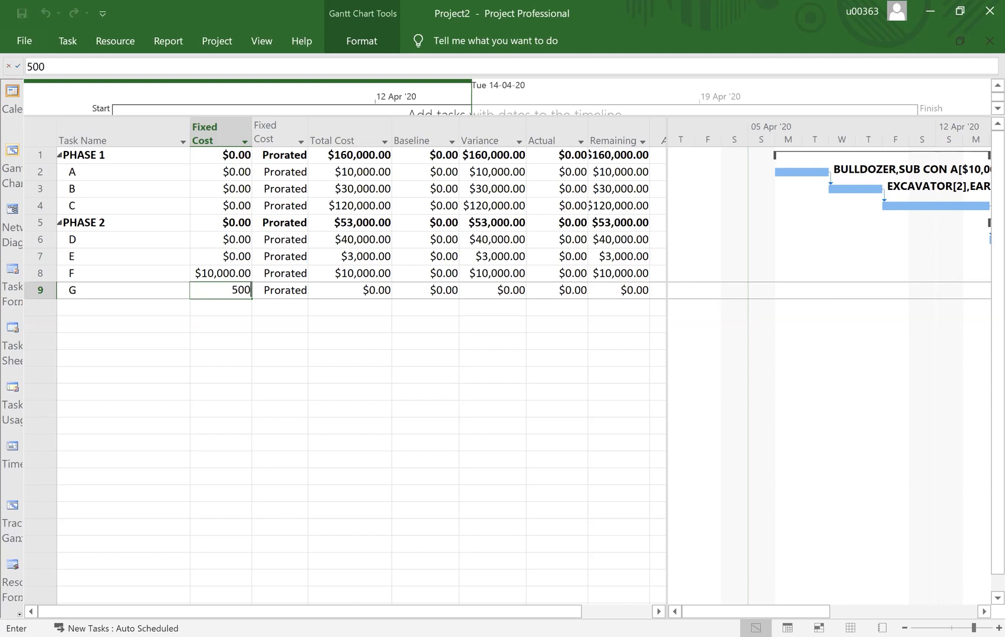
pyautogui.click(285, 348)
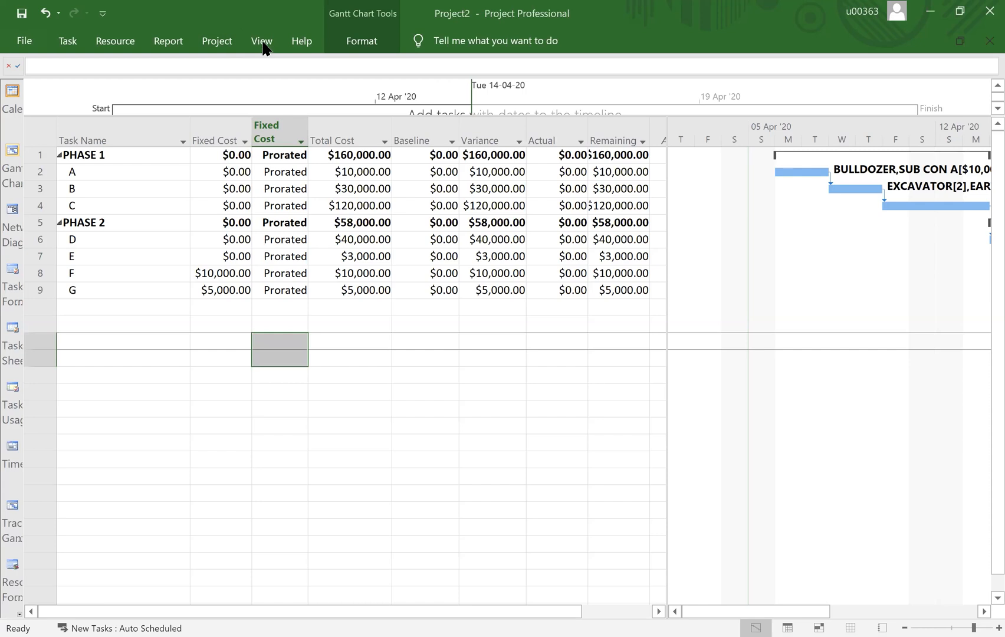
pyautogui.click(65, 42)
pyautogui.click(67, 44)
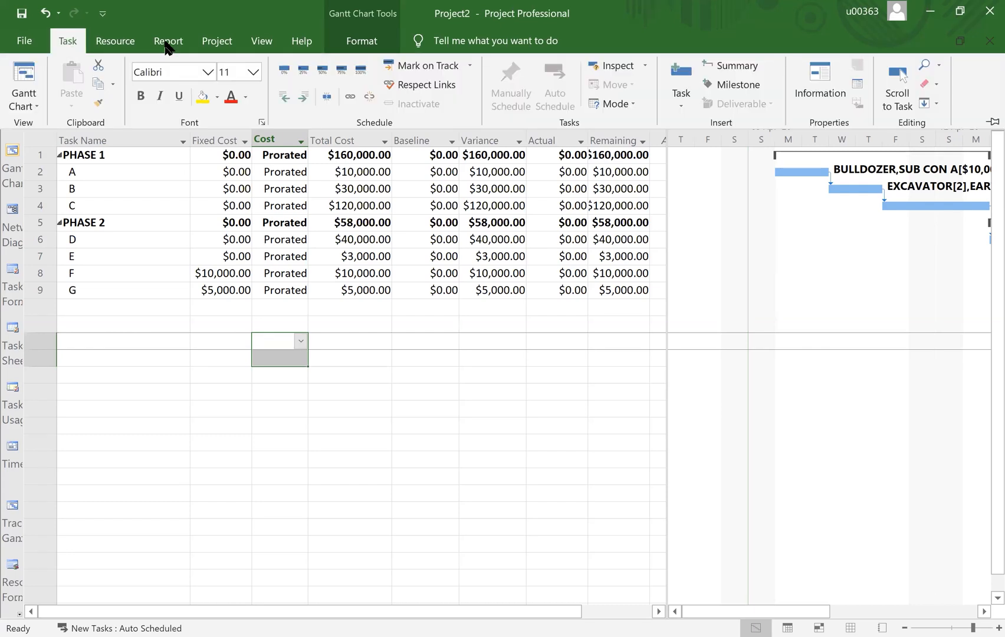
pyautogui.click(217, 47)
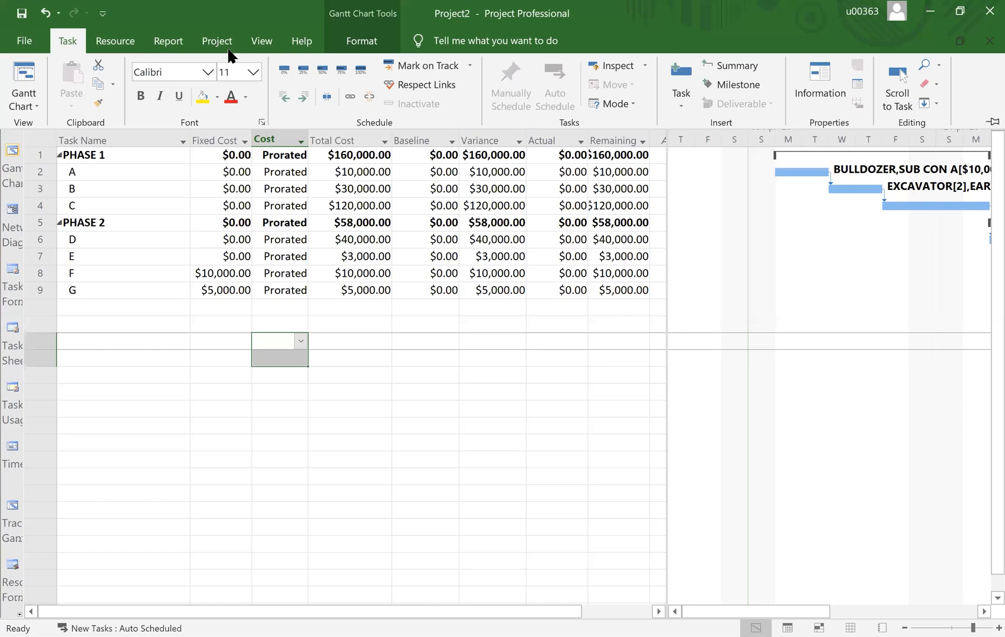
pyautogui.click(259, 43)
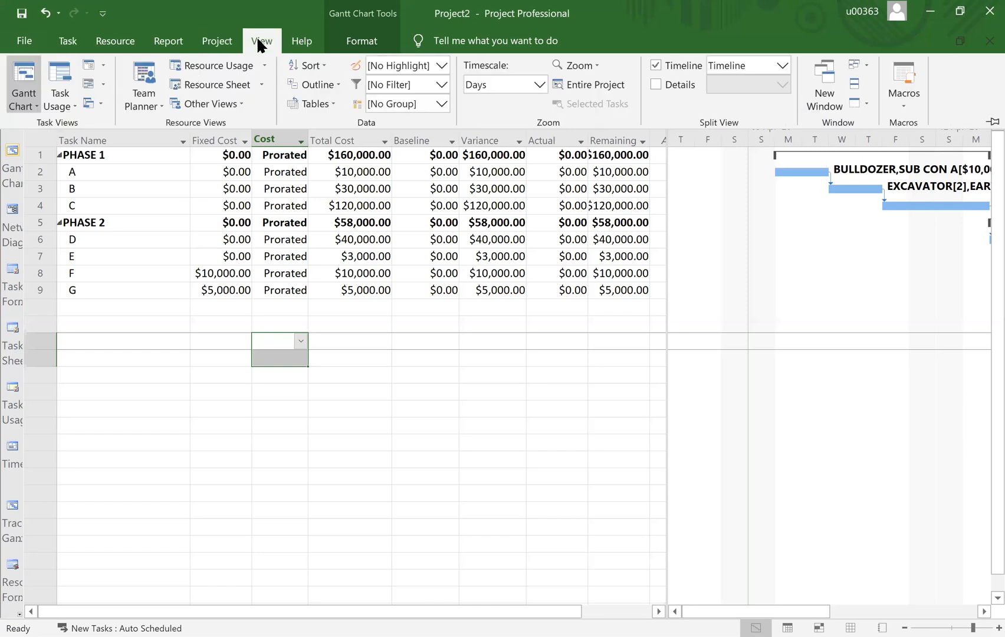
pyautogui.click(360, 43)
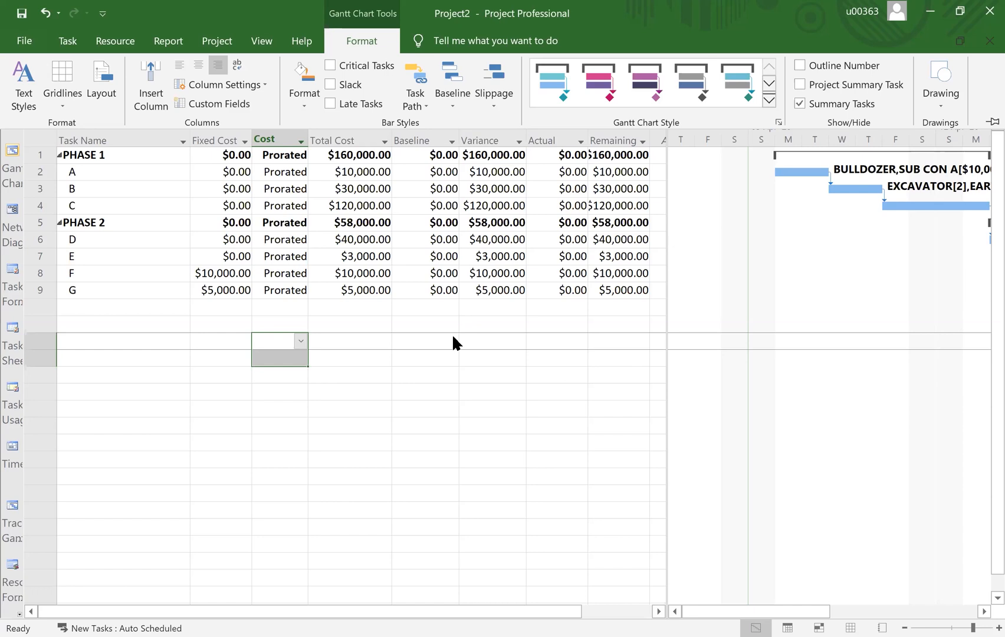
pyautogui.click(335, 190)
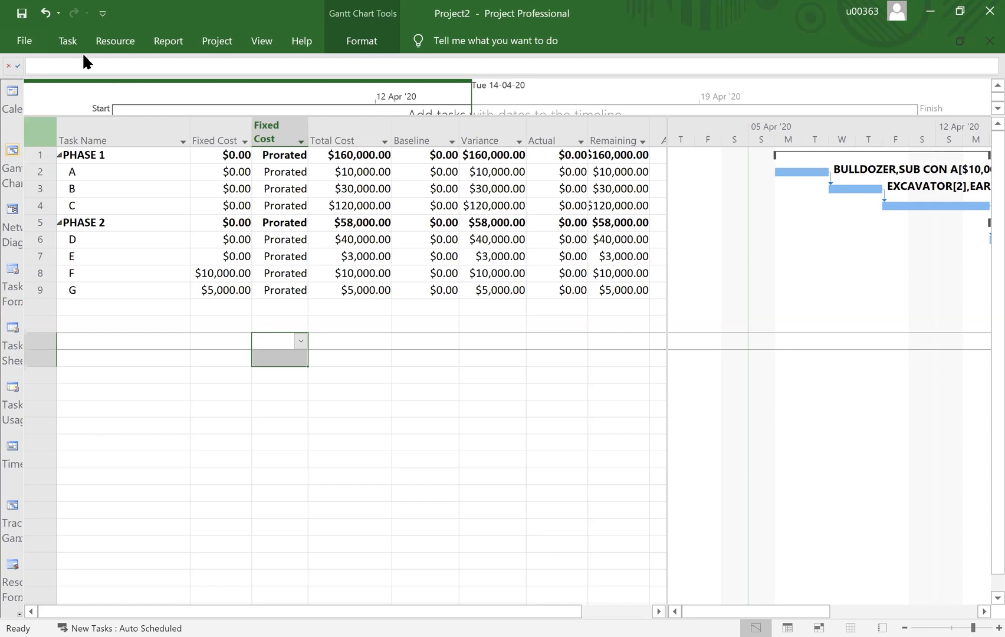
# Show the project summary task above PHASE 1 and keep the Cost table displayed
pyautogui.click(362, 42)
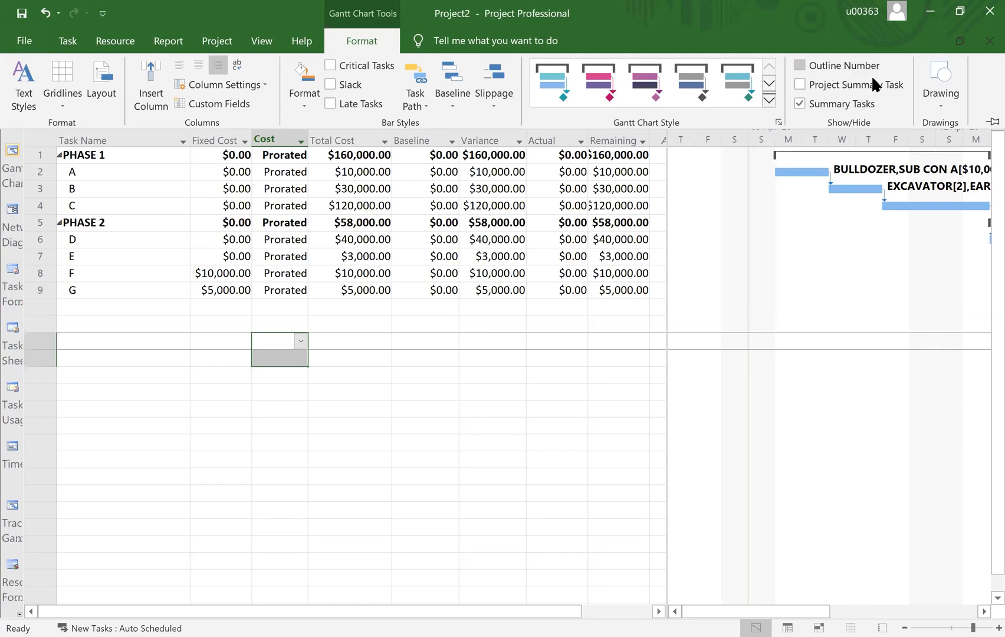
pyautogui.click(801, 86)
pyautogui.click(455, 406)
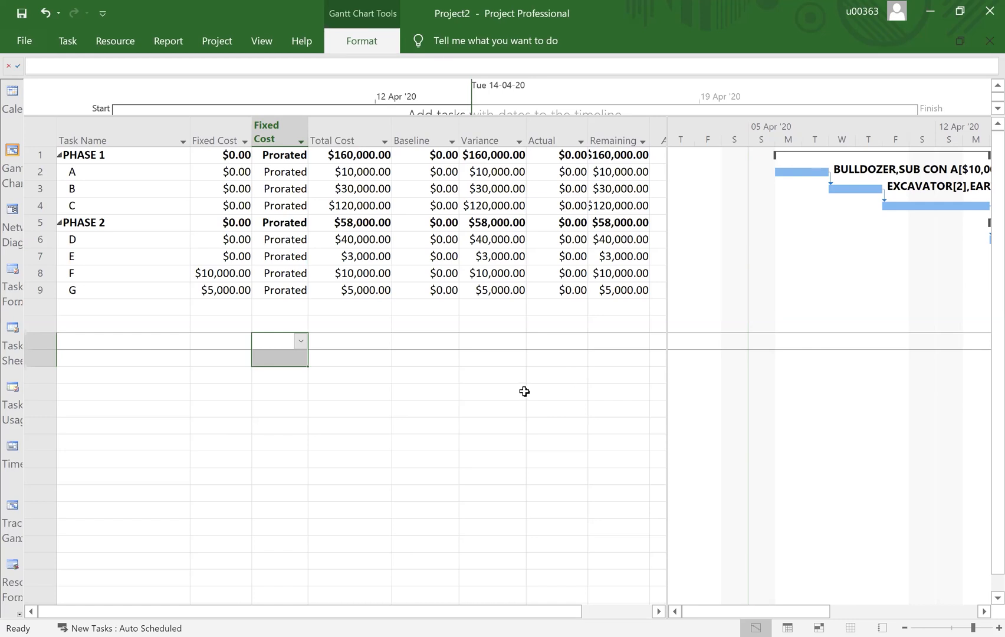
pyautogui.rightClick(38, 128)
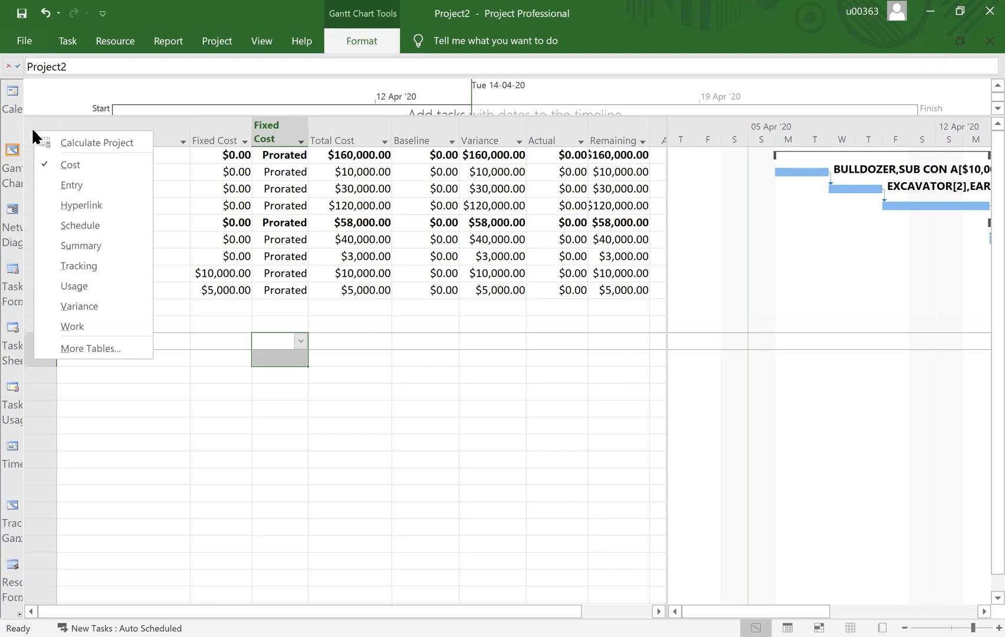
pyautogui.click(61, 163)
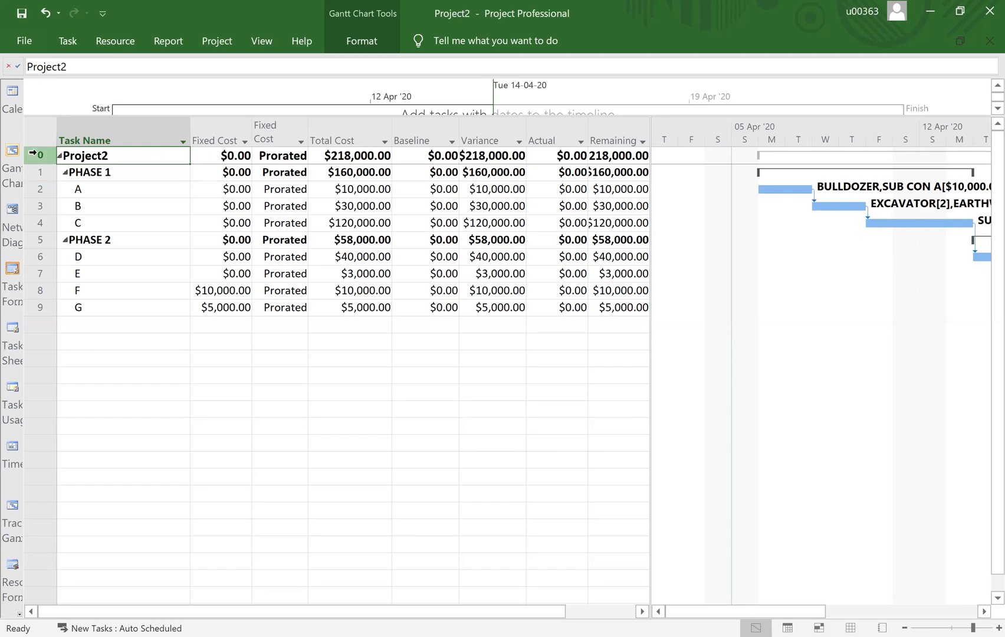
# Check the project summary row's name and its total cost
pyautogui.click(94, 141)
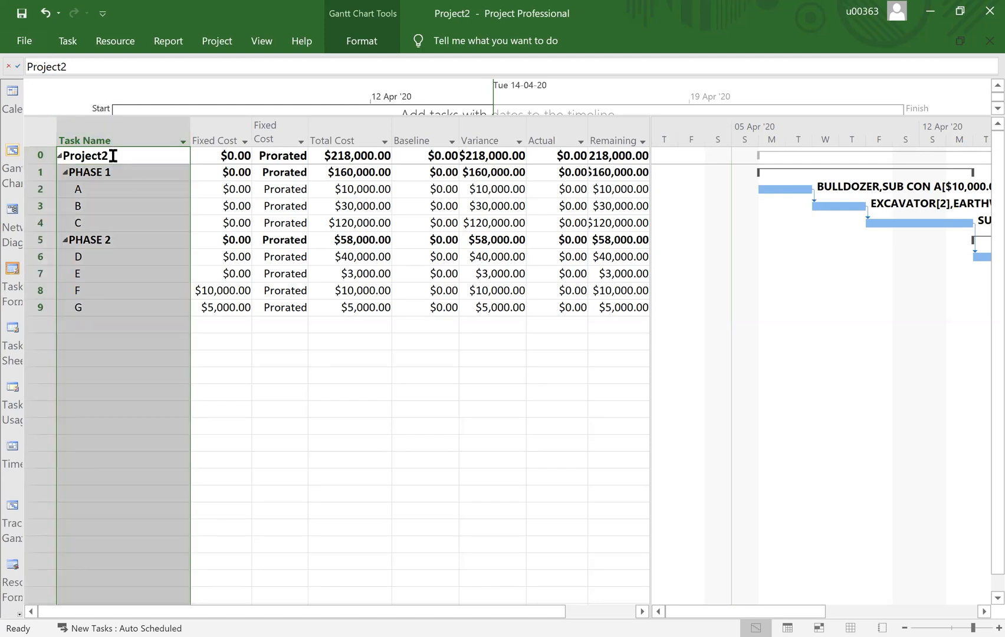
pyautogui.click(292, 424)
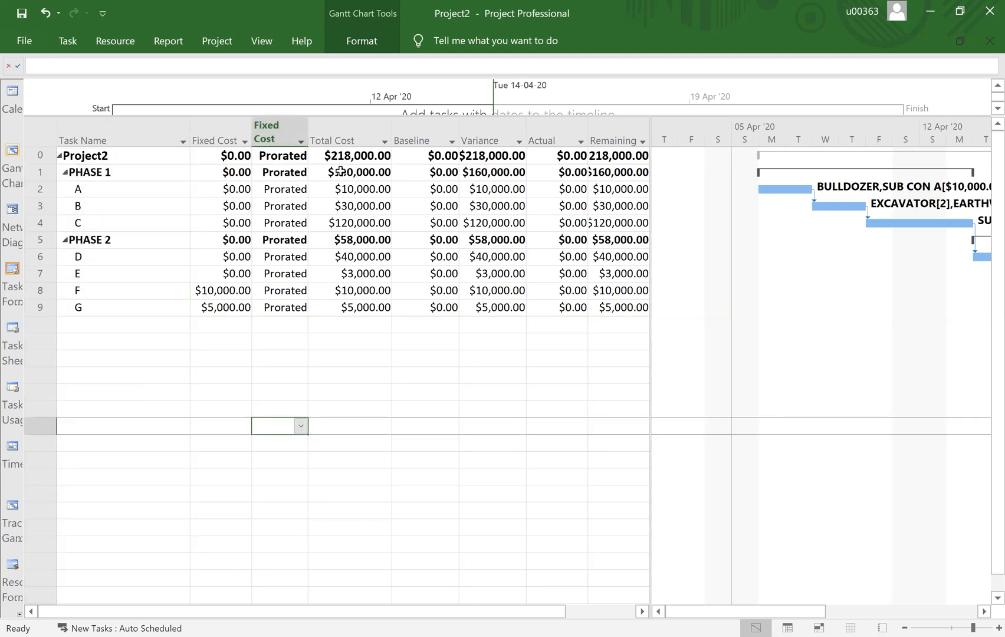
pyautogui.click(341, 132)
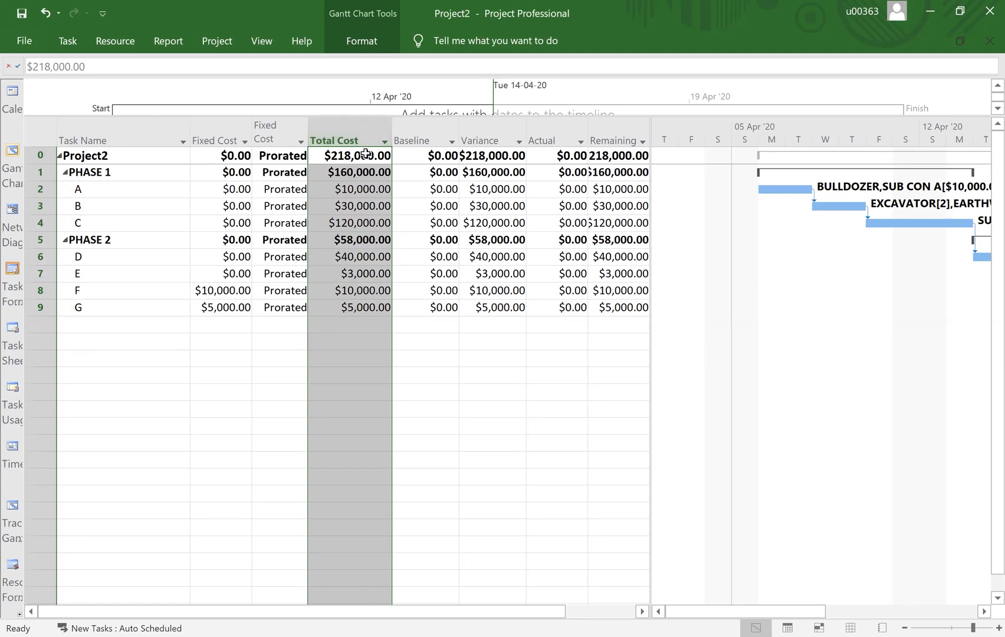
# Switch the Gantt chart's table to Entry and check the overall duration in the project summary row
pyautogui.click(35, 129)
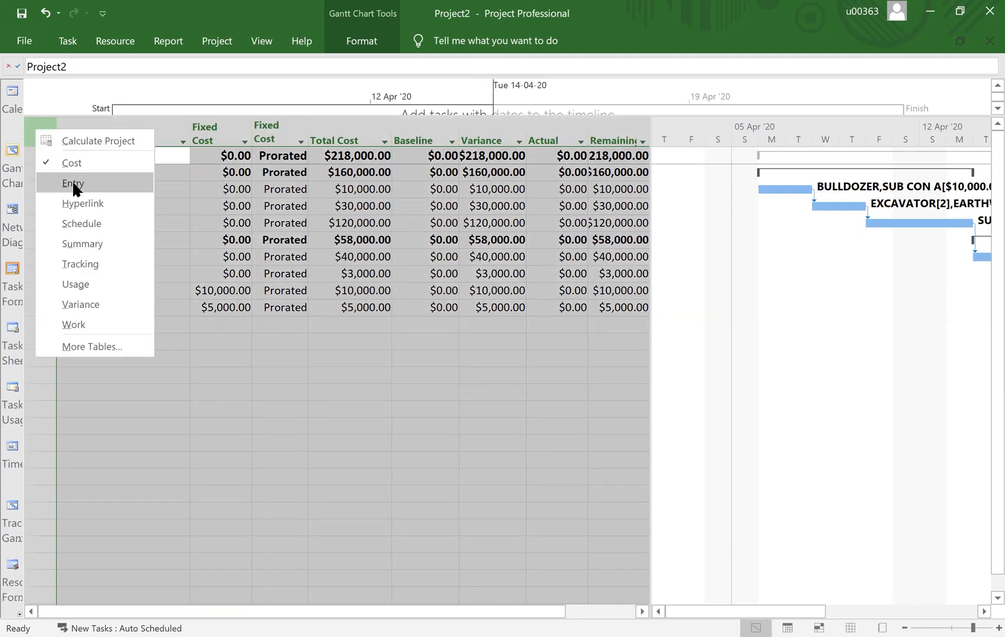
pyautogui.click(73, 184)
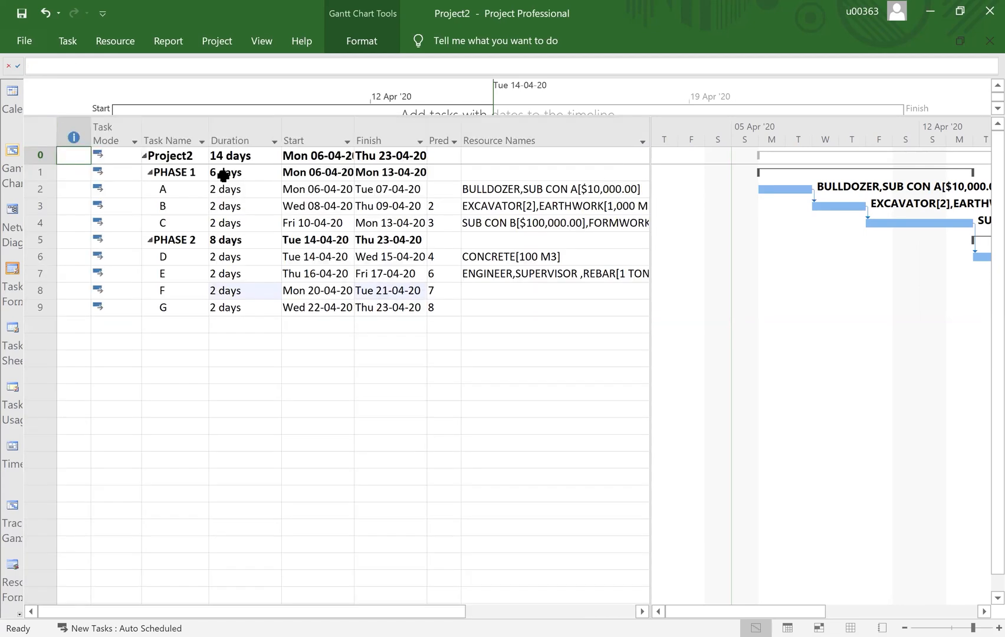
pyautogui.click(272, 123)
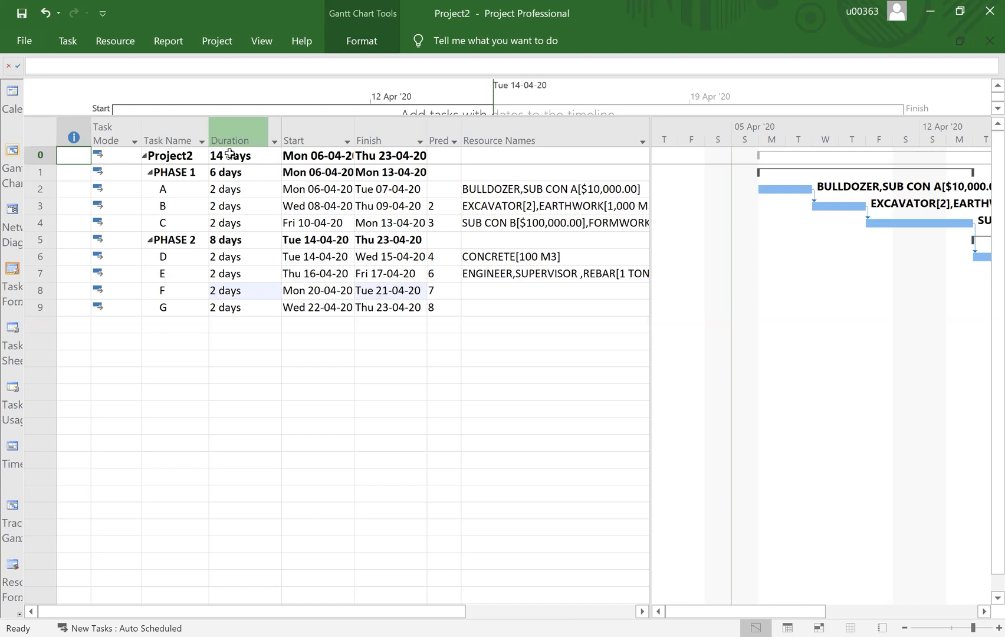
pyautogui.click(231, 155)
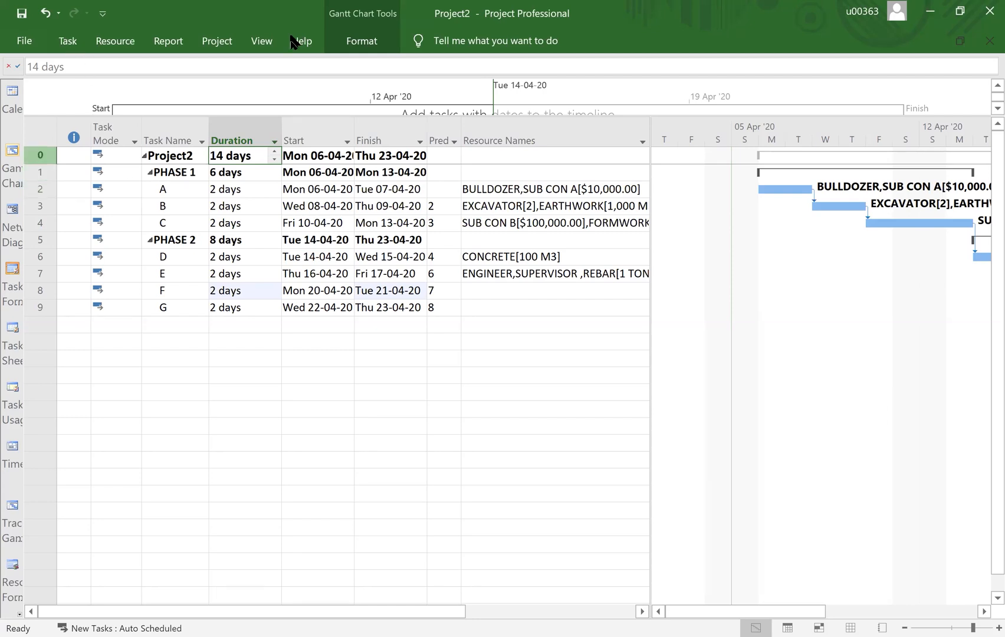
pyautogui.click(376, 46)
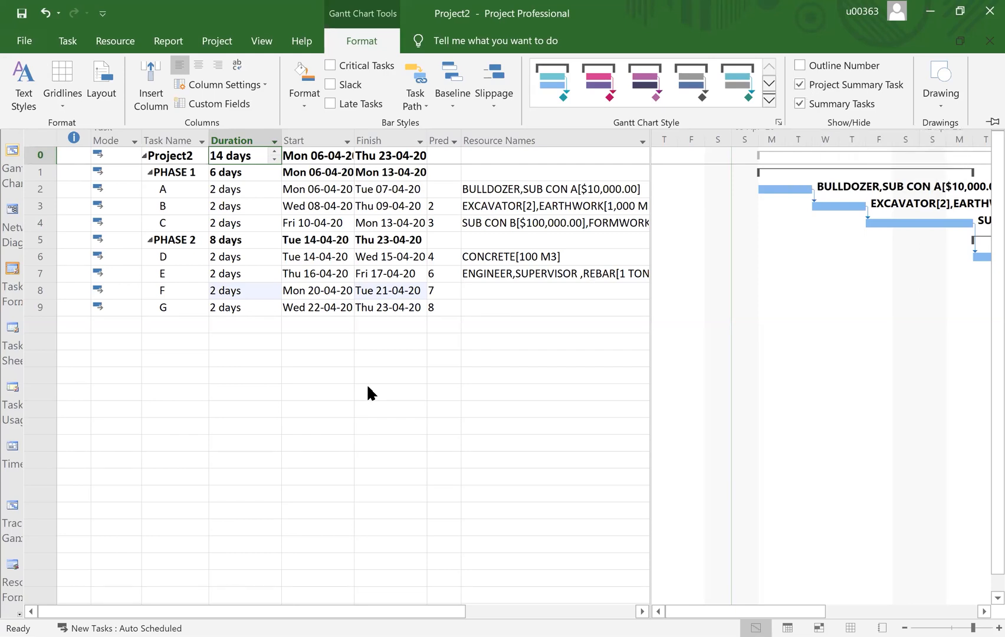
pyautogui.click(392, 350)
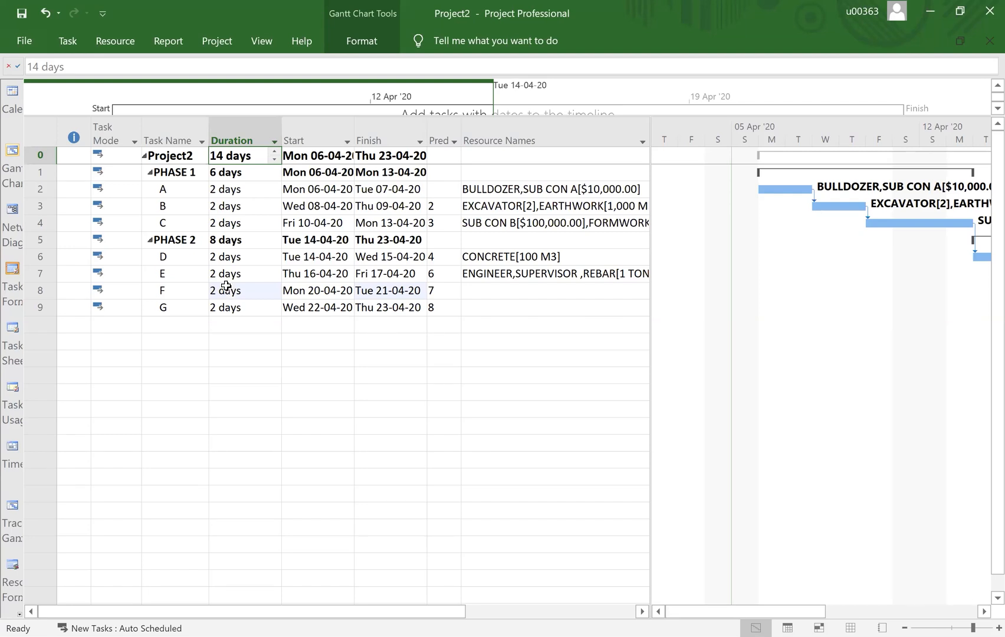
# Switch the Gantt chart's table to Schedule and widen the table area beyond the Total Slack column
pyautogui.click(35, 131)
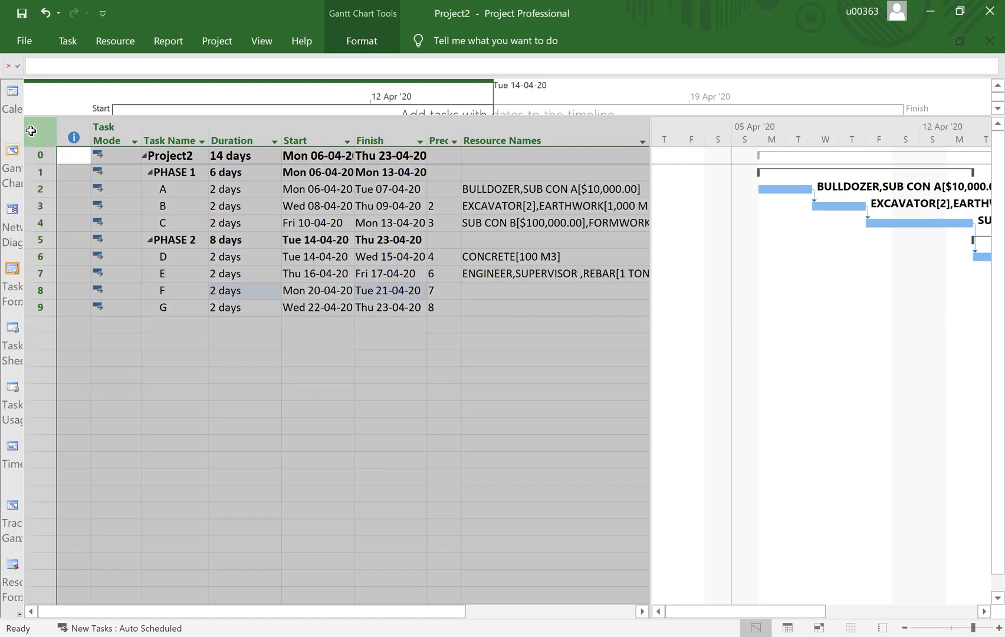
pyautogui.rightClick(34, 122)
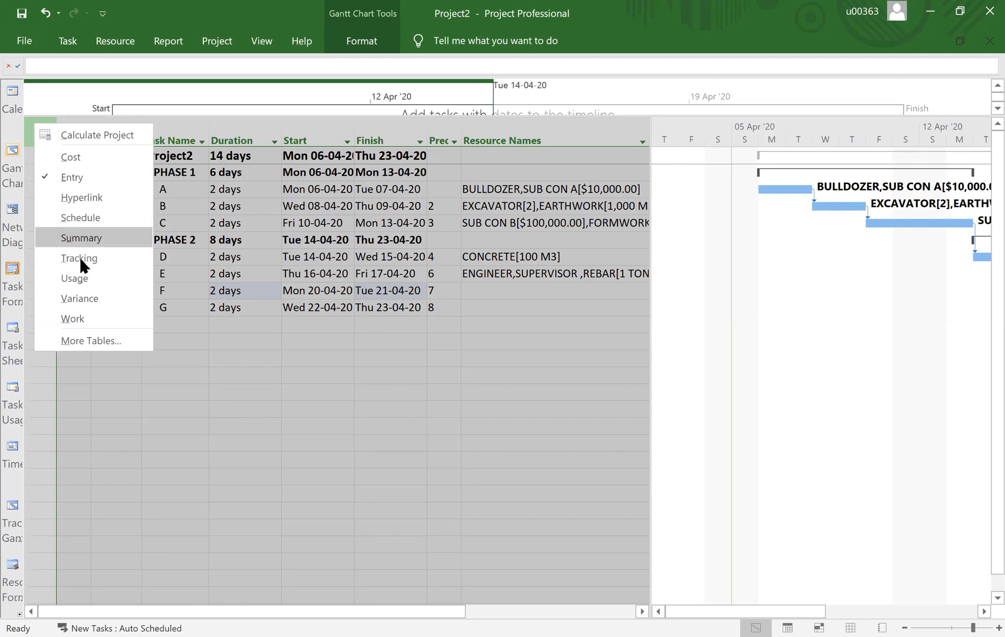
pyautogui.click(75, 217)
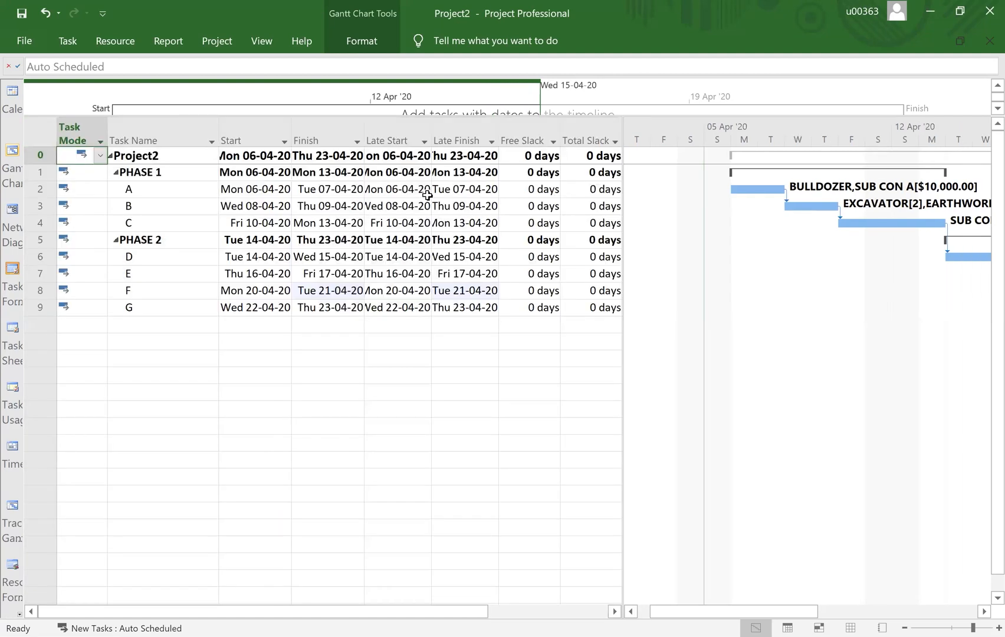
pyautogui.moveTo(622, 124); pyautogui.dragTo(749, 138)
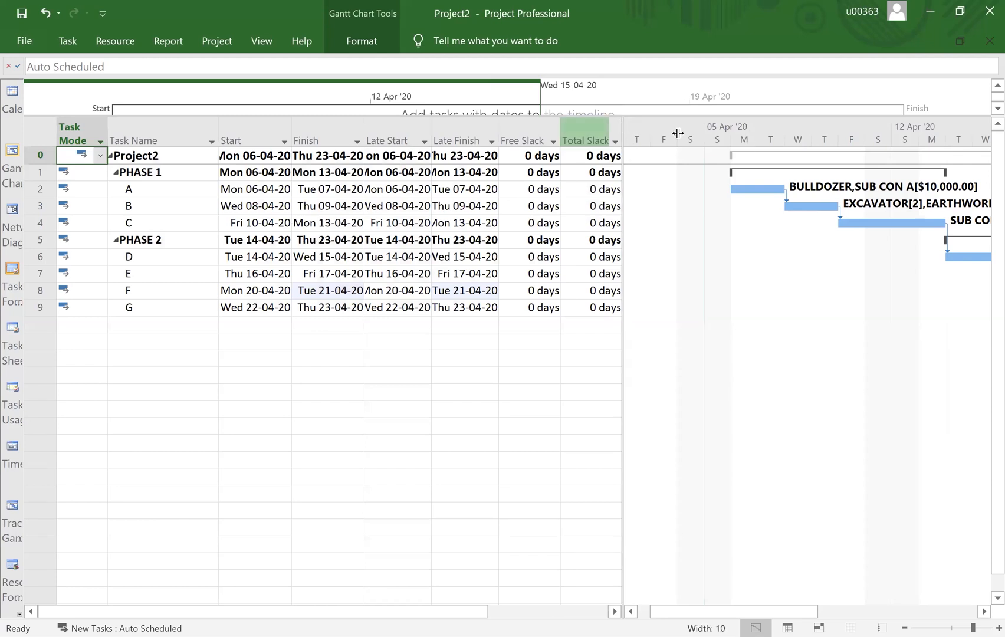
pyautogui.moveTo(678, 134); pyautogui.dragTo(678, 134)
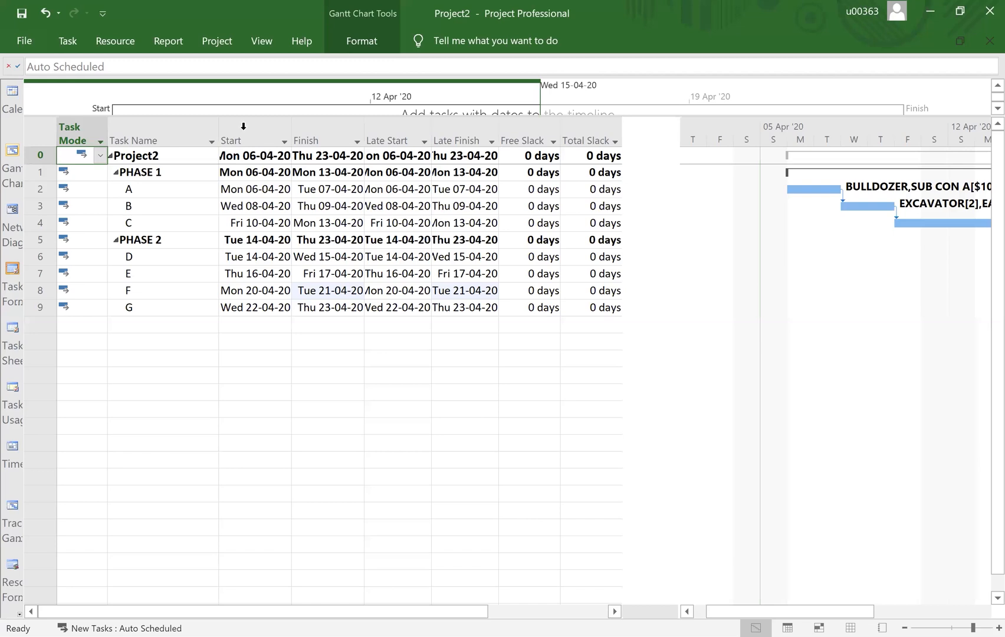
# Examine the Task Name, Start, Finish and Late Finish columns of the Schedule table
pyautogui.click(148, 131)
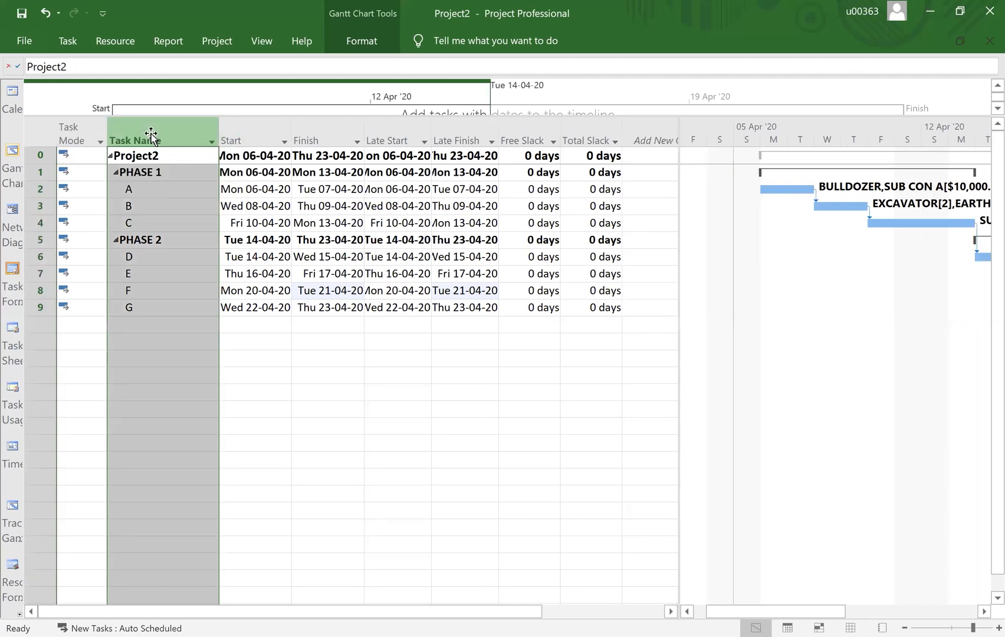
pyautogui.click(245, 129)
pyautogui.click(305, 131)
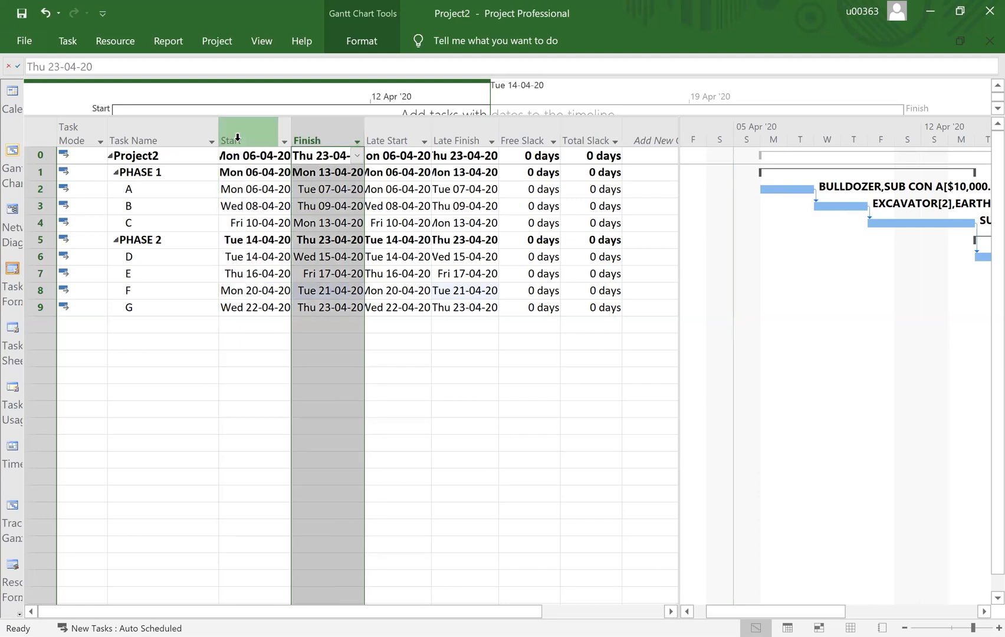
pyautogui.click(236, 141)
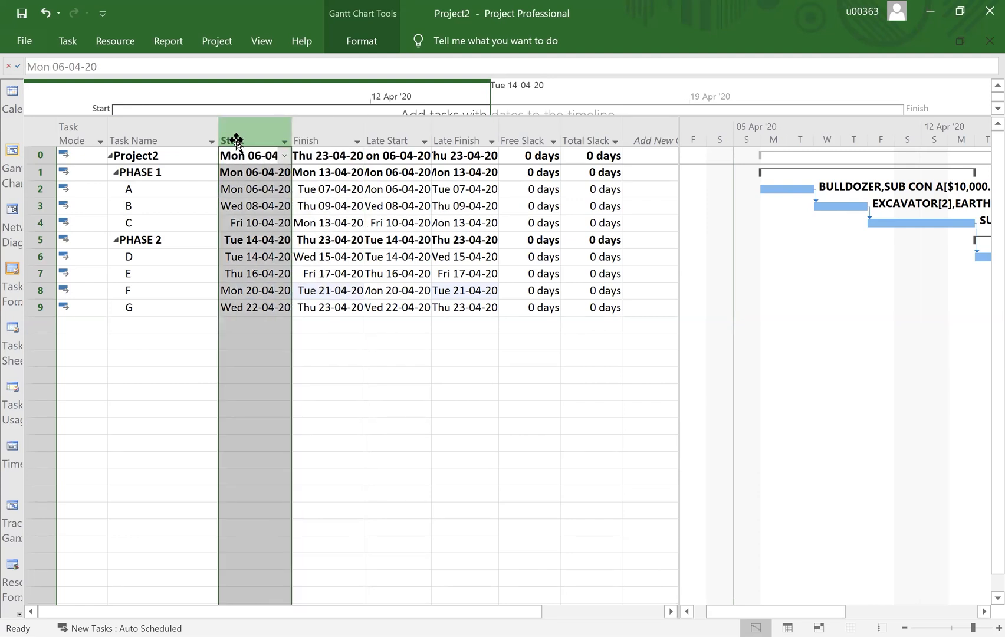
pyautogui.click(300, 136)
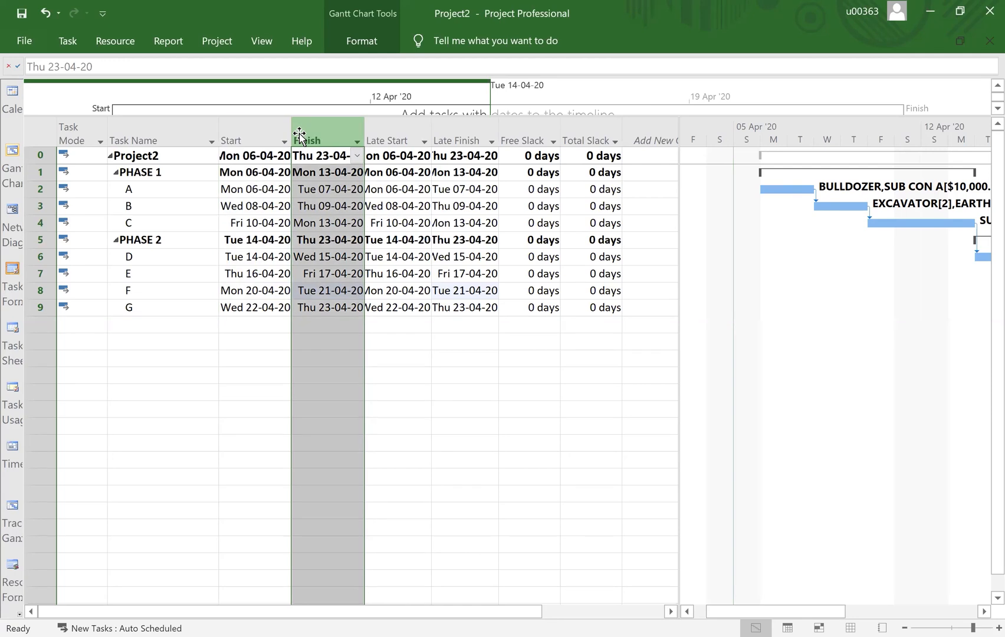
pyautogui.click(241, 130)
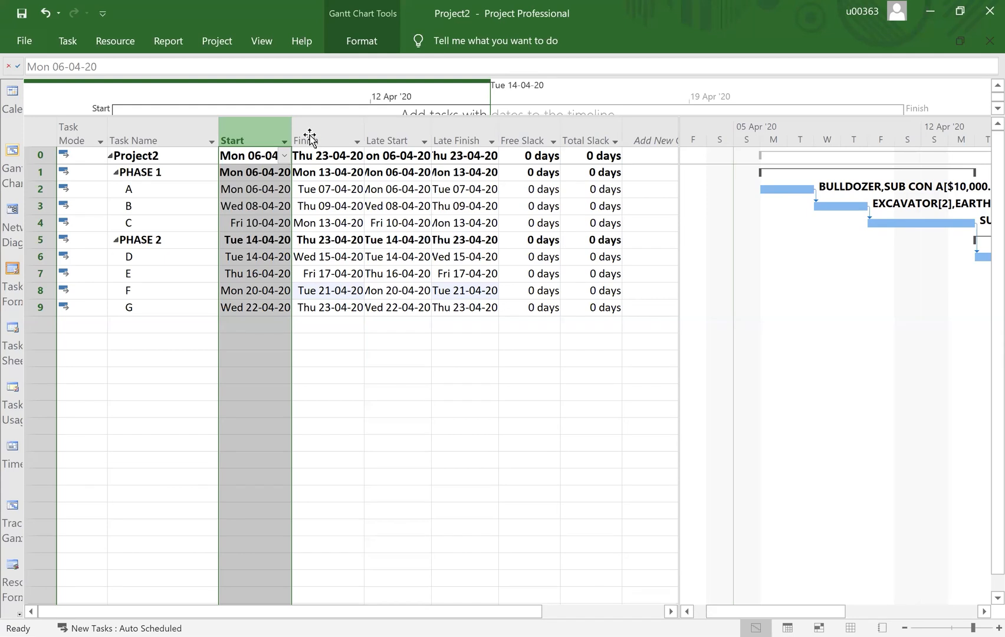
pyautogui.click(464, 137)
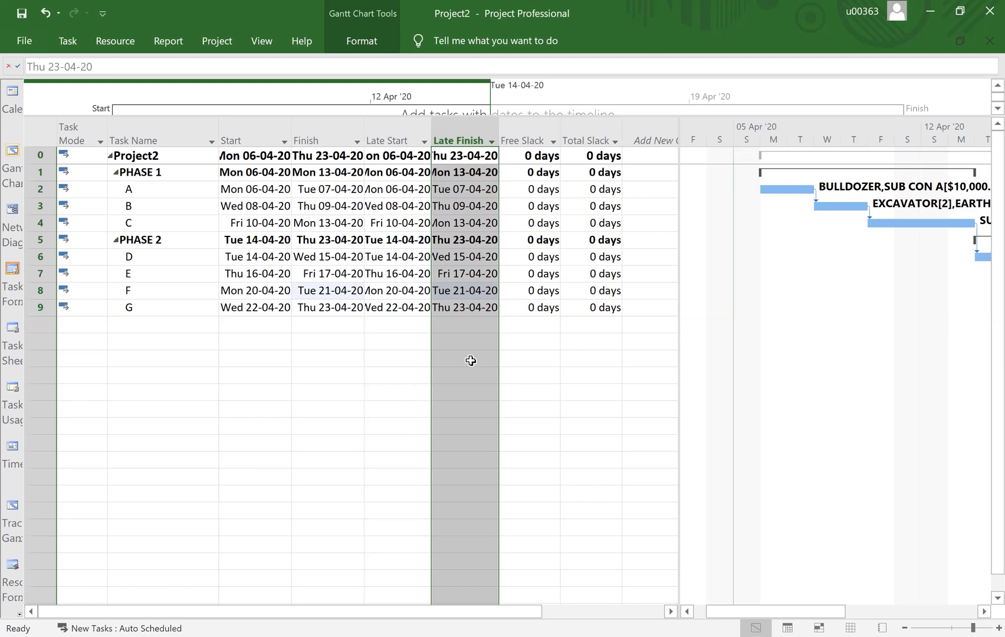
# Compare the Free Slack and Total Slack columns of the Schedule table
pyautogui.click(529, 132)
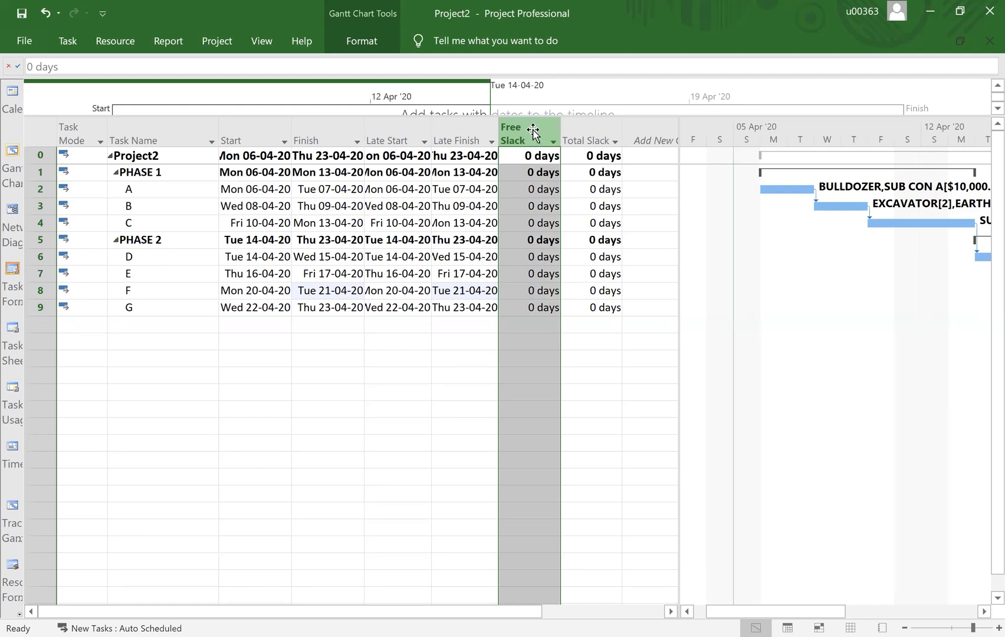
pyautogui.click(596, 137)
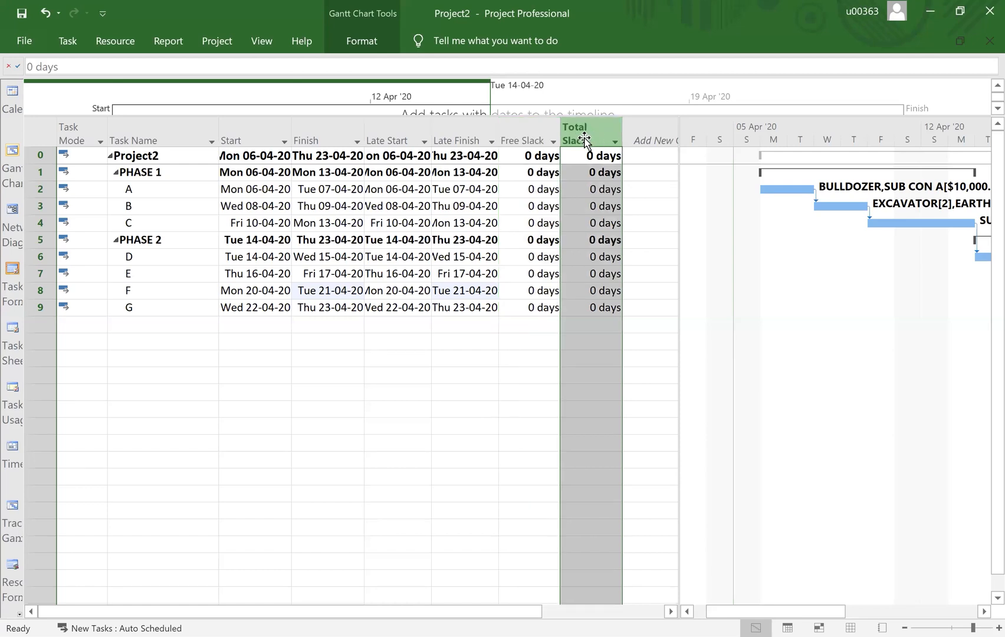
pyautogui.click(528, 134)
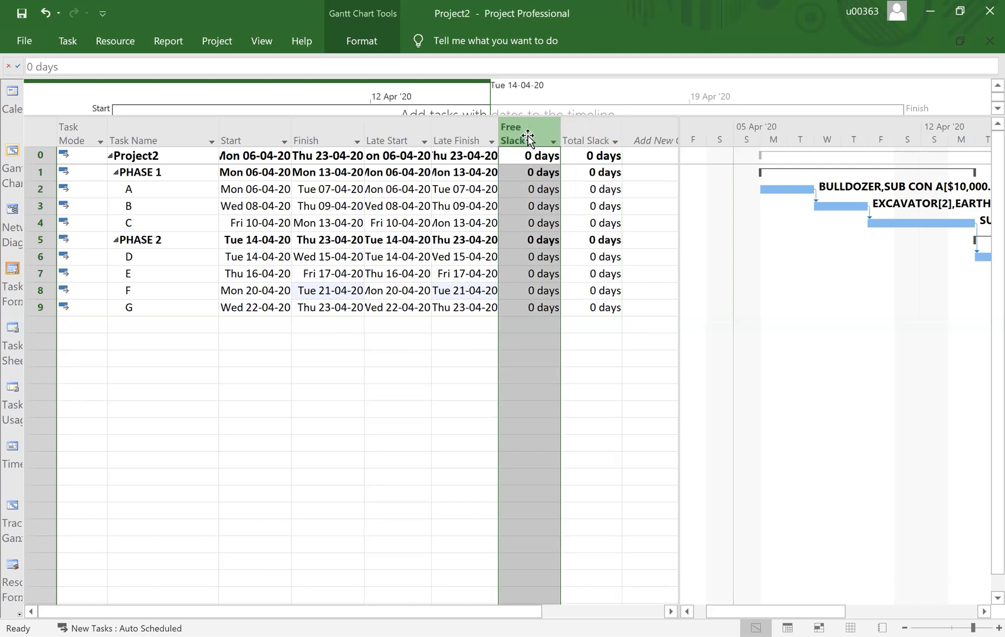
pyautogui.click(588, 139)
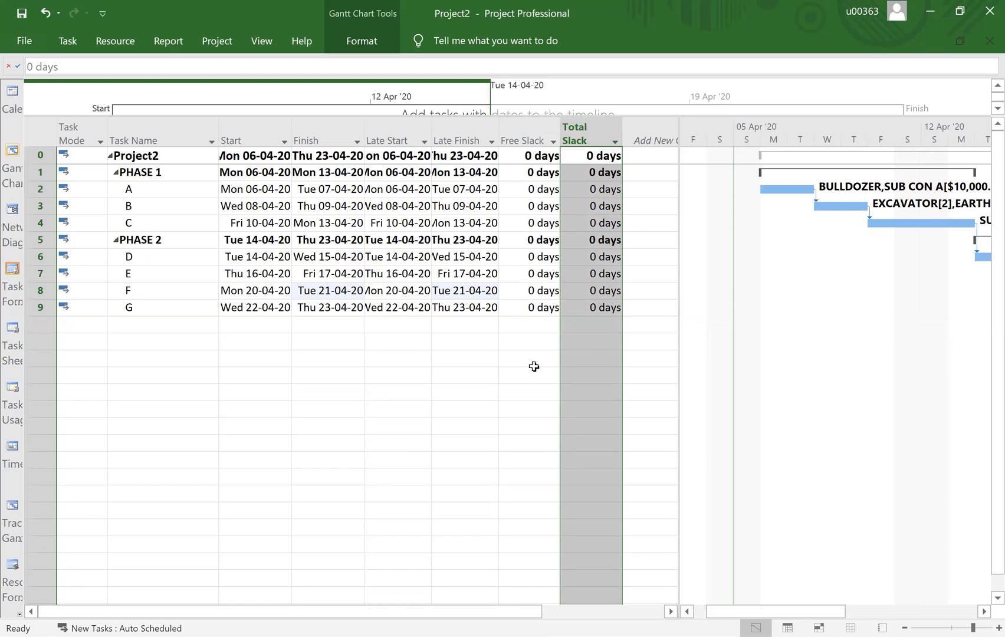
pyautogui.click(542, 136)
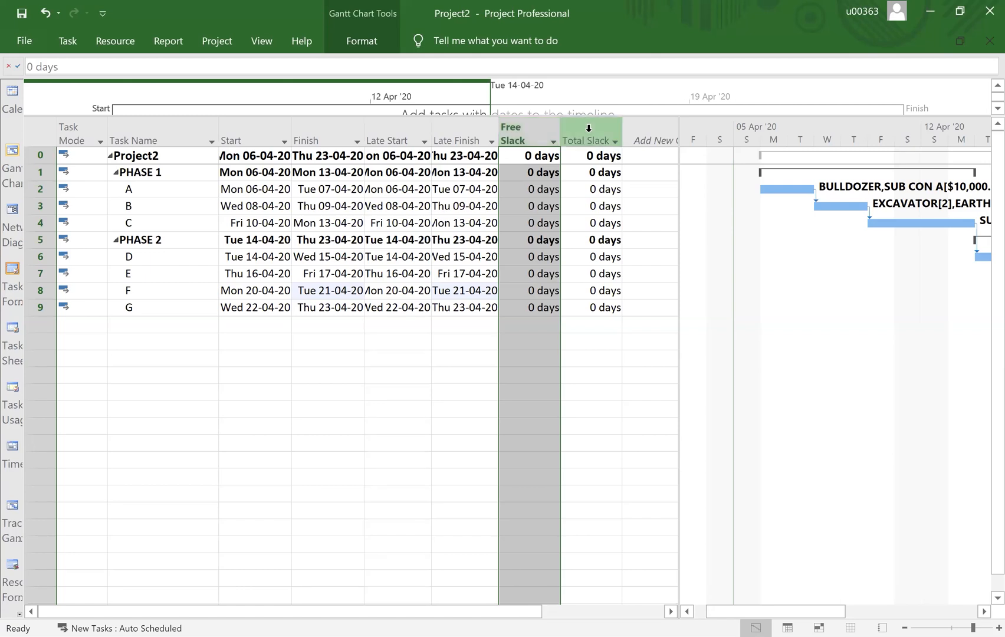
# Switch the Gantt chart's table to Summary to view each task's duration, cost and work
pyautogui.click(32, 132)
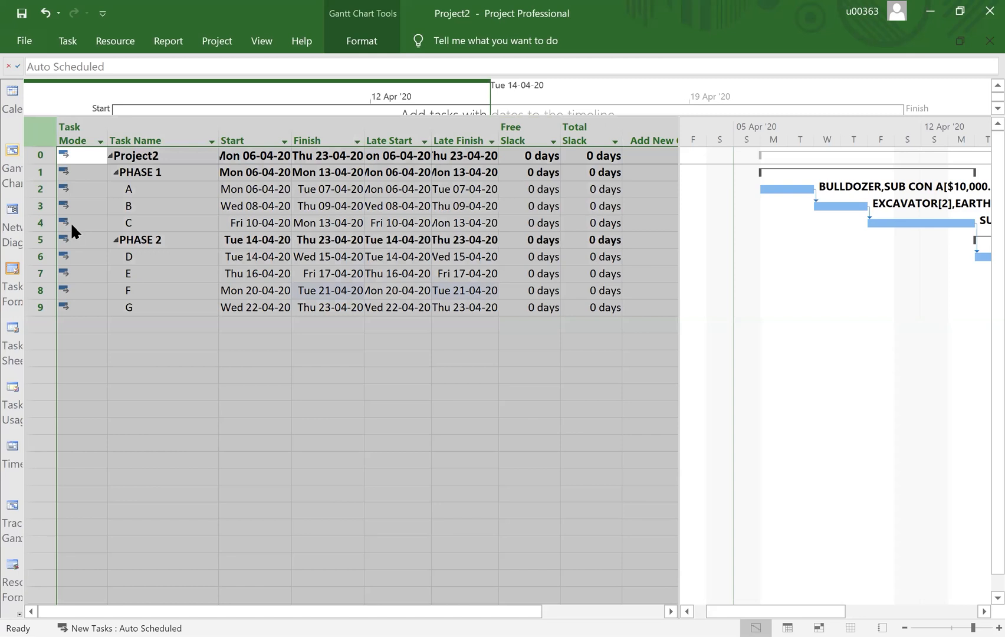
pyautogui.rightClick(32, 132)
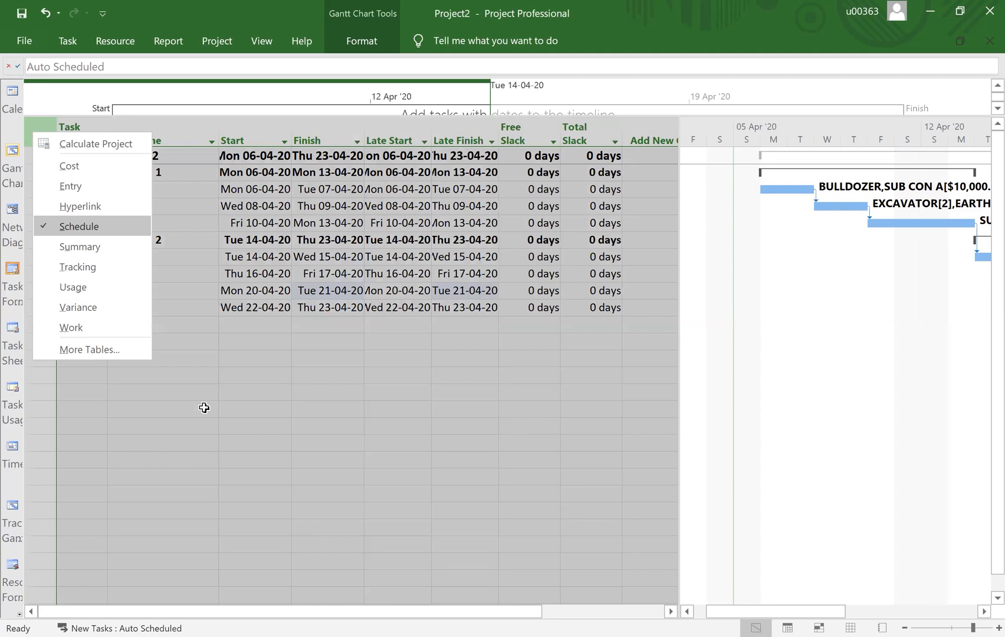
pyautogui.press('Return')
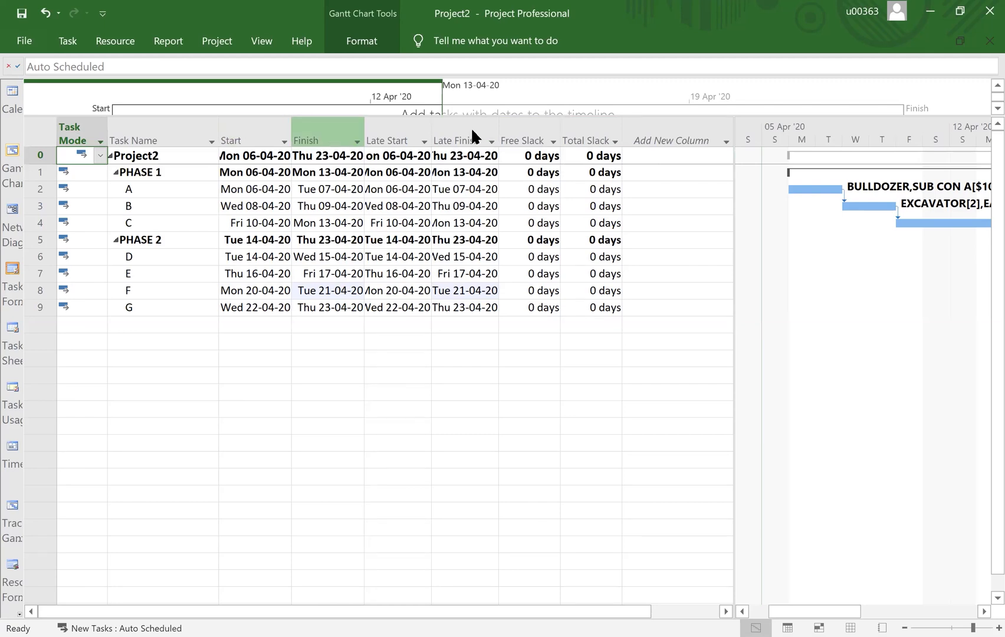
pyautogui.click(33, 125)
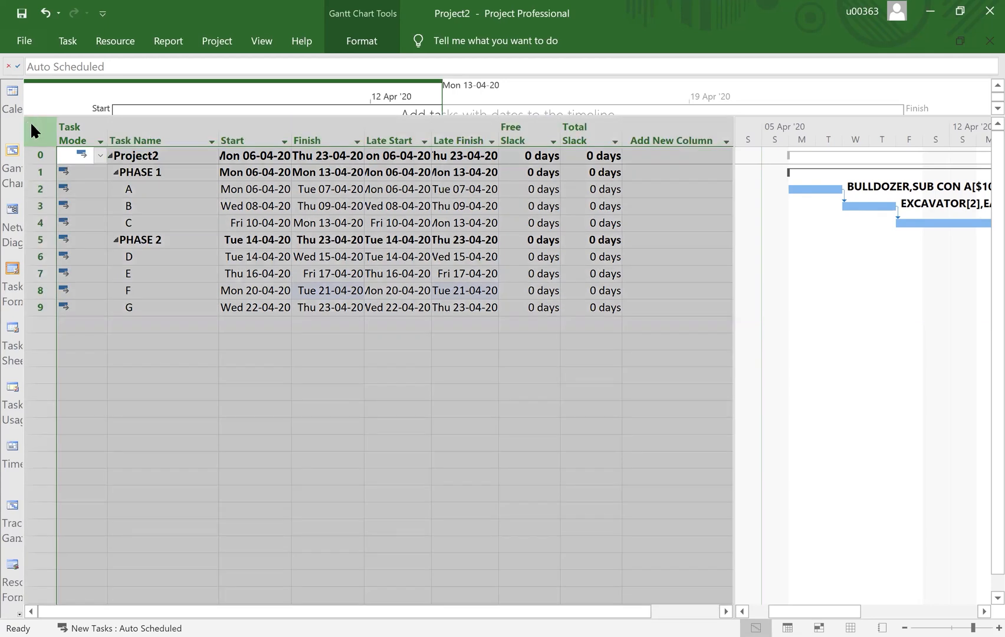
pyautogui.click(83, 240)
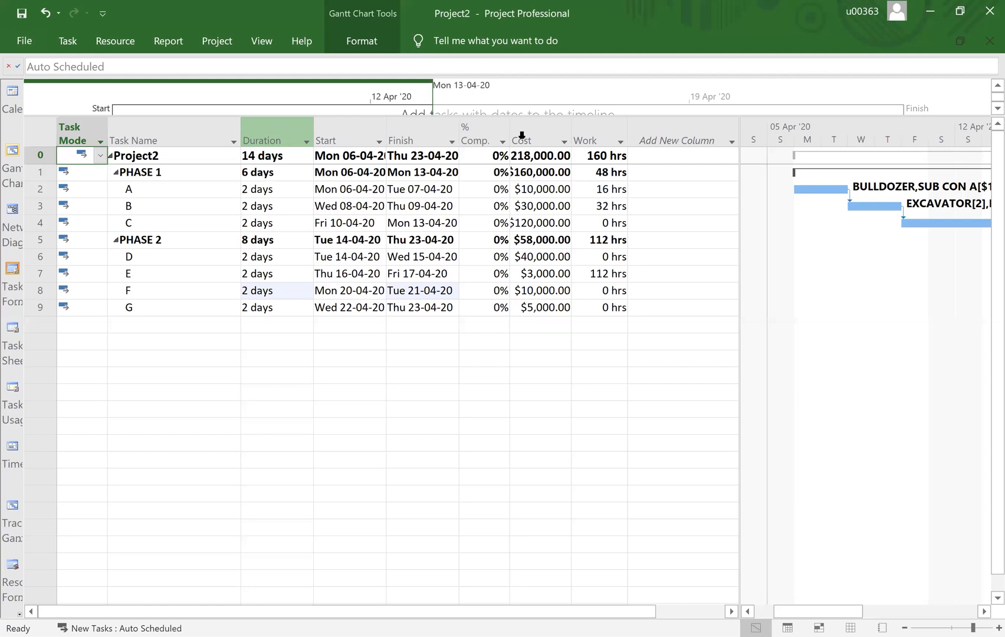
# View the Tracking table's actual and remaining values, and set the Gantt chart's table back to Entry
pyautogui.click(39, 130)
pyautogui.rightClick(39, 131)
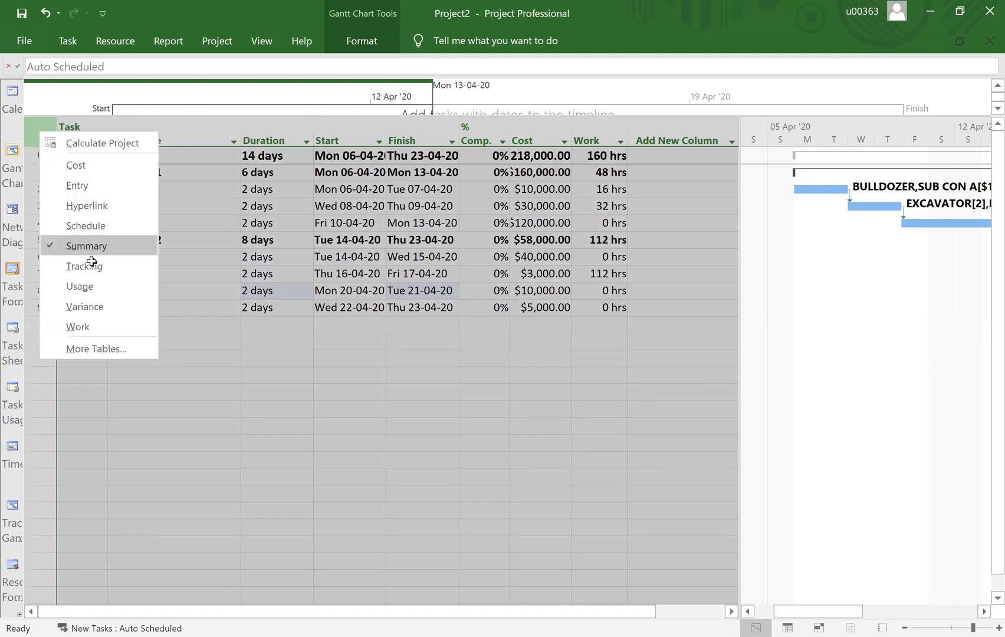
pyautogui.click(85, 266)
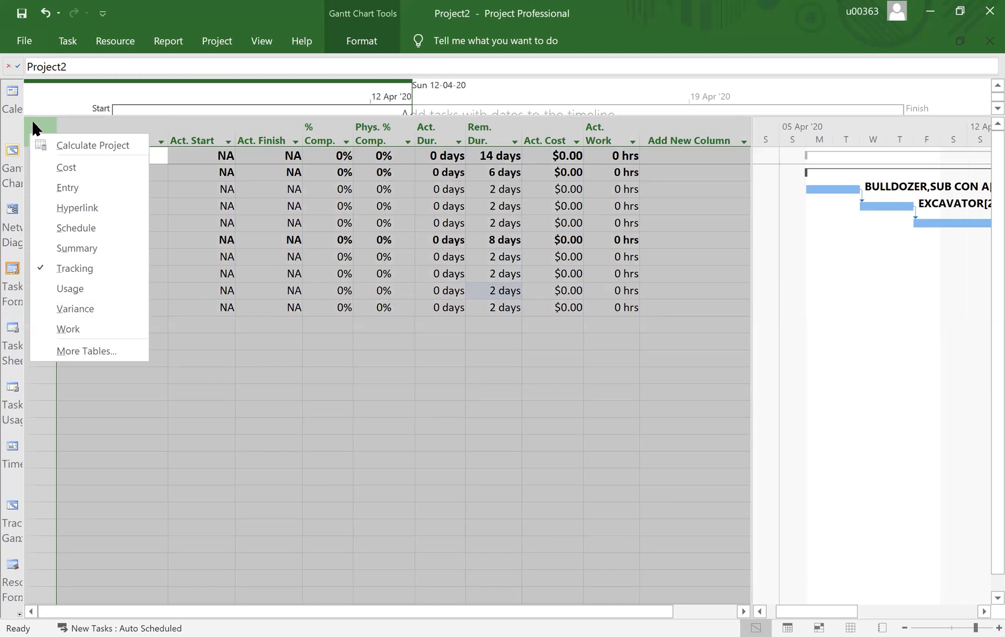
pyautogui.click(68, 184)
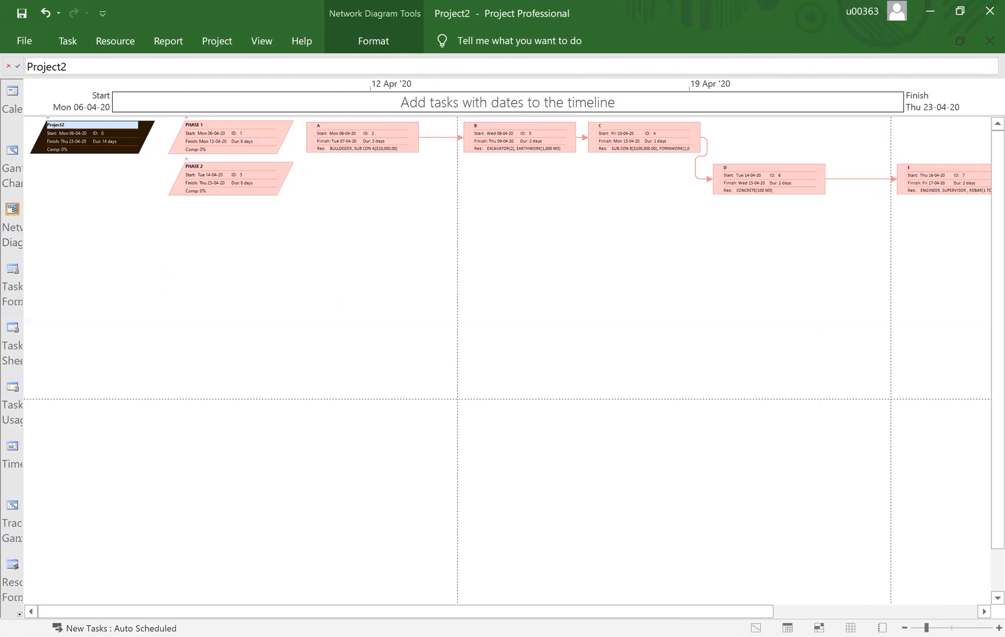
# Examine the linked task boxes in the Network Diagram through to task G, and return to the Gantt Chart view
pyautogui.click(984, 612)
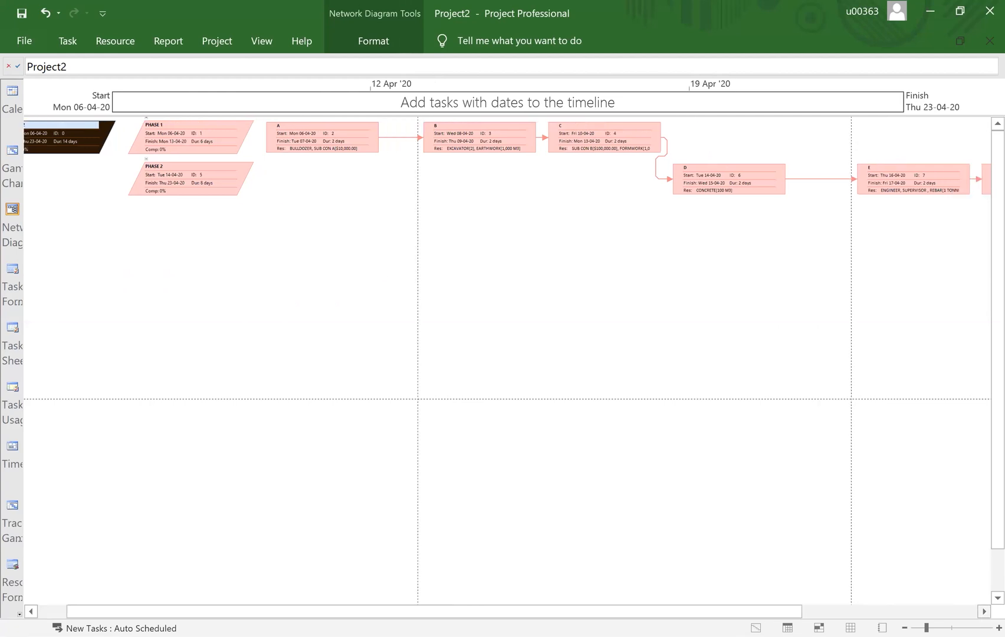
pyautogui.click(984, 612)
pyautogui.click(984, 612)
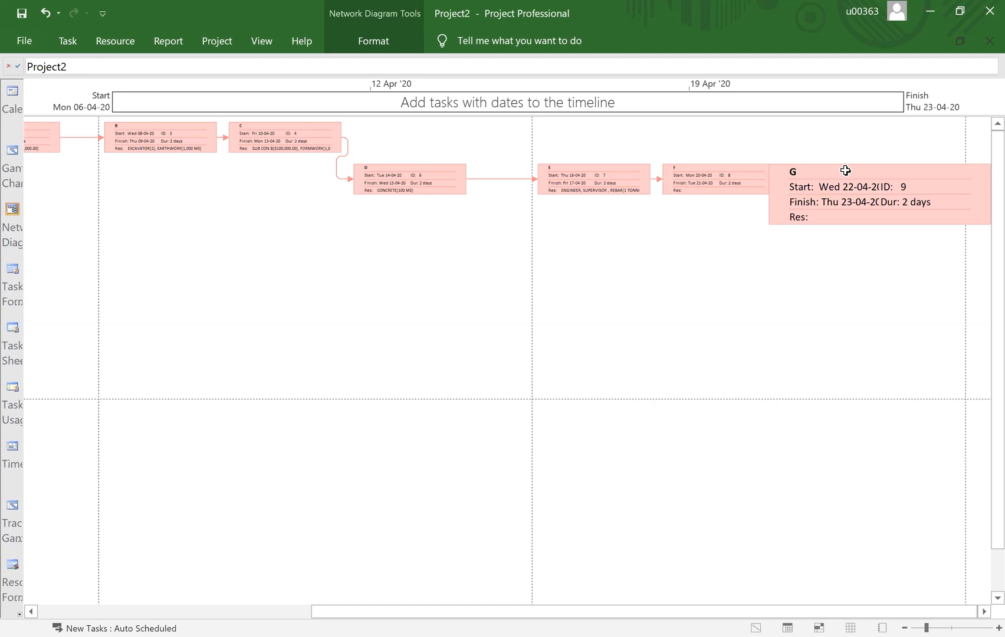
pyautogui.moveTo(393, 179)
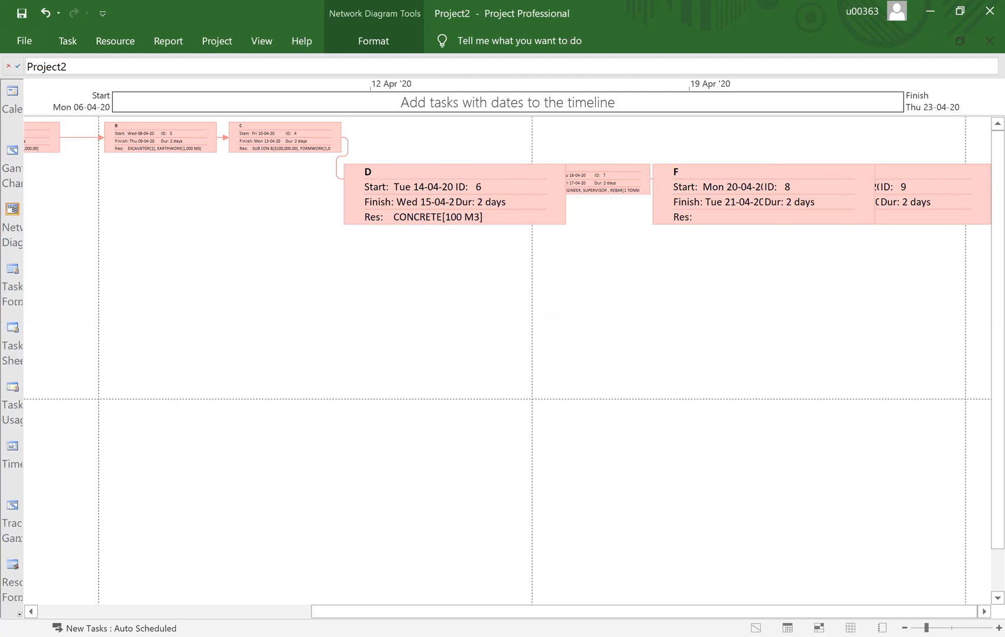
pyautogui.click(10, 152)
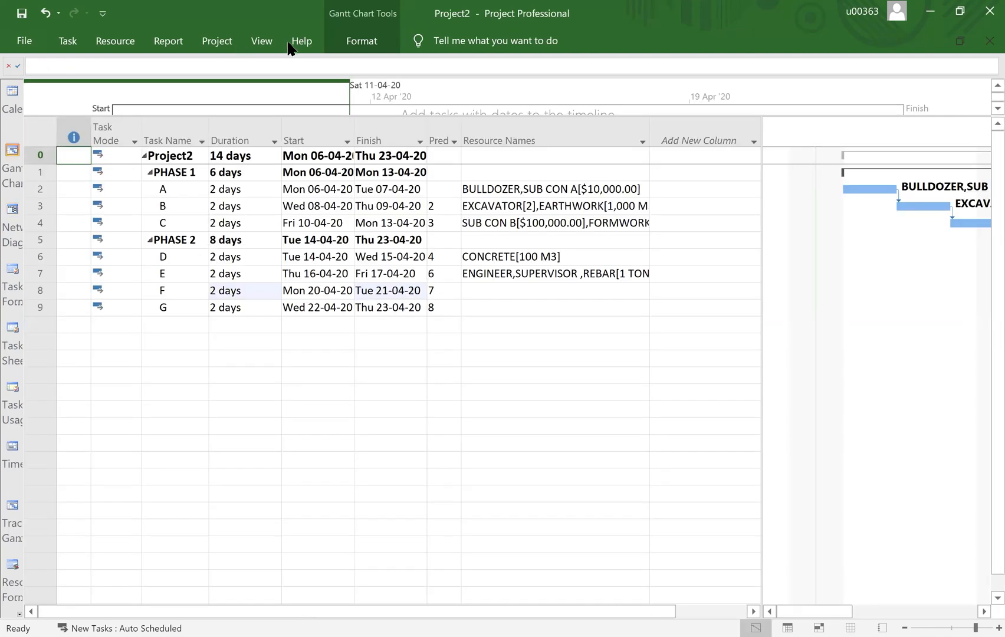
# Highlight the critical tasks in the Gantt chart
pyautogui.click(261, 40)
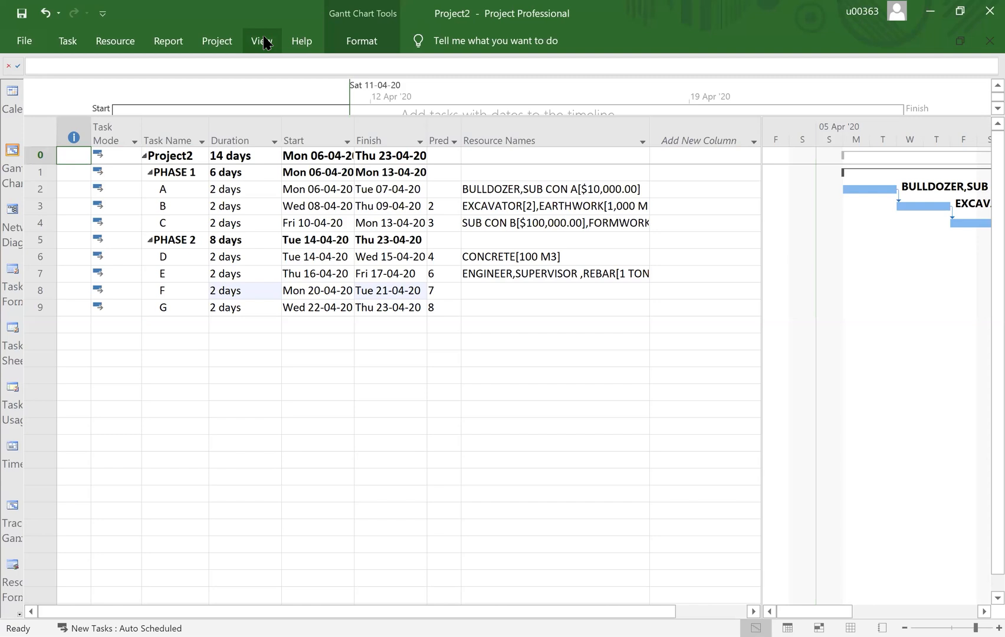
pyautogui.click(357, 41)
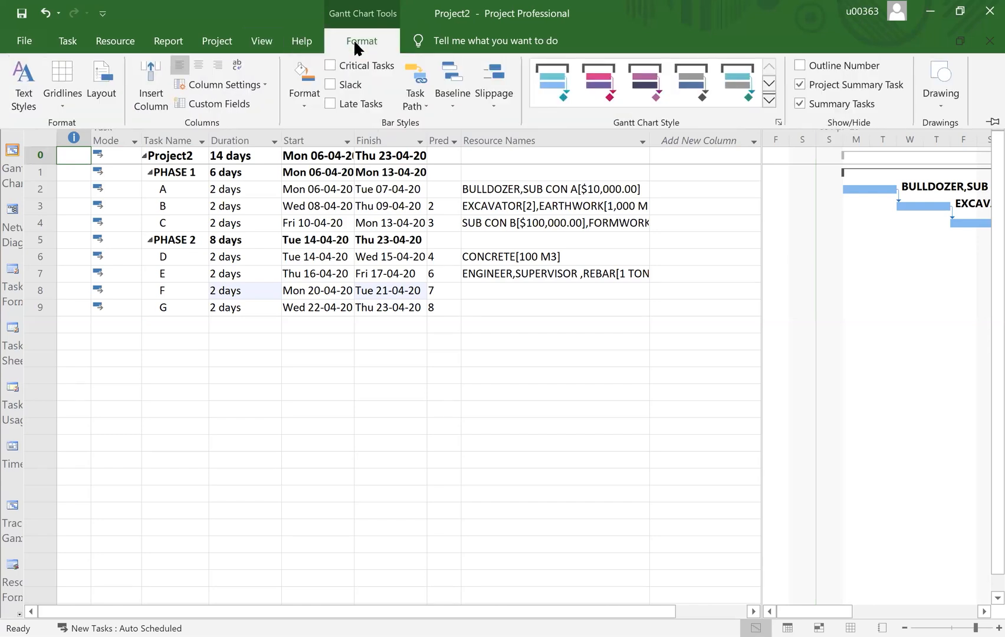
pyautogui.click(331, 65)
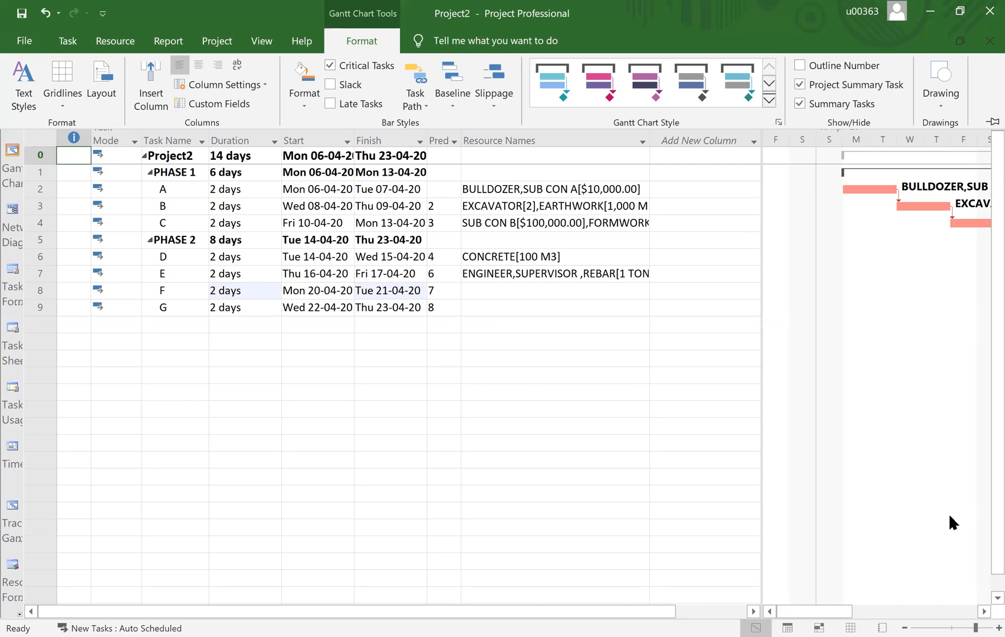
# Examine the highlighted critical task bars along the Gantt timeline through to task G
pyautogui.click(983, 611)
pyautogui.click(983, 612)
pyautogui.click(982, 612)
pyautogui.click(983, 612)
pyautogui.click(983, 611)
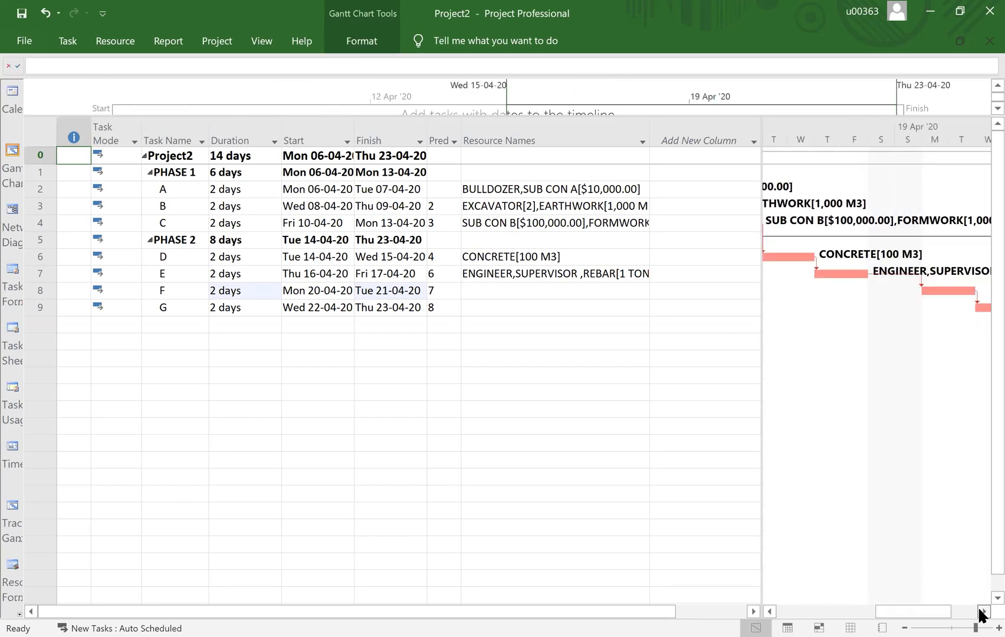
pyautogui.click(983, 611)
pyautogui.click(983, 611)
pyautogui.click(982, 611)
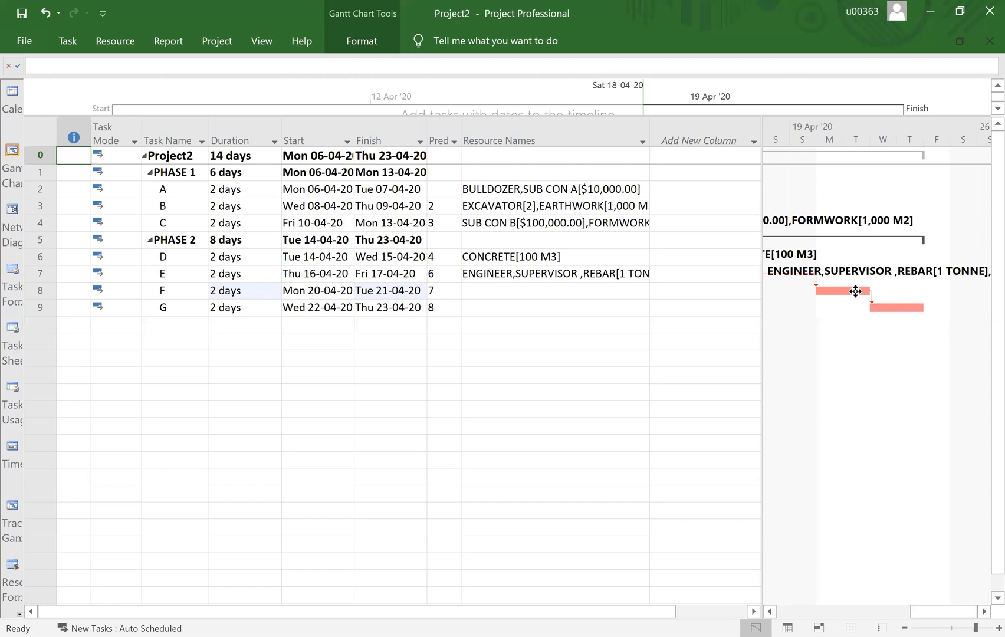
pyautogui.click(772, 610)
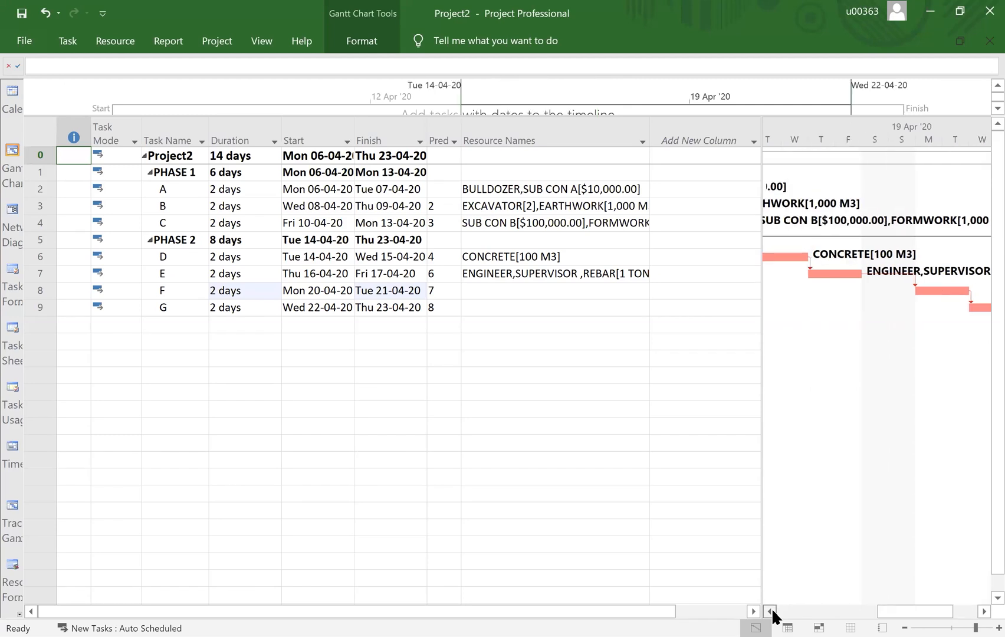
pyautogui.click(772, 611)
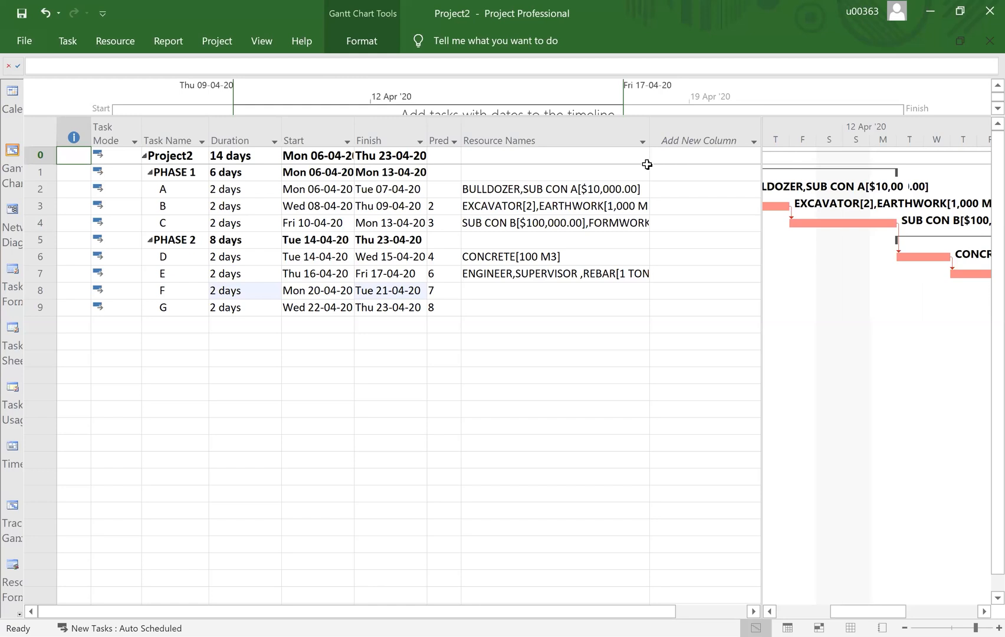
# Turn off the critical task highlighting in the Gantt chart
pyautogui.click(262, 42)
pyautogui.click(354, 41)
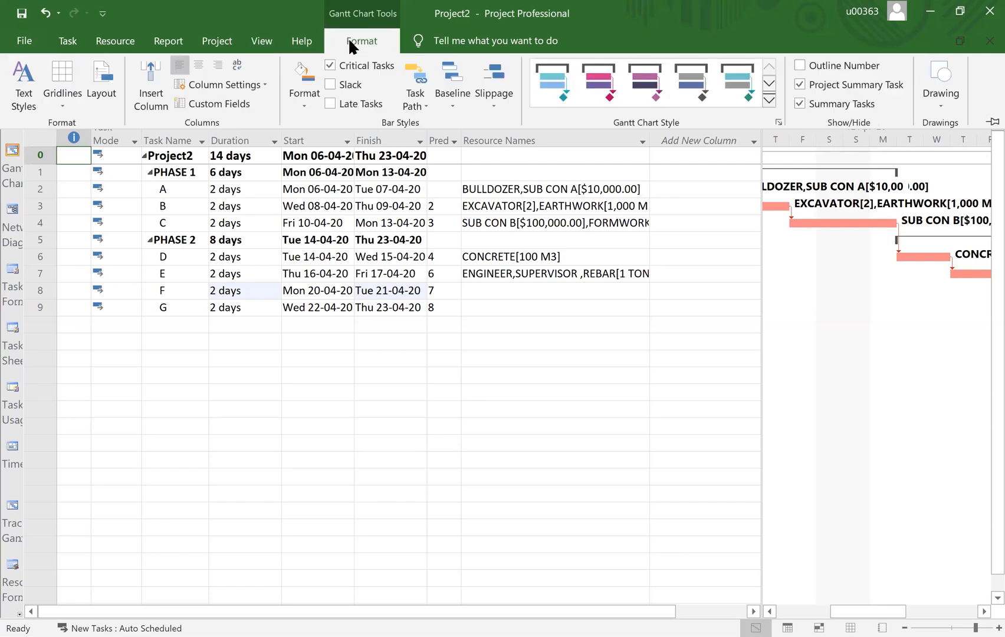
pyautogui.click(330, 66)
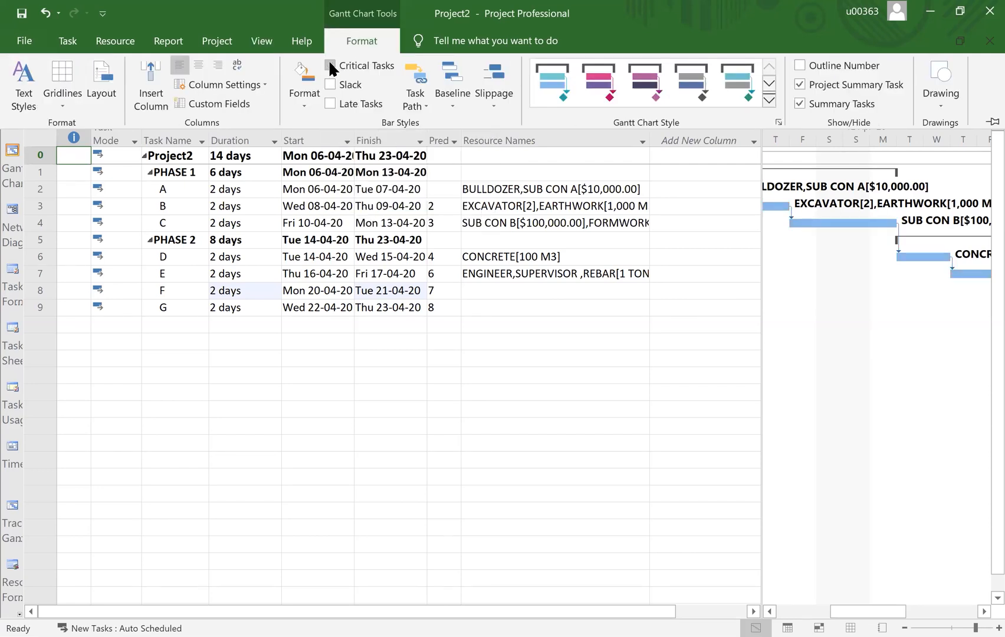
pyautogui.click(607, 410)
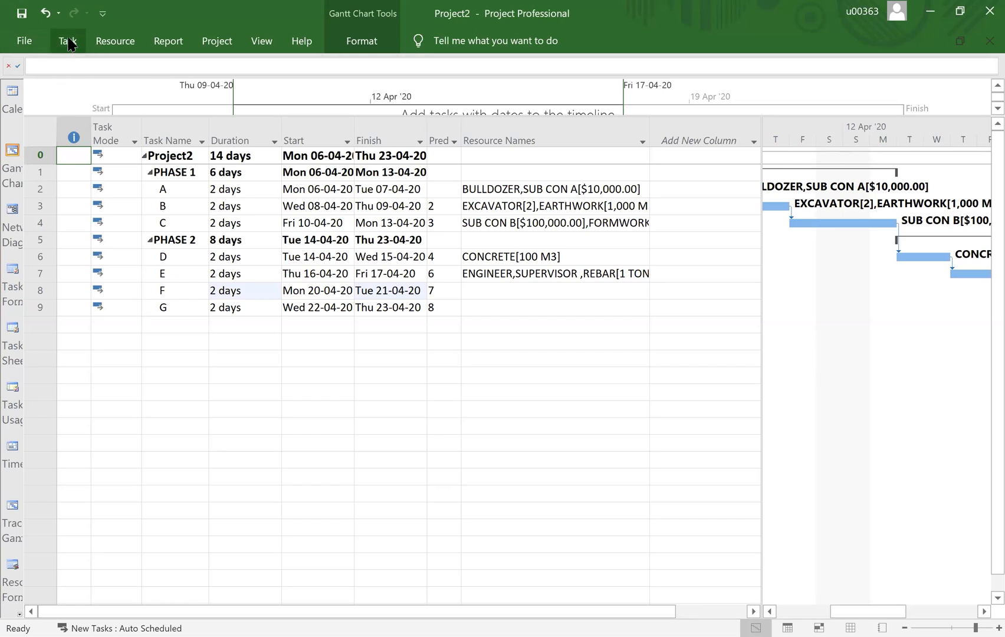
# Look through the dashboard reports available for the project
pyautogui.click(67, 35)
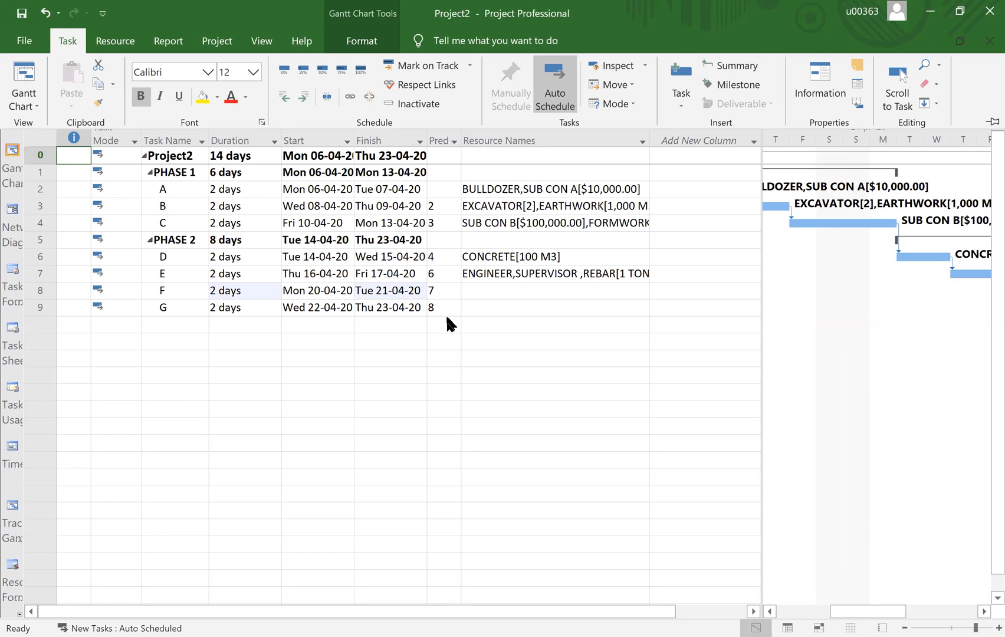
pyautogui.click(115, 41)
pyautogui.click(168, 43)
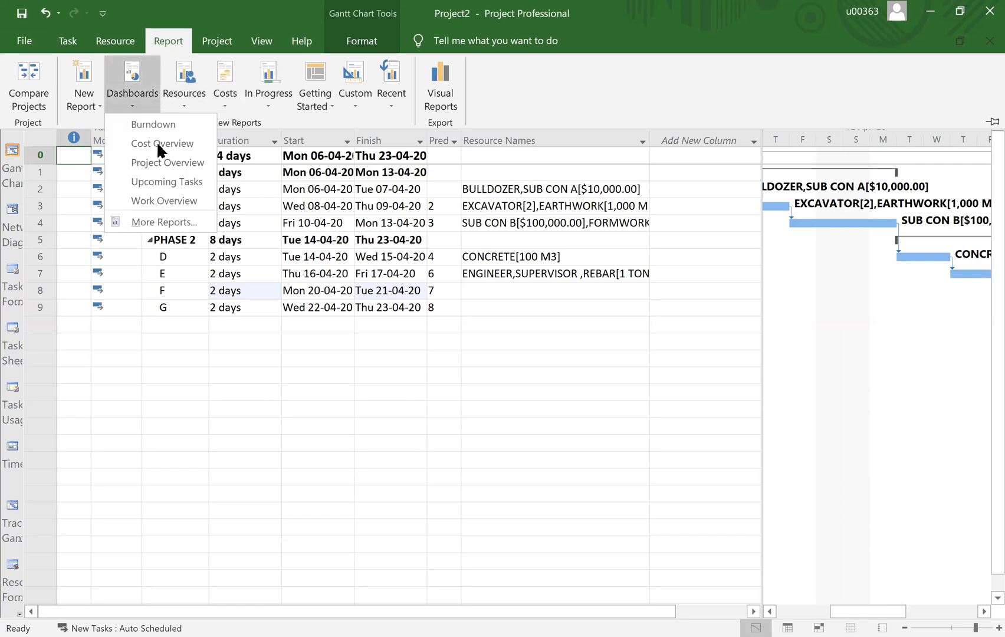
pyautogui.click(133, 103)
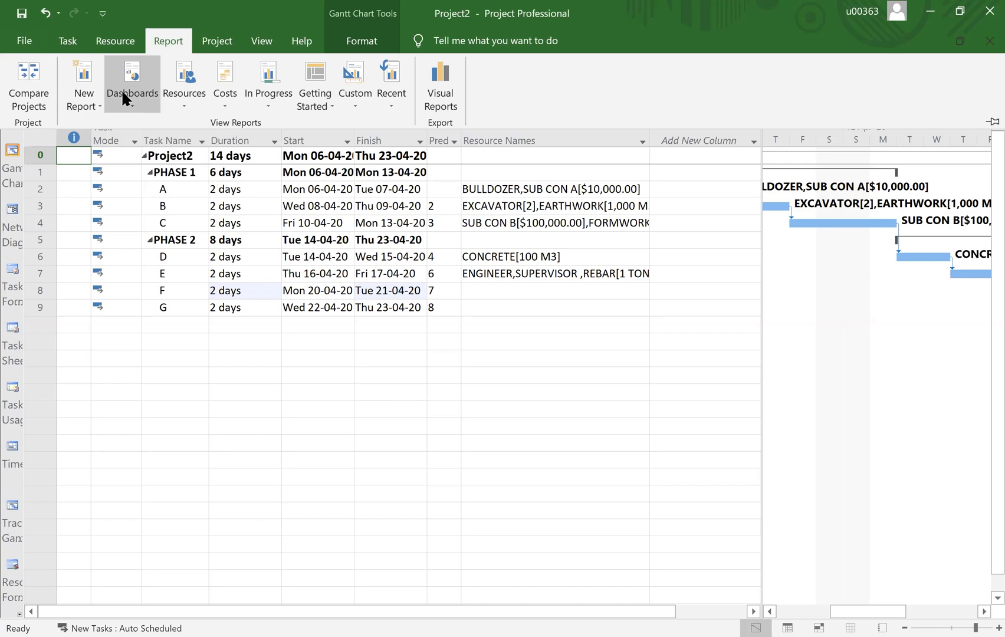
pyautogui.click(133, 98)
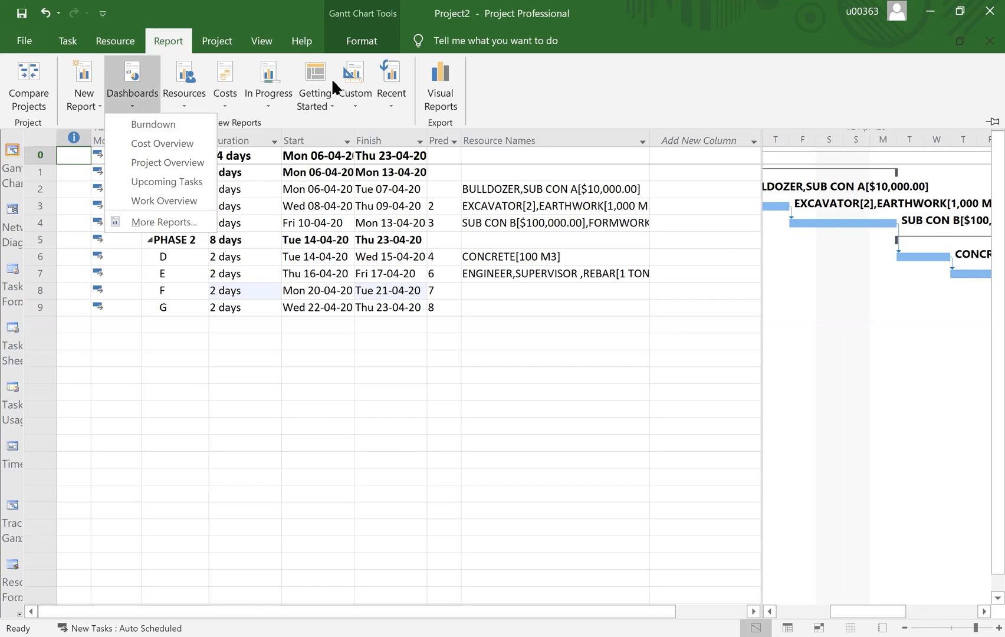
# Generate the Cash Flow Report visual report in Excel with its usage data level set to Days
pyautogui.click(440, 76)
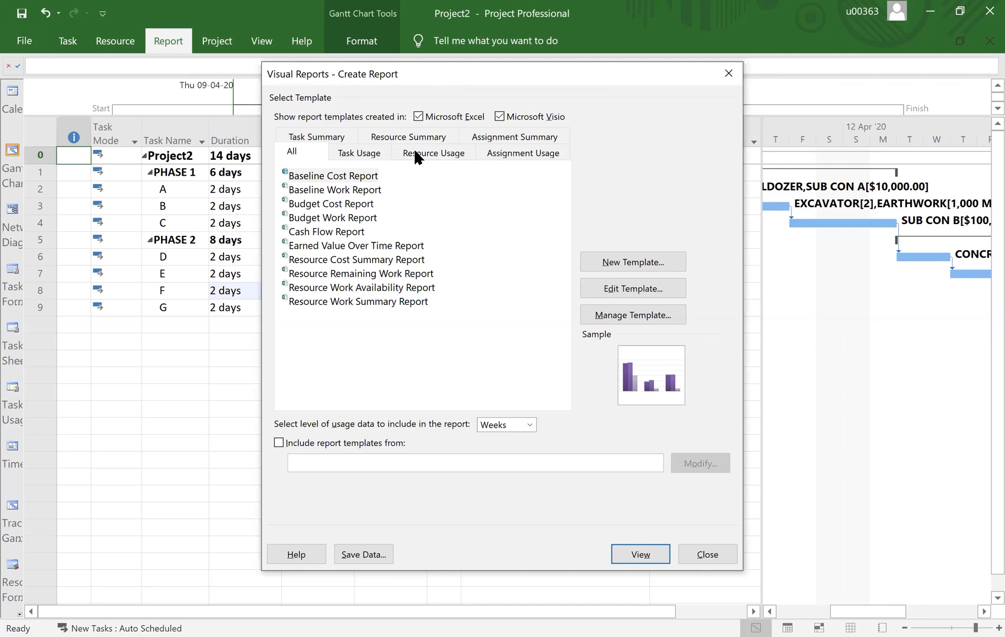
pyautogui.click(331, 233)
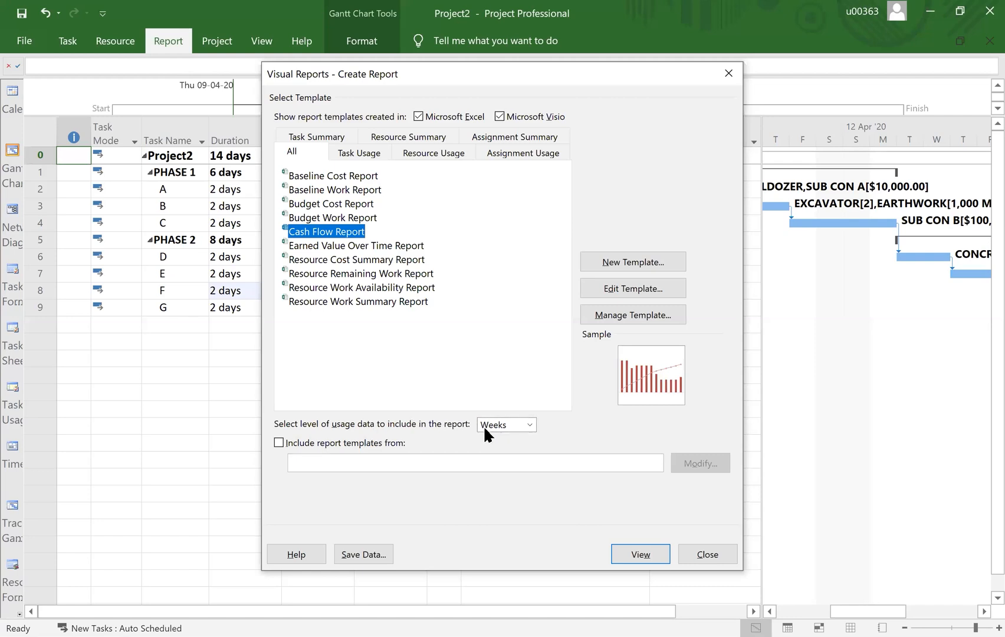
pyautogui.click(528, 424)
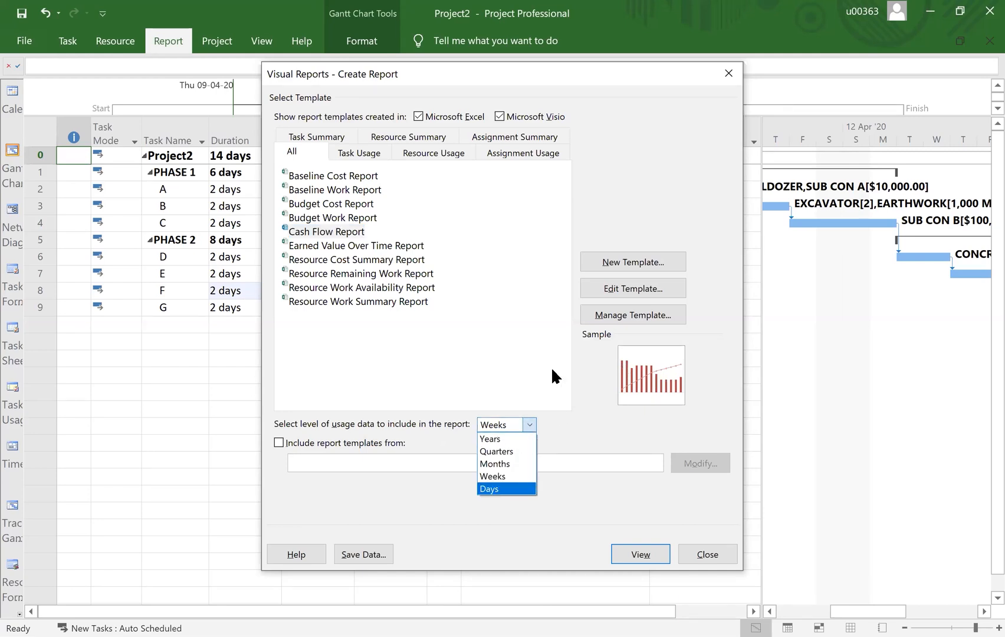
pyautogui.press('Return')
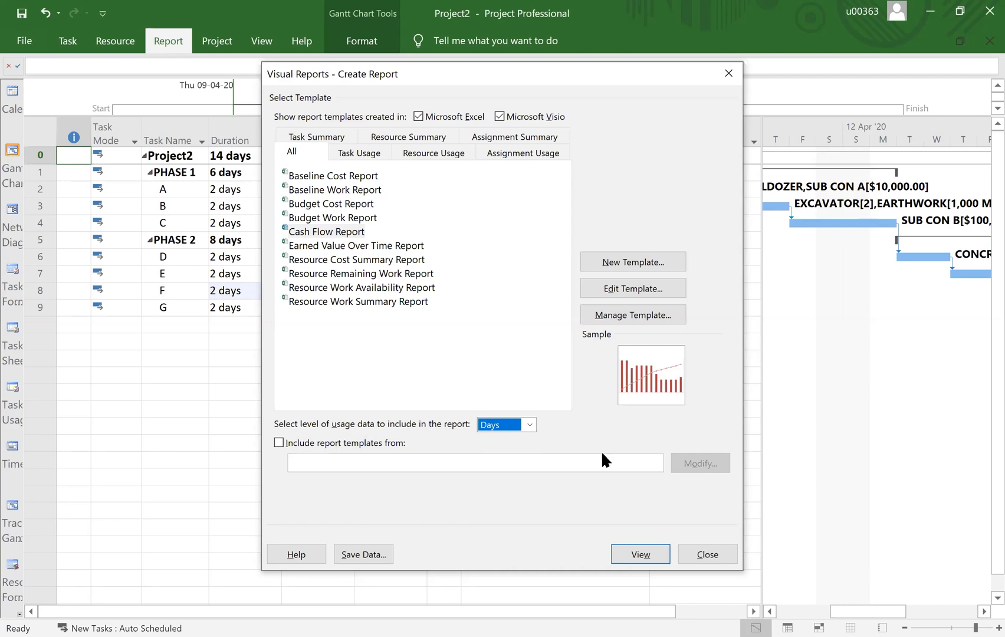
pyautogui.click(638, 554)
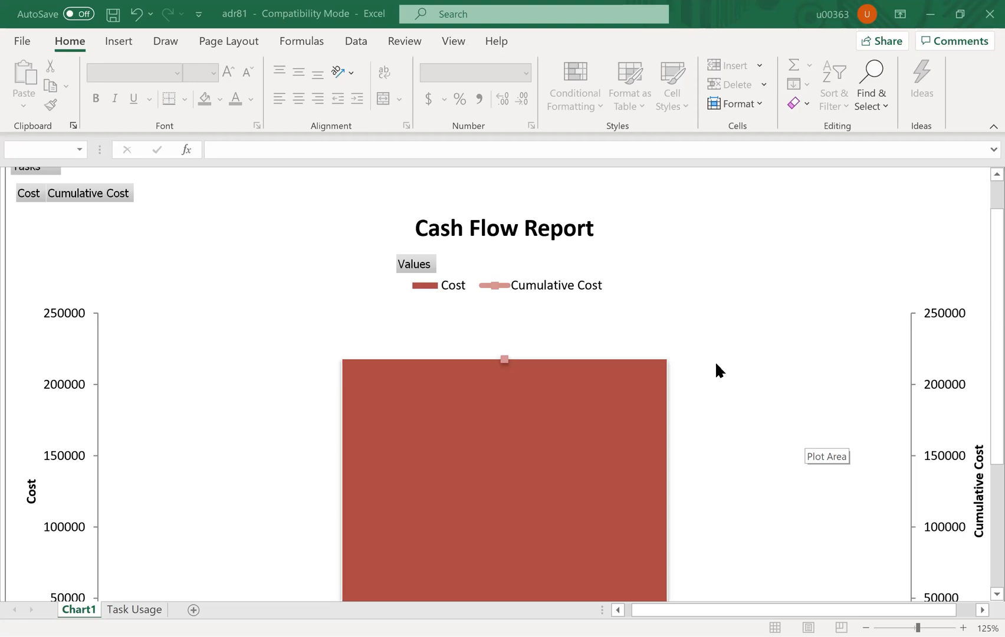
# Expand quarter Q2 and weeks 15, 16 and 17 down to individual days in the Task Usage pivot table
pyautogui.scroll(-1, 716, 364)
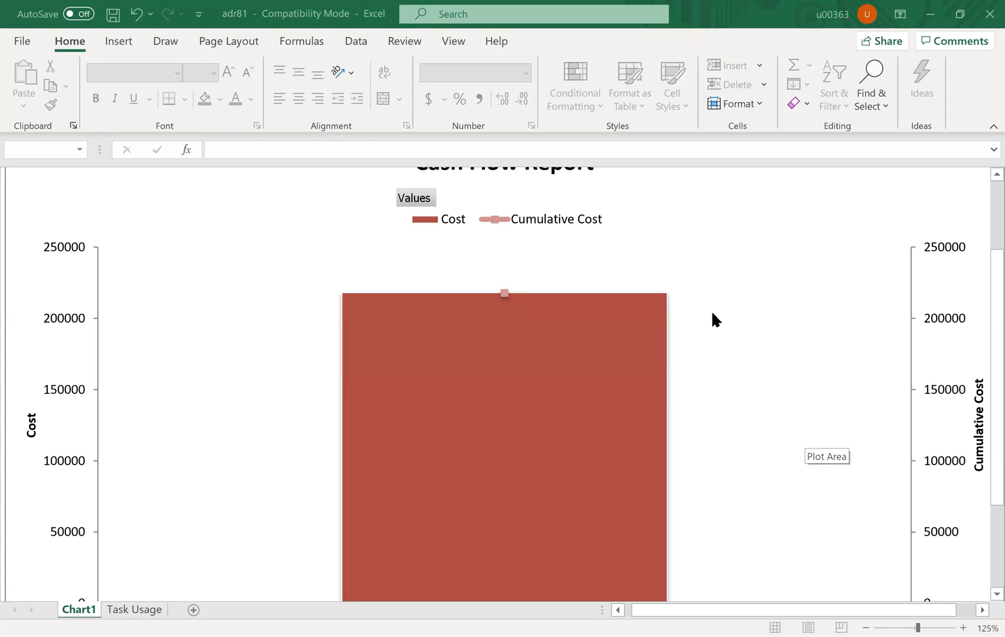
pyautogui.scroll(-3, 713, 314)
pyautogui.scroll(4, 711, 315)
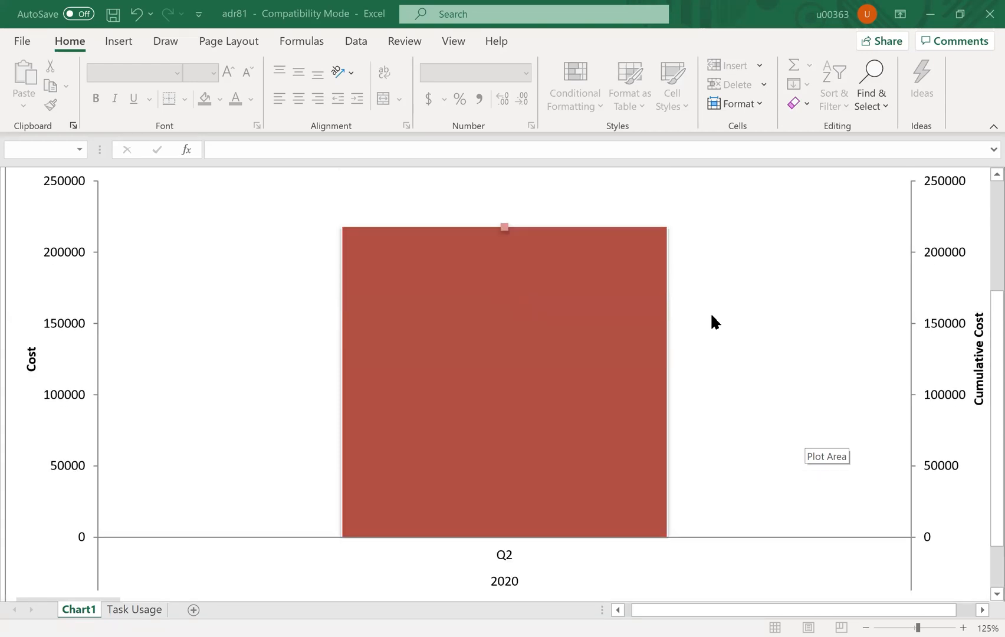
pyautogui.scroll(-3, 712, 315)
pyautogui.scroll(-1, 711, 315)
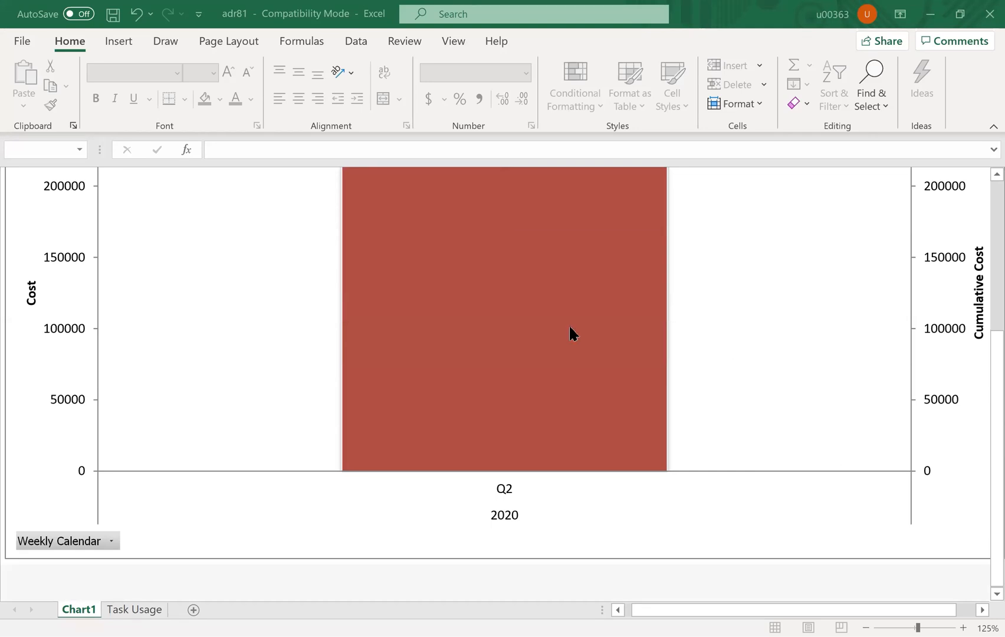
pyautogui.moveTo(437, 381)
pyautogui.click(133, 612)
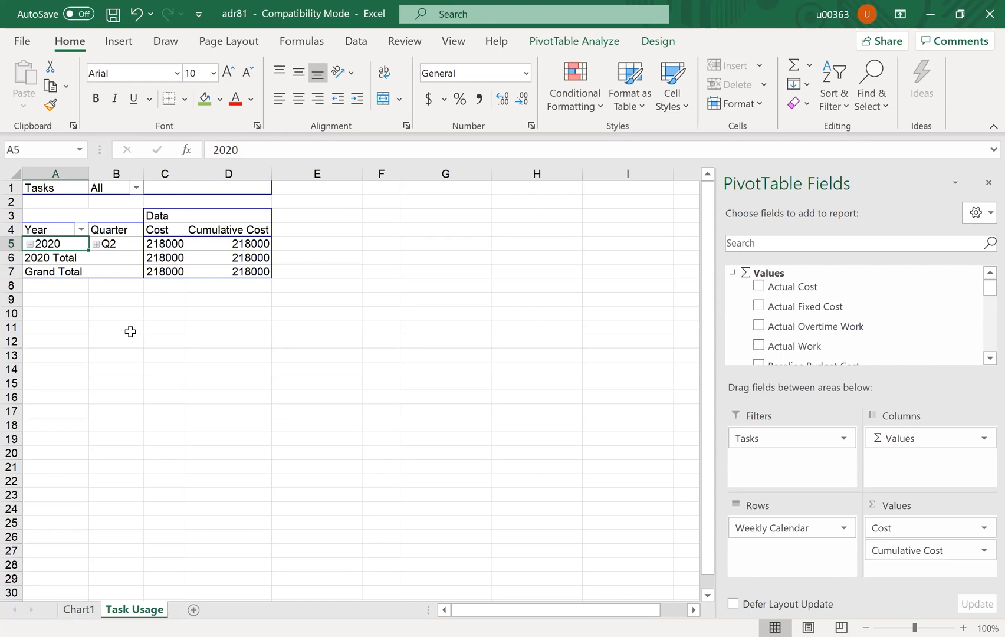
pyautogui.click(95, 243)
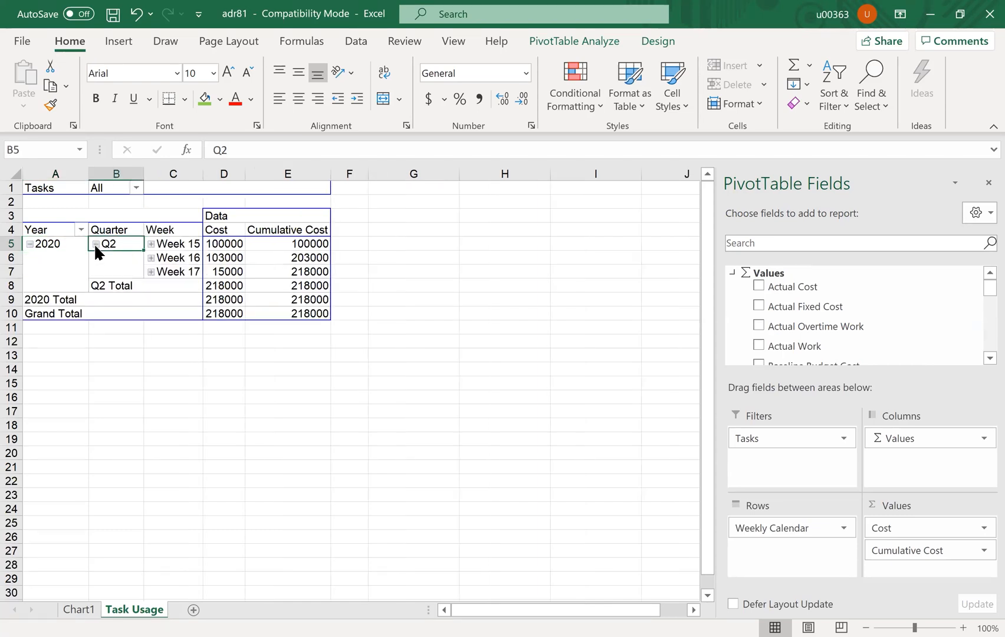
pyautogui.click(151, 243)
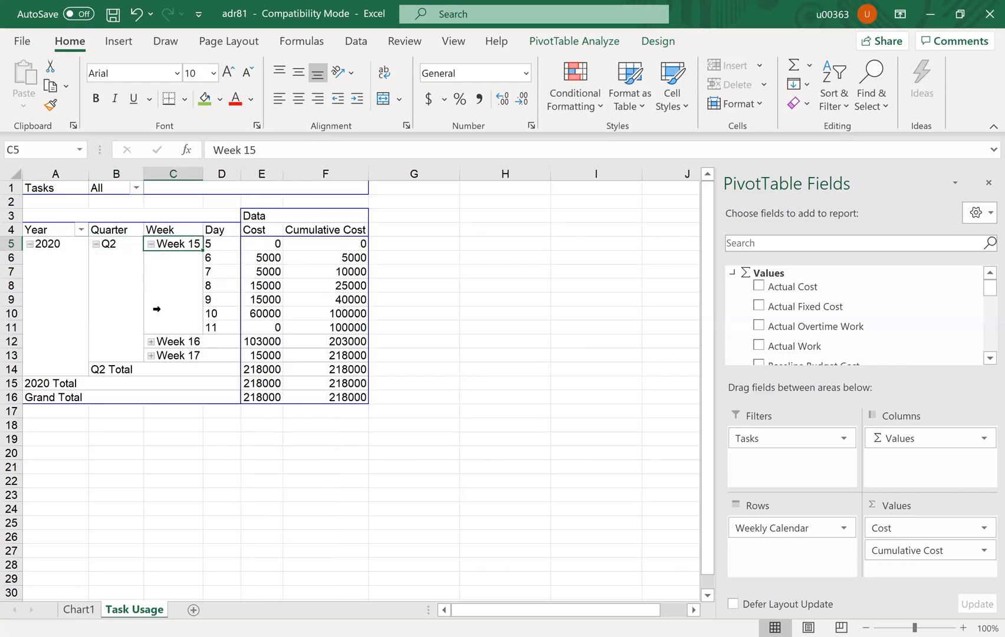
pyautogui.click(152, 342)
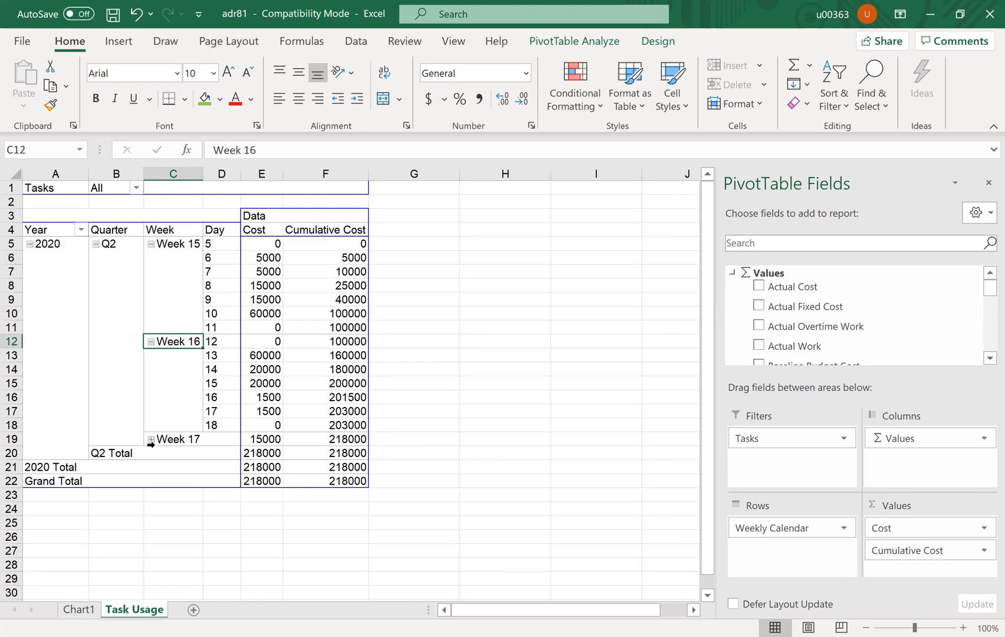
pyautogui.click(152, 440)
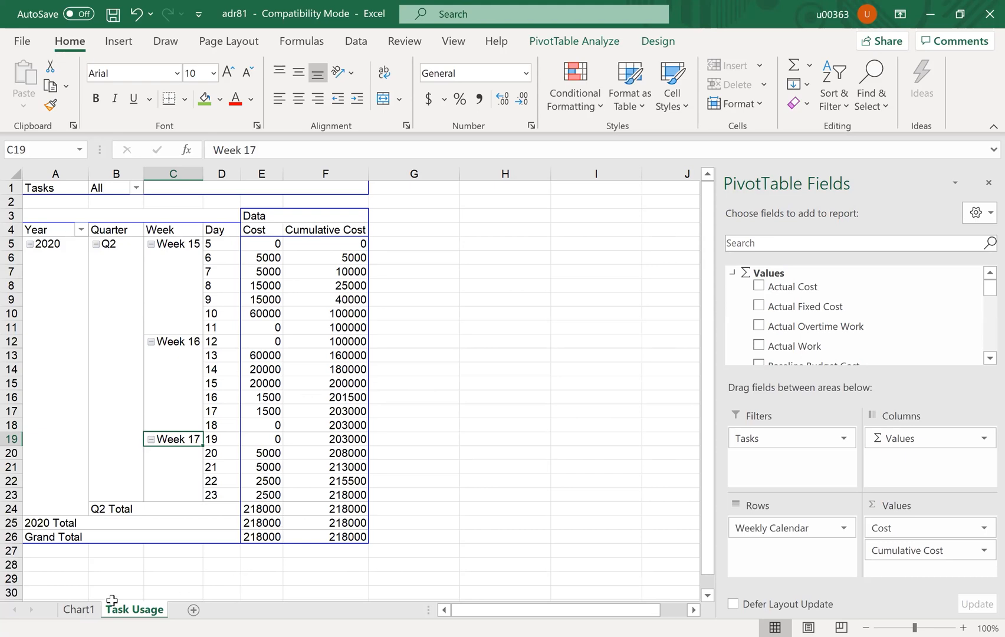
# Review the daily cost bars and cumulative cost curve in the cash flow chart, and return to Project, closing the visual reports dialog
pyautogui.click(83, 610)
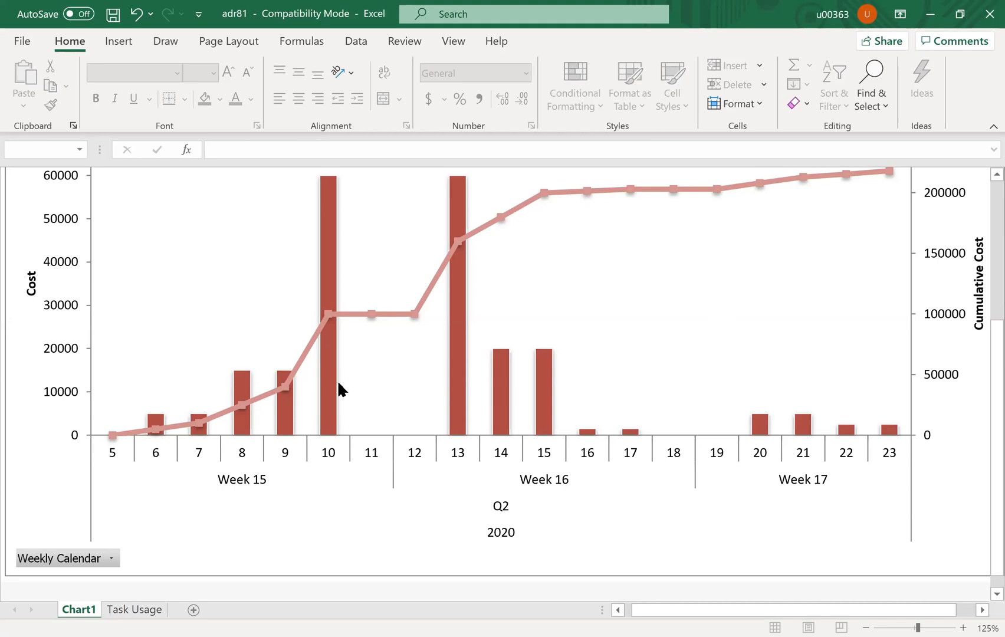
pyautogui.moveTo(664, 197)
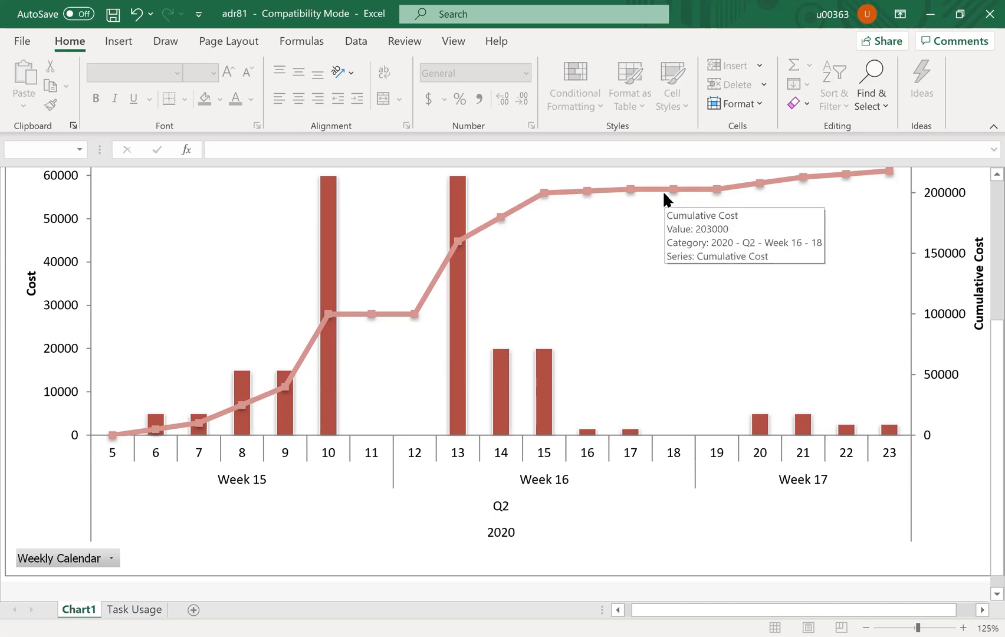
pyautogui.click(130, 610)
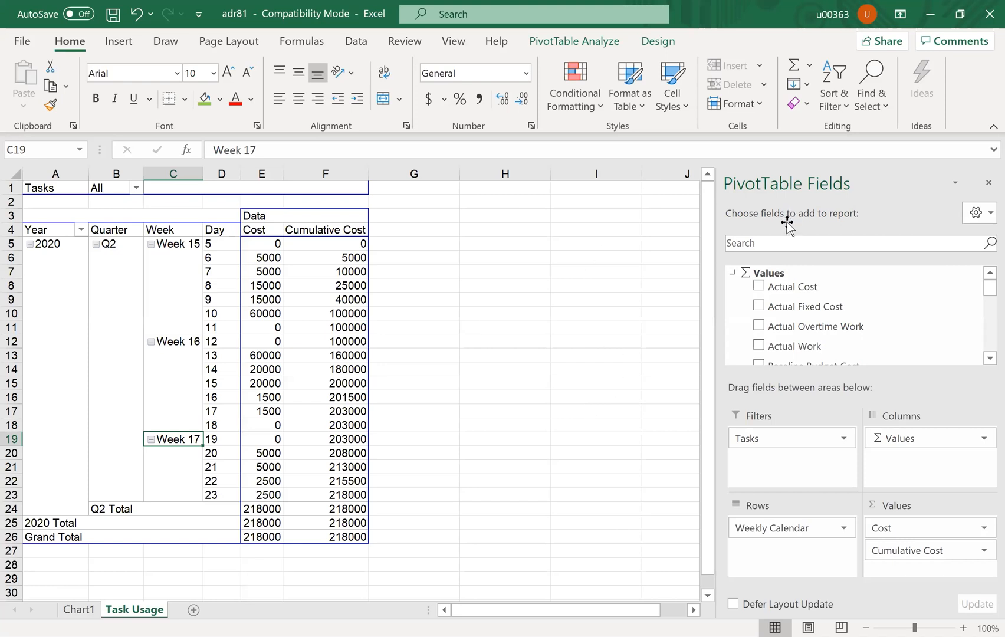
pyautogui.hotkey('ctrl', 'pageup')
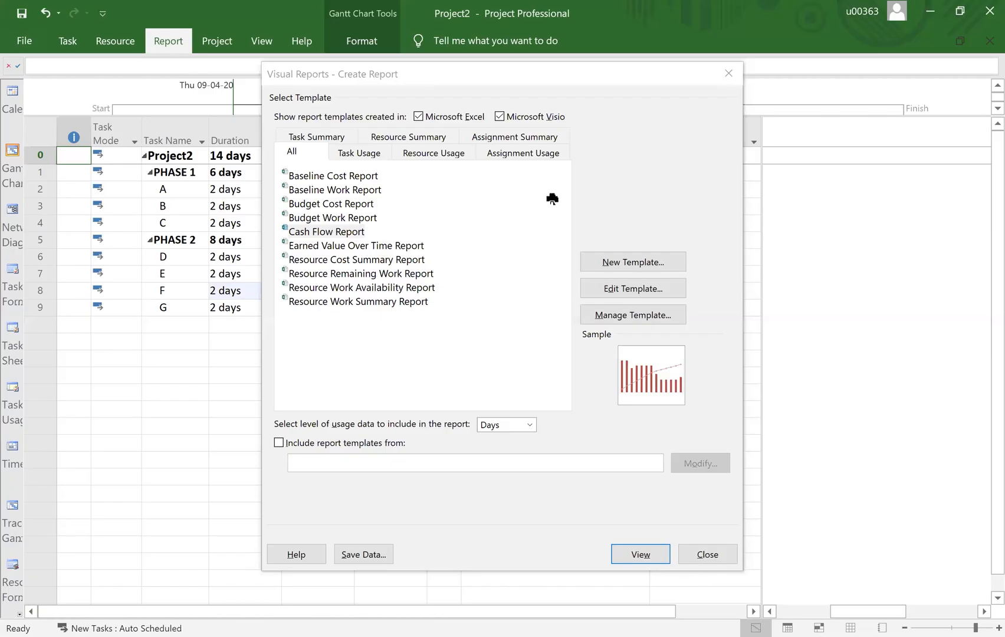
pyautogui.press('Escape')
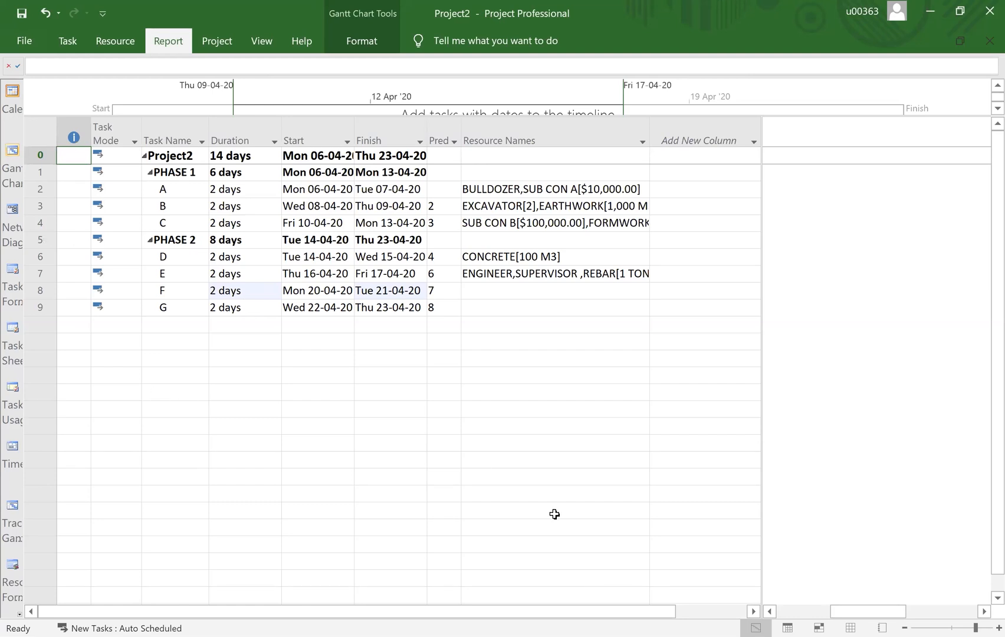
# Keep the Entry table applied and widen the Gantt chart area up to the Resource Names column
pyautogui.rightClick(38, 133)
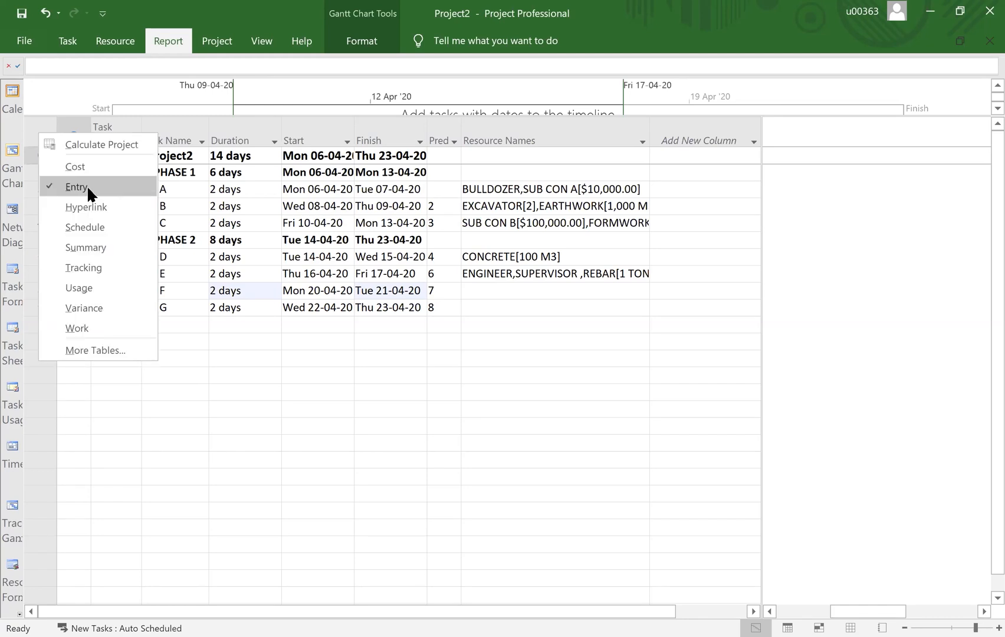
pyautogui.click(86, 185)
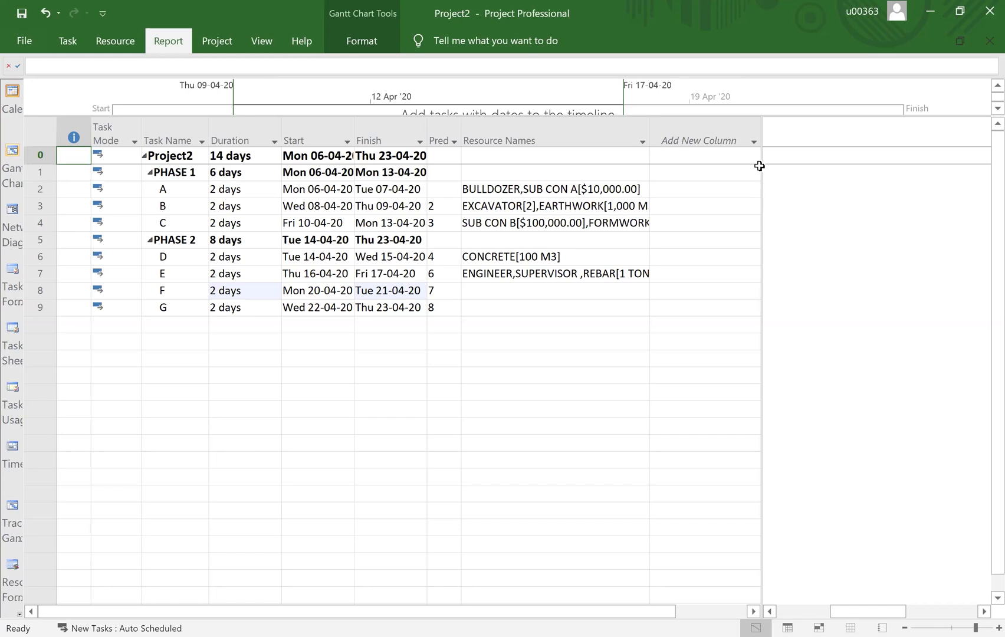
pyautogui.moveTo(760, 165); pyautogui.dragTo(630, 185)
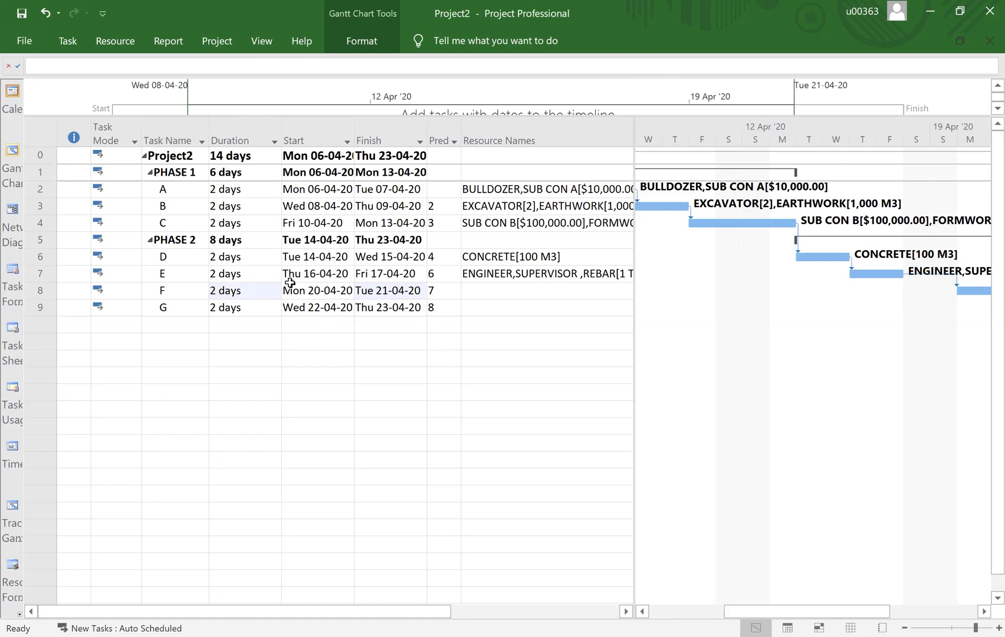
# Review the Task Name, Duration and Resource Names columns of the task table
pyautogui.click(161, 130)
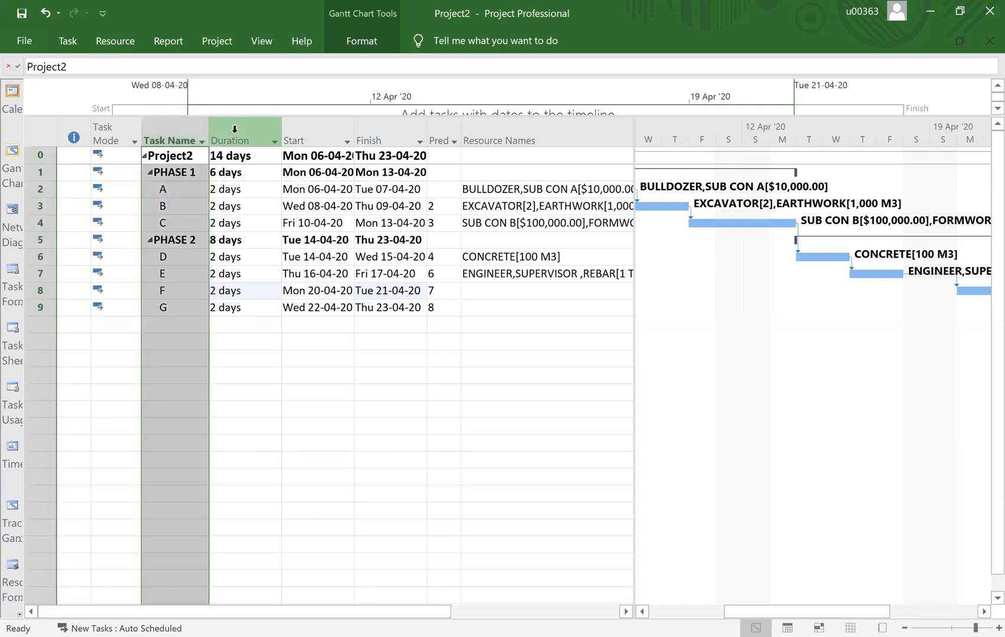
pyautogui.click(234, 128)
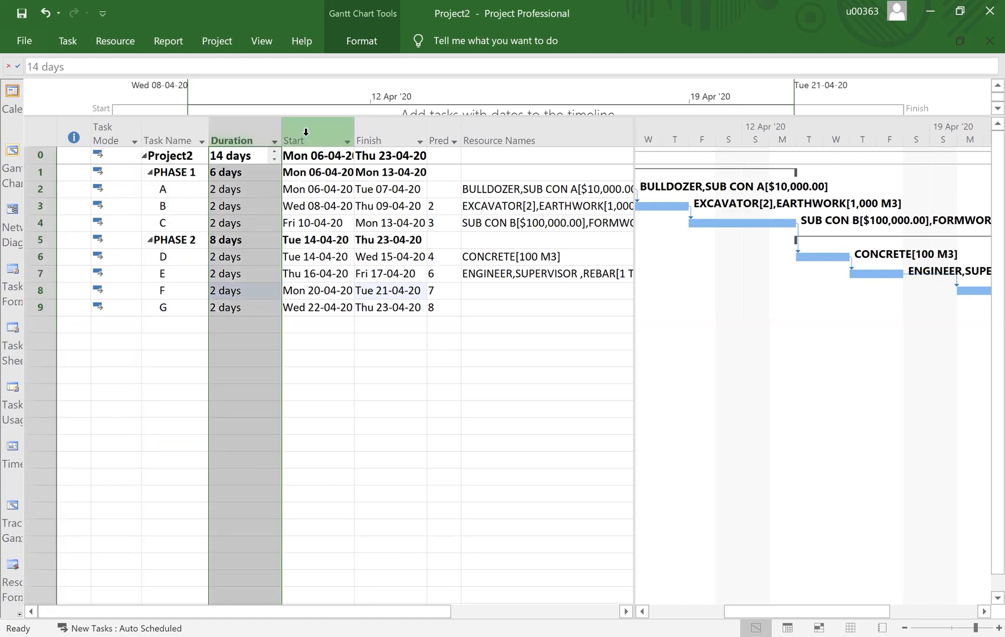
pyautogui.click(171, 128)
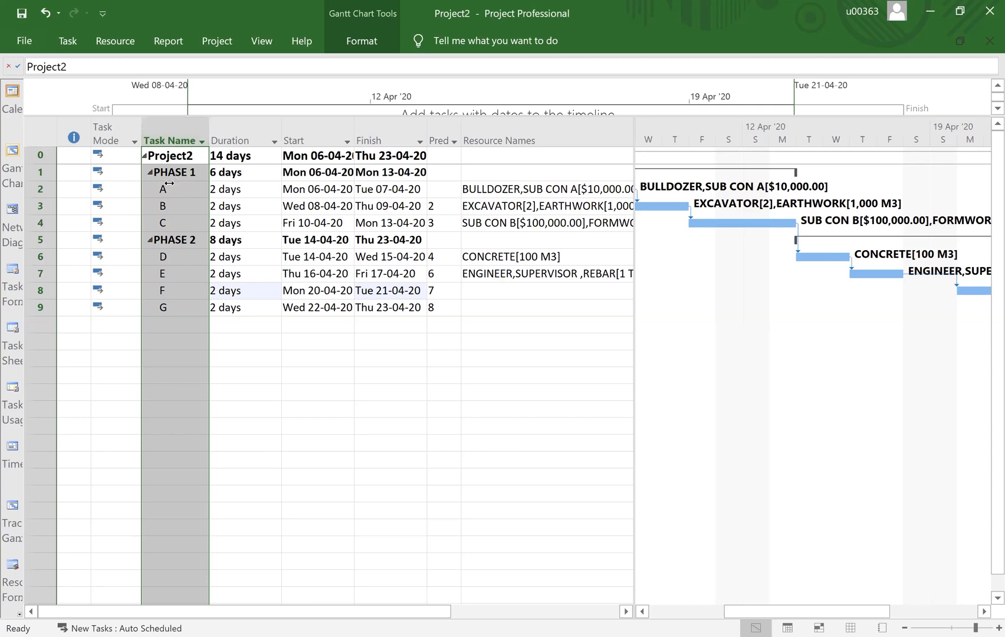
pyautogui.click(233, 132)
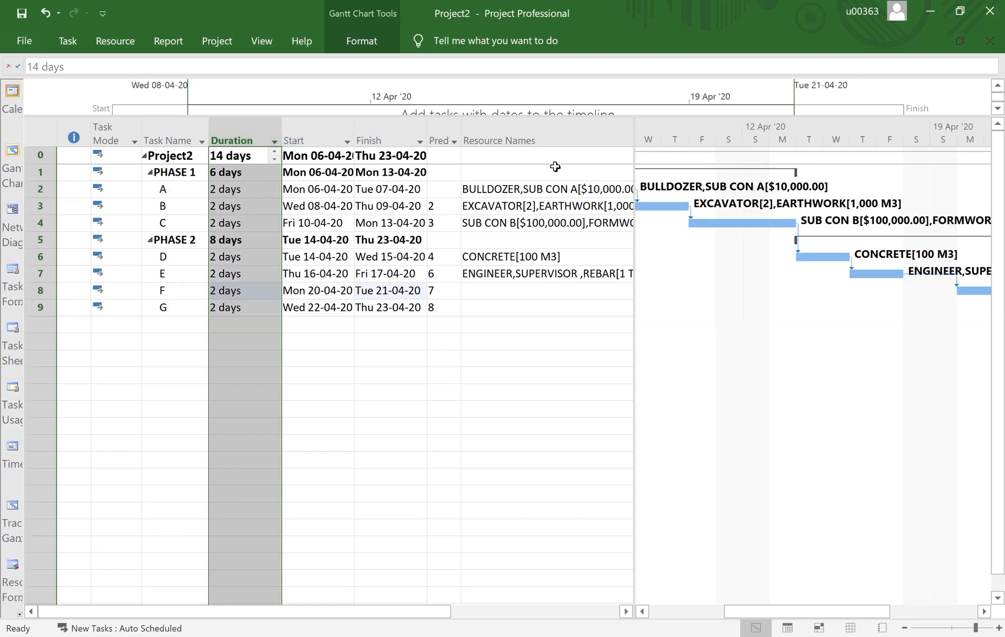
pyautogui.click(521, 130)
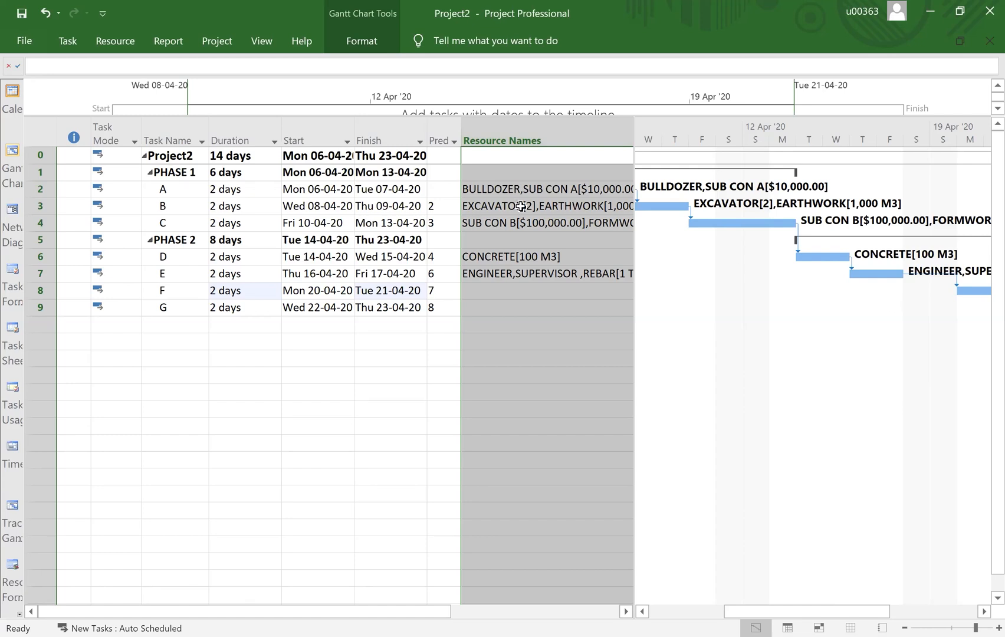
pyautogui.click(171, 42)
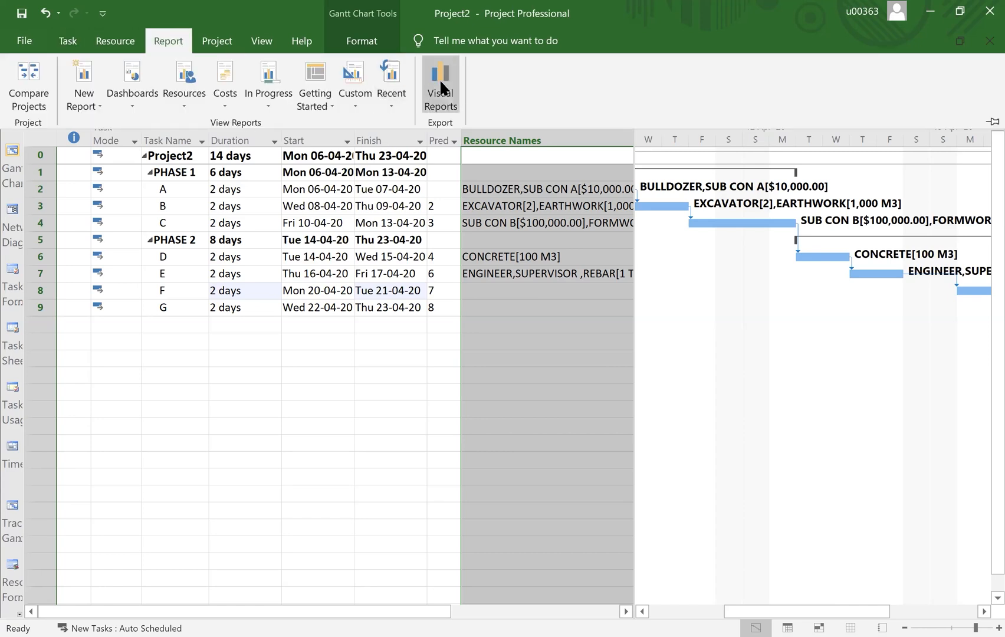
pyautogui.click(440, 78)
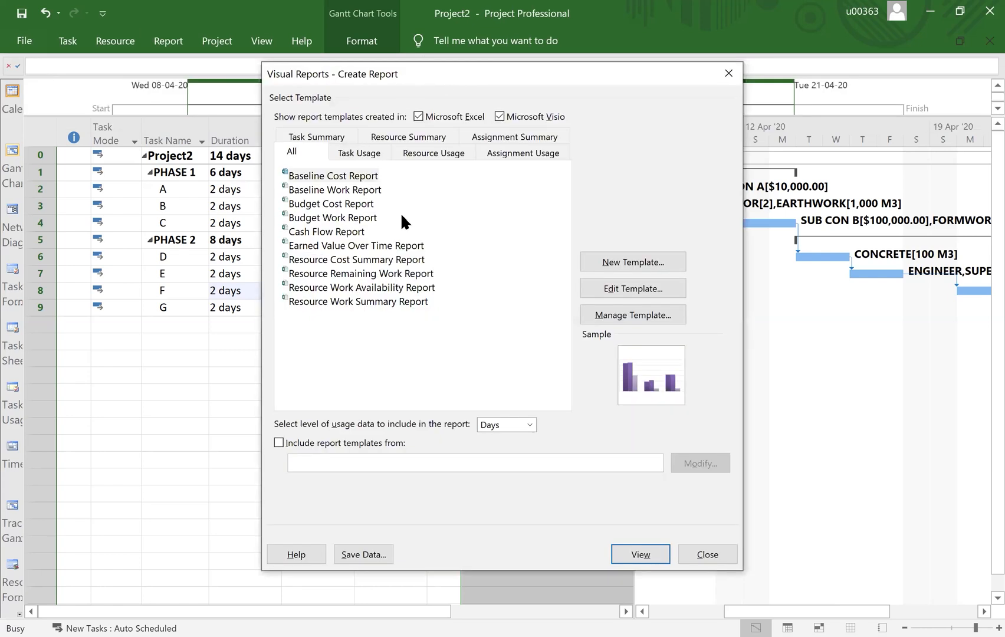
pyautogui.click(328, 232)
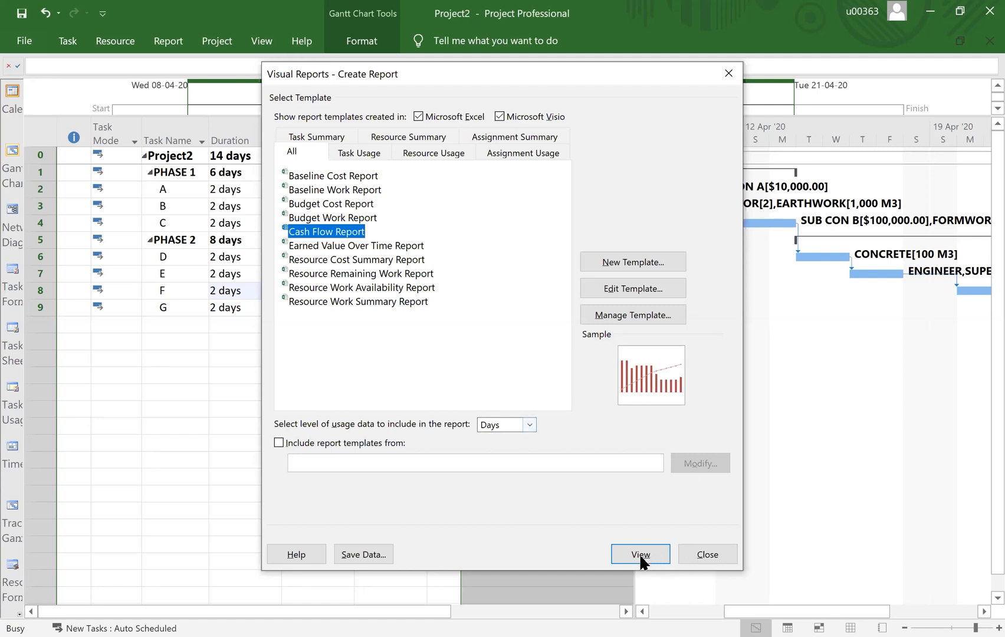
pyautogui.click(705, 557)
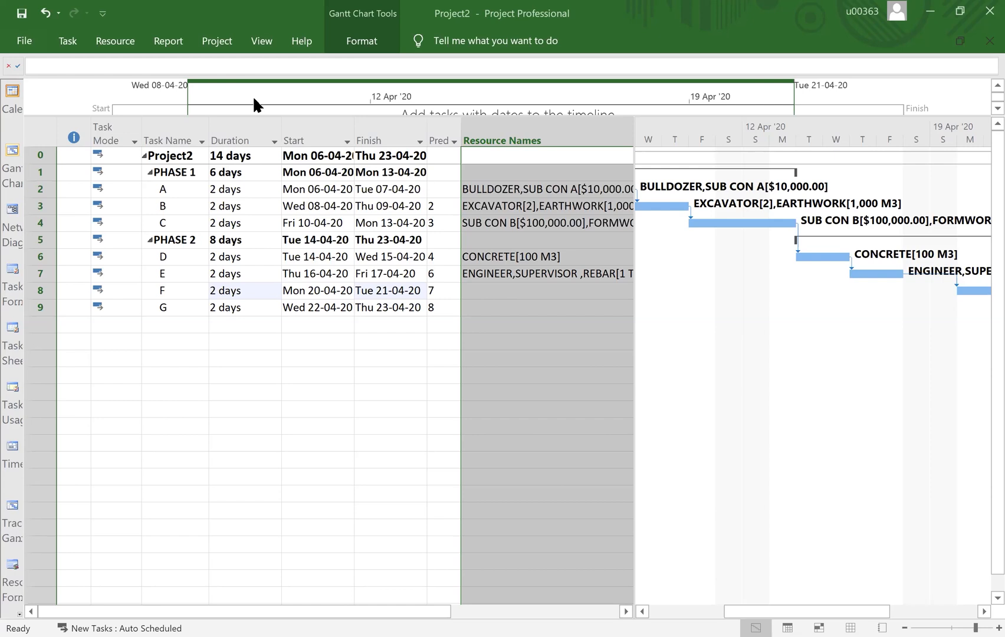
# Review the built-in task highlight filters available for the Gantt chart, such as Critical, without applying any
pyautogui.click(213, 44)
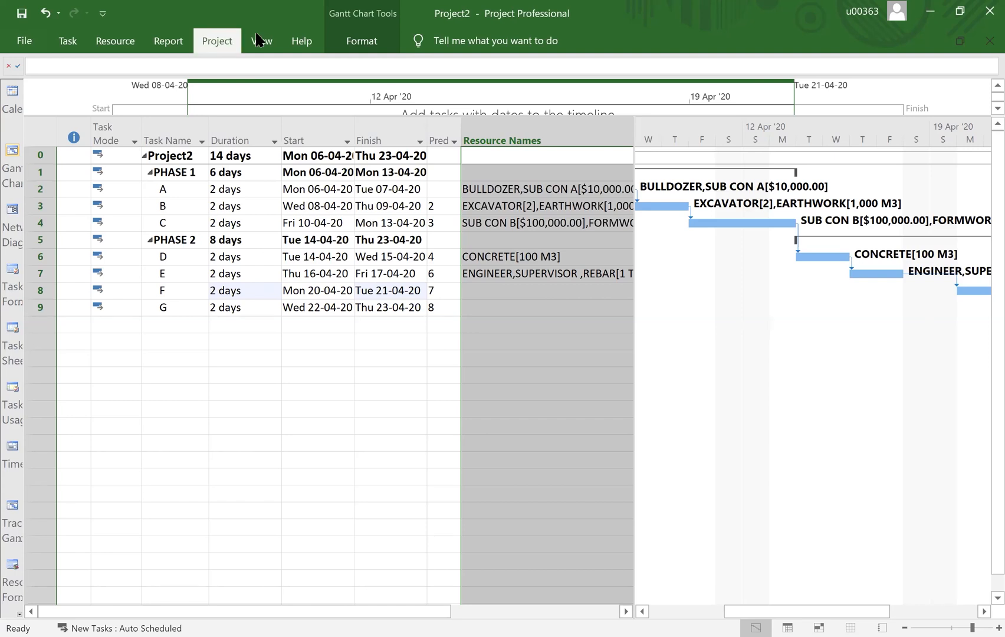
pyautogui.click(260, 43)
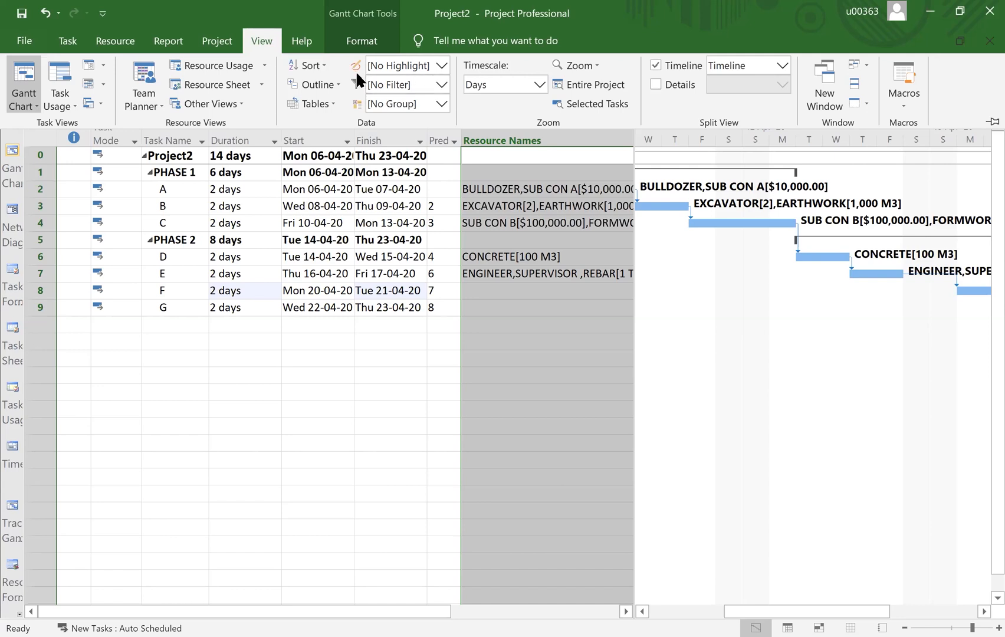
pyautogui.click(443, 63)
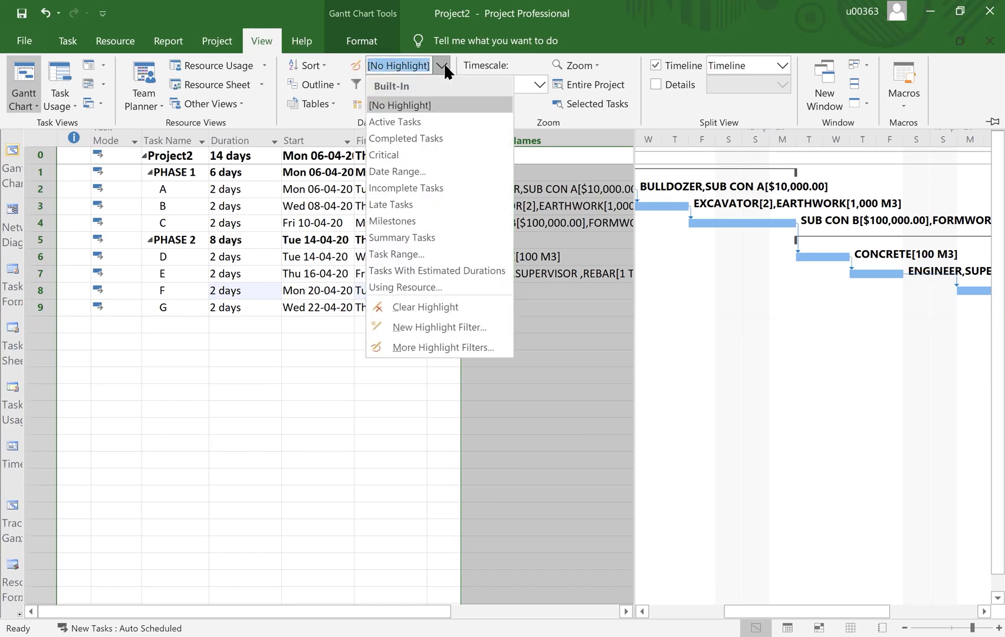
pyautogui.click(346, 59)
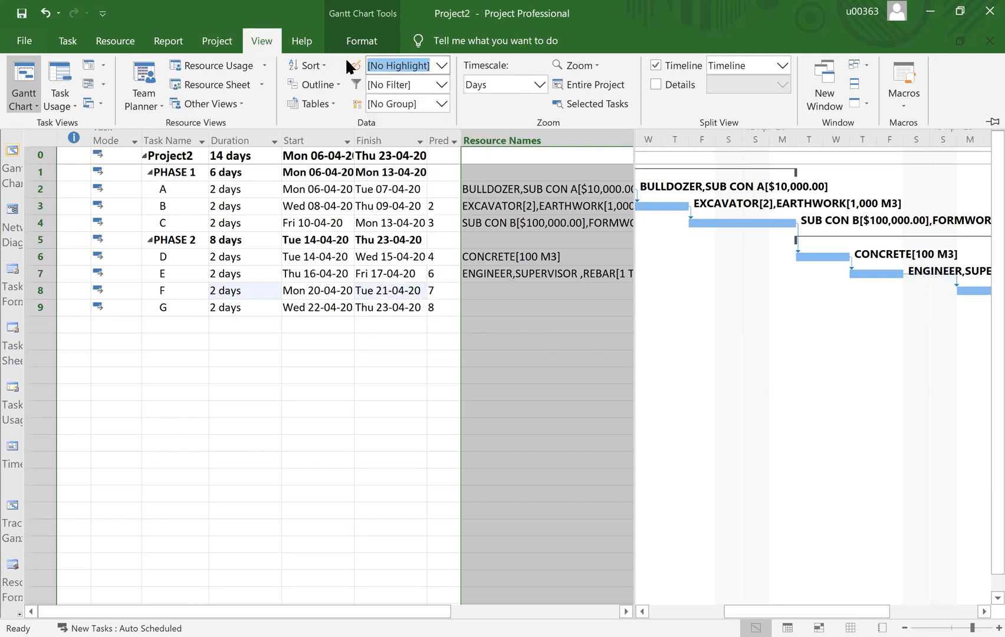
# Review the custom and built-in task grouping options, such as Critical, Duration and Resource, leaving the tasks ungrouped
pyautogui.click(443, 101)
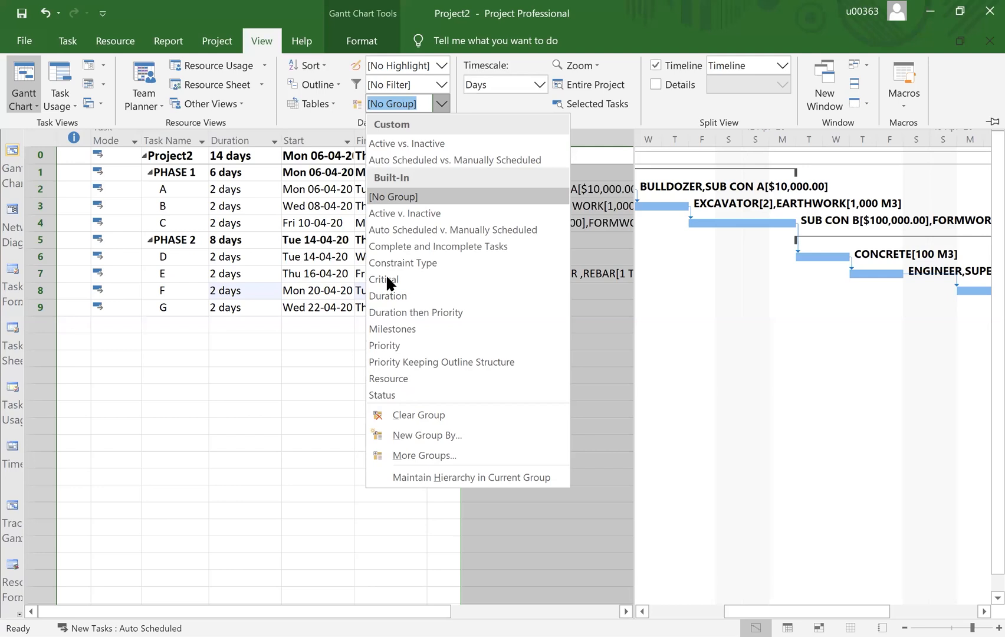
pyautogui.press('Escape')
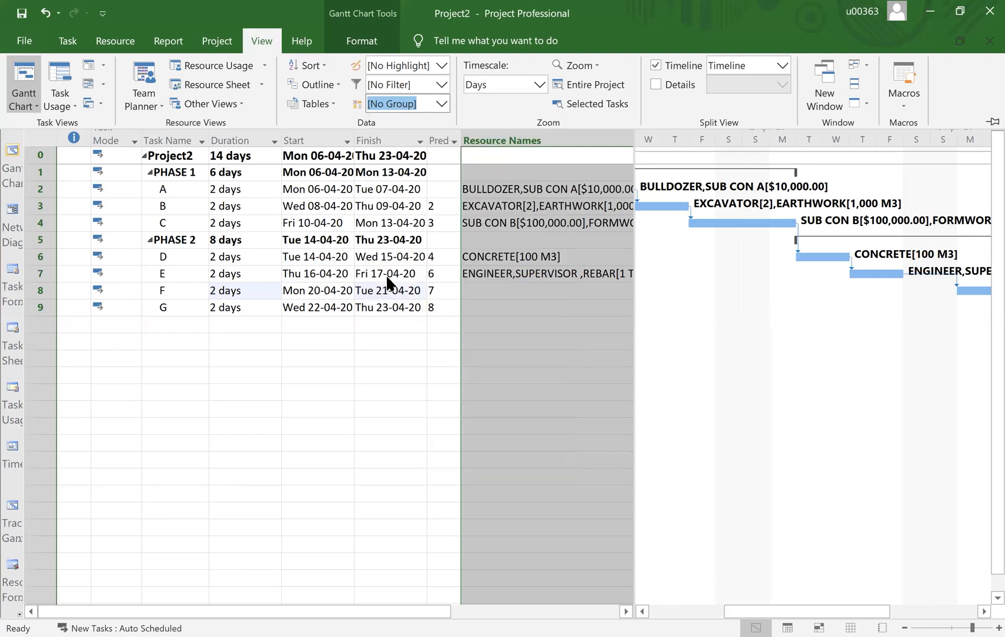
pyautogui.click(441, 104)
pyautogui.press('Down')
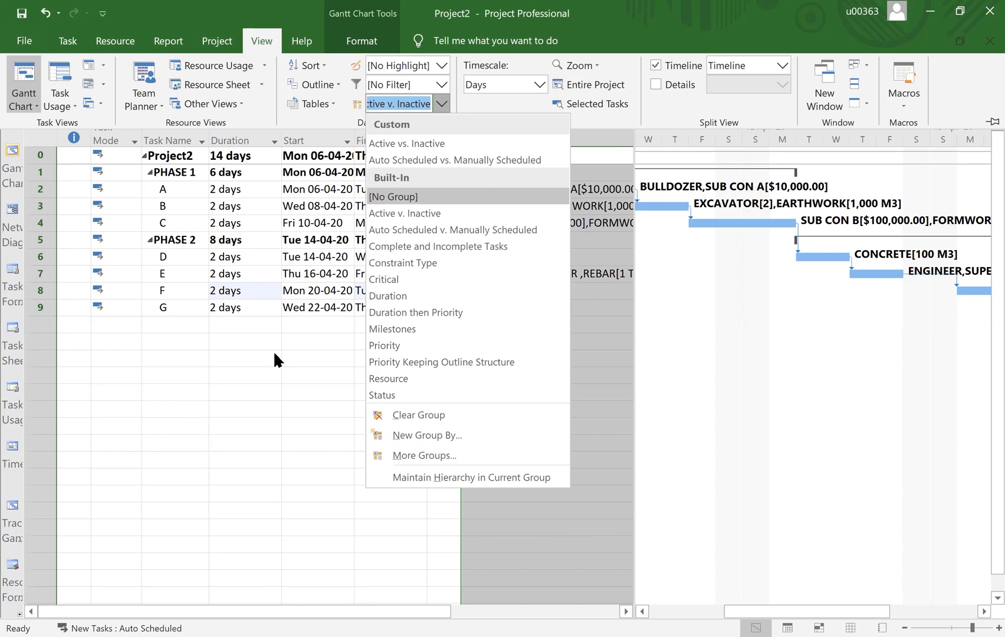
pyautogui.click(441, 102)
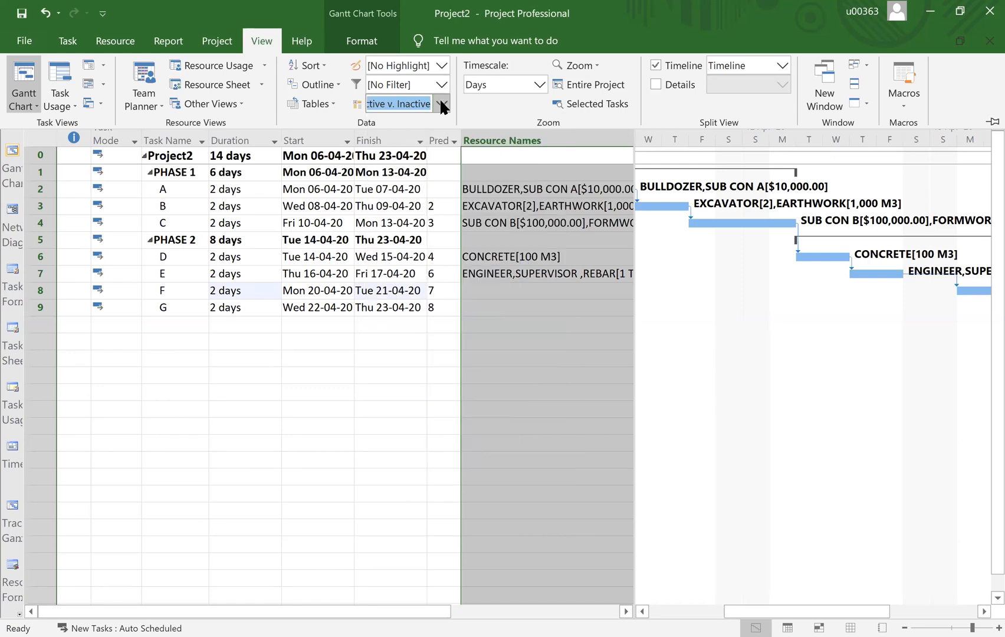
pyautogui.click(440, 102)
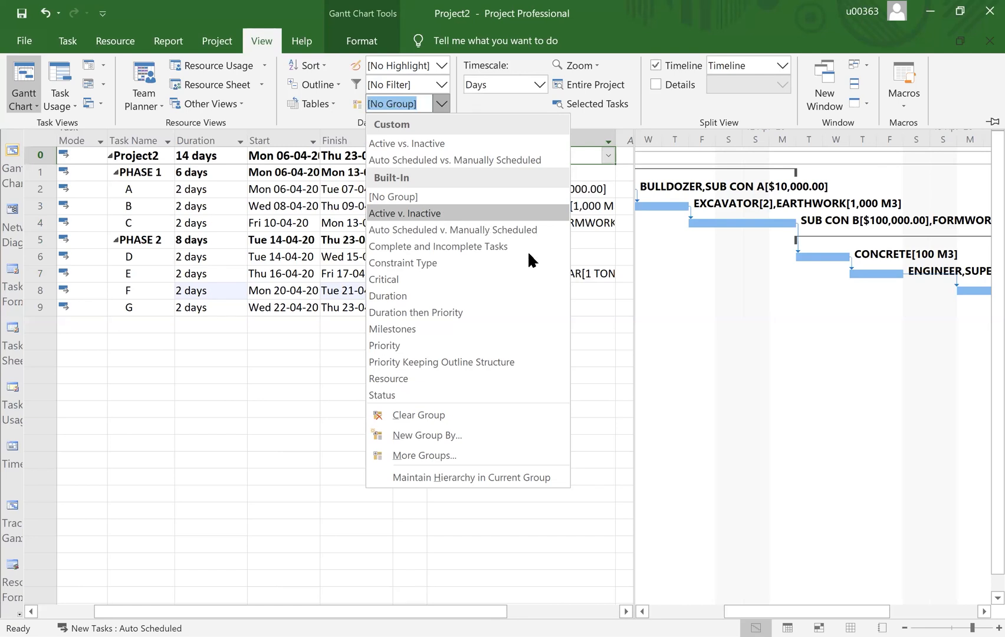
pyautogui.press('Escape')
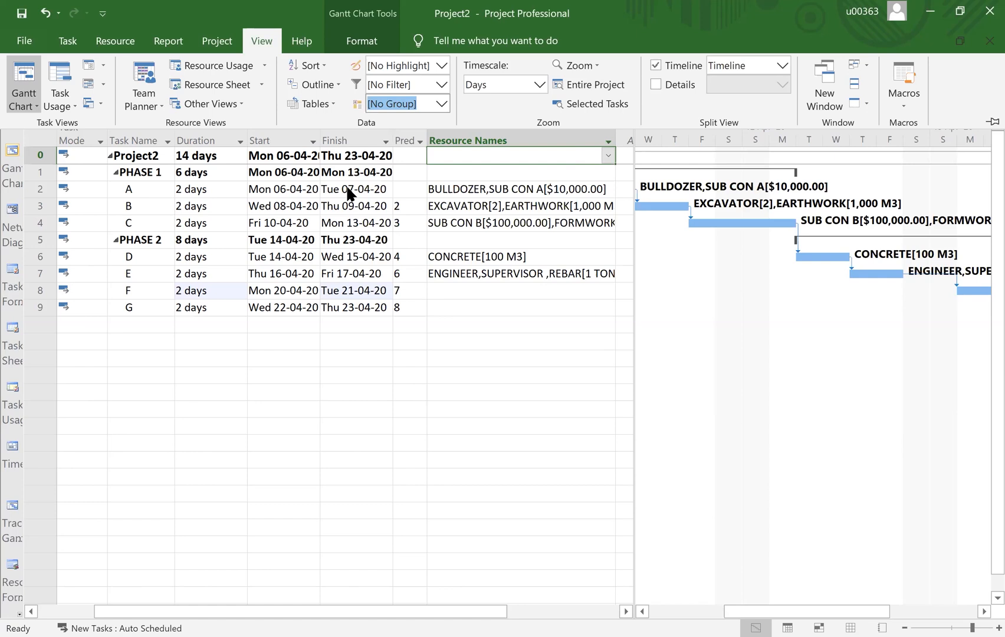
pyautogui.click(442, 97)
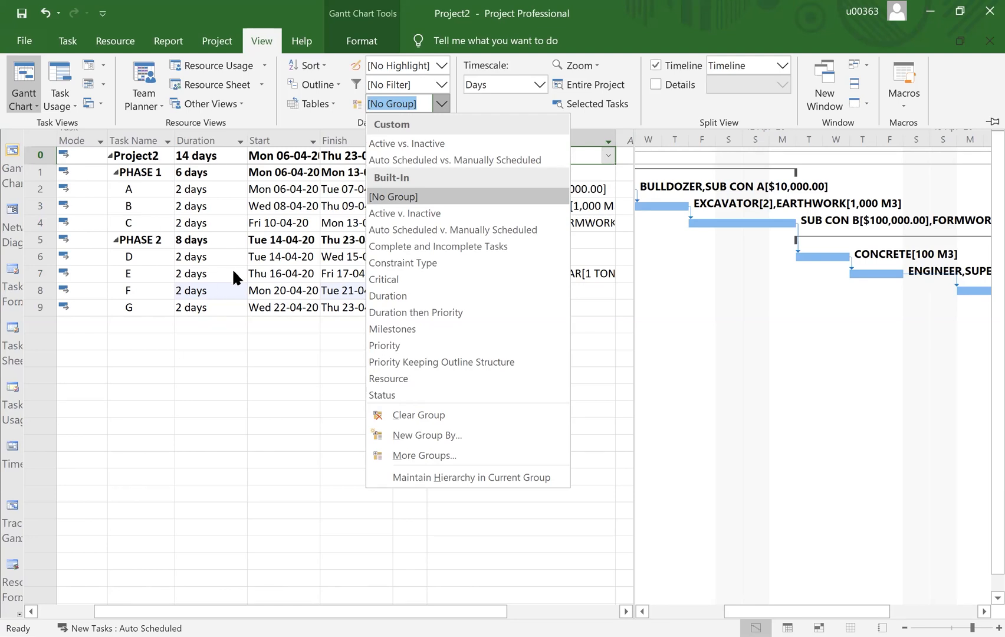
pyautogui.click(275, 417)
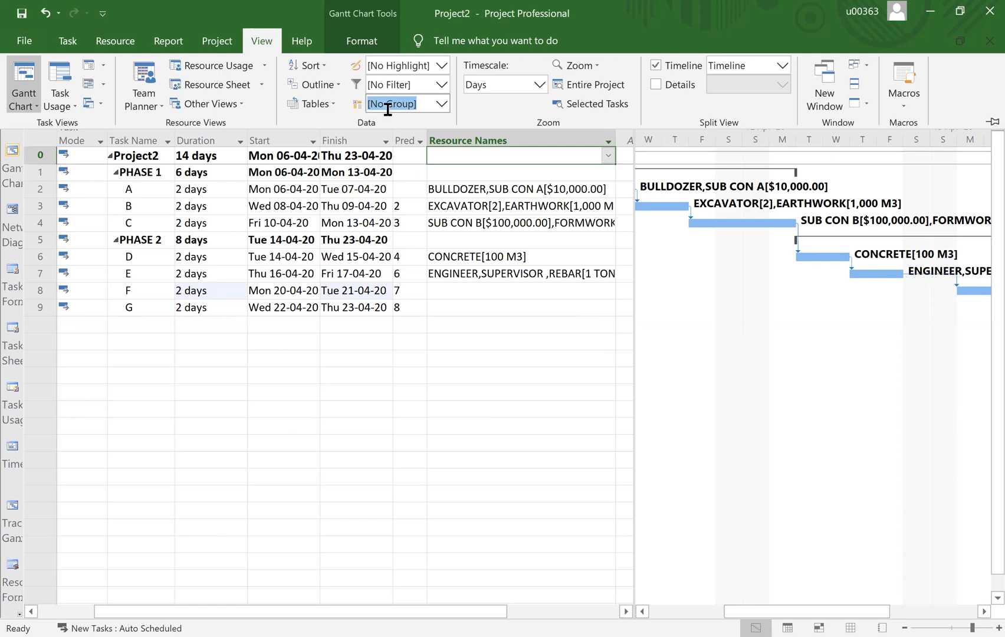
pyautogui.click(439, 103)
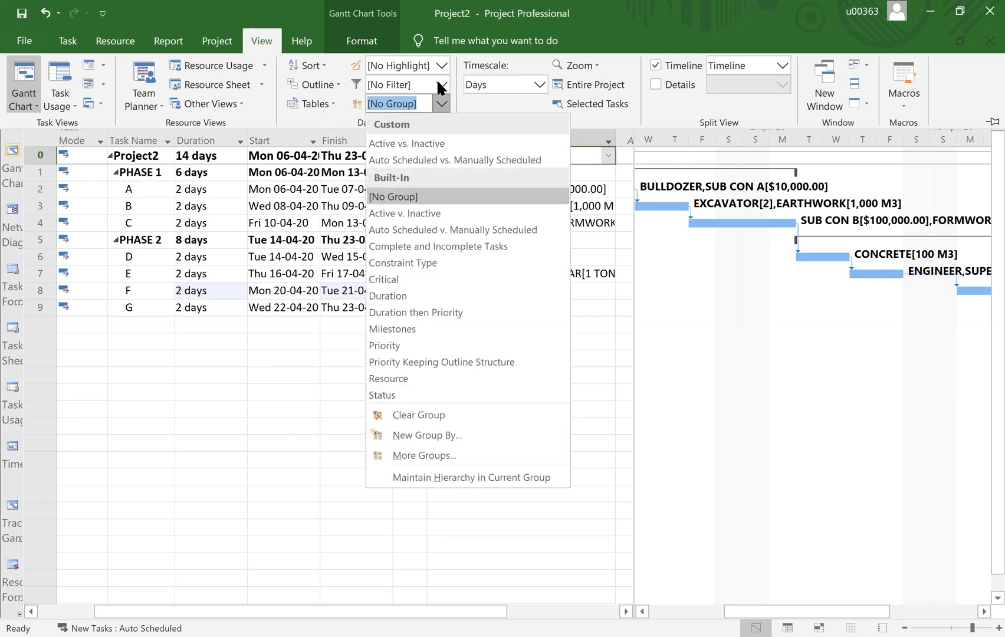
# Review the built-in task filters, such as Critical, Late Tasks and Milestones, without filtering the schedule
pyautogui.click(440, 84)
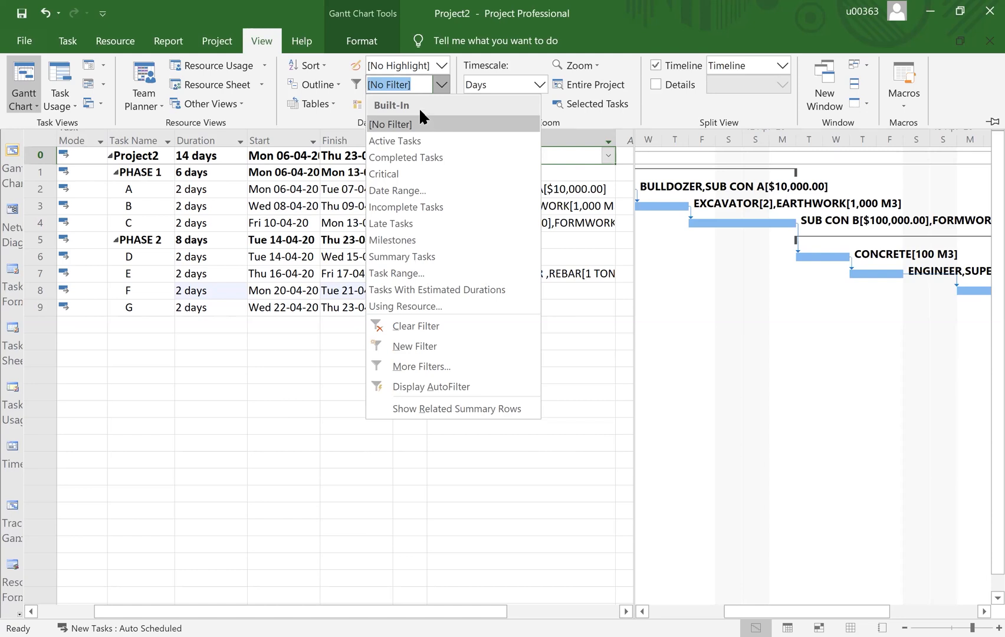
pyautogui.click(289, 465)
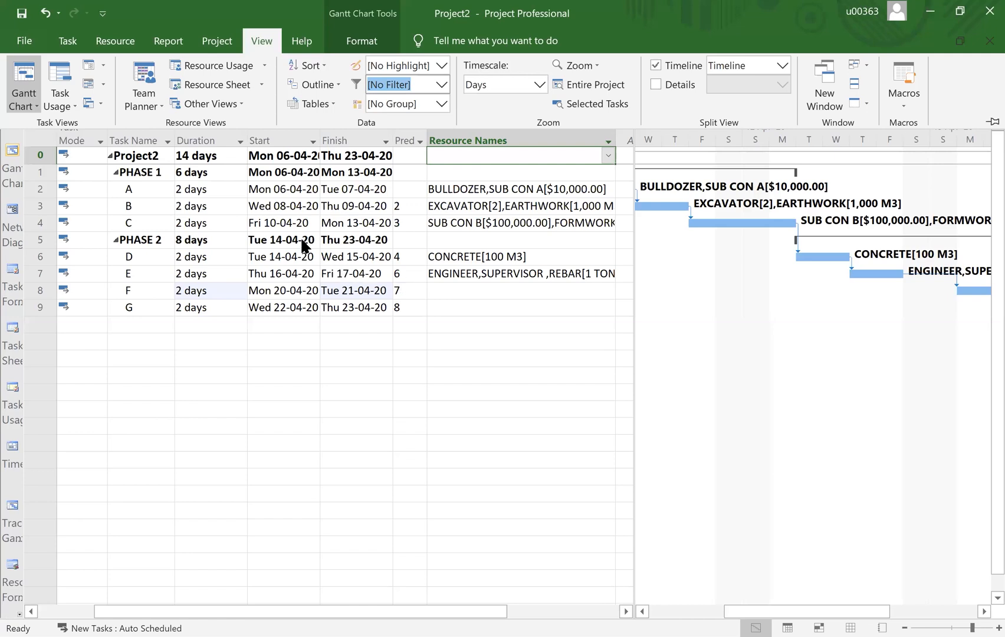
pyautogui.click(441, 85)
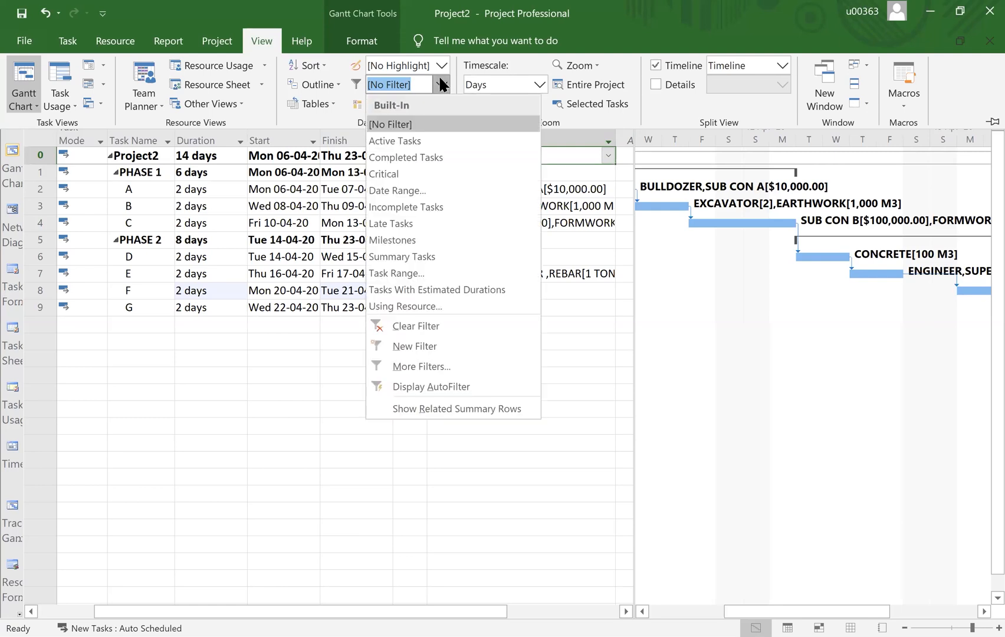
pyautogui.click(573, 424)
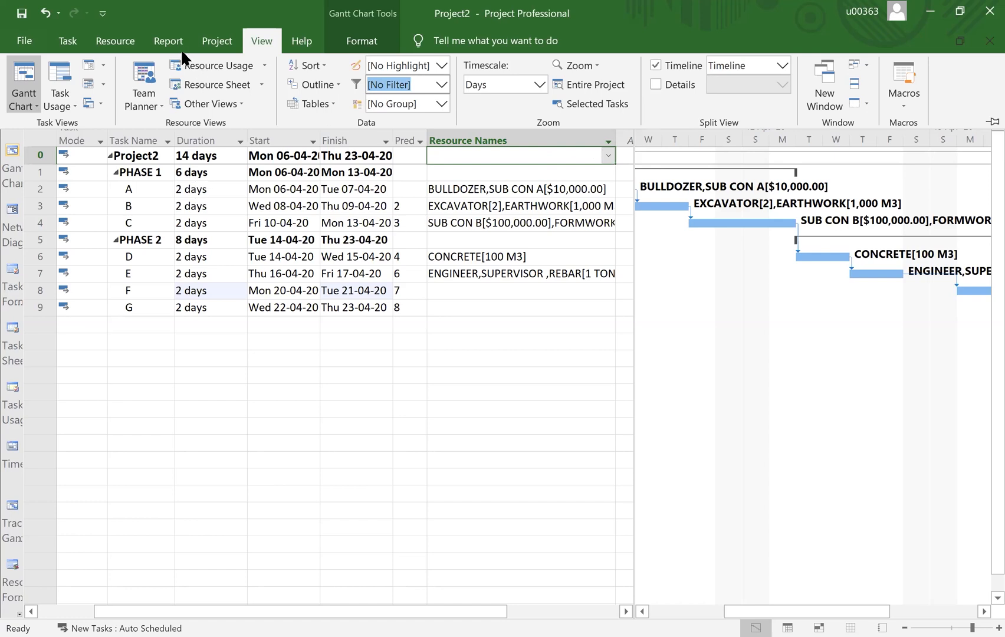
# Review the available report categories, including Dashboards, Resources, Costs, In Progress and Visual Reports
pyautogui.press('BackSpace')
pyautogui.click(167, 41)
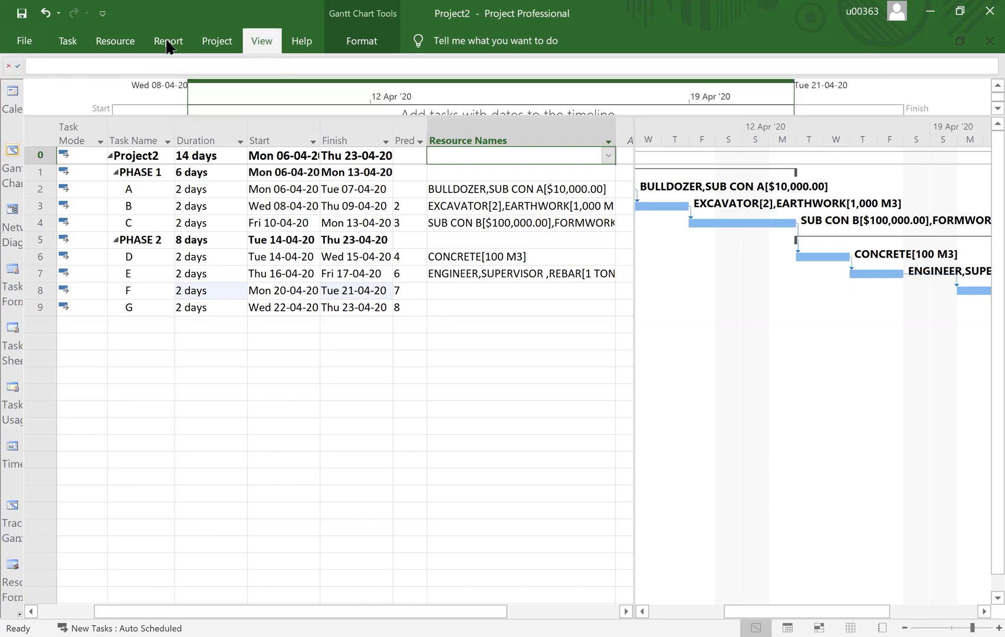
pyautogui.click(167, 41)
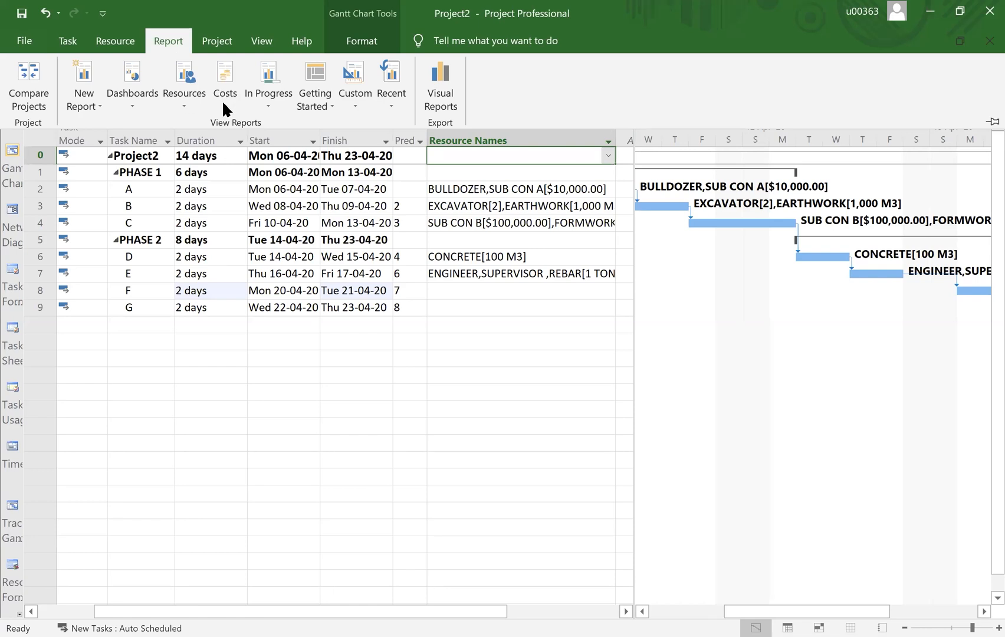
pyautogui.press('Escape')
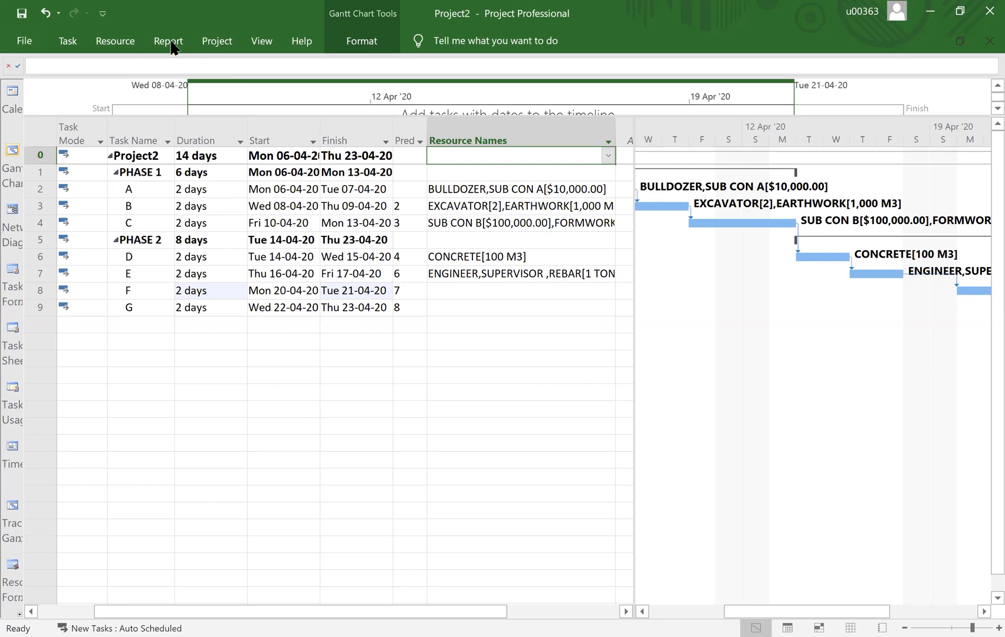
pyautogui.click(168, 43)
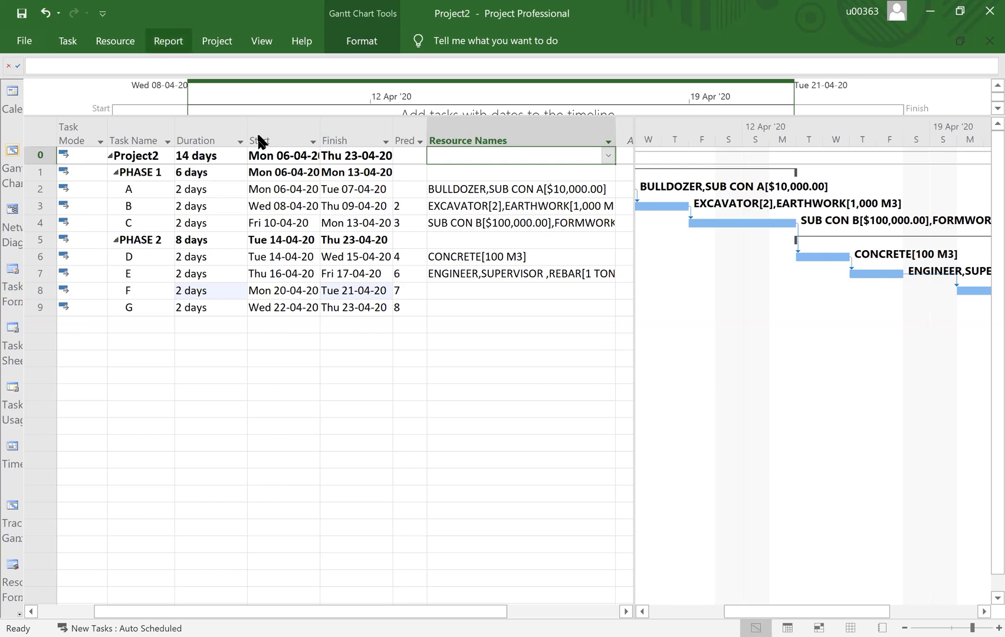